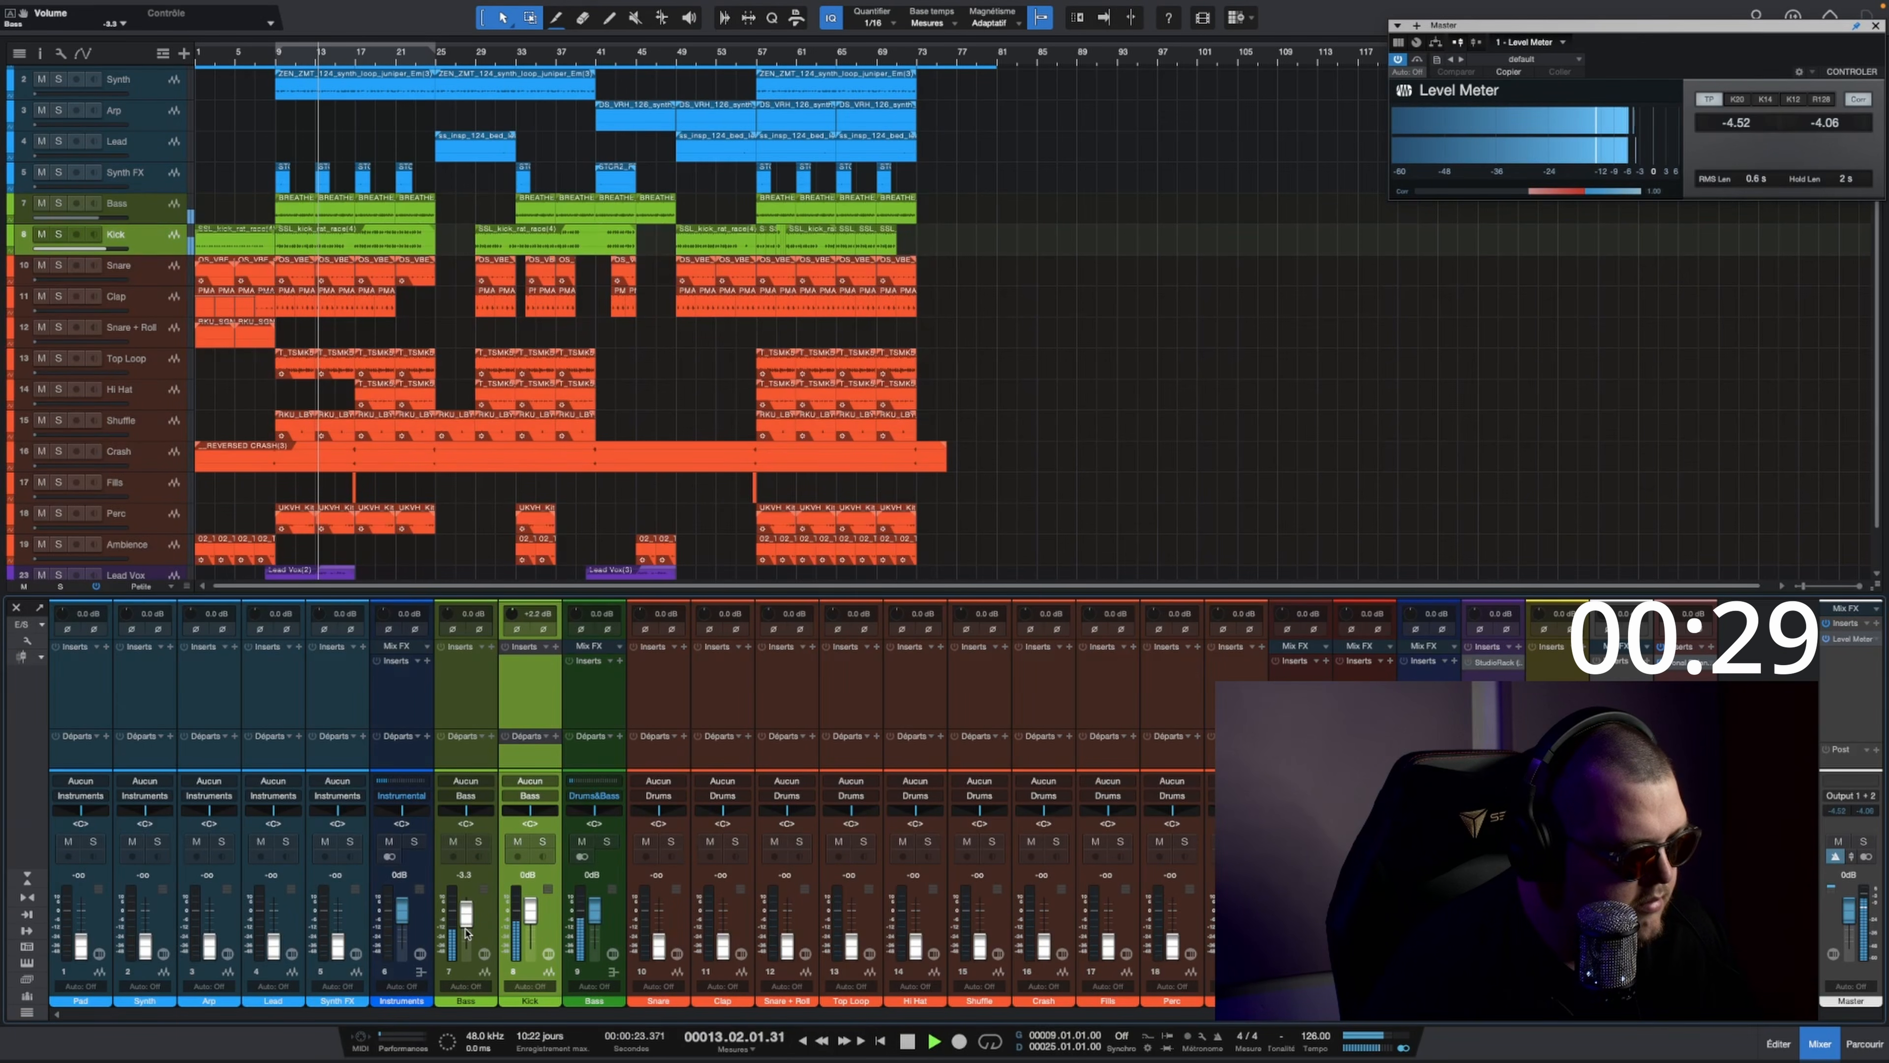
pyautogui.scroll(1, 466, 934)
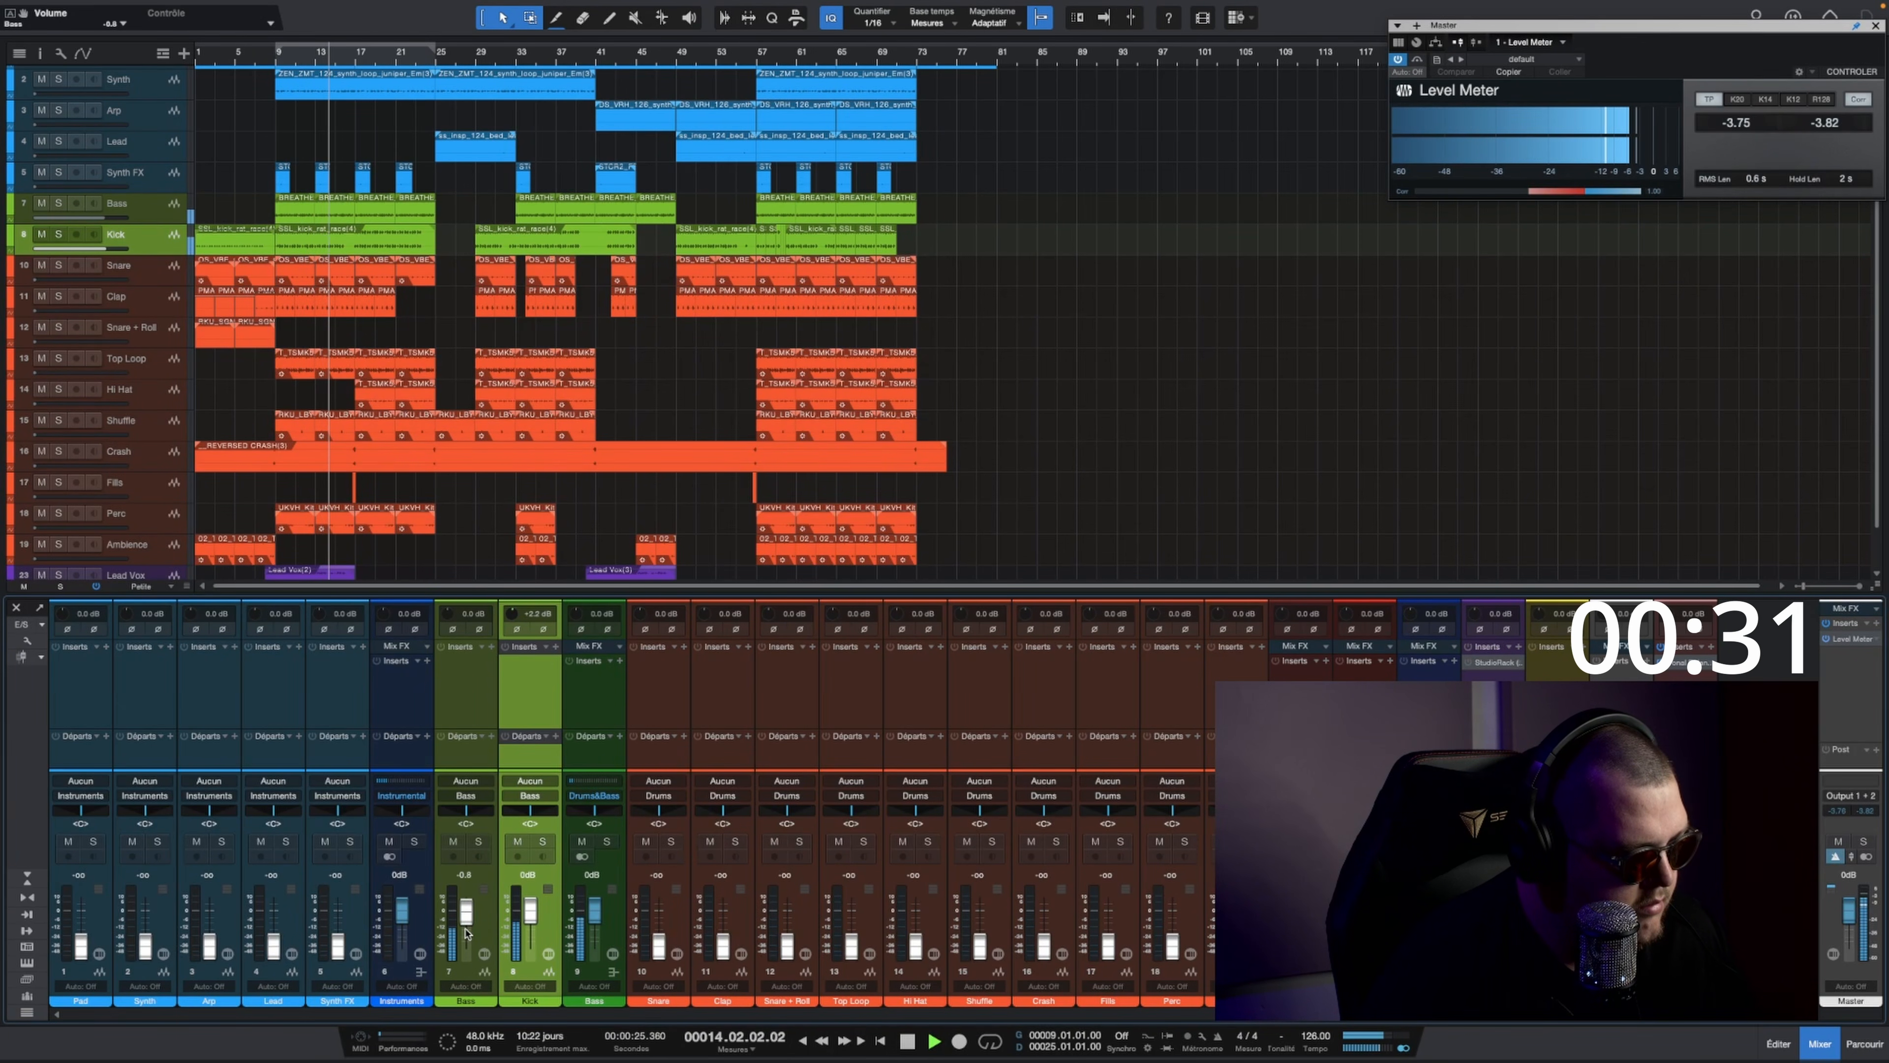
# Step: Set the Bass track's fader to -2.5 dB and insert the Kramer PIE compressor on the Bass bus
pyautogui.scroll(-1, 467, 934)
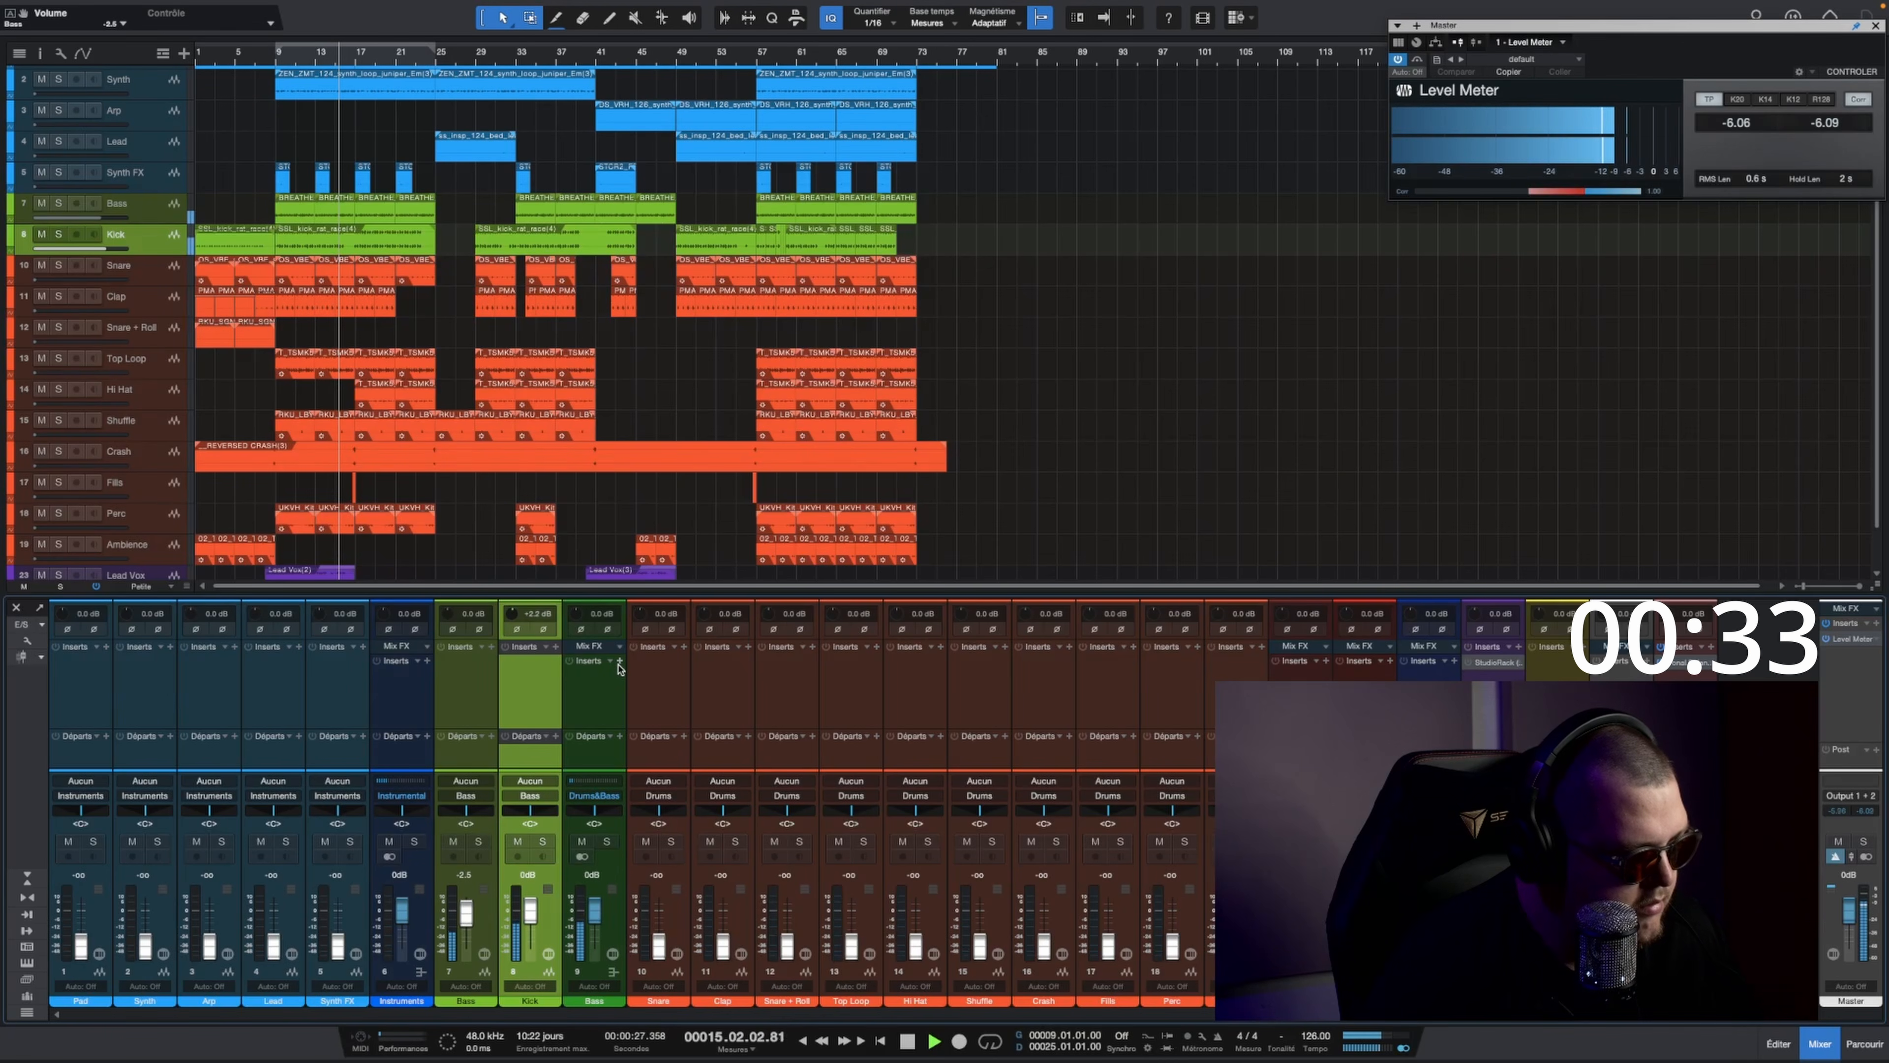
pyautogui.click(620, 661)
pyautogui.write('kra')
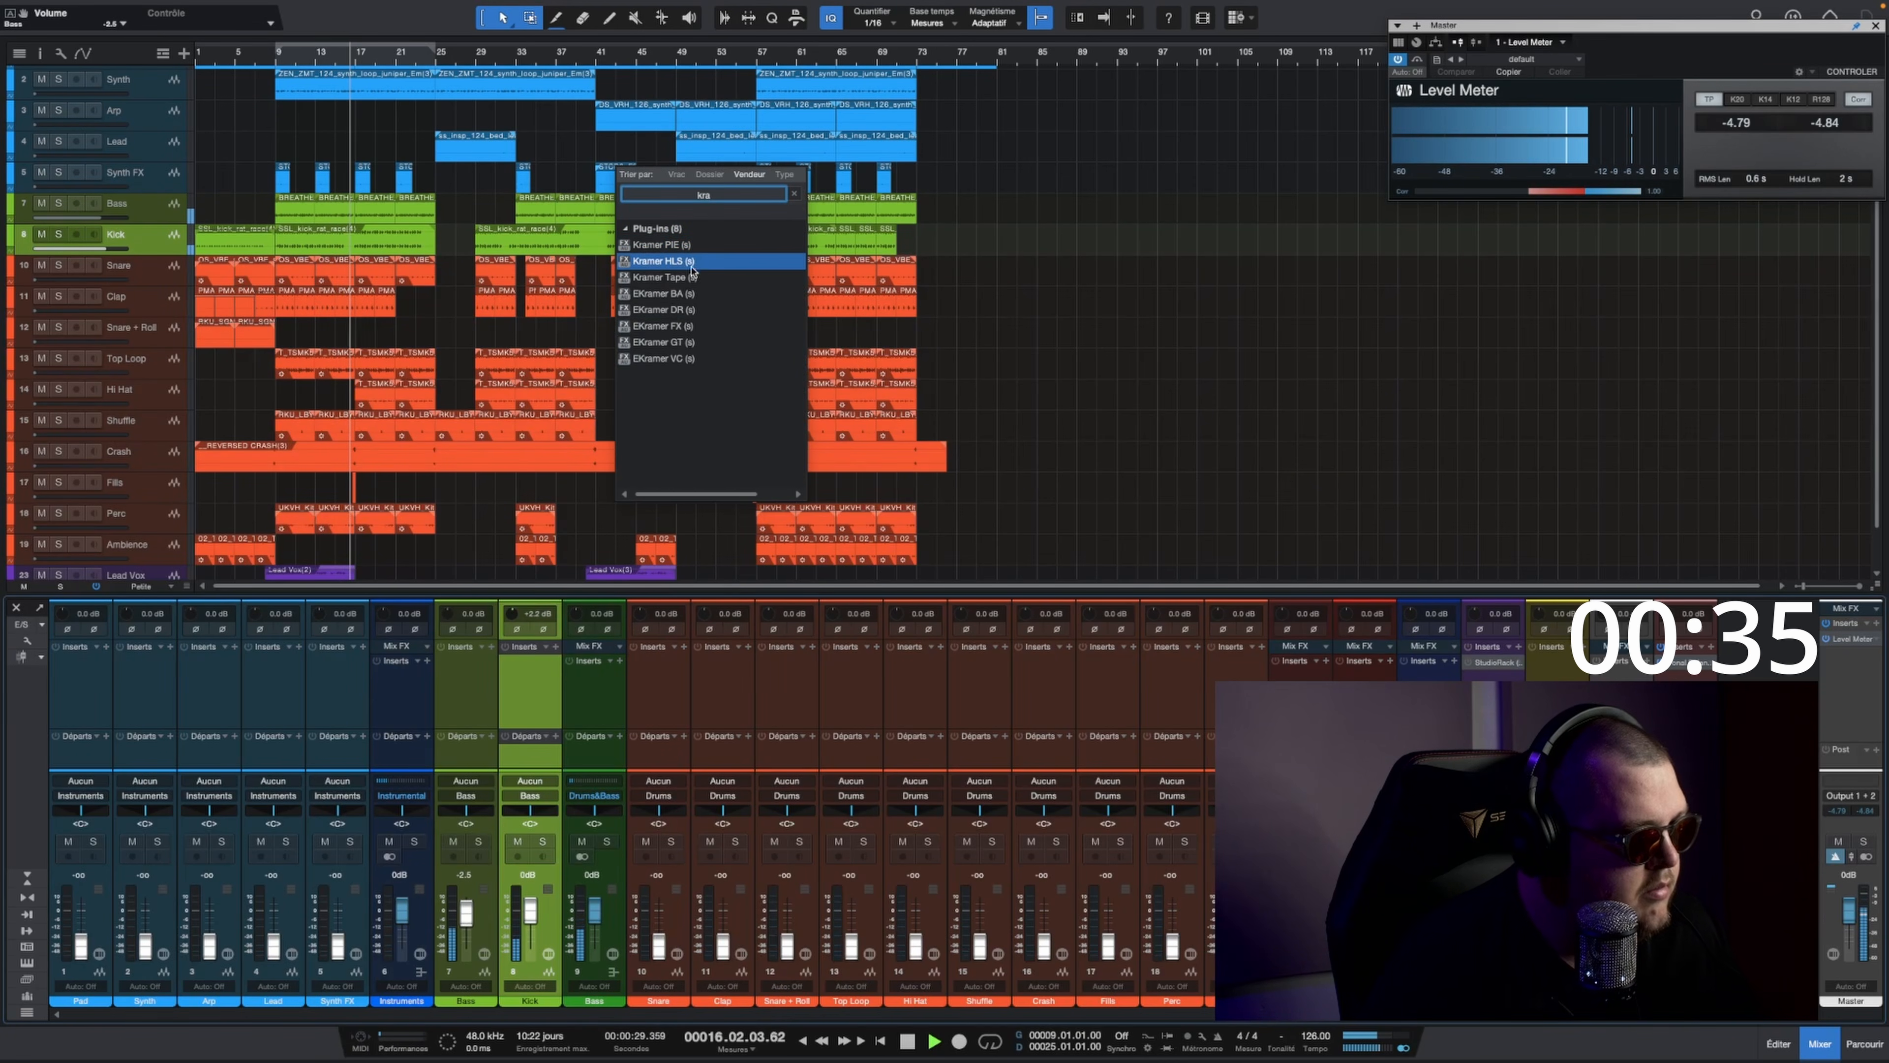
pyautogui.doubleClick(660, 244)
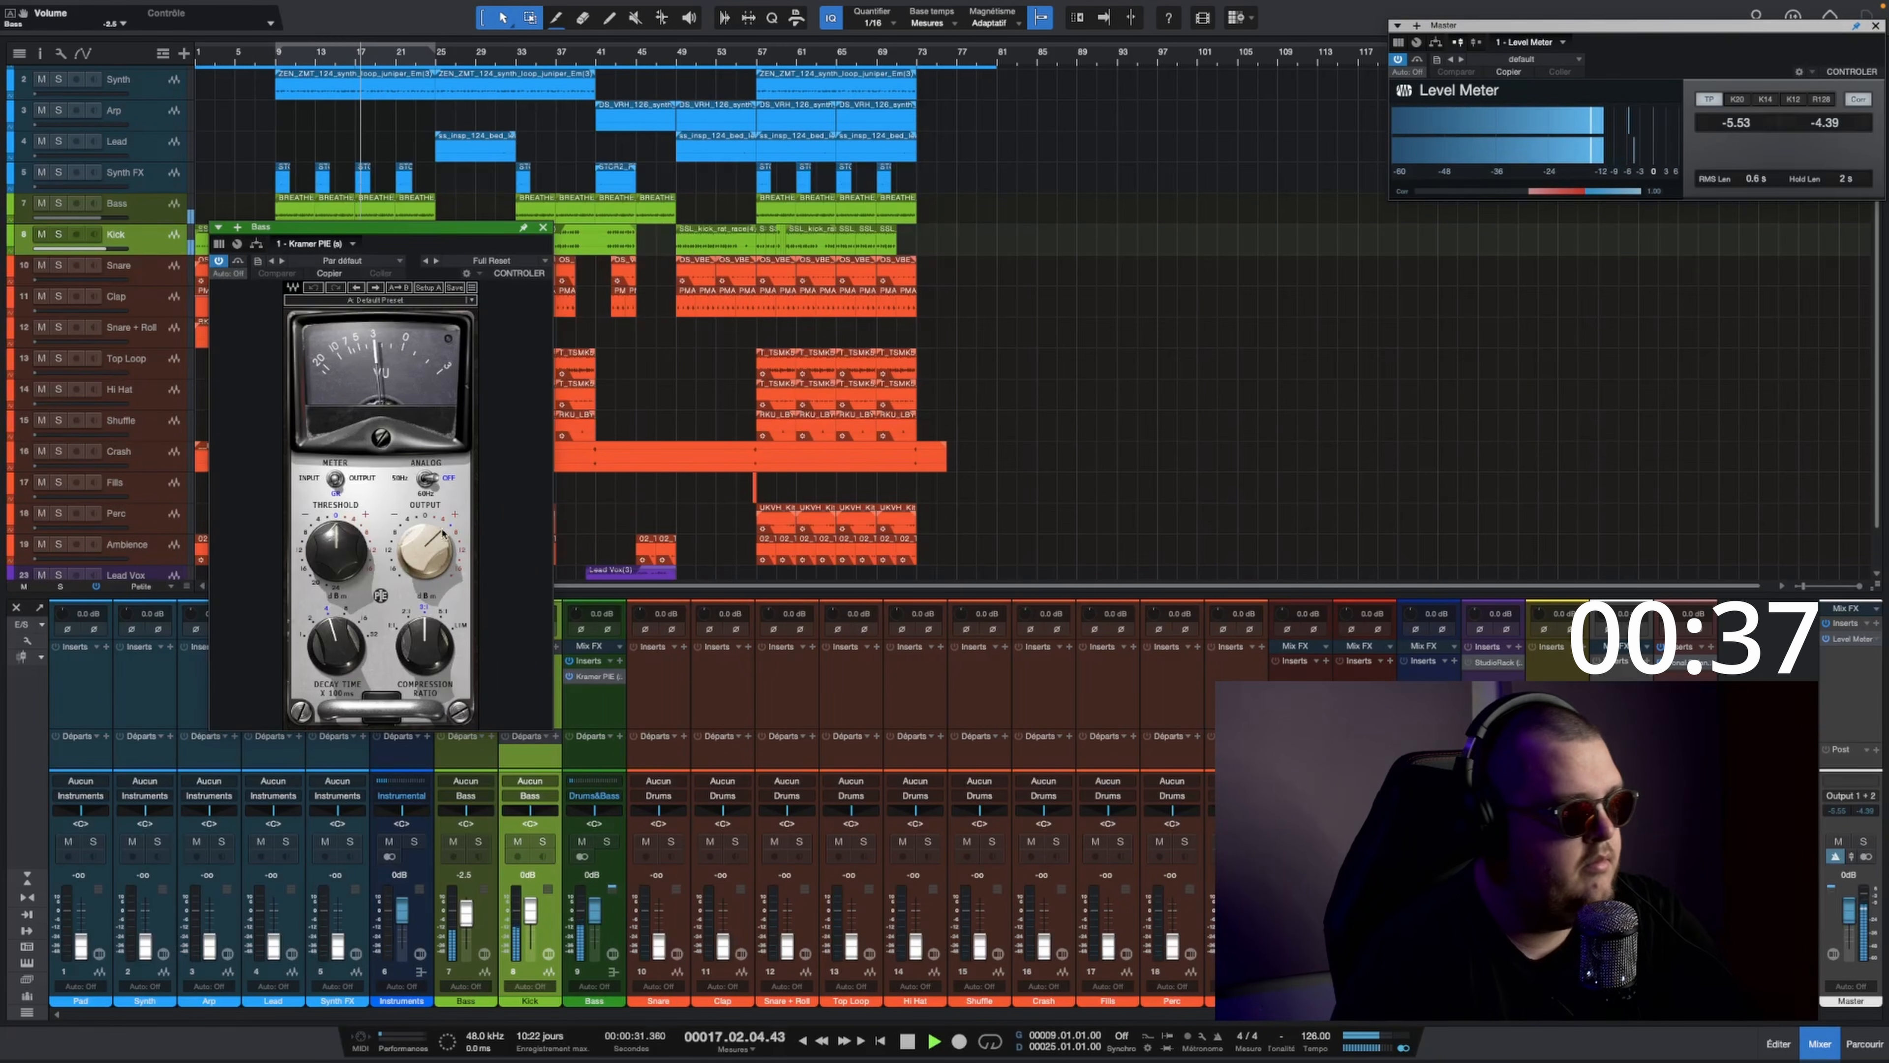
# Step: Shorten the Kramer PIE's decay time, adjust its threshold and compression ratio, and set its output to 0
pyautogui.moveTo(325, 655); pyautogui.dragTo(325, 678)
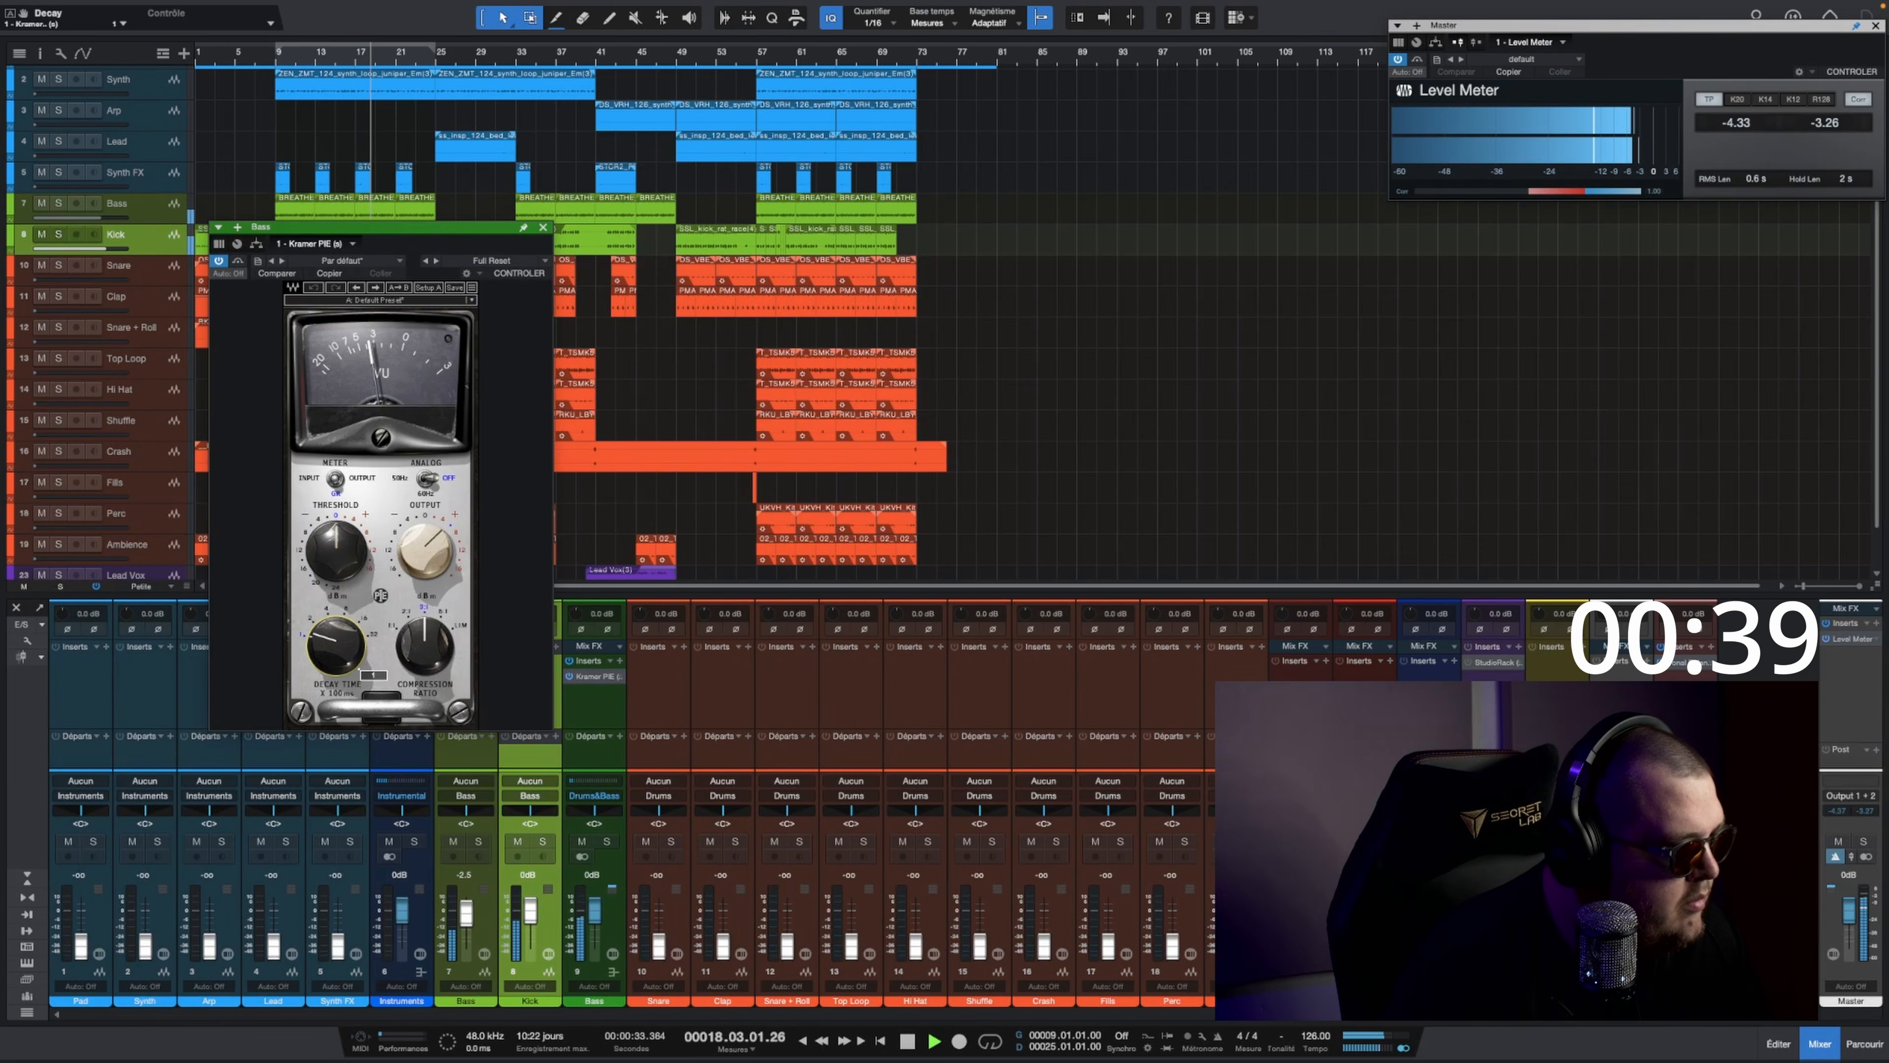
pyautogui.moveTo(339, 557); pyautogui.dragTo(339, 543)
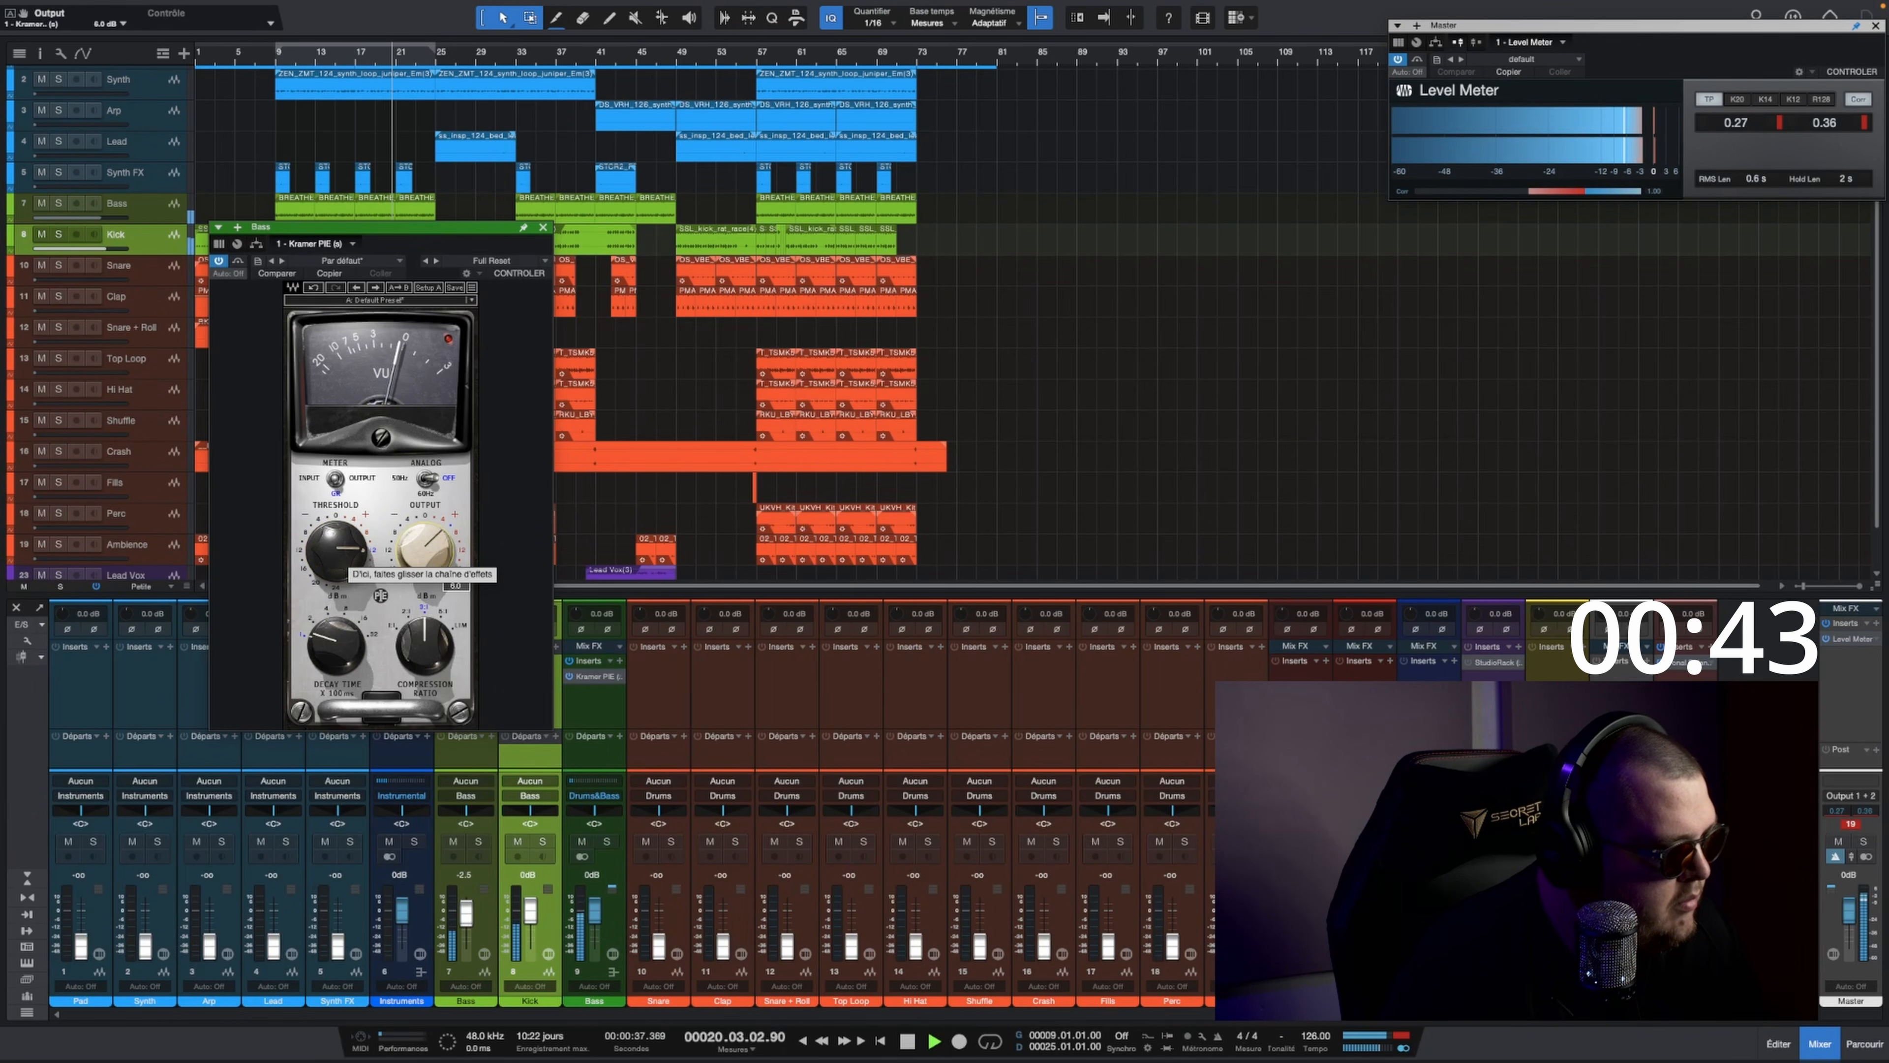
pyautogui.write('0')
pyautogui.press('Return')
pyautogui.moveTo(427, 645); pyautogui.dragTo(427, 652)
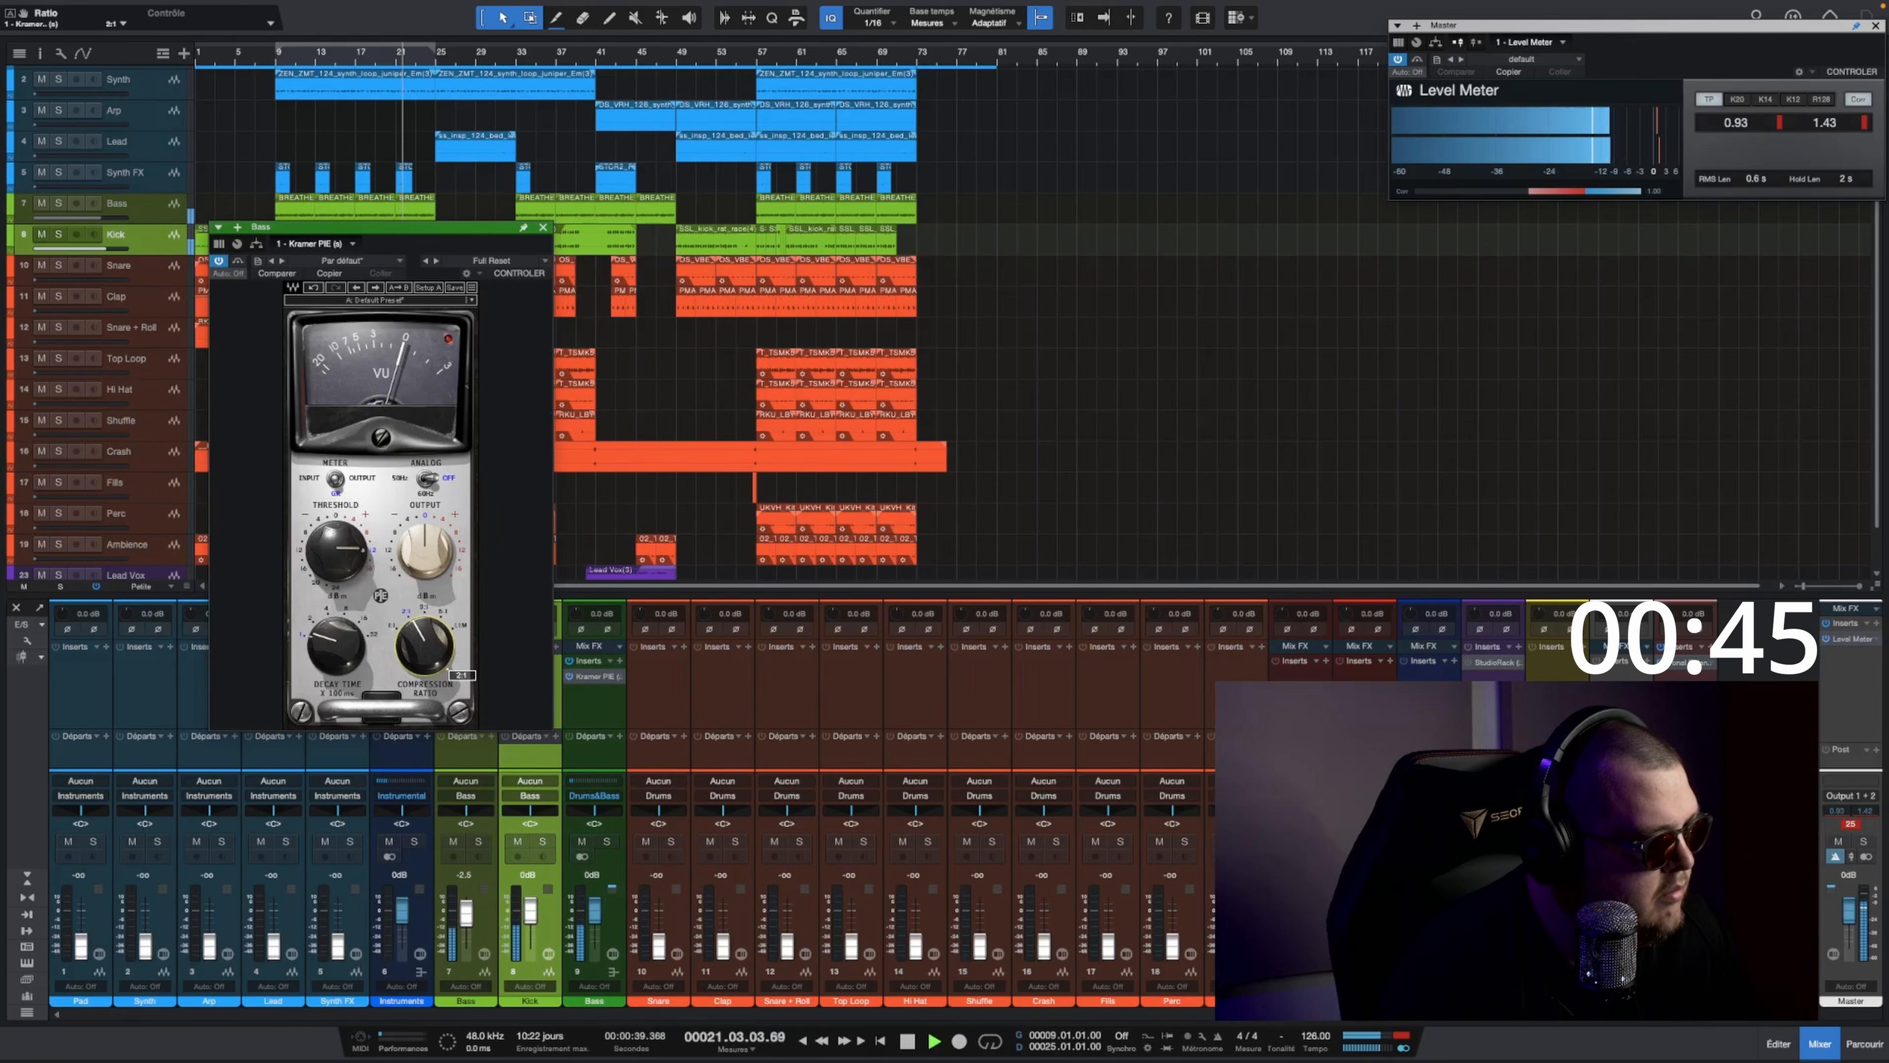
pyautogui.moveTo(350, 572); pyautogui.dragTo(381, 597)
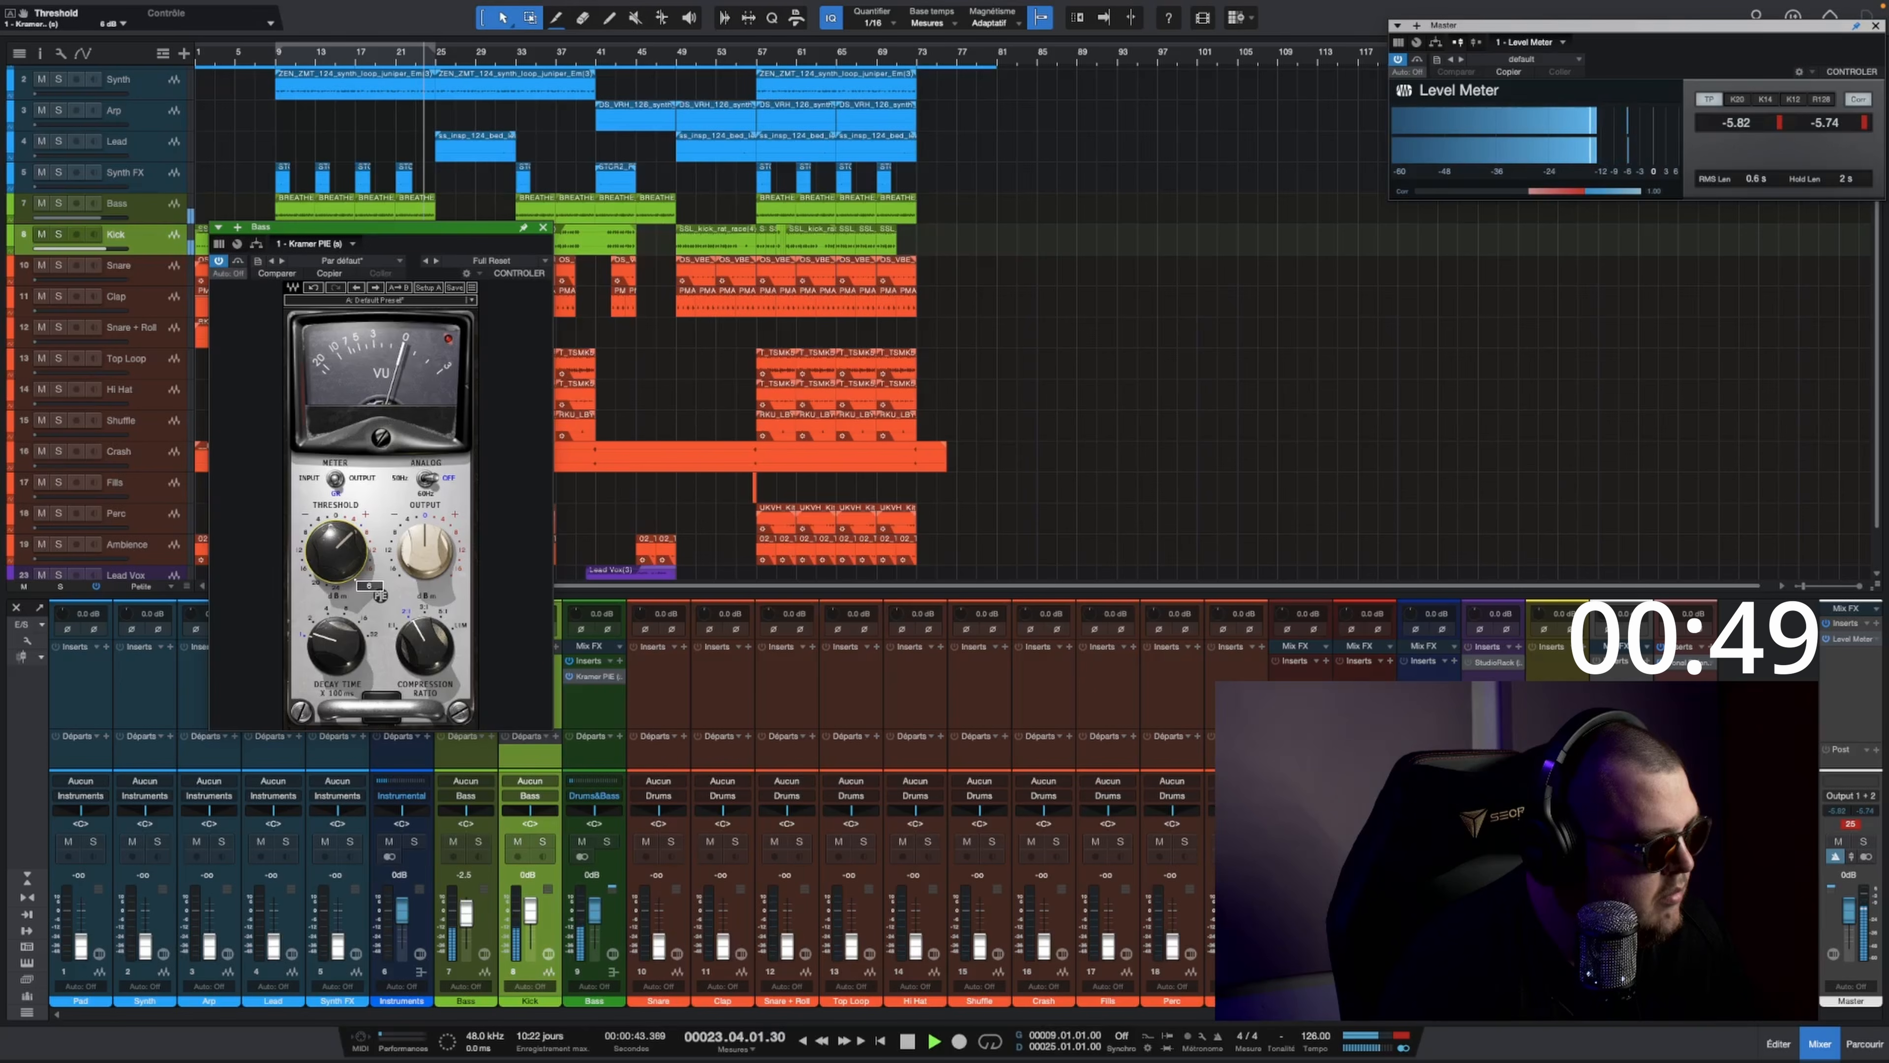
pyautogui.click(544, 227)
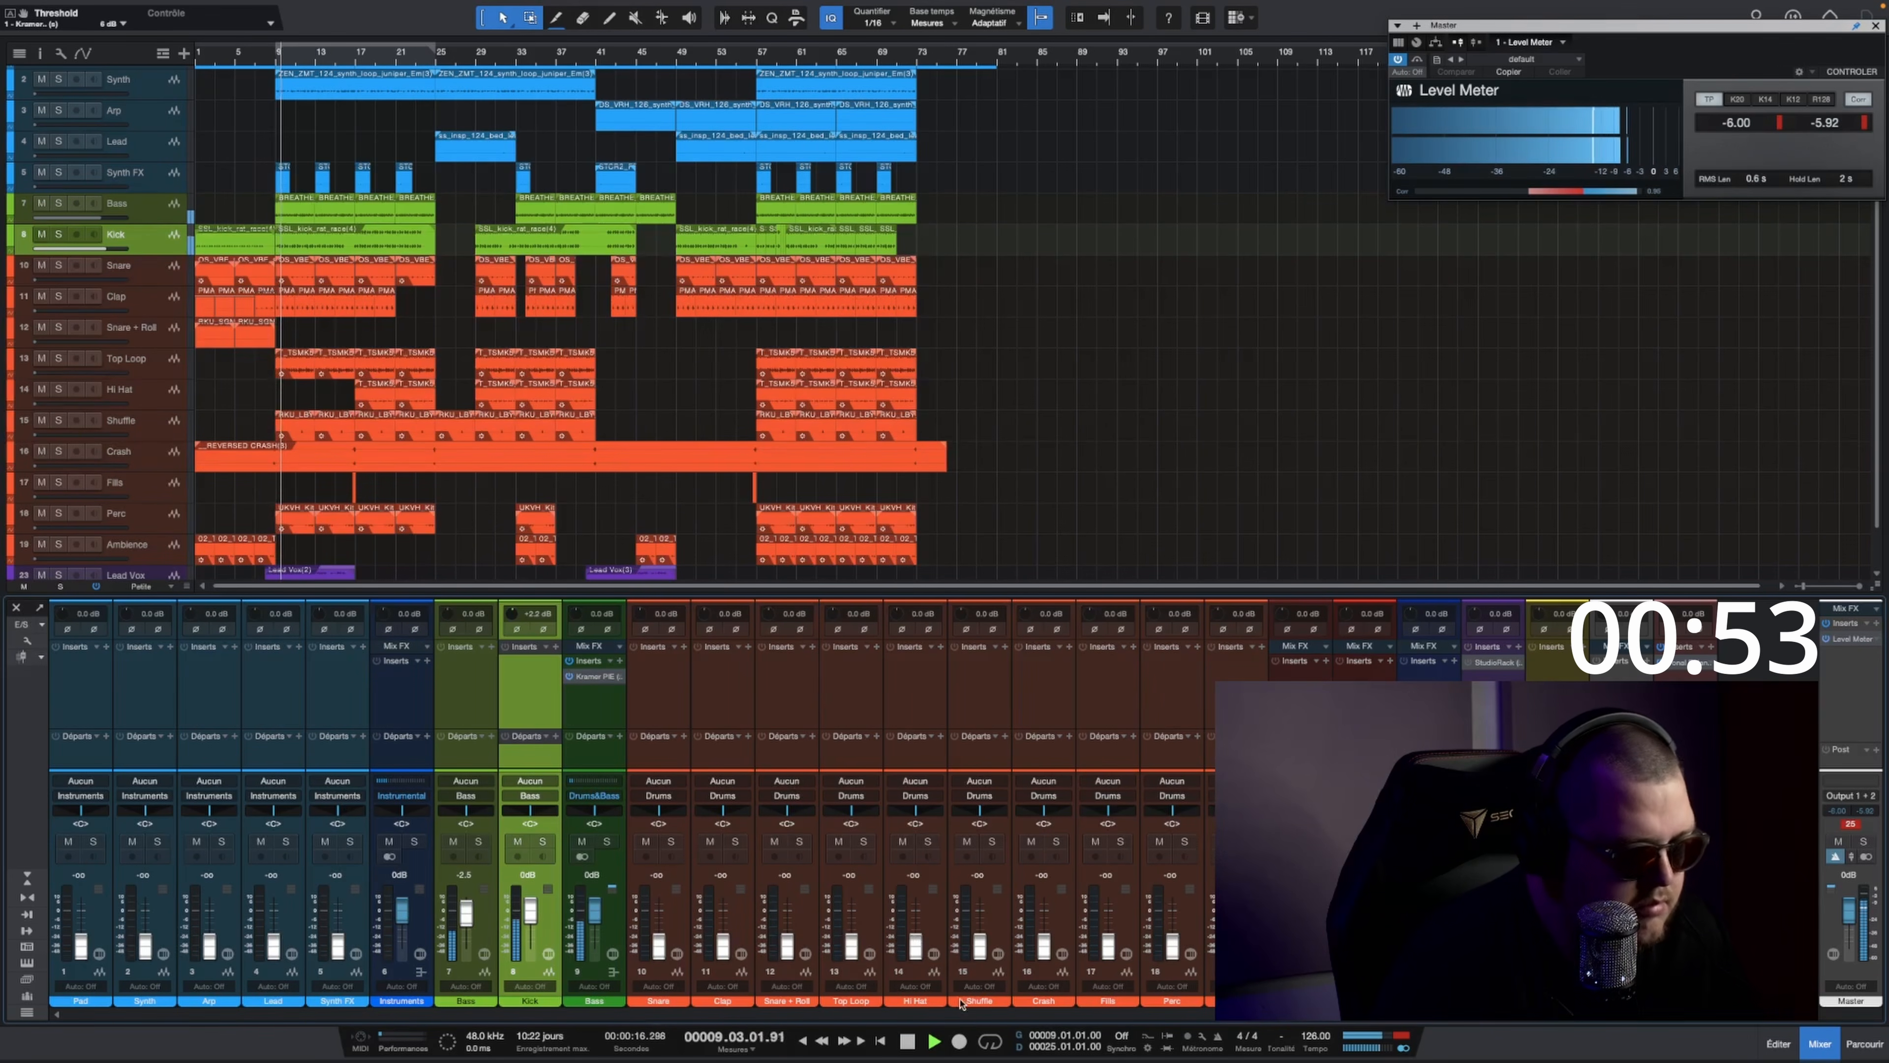
# Step: Turn on loop playback and insert the UAD Little Labs VOG plug-in on the Bass track
pyautogui.click(990, 1042)
pyautogui.click(491, 647)
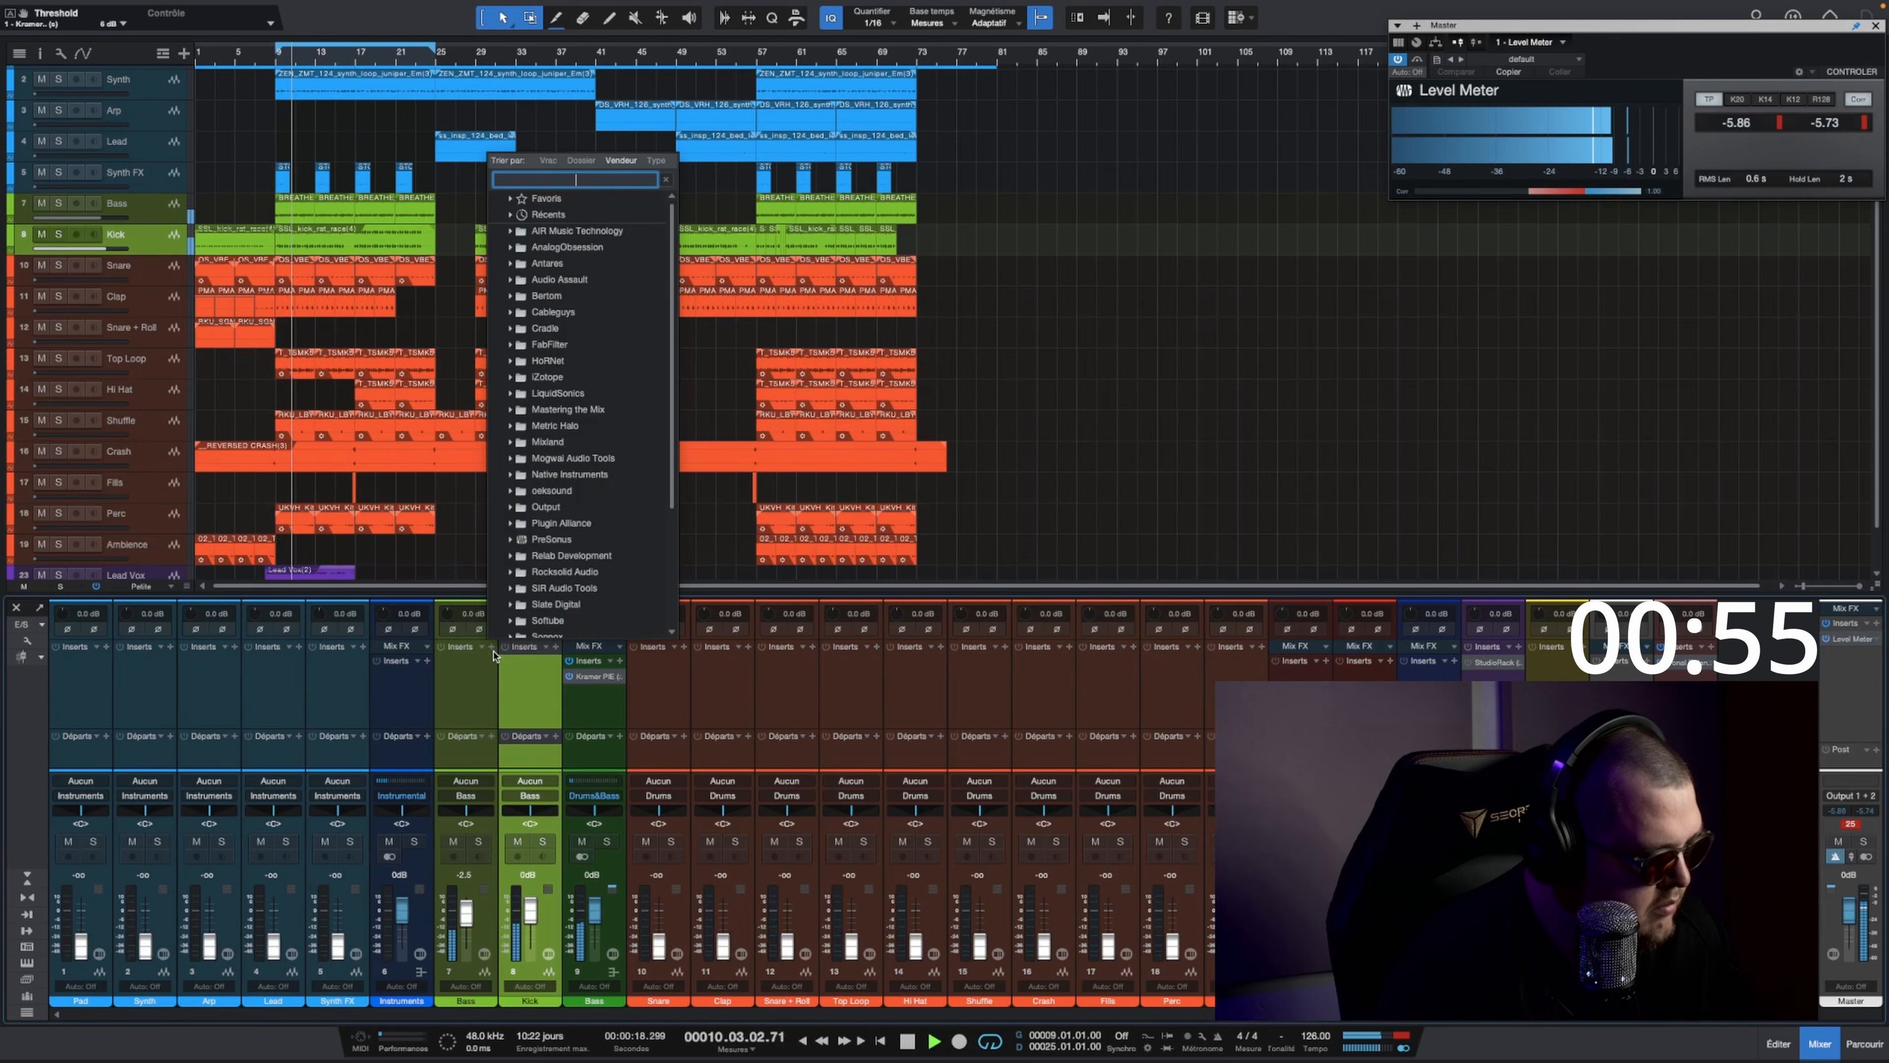
pyautogui.write('vog')
pyautogui.press('Return')
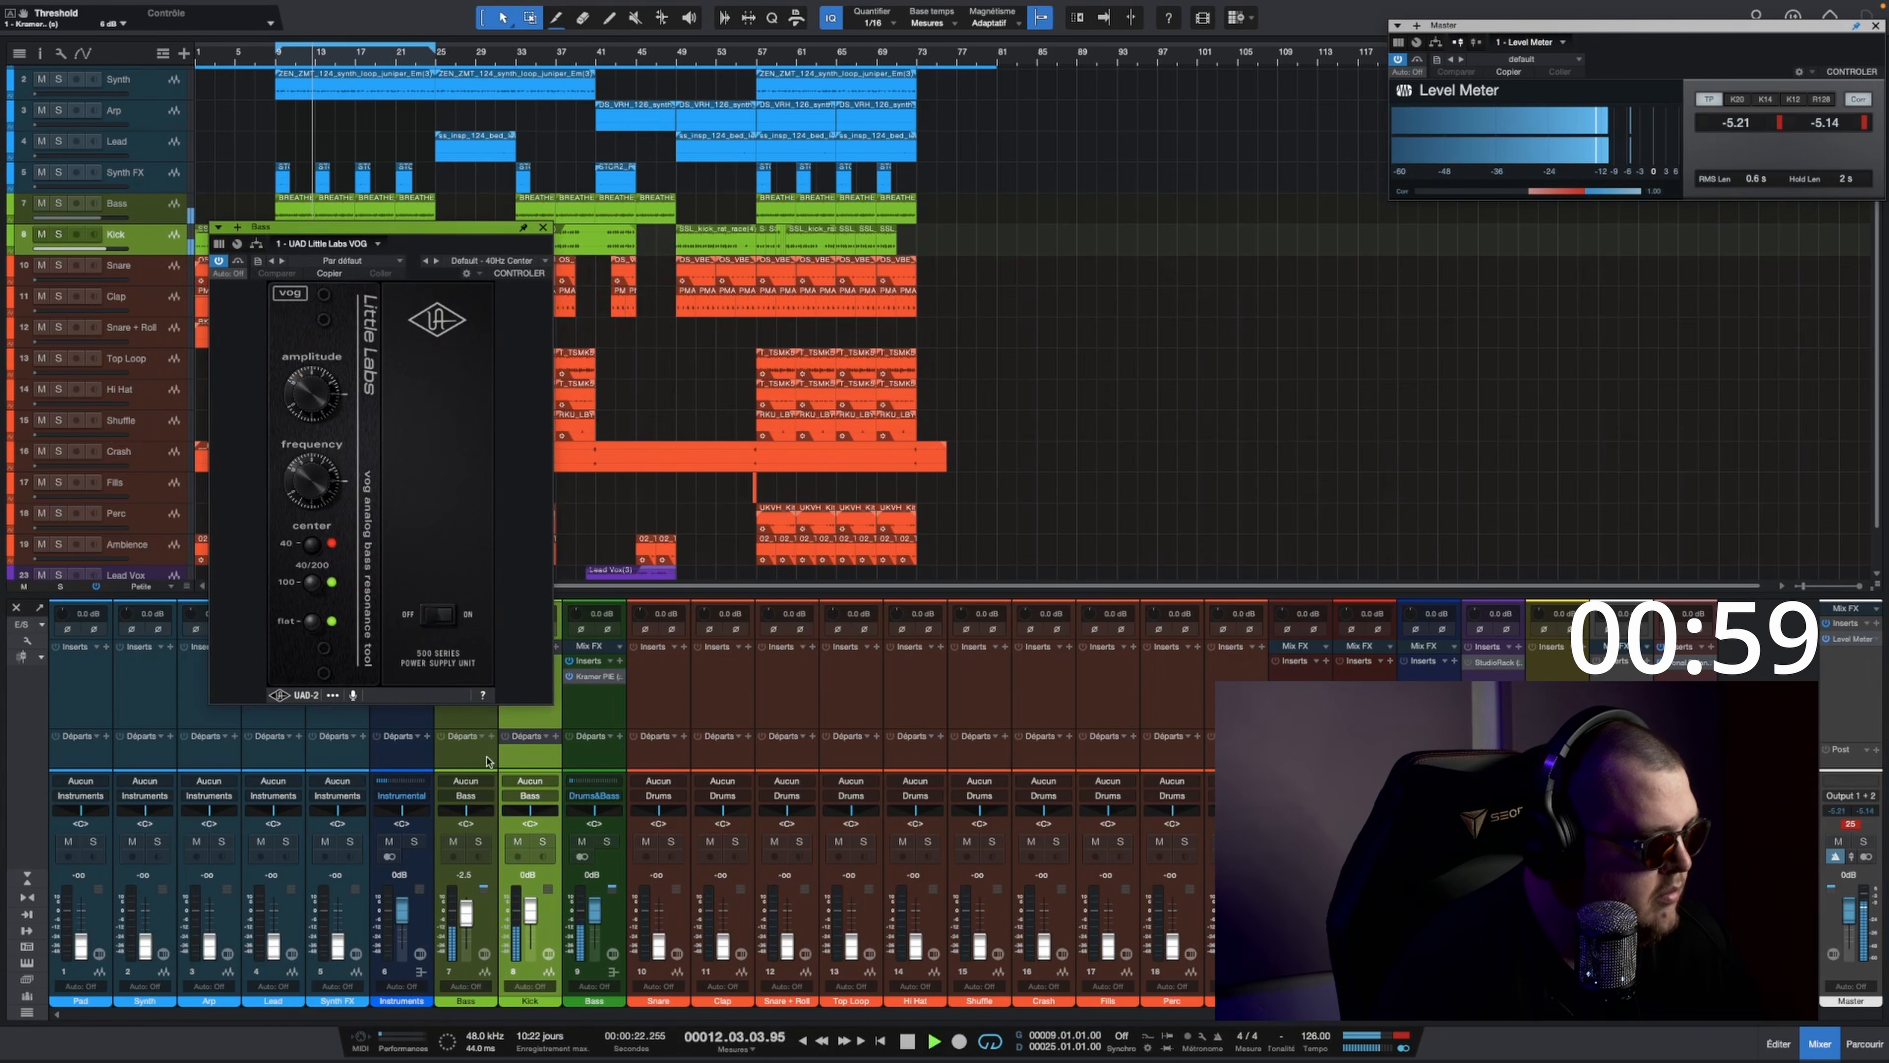
# Step: Adjust the VOG's frequency and amplitude on the Bass track while temporarily muting the Kick
pyautogui.click(520, 843)
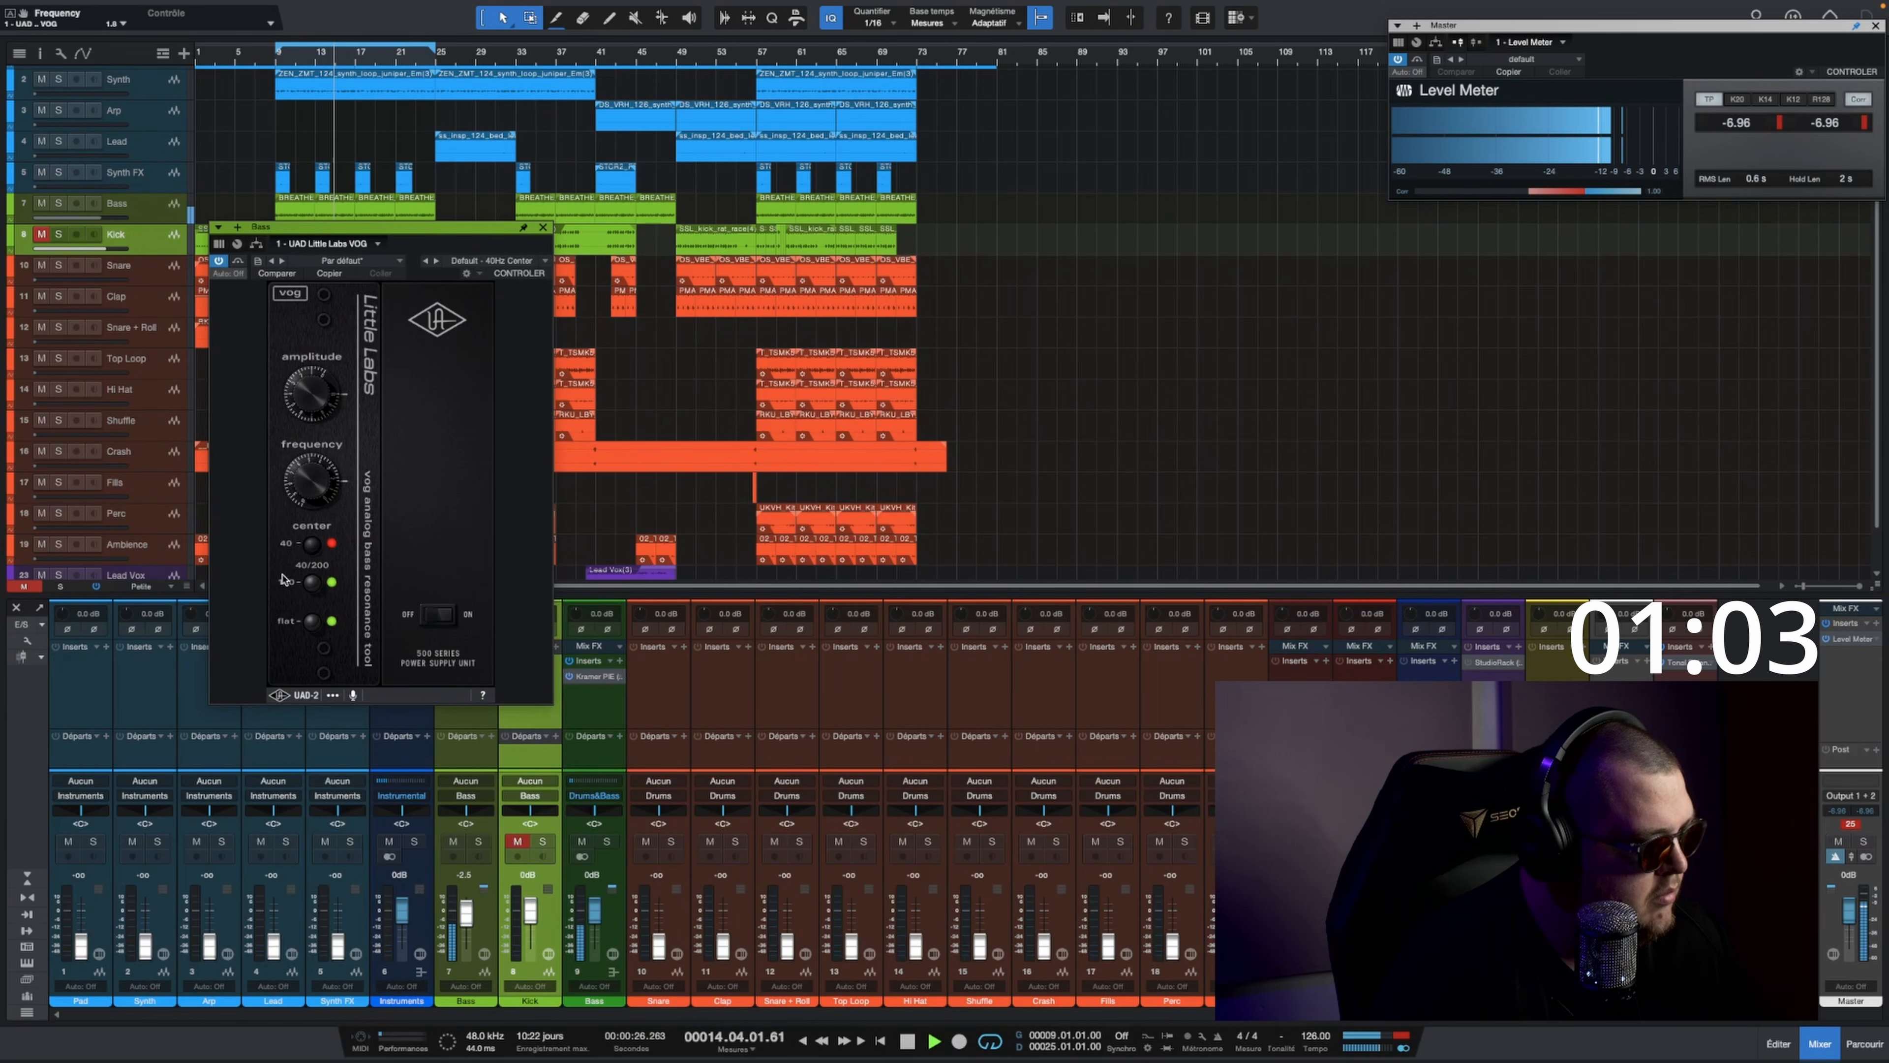
pyautogui.moveTo(302, 462); pyautogui.dragTo(297, 484)
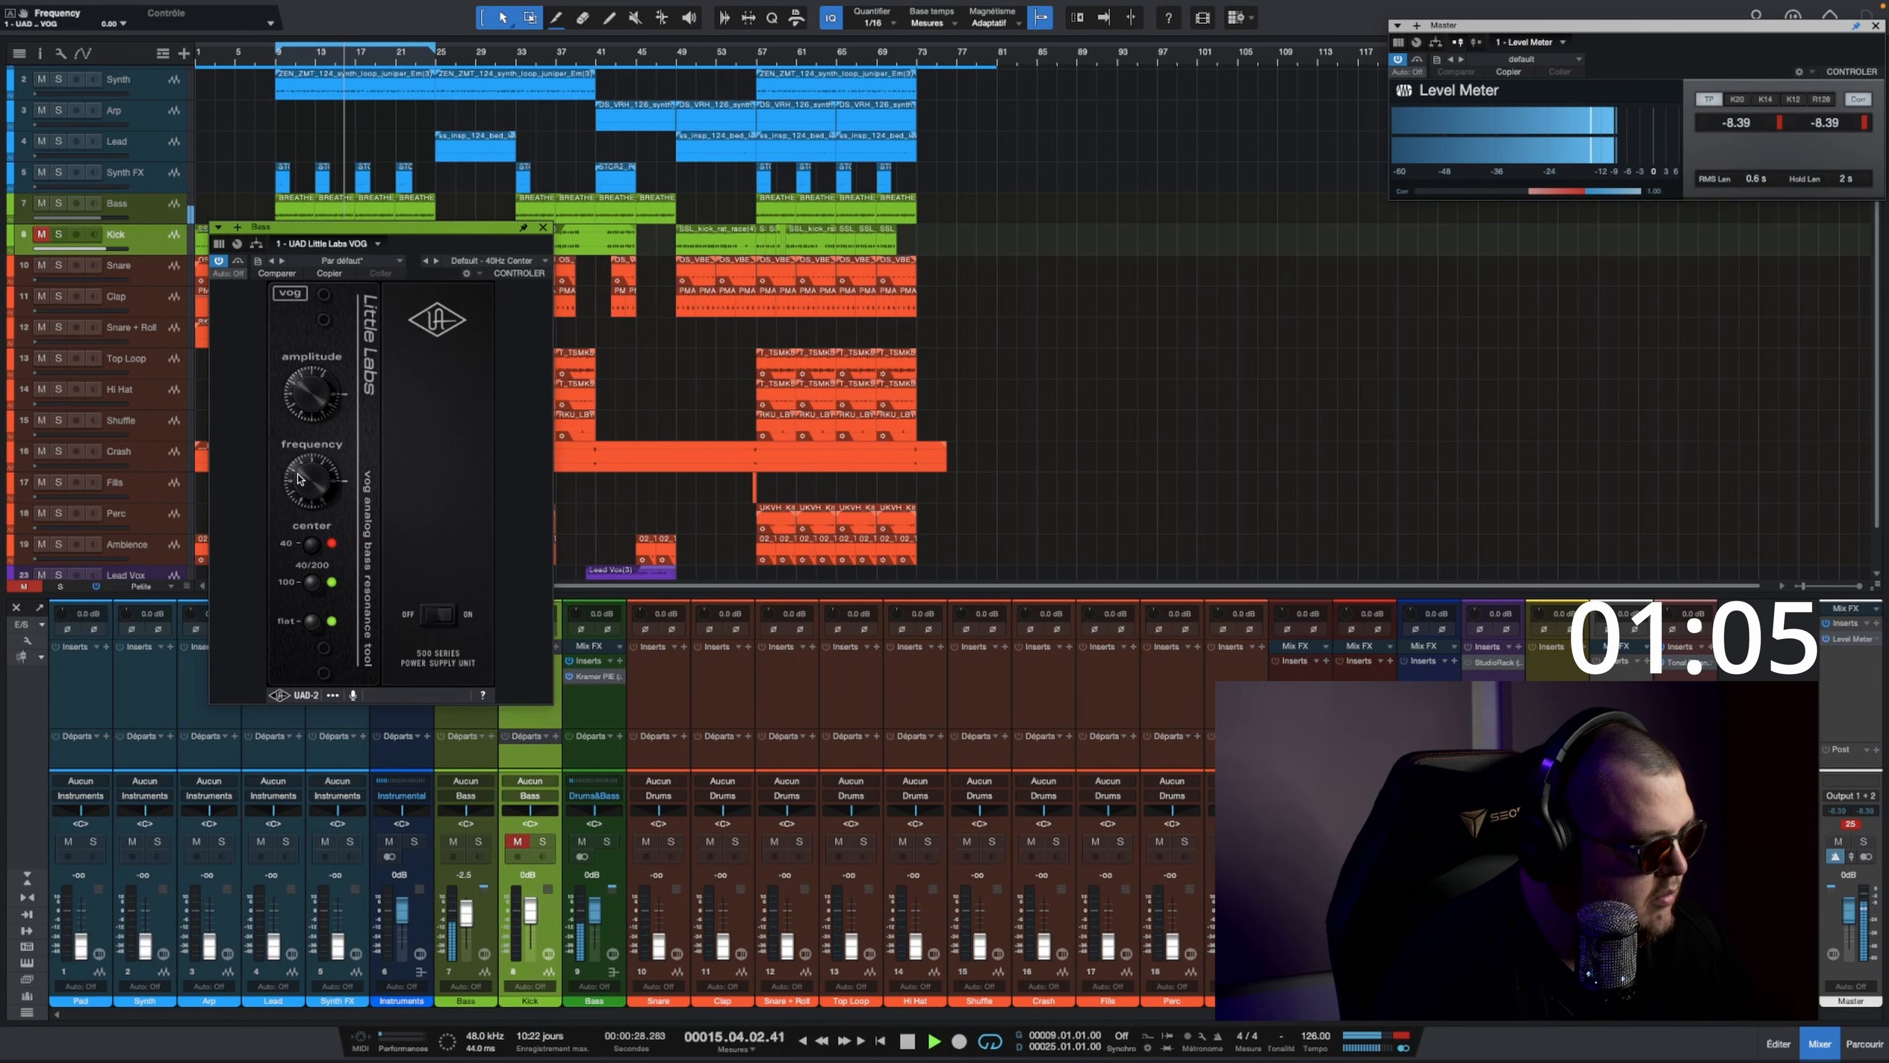
pyautogui.scroll(-2, 310, 417)
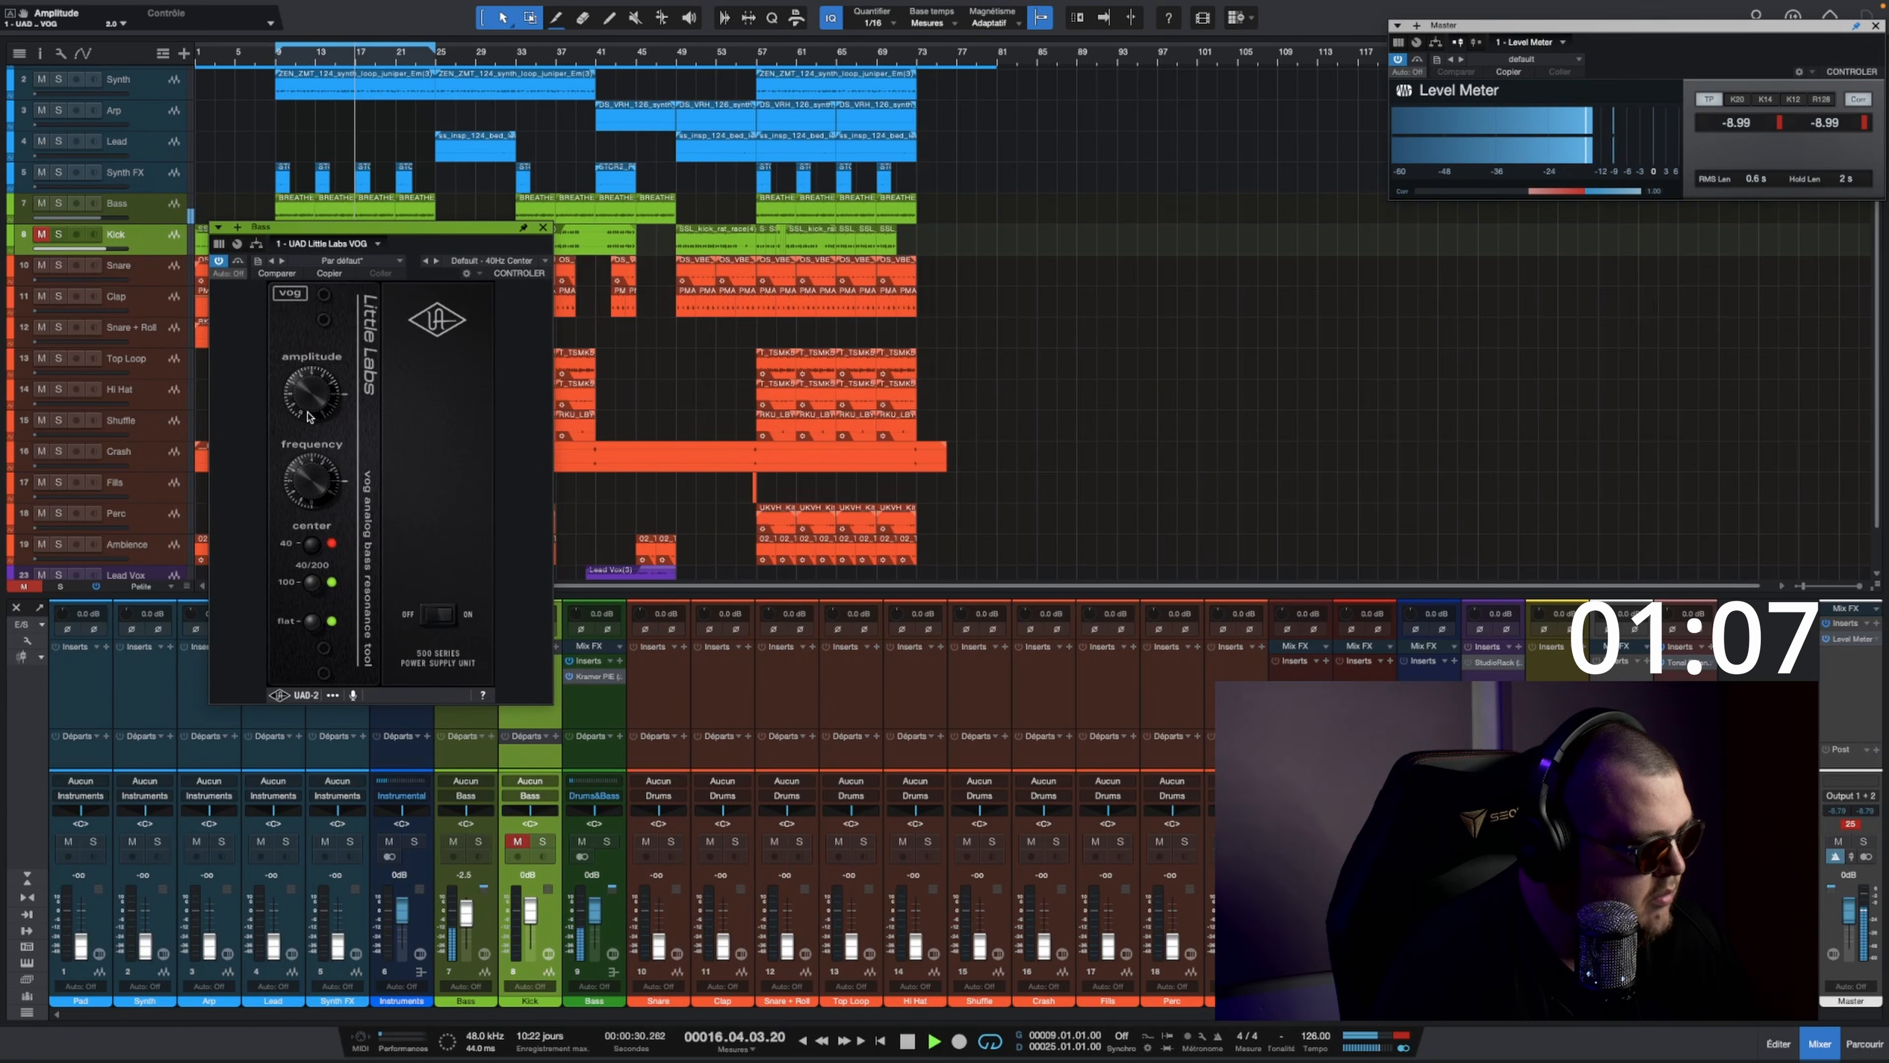
pyautogui.click(545, 228)
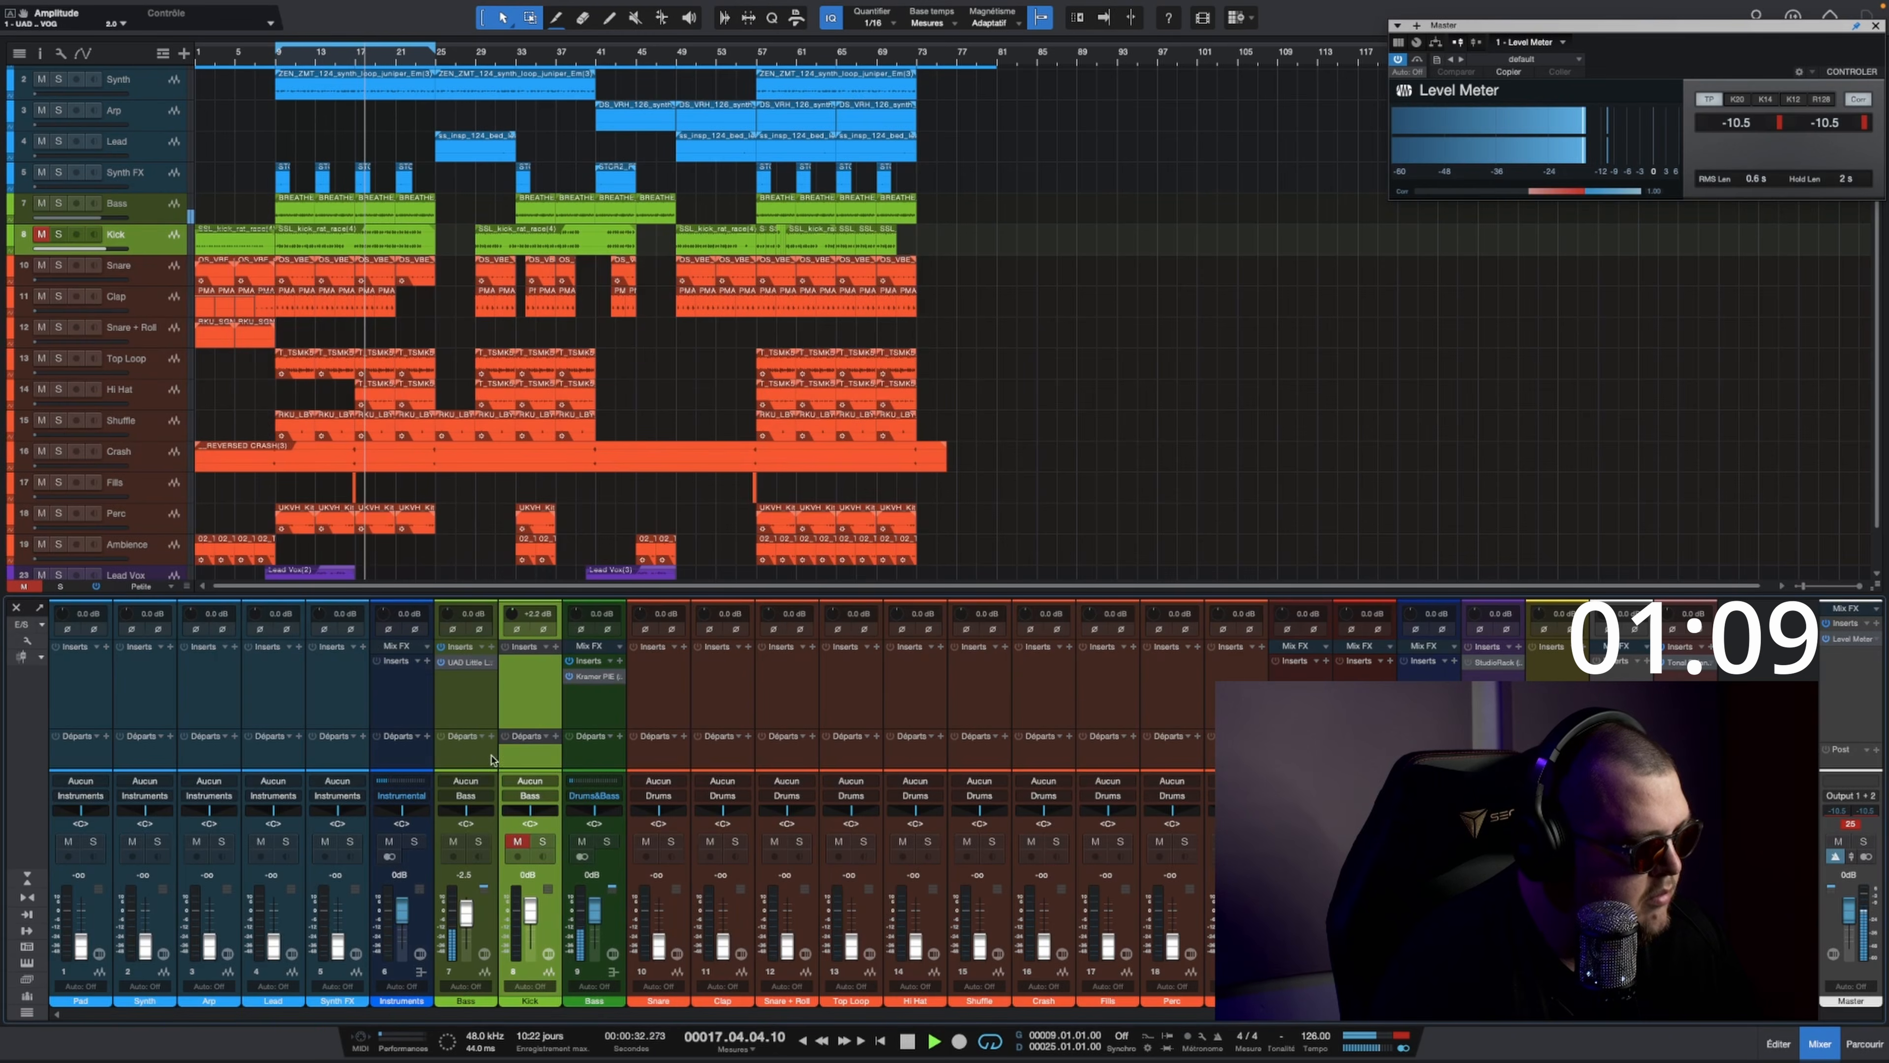
pyautogui.click(518, 841)
# Step: Insert FabFilter Pro-Q 3 on the Kick track and copy it to the Bass track after the VOG
pyautogui.click(555, 647)
pyautogui.write('ff')
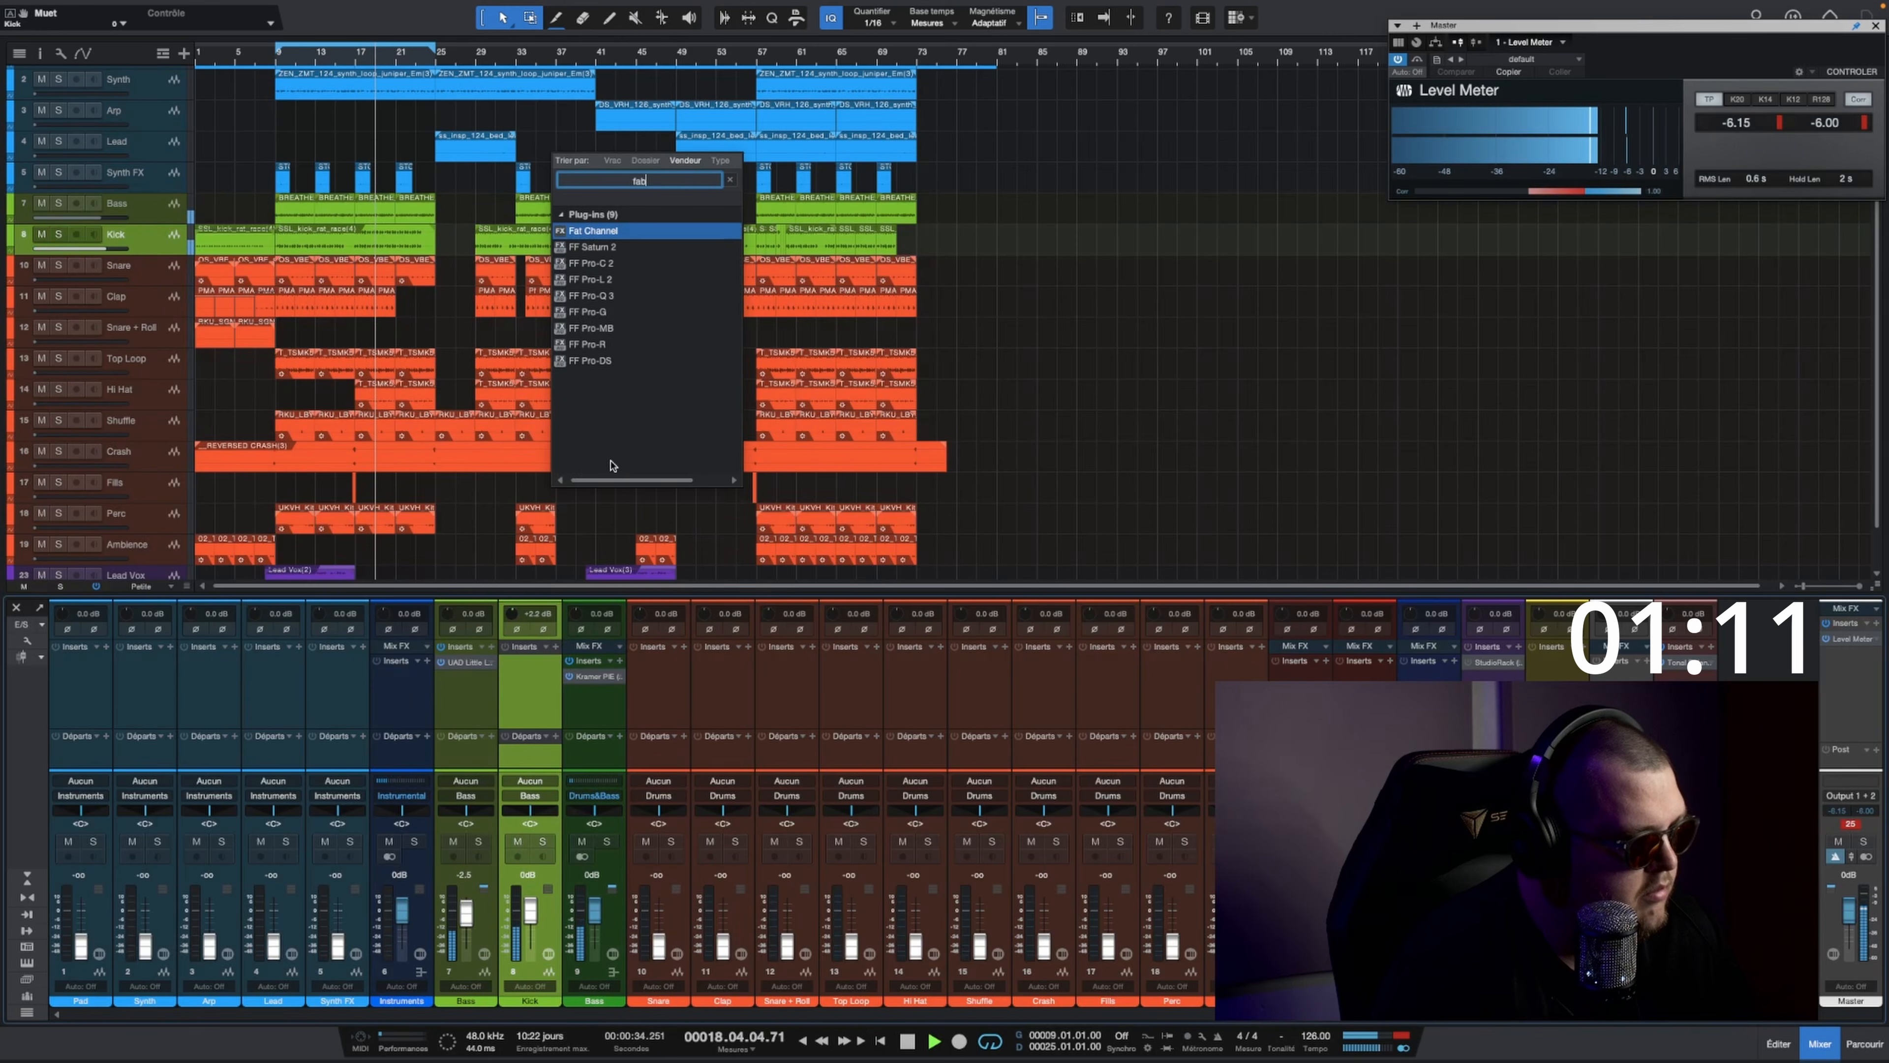
pyautogui.click(613, 279)
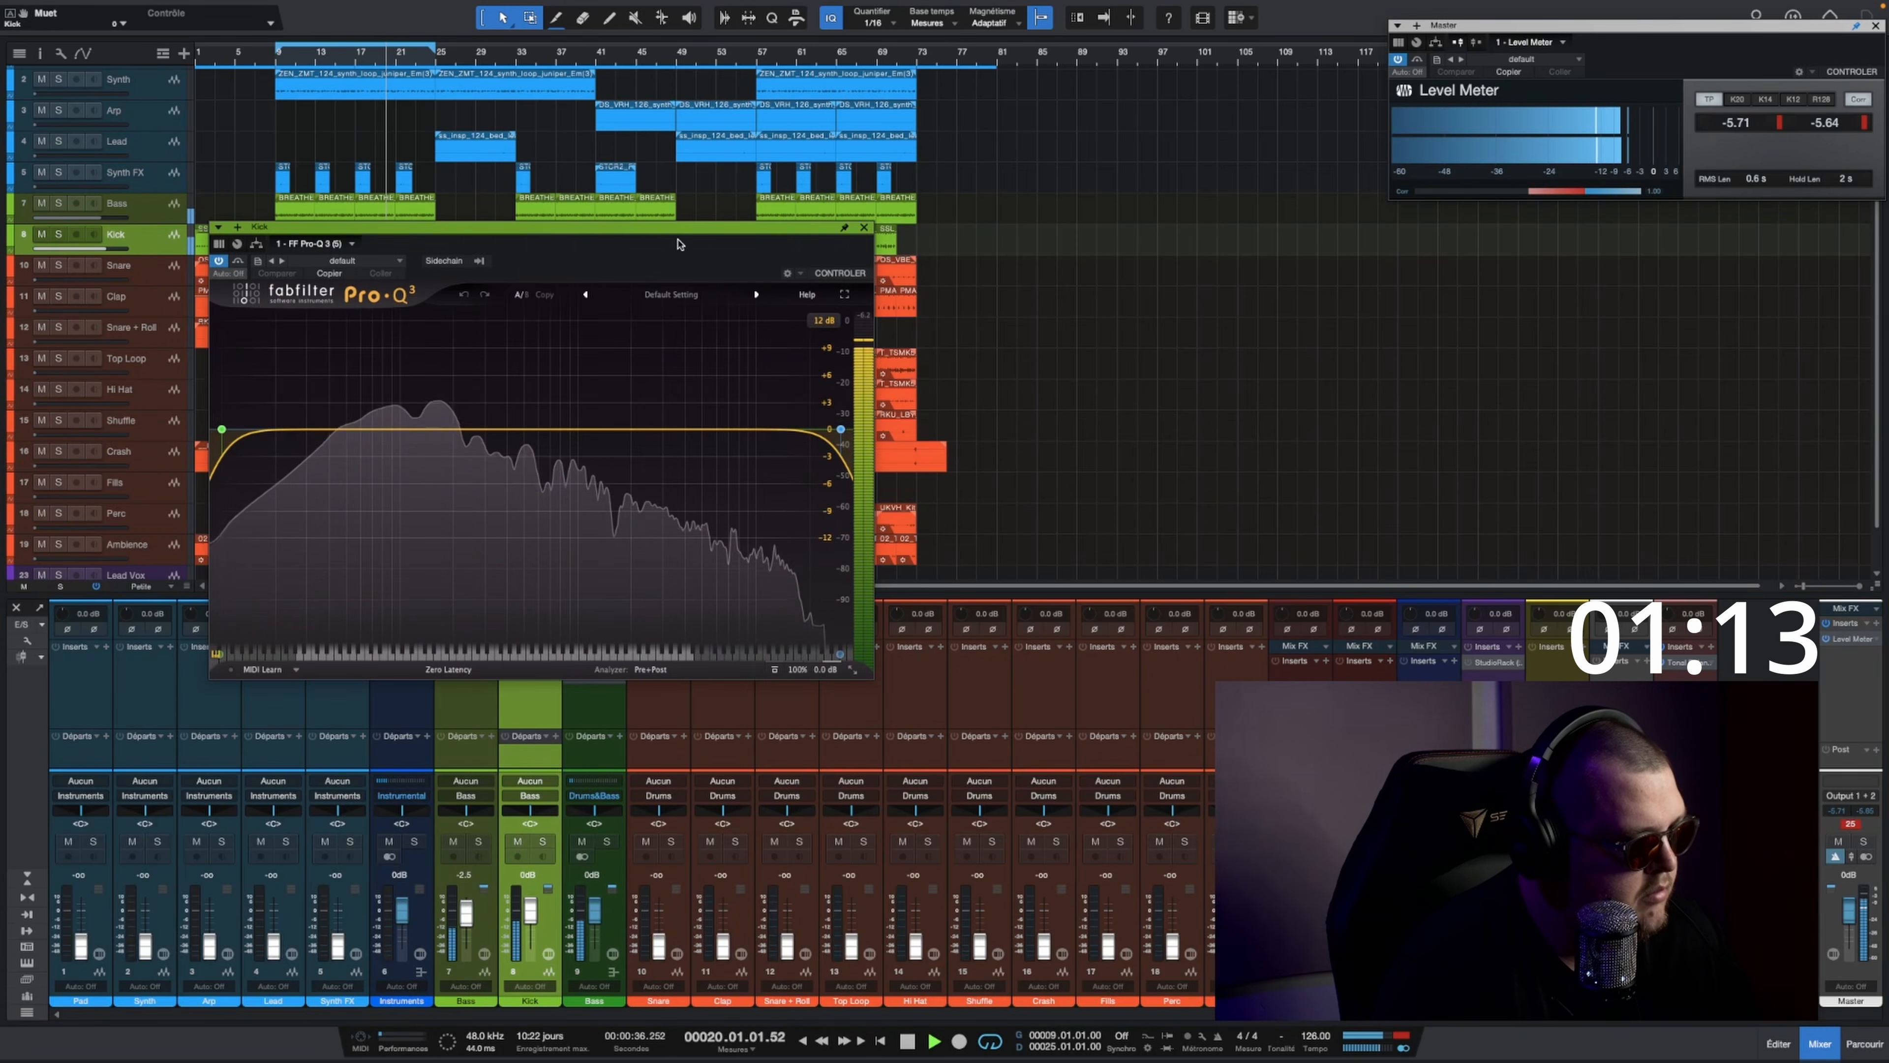
pyautogui.moveTo(707, 228); pyautogui.dragTo(1071, 270)
pyautogui.moveTo(530, 670); pyautogui.dragTo(466, 677)
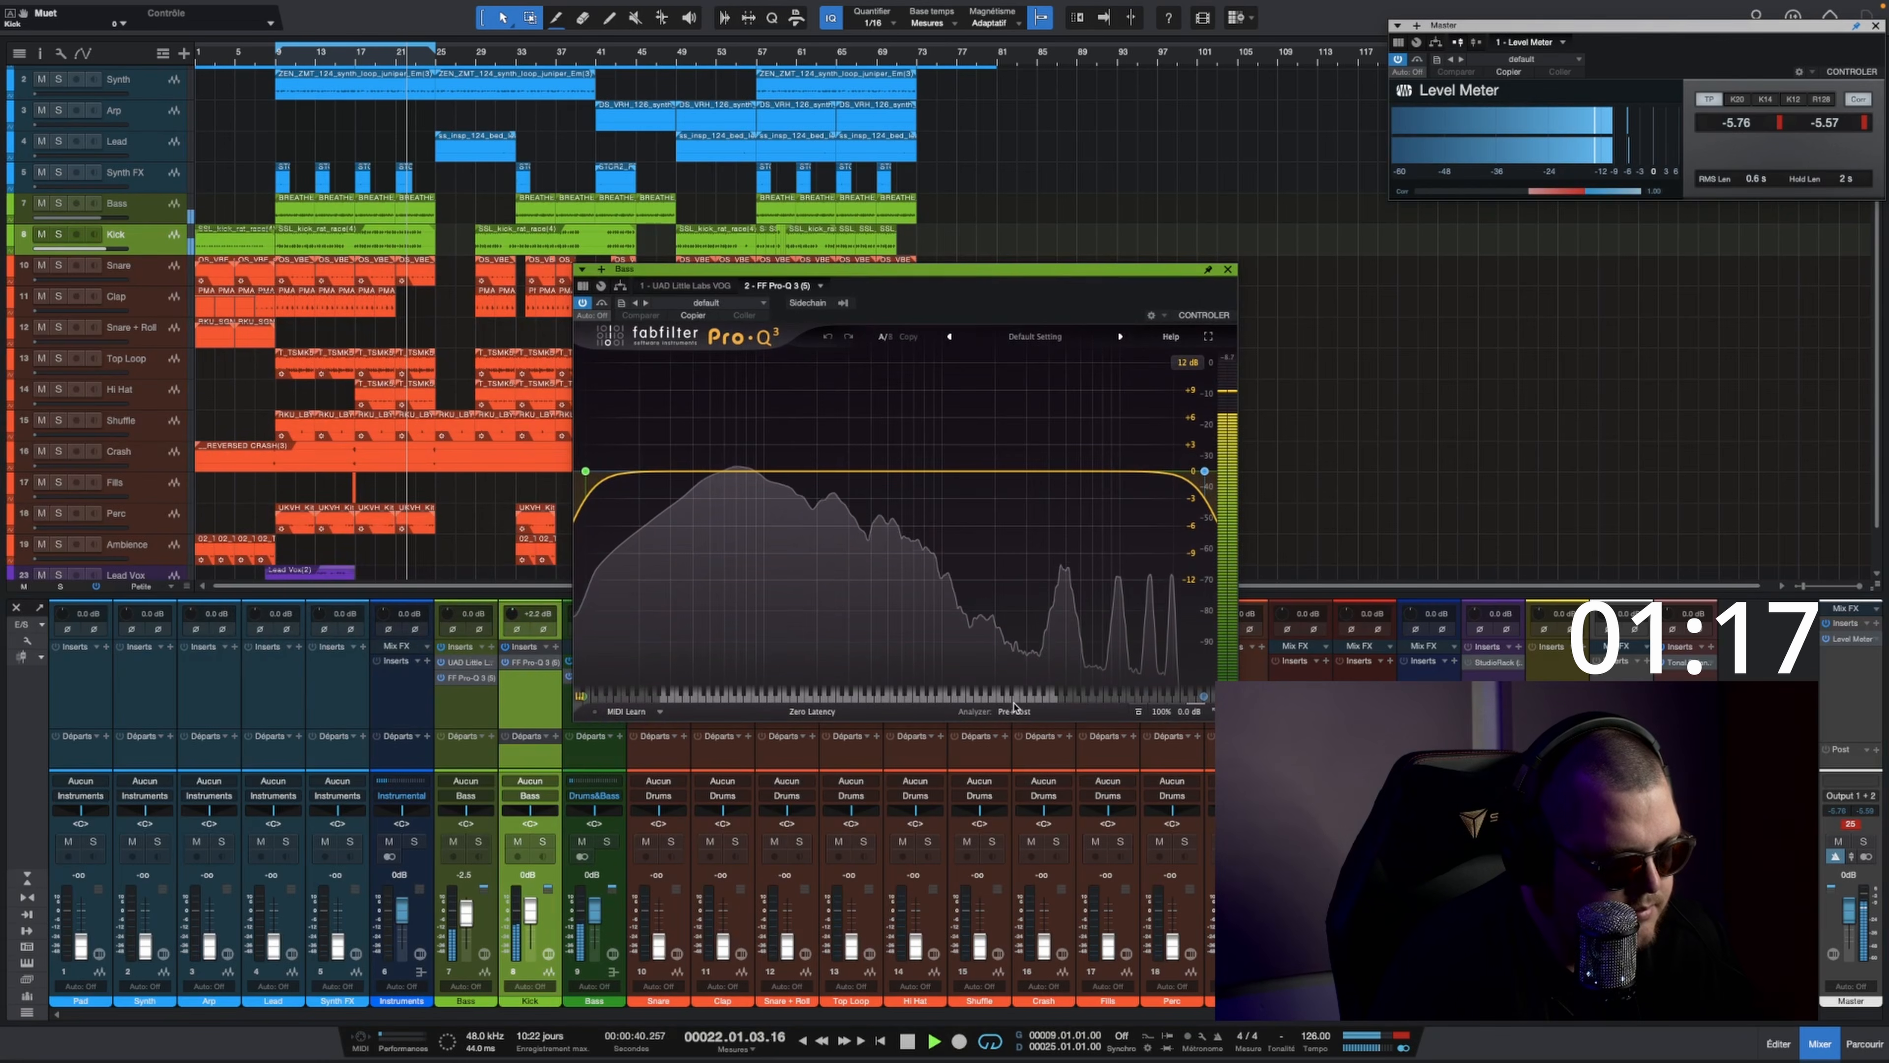
# Step: Overlay the Kick spectrum in the Bass Pro-Q 3 analyzer and feed its sidechain from the Kick track
pyautogui.click(1015, 711)
pyautogui.click(964, 648)
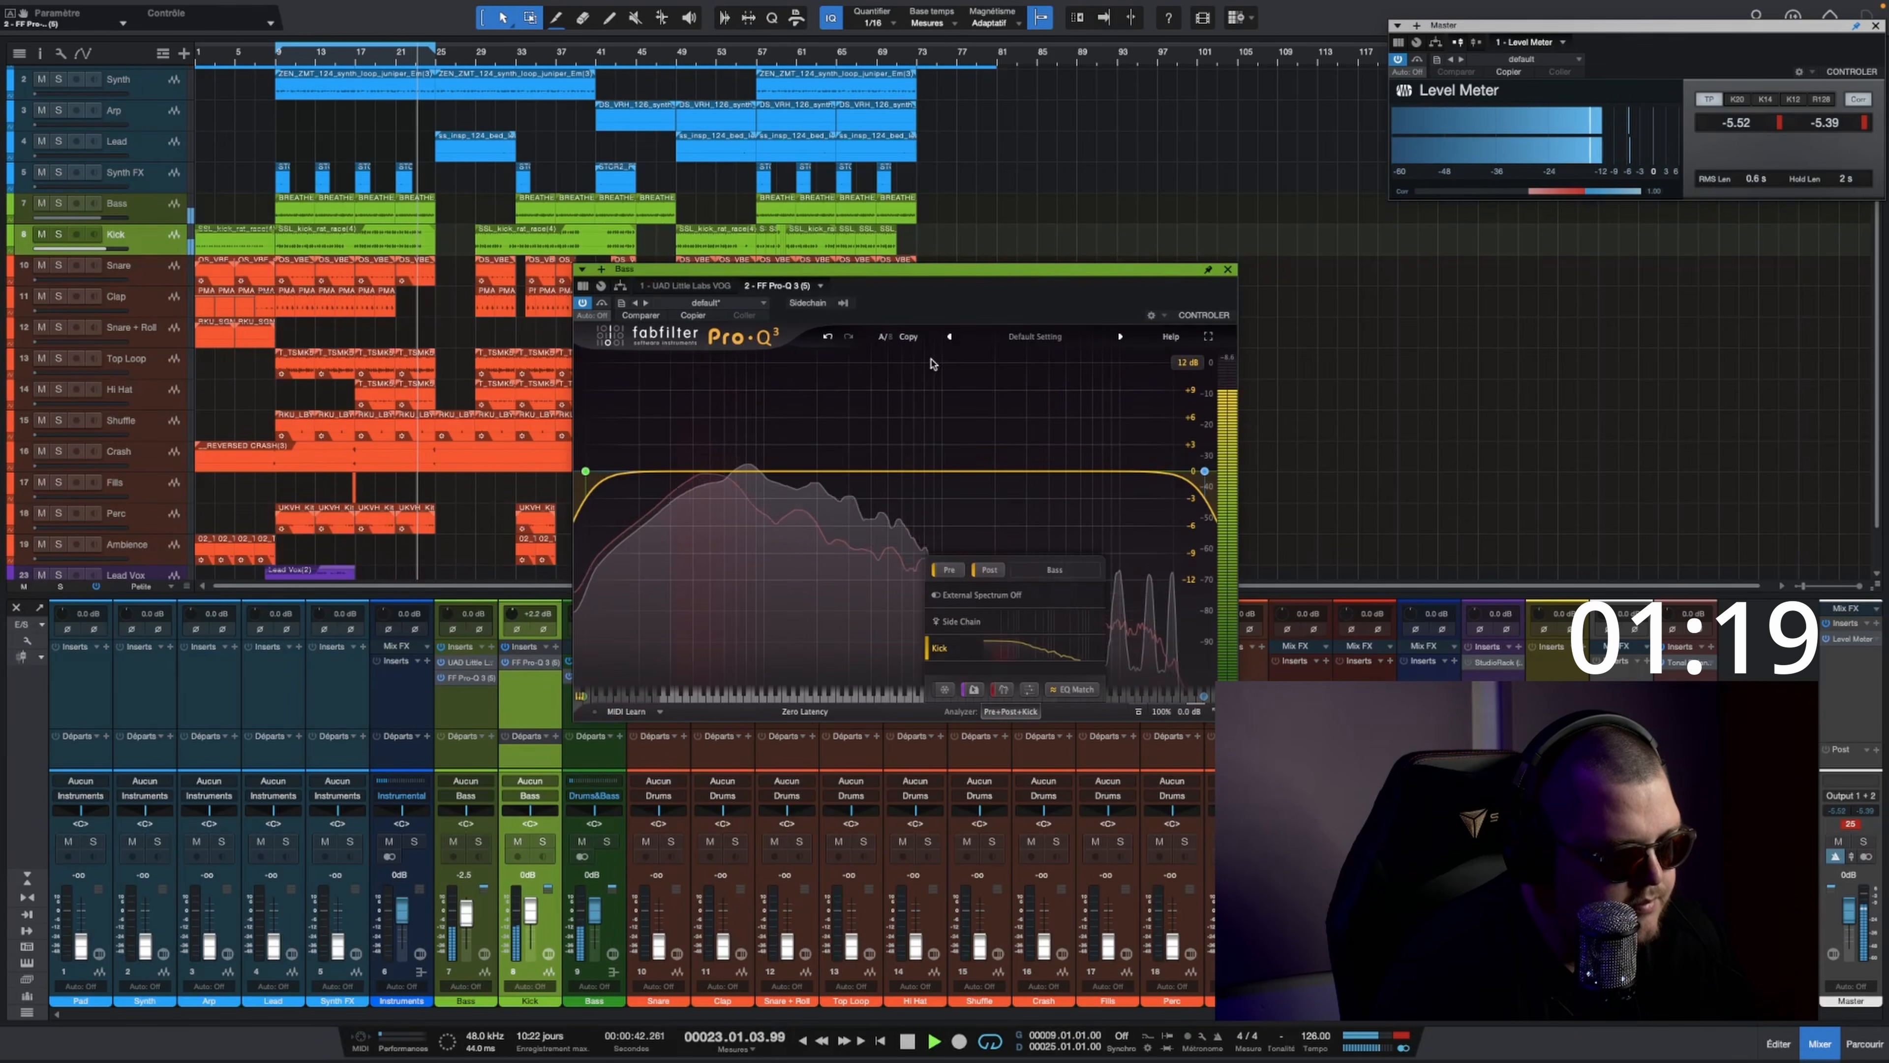
pyautogui.click(856, 302)
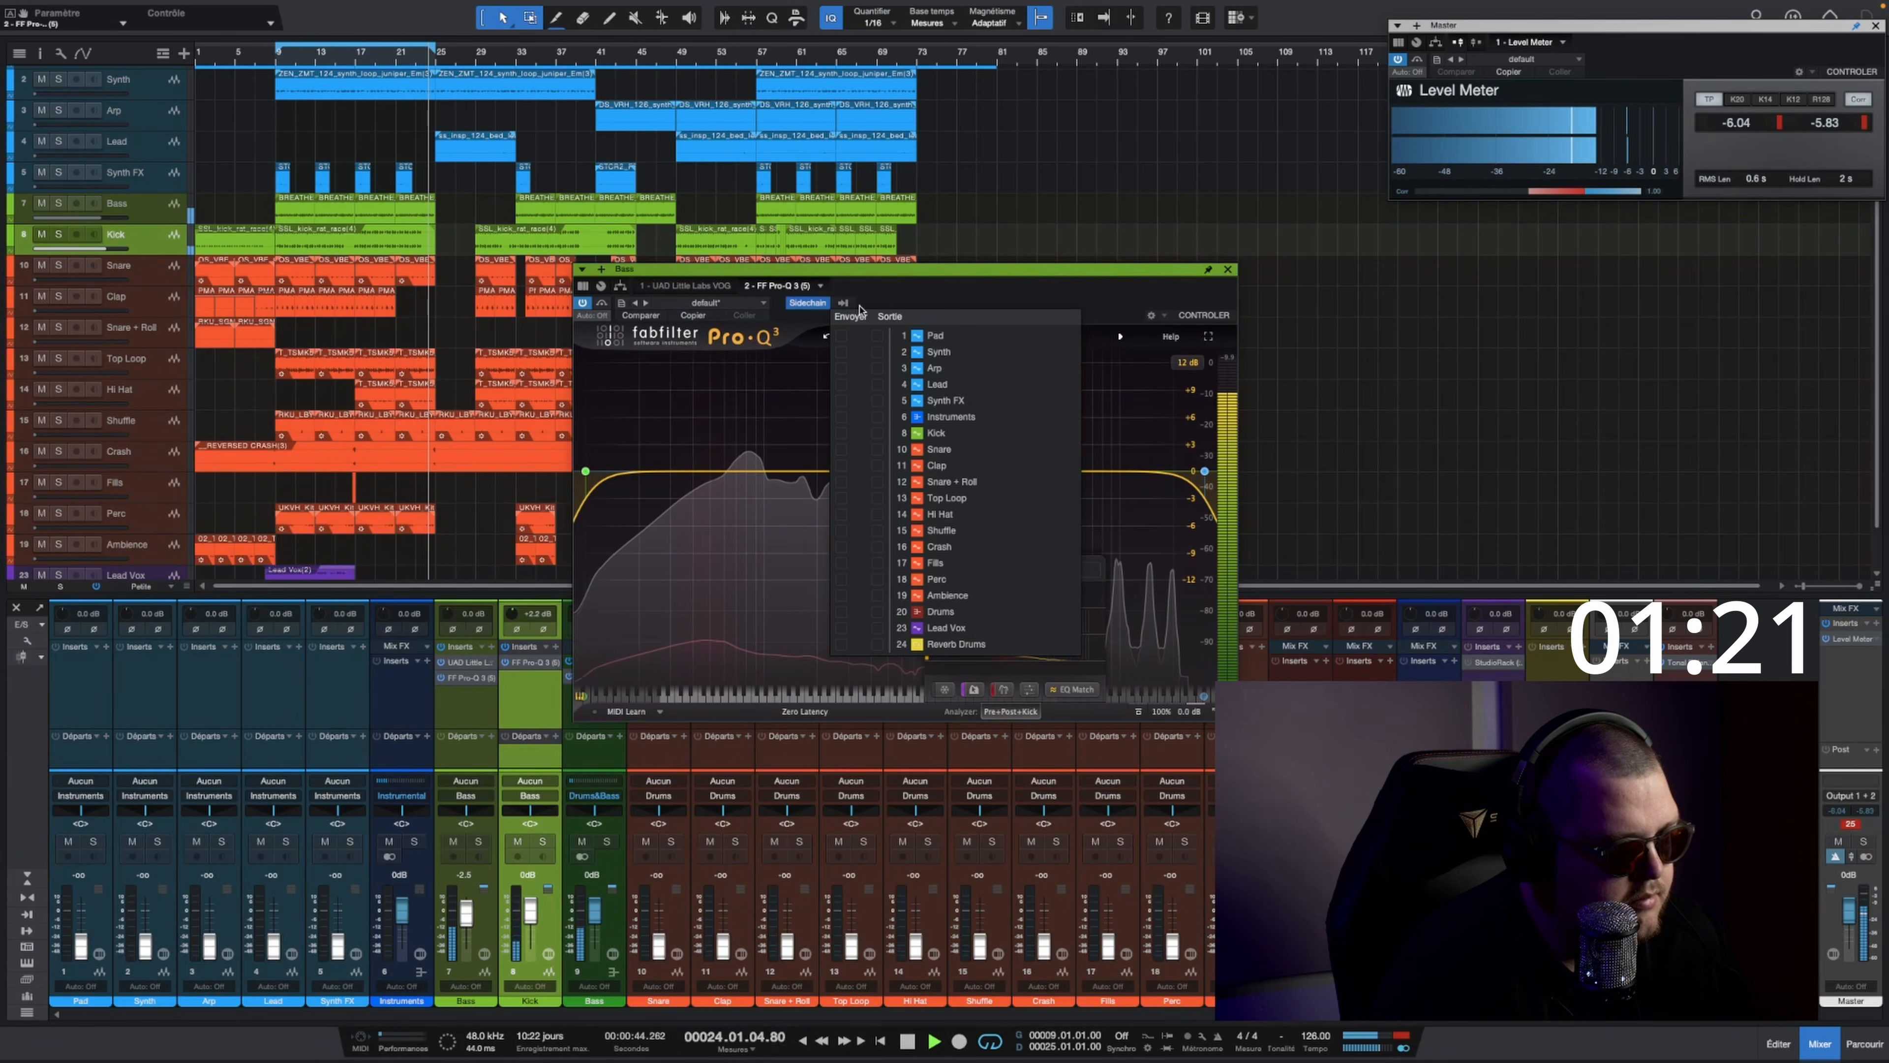
pyautogui.click(877, 433)
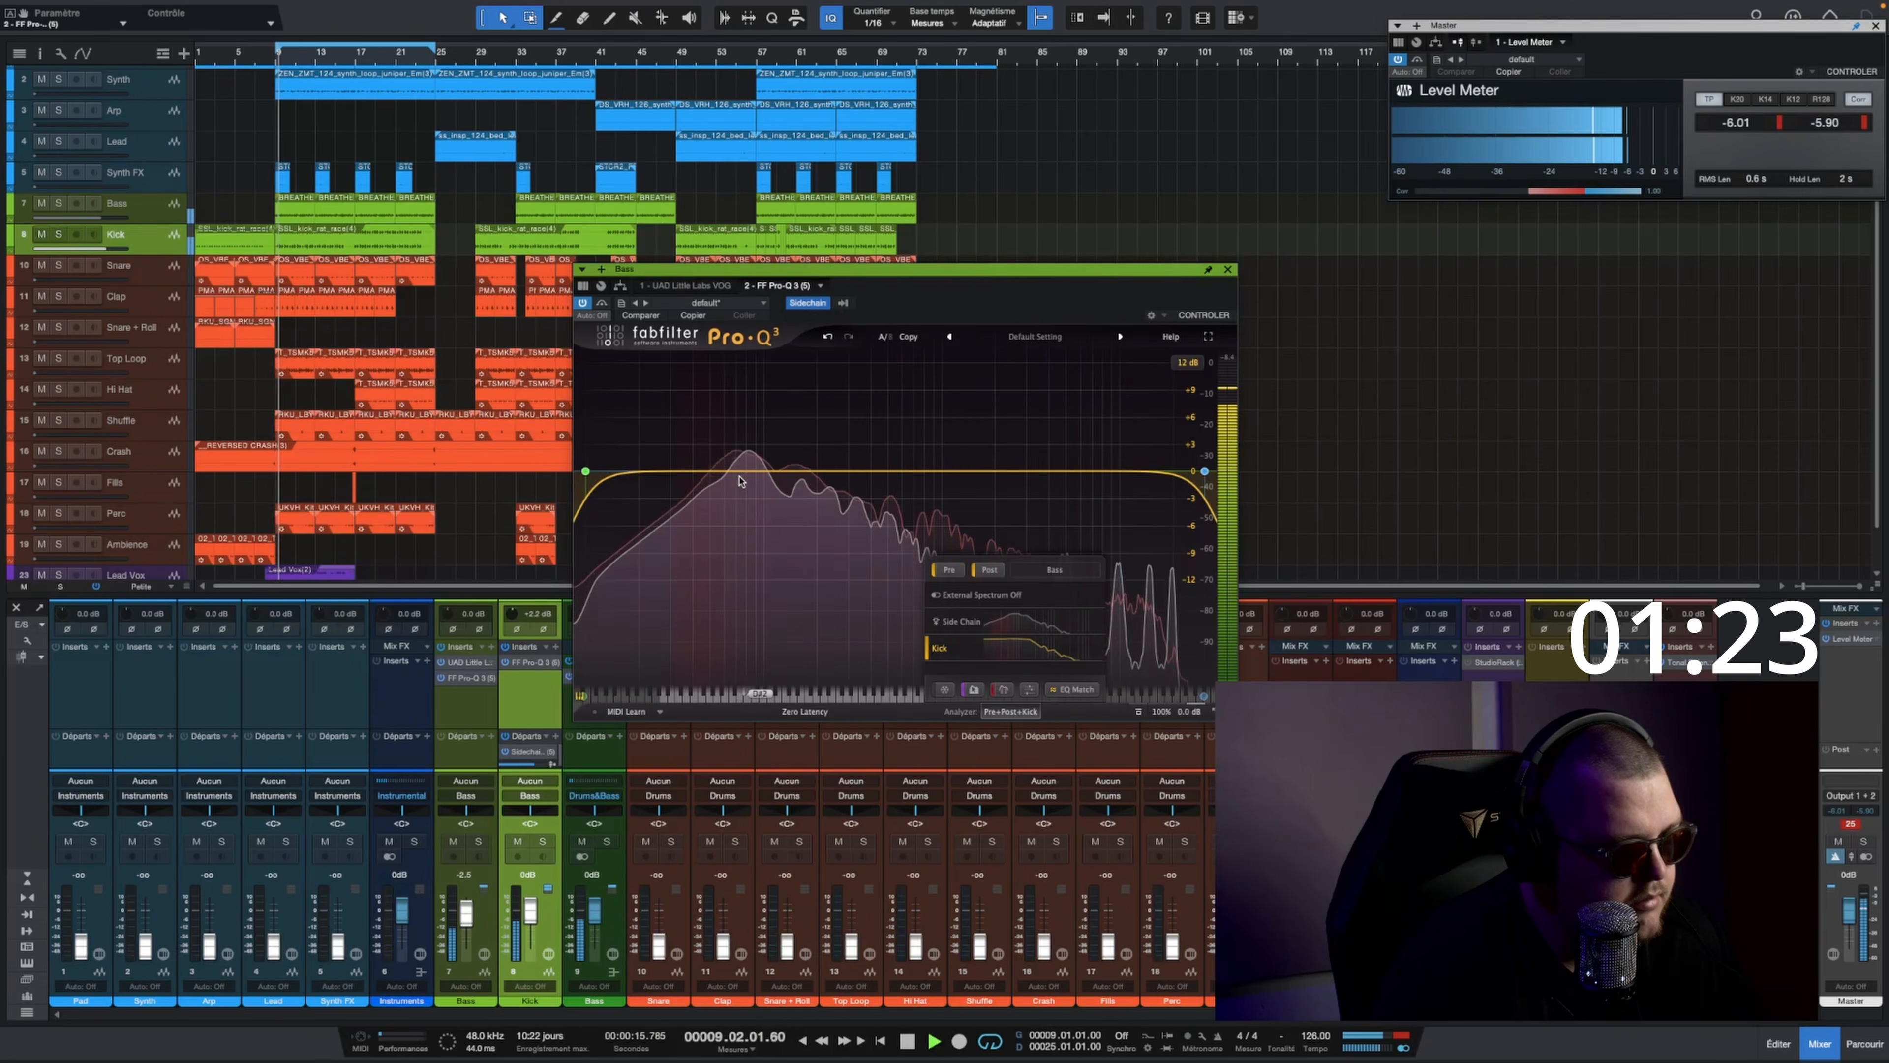
# Step: Add a dynamic cut band at about 47 Hz in the Bass Pro-Q 3 and set its Q to 3
pyautogui.click(705, 472)
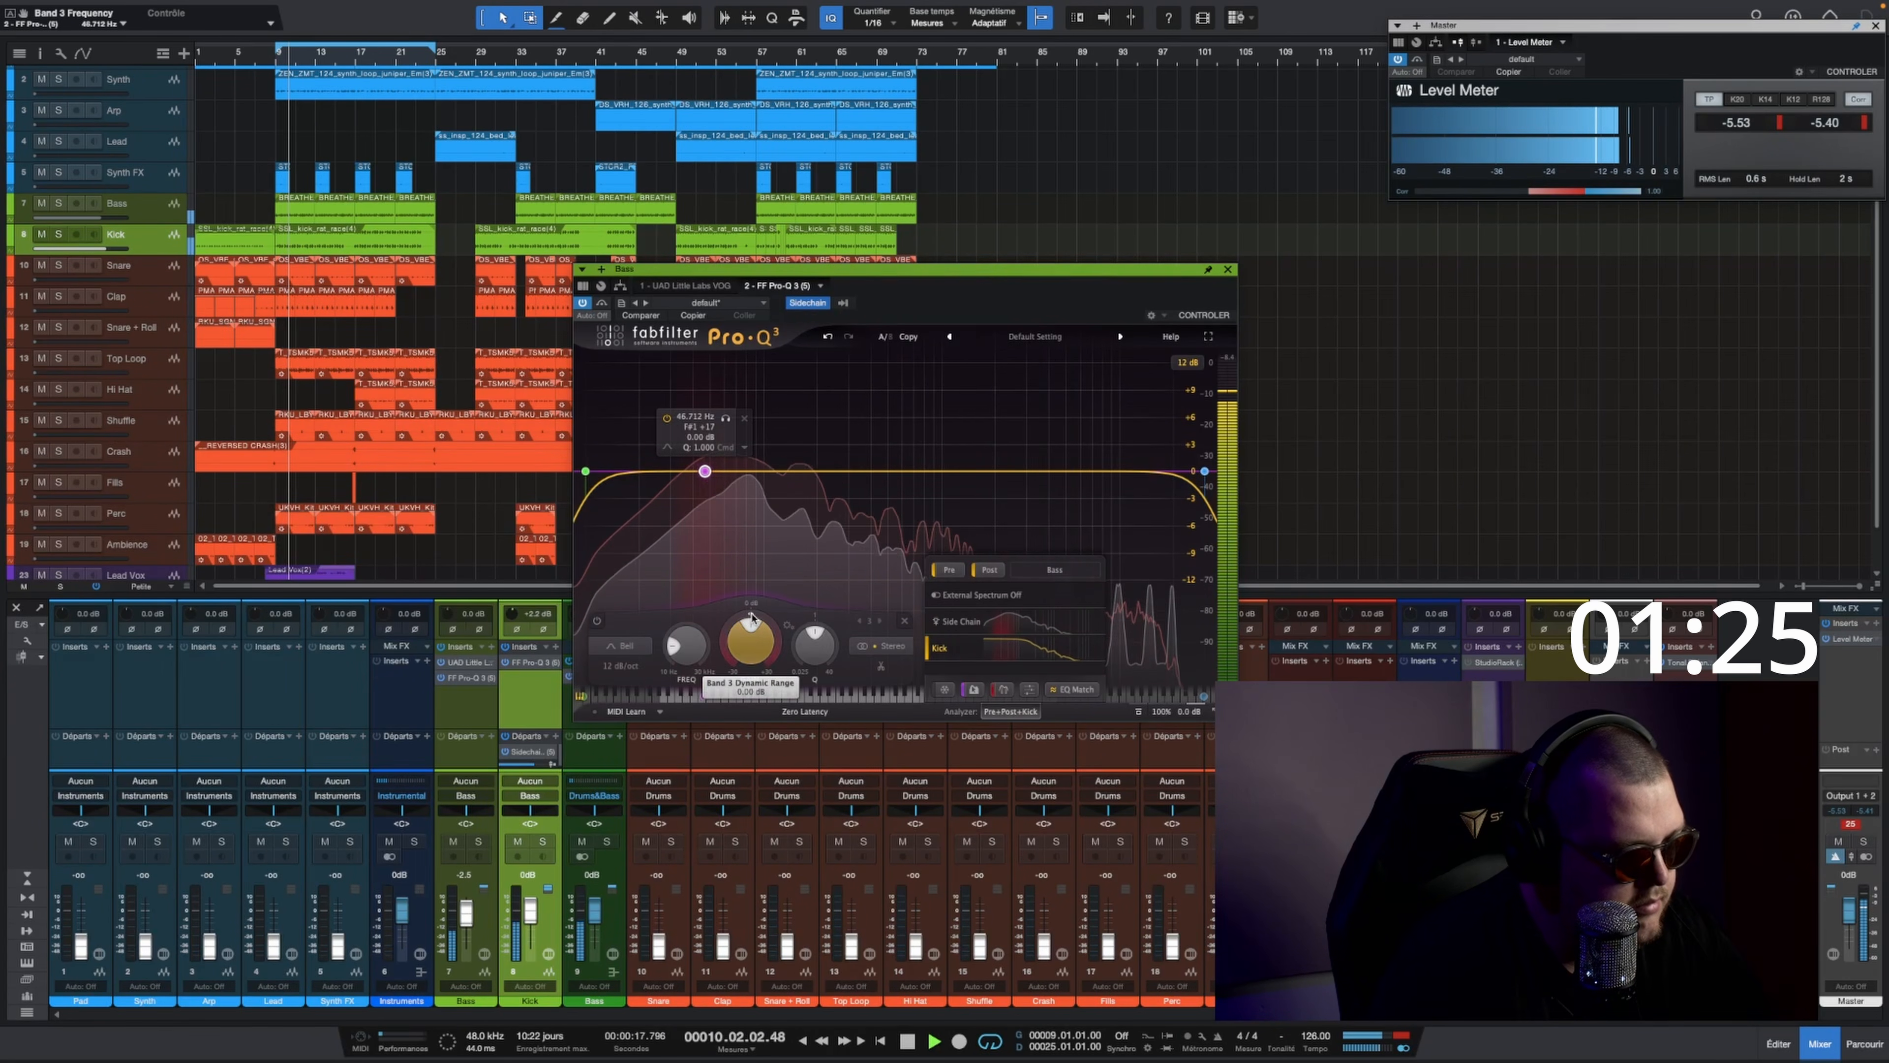
pyautogui.moveTo(751, 619); pyautogui.dragTo(753, 627)
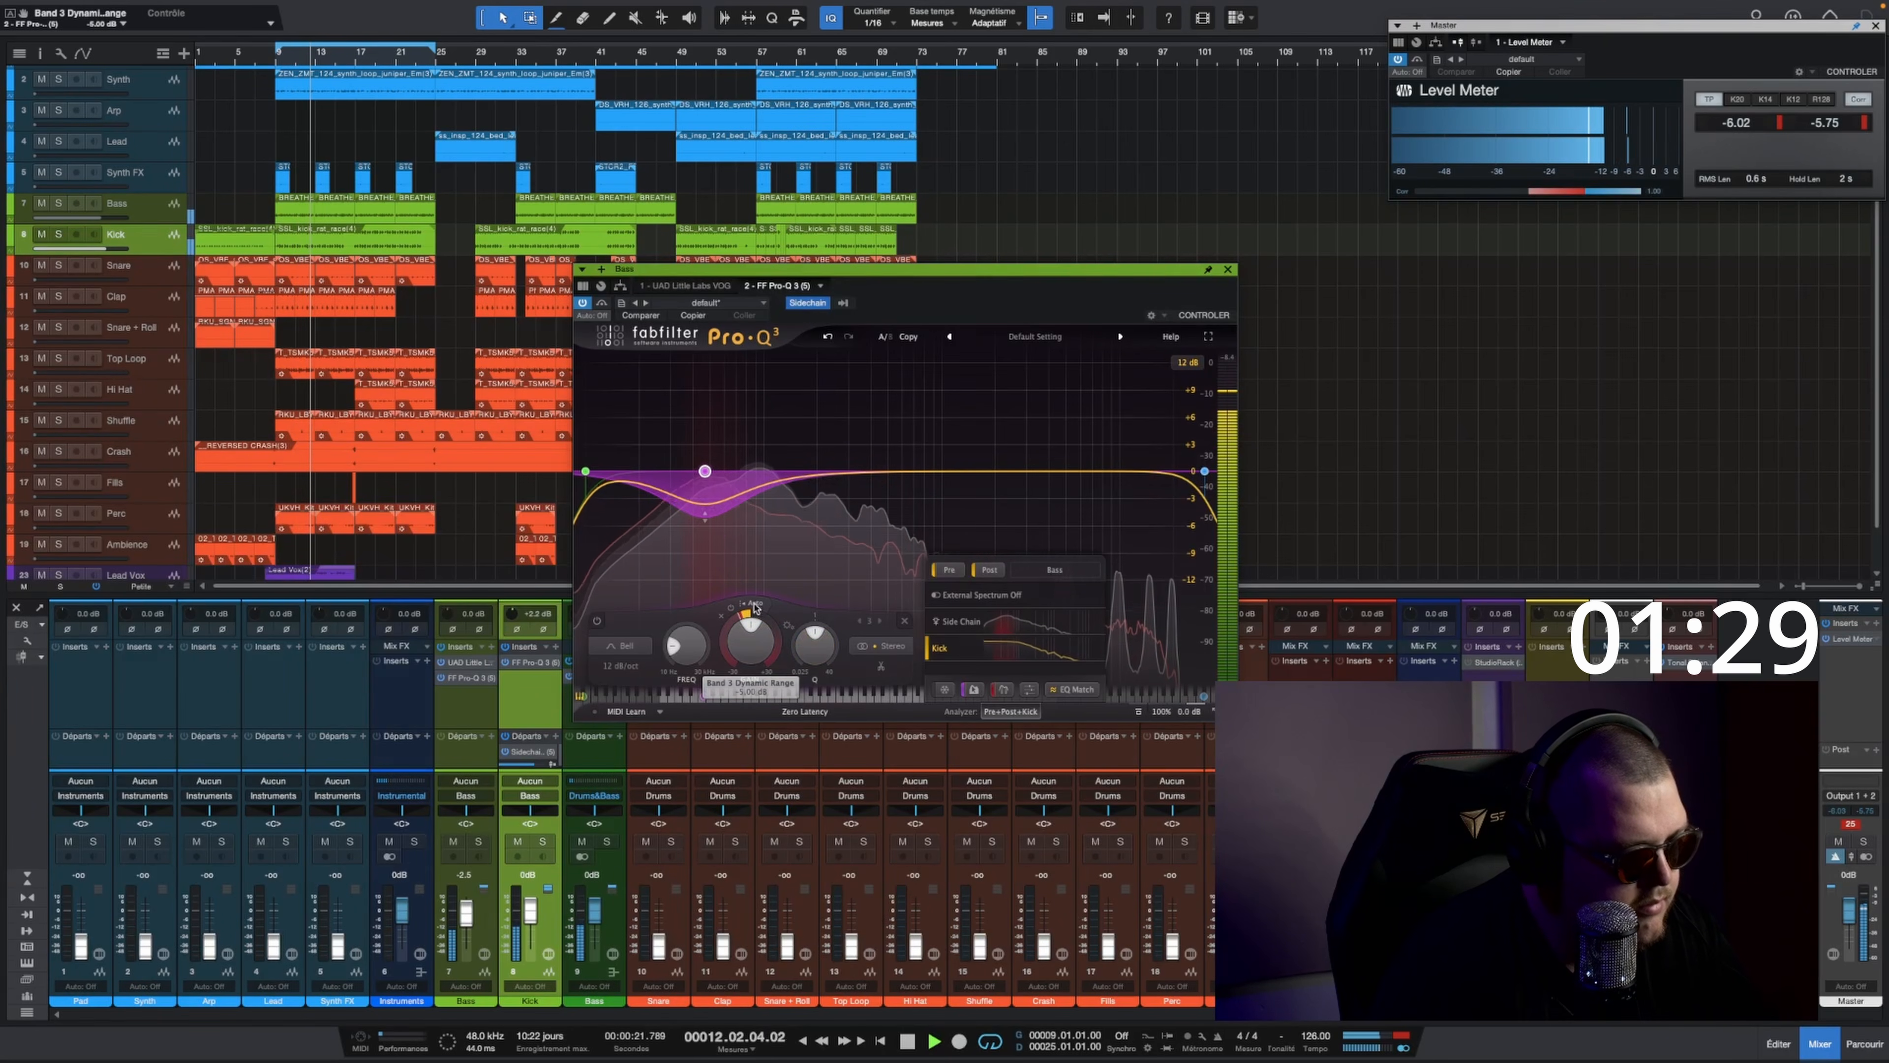
pyautogui.moveTo(837, 643); pyautogui.dragTo(836, 650)
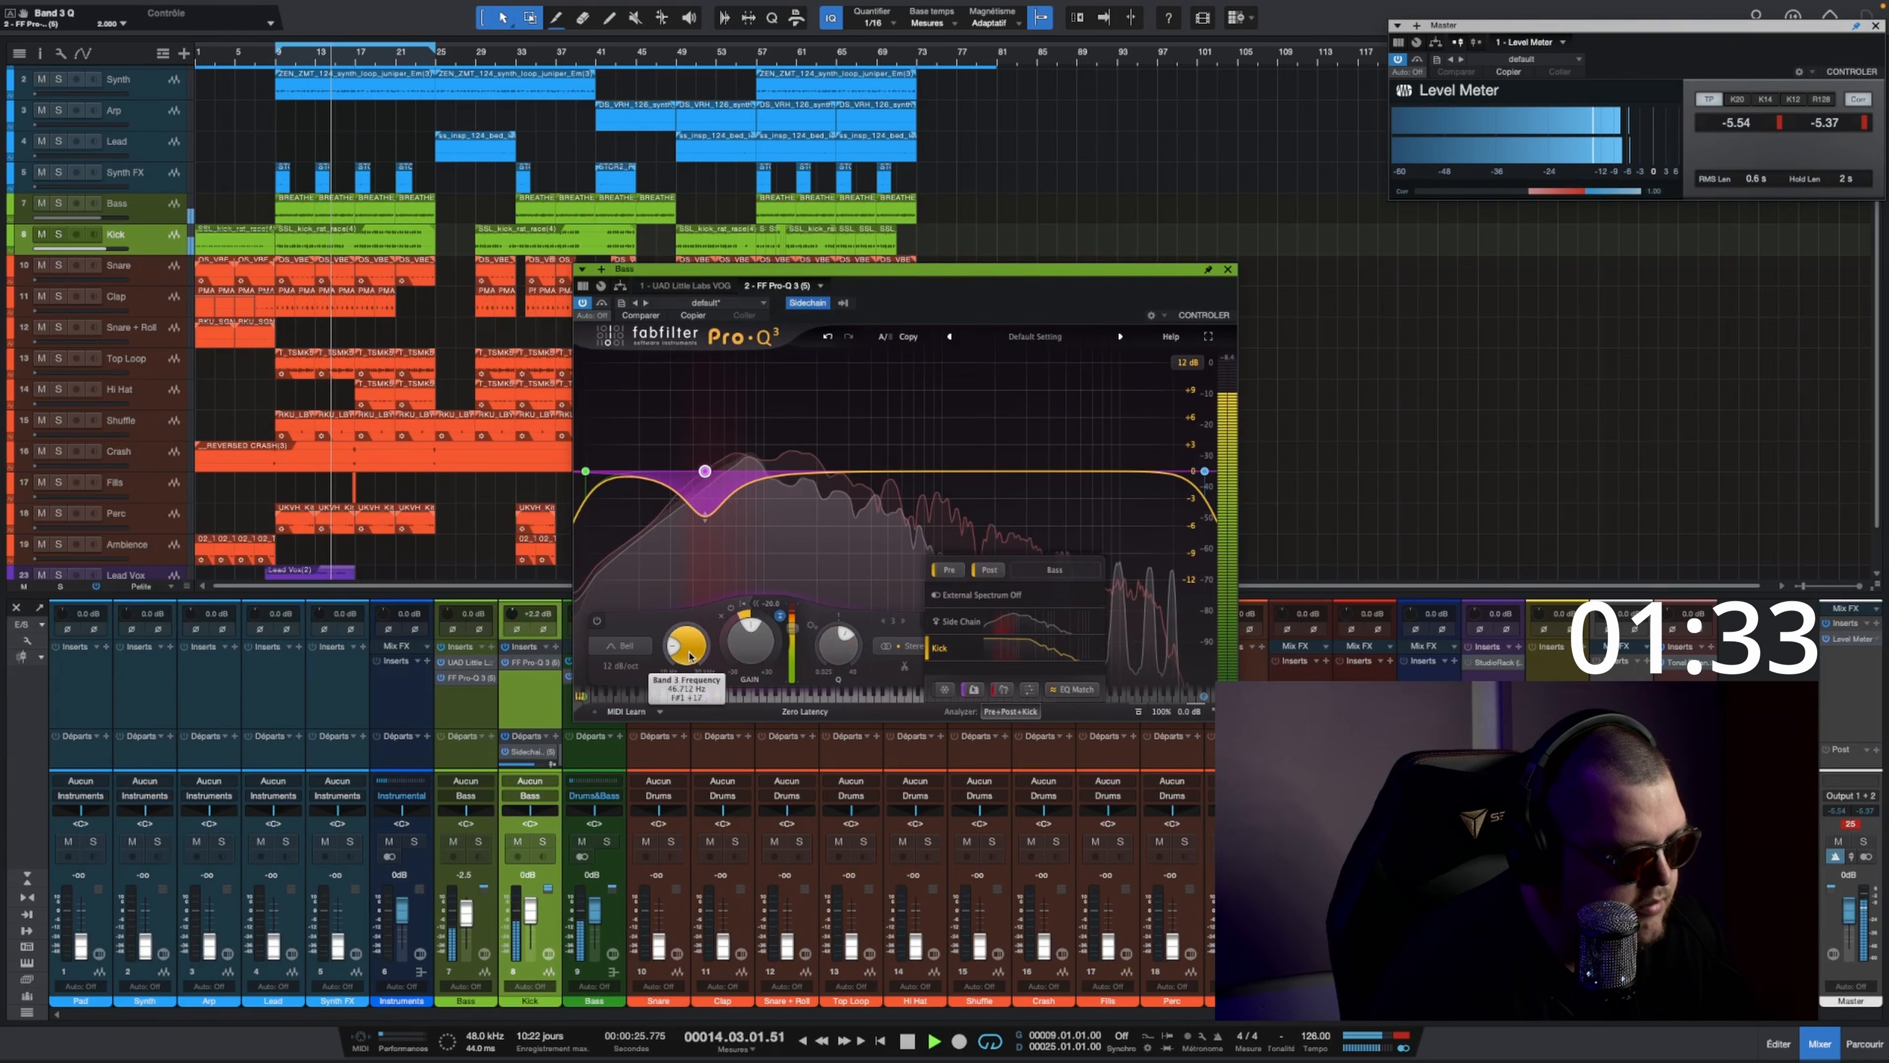
pyautogui.moveTo(691, 646); pyautogui.dragTo(691, 650)
pyautogui.press('Escape')
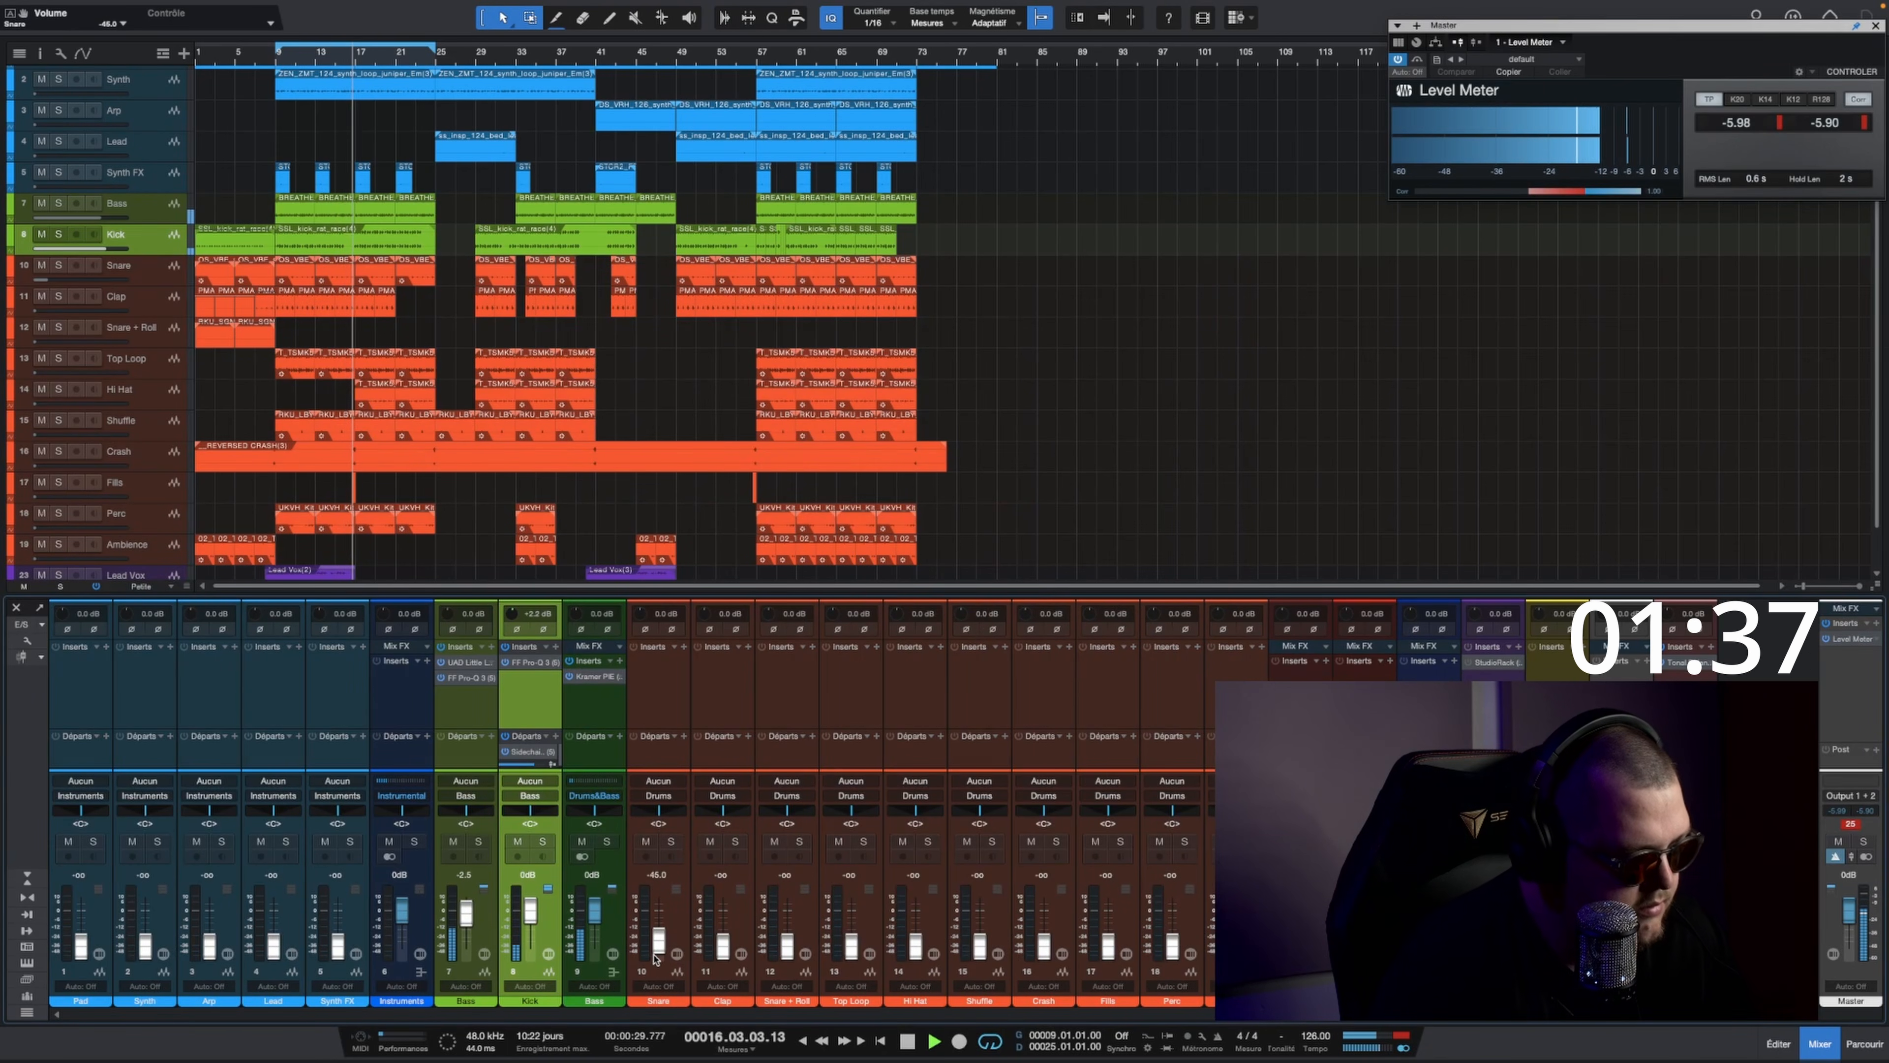
# Step: Raise the Snare track's fader to -7.5 dB
pyautogui.scroll(3, 653, 956)
pyautogui.scroll(2, 653, 958)
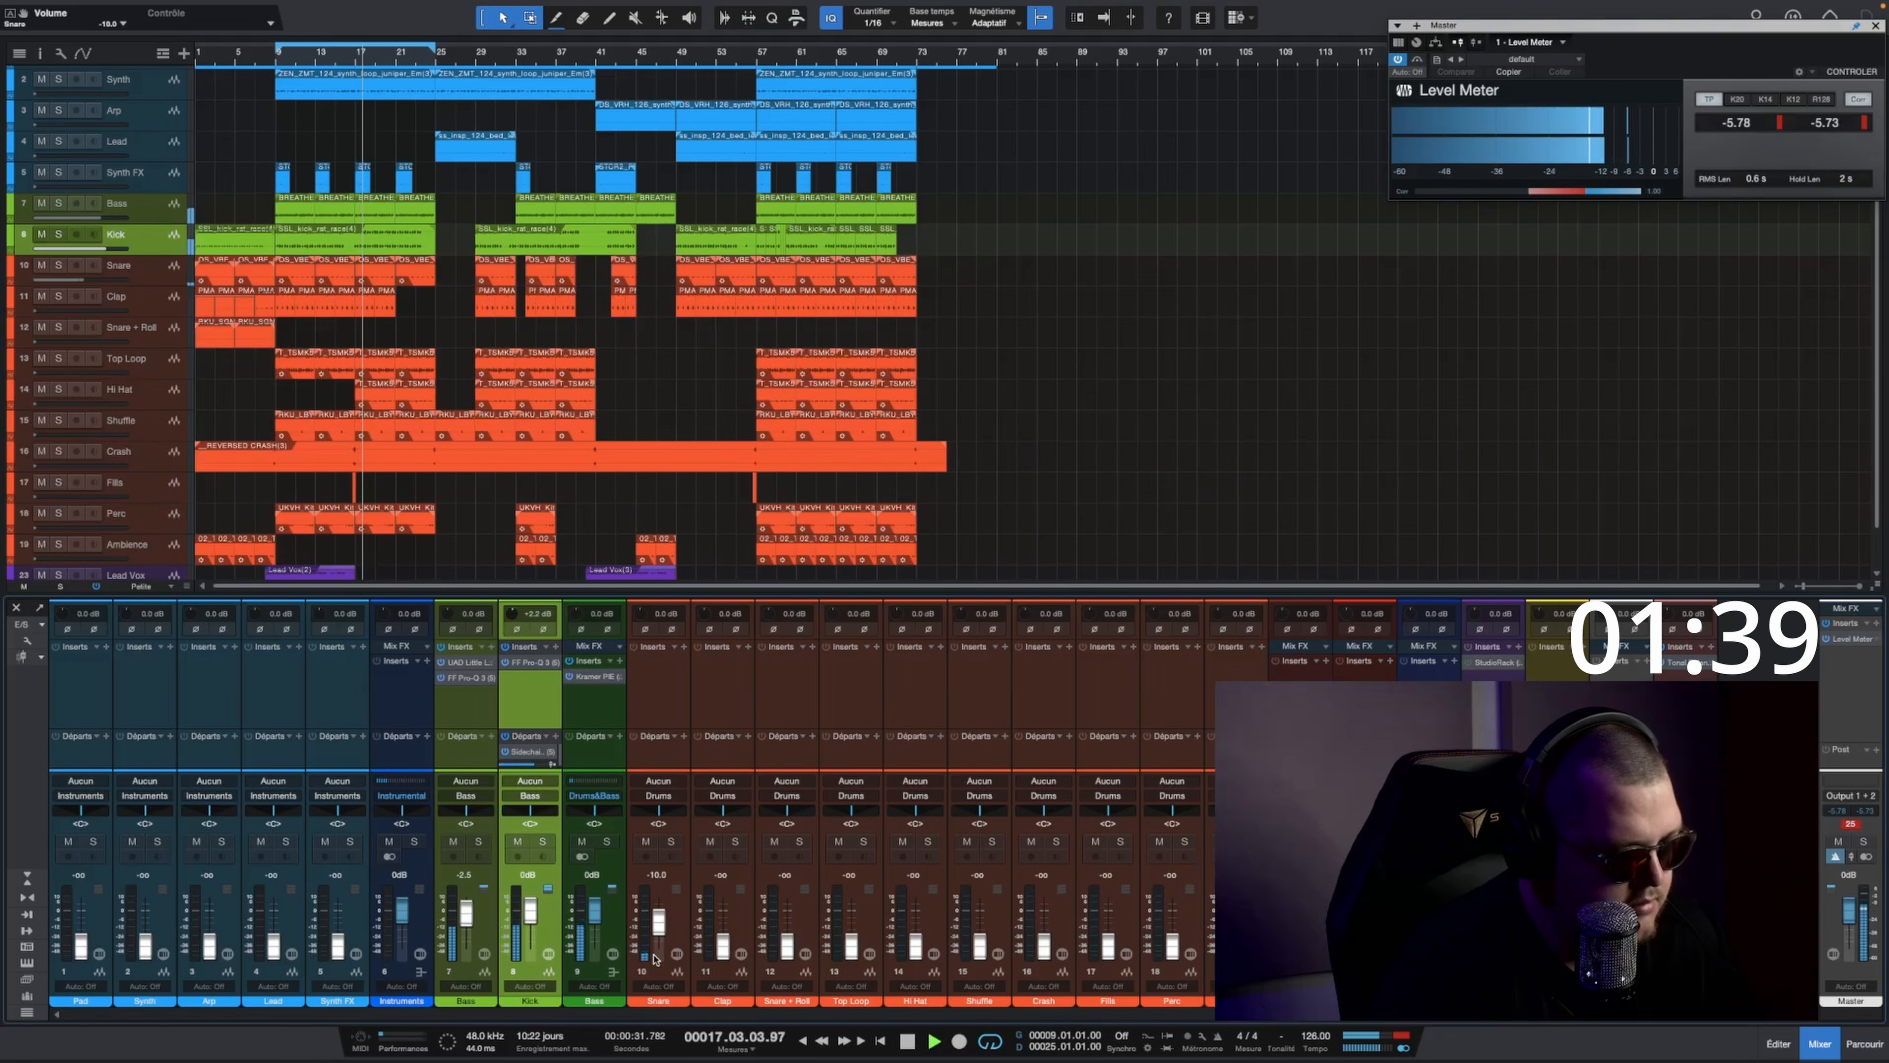
pyautogui.scroll(1, 653, 958)
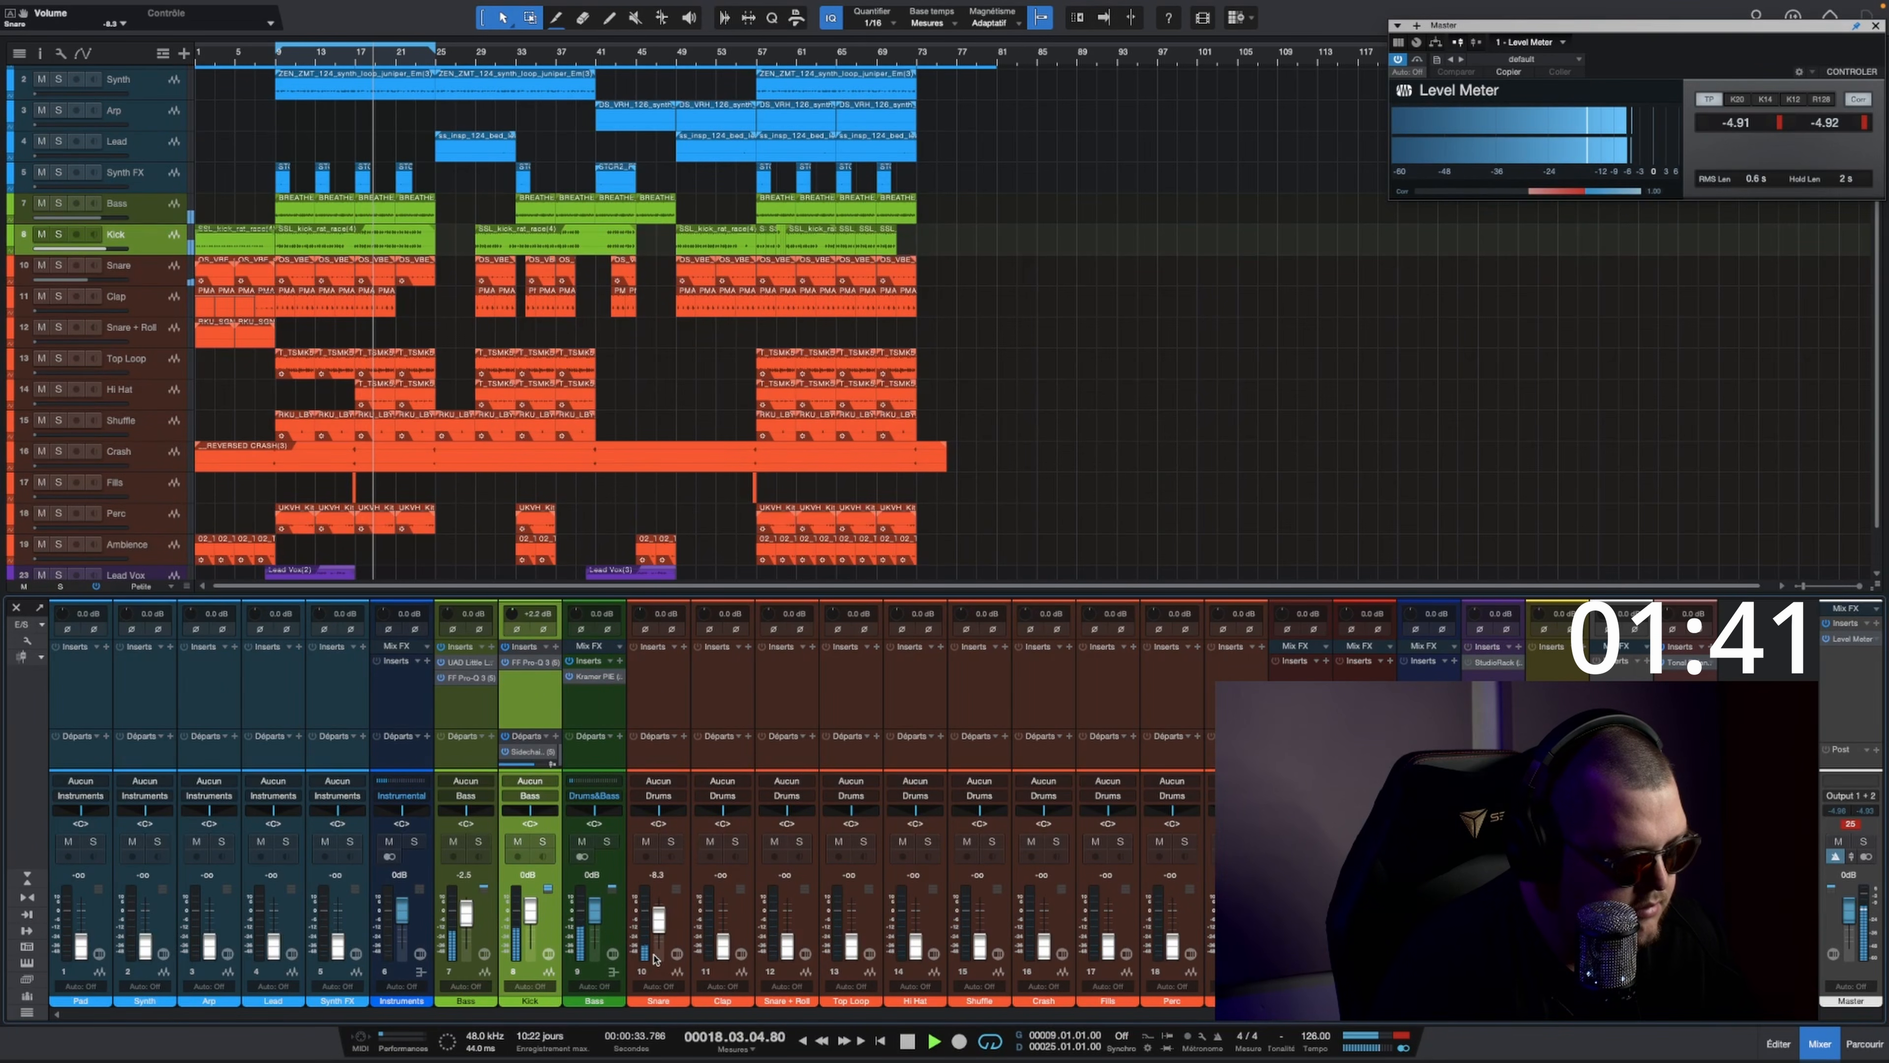
pyautogui.scroll(-1, 654, 958)
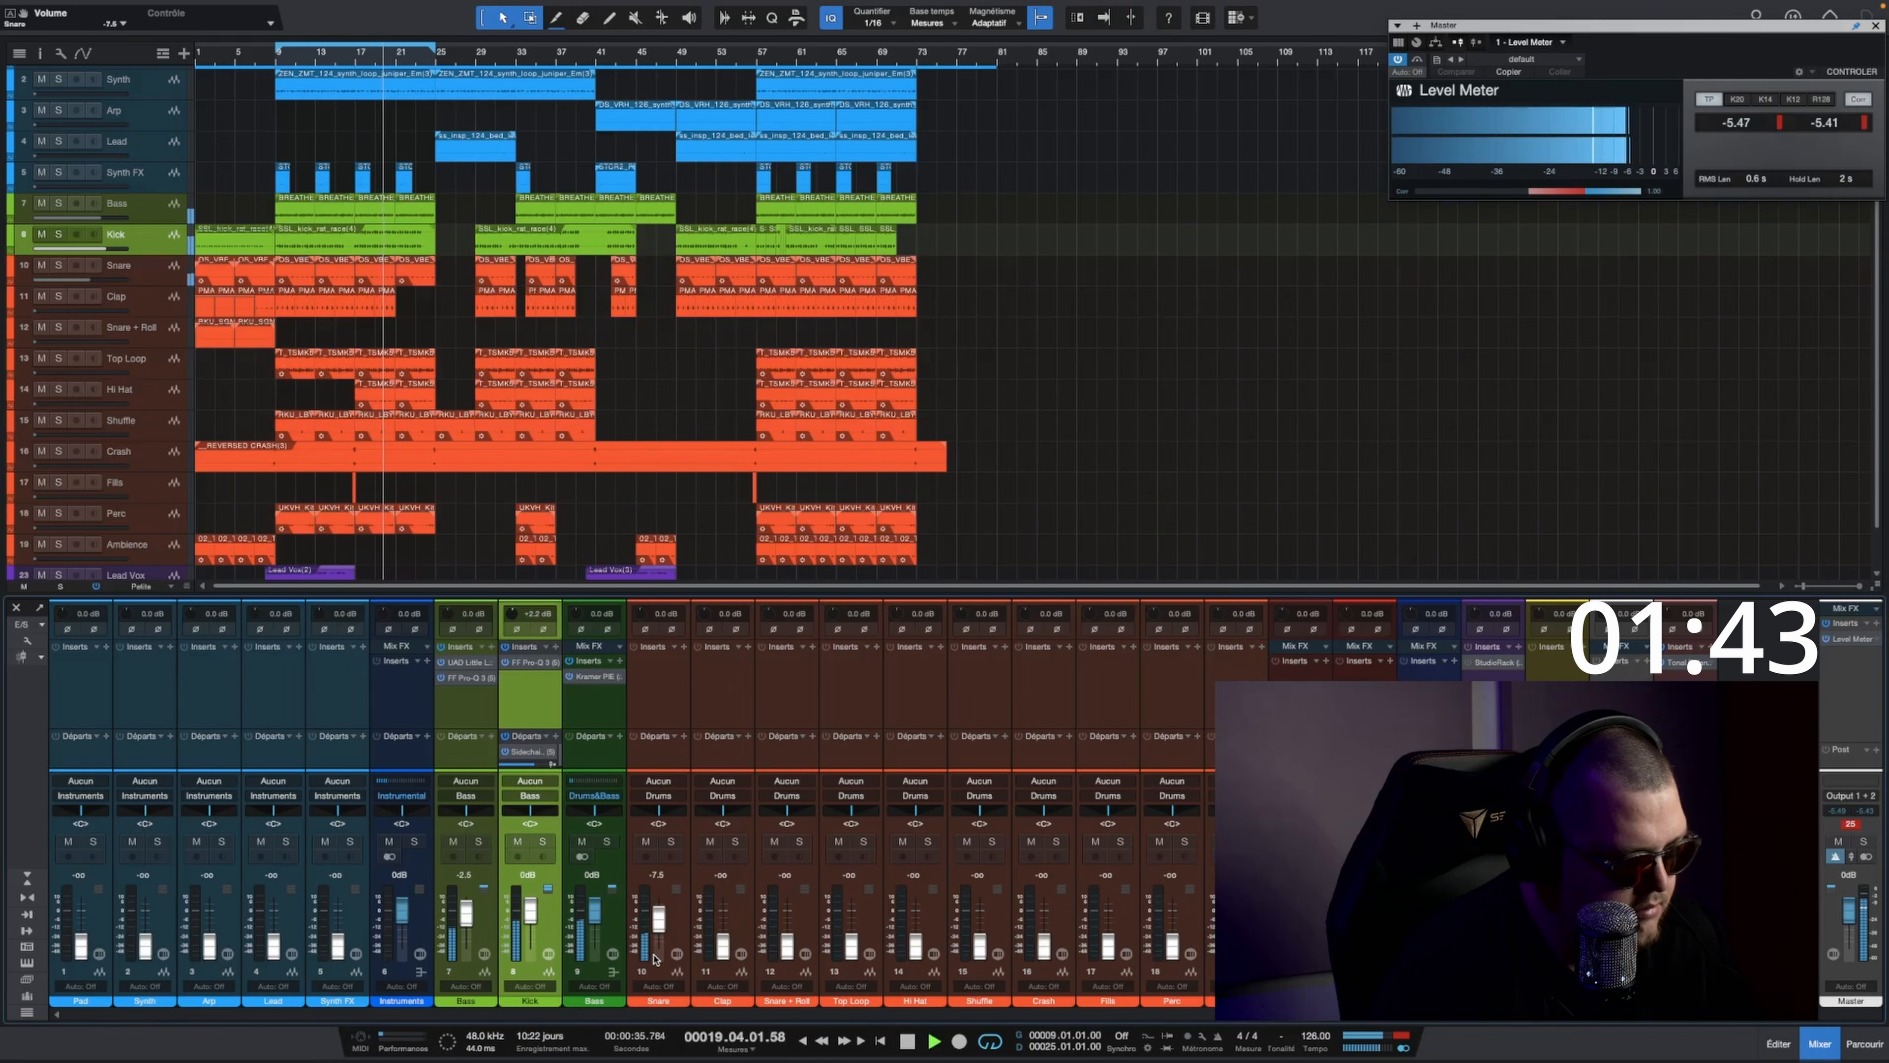
# Step: Insert the ValhallaVintageVerb plug-in on the Reverb Drums channel
pyautogui.click(1583, 646)
pyautogui.write('va')
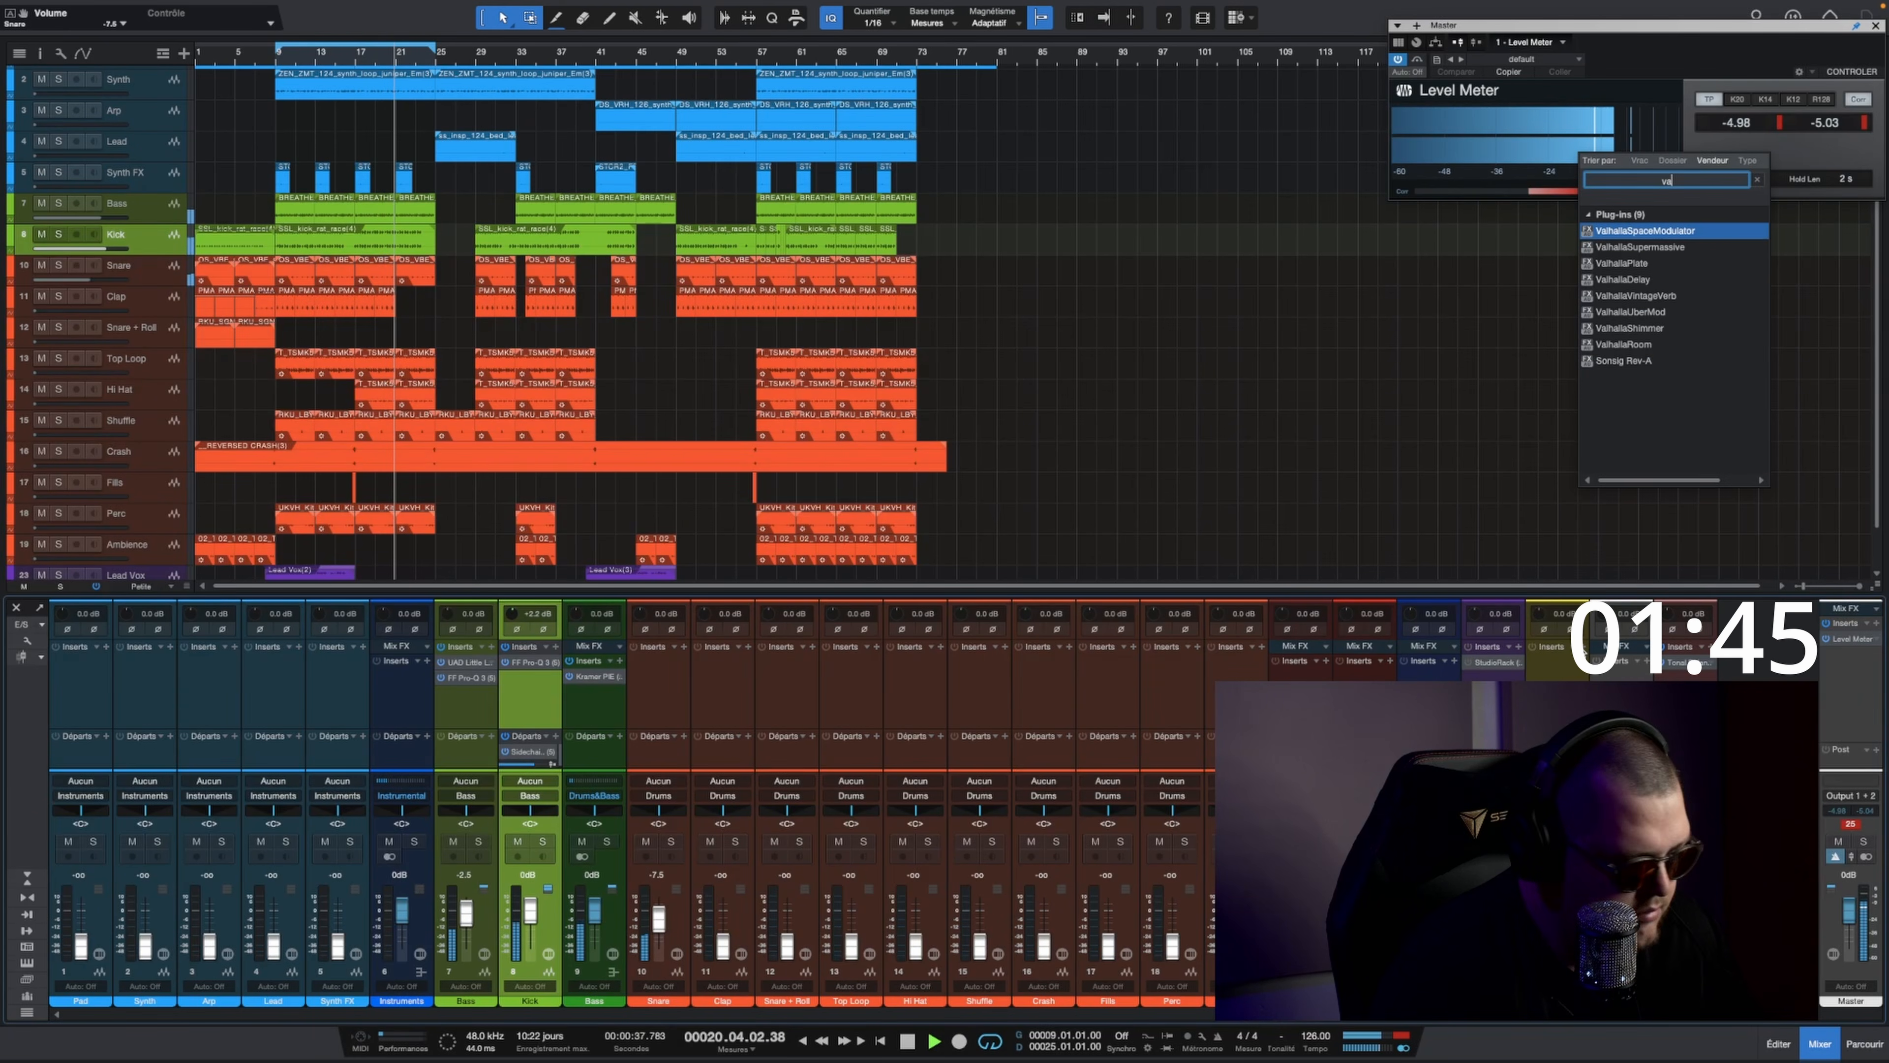
pyautogui.write('lha')
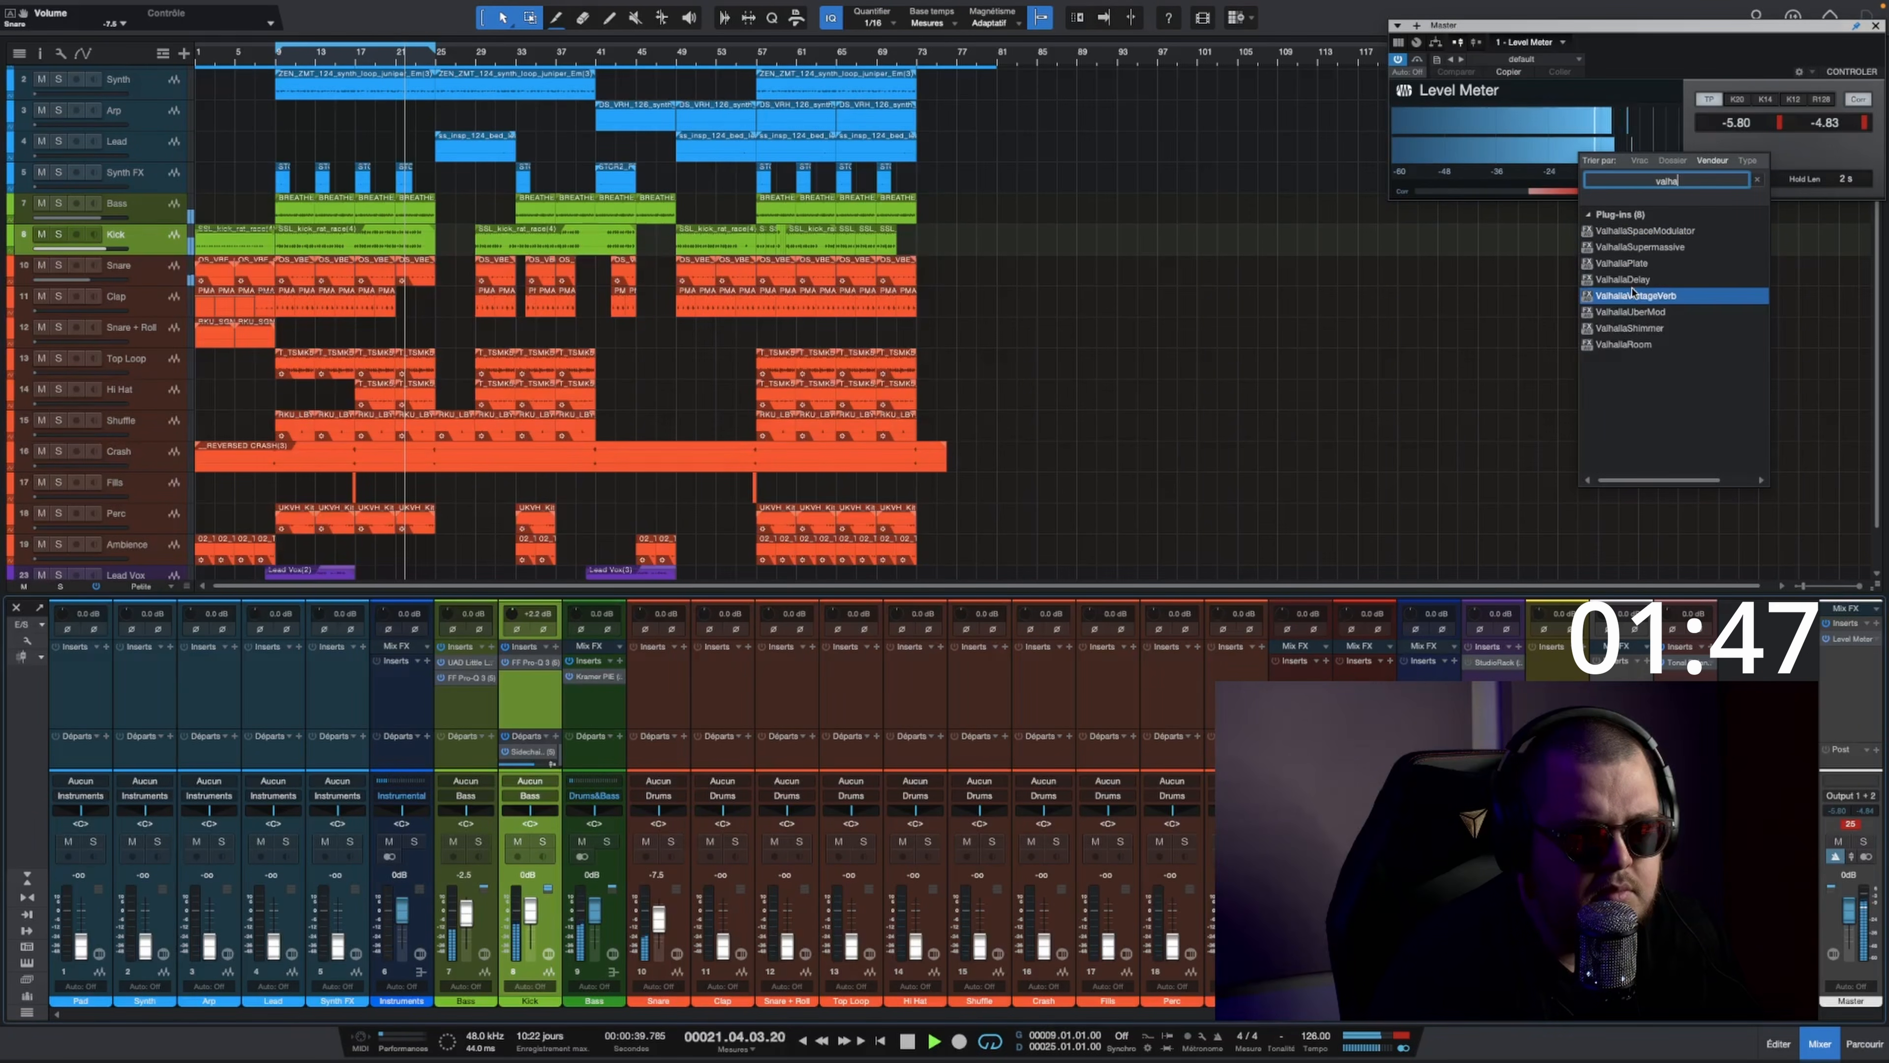
pyautogui.click(1634, 293)
# Step: Set the drum reverb's decay to about 4.14 s and its predelay to 25 ms
pyautogui.scroll(3, 723, 471)
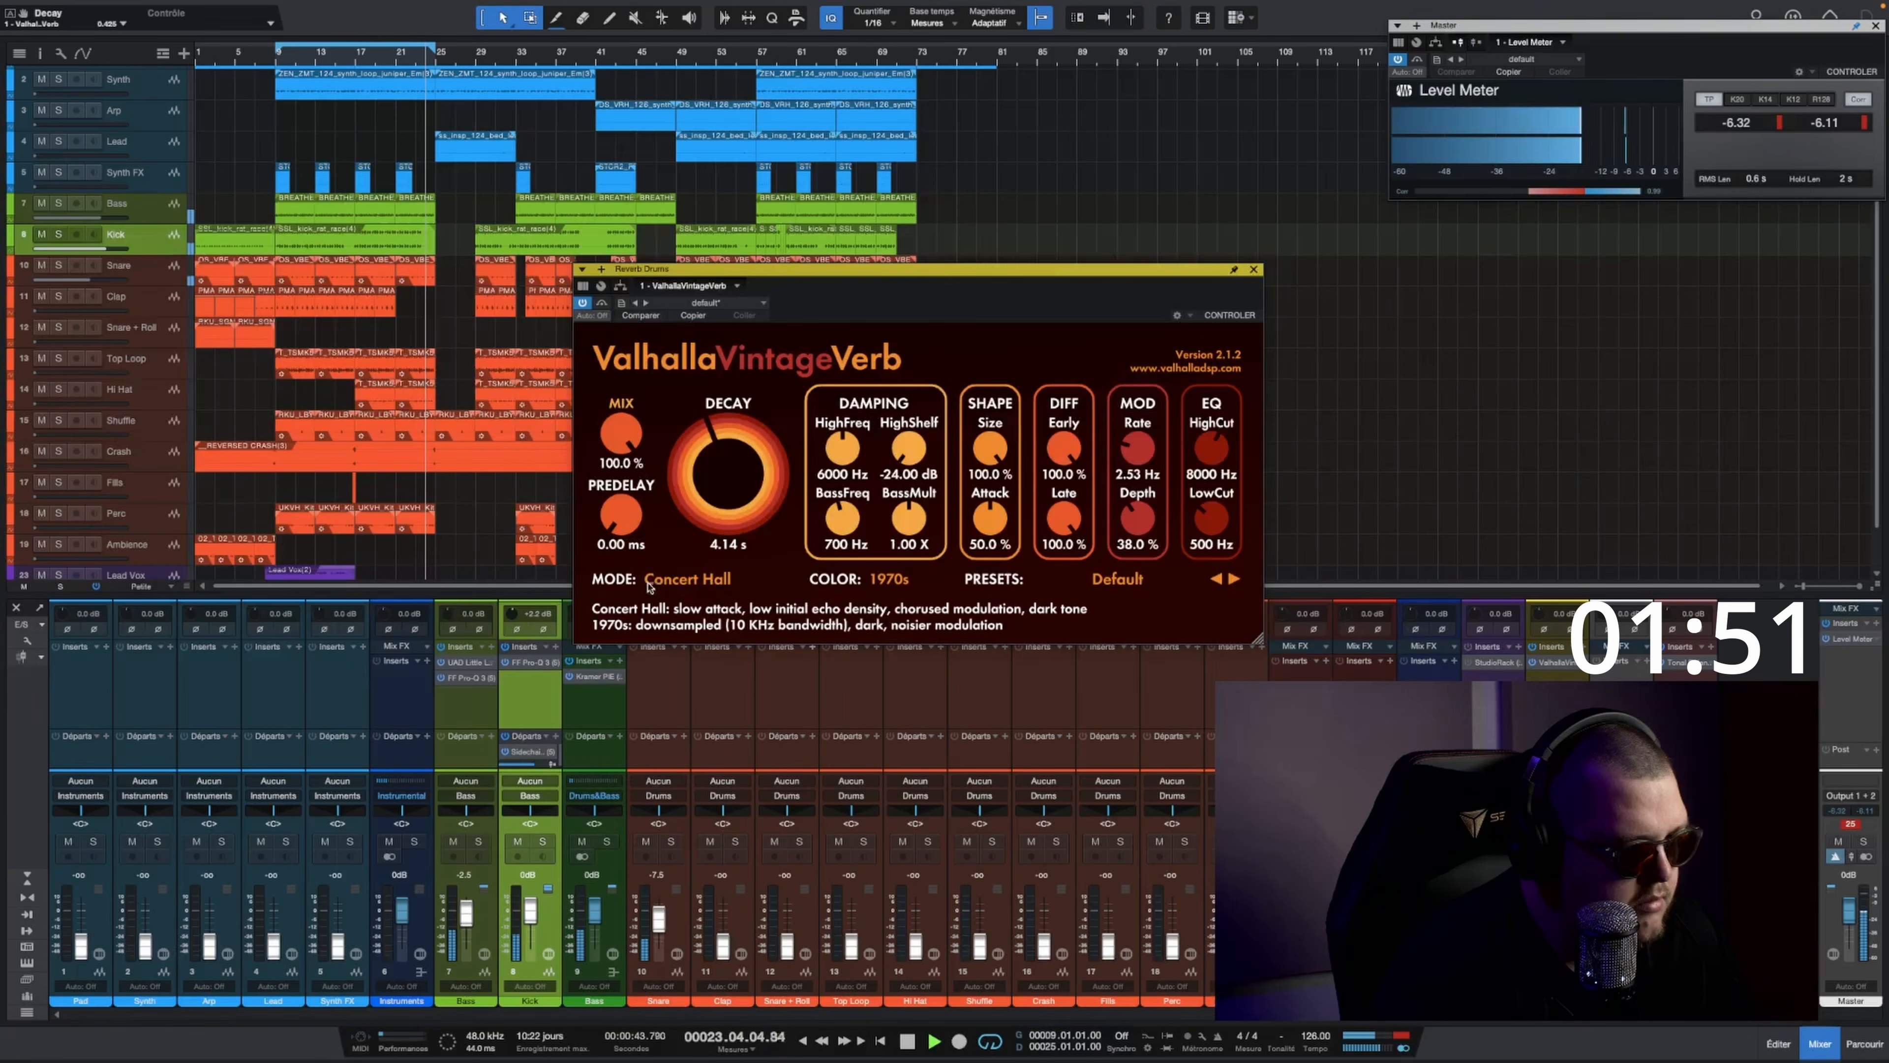
pyautogui.click(621, 544)
pyautogui.write('25')
pyautogui.click(1255, 270)
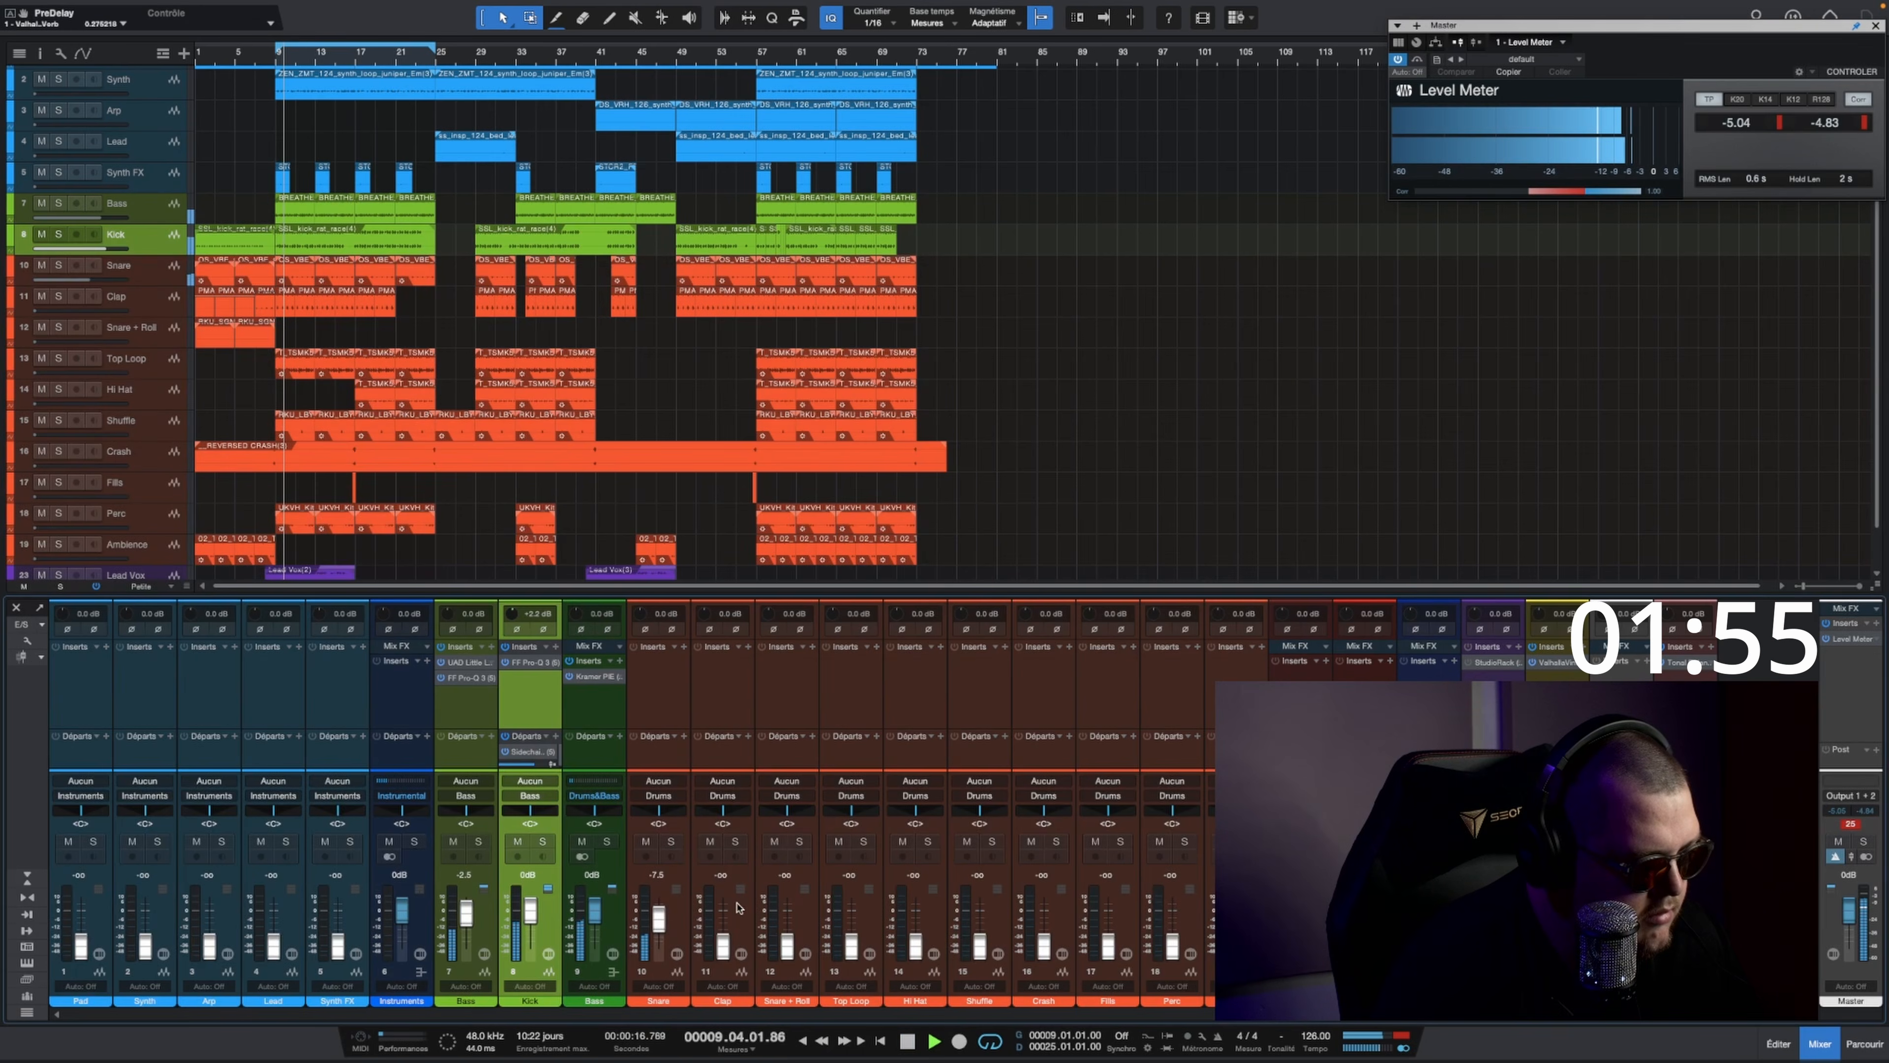
# Step: Set the Clap track's fader to -7.5 dB and the Snare track's fader to -10 dB
pyautogui.moveTo(722, 944); pyautogui.dragTo(657, 920)
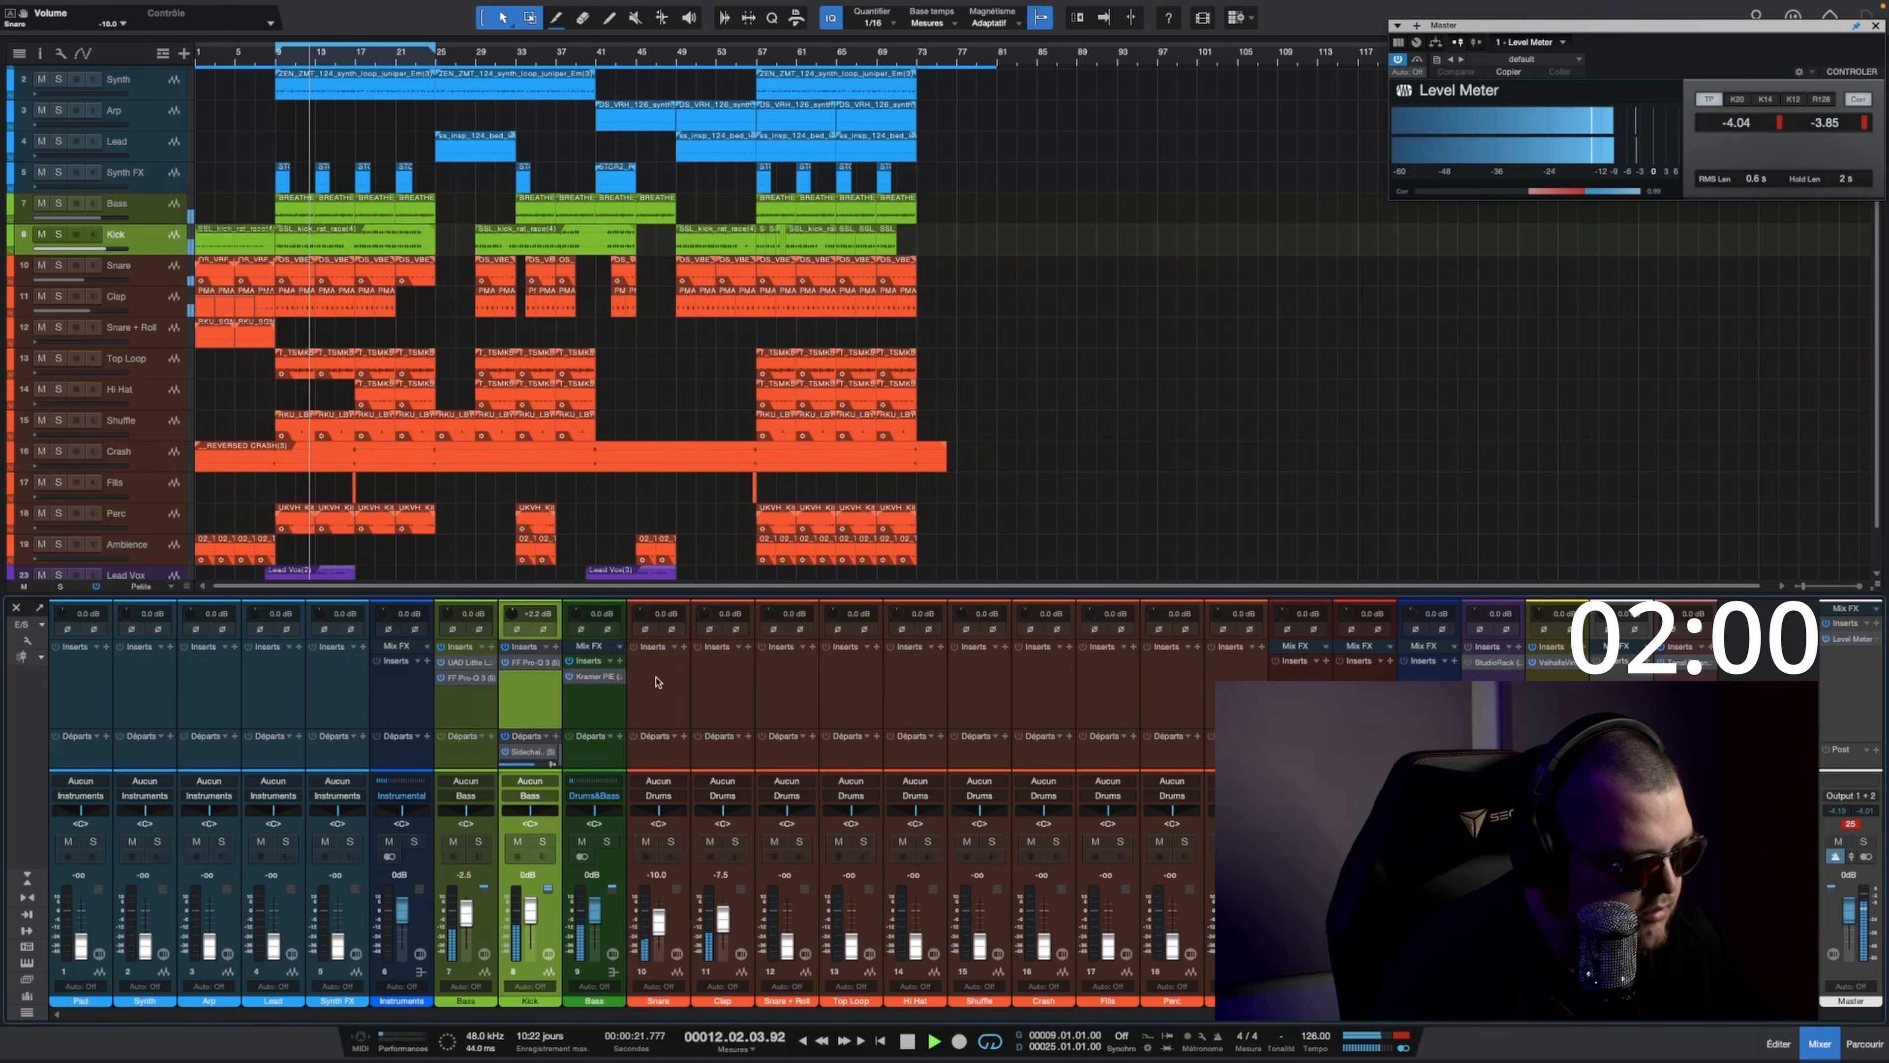
pyautogui.click(683, 647)
pyautogui.write('s1')
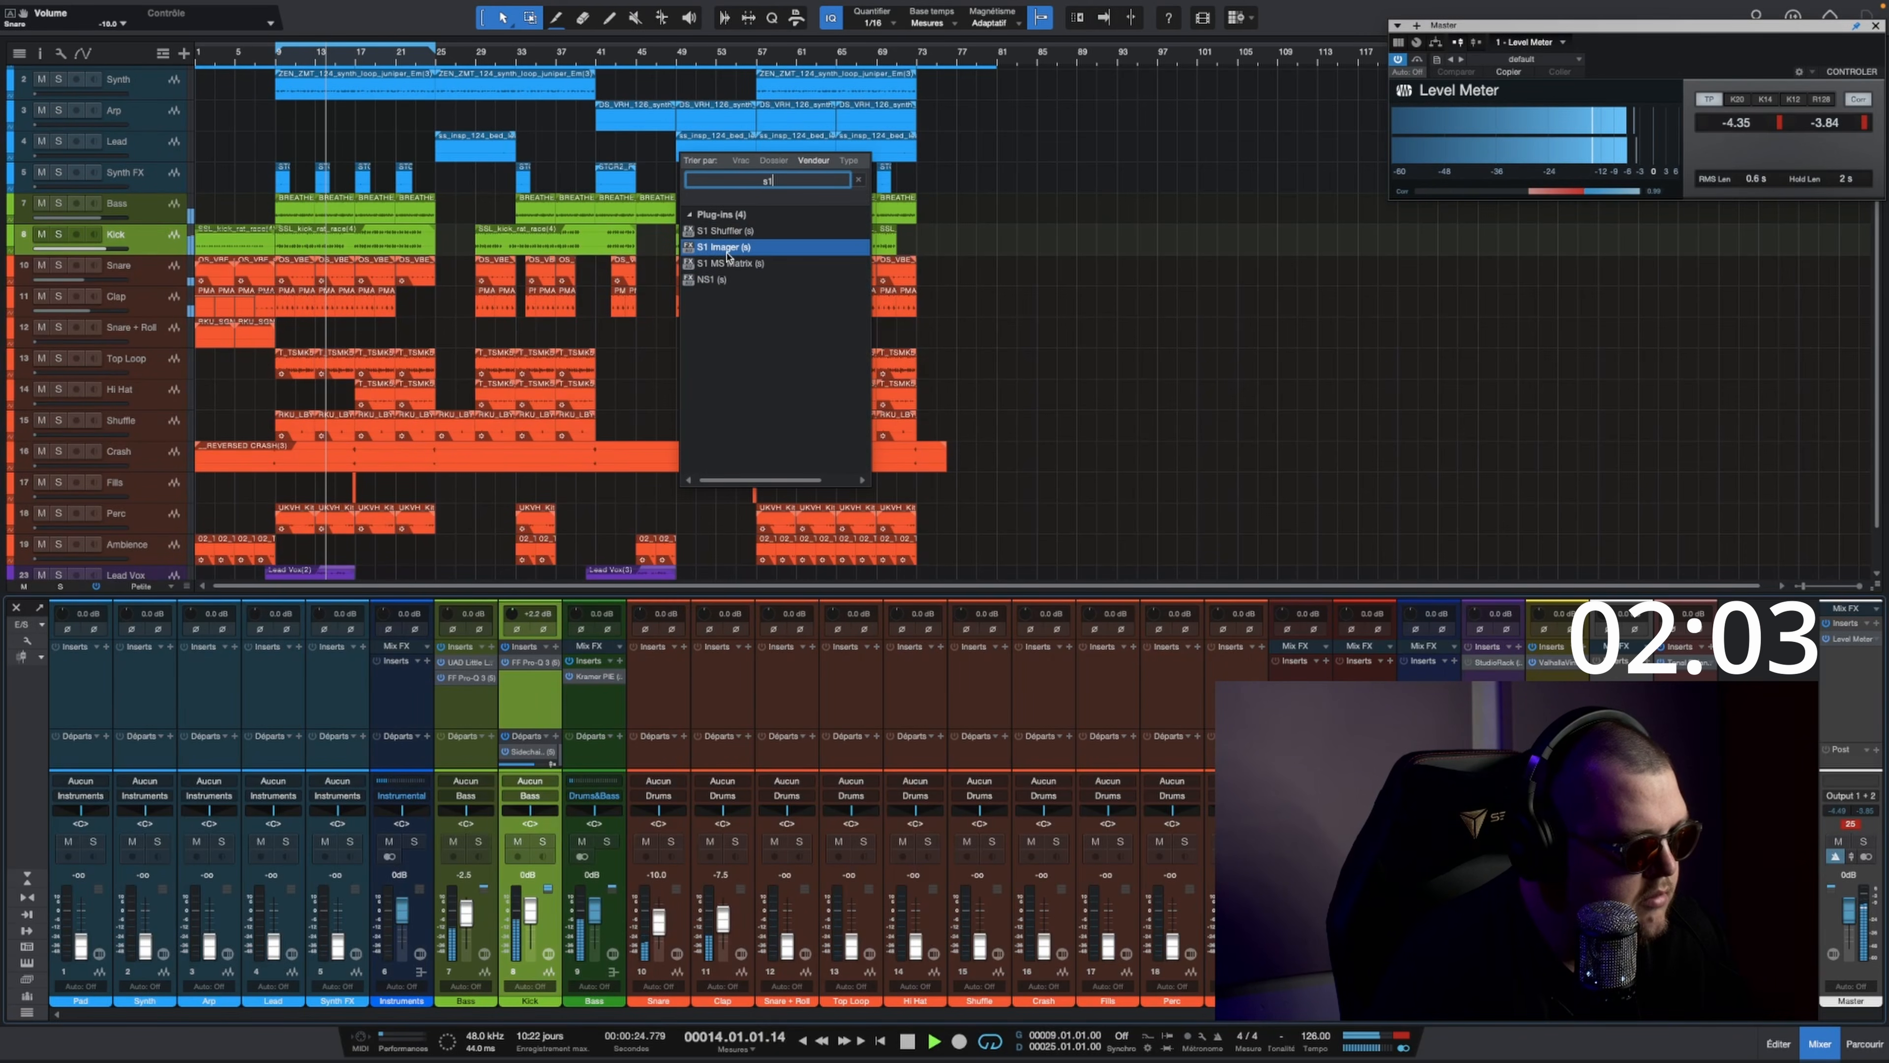
pyautogui.click(659, 696)
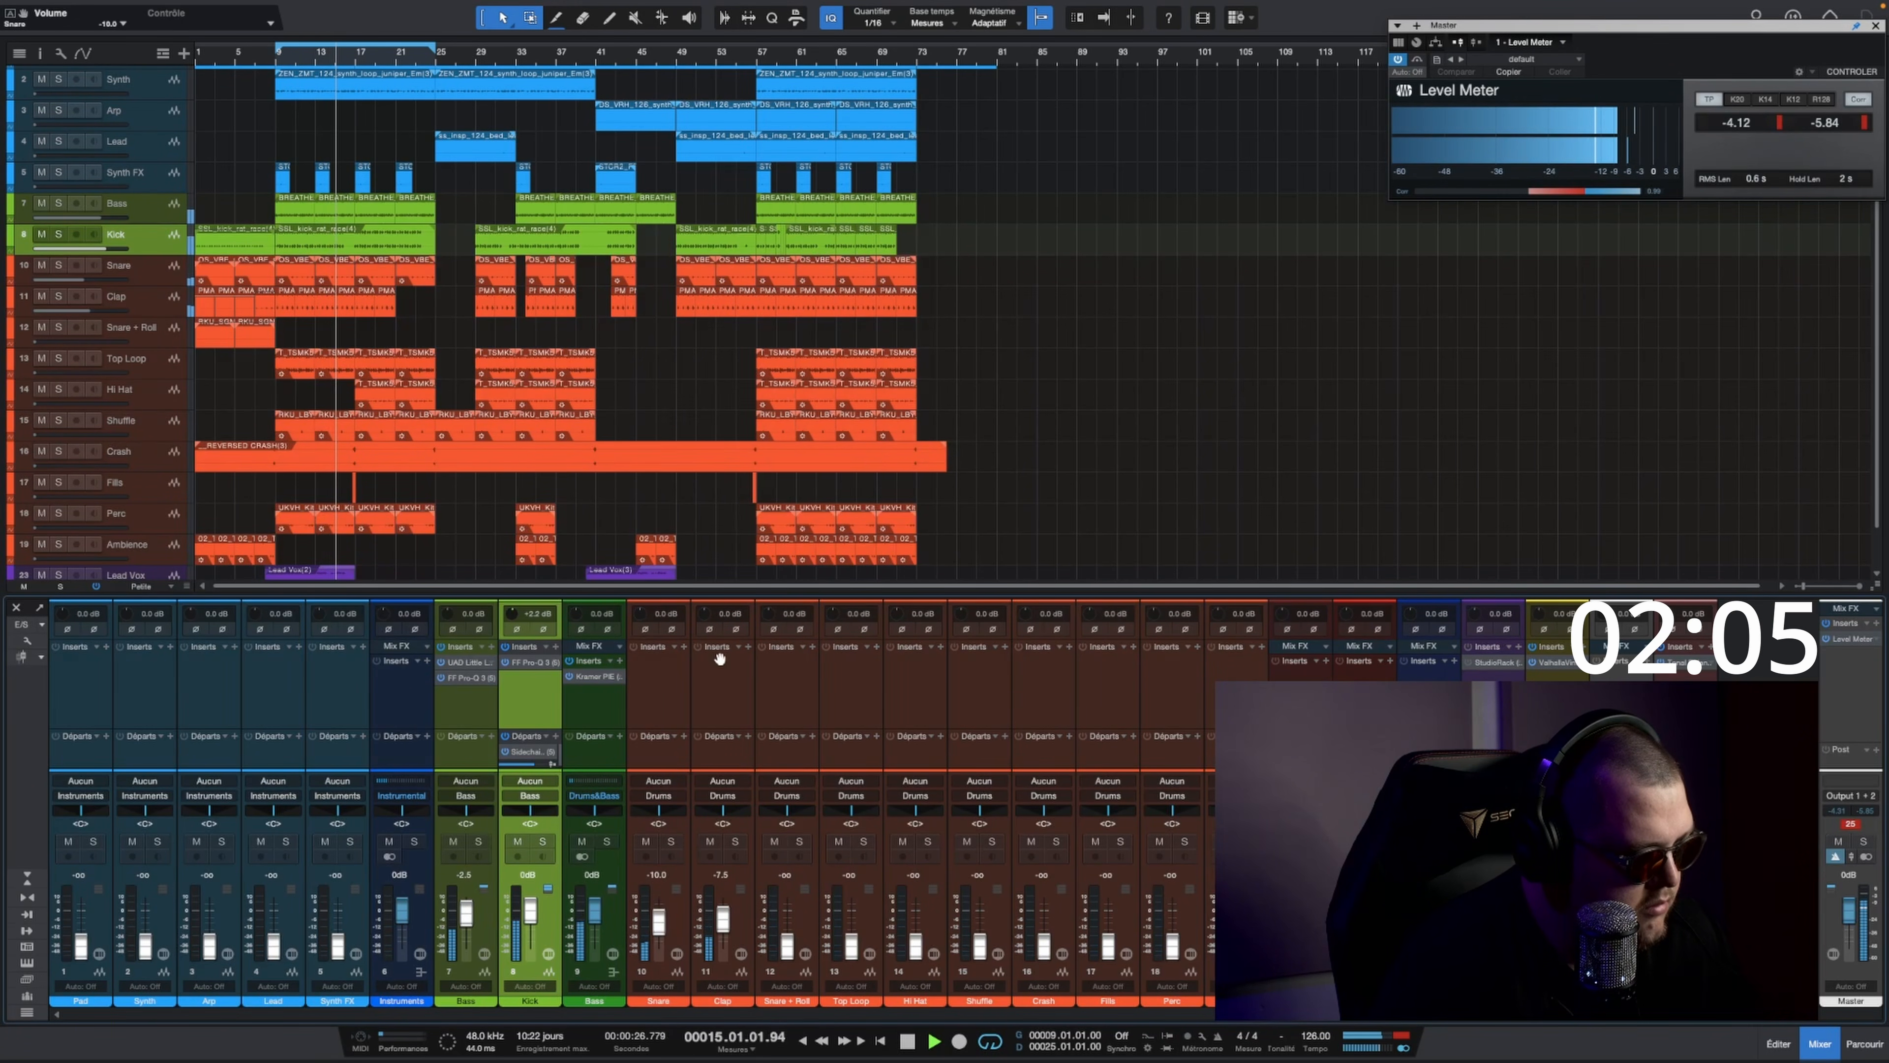
# Step: Add a Reverb Drums send to the Clap track and lower its send level to about -15 dB
pyautogui.click(748, 736)
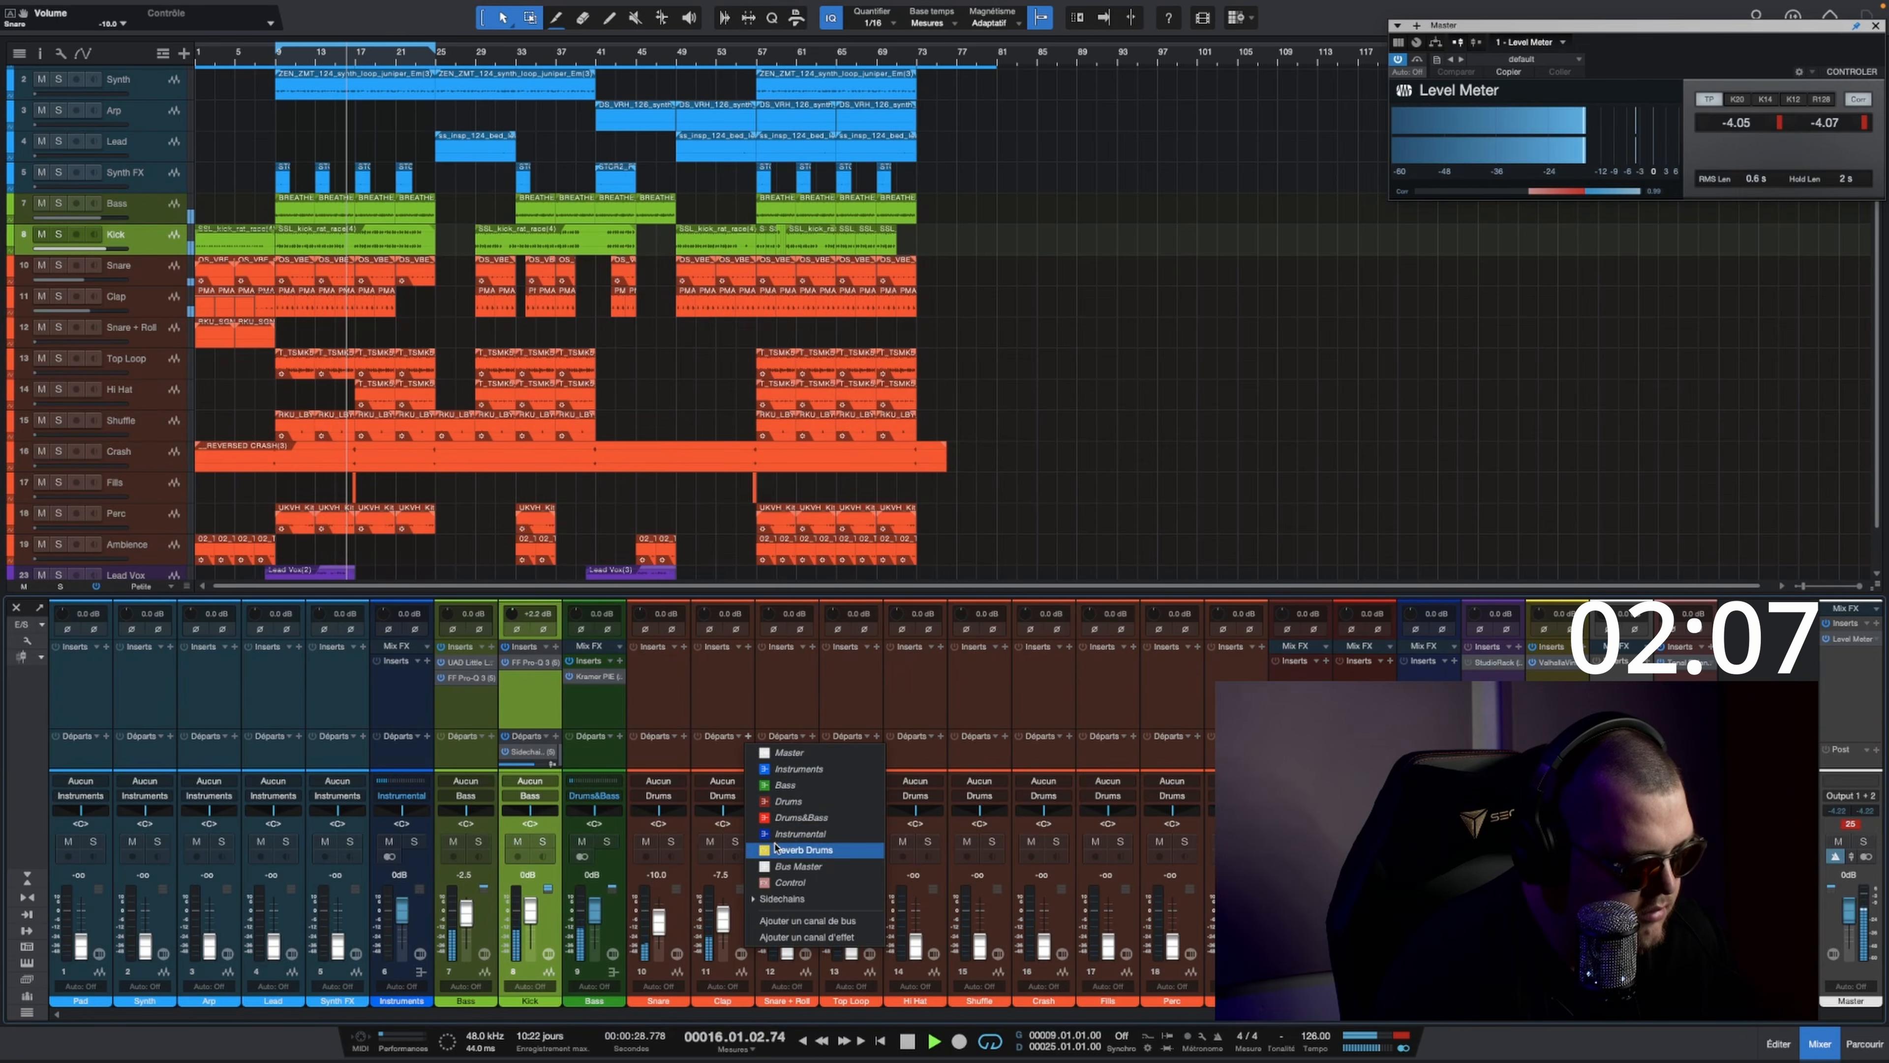
pyautogui.click(801, 844)
pyautogui.moveTo(725, 728)
pyautogui.mouseDown()
pyautogui.moveTo(725, 680)
pyautogui.moveTo(700, 719)
pyautogui.mouseUp()
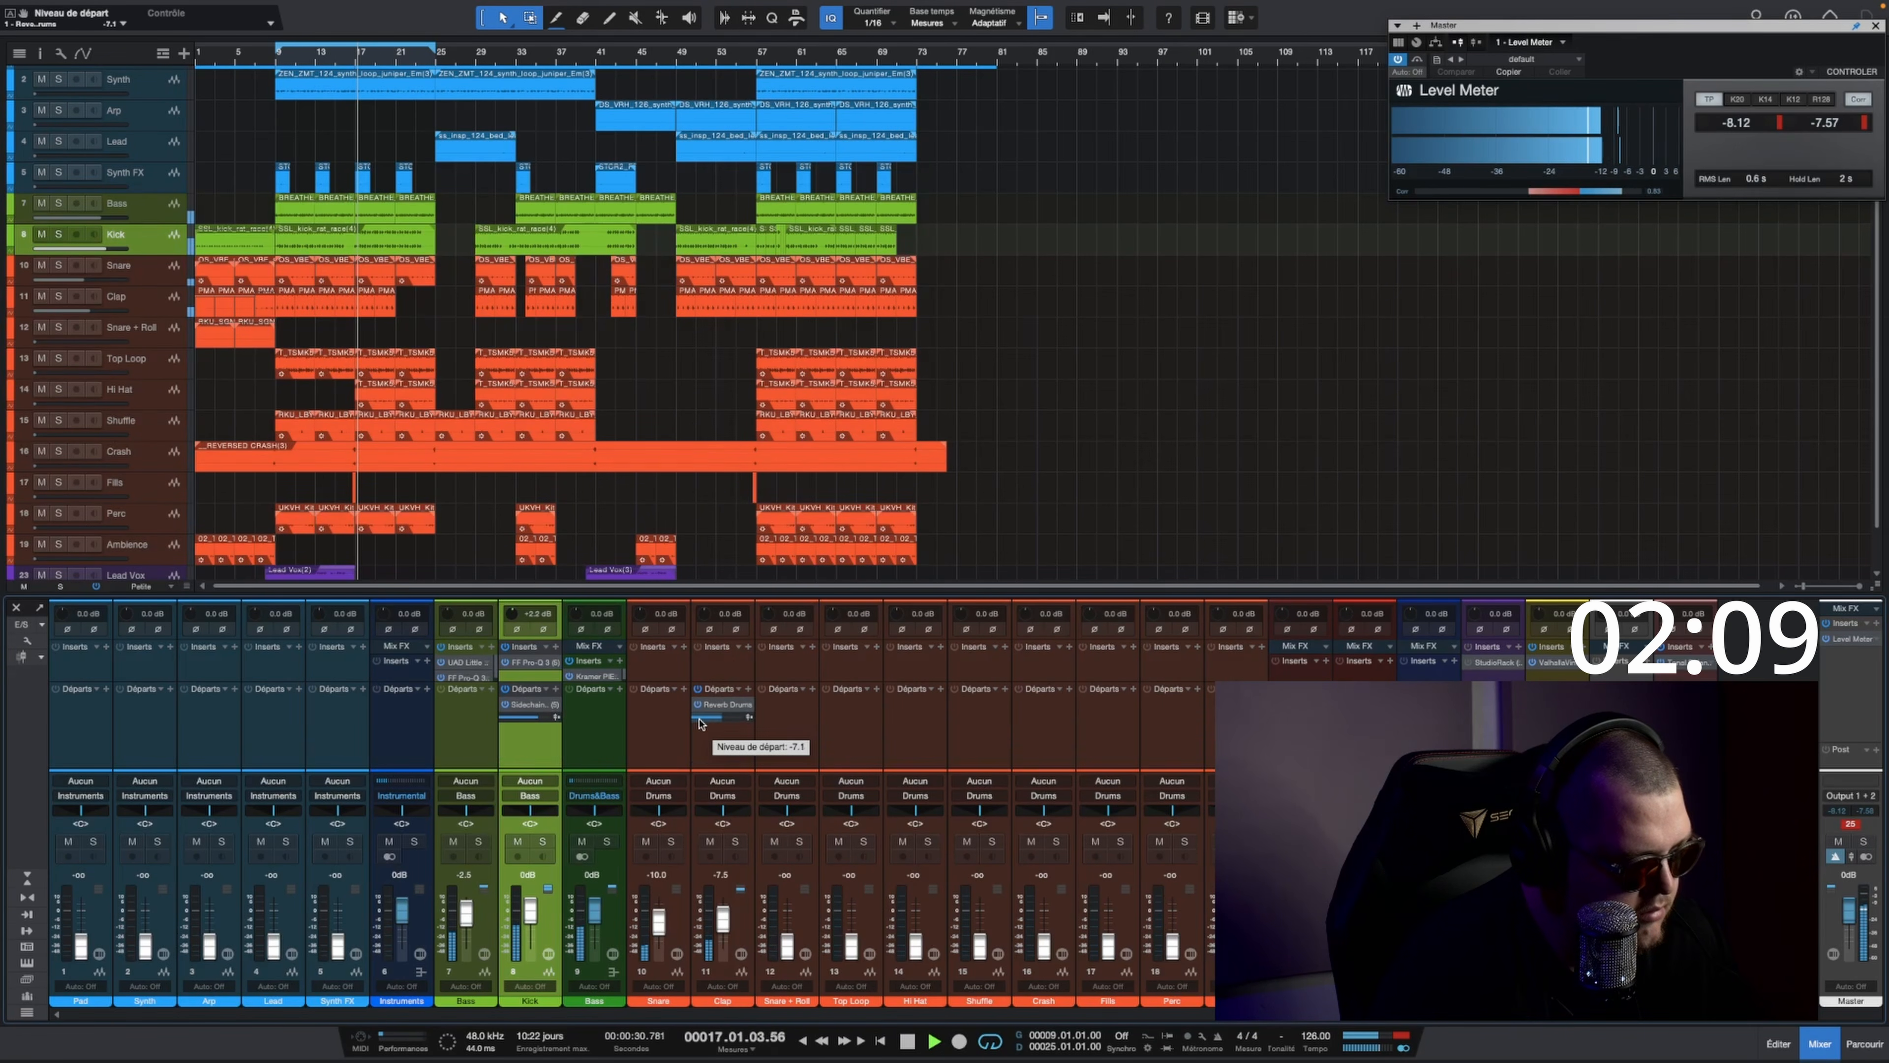
pyautogui.scroll(-3, 700, 718)
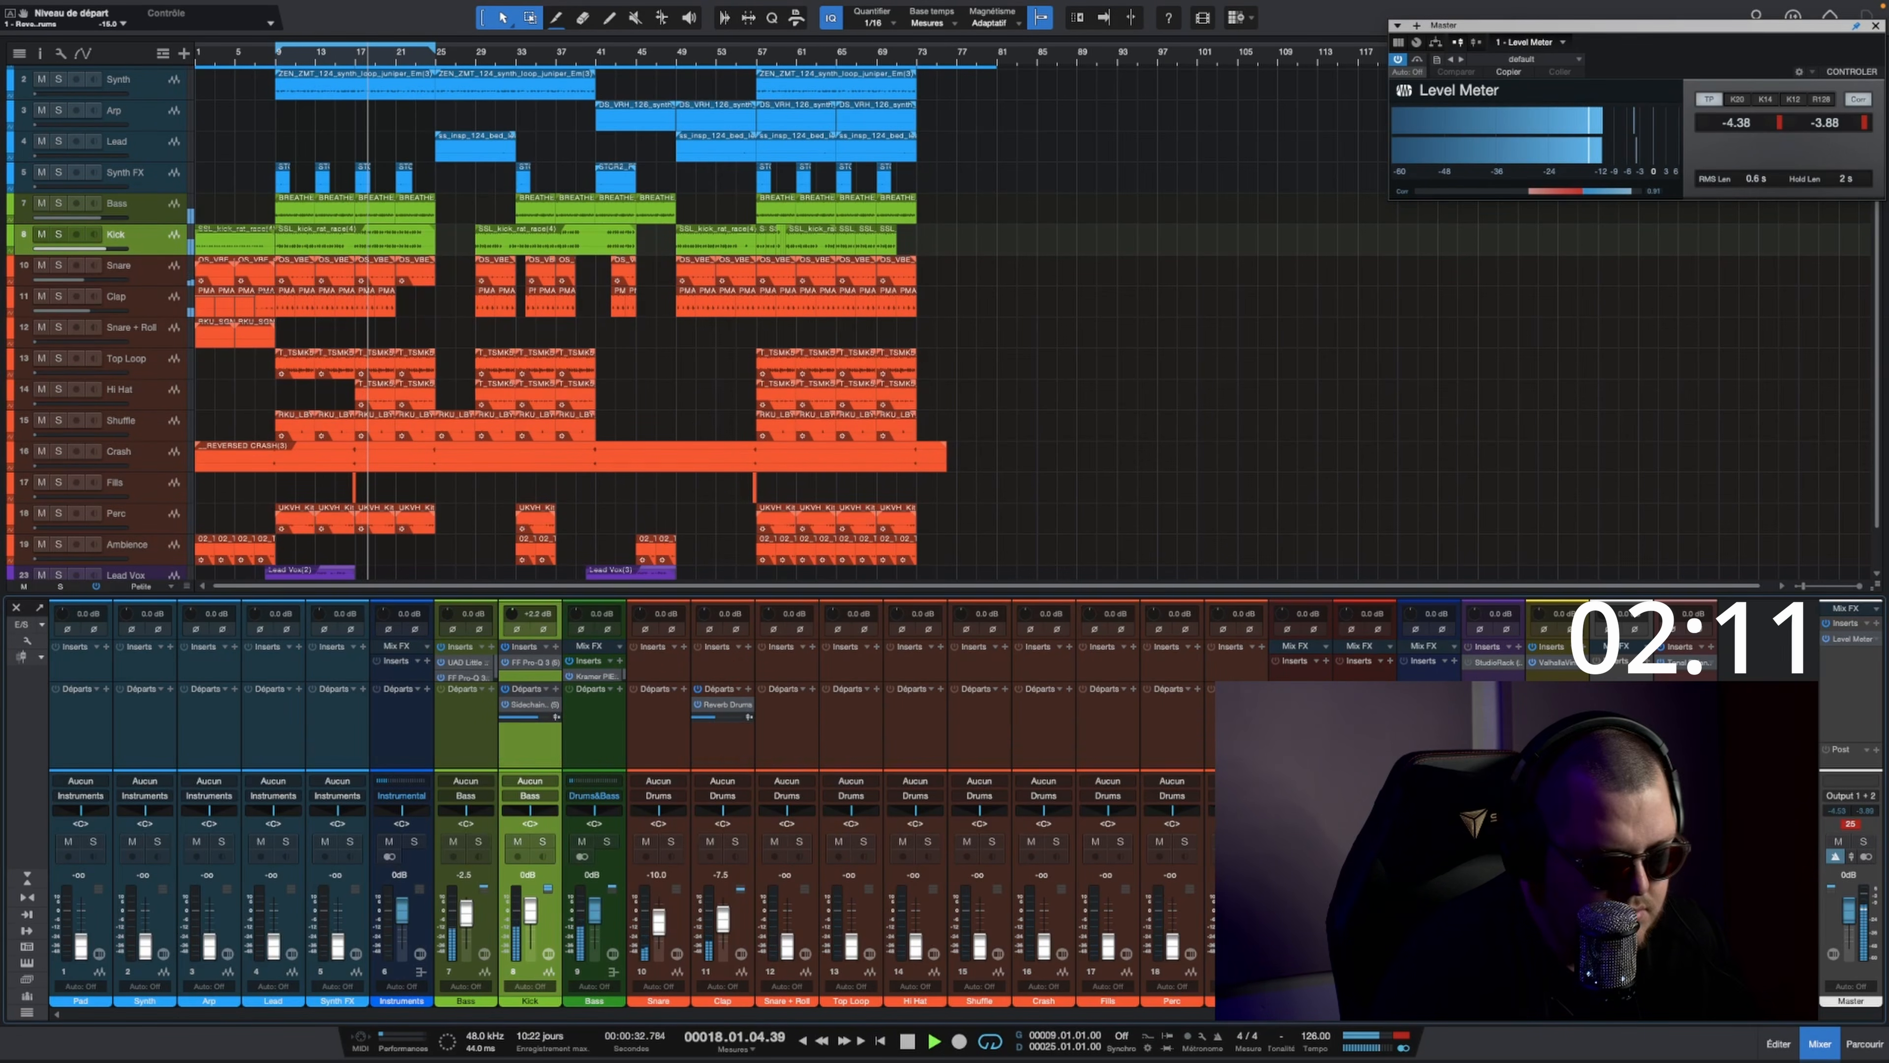
# Step: Shorten the drum reverb's decay to 1.92 s and lower the Clap track's send level to about -22.5 dB
pyautogui.doubleClick(725, 704)
pyautogui.moveTo(735, 476); pyautogui.dragTo(732, 495)
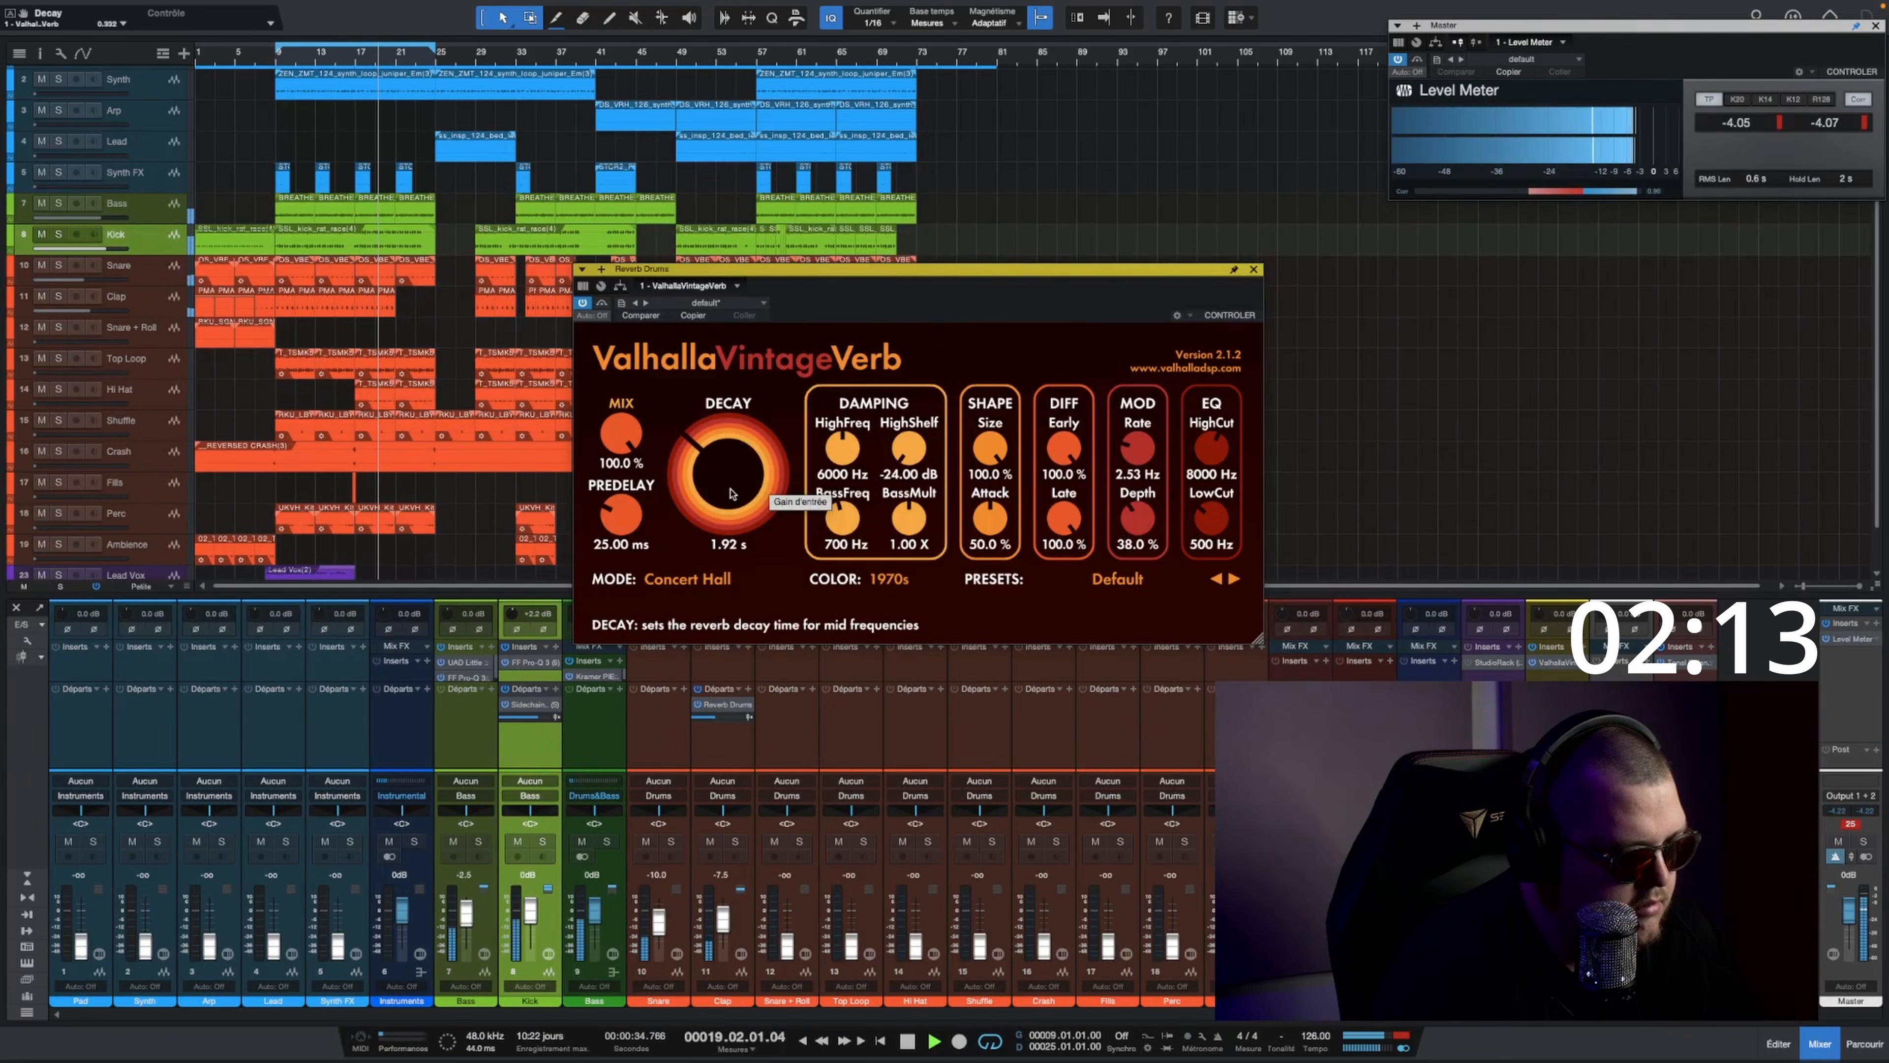
pyautogui.moveTo(700, 718); pyautogui.dragTo(696, 719)
pyautogui.scroll(-1, 698, 719)
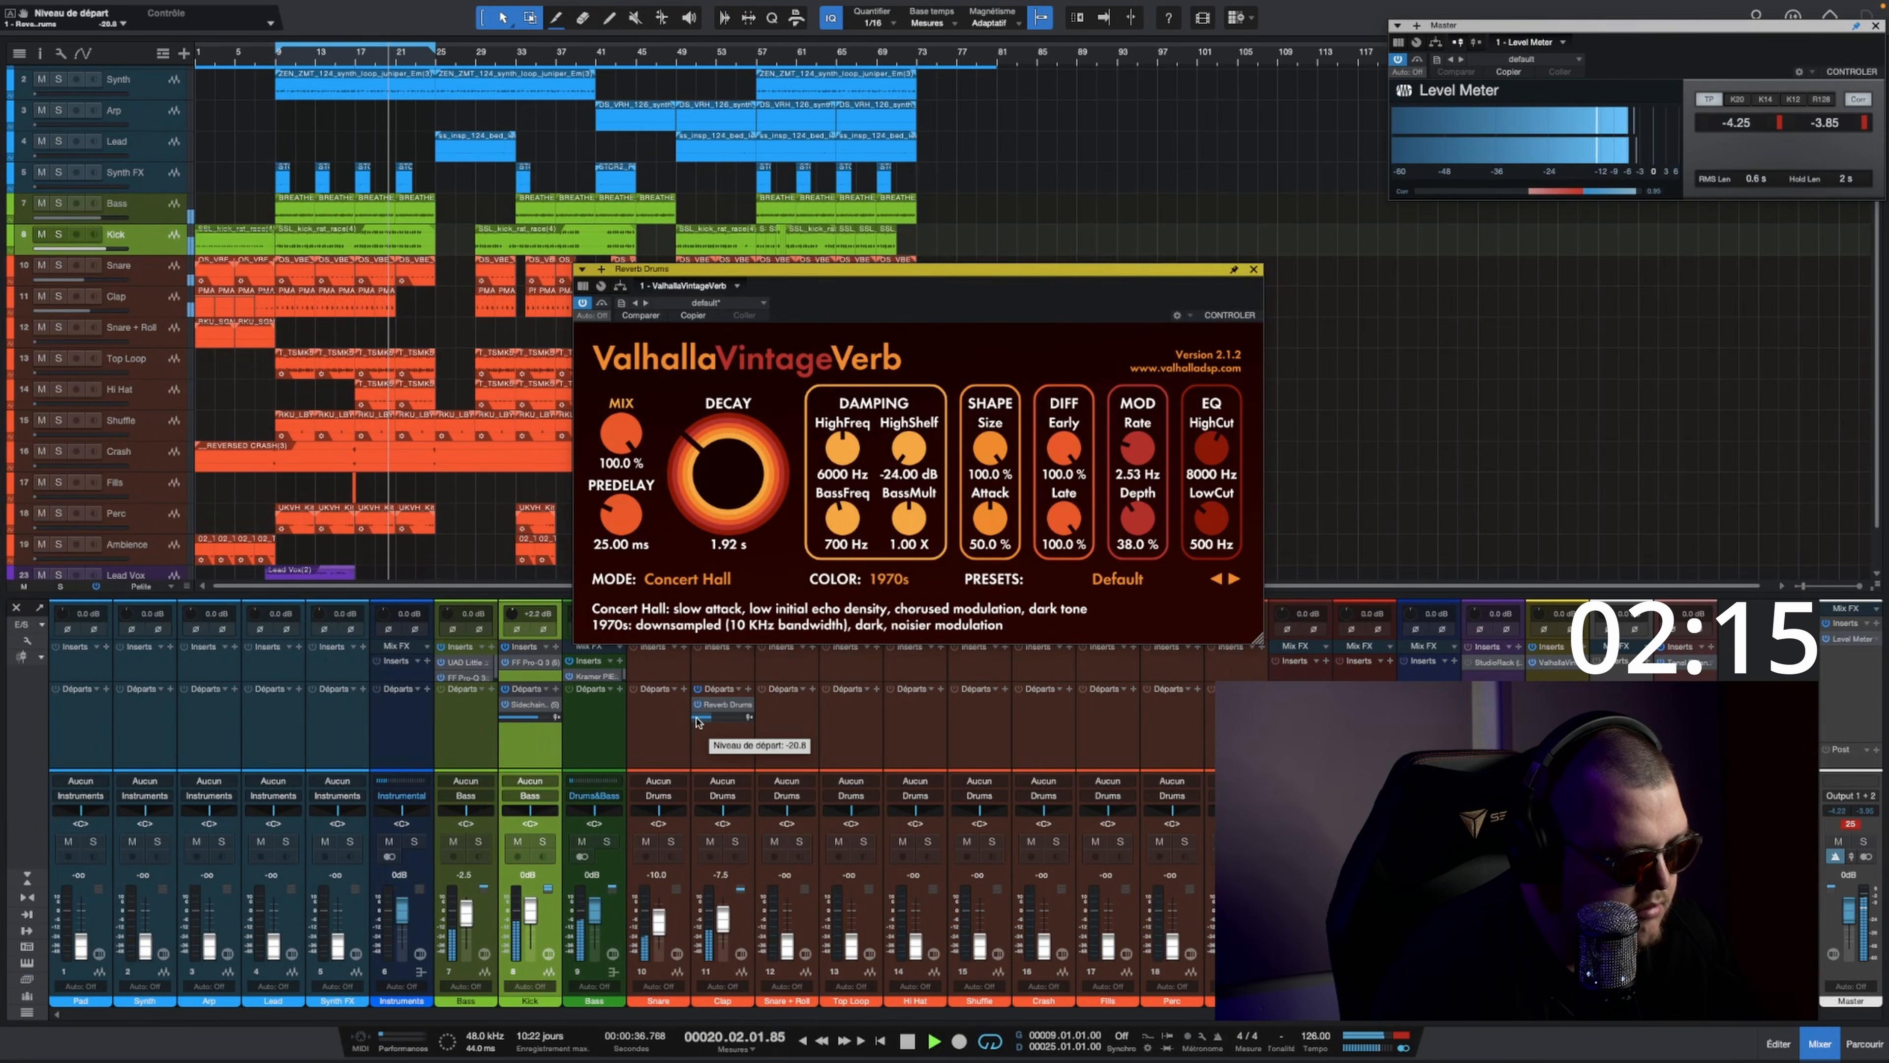
pyautogui.click(1254, 270)
# Step: Insert the MicroShift plug-in on the Snare track
pyautogui.click(684, 647)
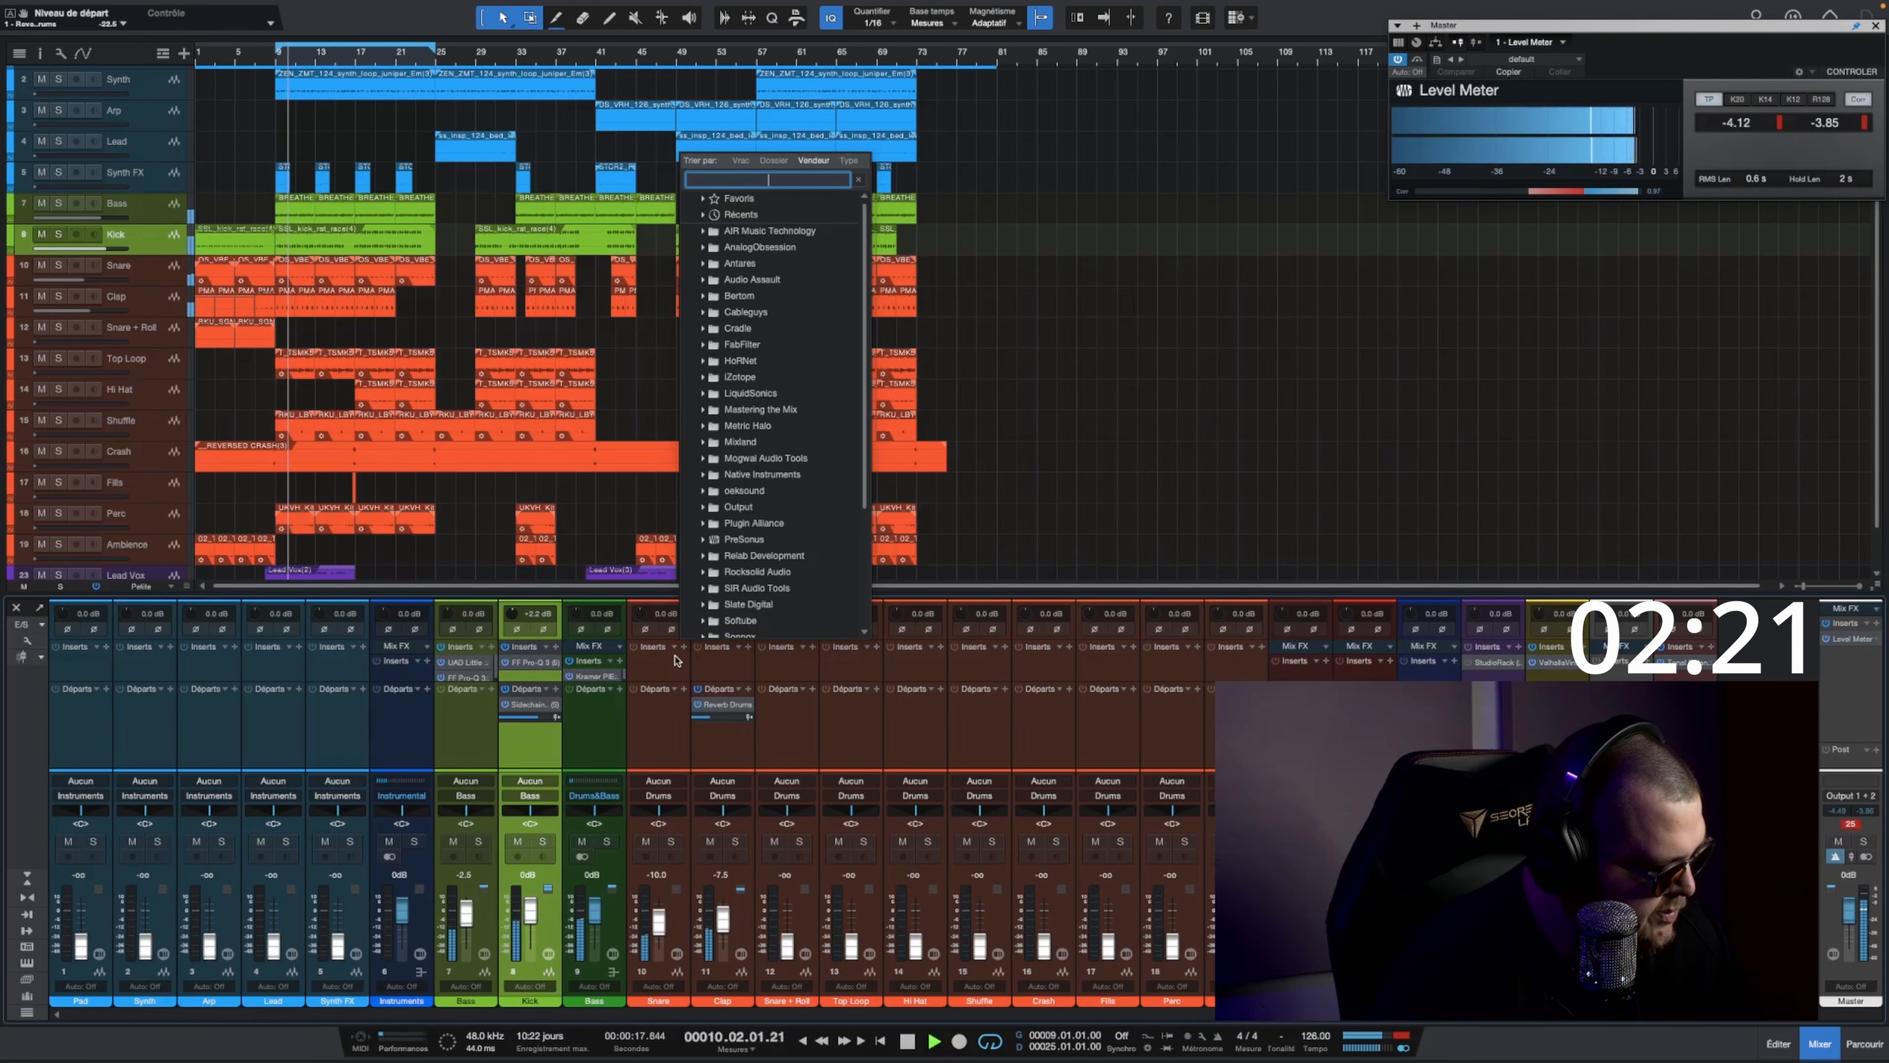
pyautogui.write('micro')
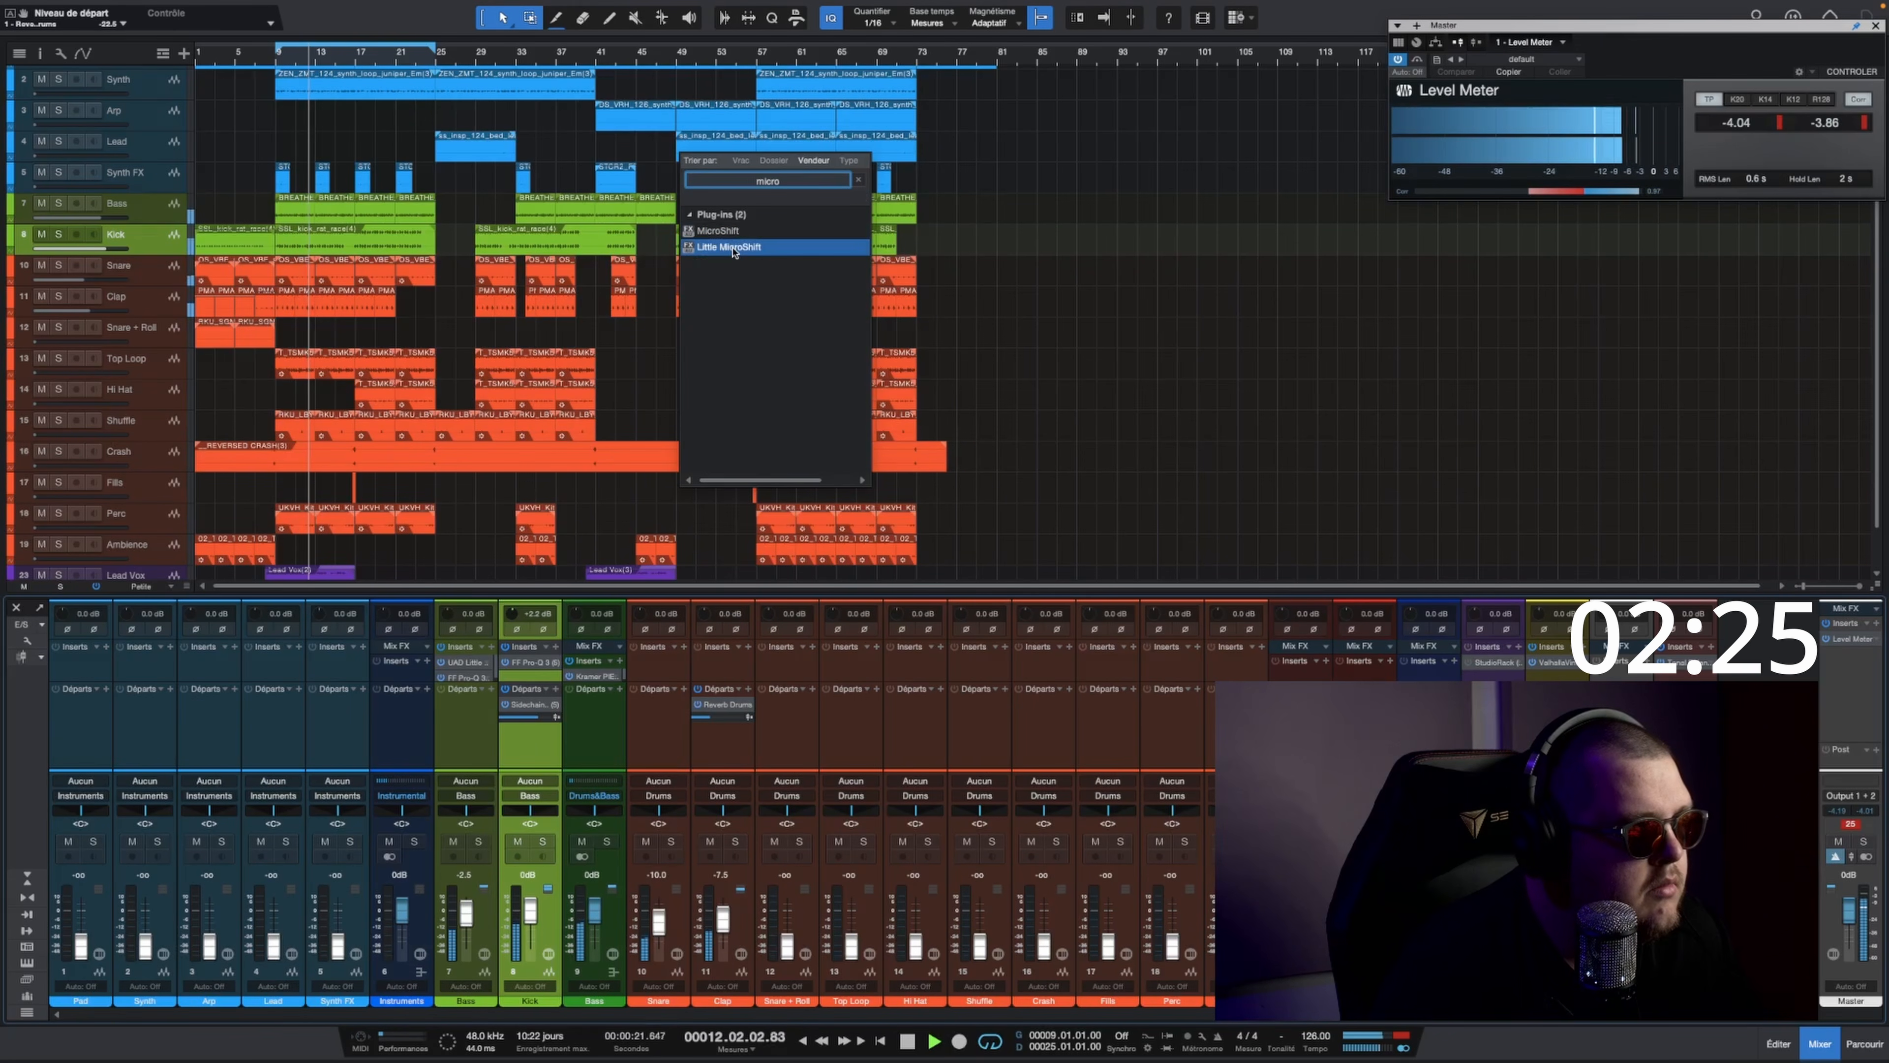
pyautogui.click(738, 235)
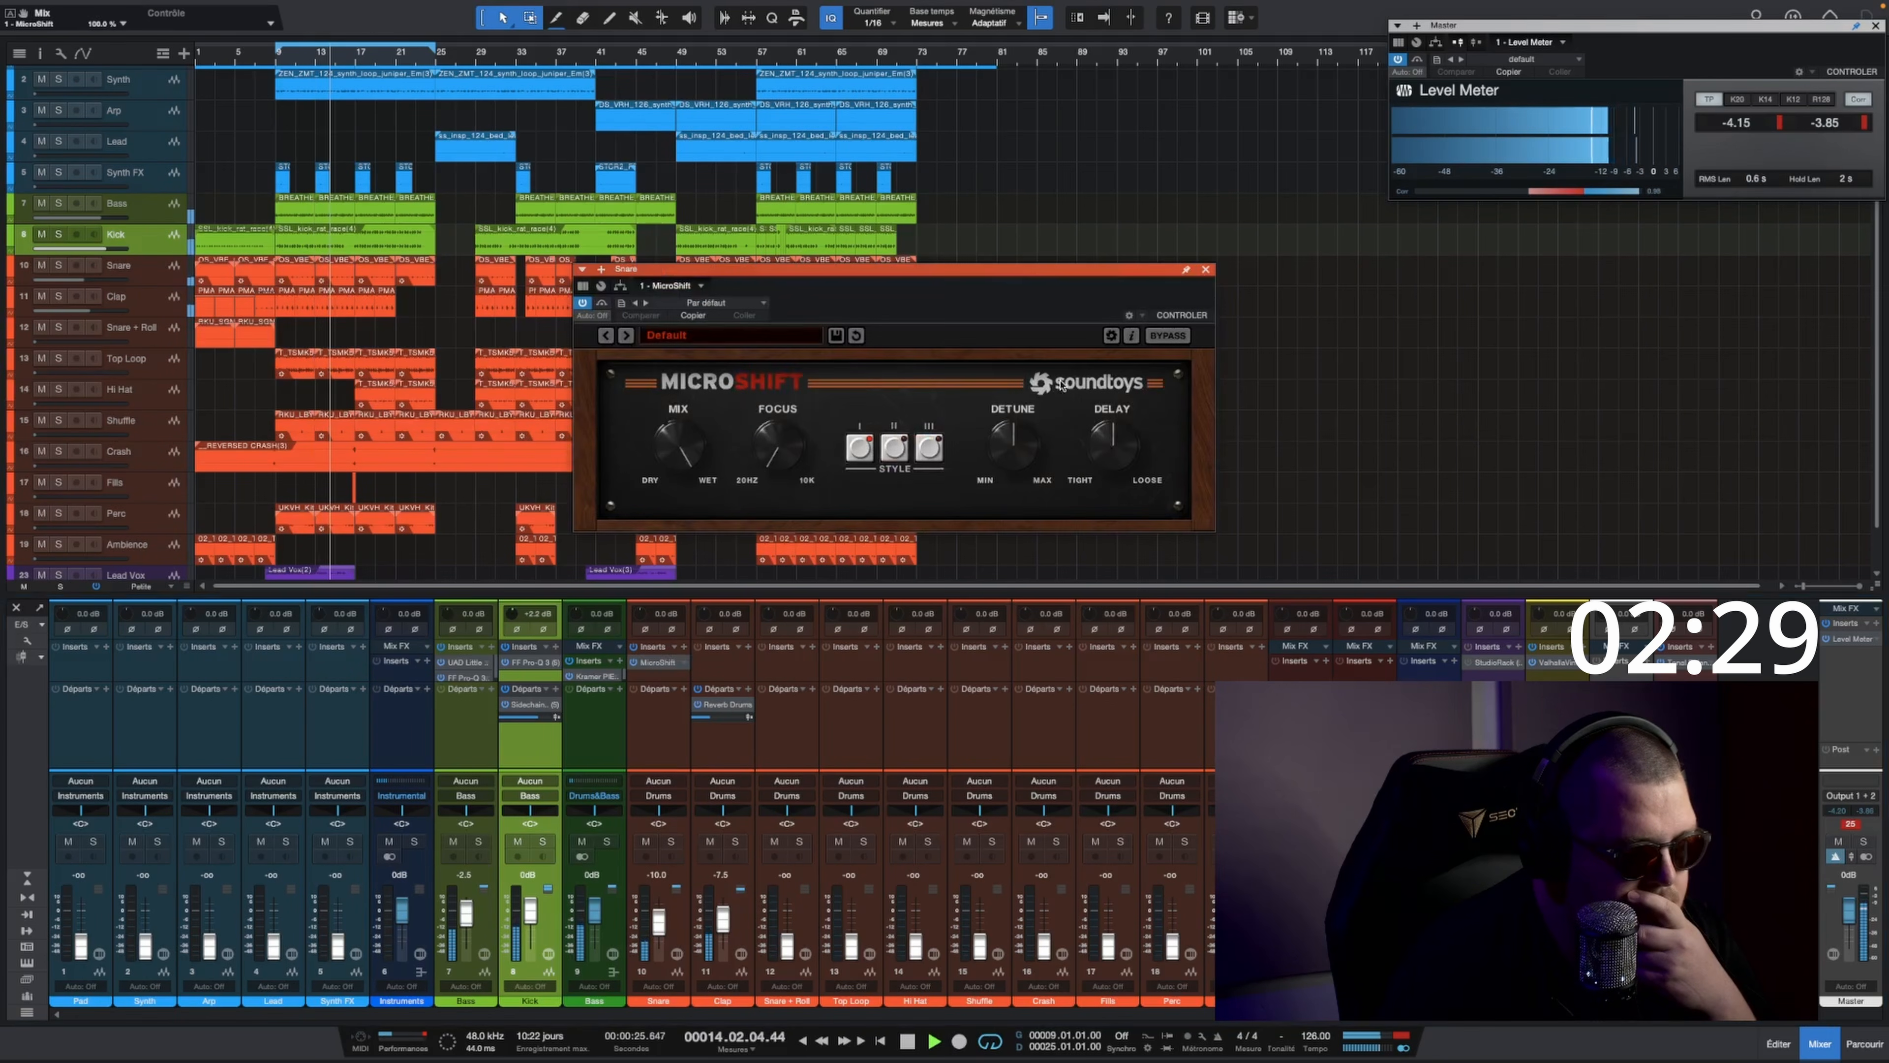
# Step: Reduce MicroShift's detune and delay with style II selected, and lower the Snare track's fader to -22.5 dB
pyautogui.moveTo(1110, 448); pyautogui.dragTo(1109, 469)
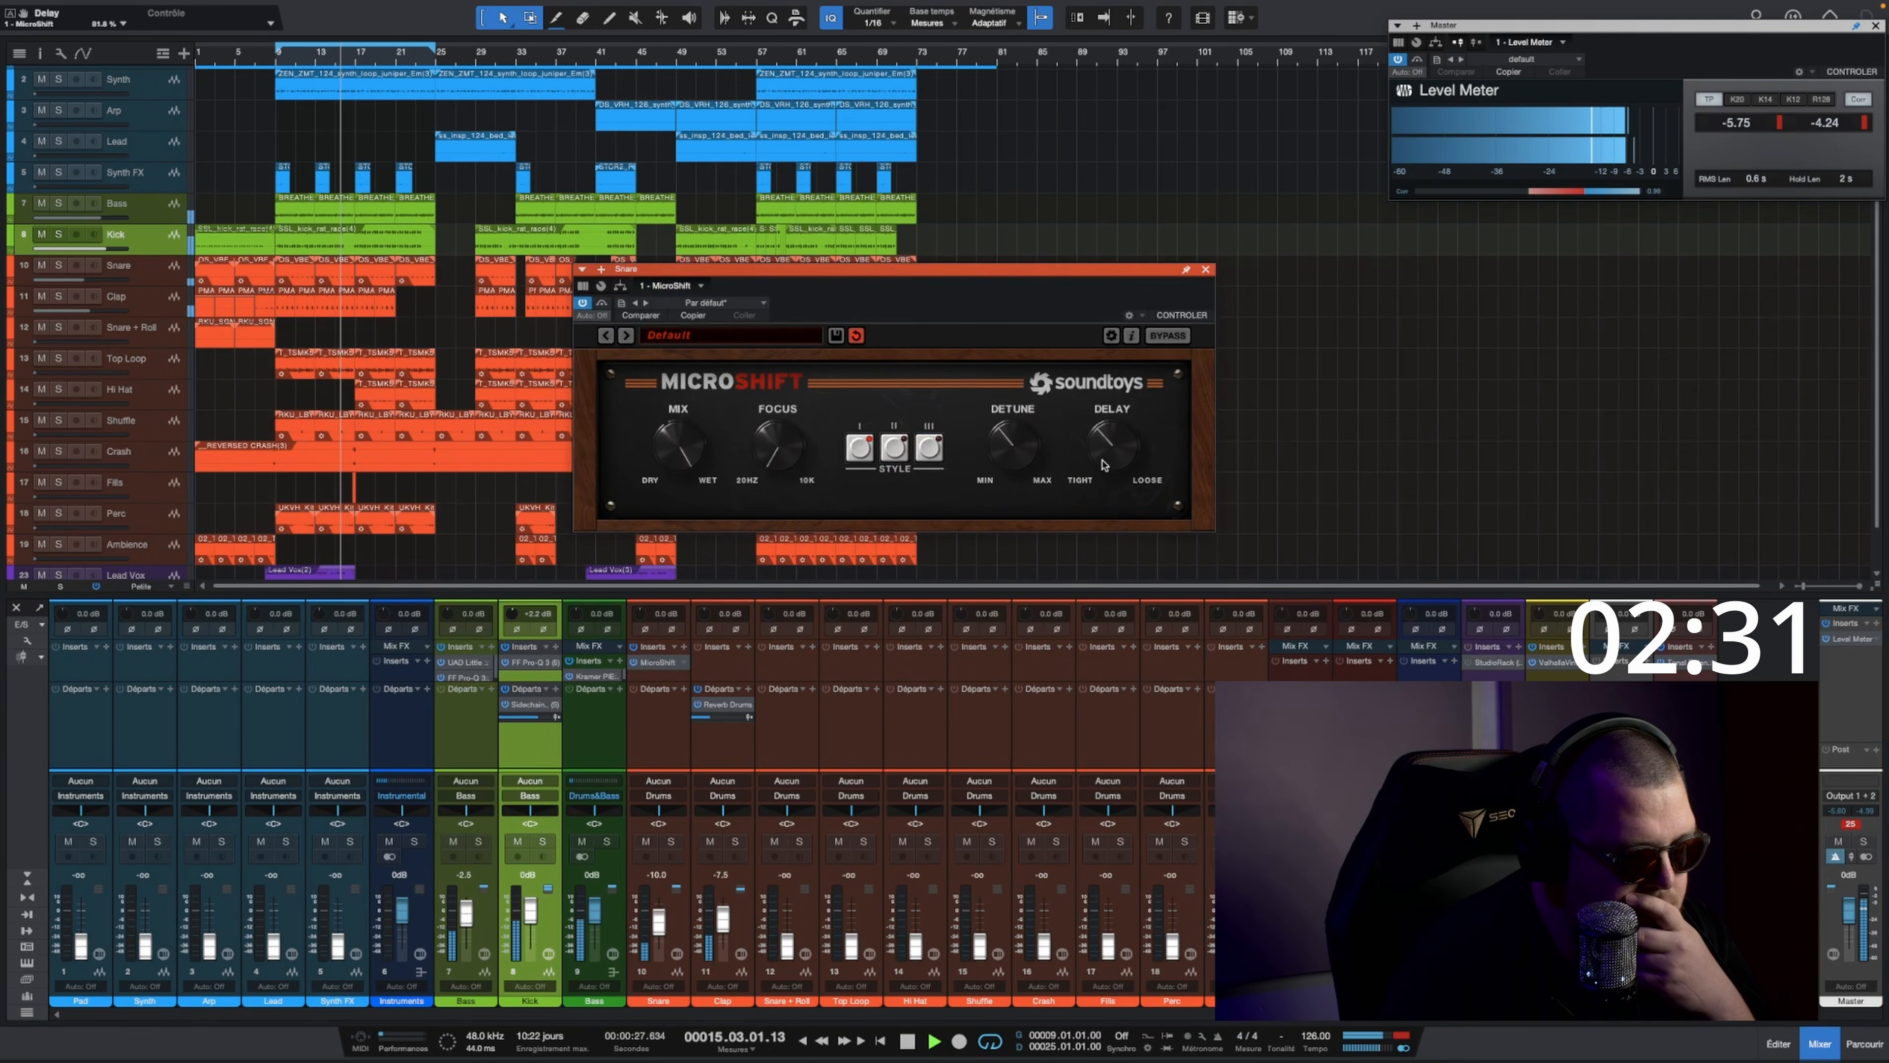
pyautogui.click(897, 450)
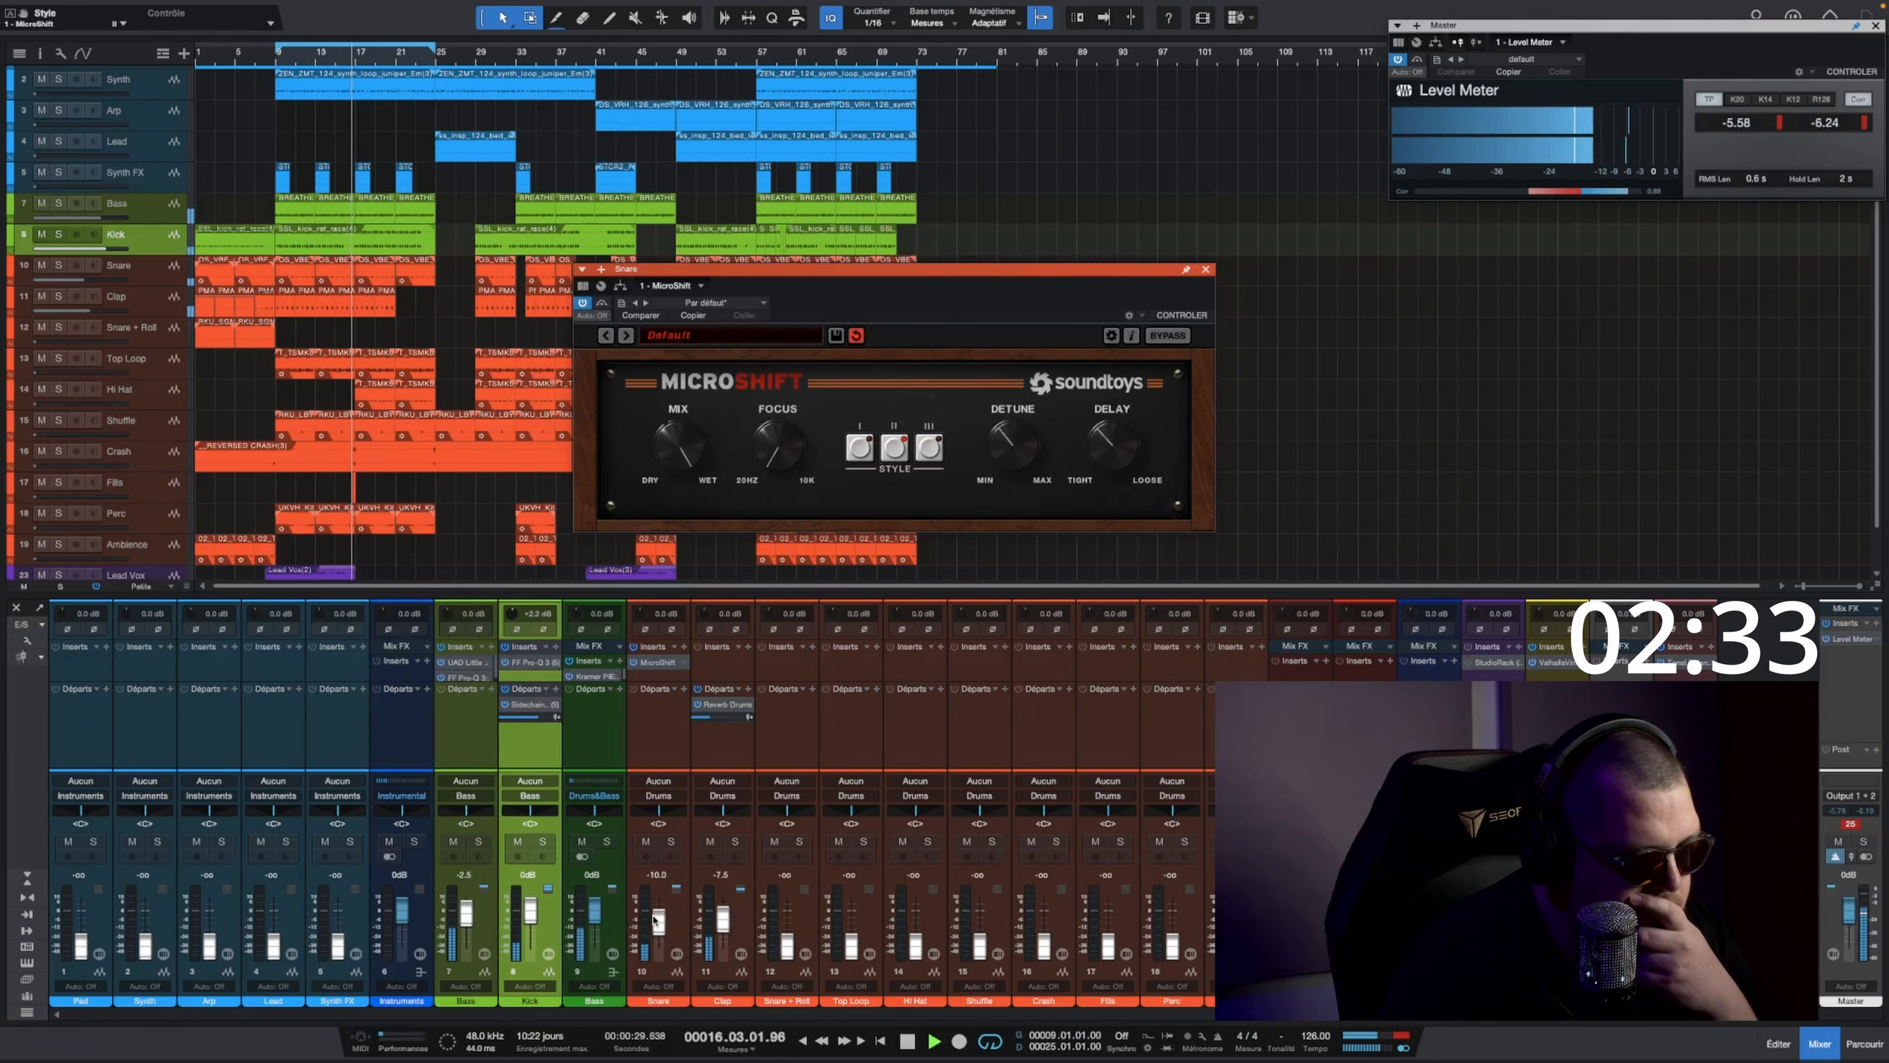
pyautogui.moveTo(657, 921); pyautogui.dragTo(657, 928)
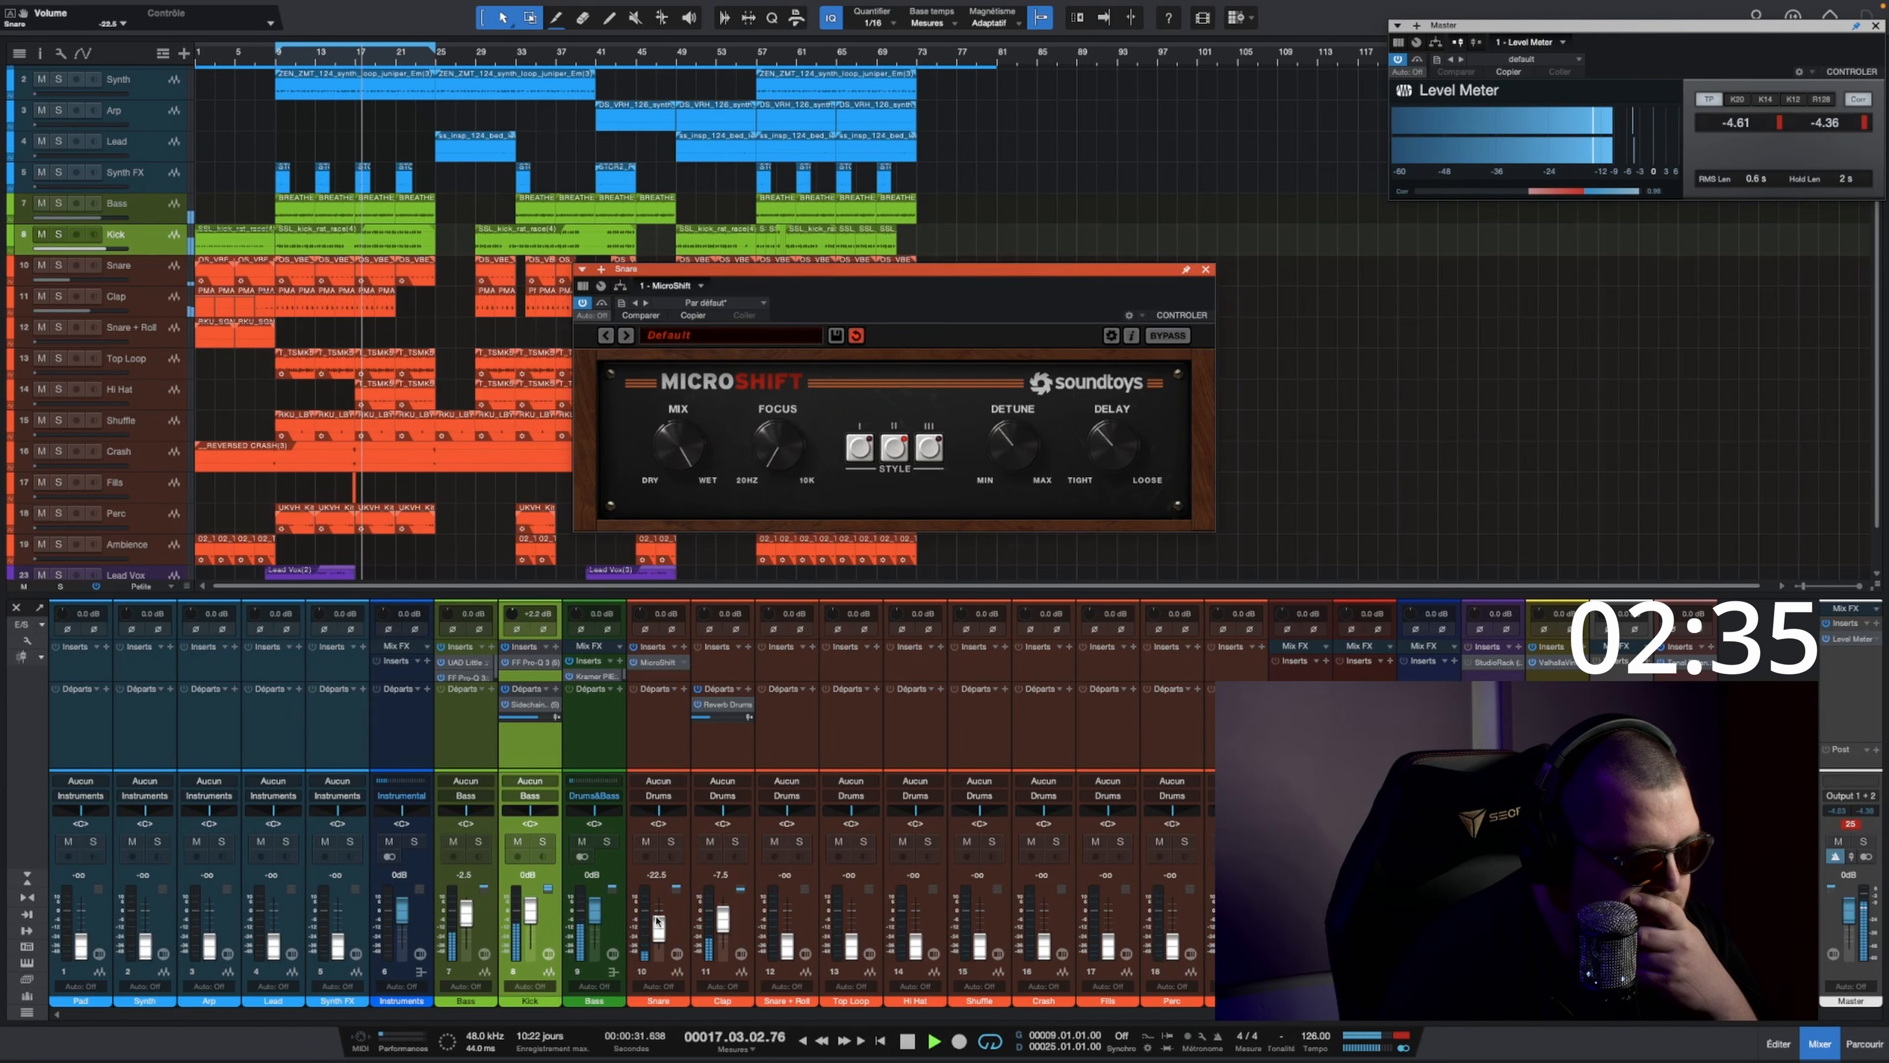
pyautogui.click(1206, 270)
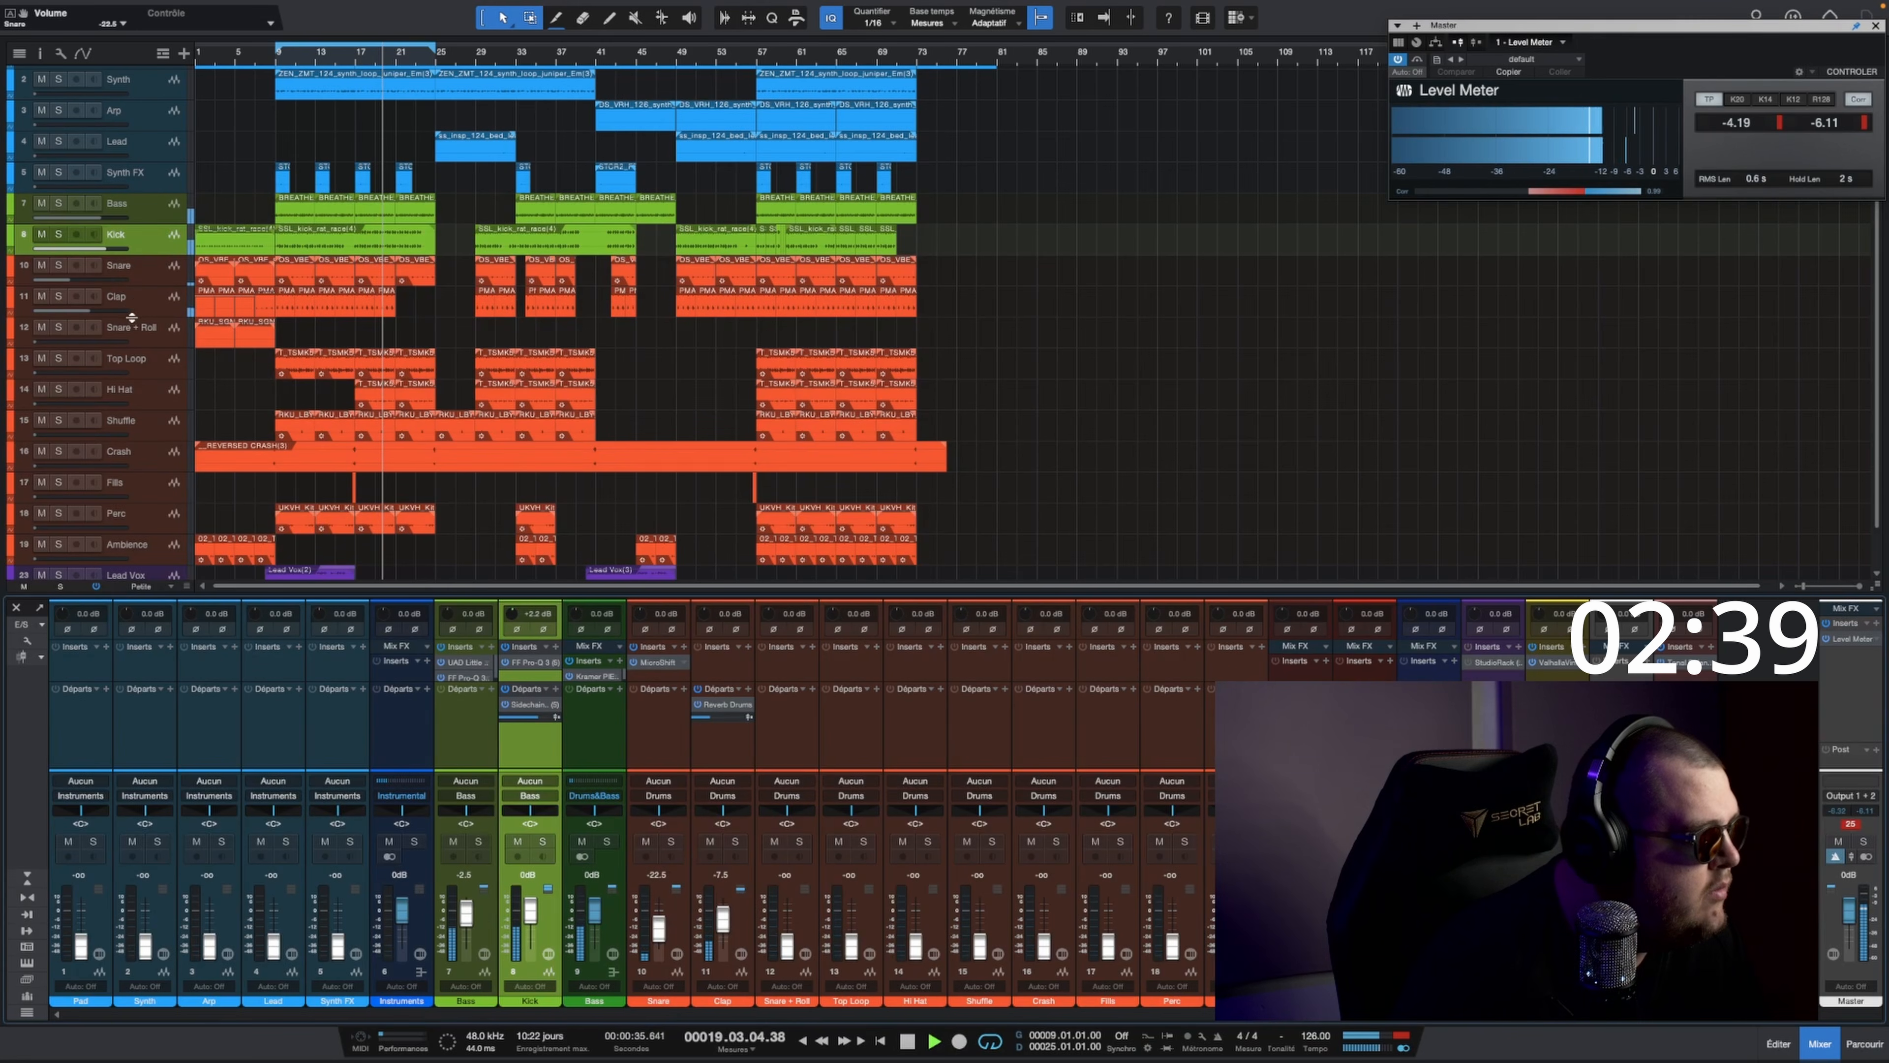
# Step: Raise the Top Loop track's fader to -7.5 dB and pan the track partly to the right
pyautogui.click(160, 360)
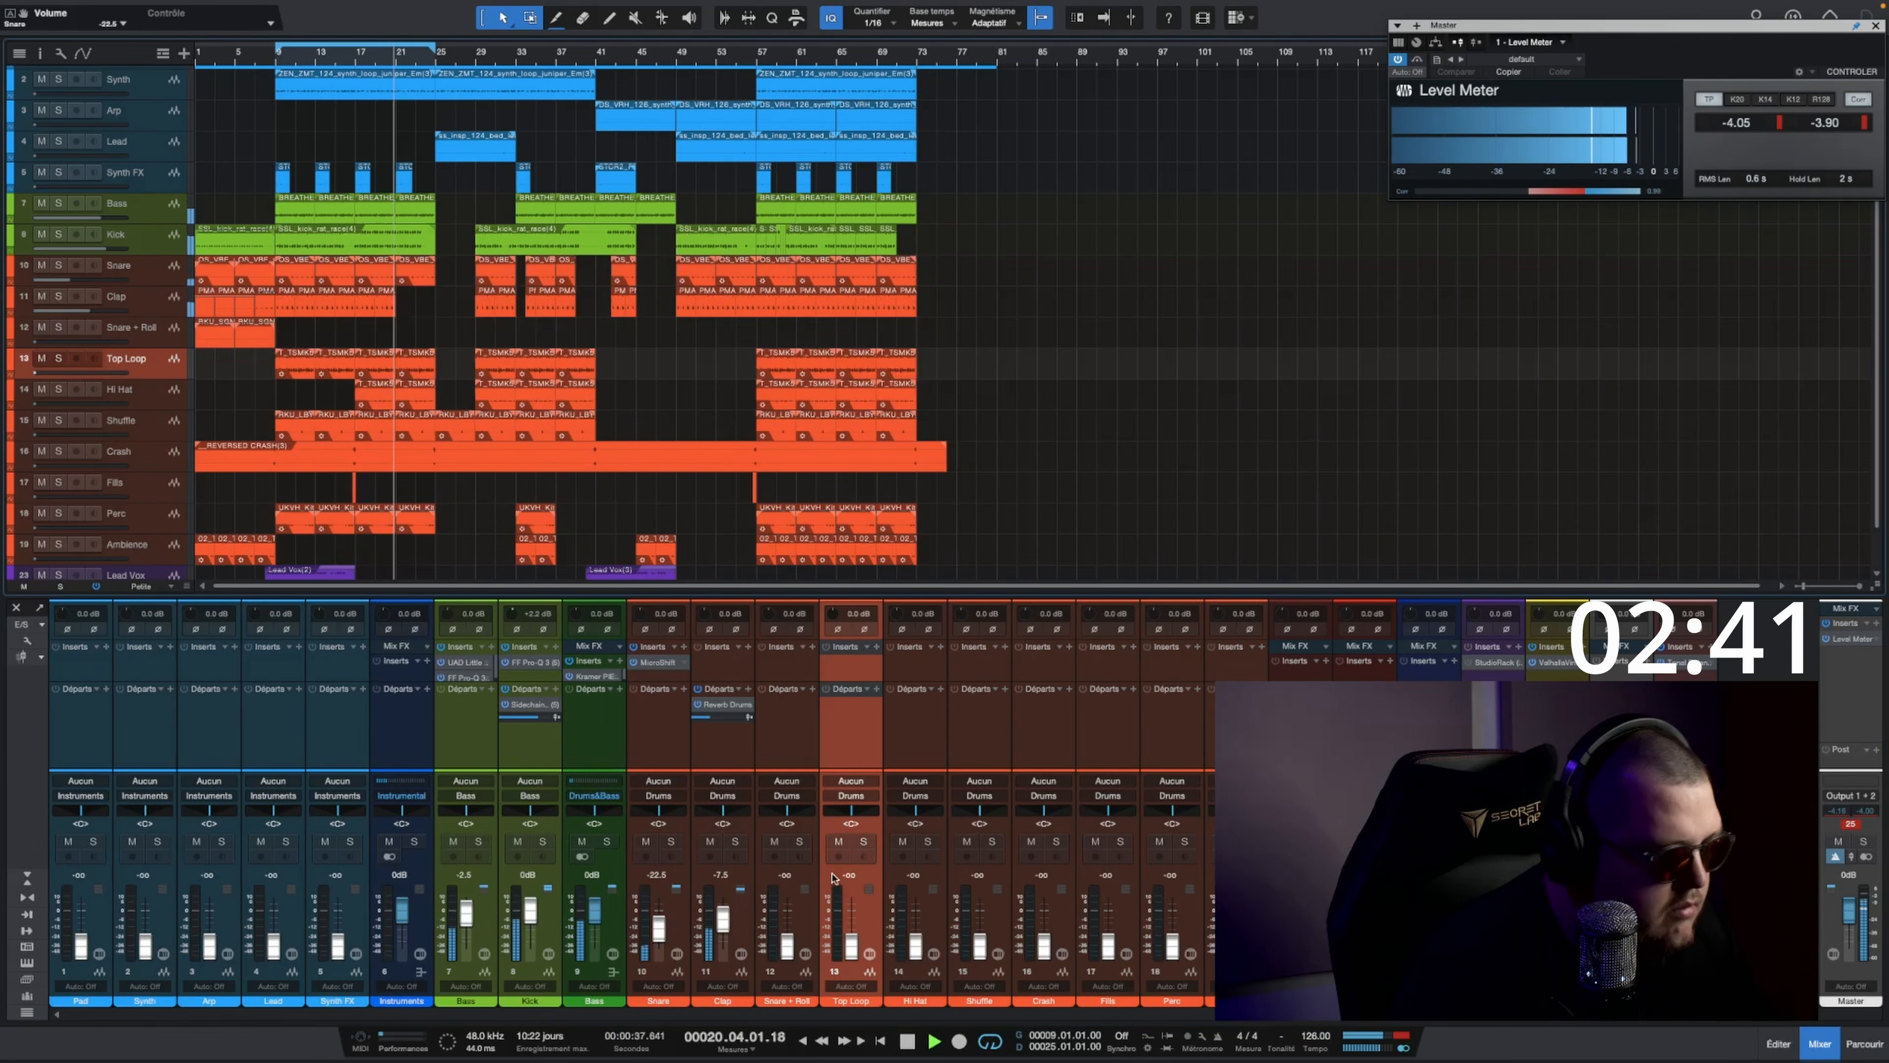
pyautogui.moveTo(852, 945); pyautogui.dragTo(852, 920)
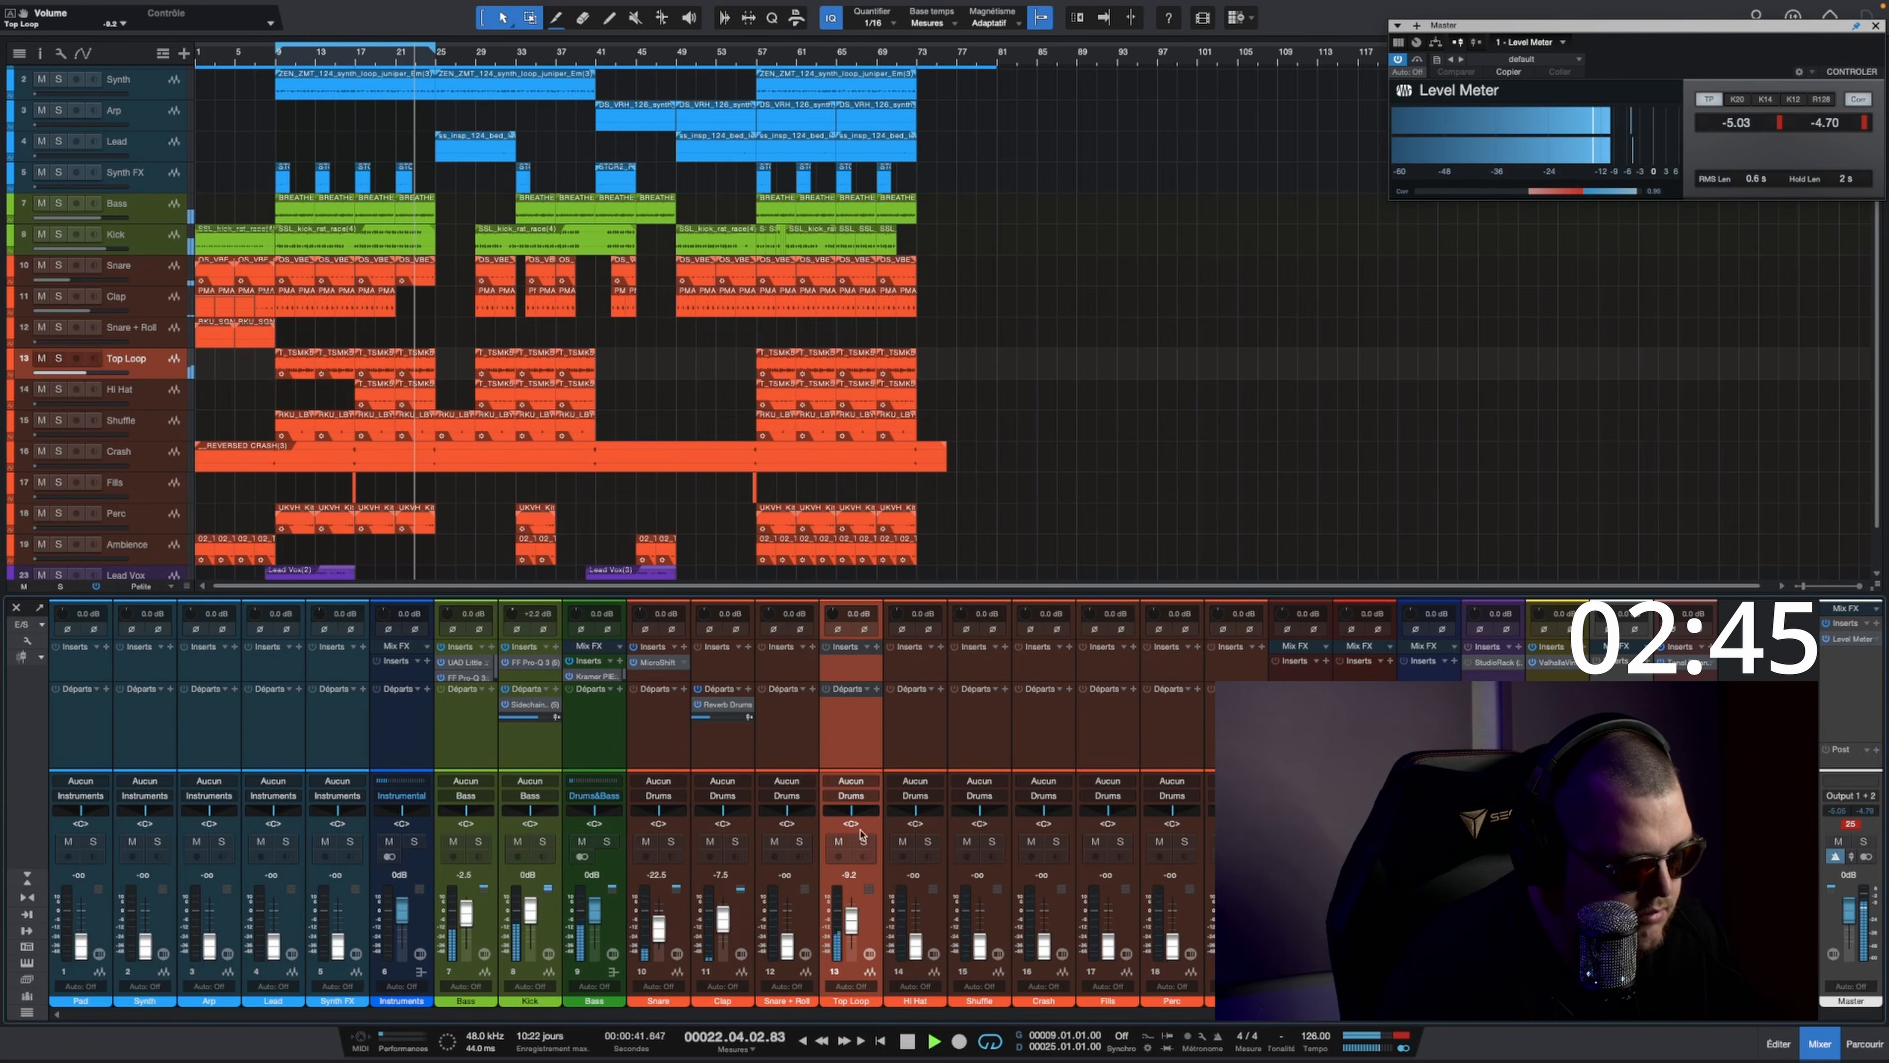
pyautogui.moveTo(852, 812); pyautogui.dragTo(862, 816)
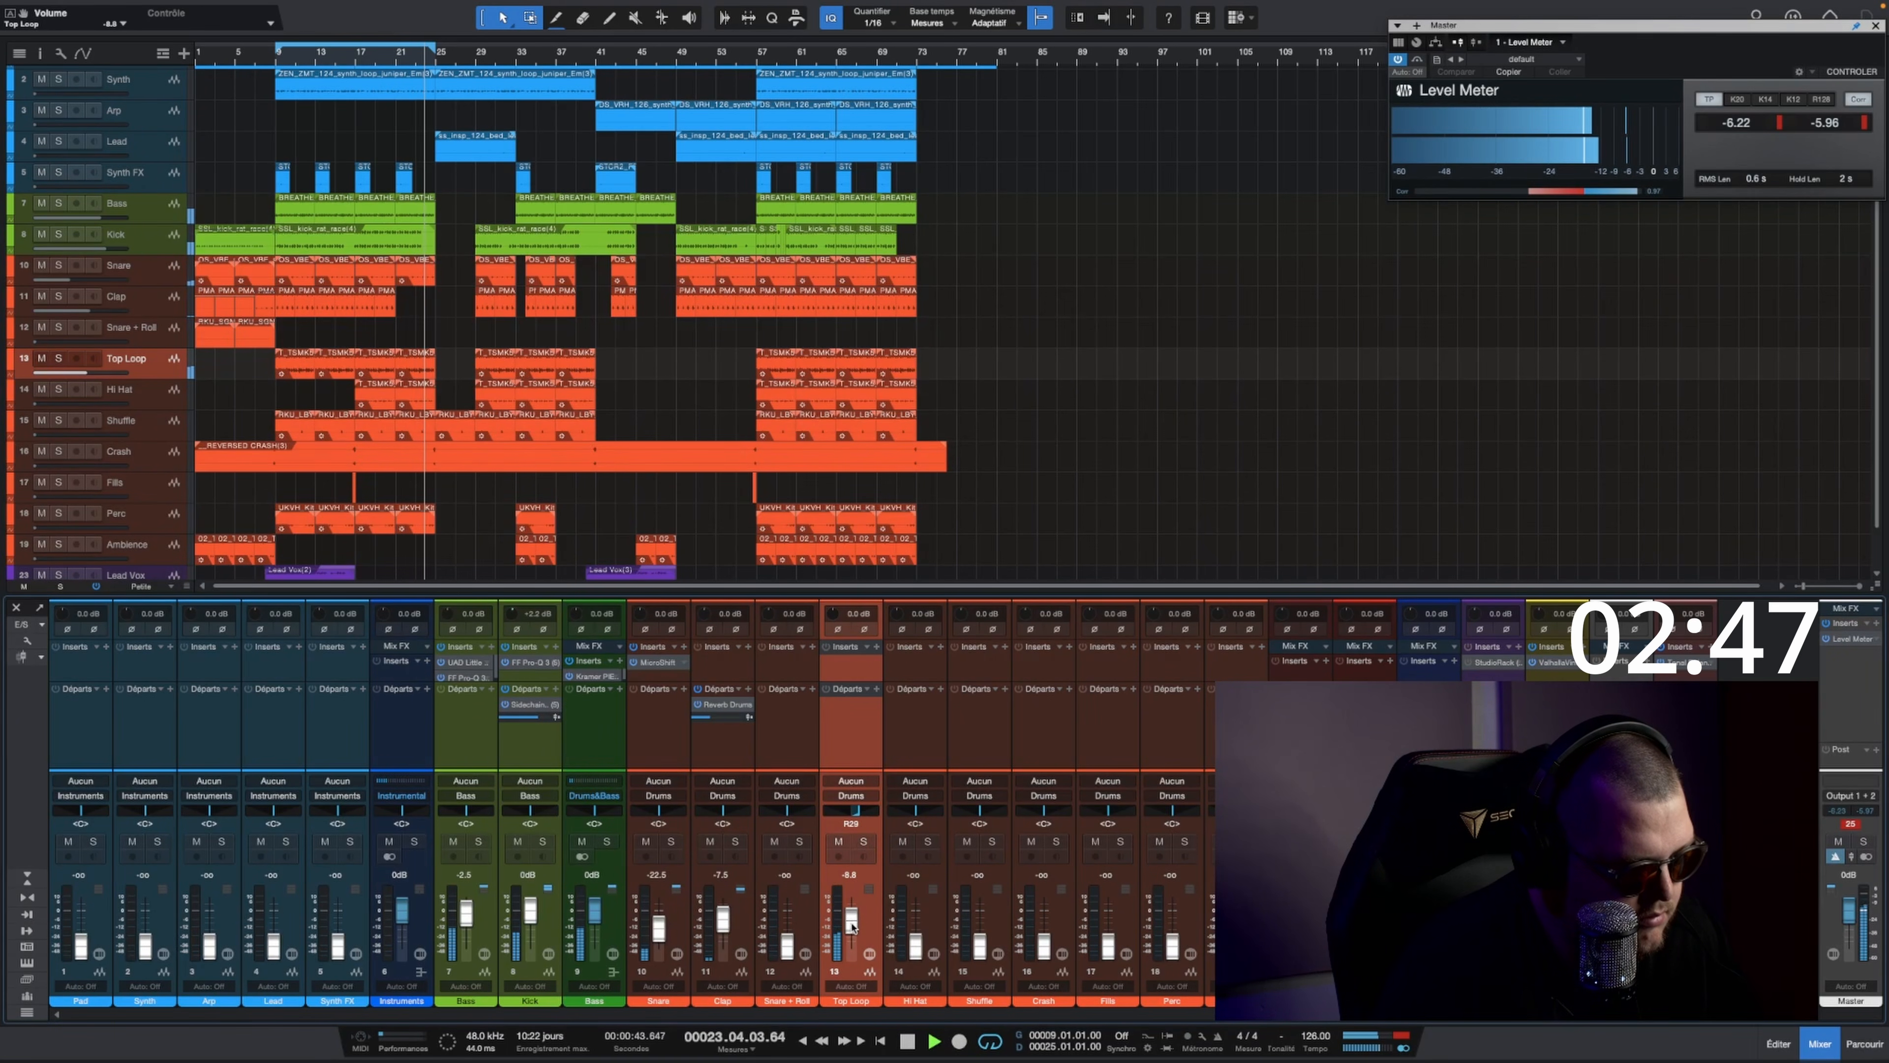
pyautogui.moveTo(852, 923); pyautogui.dragTo(851, 921)
# Step: Set the Snare track's fader to -15 dB with MicroShift's mix at about 46%, and the Top Loop fader to -10 dB
pyautogui.moveTo(659, 933); pyautogui.dragTo(661, 931)
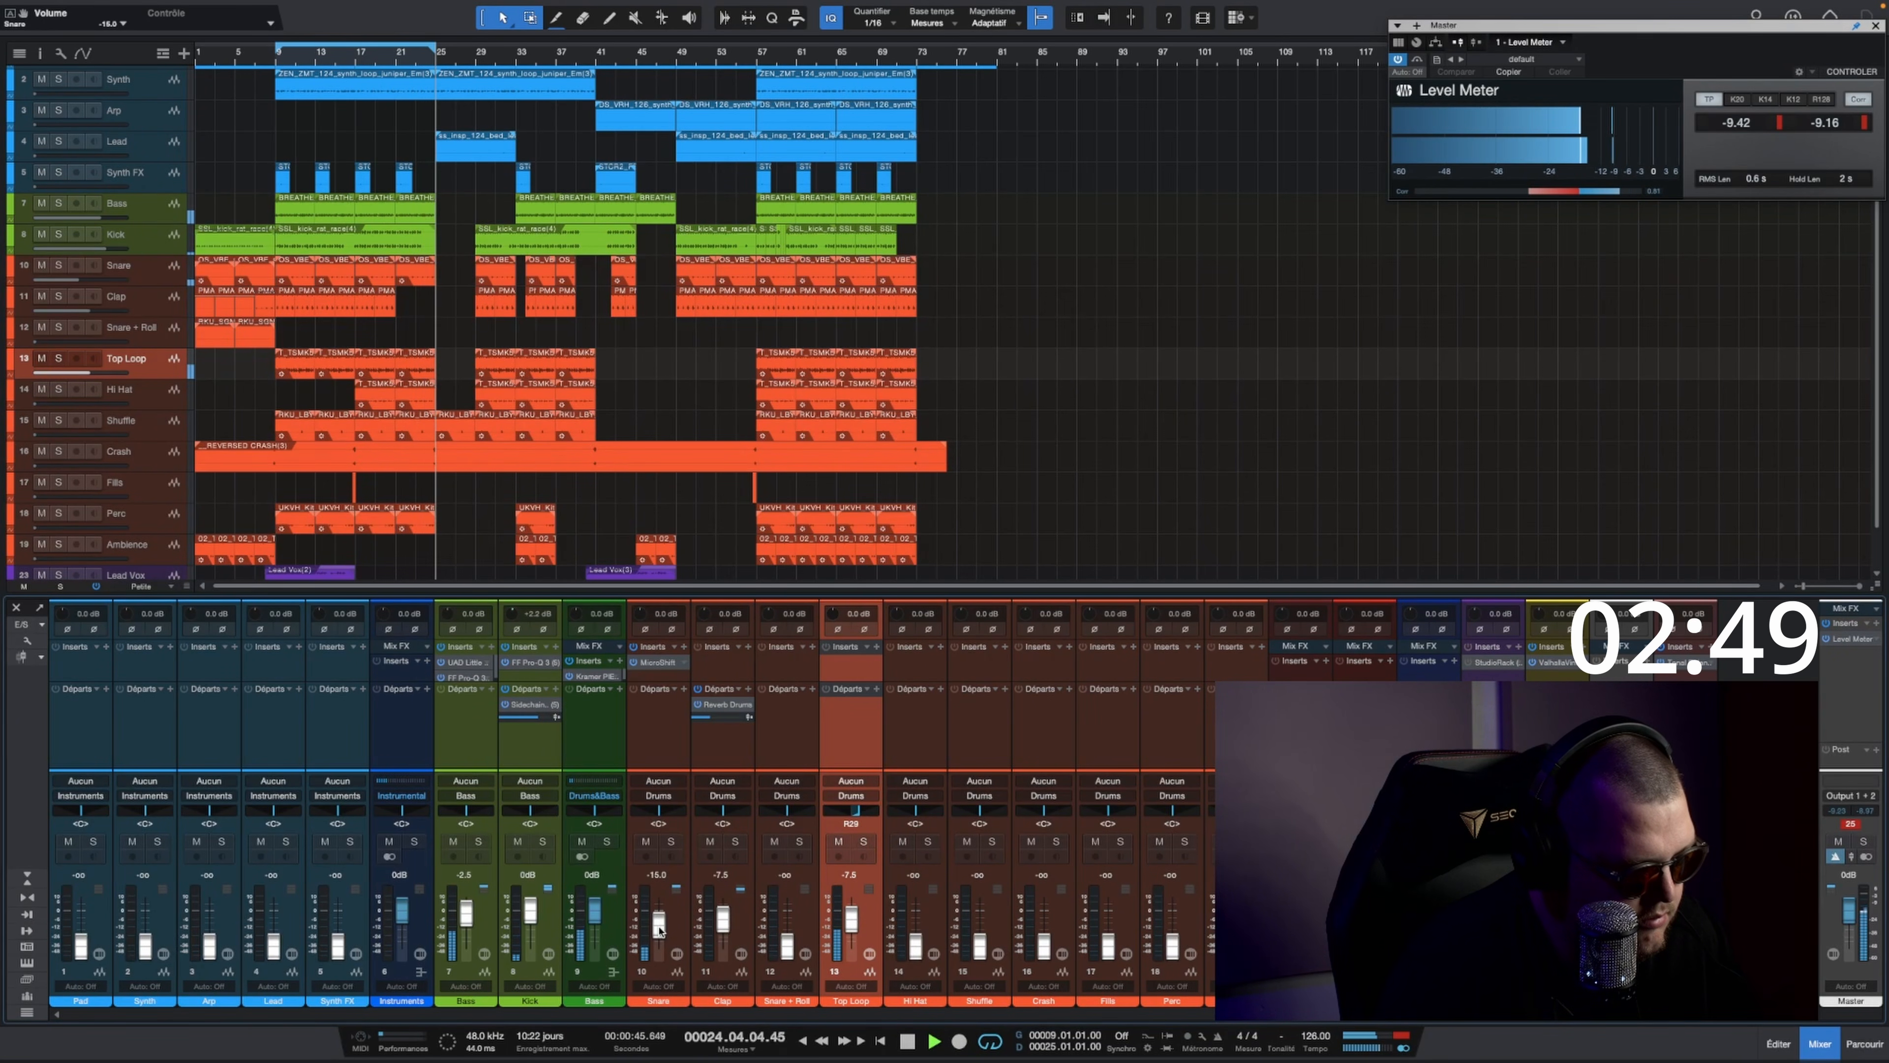
pyautogui.click(658, 662)
pyautogui.moveTo(680, 450); pyautogui.dragTo(643, 498)
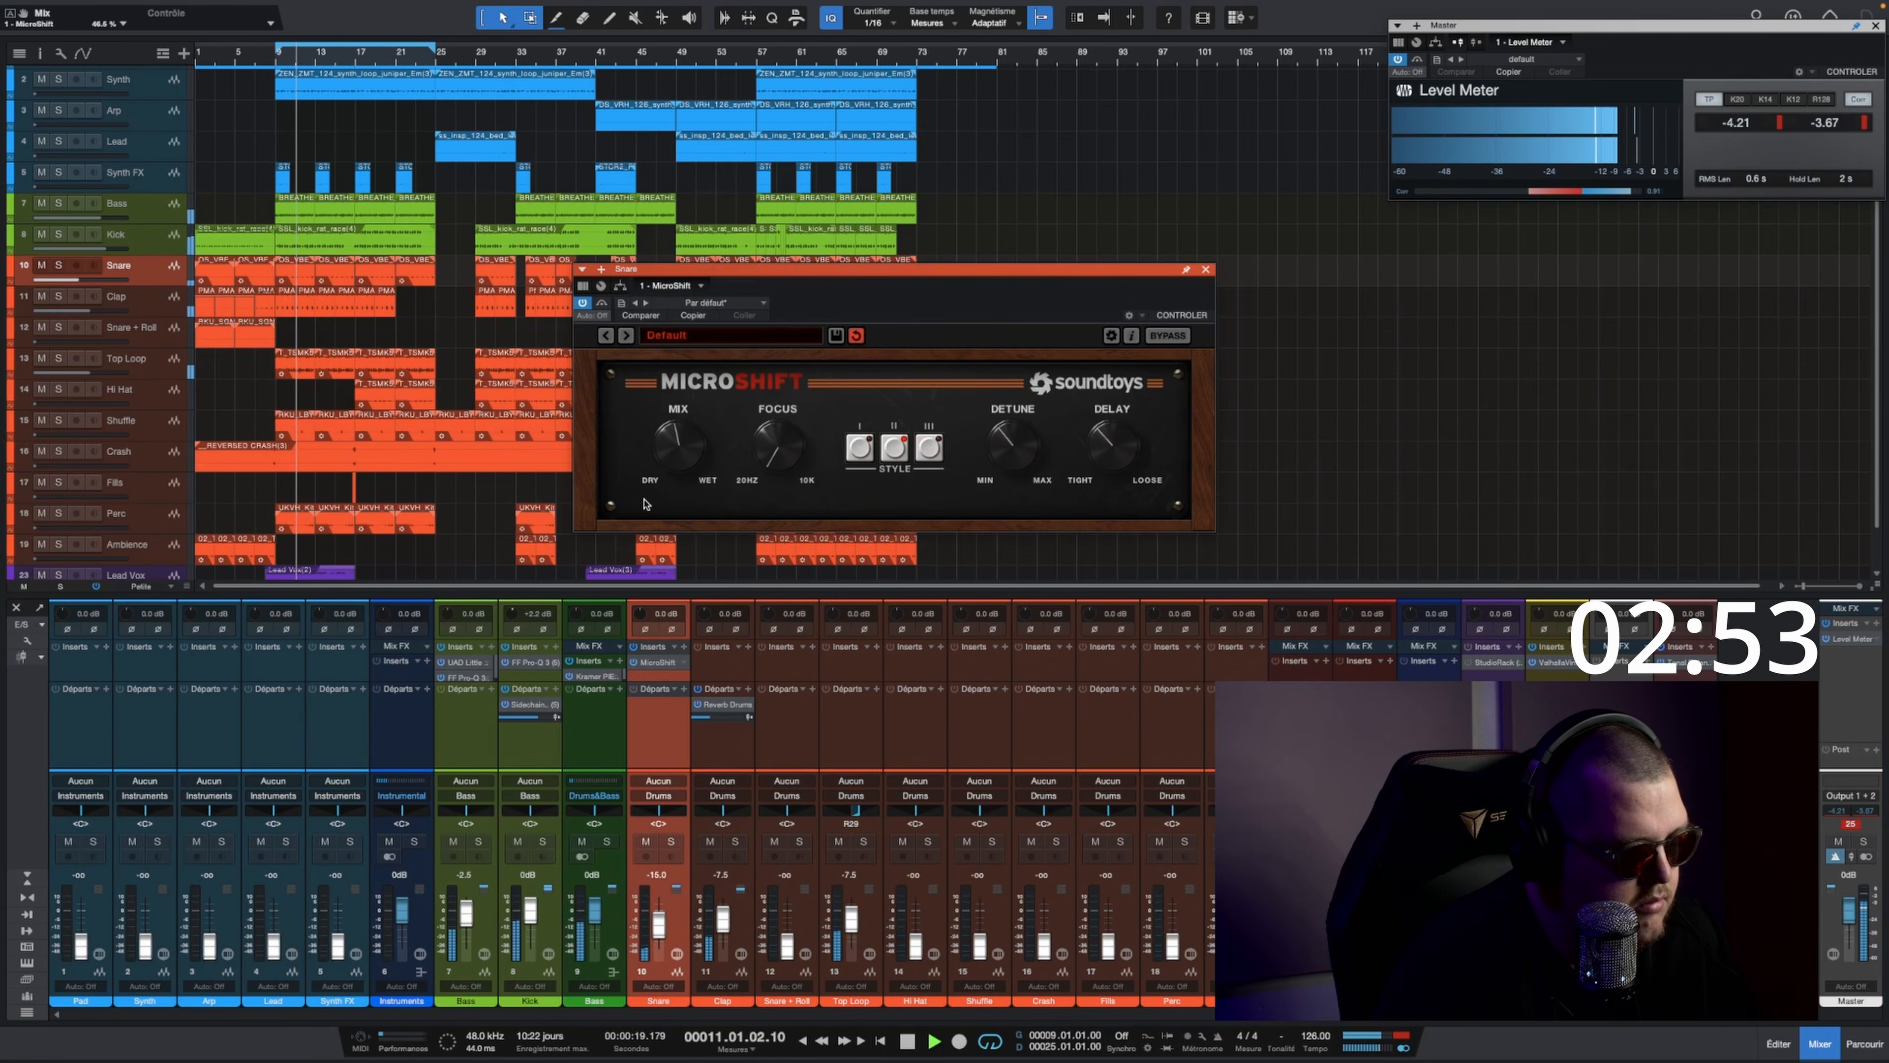
pyautogui.click(1206, 269)
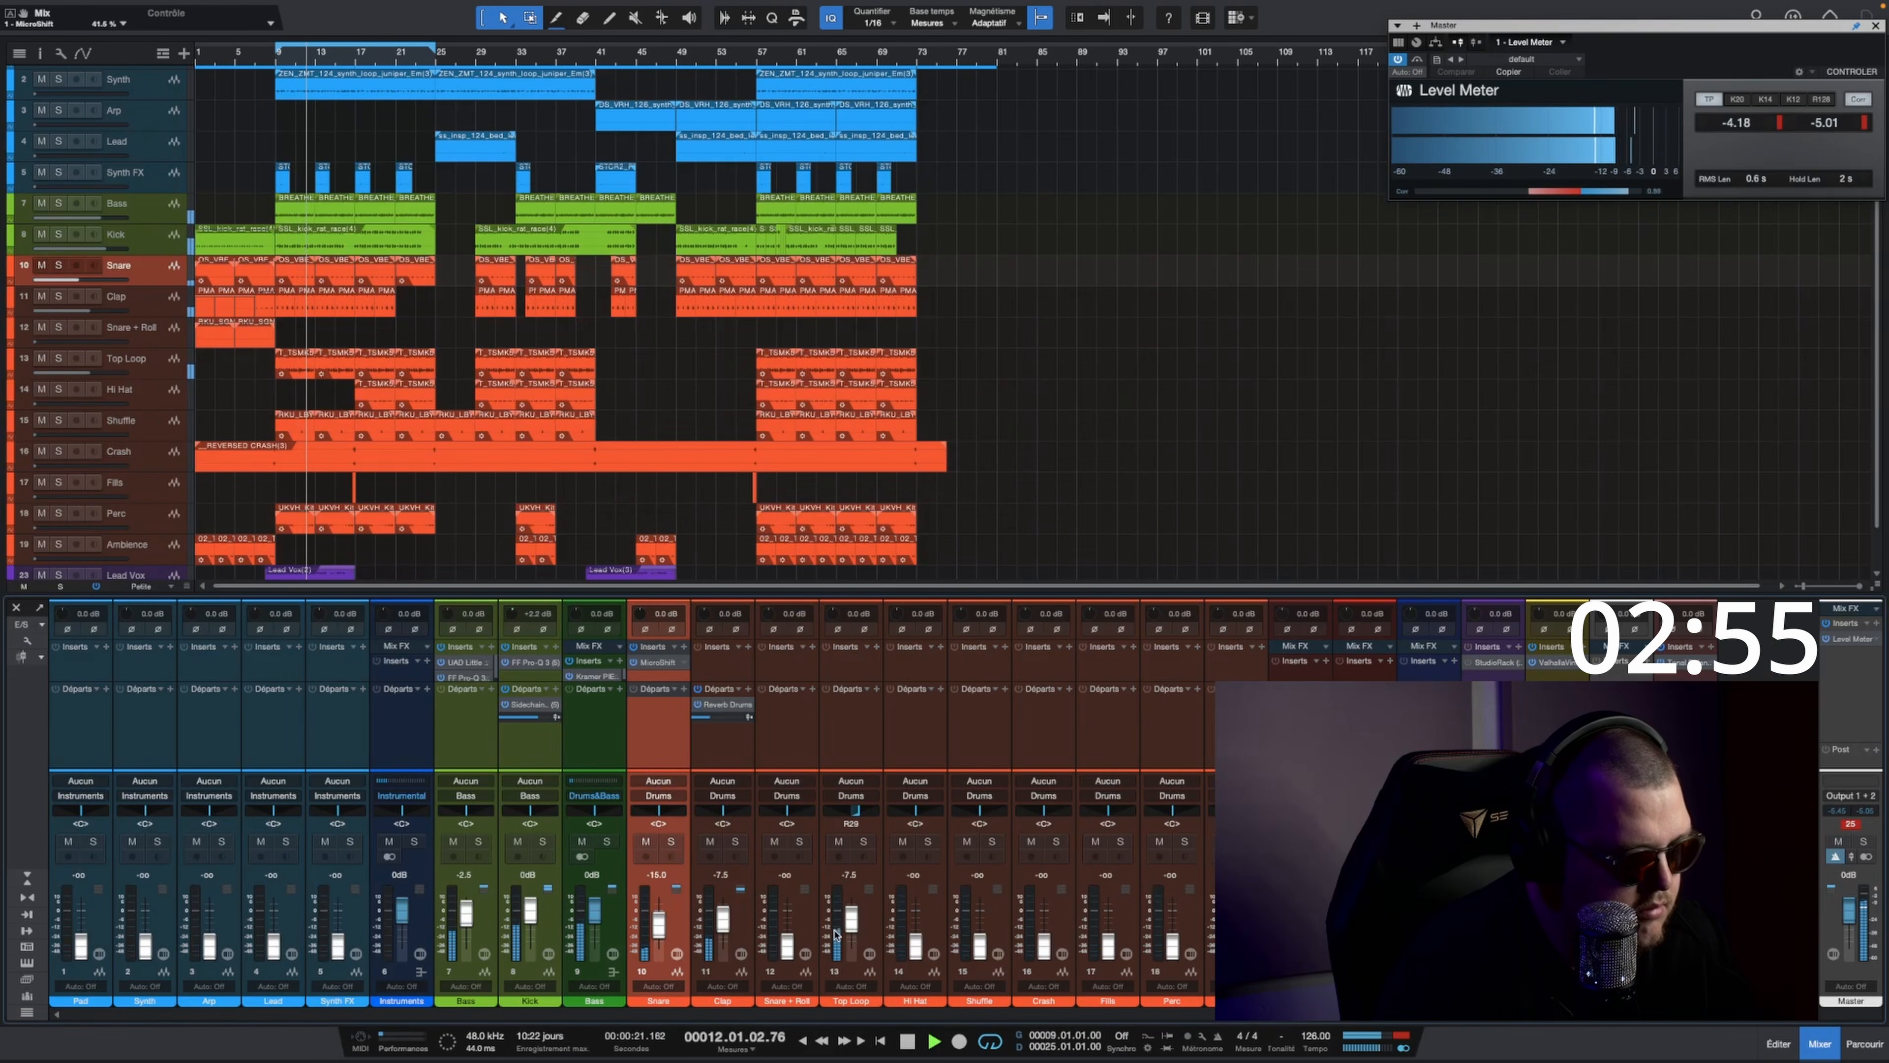
pyautogui.moveTo(850, 926); pyautogui.dragTo(851, 924)
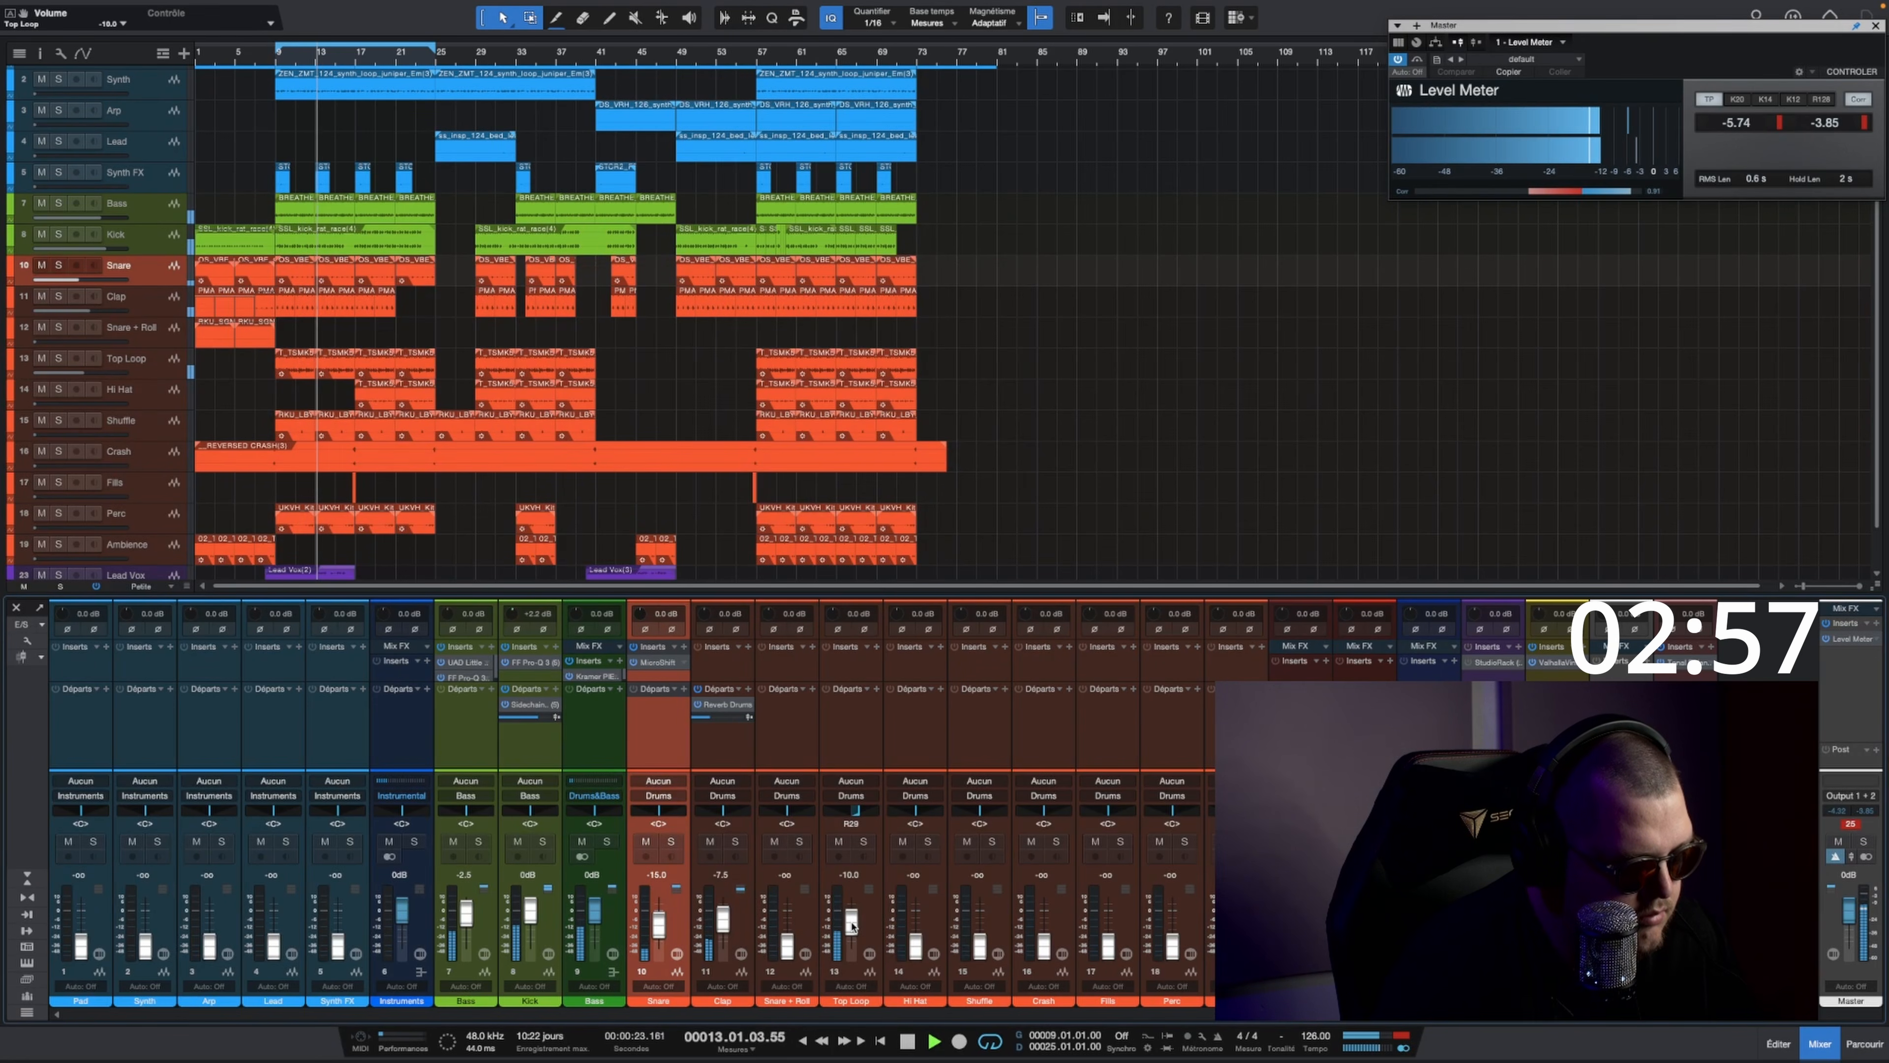
# Step: Select the Hi Hat track, move the loop start to bar 17 and restart playback from there
pyautogui.click(148, 394)
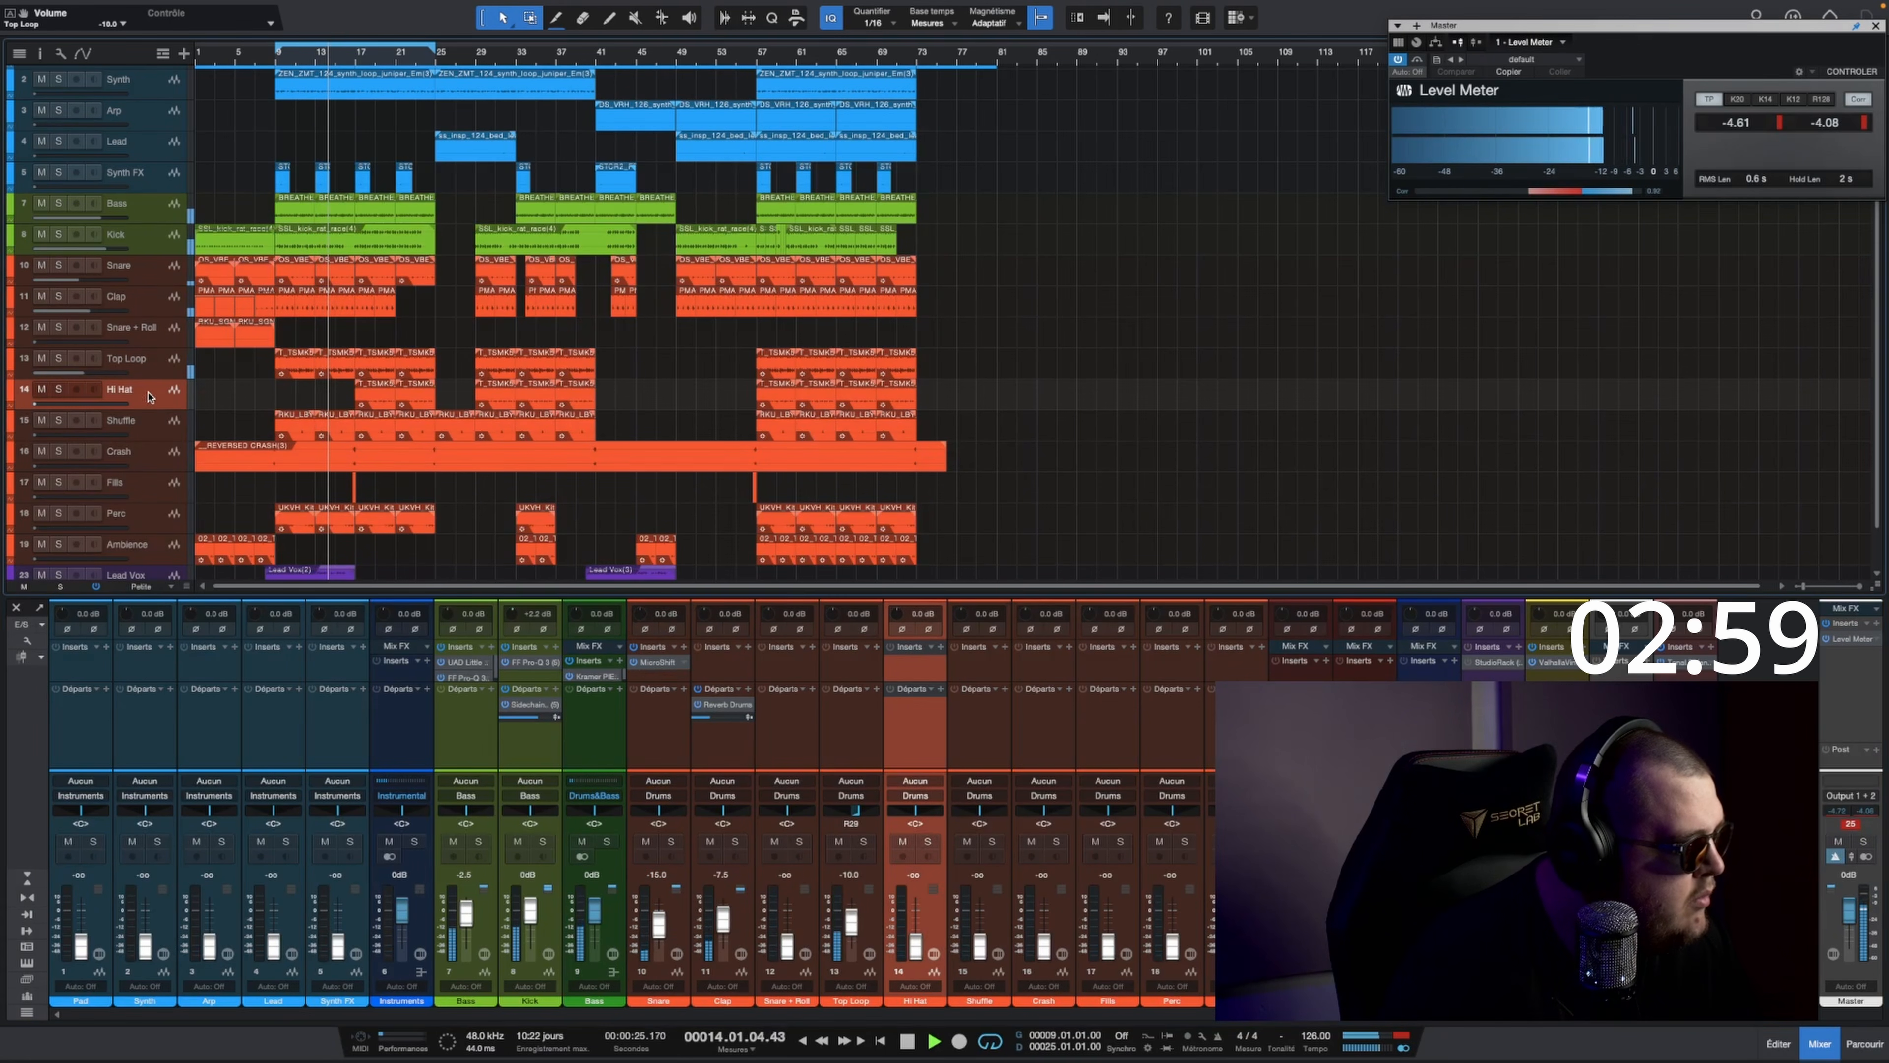
pyautogui.press('space')
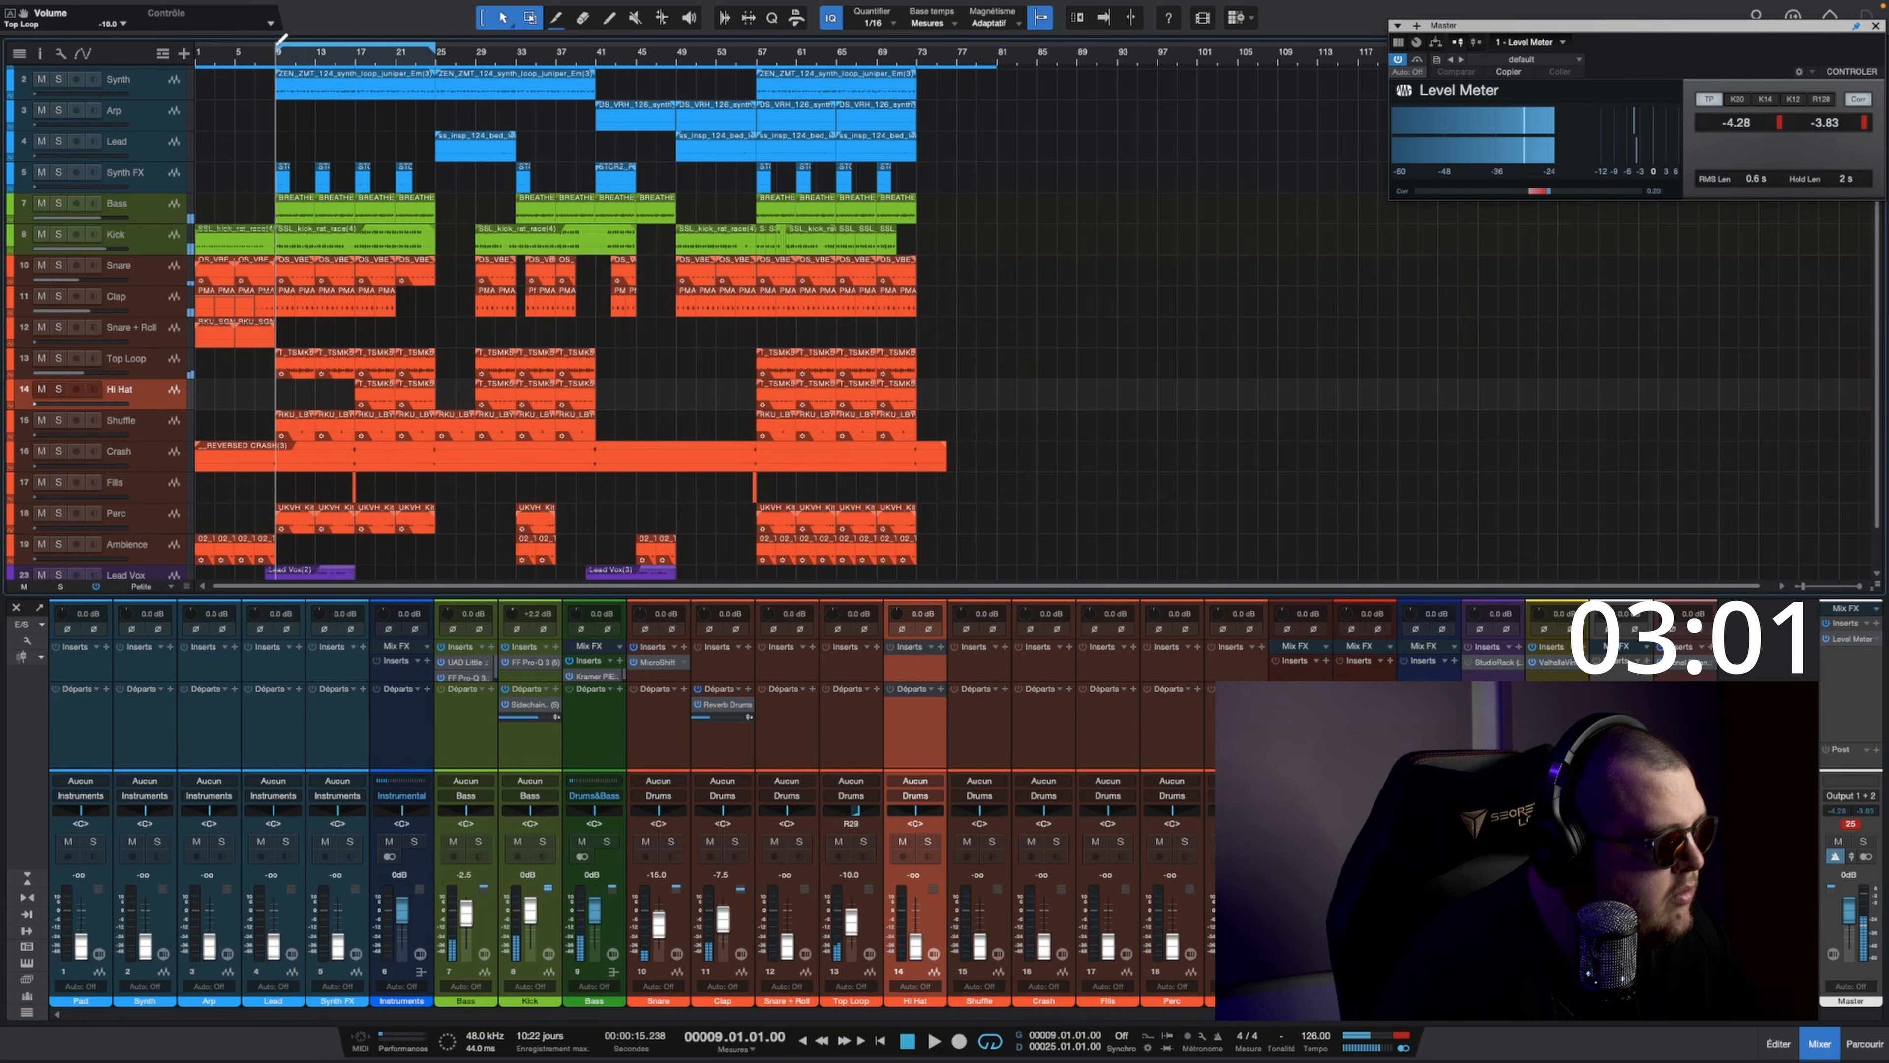
pyautogui.click(356, 59)
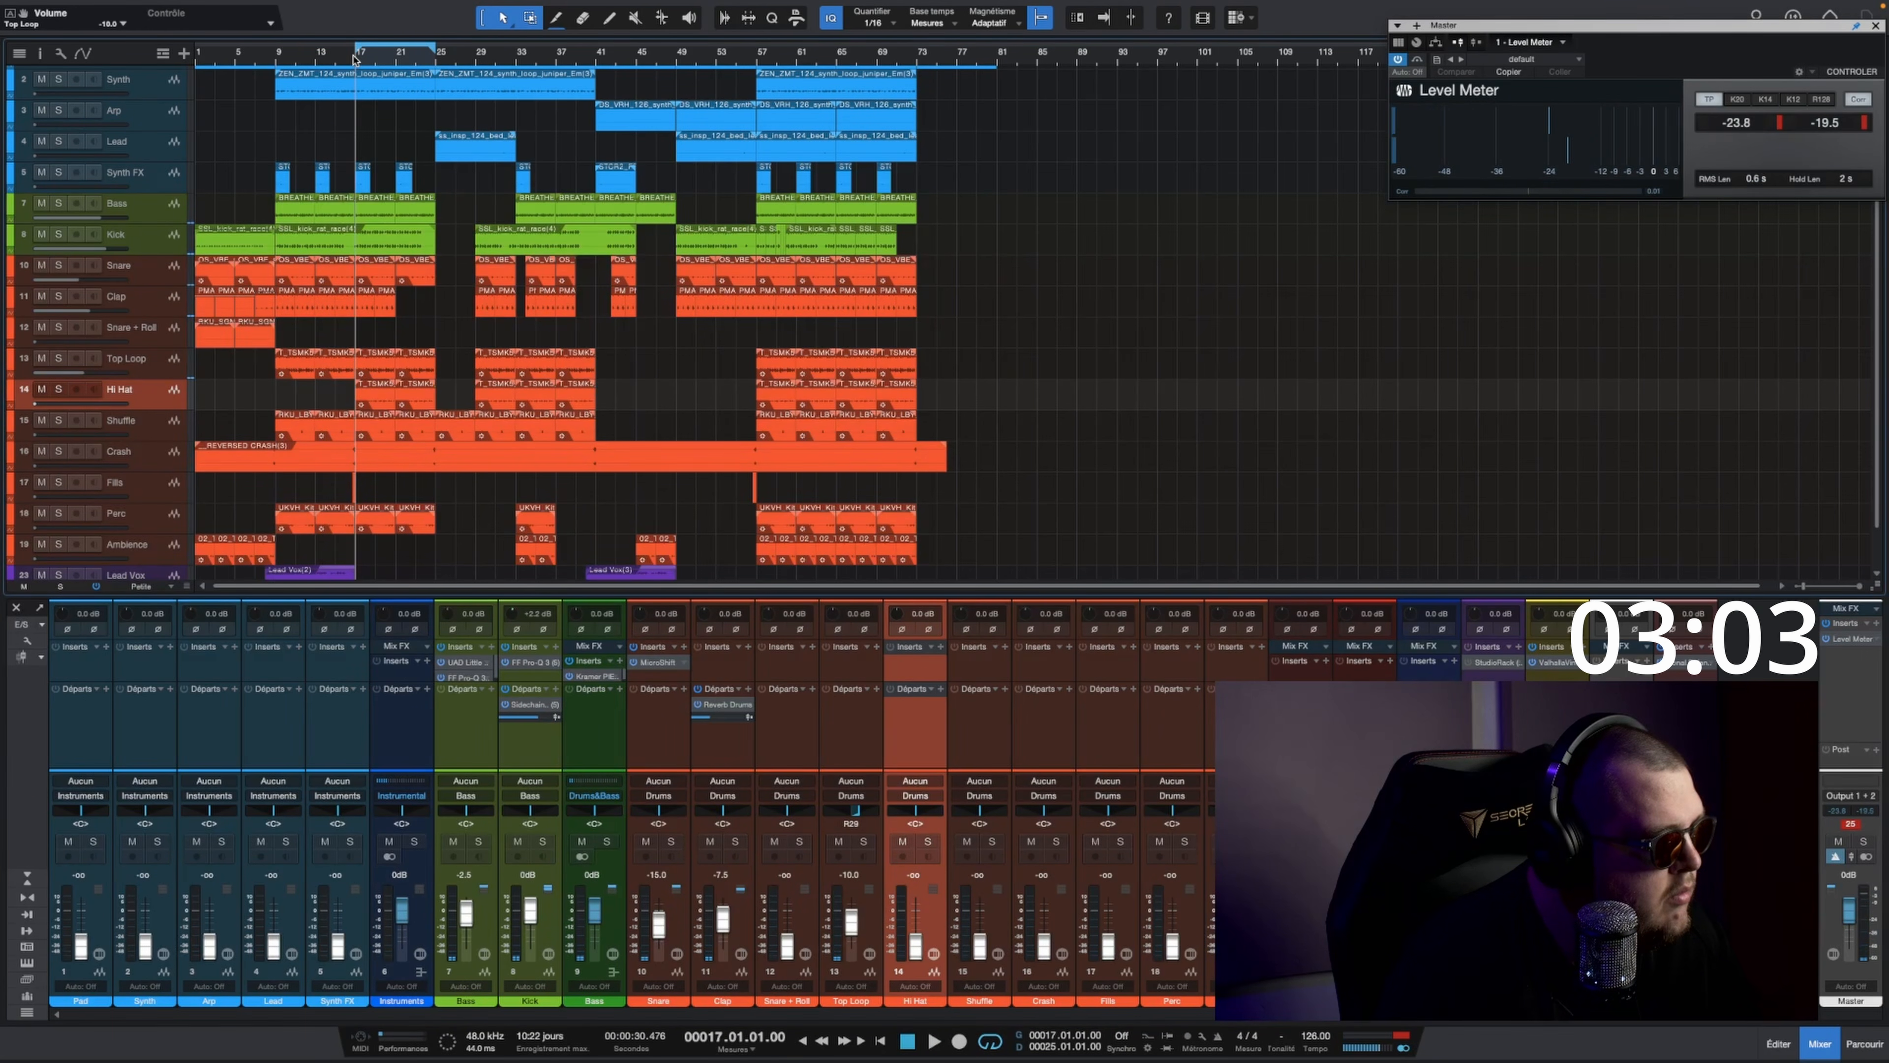
pyautogui.press('space')
# Step: Set the Hi Hat track's fader to about -5.8 dB and pan the track about halfway to the right
pyautogui.keyDown('super'); pyautogui.click(917, 897); pyautogui.keyUp('super')
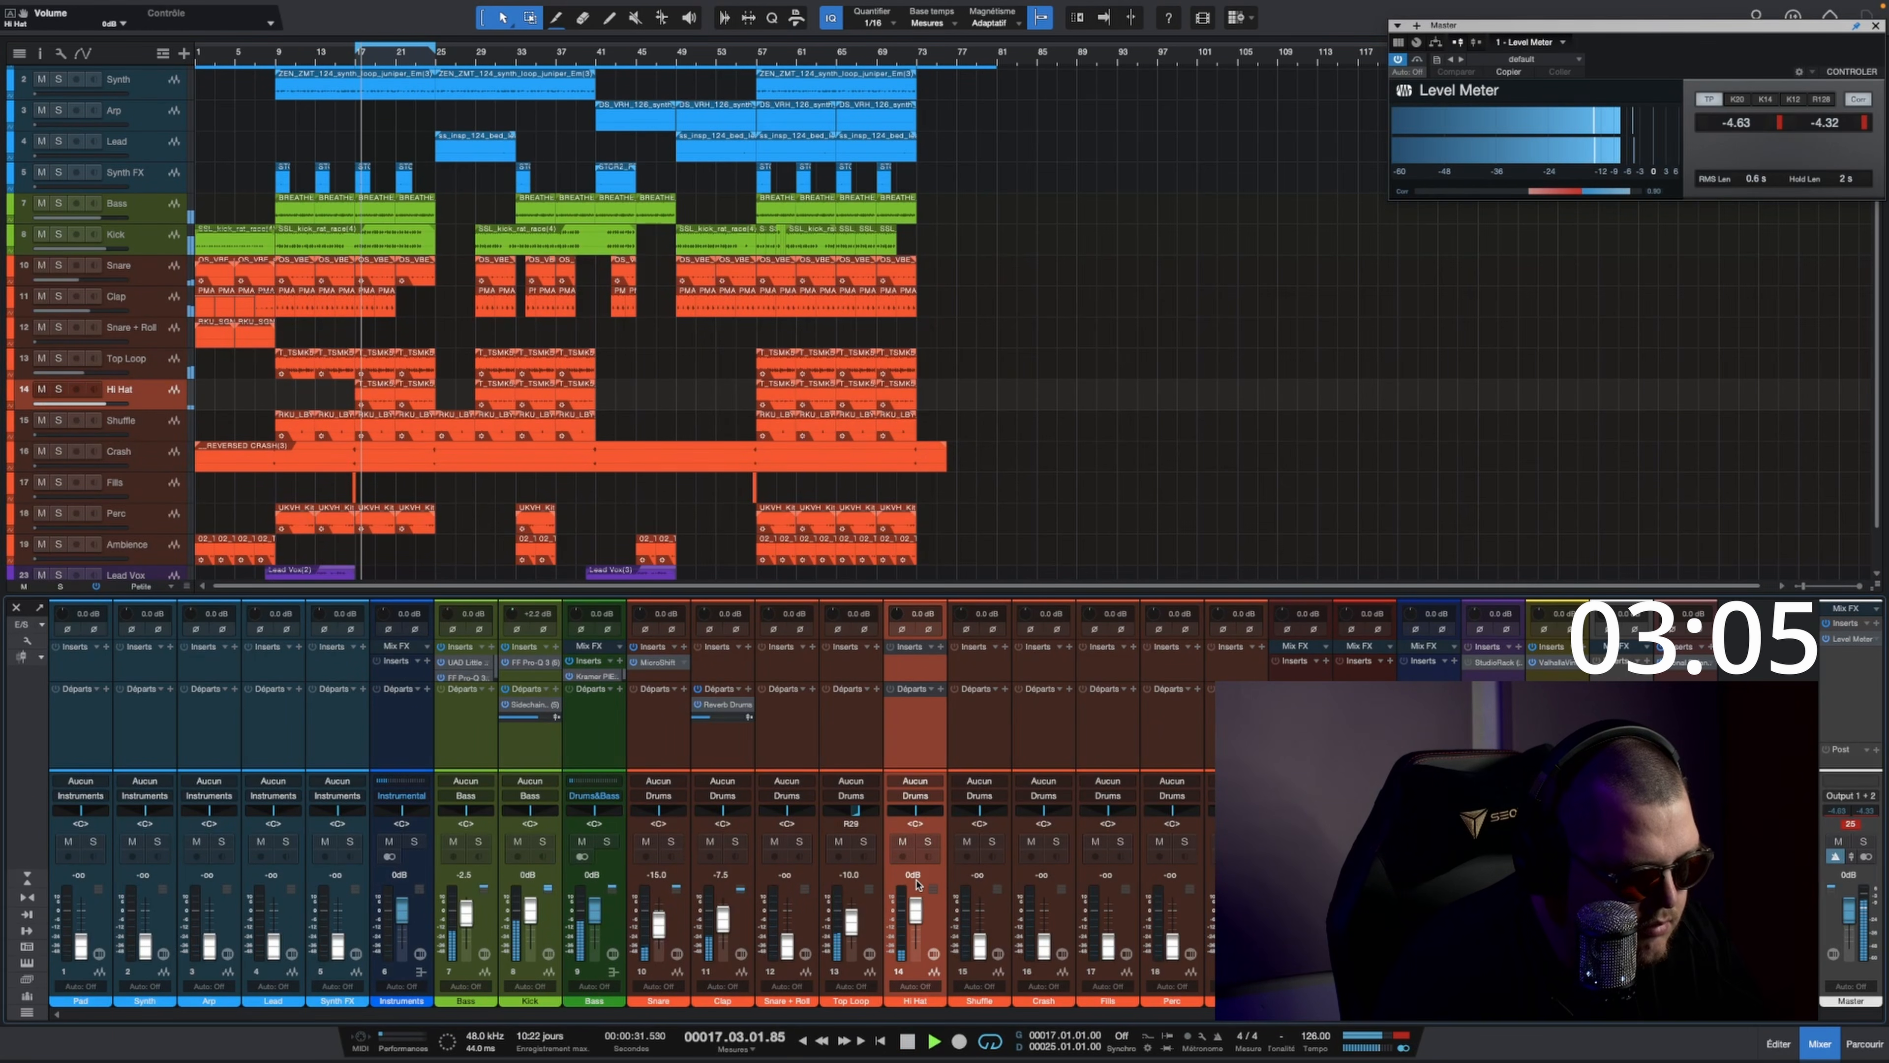
pyautogui.moveTo(919, 896); pyautogui.dragTo(919, 917)
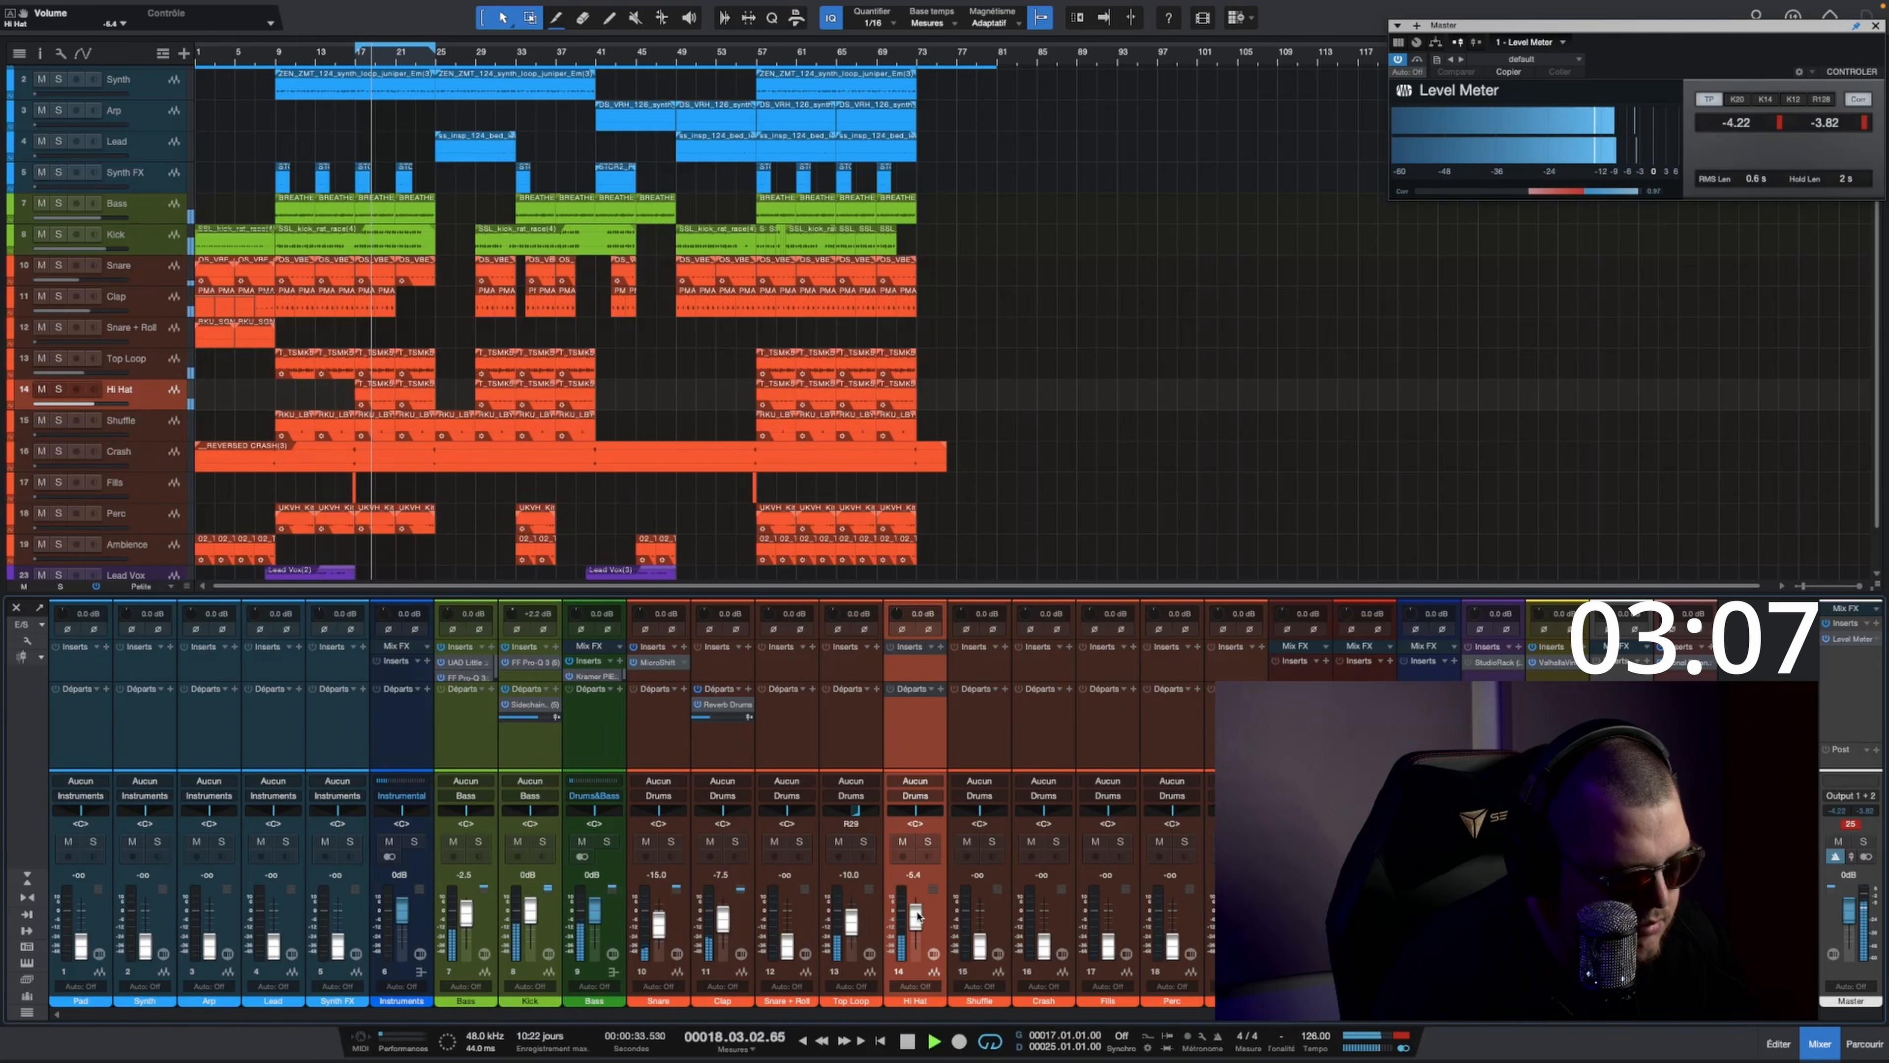
pyautogui.moveTo(916, 811); pyautogui.dragTo(928, 810)
pyautogui.moveTo(914, 922); pyautogui.dragTo(916, 925)
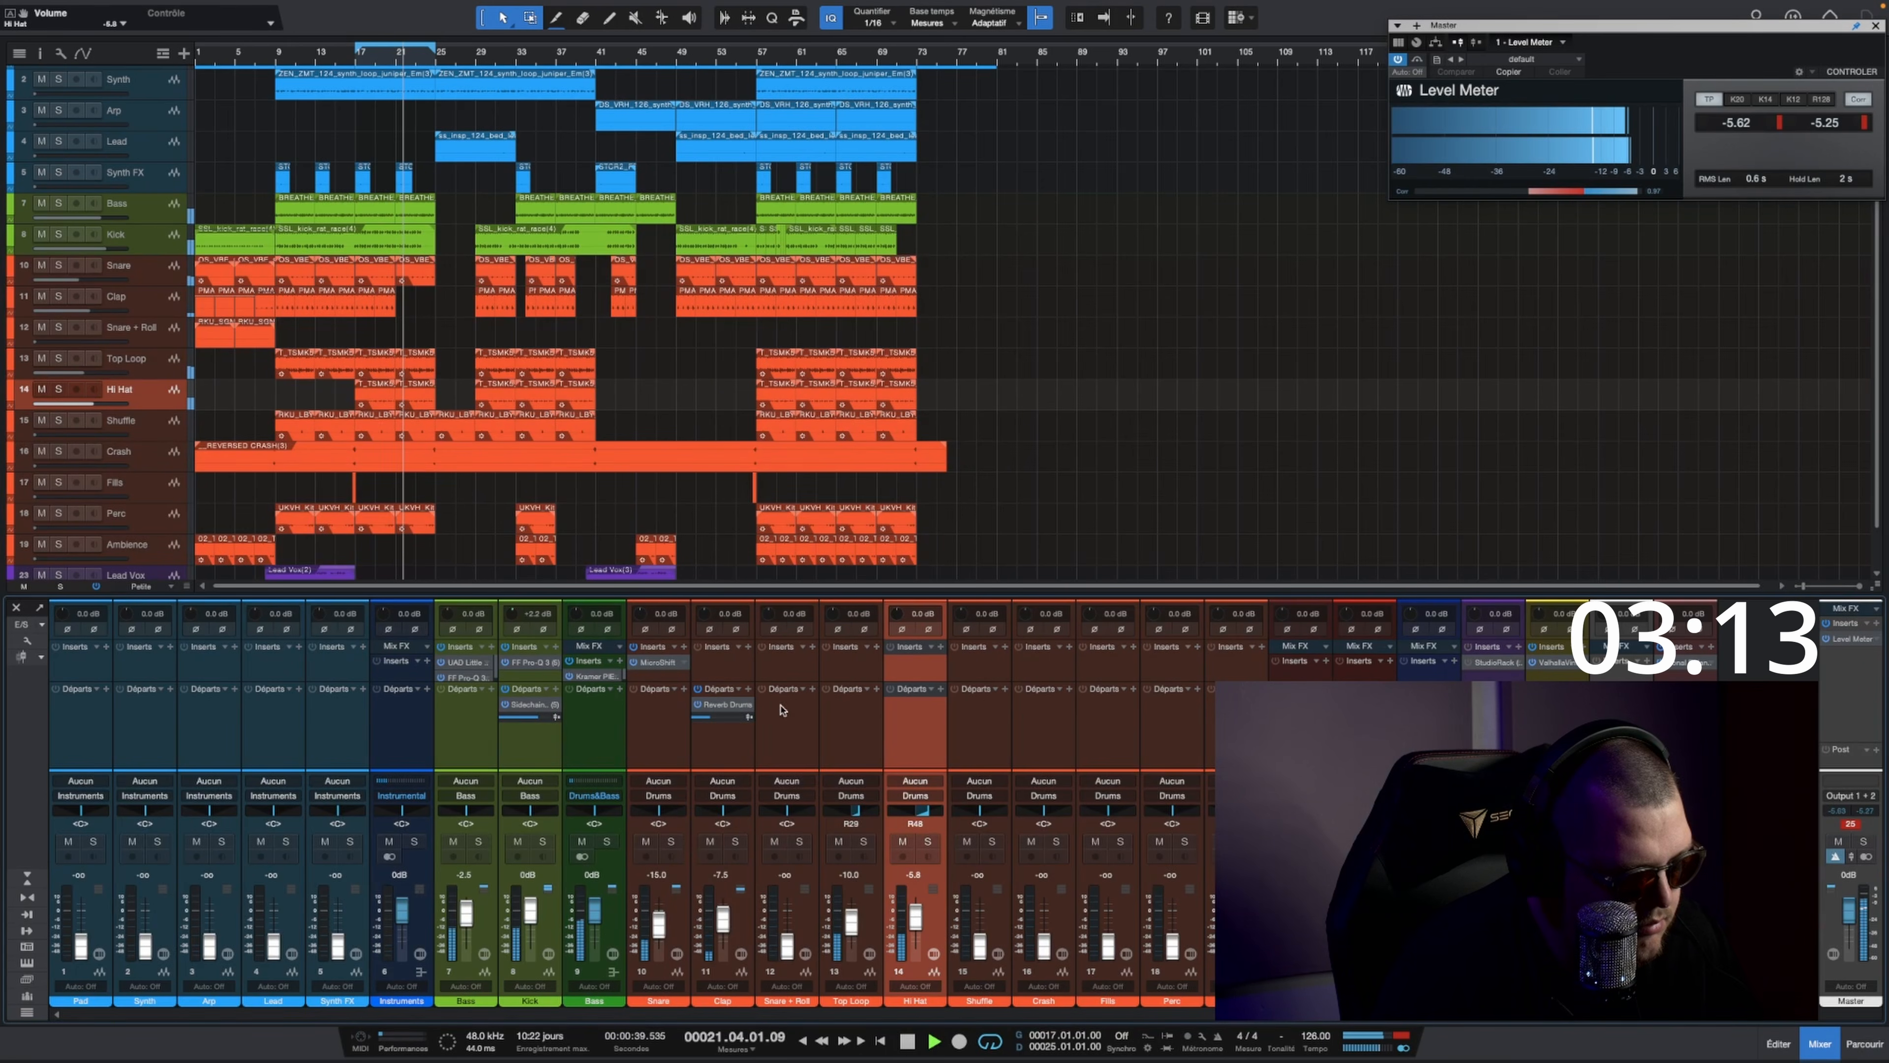
# Step: Add a Reverb Drums send to the Hi Hat track and lower its send level
pyautogui.moveTo(781, 711); pyautogui.dragTo(908, 717)
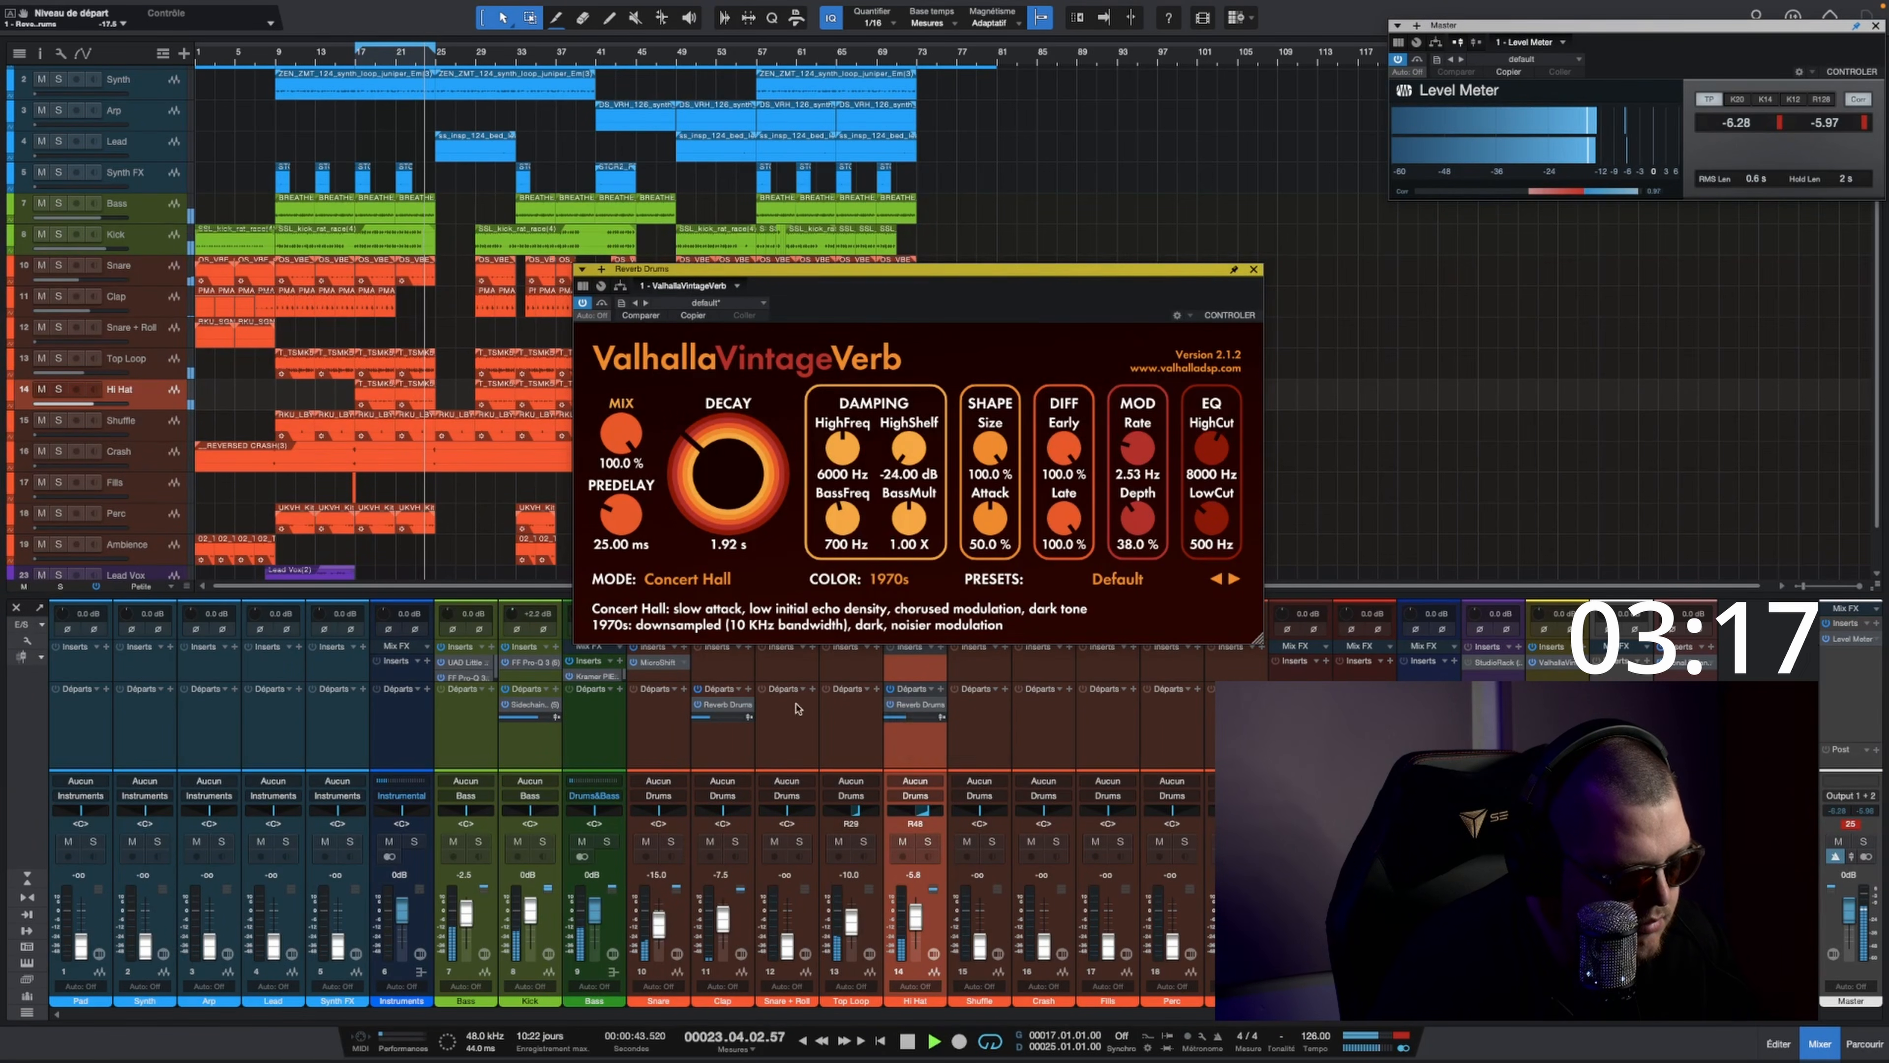
pyautogui.click(1254, 269)
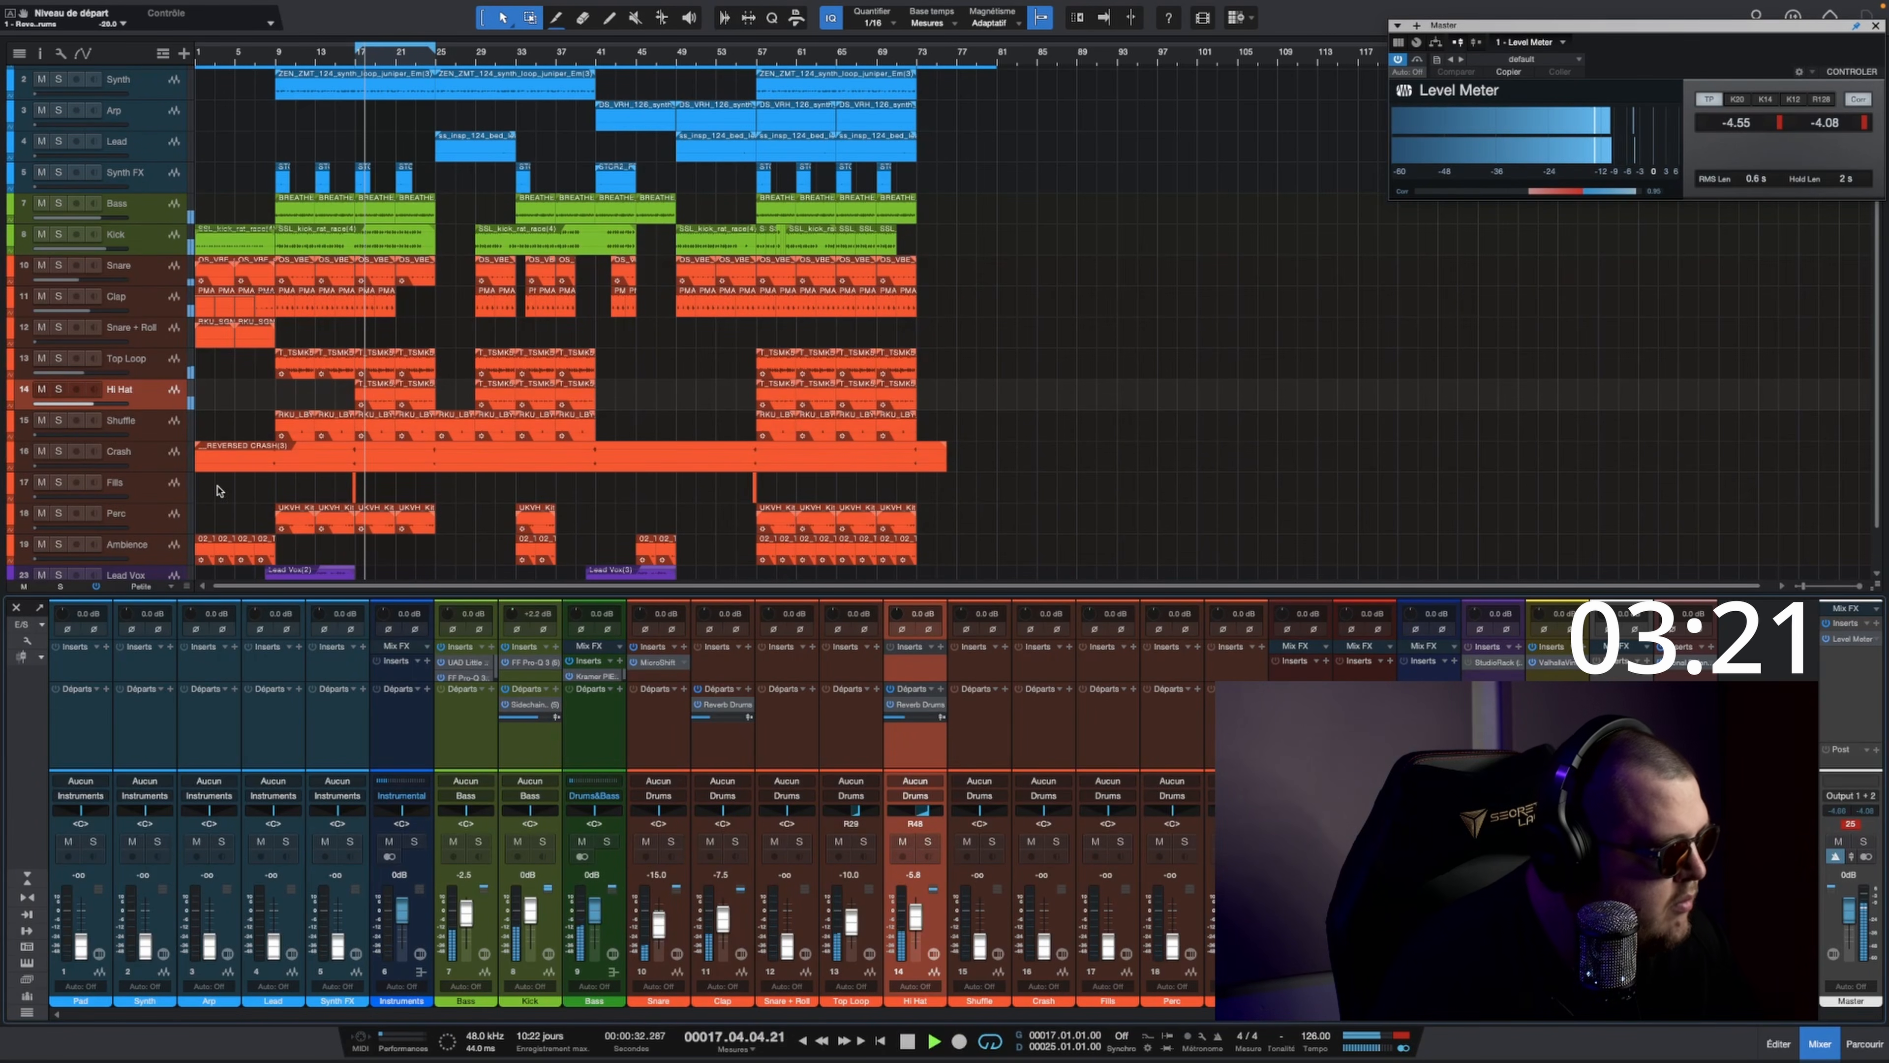
# Step: Set the Shuffle track's fader to about -6 dB
pyautogui.click(151, 429)
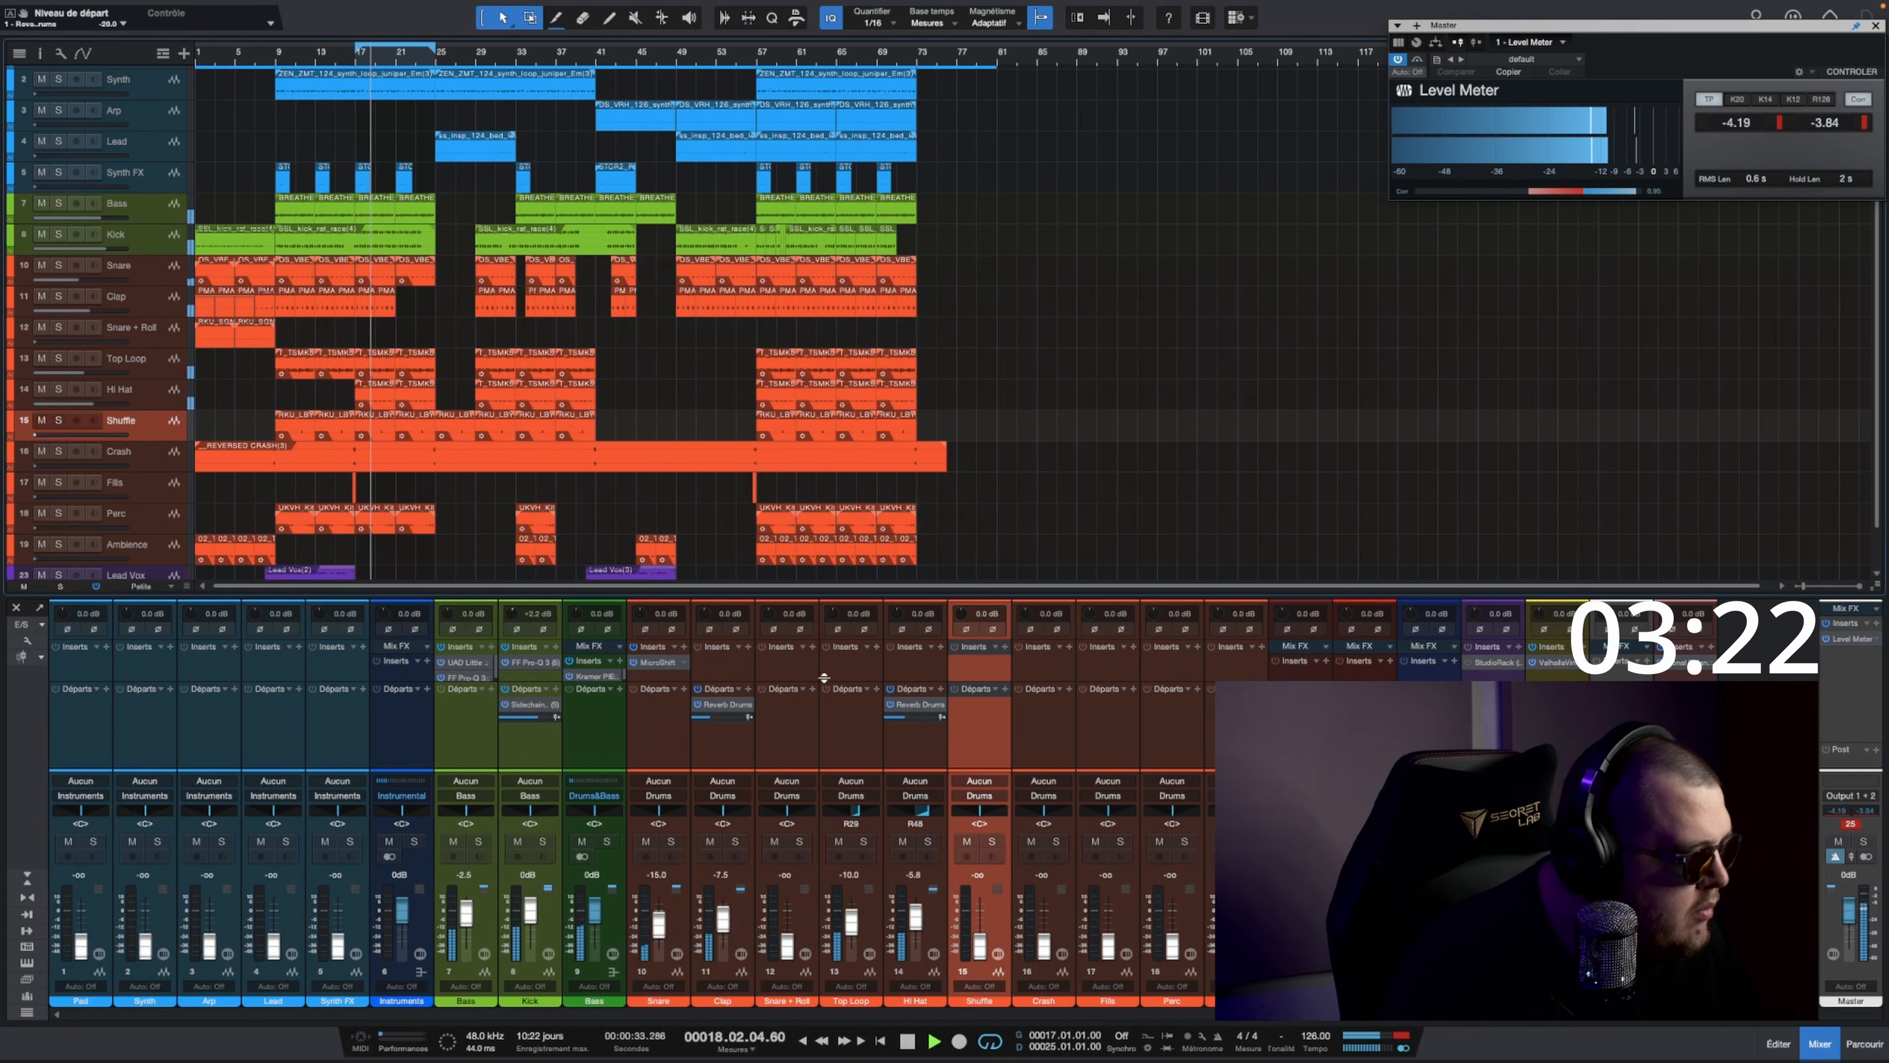
pyautogui.keyDown('alt'); pyautogui.click(977, 880); pyautogui.keyUp('alt')
pyautogui.moveTo(979, 893); pyautogui.dragTo(981, 914)
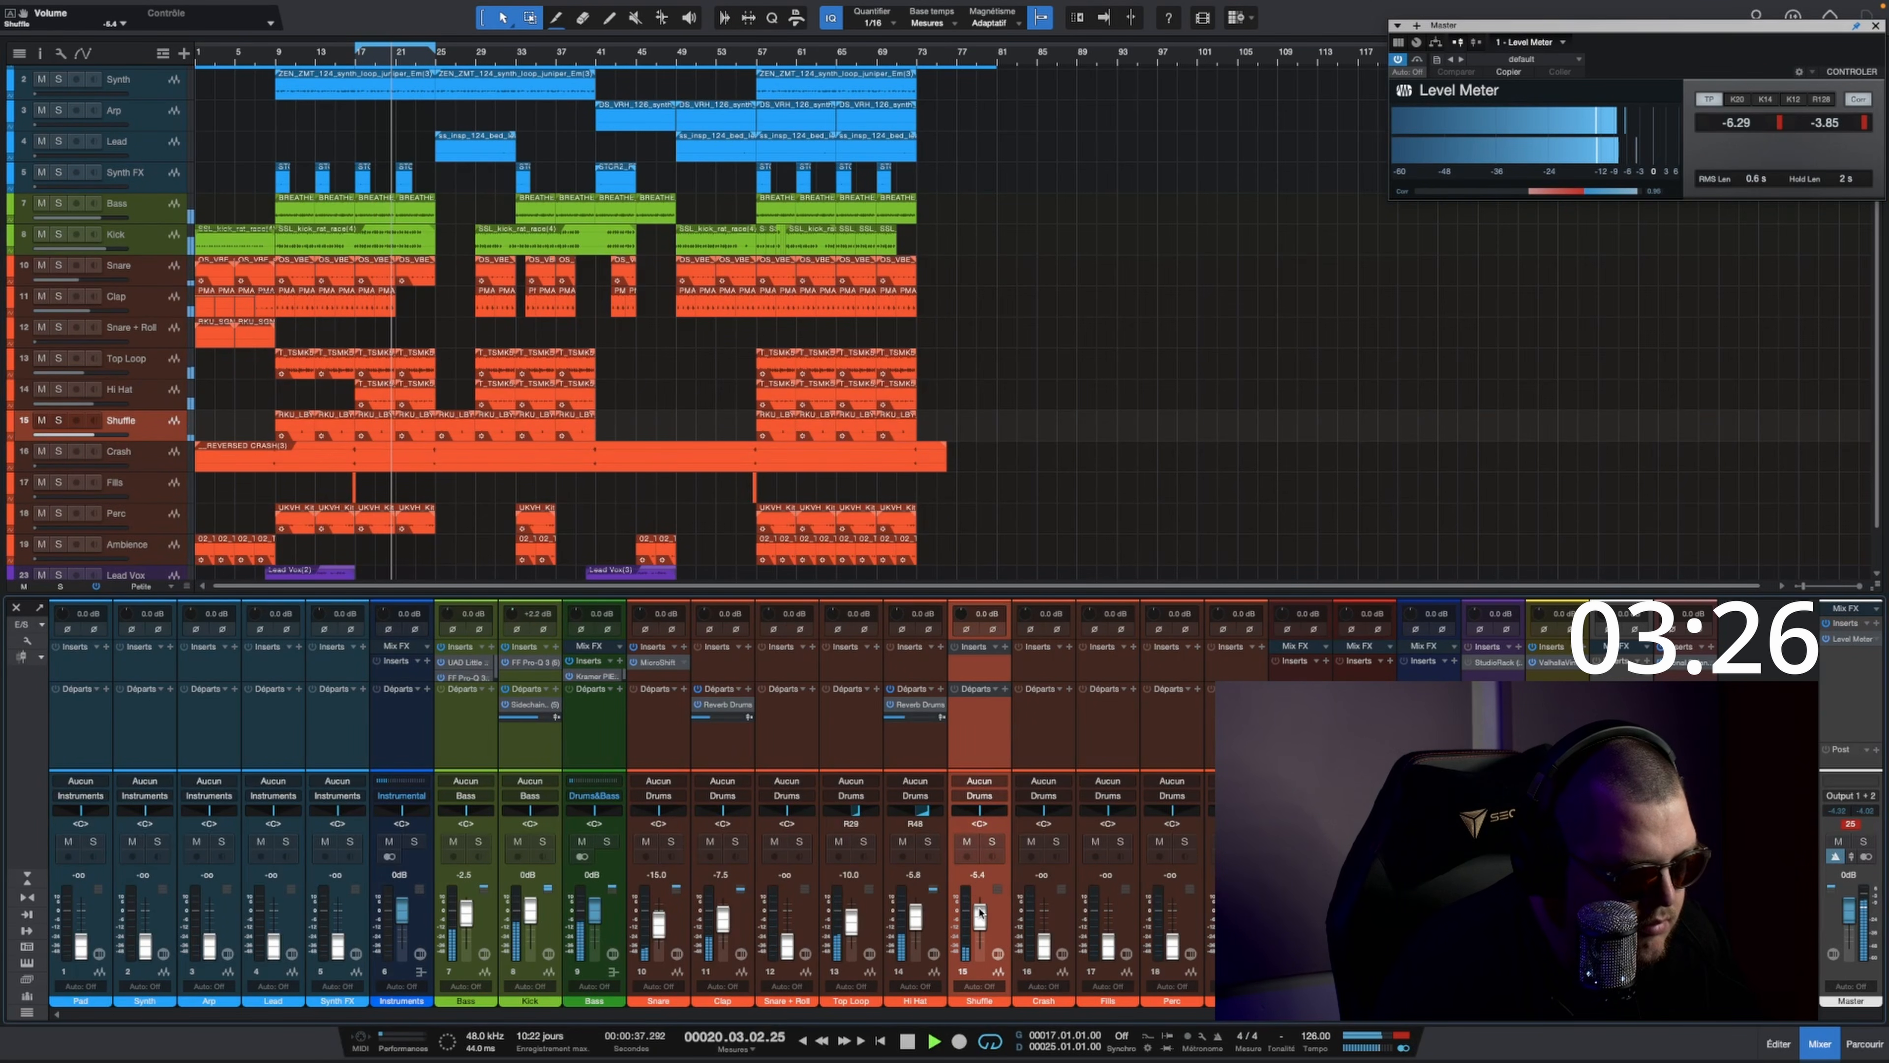
pyautogui.click(1005, 646)
pyautogui.write('pla')
pyautogui.click(1050, 248)
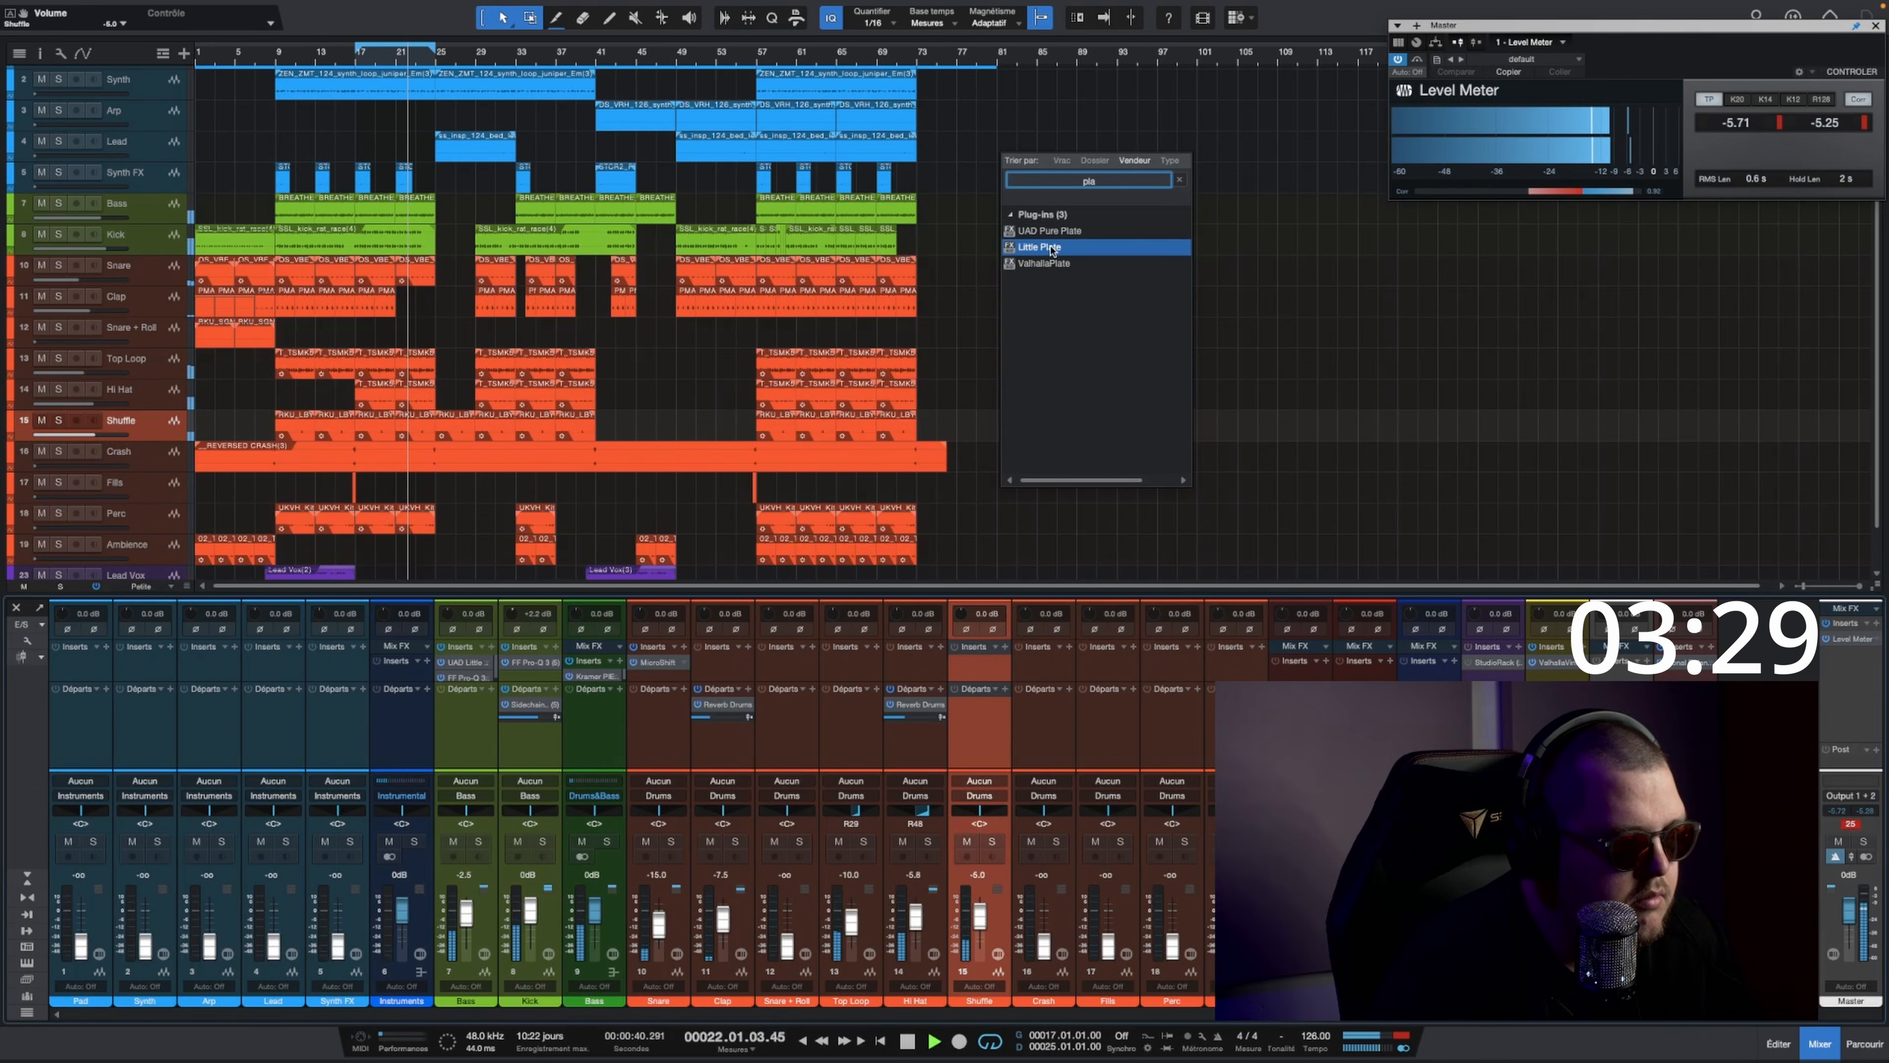
pyautogui.click(483, 482)
# Step: Select the Crash track, turn looping off and place the playhead just before bar 17, at 16.3
pyautogui.press('space')
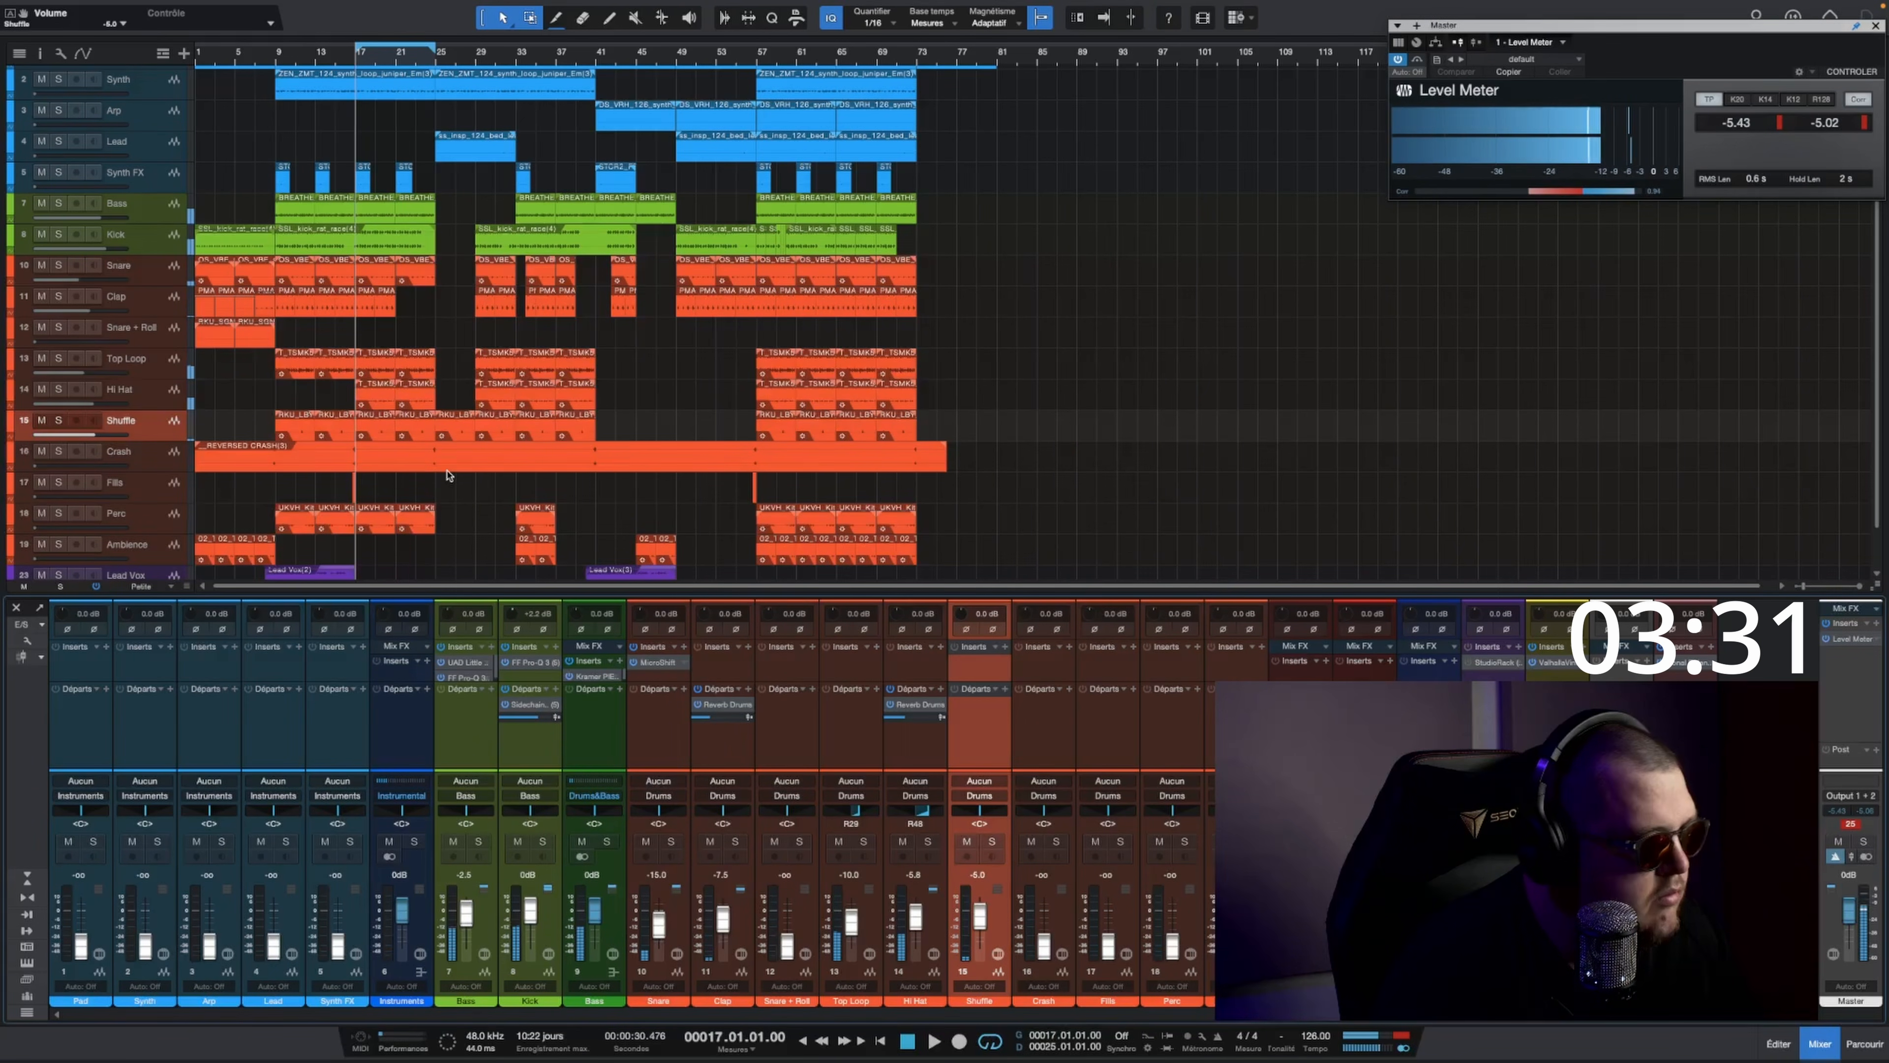
pyautogui.press('space')
pyautogui.click(153, 458)
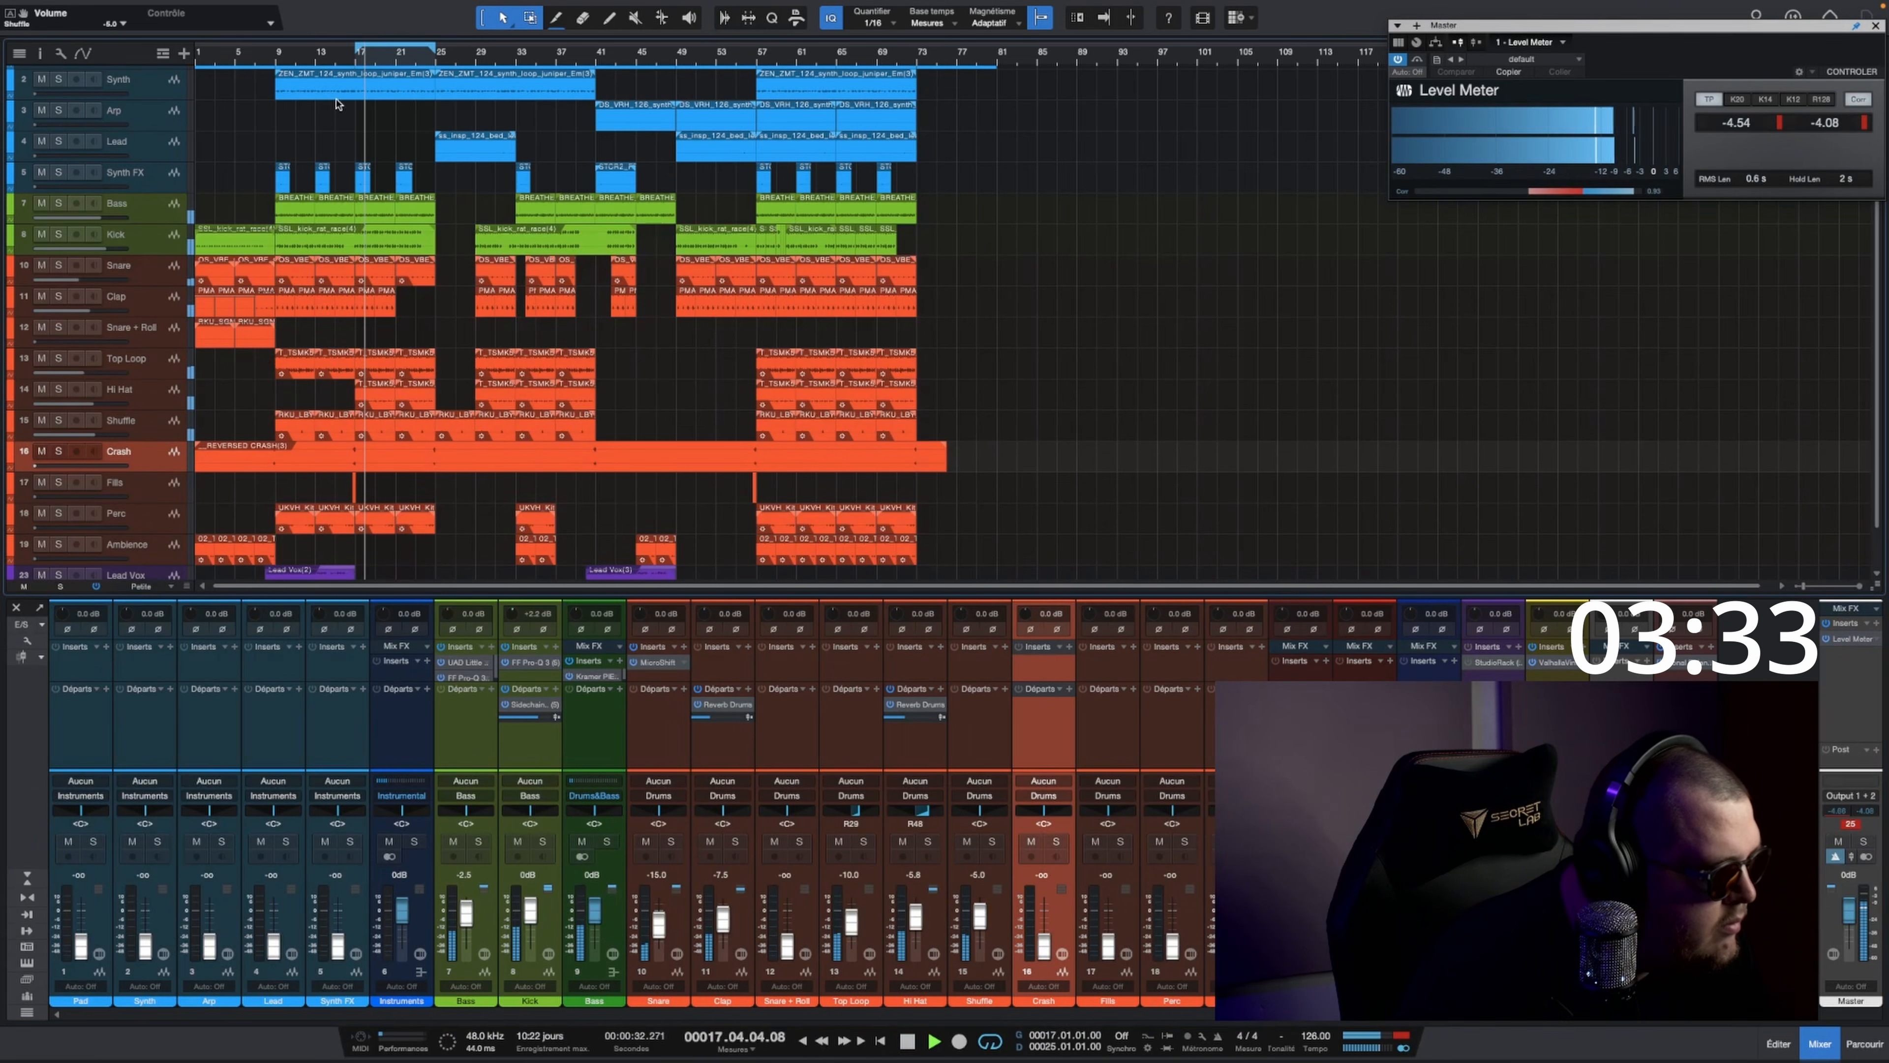
pyautogui.scroll(4, 338, 104)
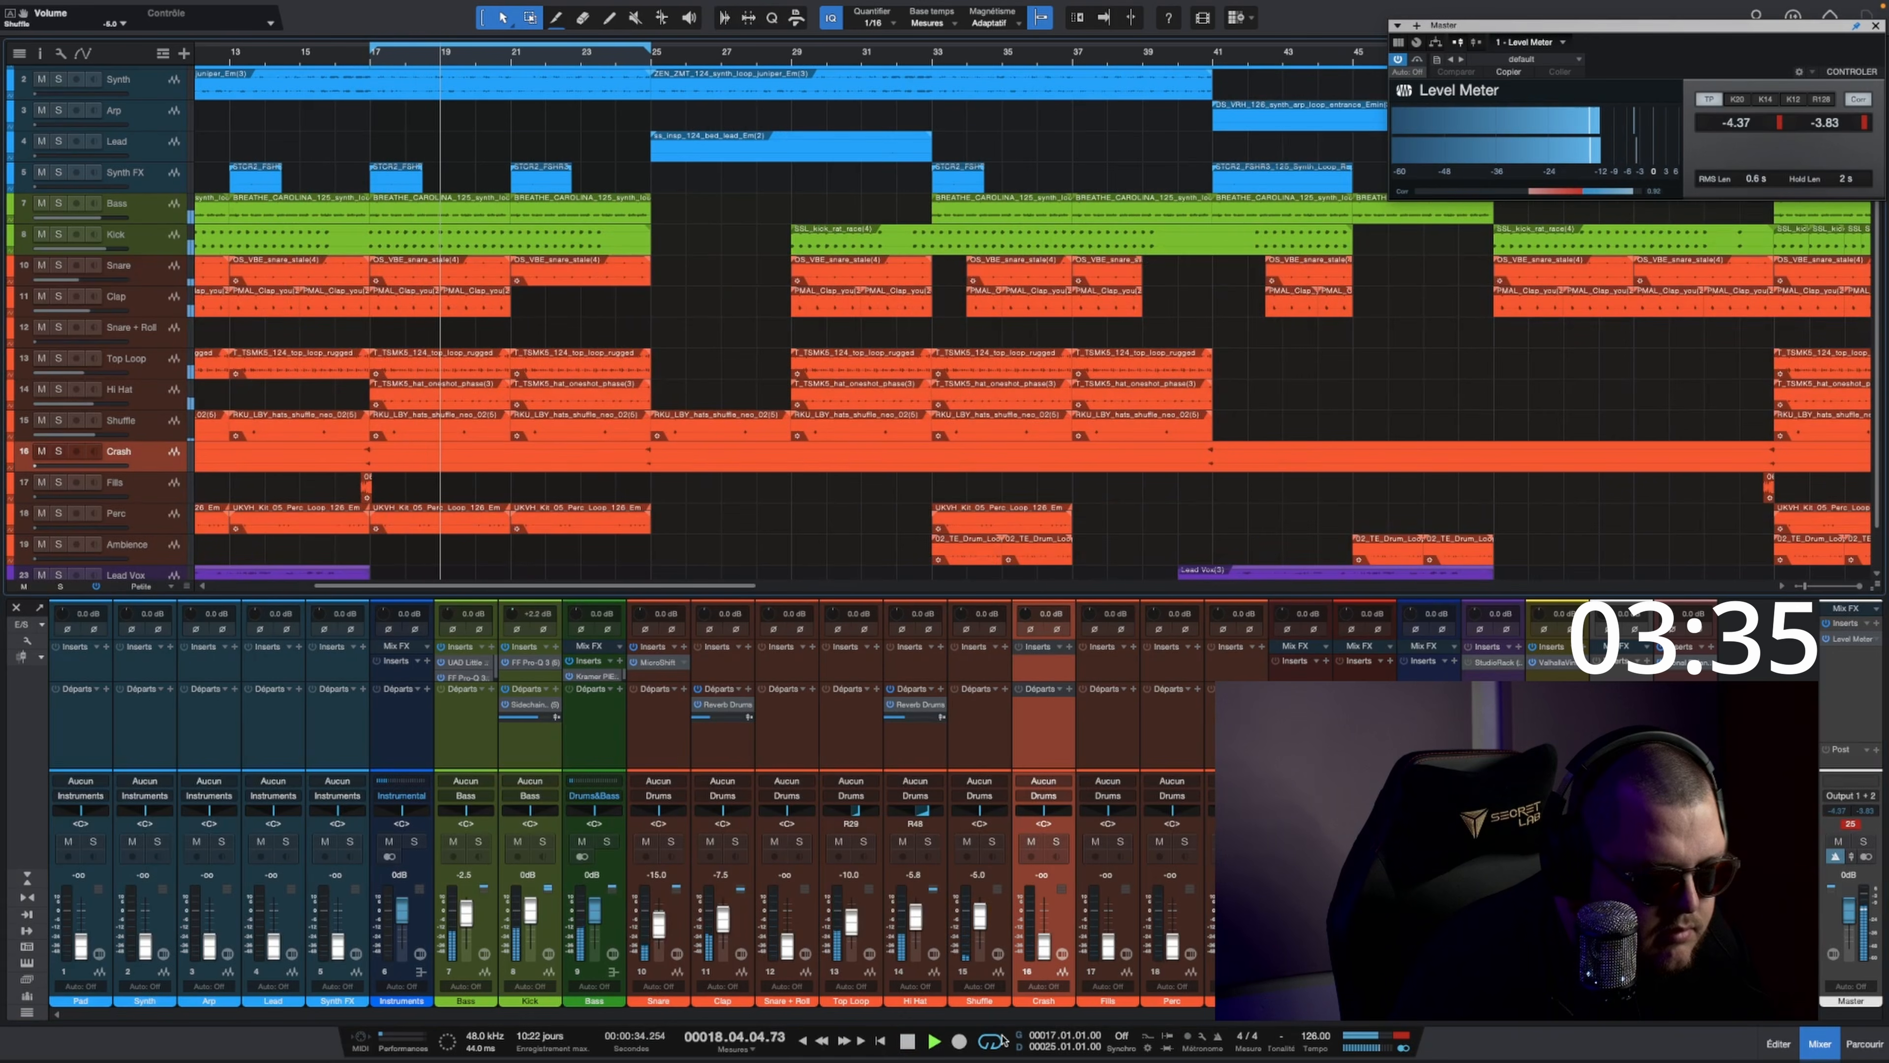
pyautogui.press('space')
pyautogui.click(355, 59)
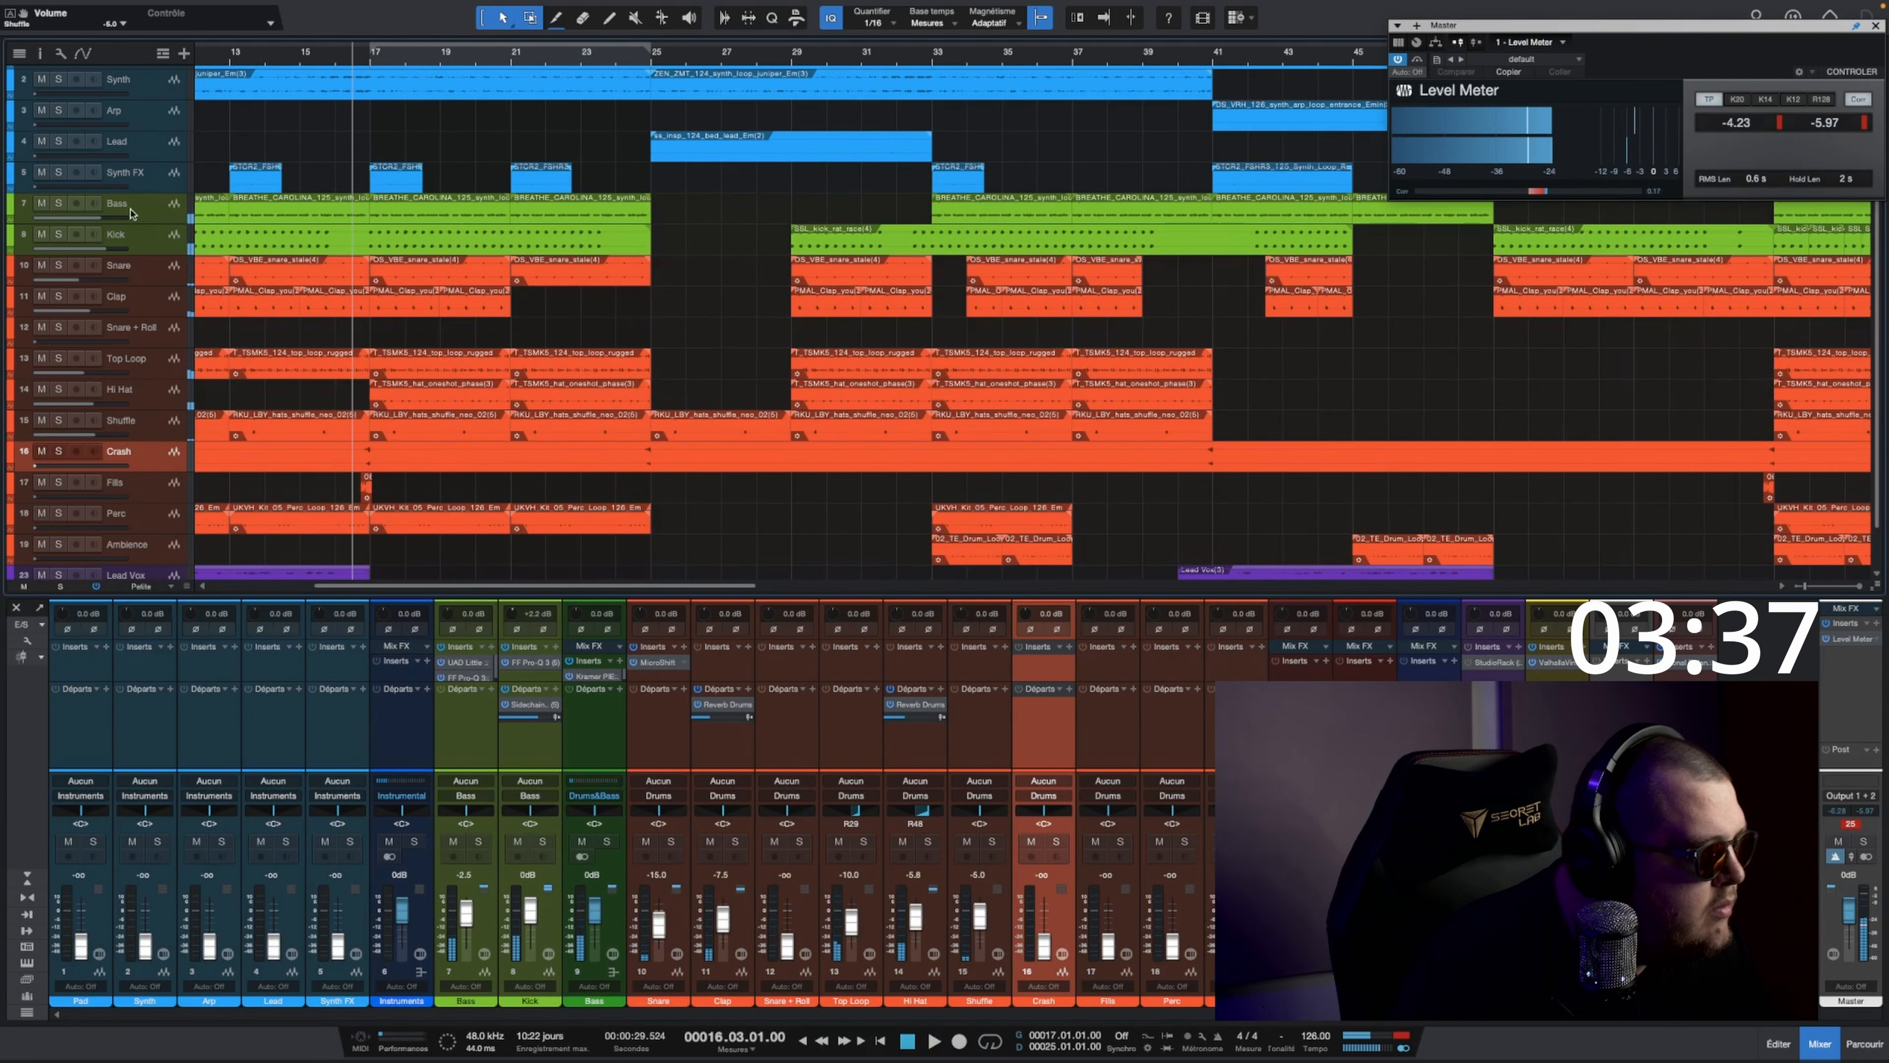
# Step: Set the Crash track's fader to about -12.5 dB while playing into bar 17
pyautogui.press('space')
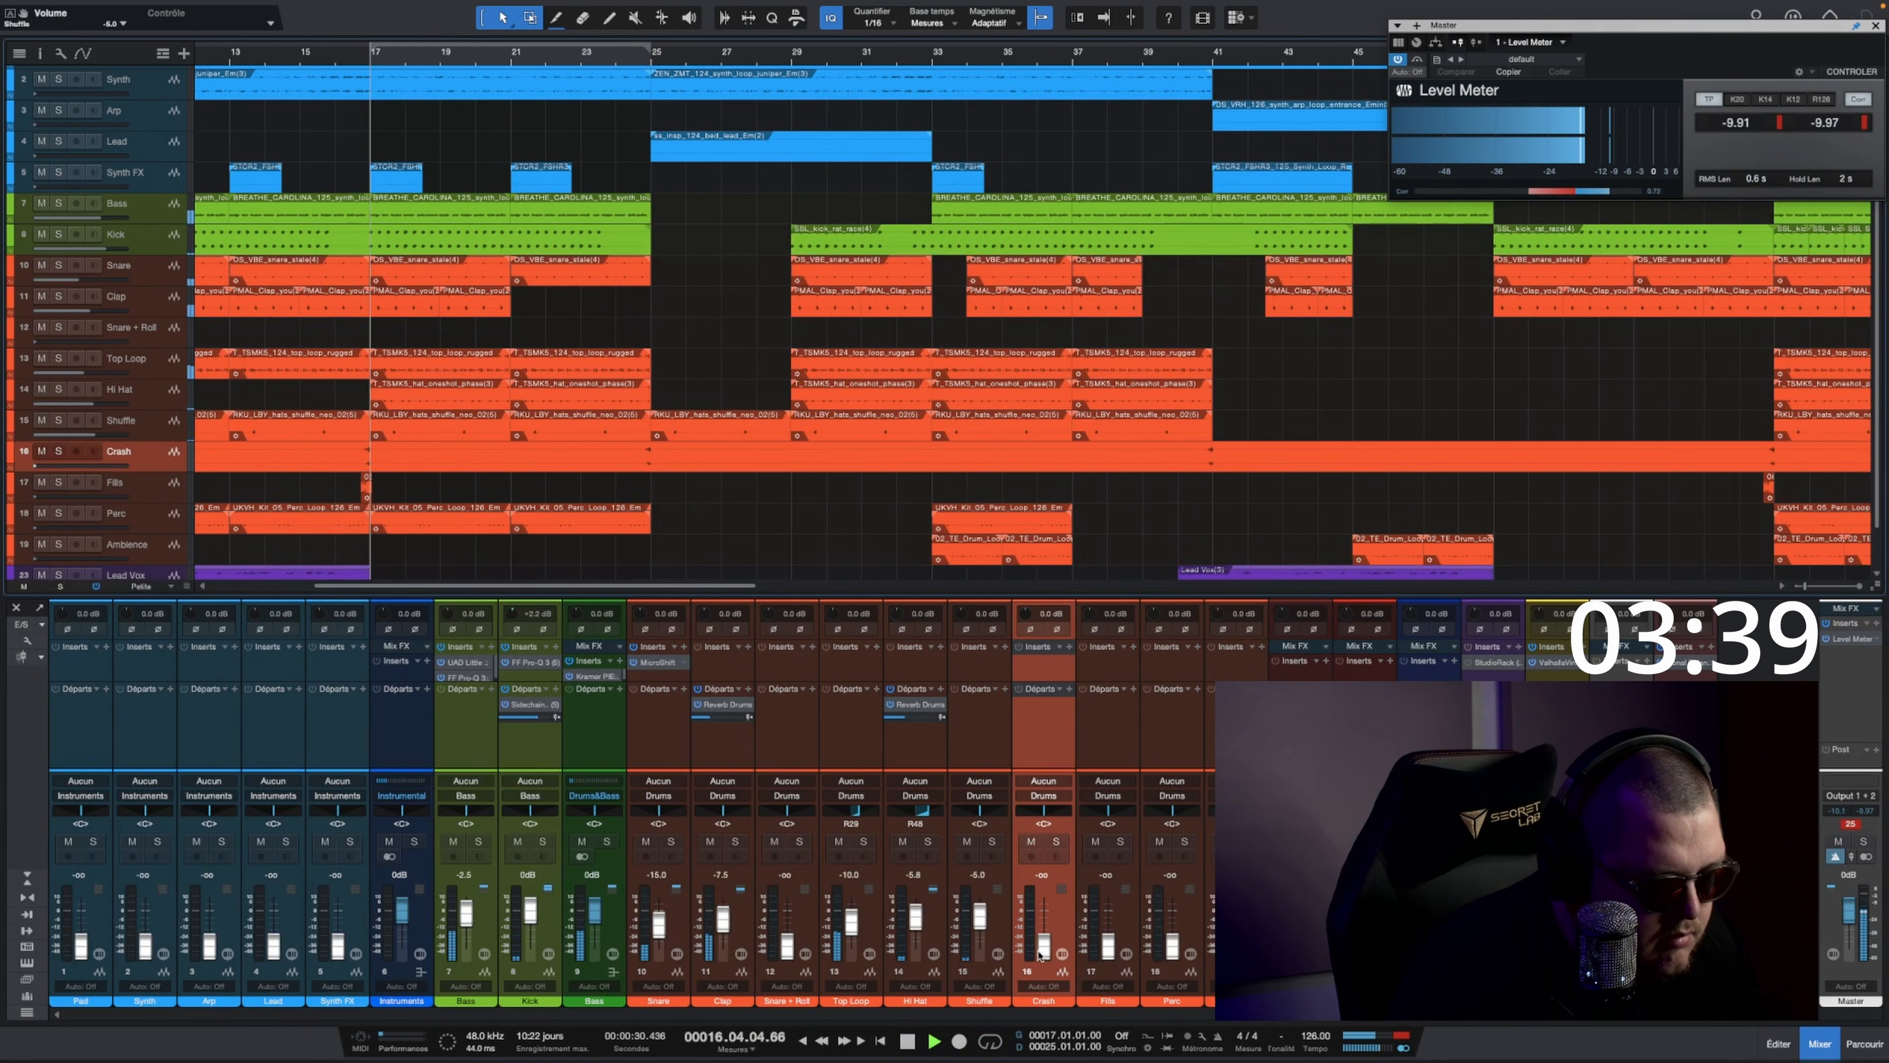
pyautogui.moveTo(1045, 951); pyautogui.dragTo(1045, 928)
pyautogui.press('space')
pyautogui.press('space')
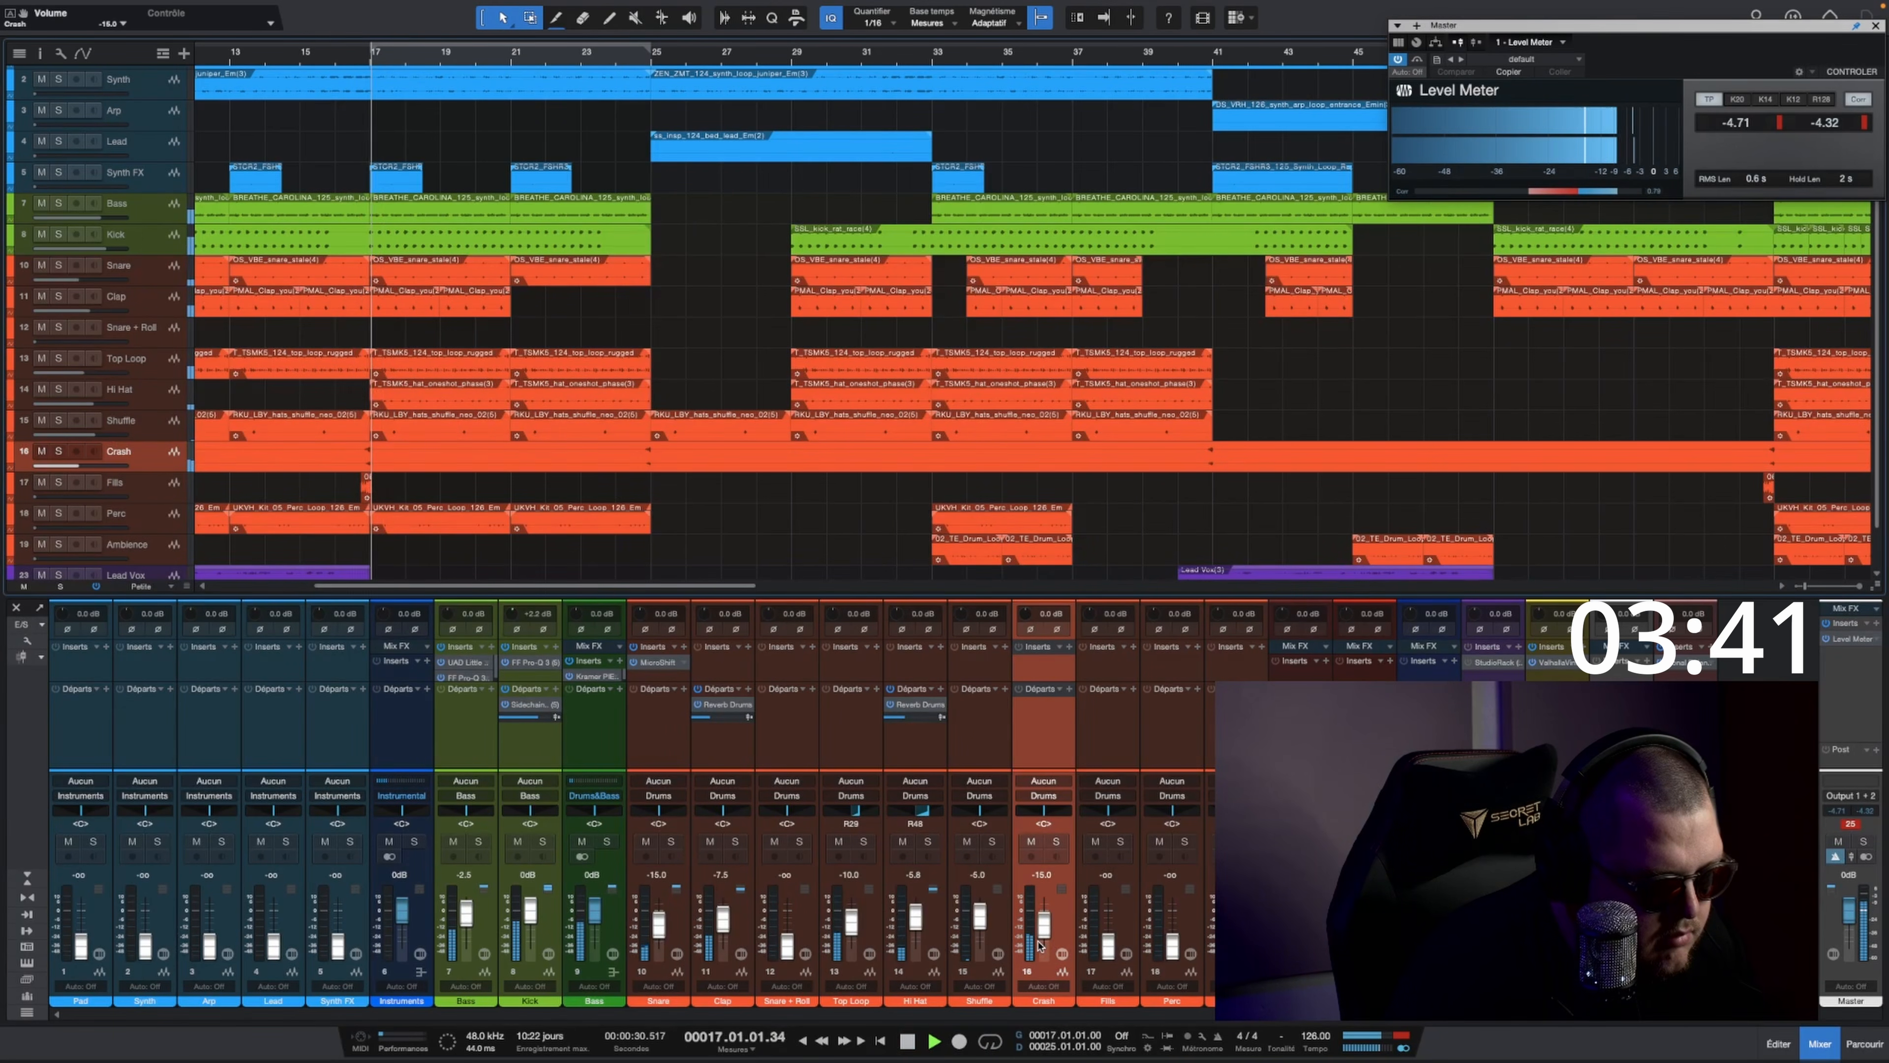
# Step: Select the Fills track, audition it at 0 dB and lower its fader to about -15 dB
pyautogui.press('space')
pyautogui.press('space')
pyautogui.click(157, 485)
pyautogui.press('space')
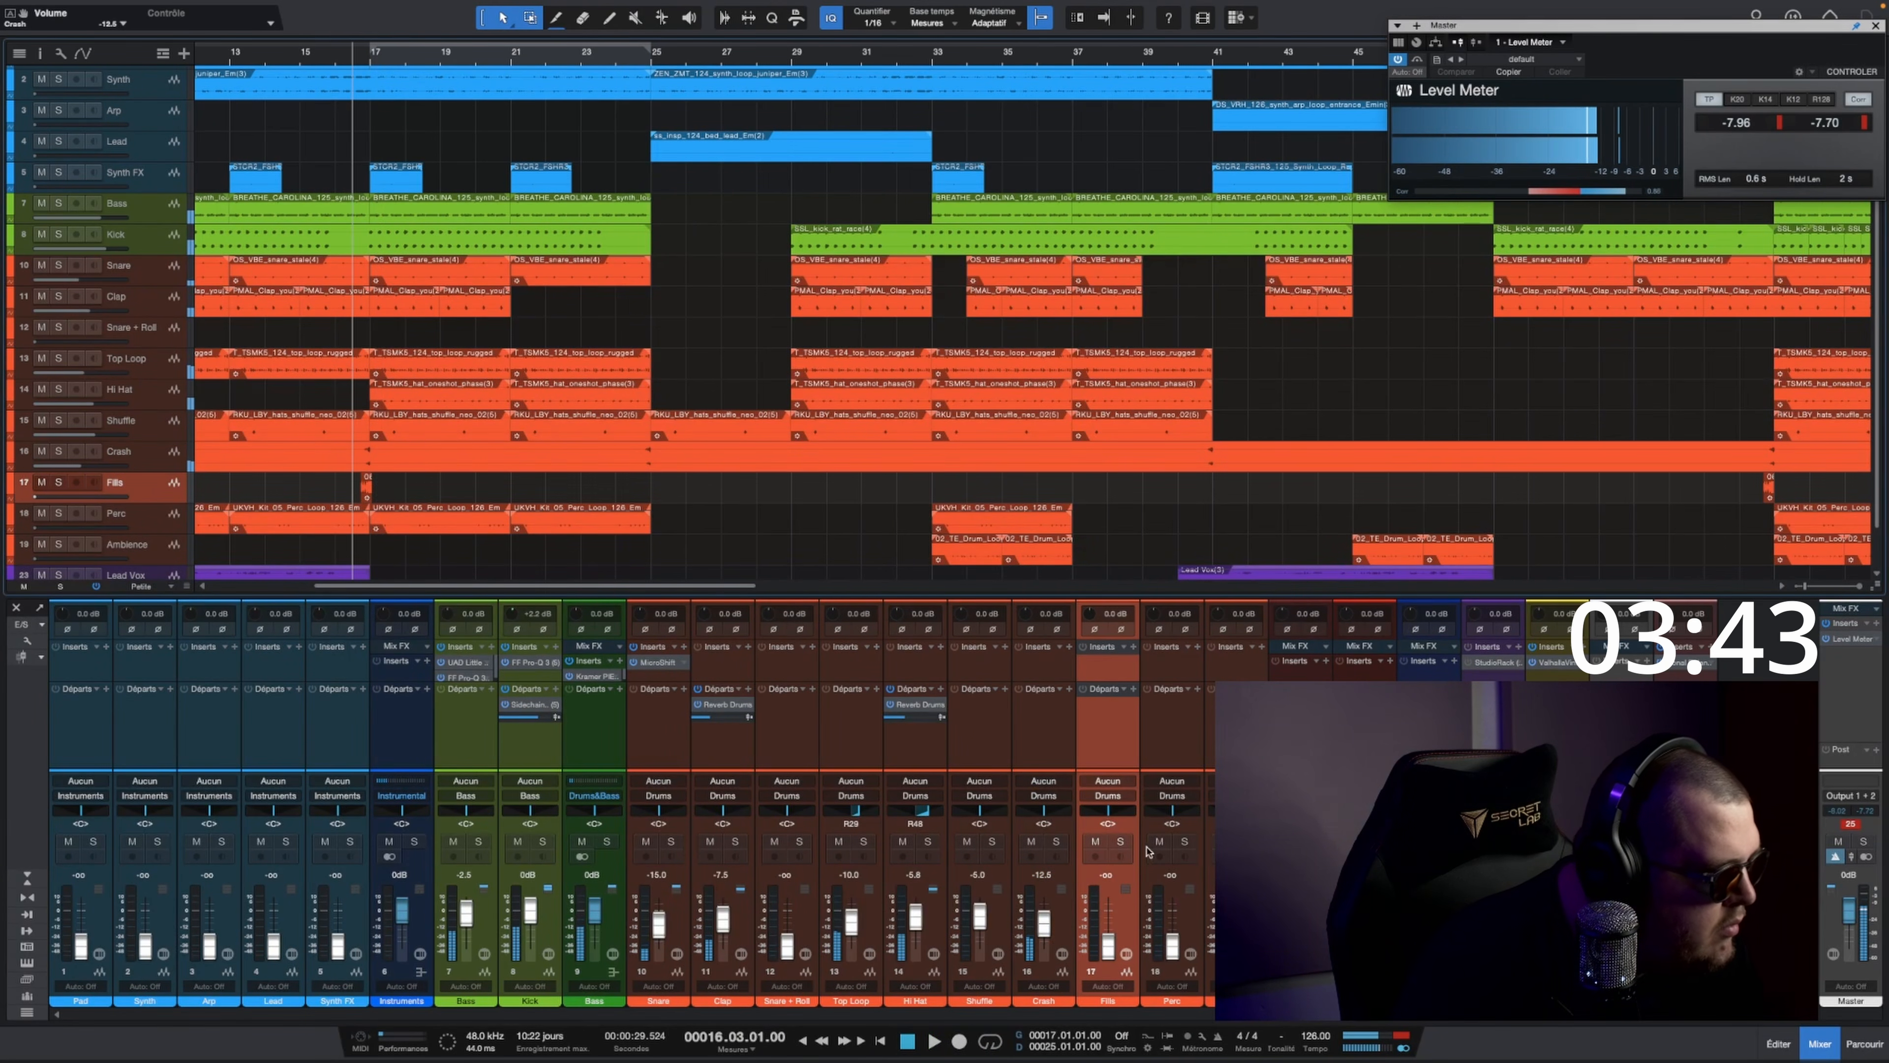
pyautogui.click(1105, 876)
pyautogui.write('0')
pyautogui.press('Return')
pyautogui.press('space')
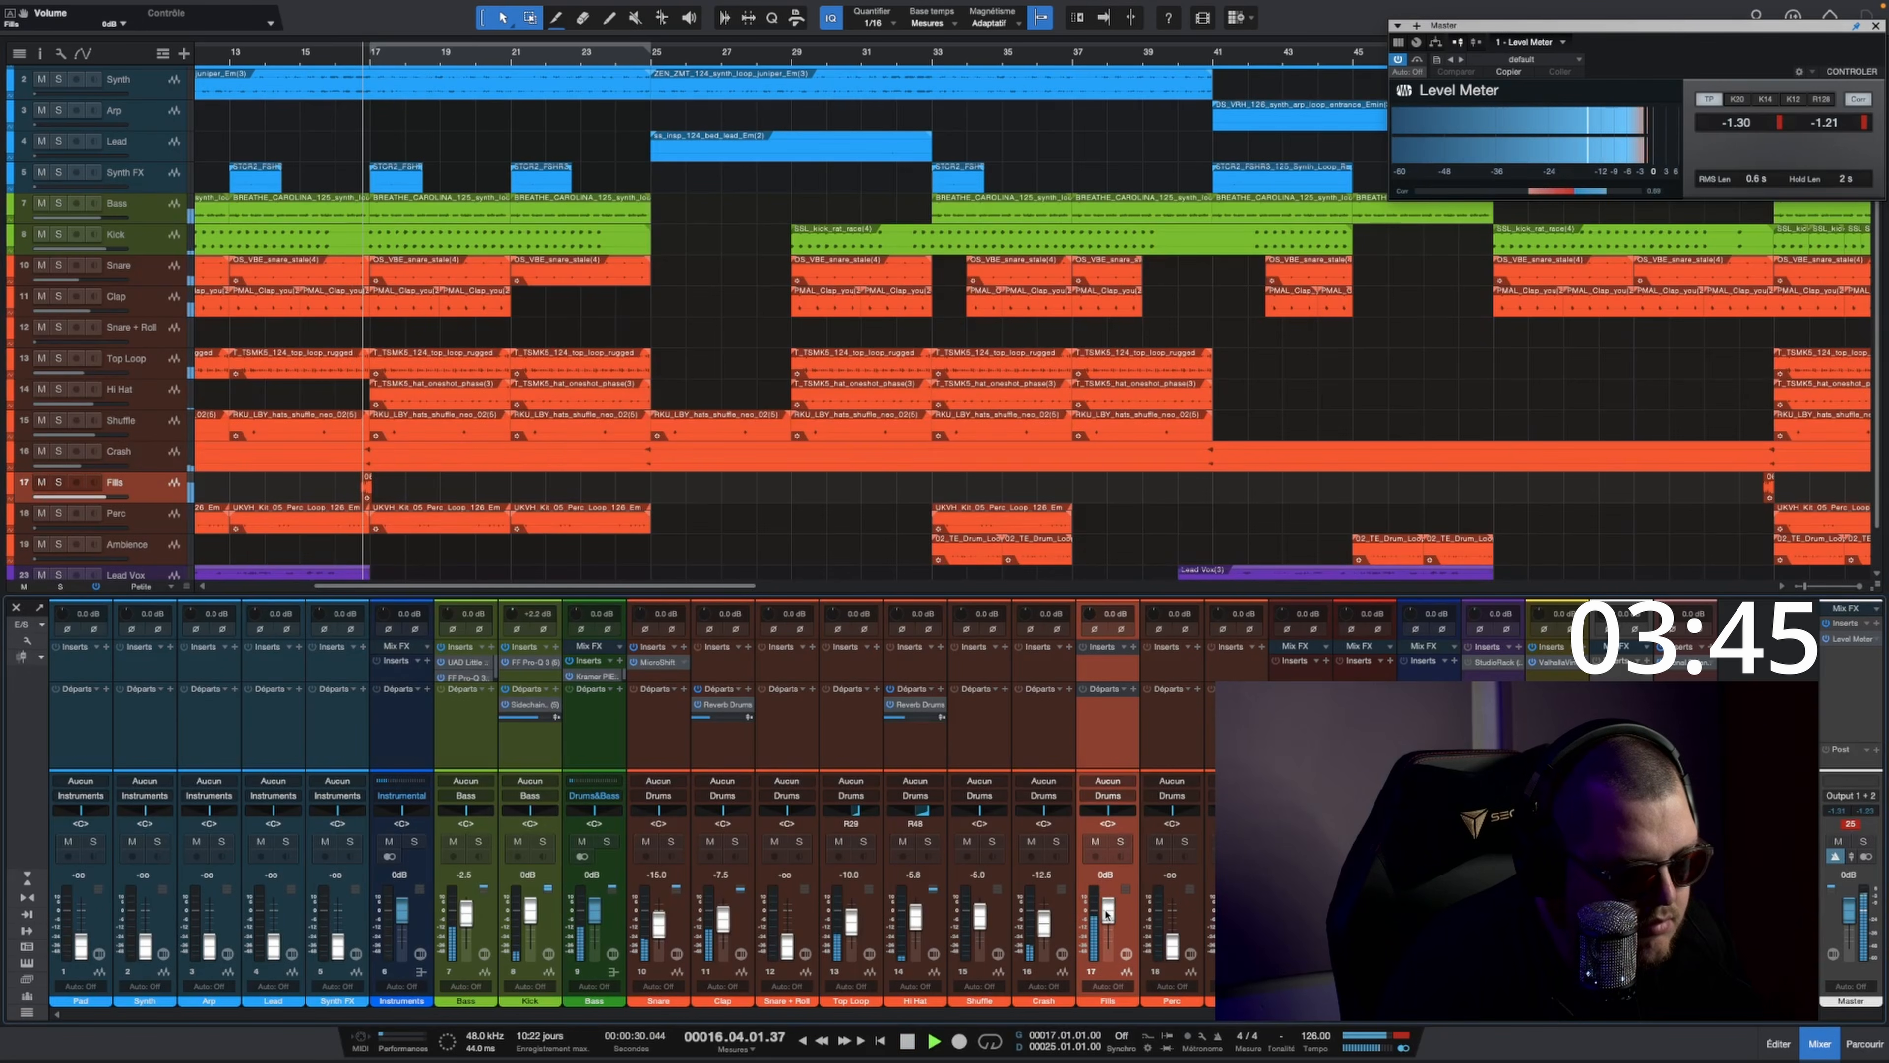
pyautogui.press('space')
pyautogui.moveTo(1107, 918); pyautogui.dragTo(1107, 921)
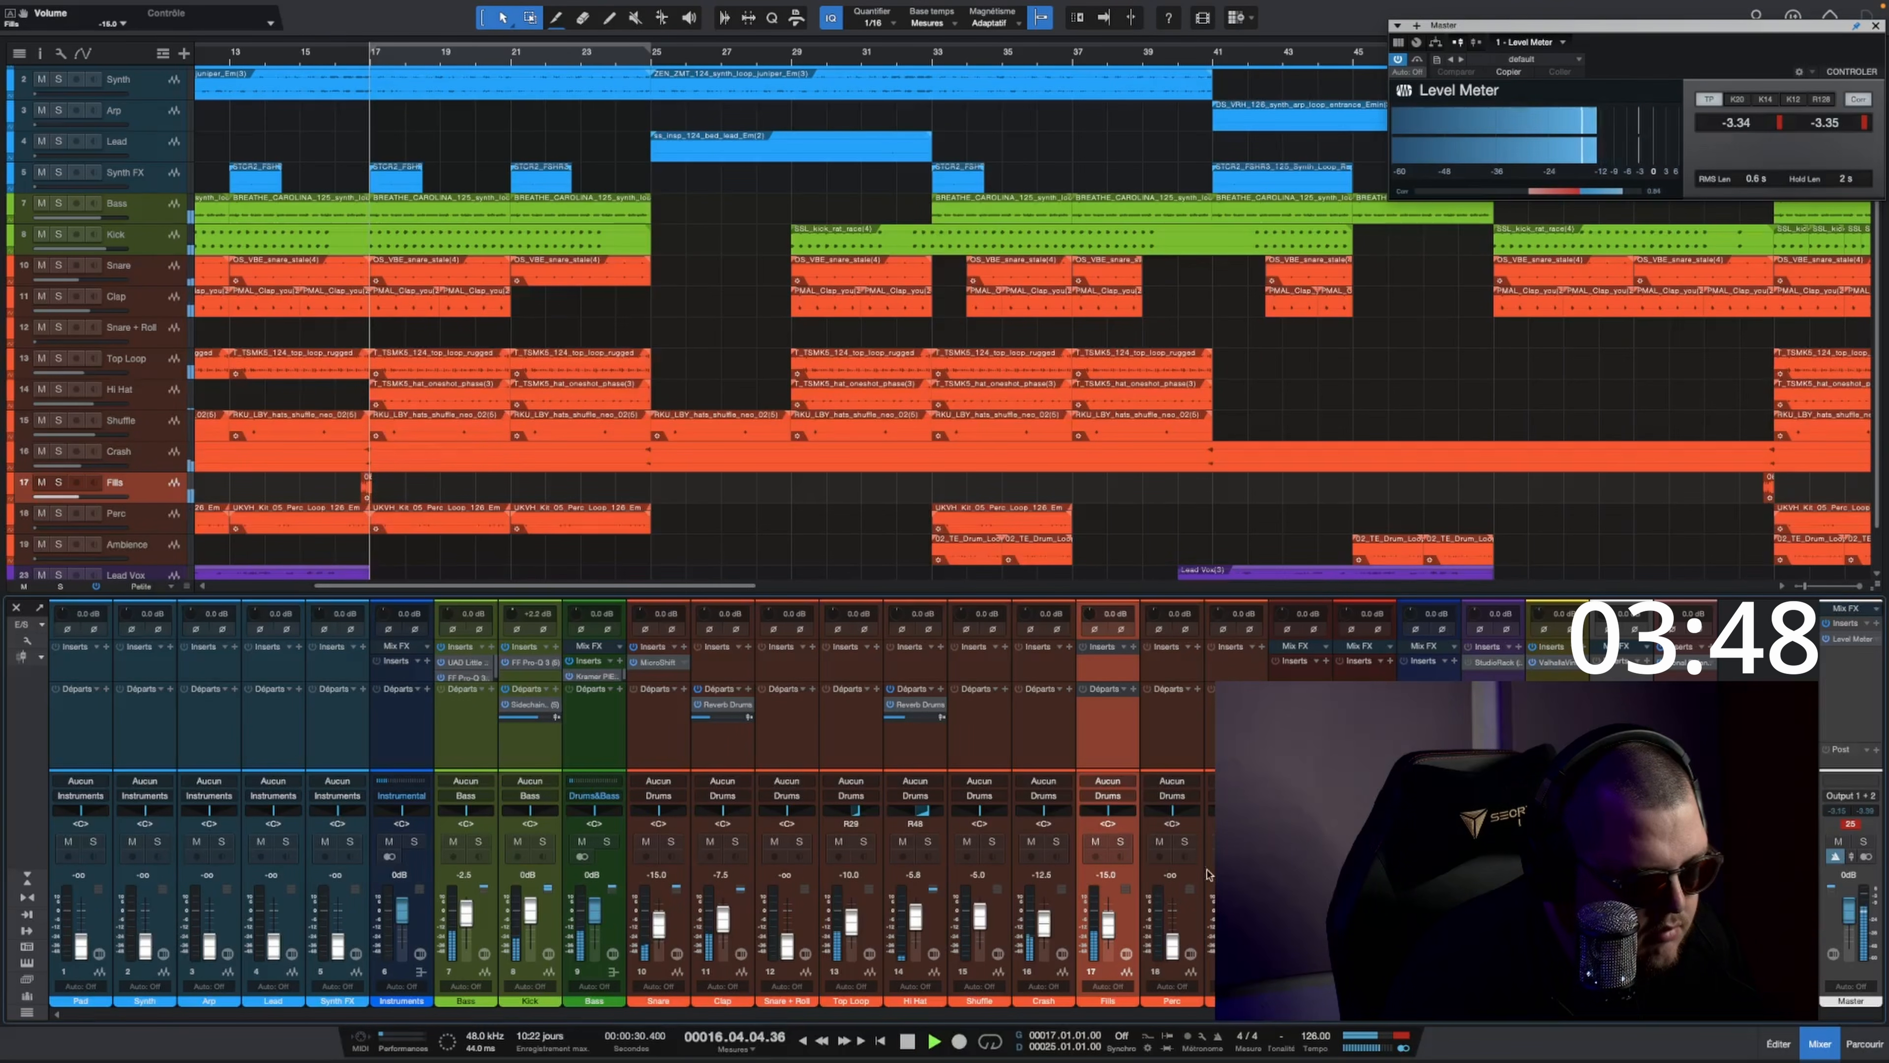
# Step: Insert the FF Pro-L 2 limiter on the Master channel and raise its gain to about +4.9 dB during playback
pyautogui.click(1876, 627)
pyautogui.write('l2')
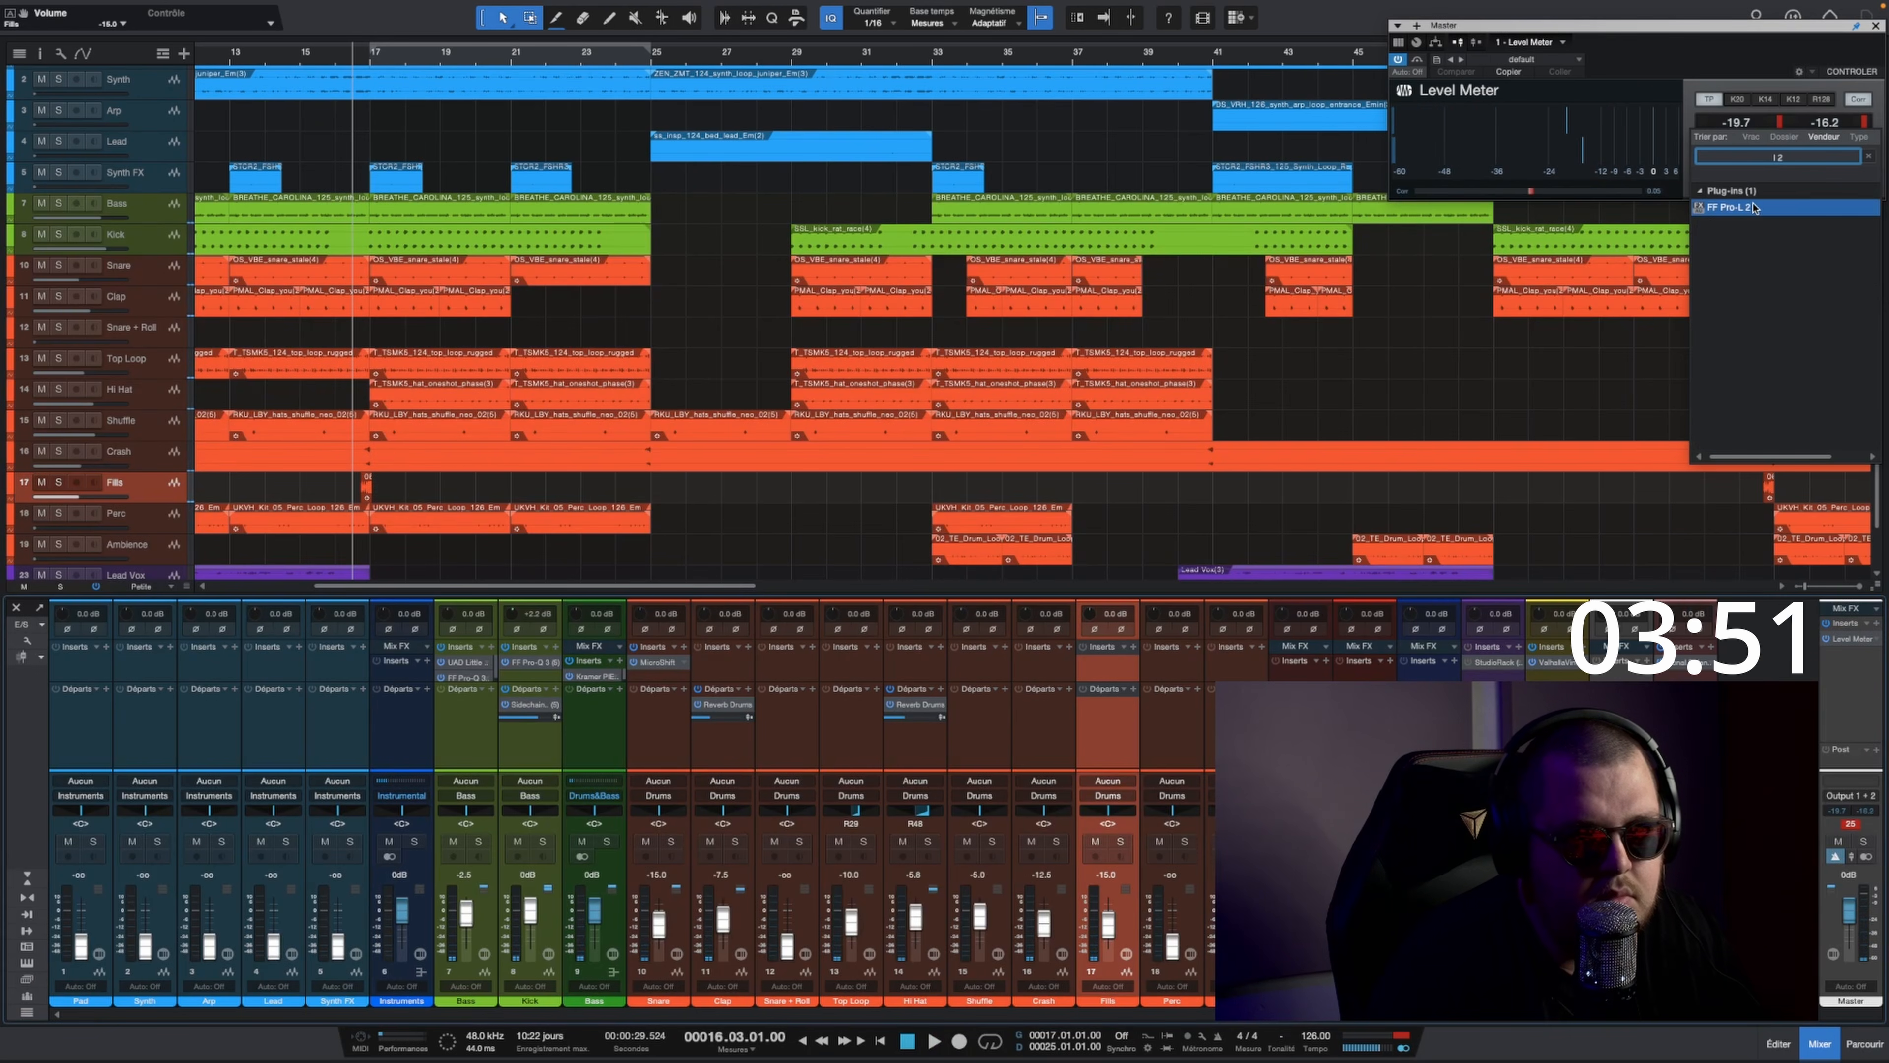
pyautogui.doubleClick(1753, 208)
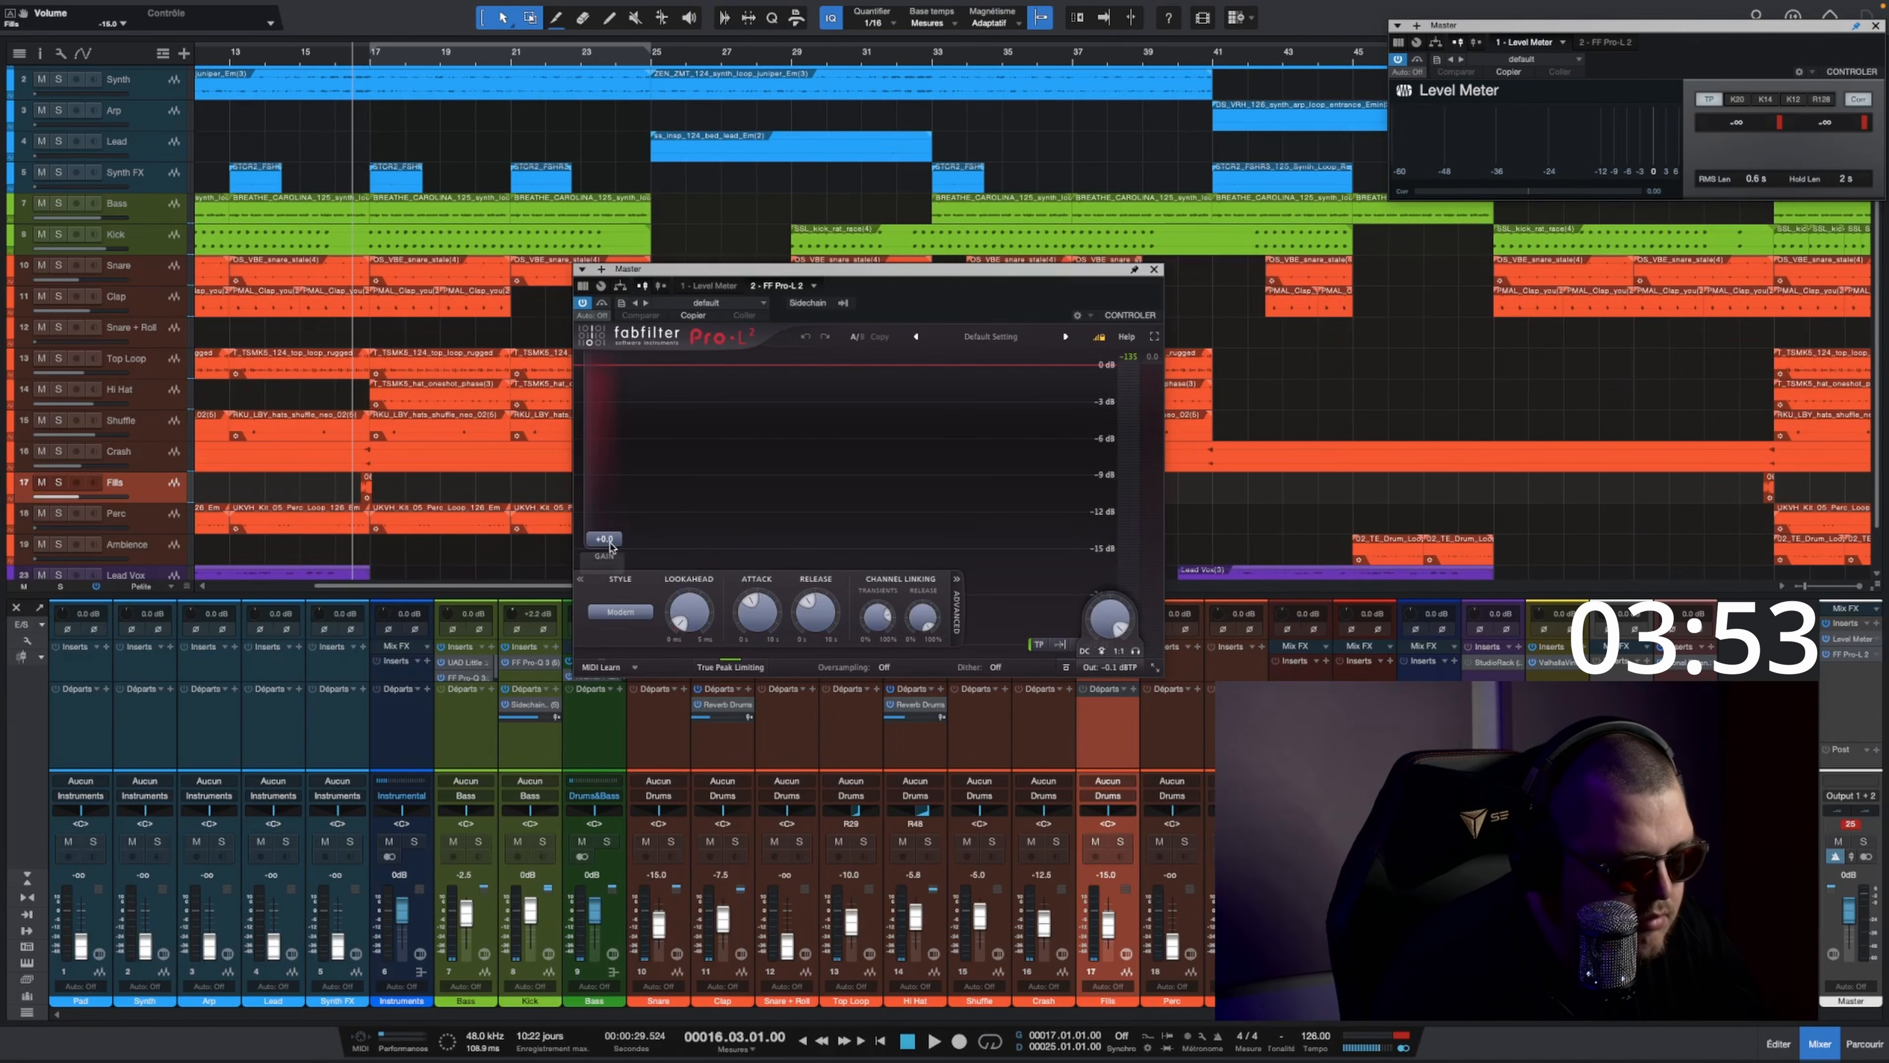
pyautogui.press('space')
pyautogui.moveTo(610, 547); pyautogui.dragTo(629, 513)
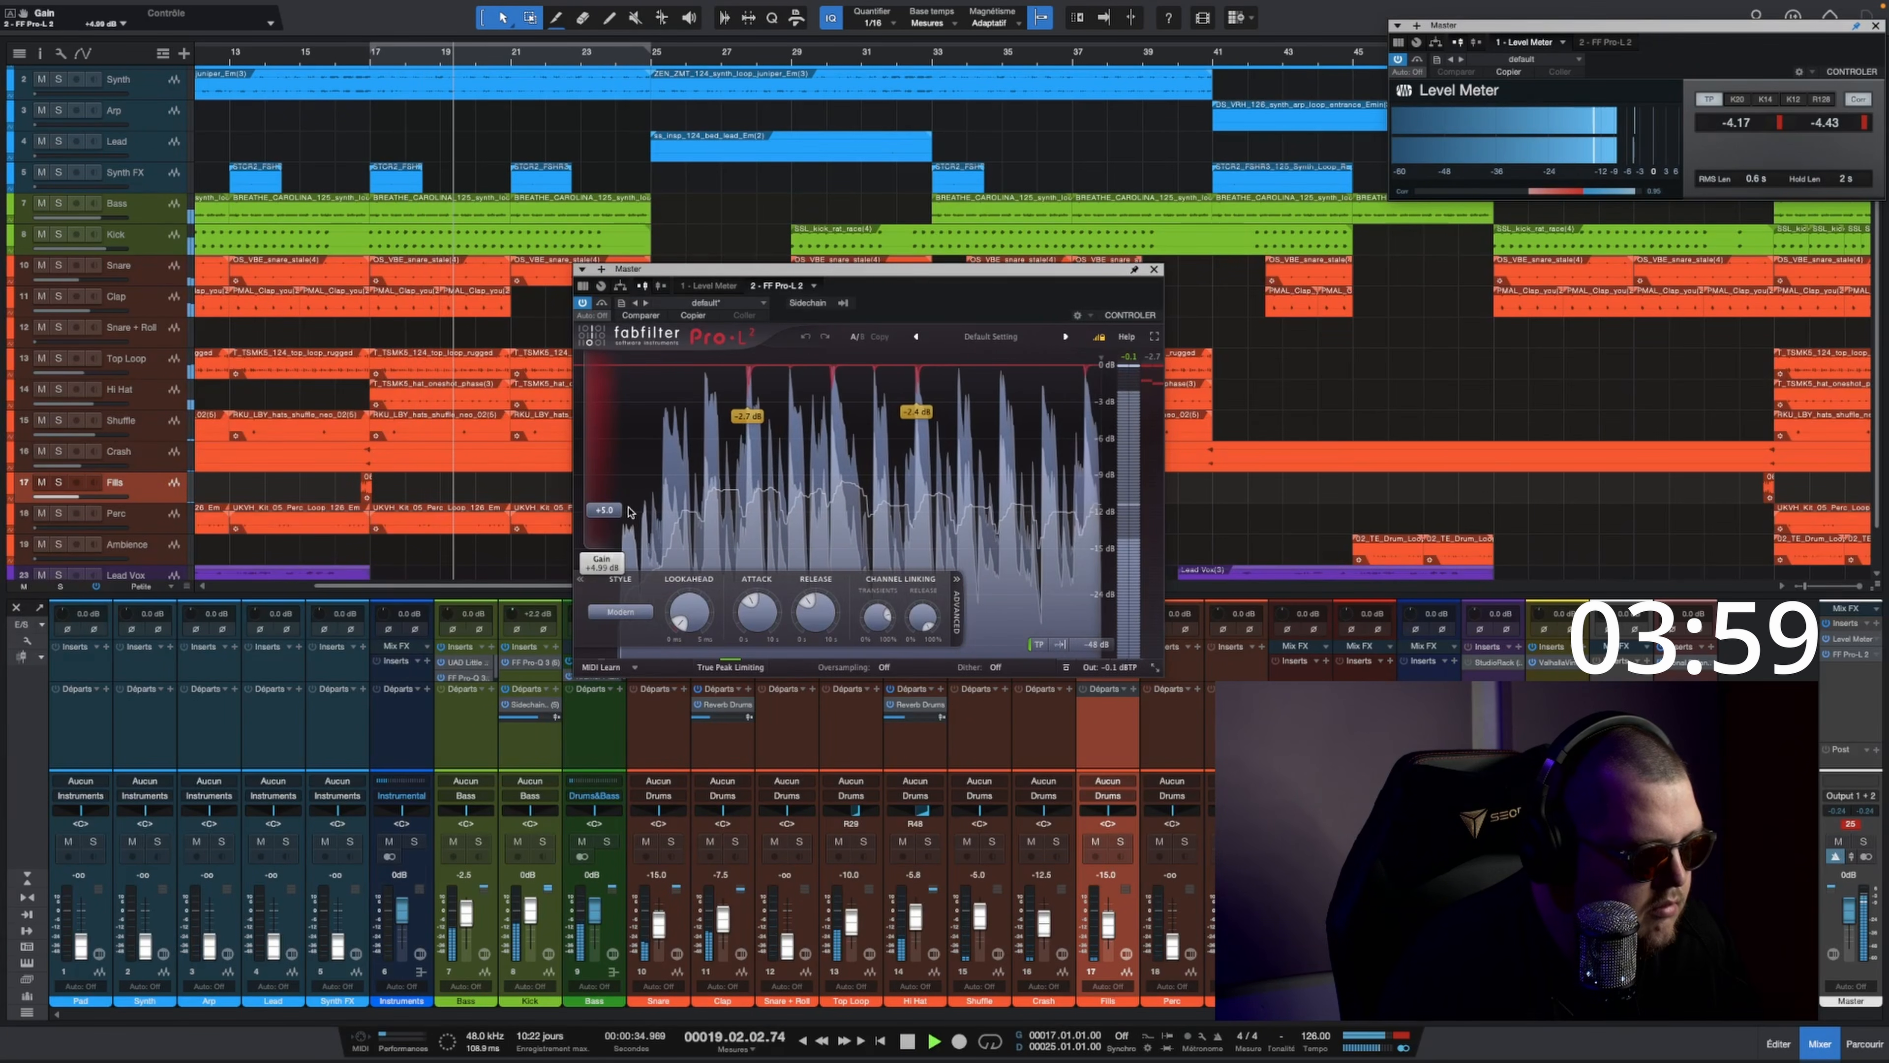
pyautogui.click(1154, 269)
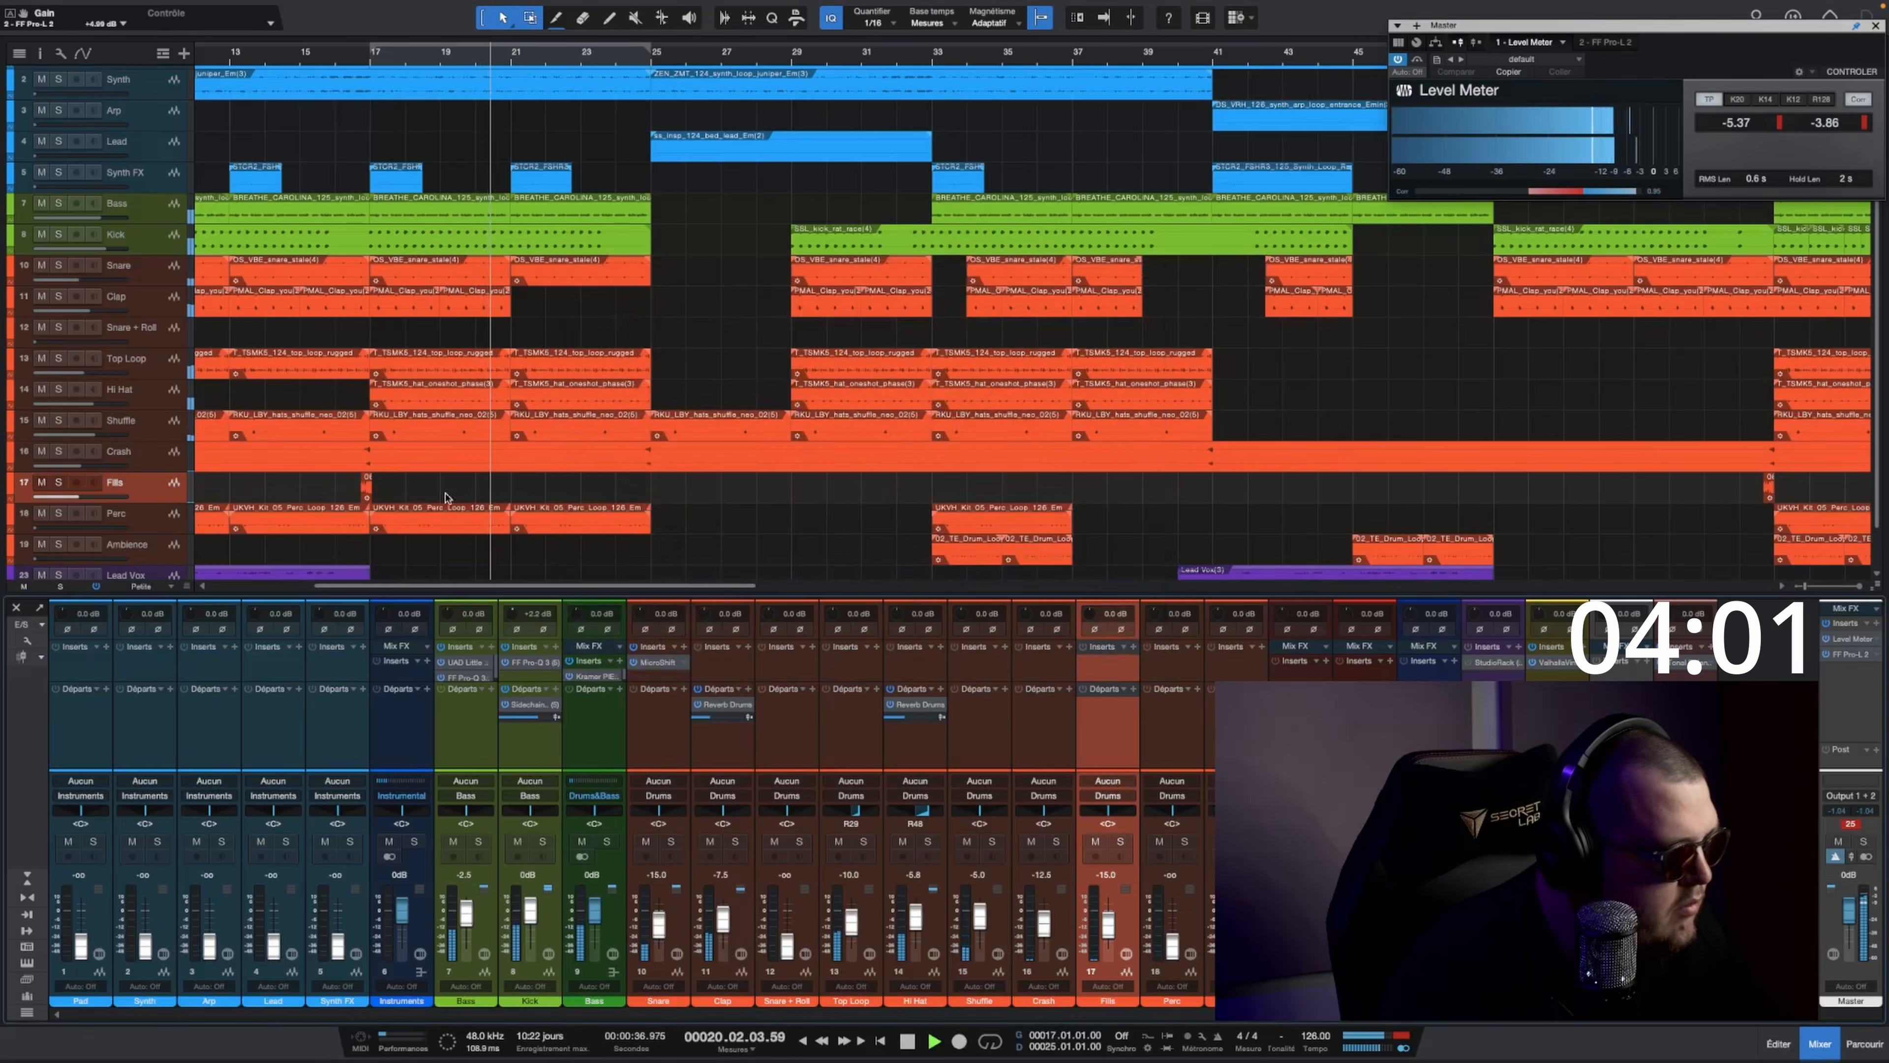
# Step: Lower the Hi Hat track's fader to about -6.7 dB and narrow its pan to R33
pyautogui.scroll(-2, 445, 497)
pyautogui.moveTo(916, 917); pyautogui.dragTo(914, 919)
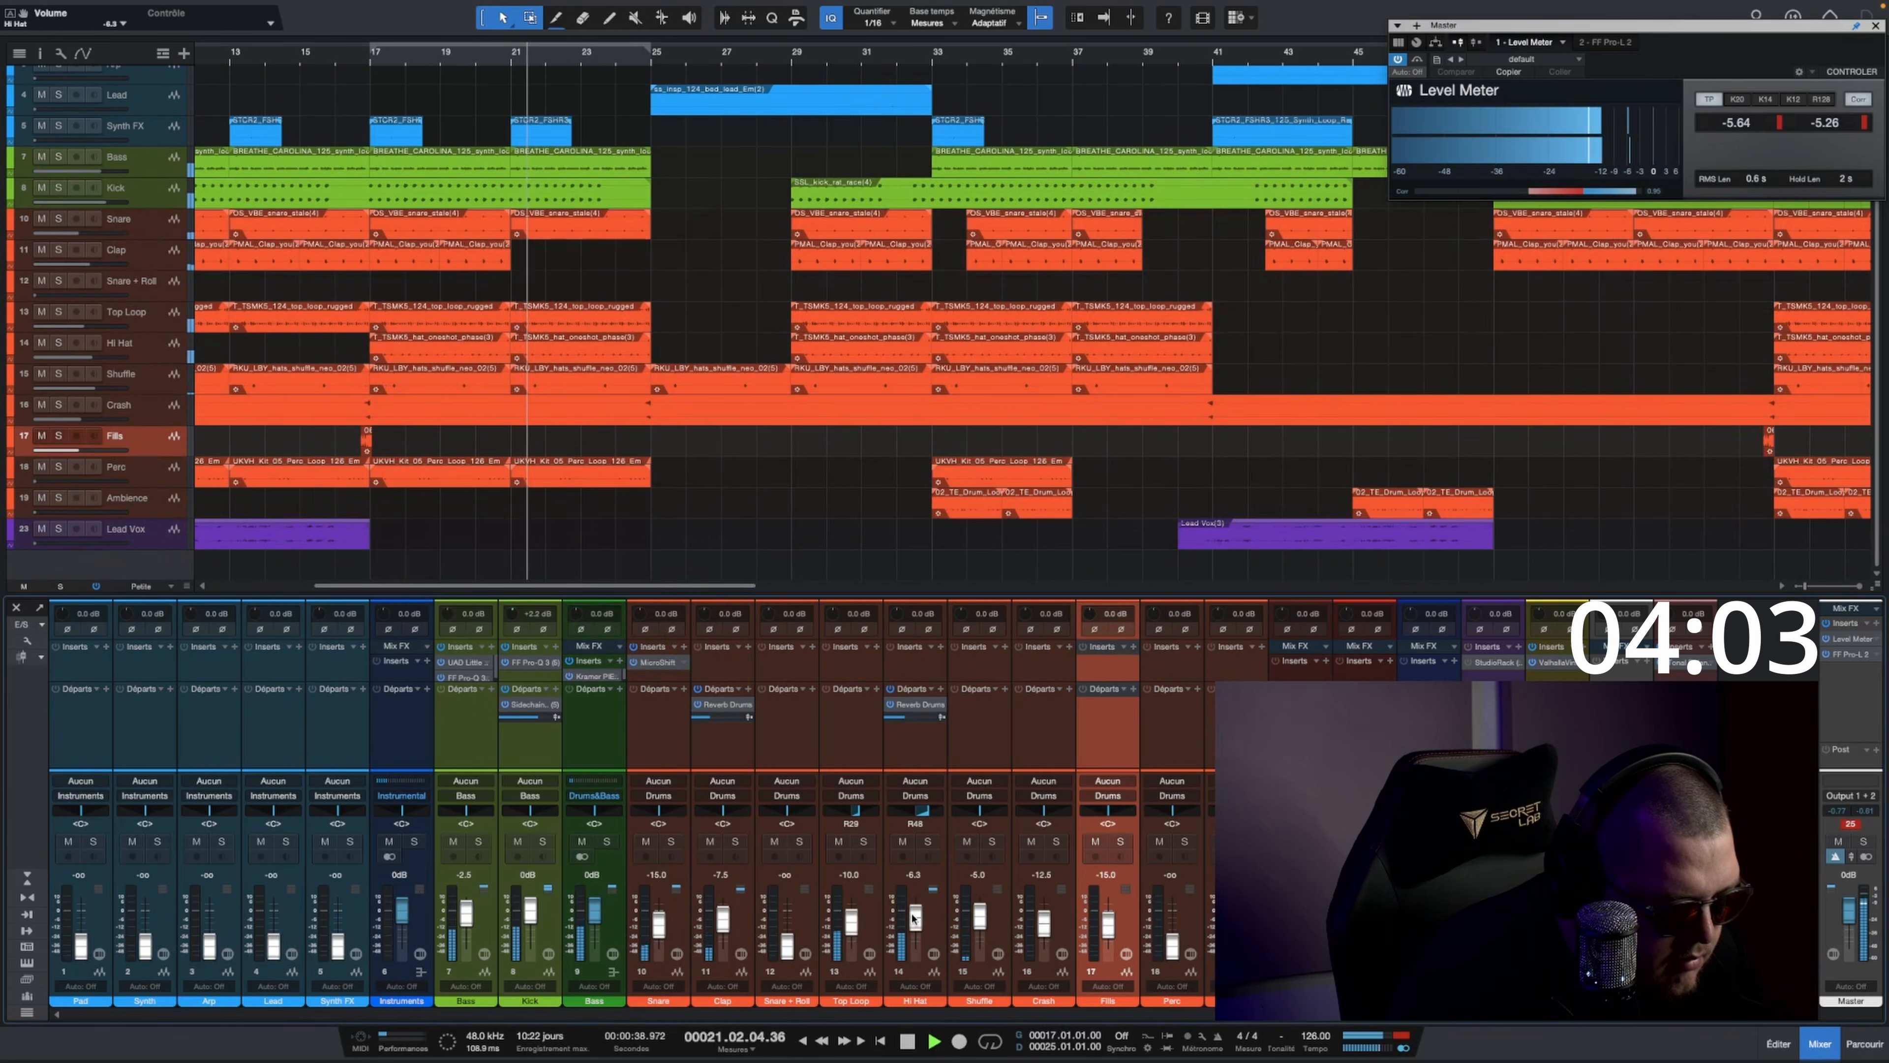
pyautogui.moveTo(926, 808); pyautogui.dragTo(958, 860)
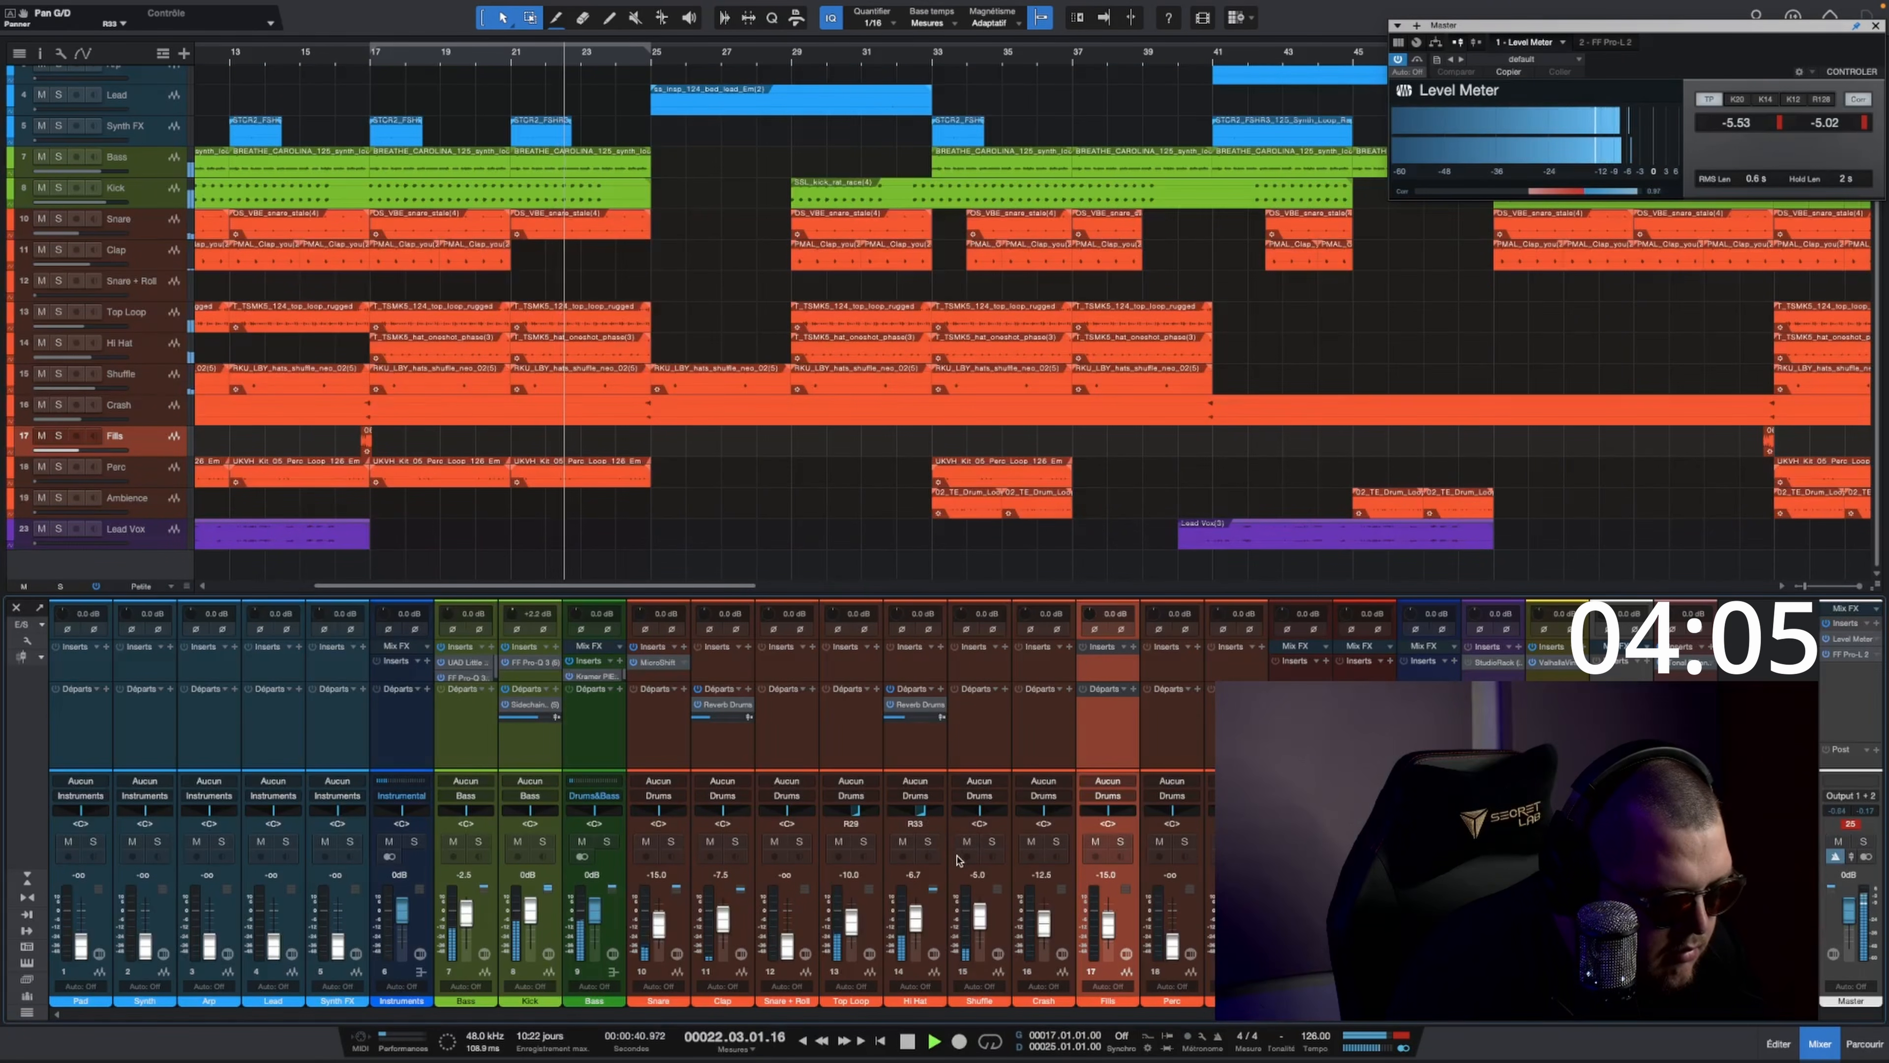
pyautogui.press('space')
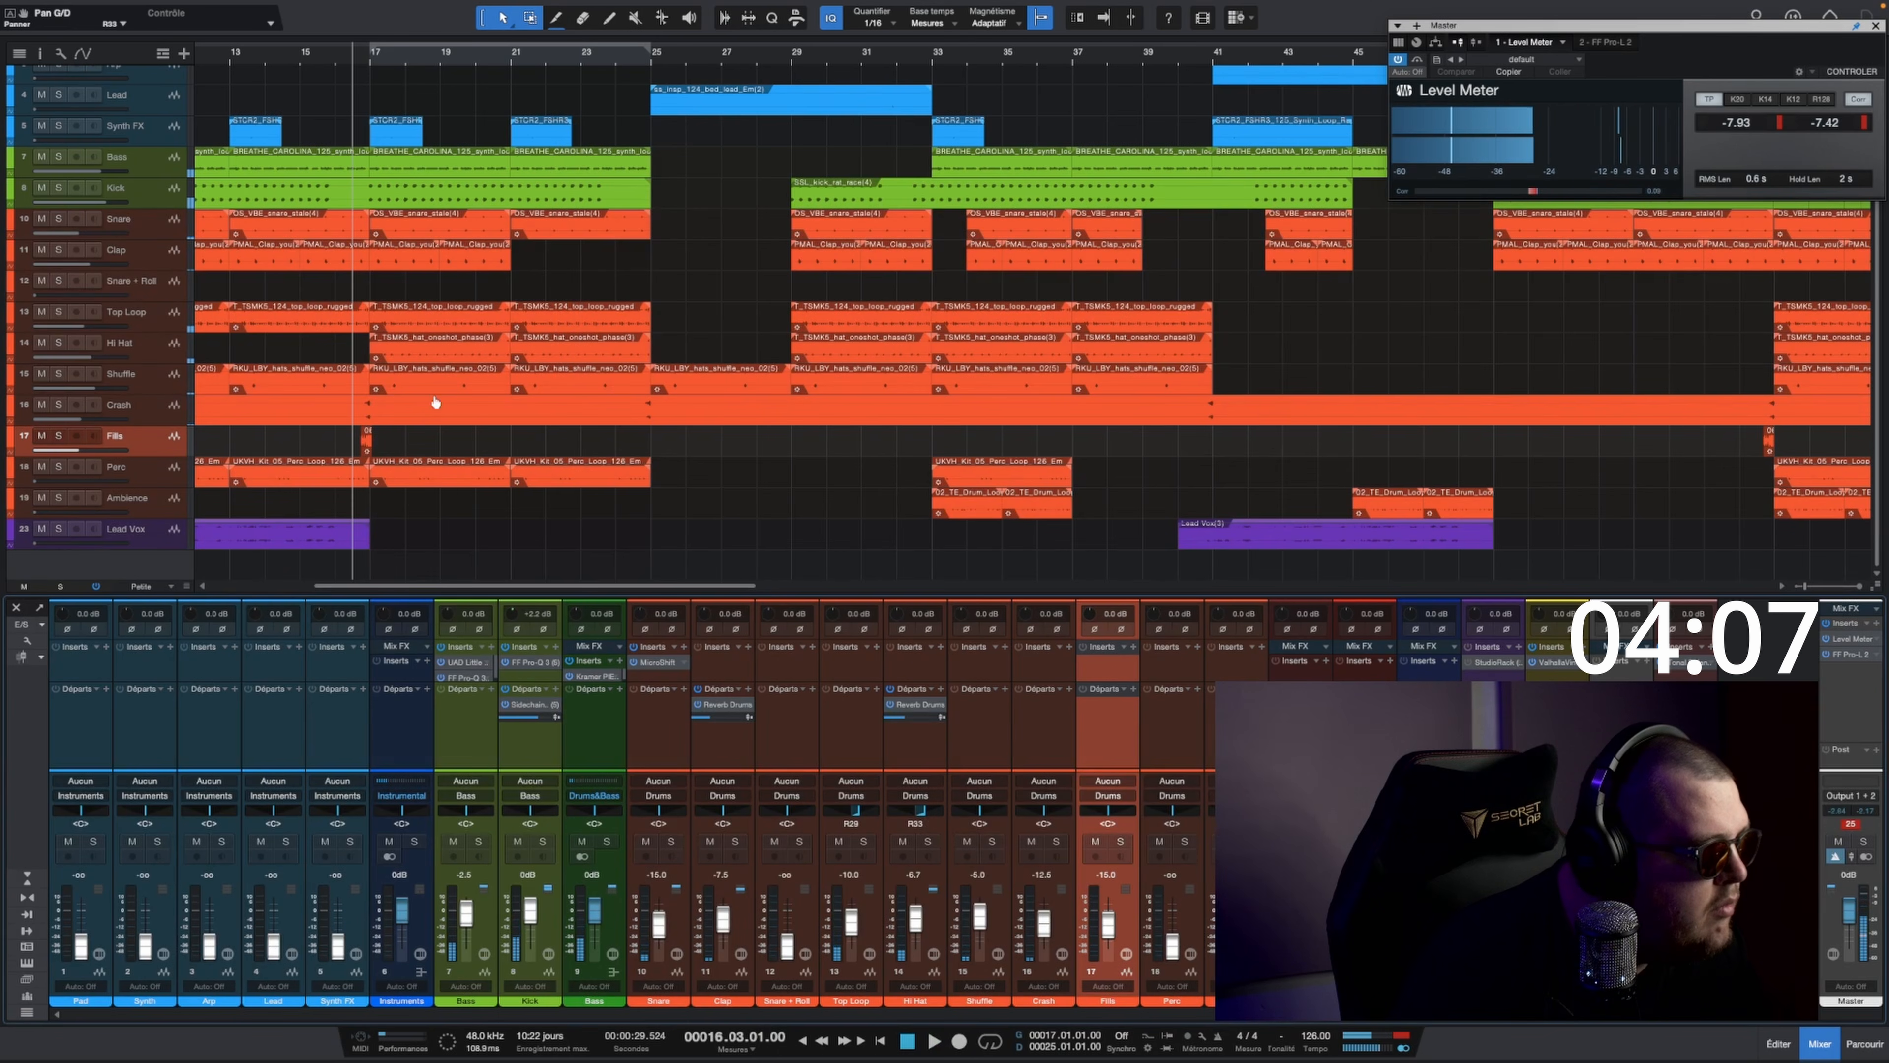
# Step: Solo and balance the Perc track: pan it to about L51, add a Reverb Drums send and set its fader to about -6.3 dB
pyautogui.click(54, 466)
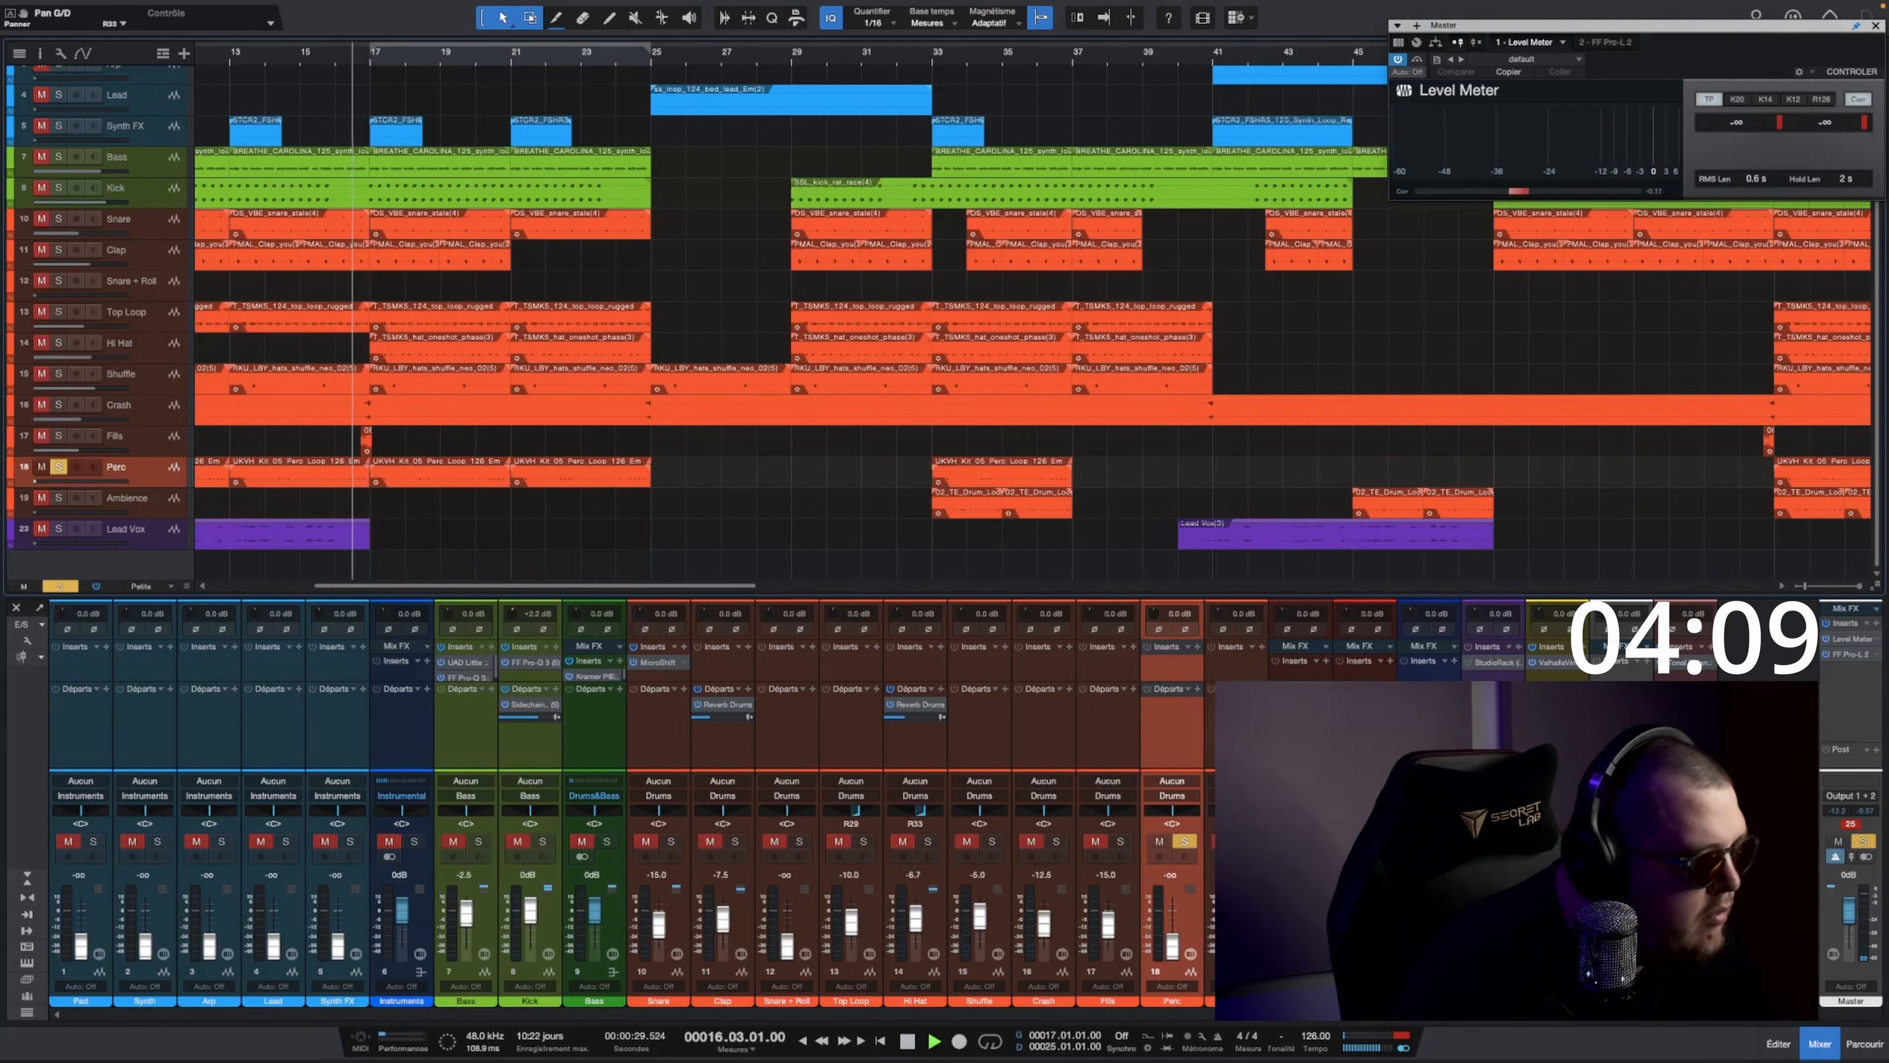
pyautogui.keyDown('super'); pyautogui.click(1173, 945); pyautogui.keyUp('super')
pyautogui.moveTo(1173, 810); pyautogui.dragTo(1155, 821)
pyautogui.moveTo(1173, 911); pyautogui.dragTo(1172, 924)
pyautogui.click(1185, 841)
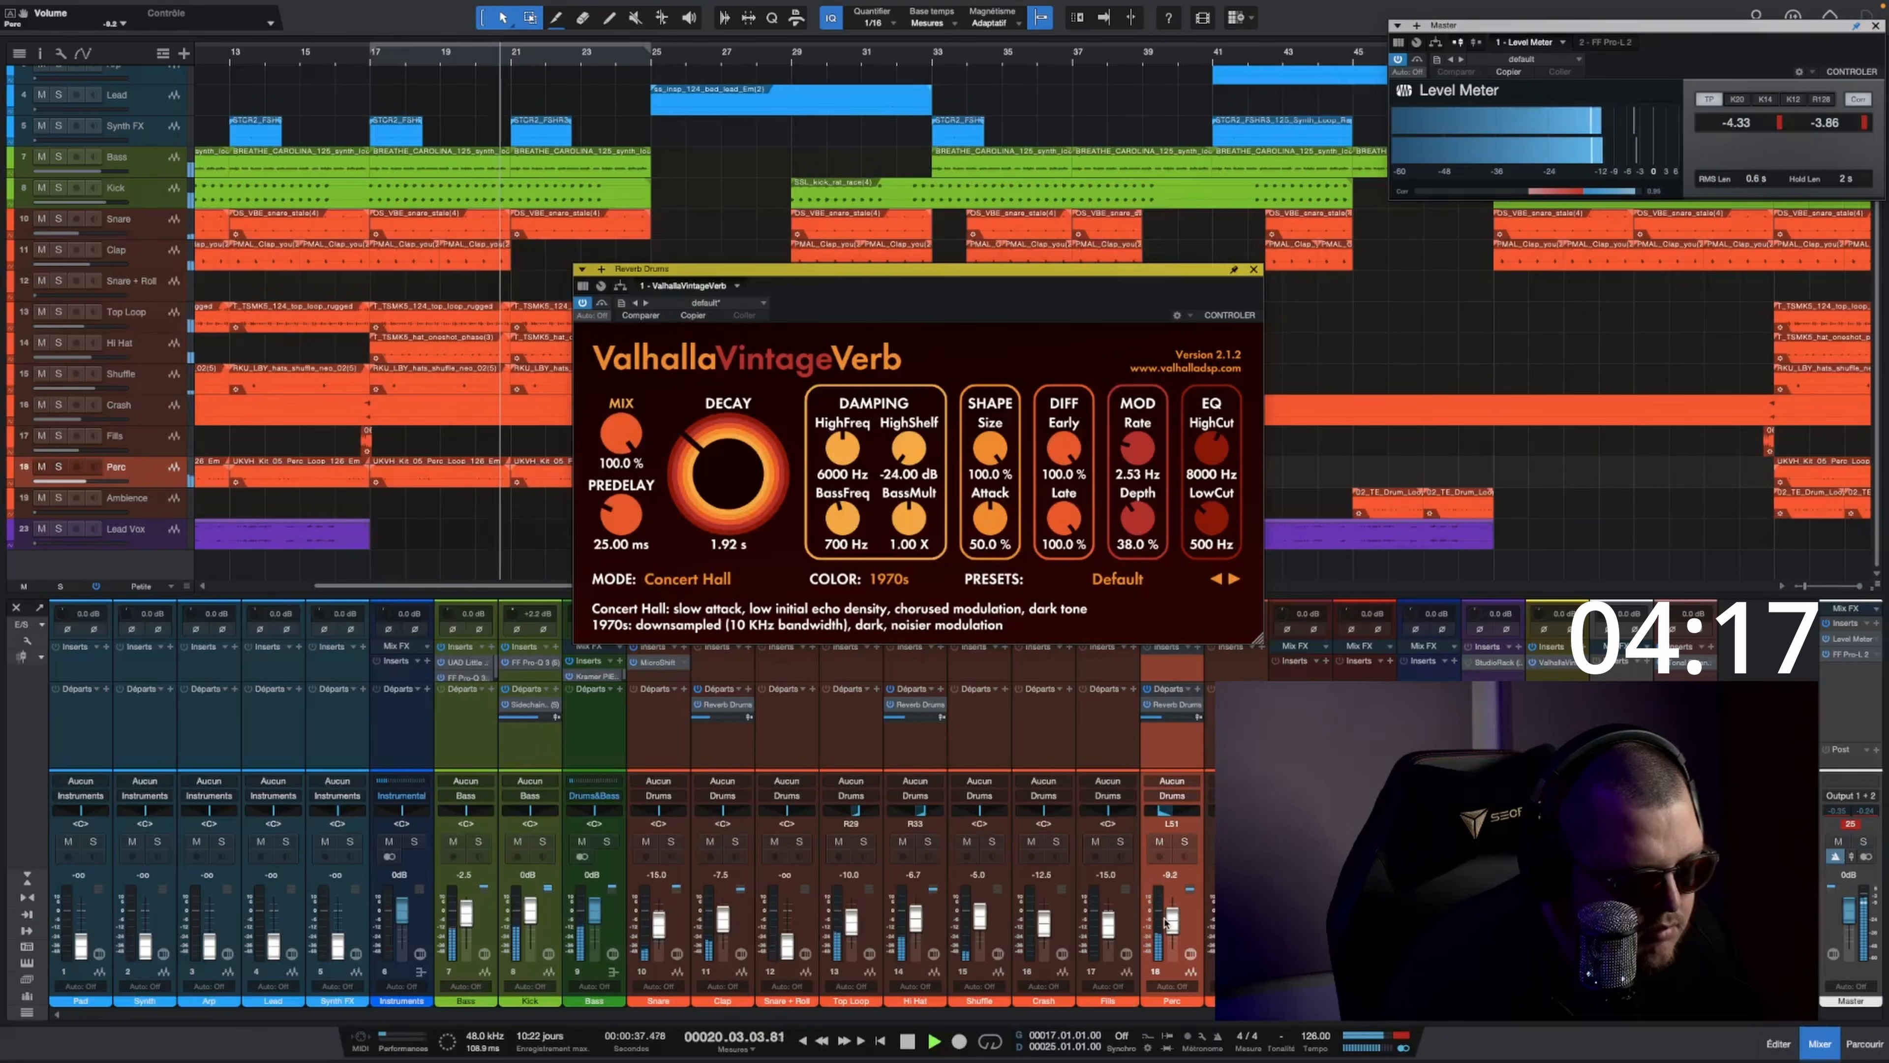
pyautogui.moveTo(1165, 923); pyautogui.dragTo(1165, 922)
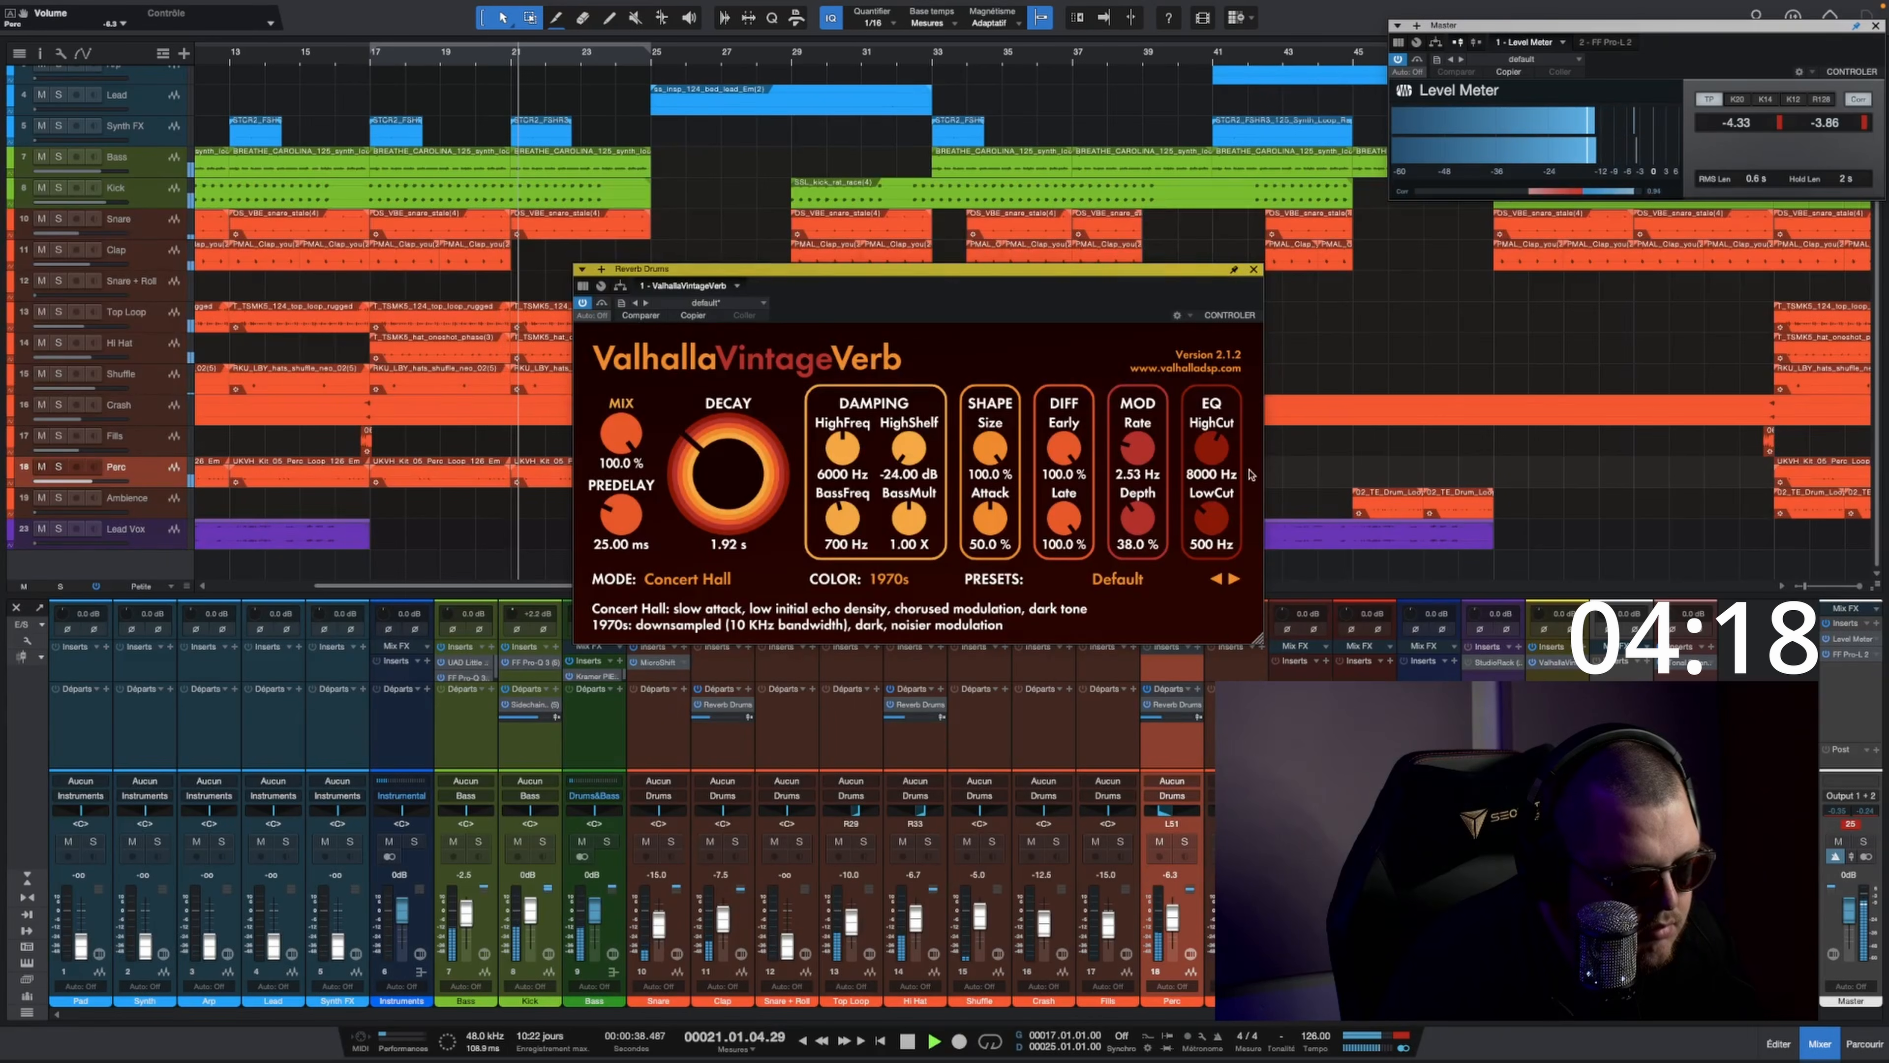
pyautogui.click(1254, 270)
# Step: Check the mix against the Bass Heavy target in Tonal Balance Control Pro and turn looping back on
pyautogui.click(1677, 661)
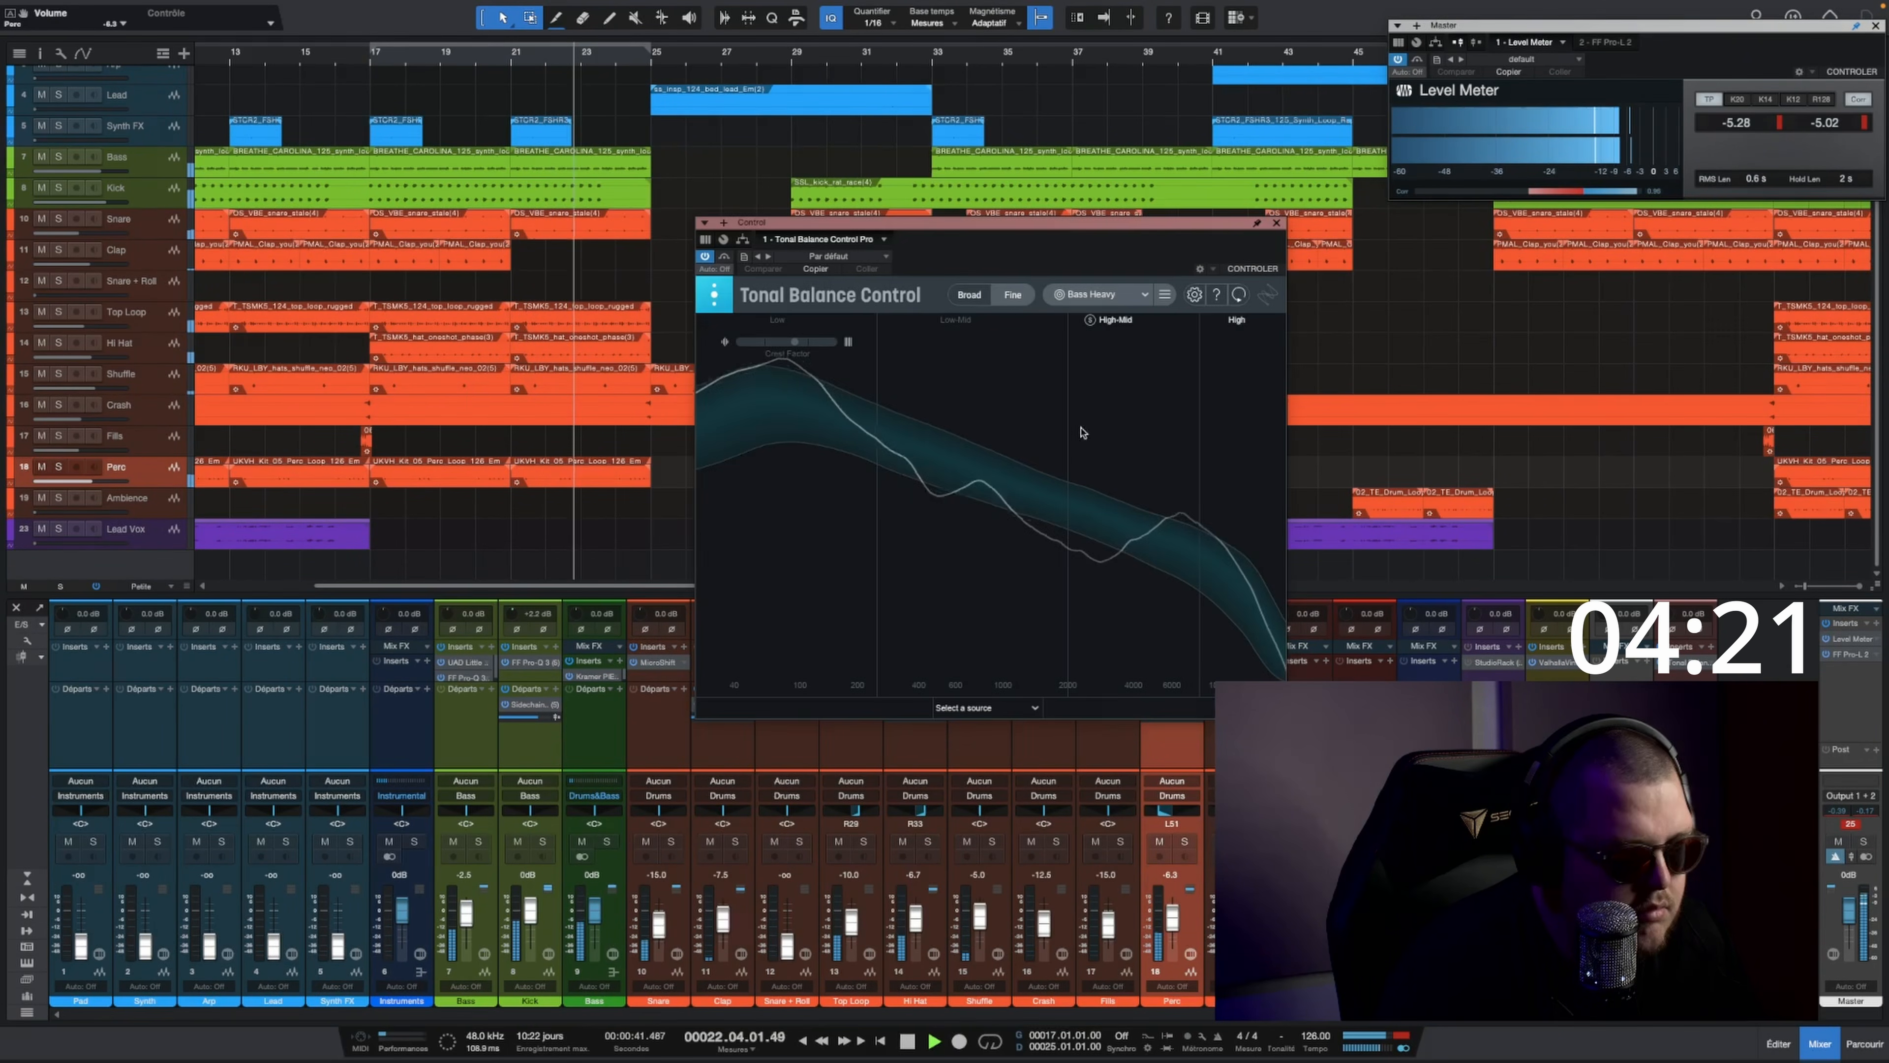
pyautogui.click(1278, 222)
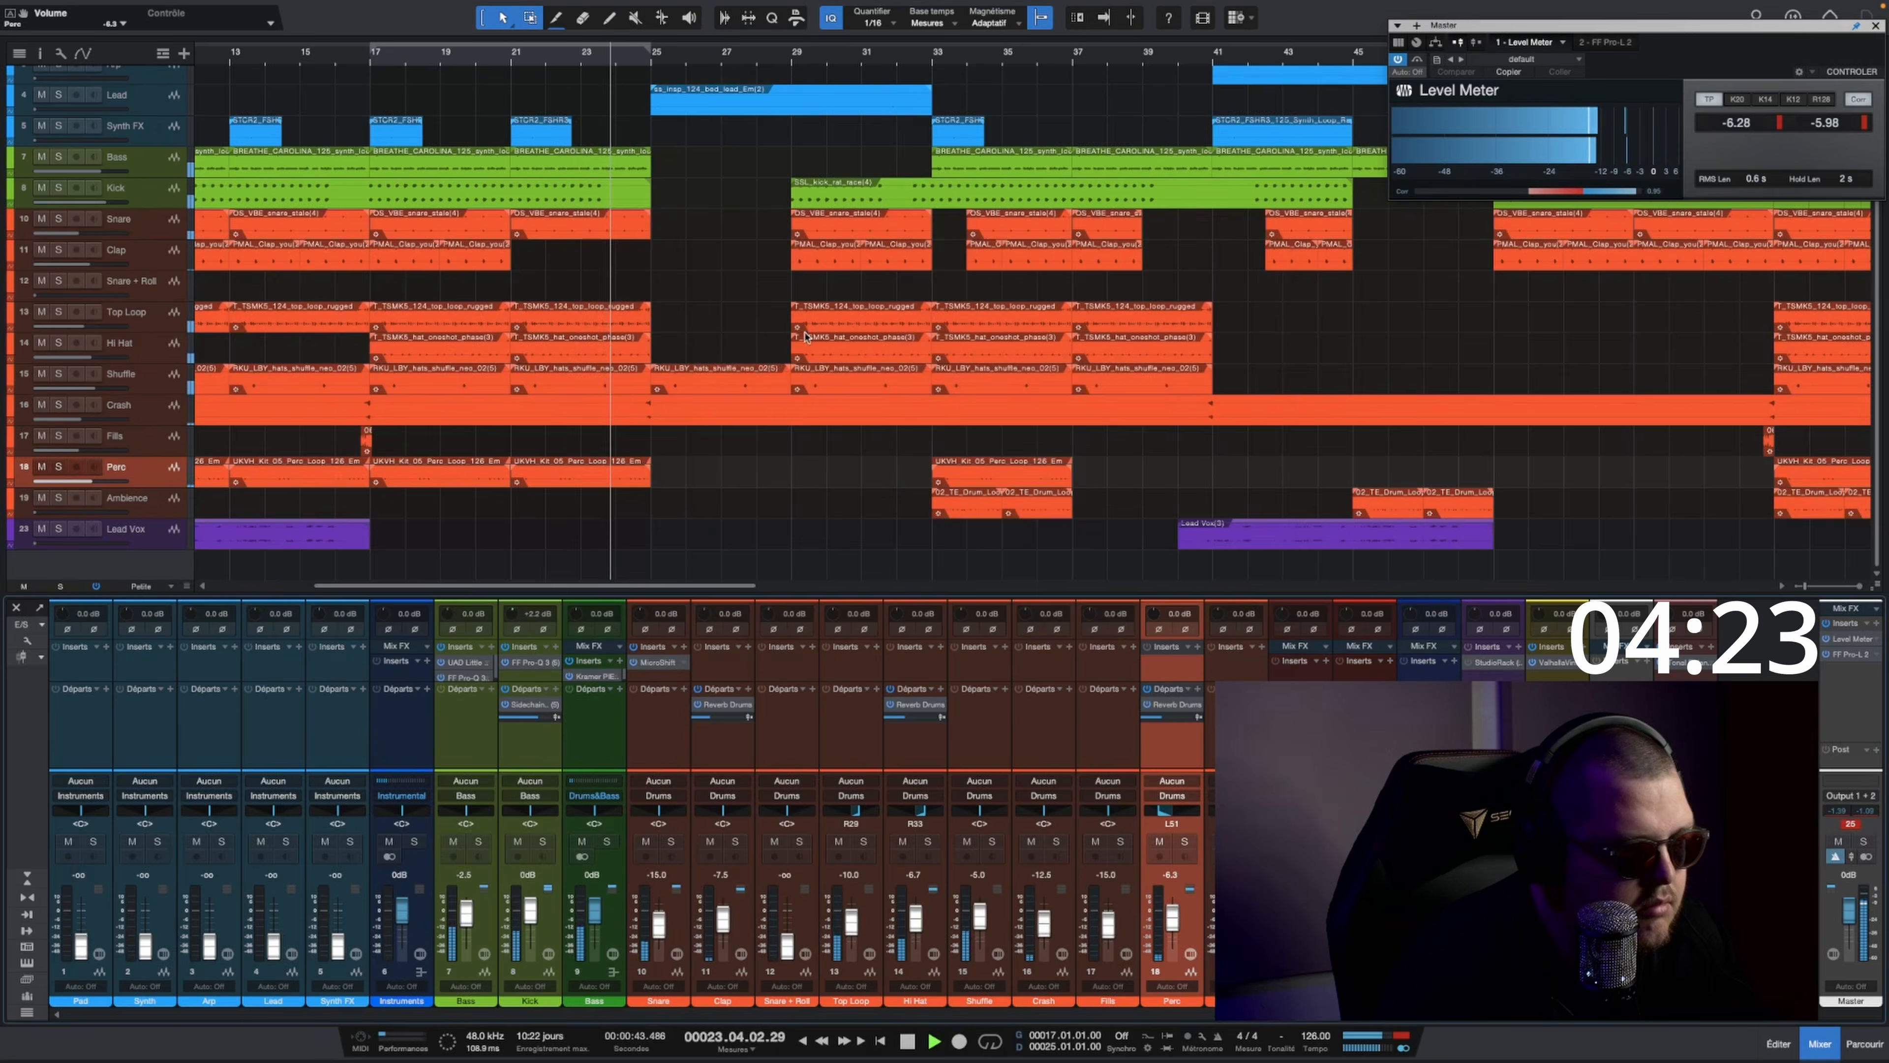
pyautogui.click(990, 1042)
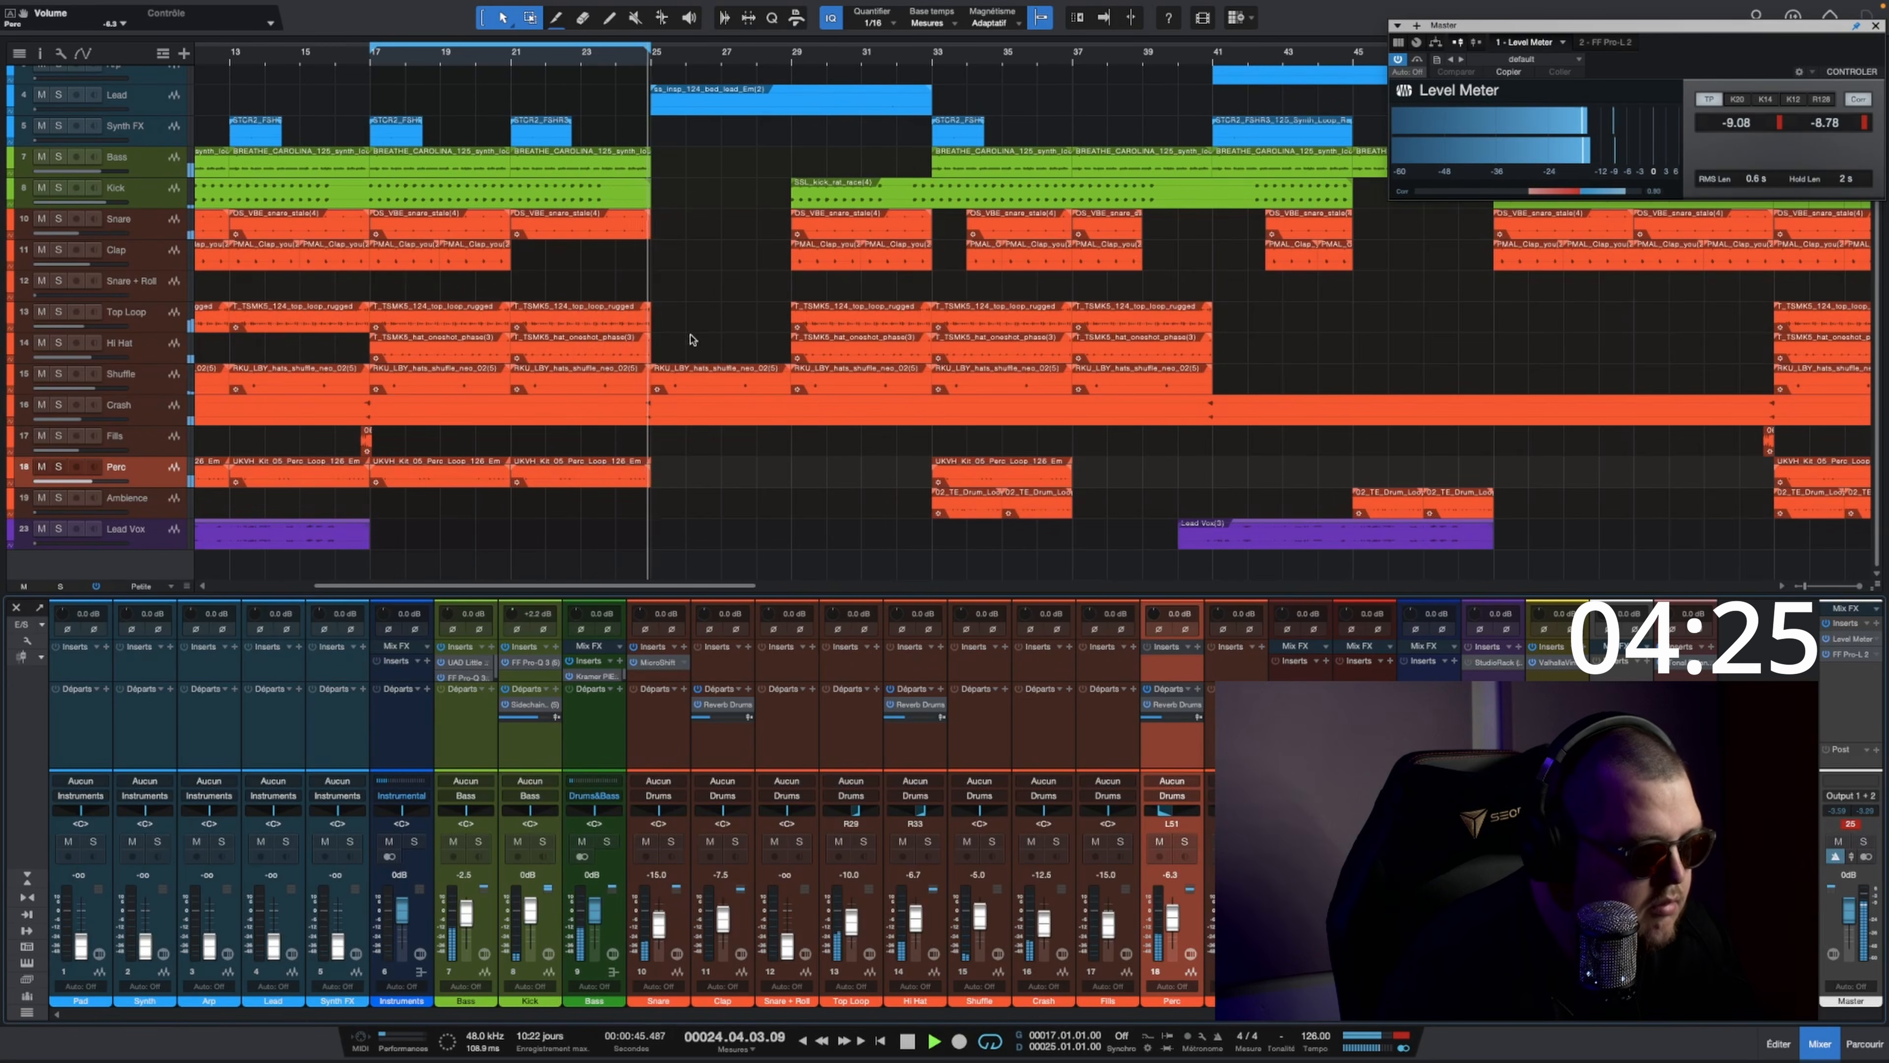
# Step: Select the Pad track, set its fader to about -7.9 dB and pan it to about L52
pyautogui.scroll(2, 687, 338)
pyautogui.click(153, 91)
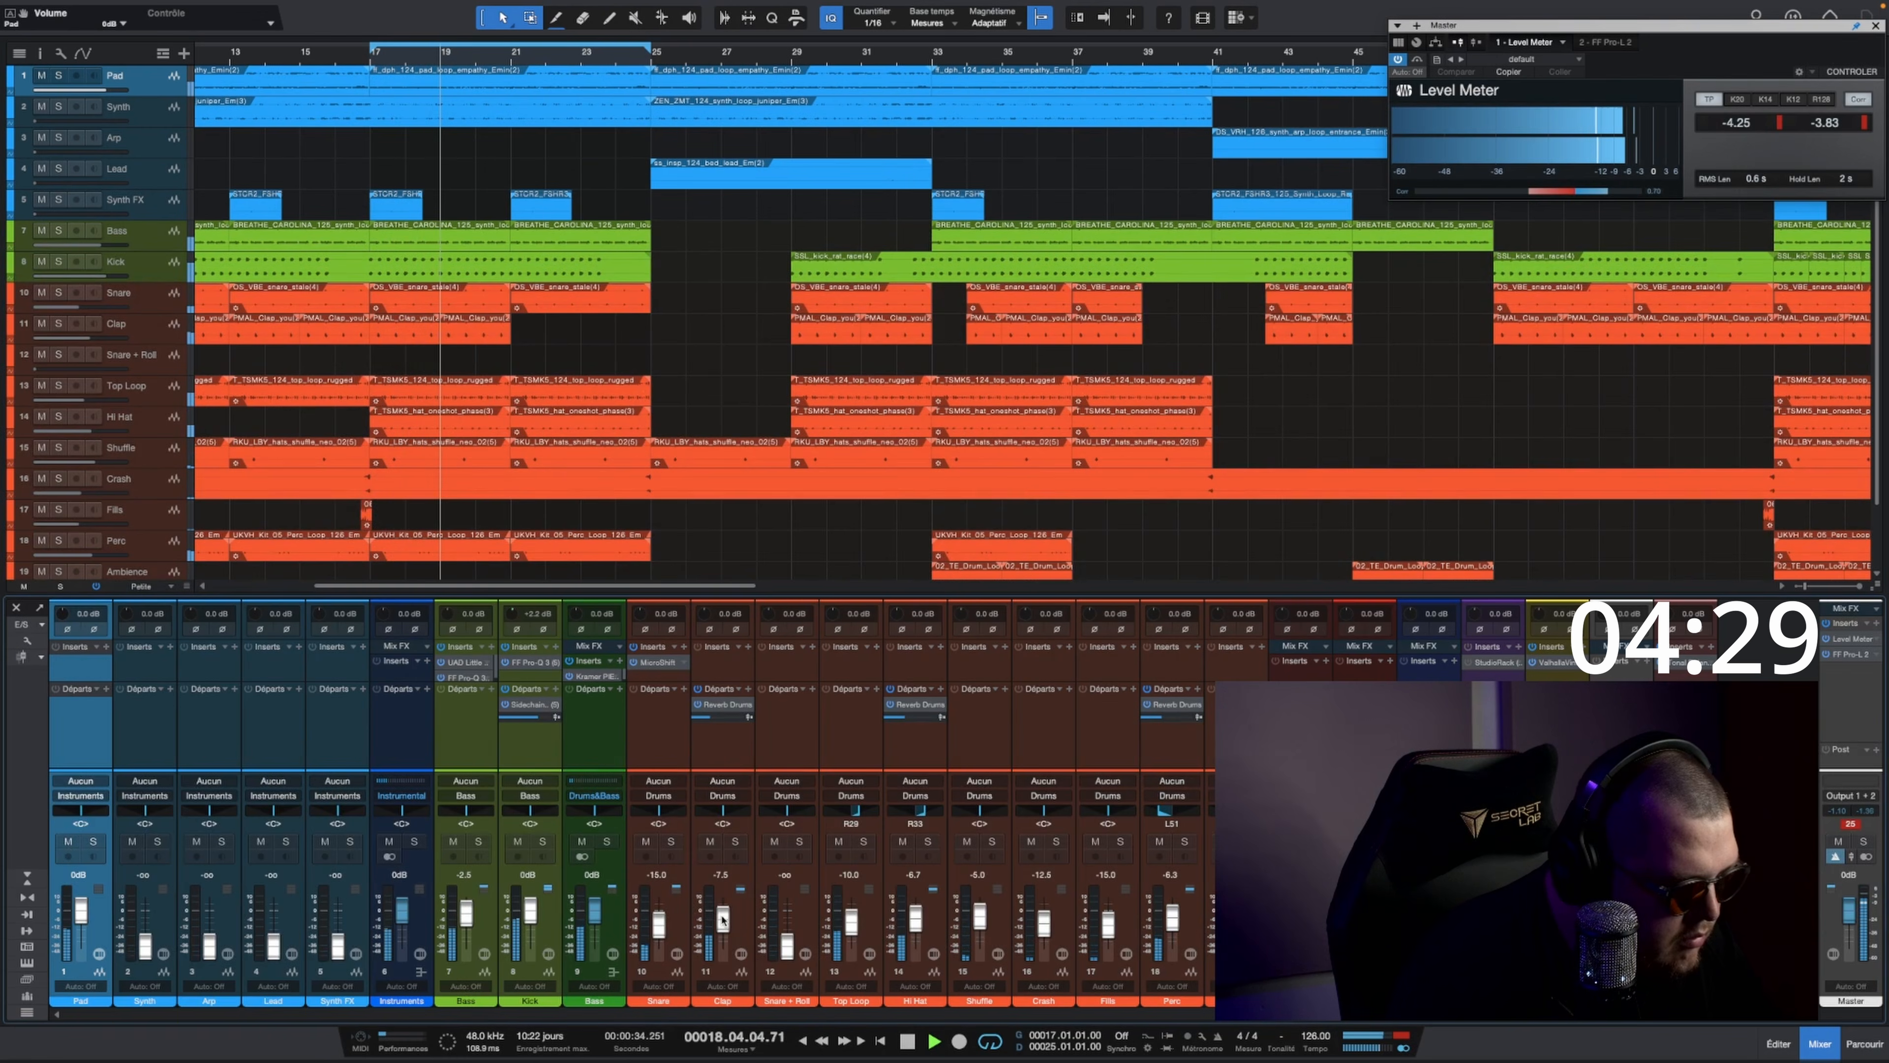
pyautogui.moveTo(80, 910); pyautogui.dragTo(82, 920)
pyautogui.moveTo(80, 812); pyautogui.dragTo(72, 812)
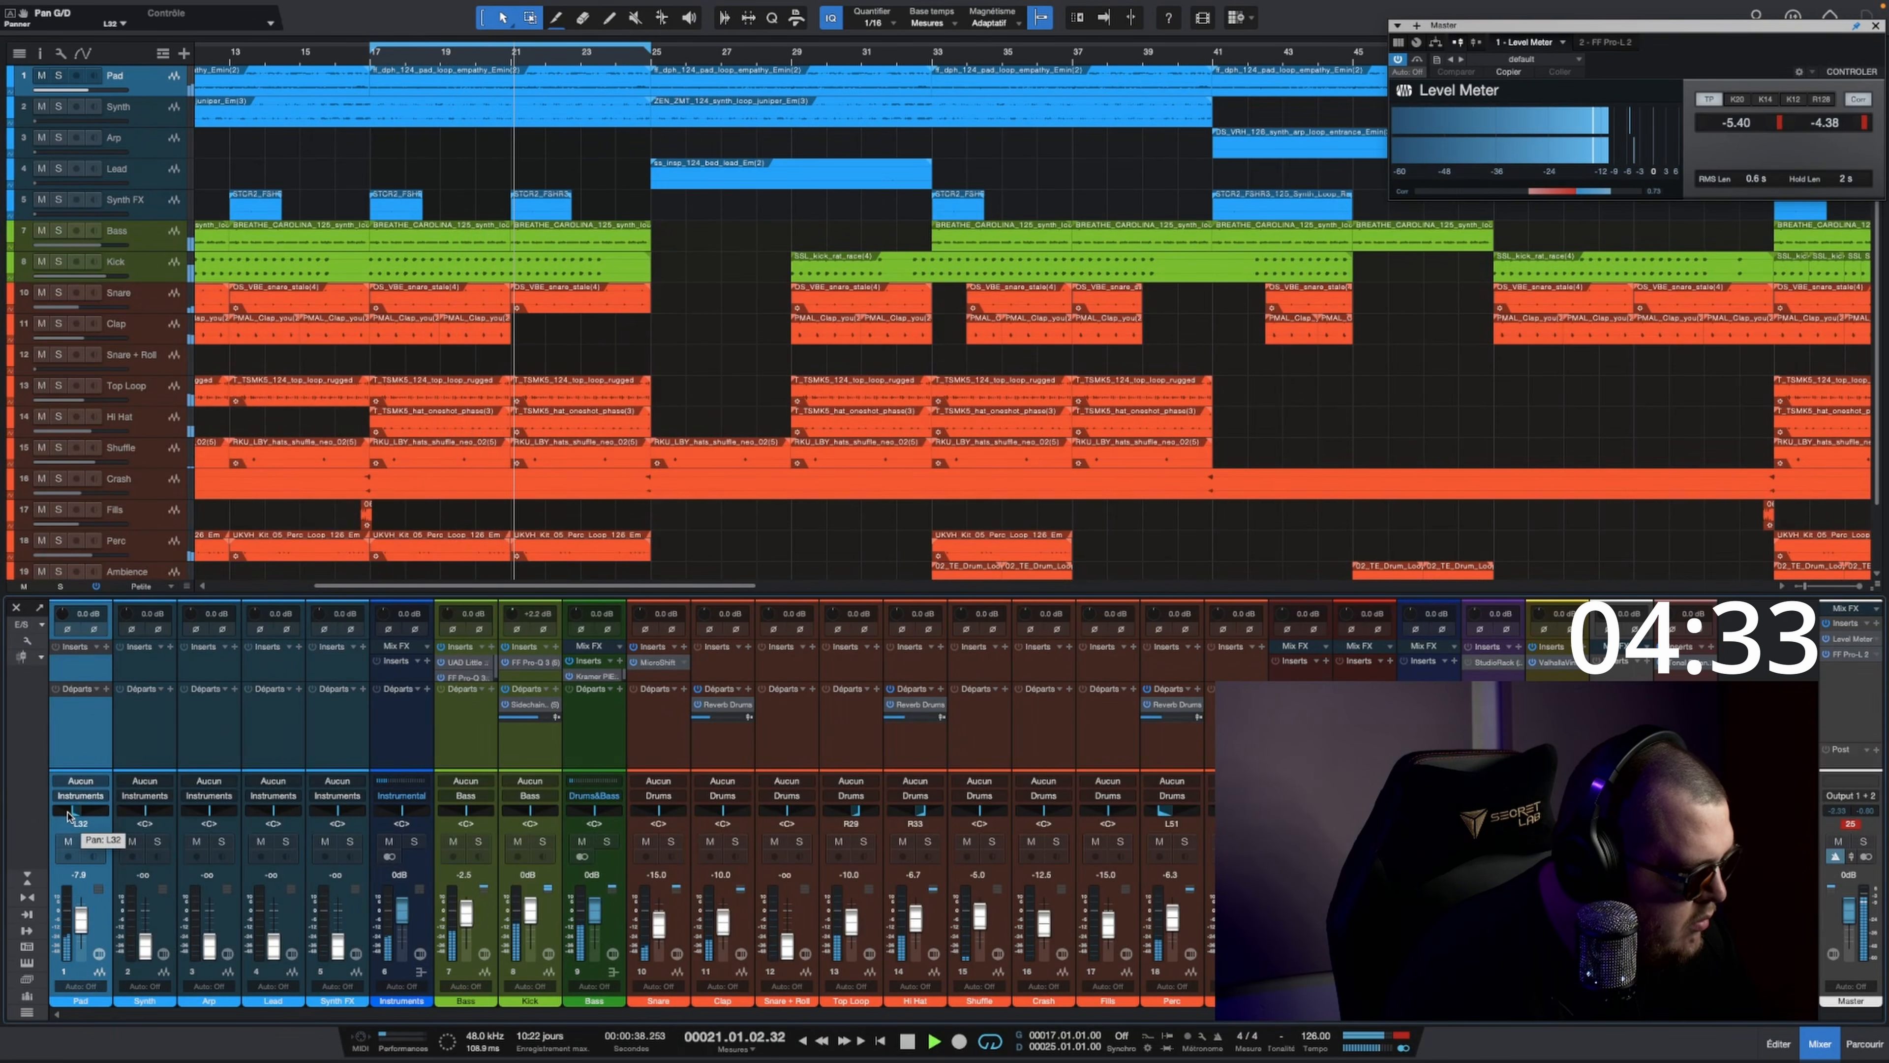
# Step: Insert FF Pro-Q 3 on the Pad track, dip about 1.7 dB near 425 Hz and raise the low cut
pyautogui.click(106, 646)
pyautogui.write('fabf')
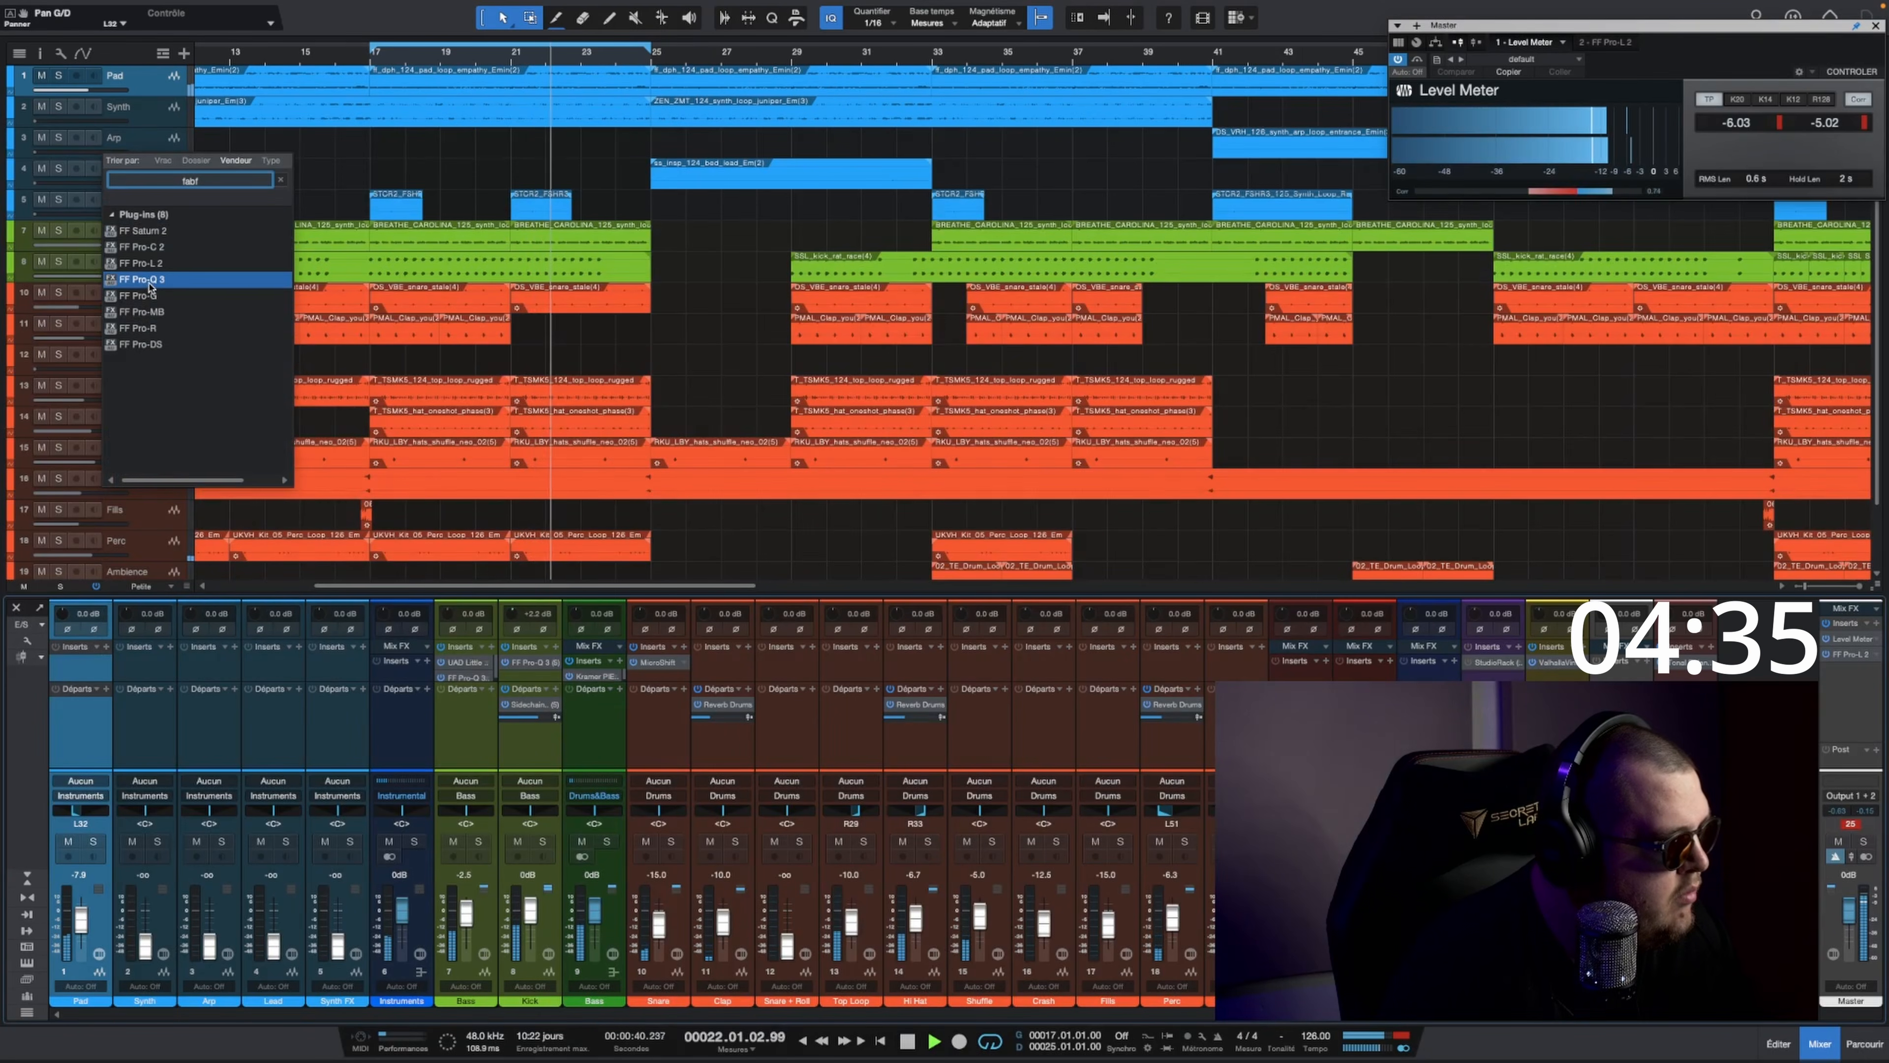
pyautogui.click(141, 296)
pyautogui.moveTo(993, 435); pyautogui.dragTo(997, 441)
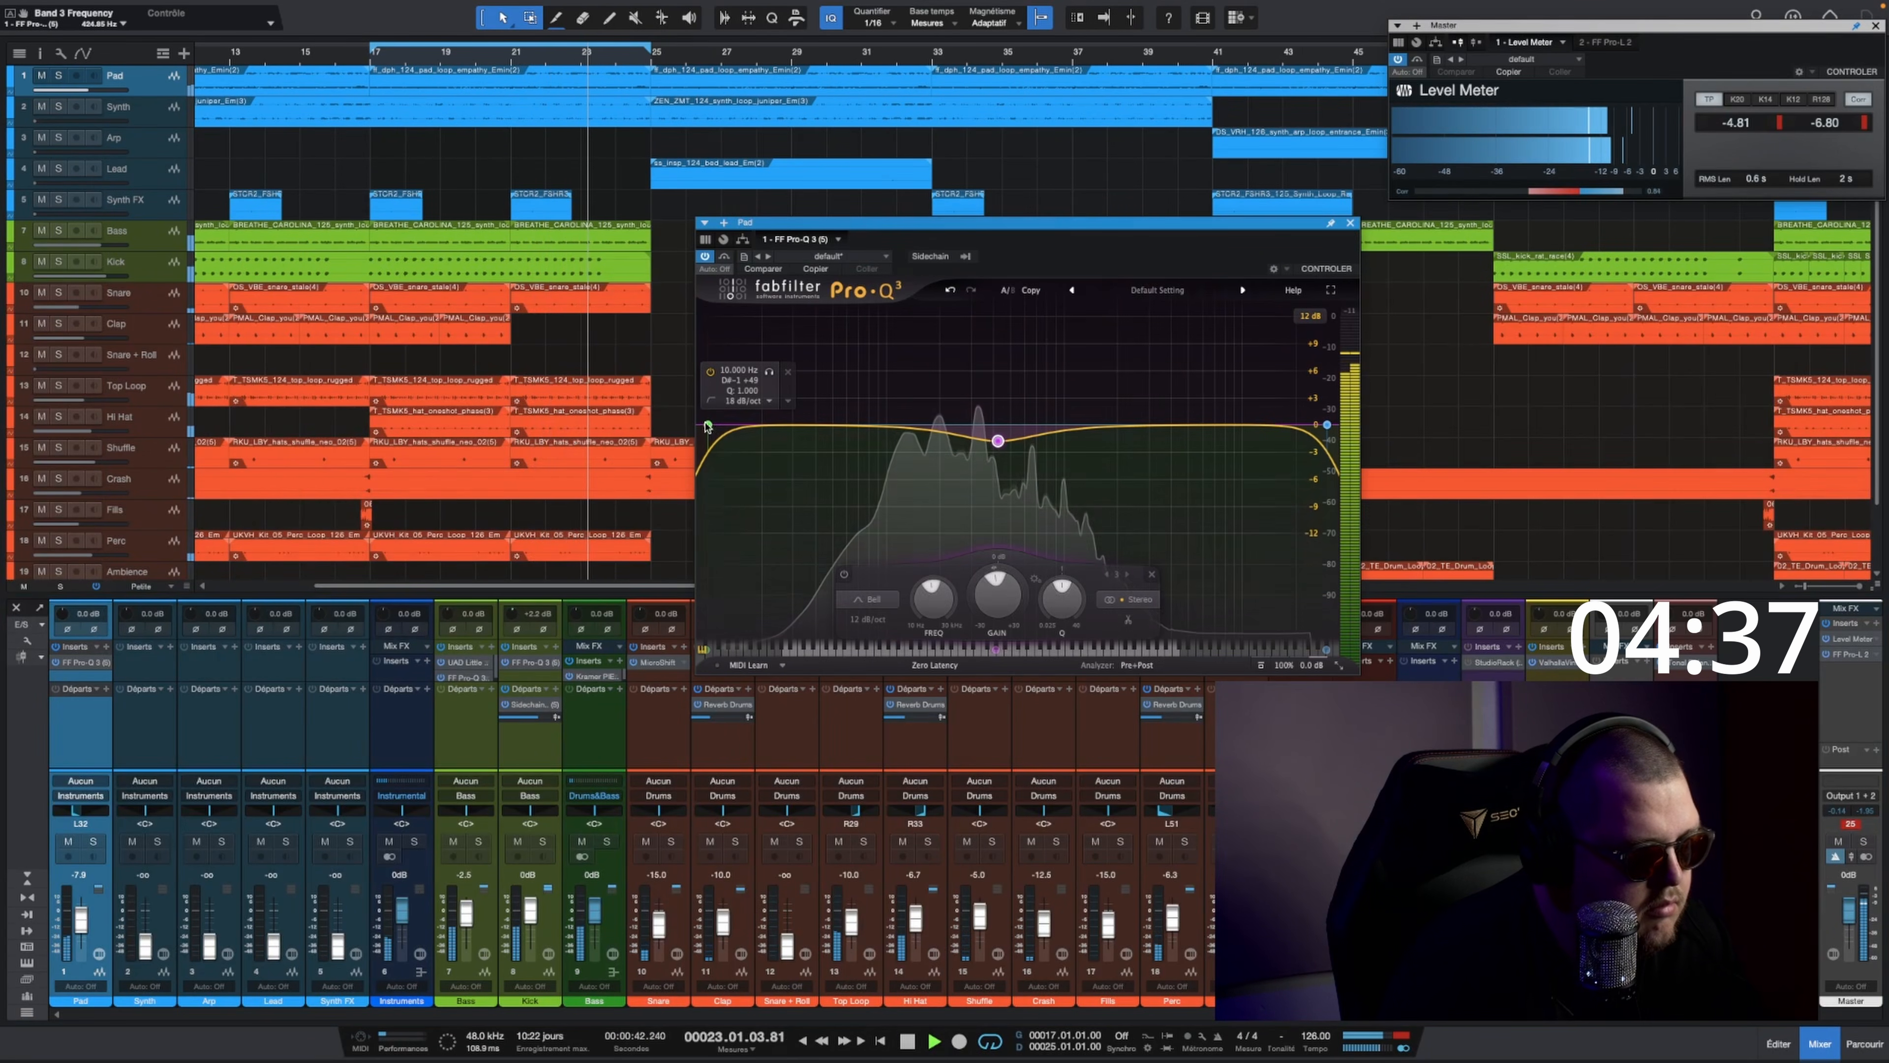
pyautogui.moveTo(708, 425); pyautogui.dragTo(863, 457)
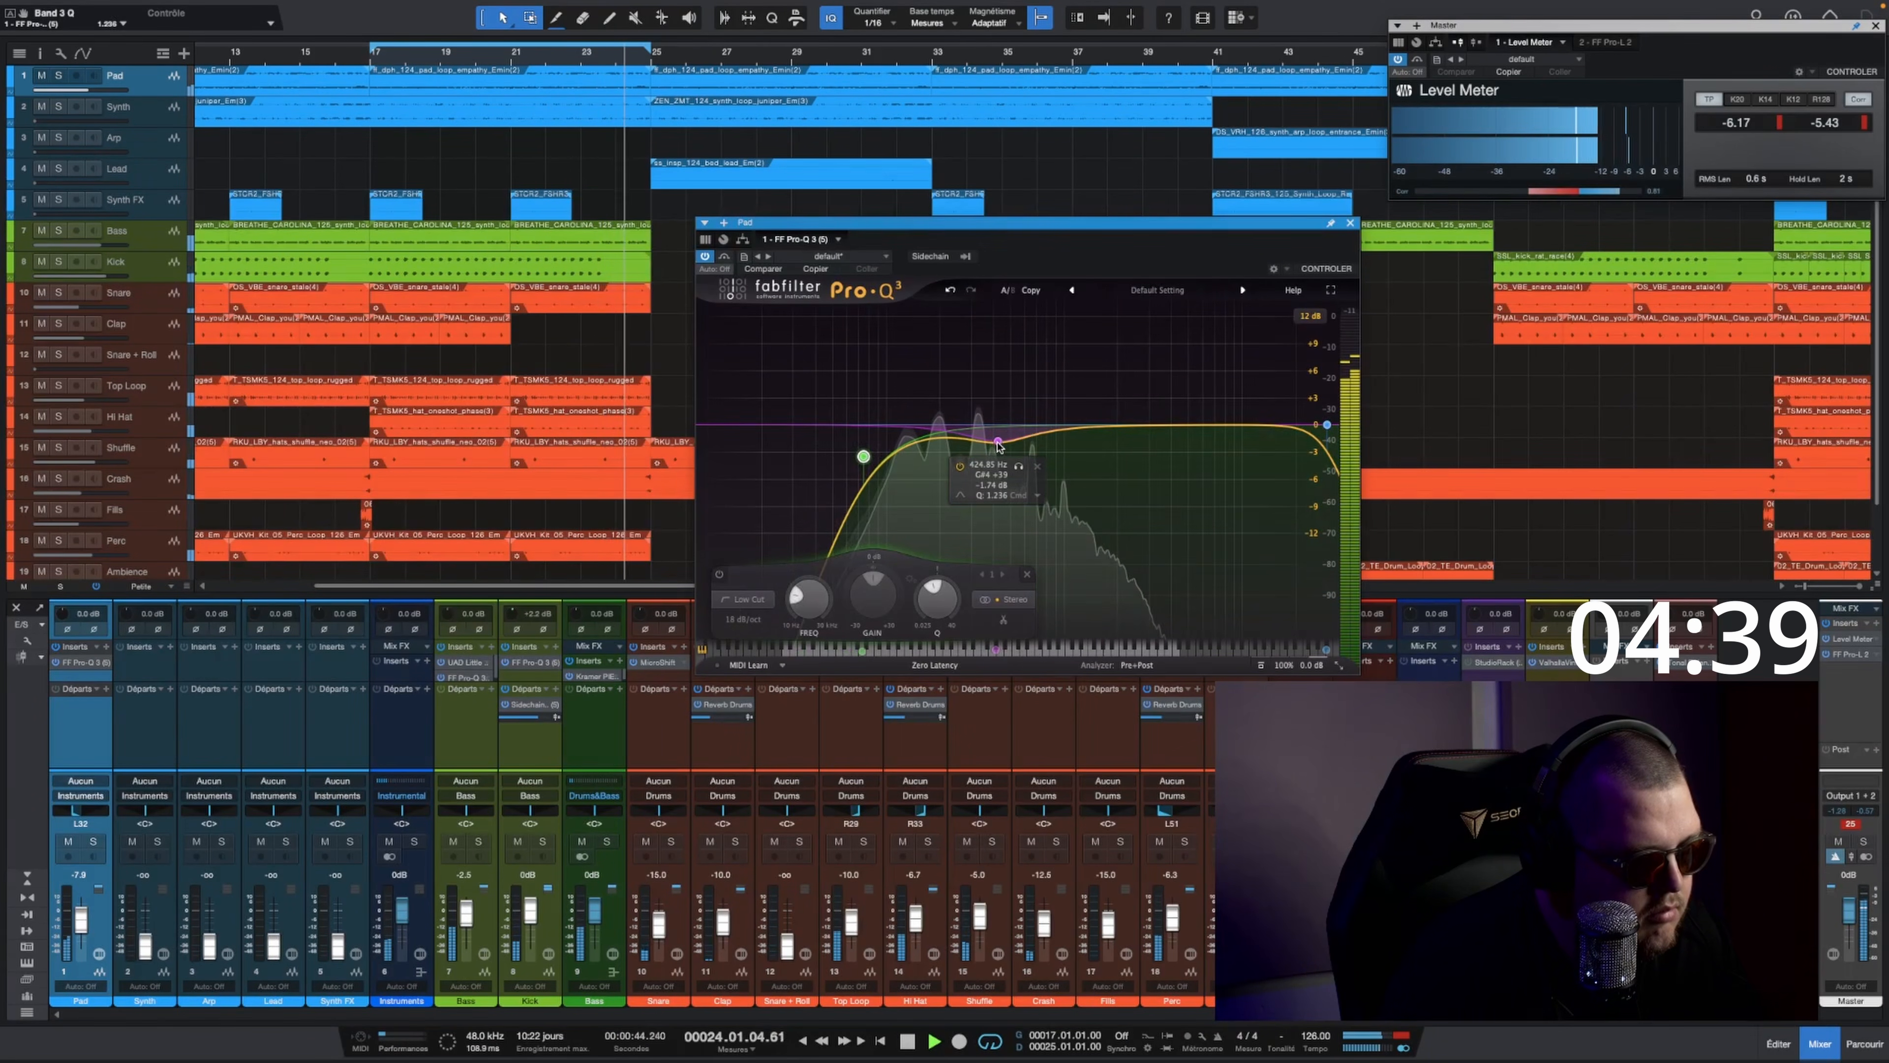
# Step: Narrow and deepen the Pad EQ's dip to about -3 dB near 347 Hz and lower the Pad fader to about -9.2 dB
pyautogui.moveTo(998, 441); pyautogui.dragTo(982, 453)
pyautogui.scroll(5, 984, 453)
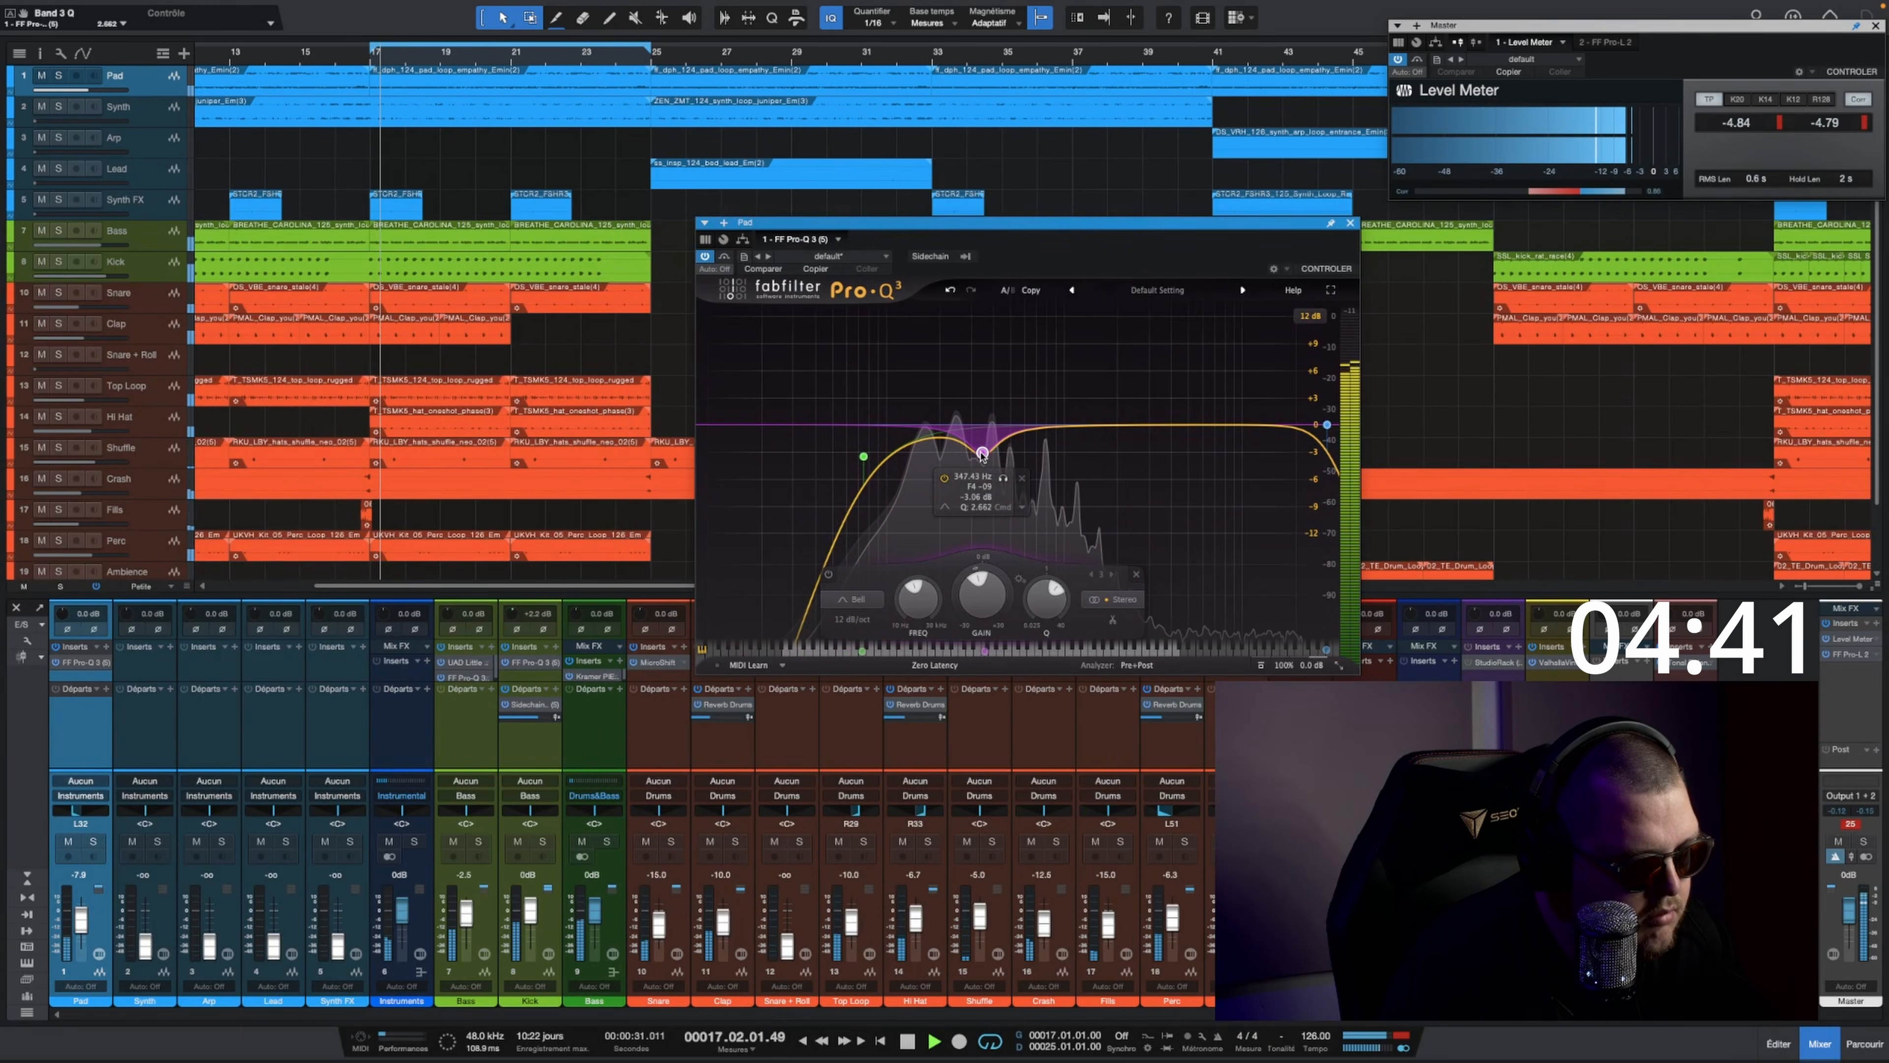
pyautogui.click(11, 942)
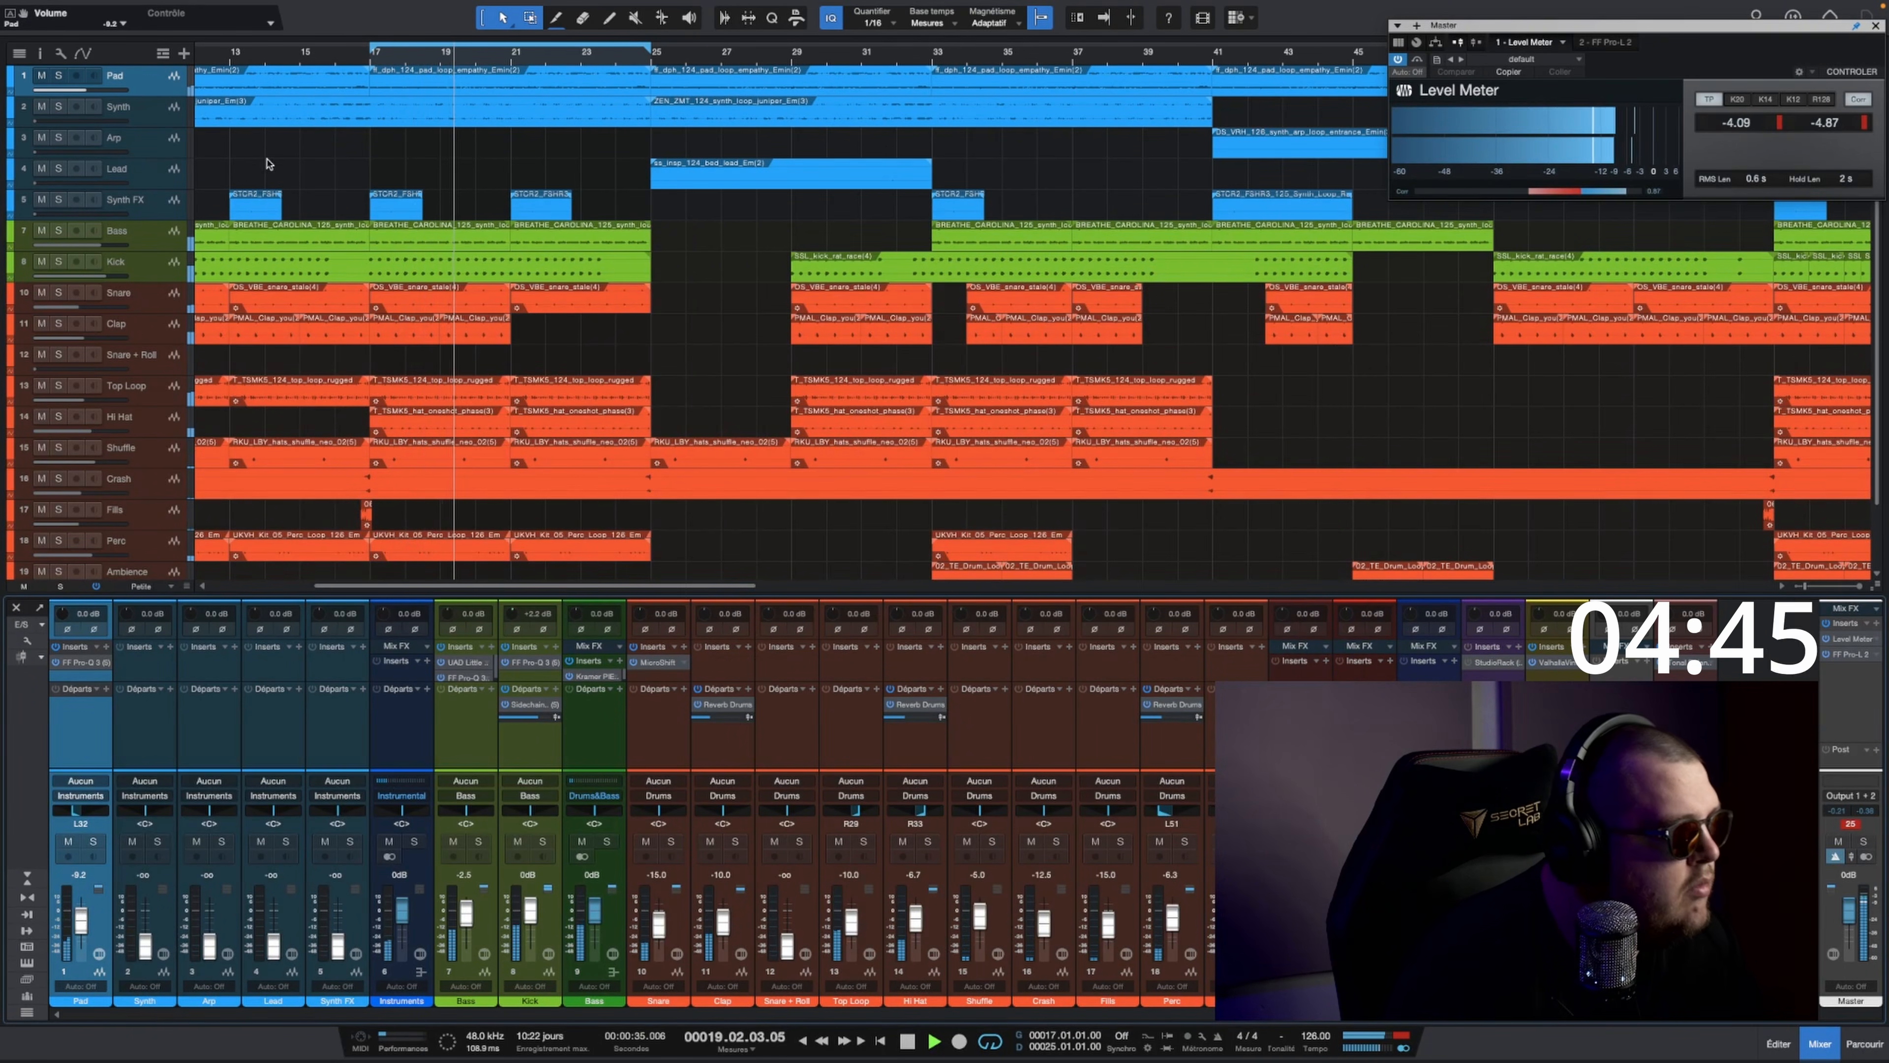
# Step: Select the Synth track, set its fader to about -7.5 dB and pan it to about R41
pyautogui.click(174, 862)
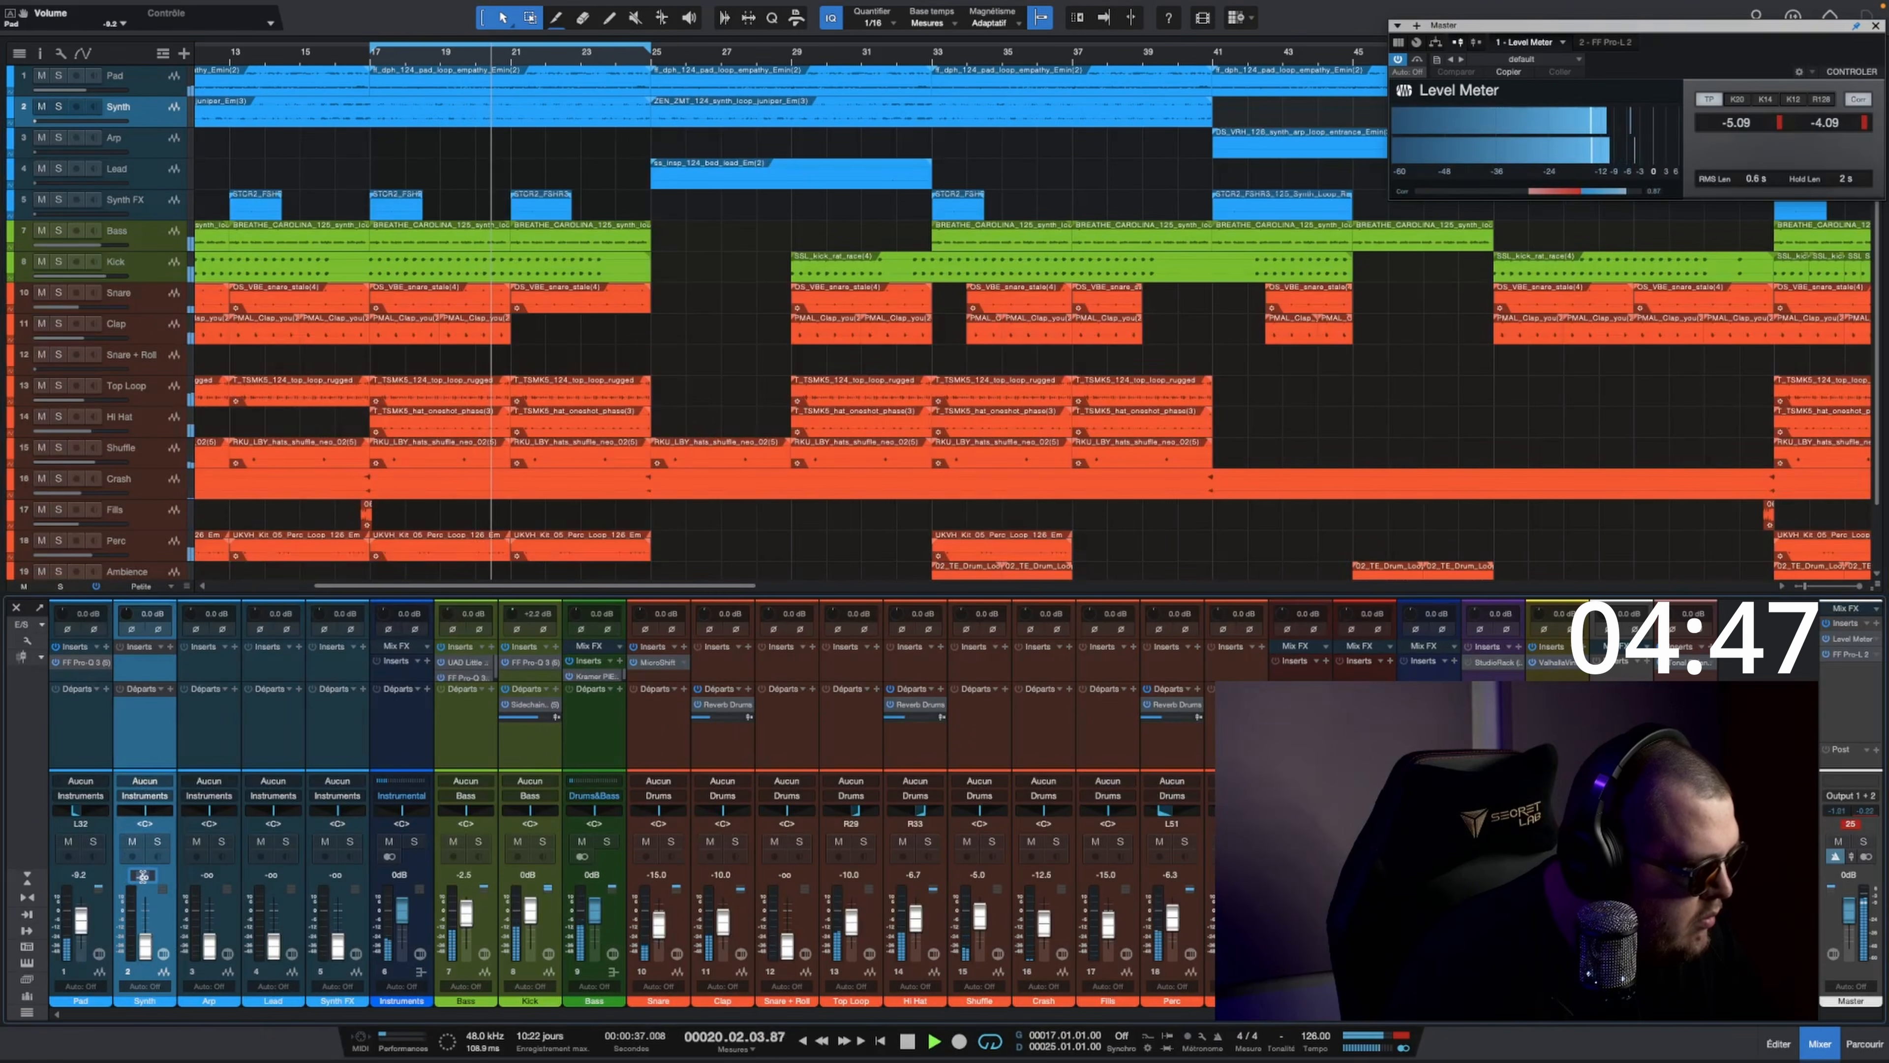
pyautogui.moveTo(145, 947); pyautogui.dragTo(146, 918)
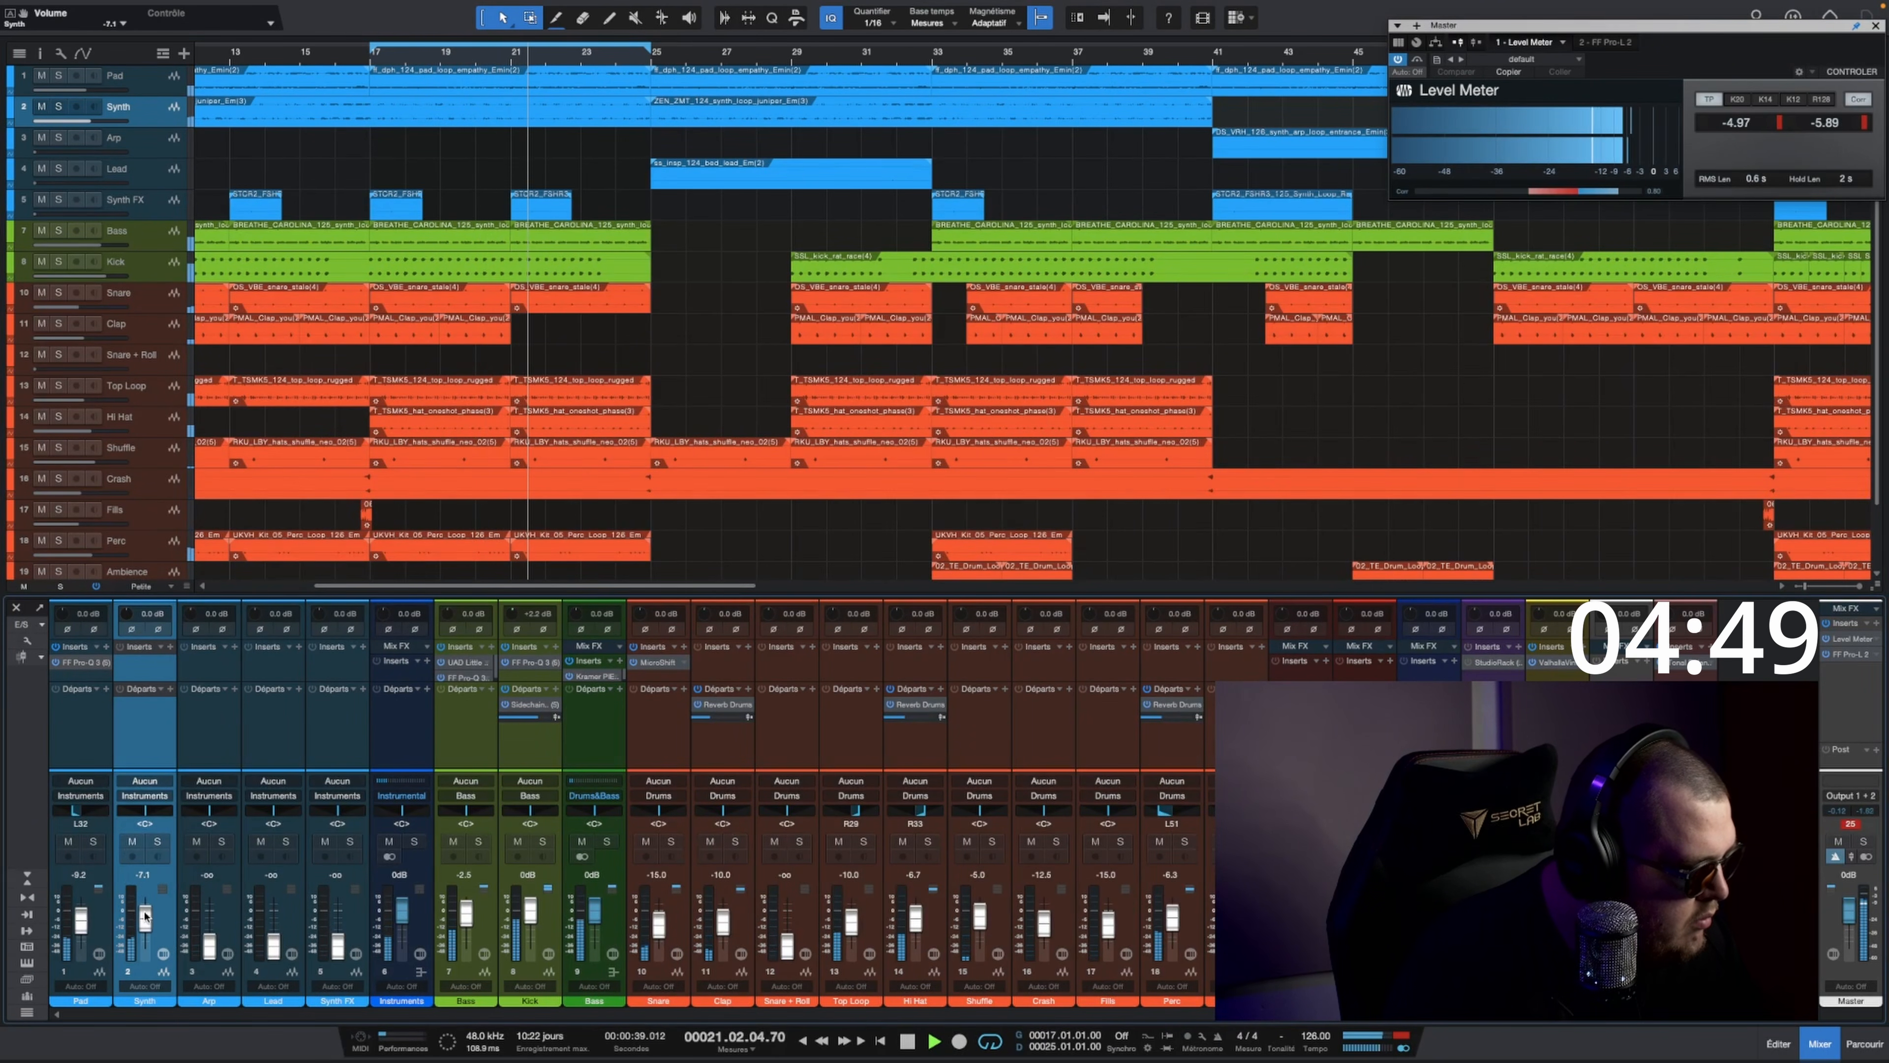
pyautogui.moveTo(150, 819); pyautogui.dragTo(153, 754)
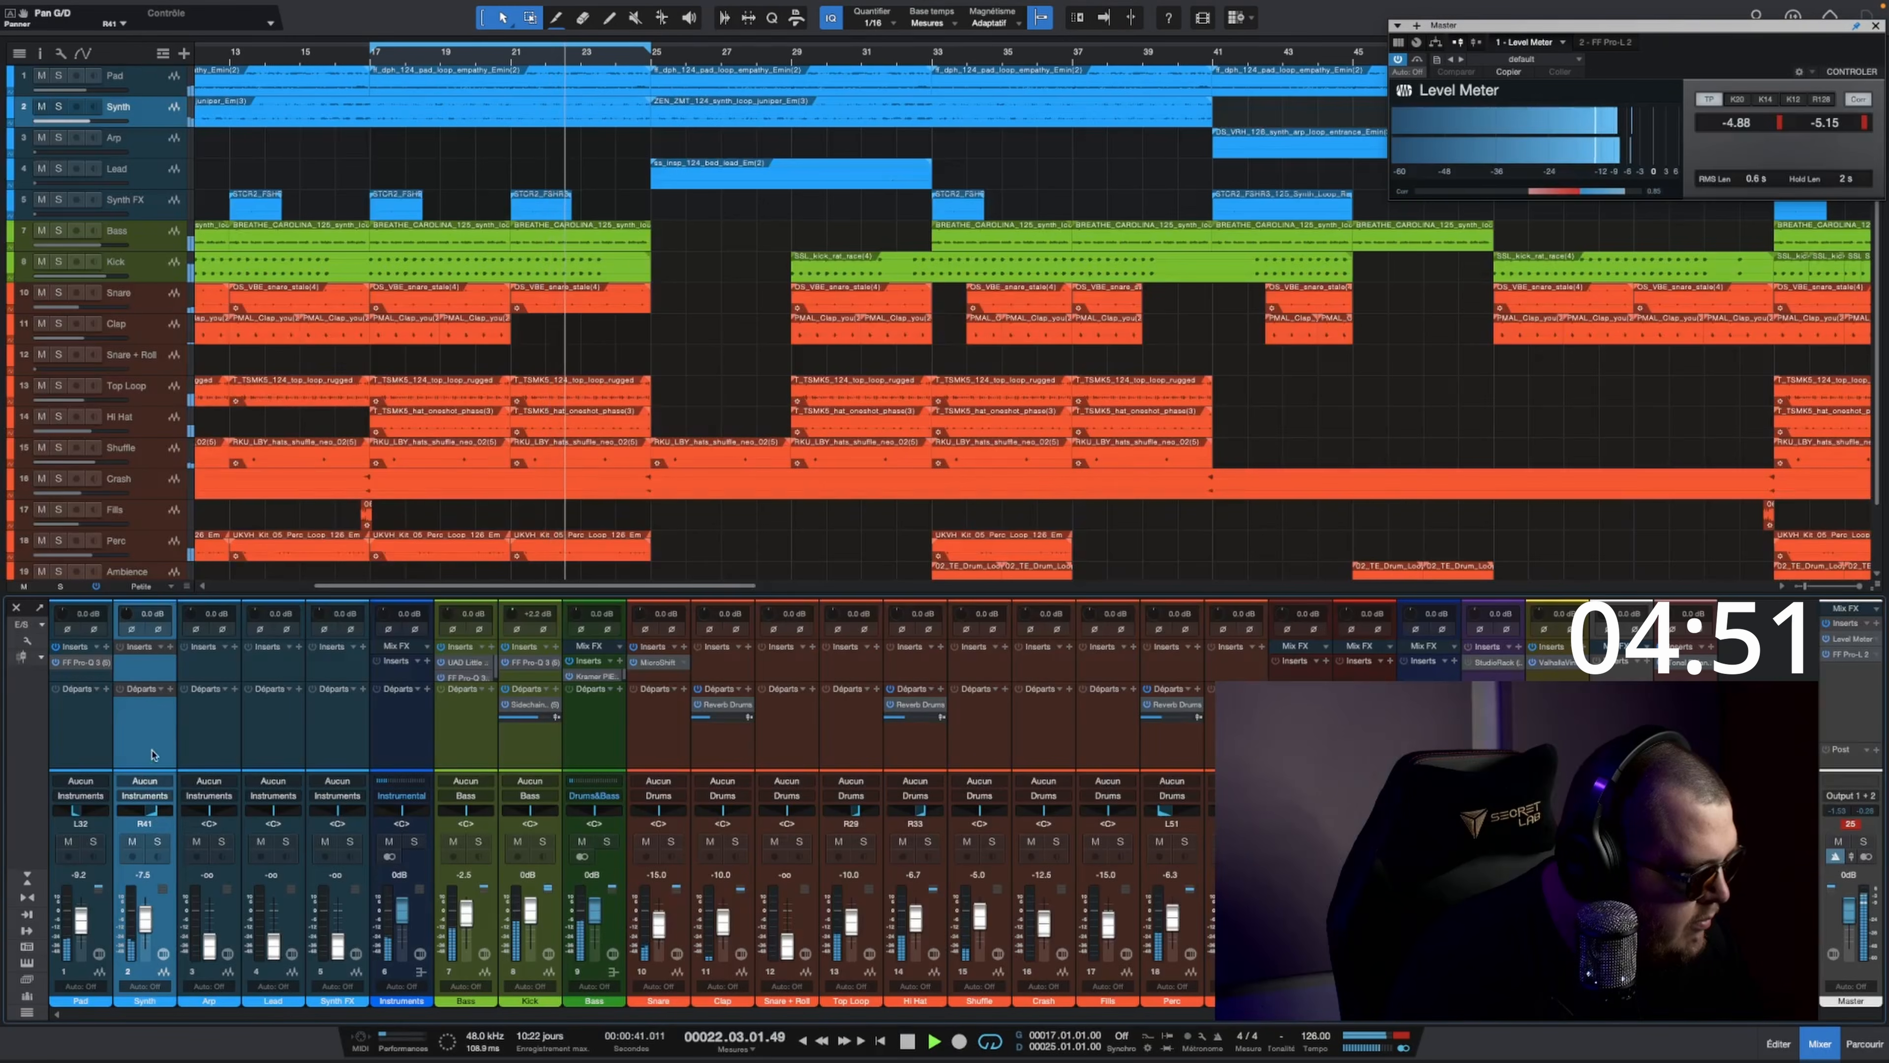
# Step: Add a Reverb Drums send to the Synth track at a lowered level and raise its fader to about -6.7 dB
pyautogui.click(170, 695)
pyautogui.click(223, 796)
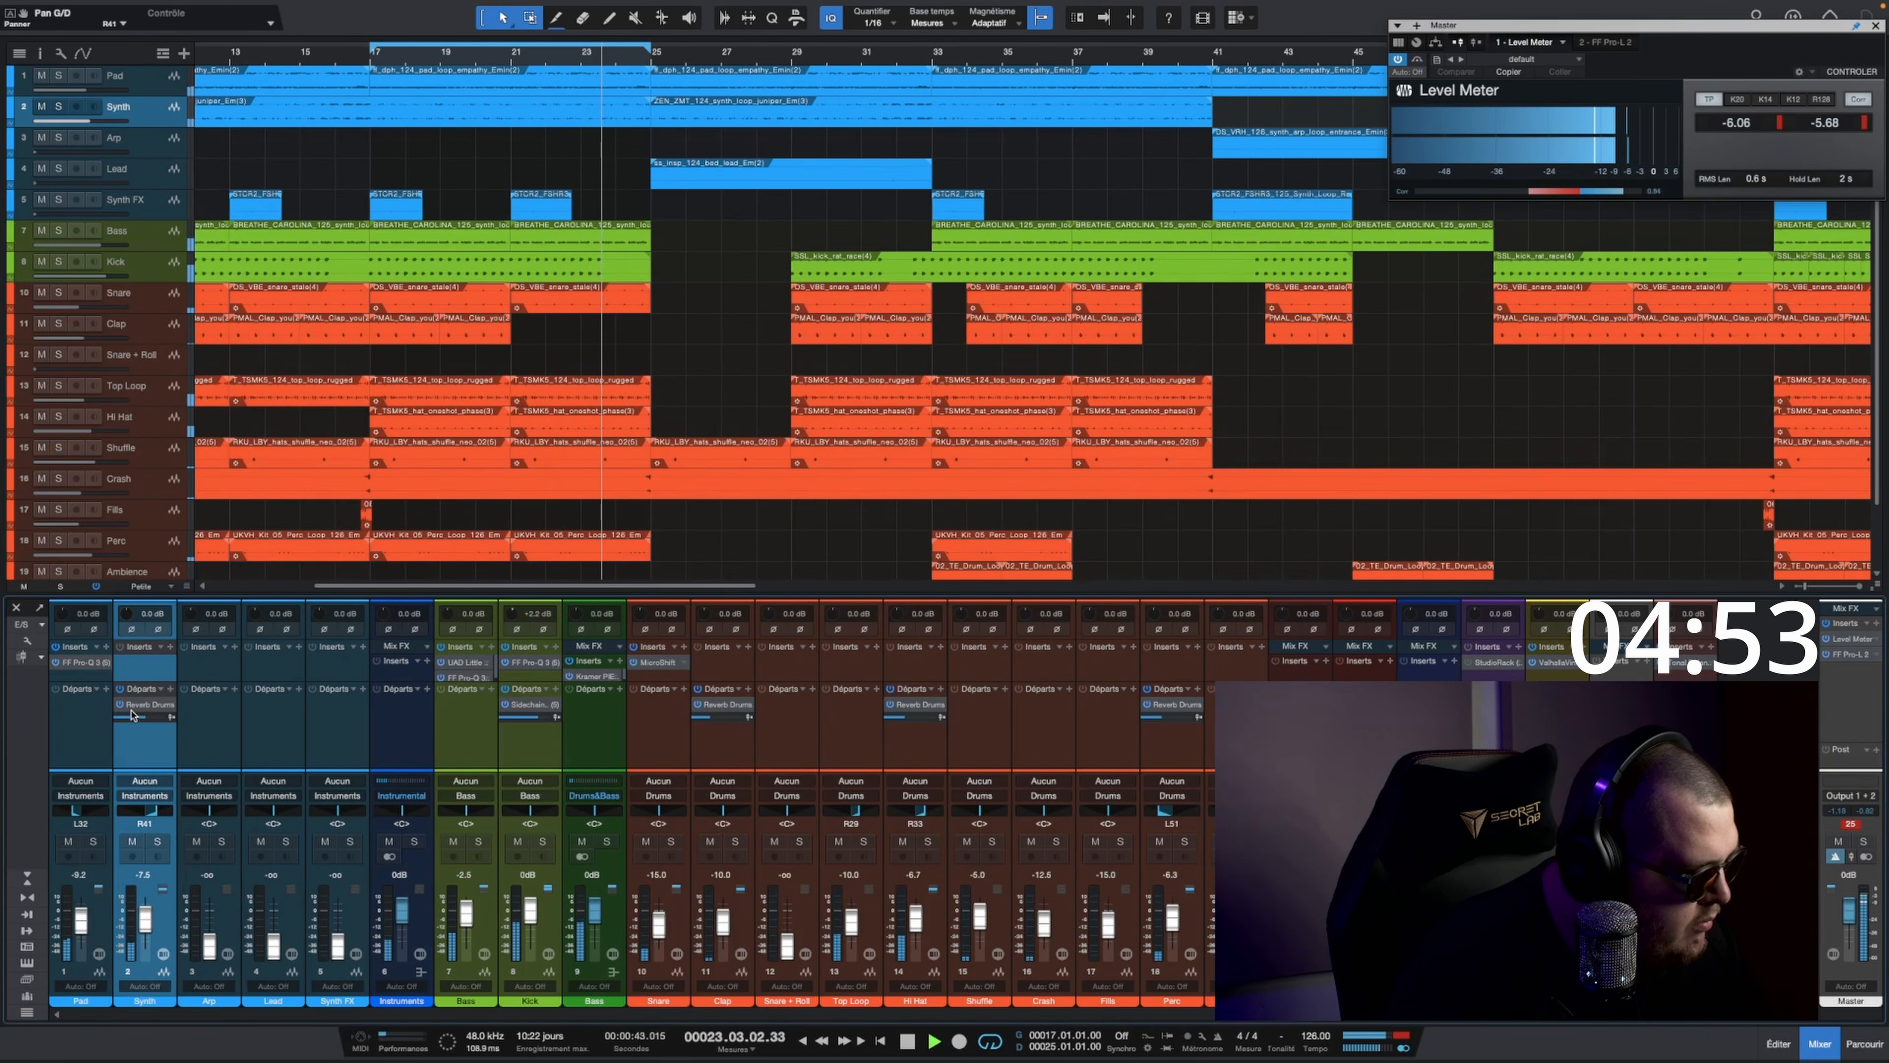
pyautogui.scroll(-3, 131, 717)
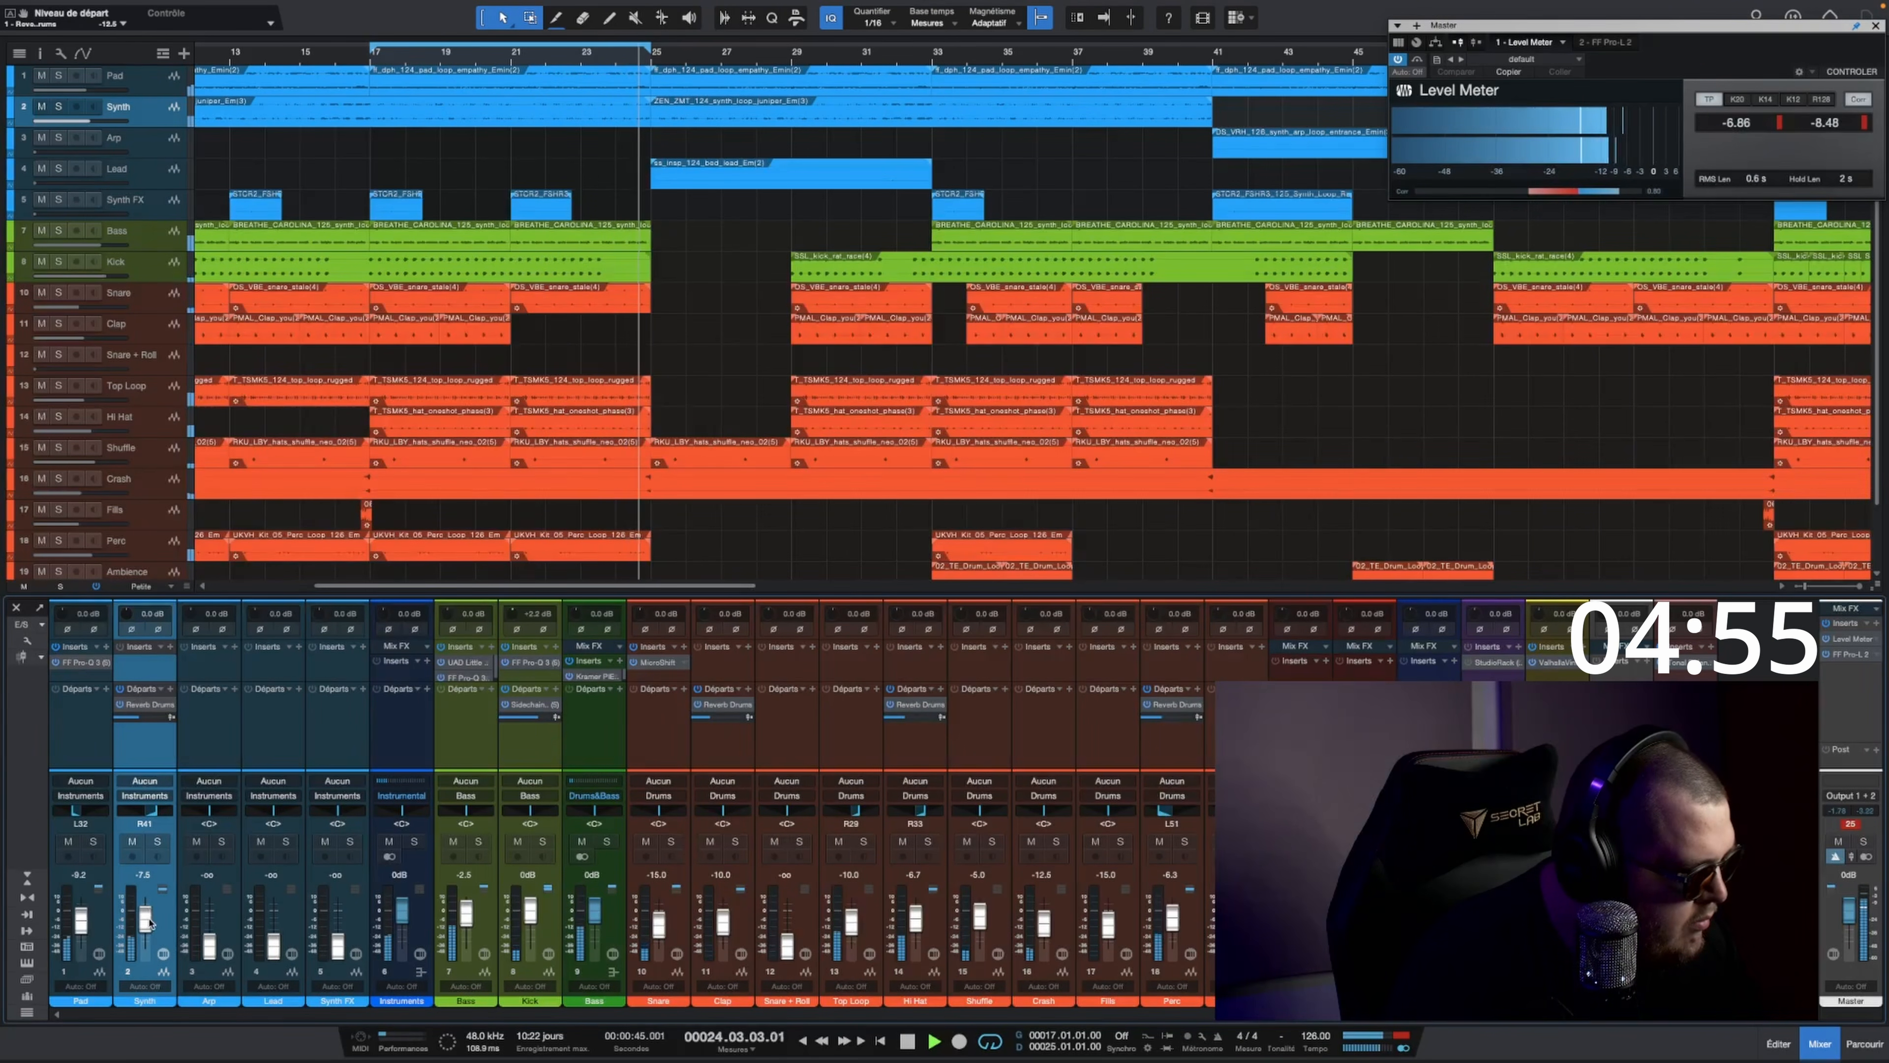
pyautogui.scroll(1, 147, 923)
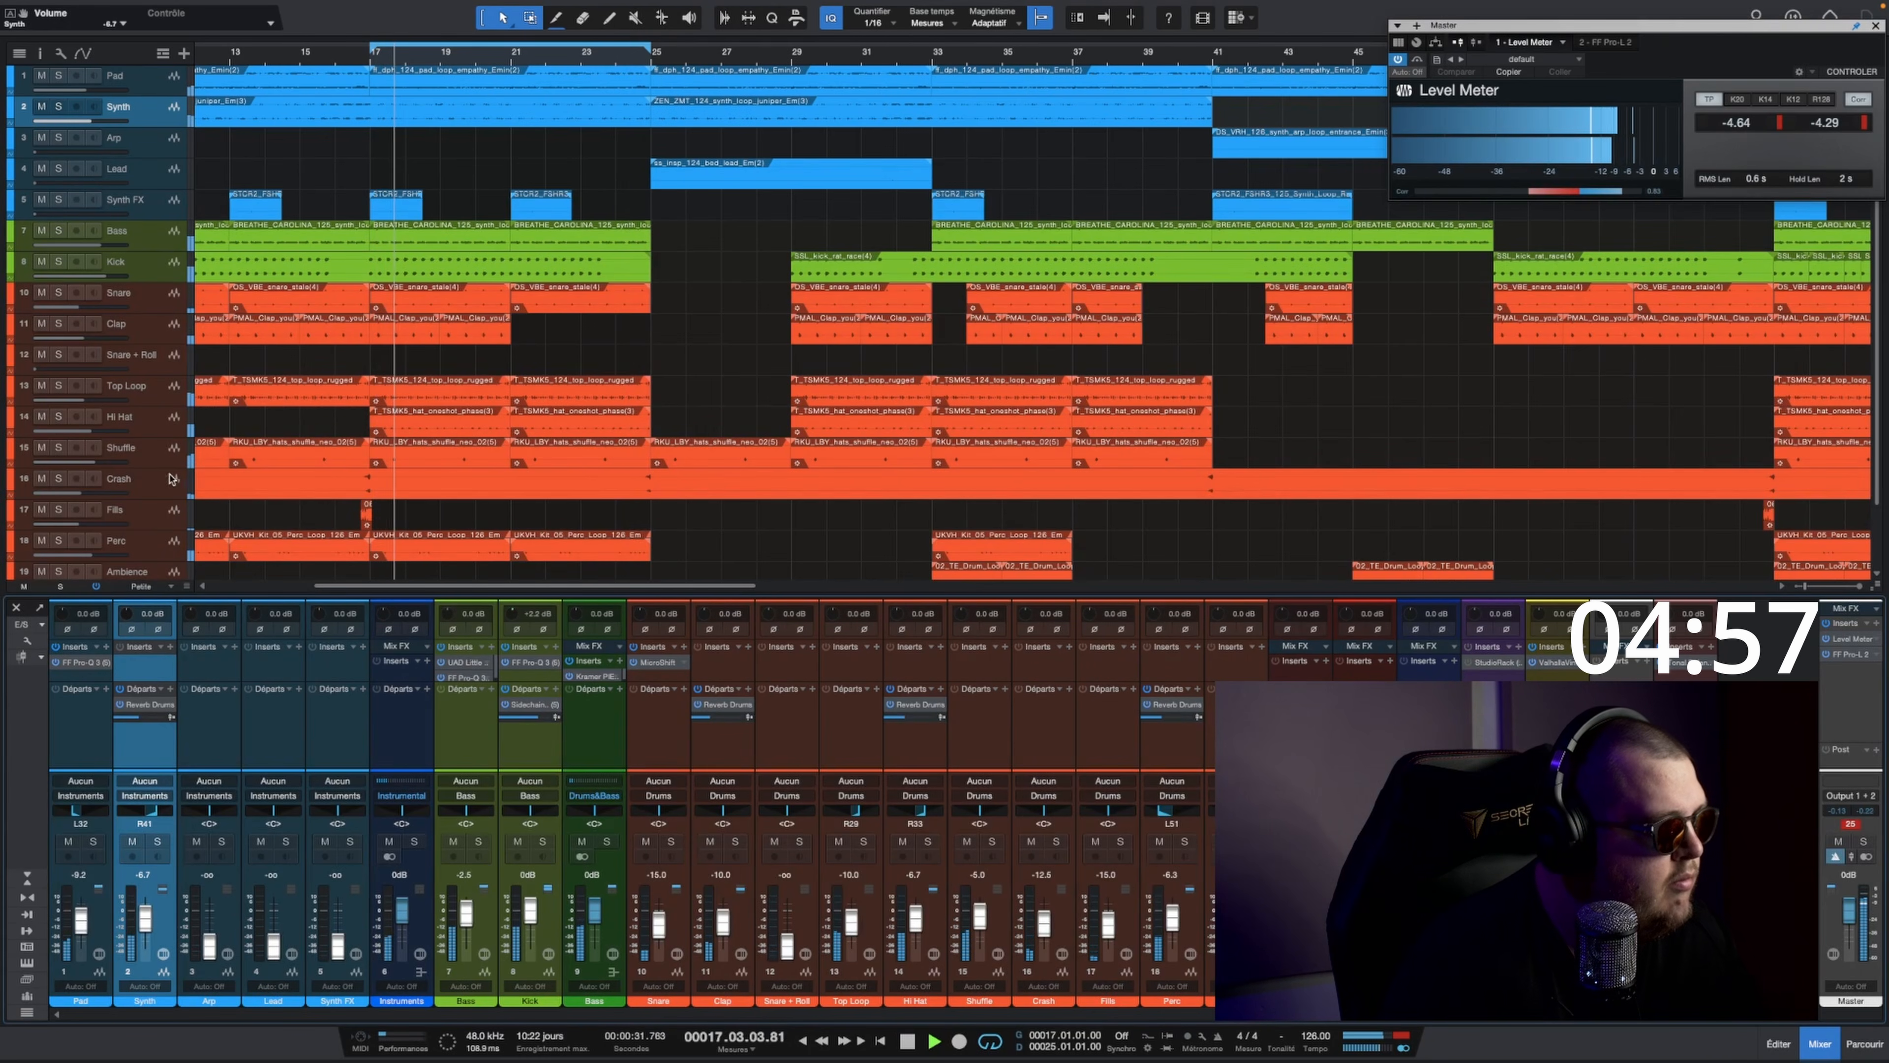
# Step: Bring the Synth FX track's fader up to 0 dB, then trim it to about -5 dB
pyautogui.click(337, 876)
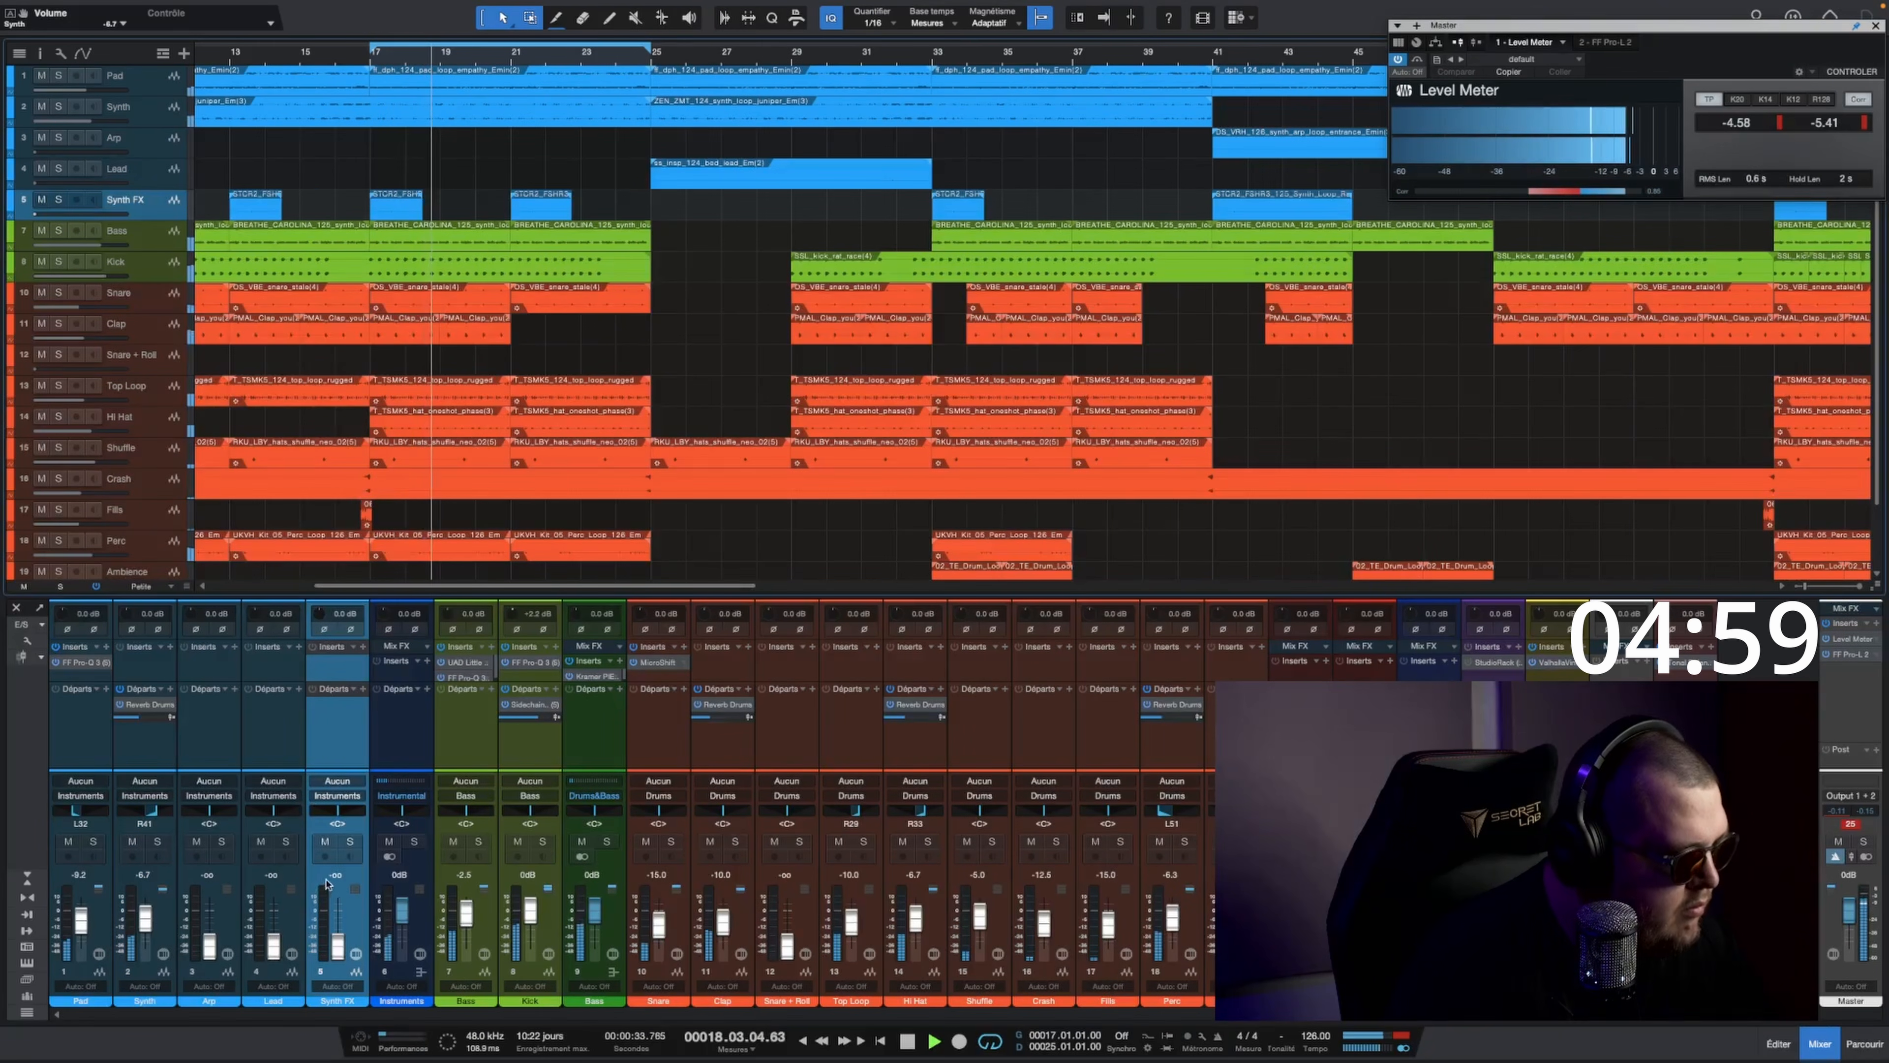
pyautogui.write('0')
pyautogui.press('Return')
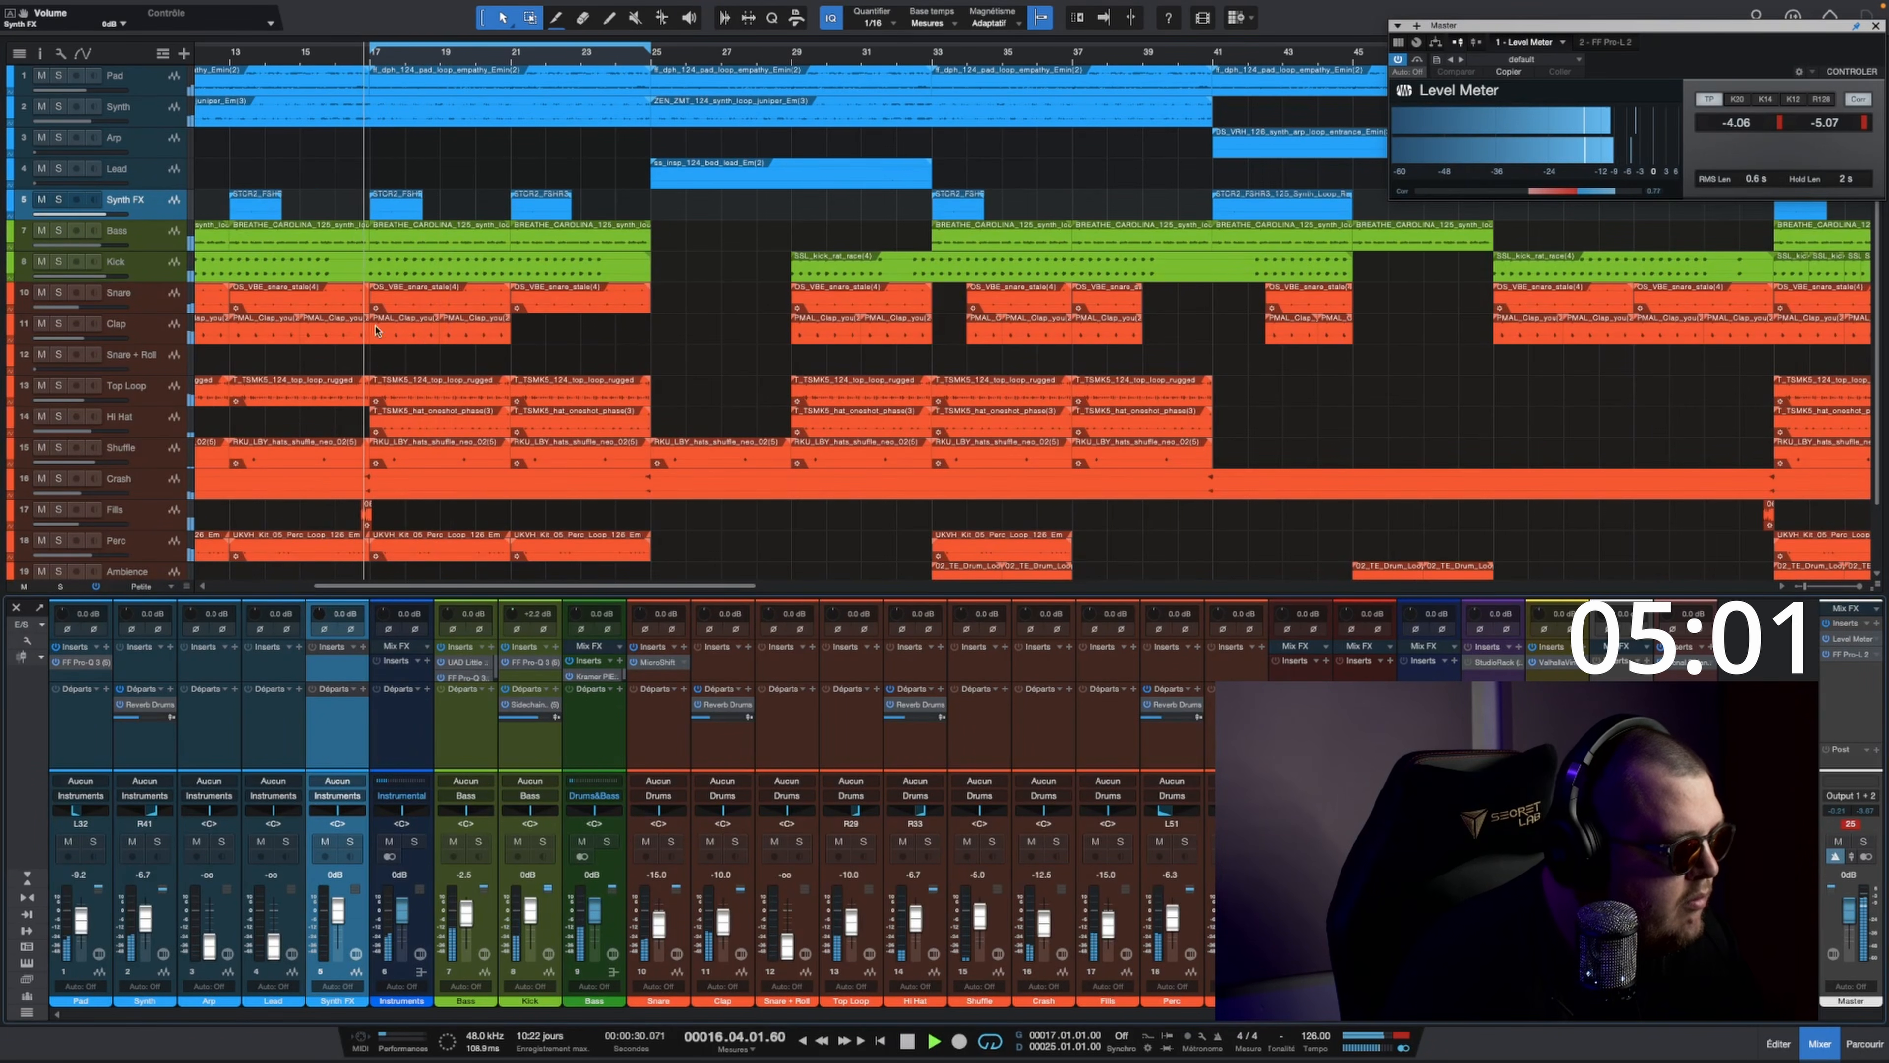
pyautogui.moveTo(344, 909); pyautogui.dragTo(338, 912)
# Step: Add a lowered Reverb Drums send to the Synth FX track and lower the track's fader to about -10 dB
pyautogui.moveTo(144, 704); pyautogui.dragTo(315, 720)
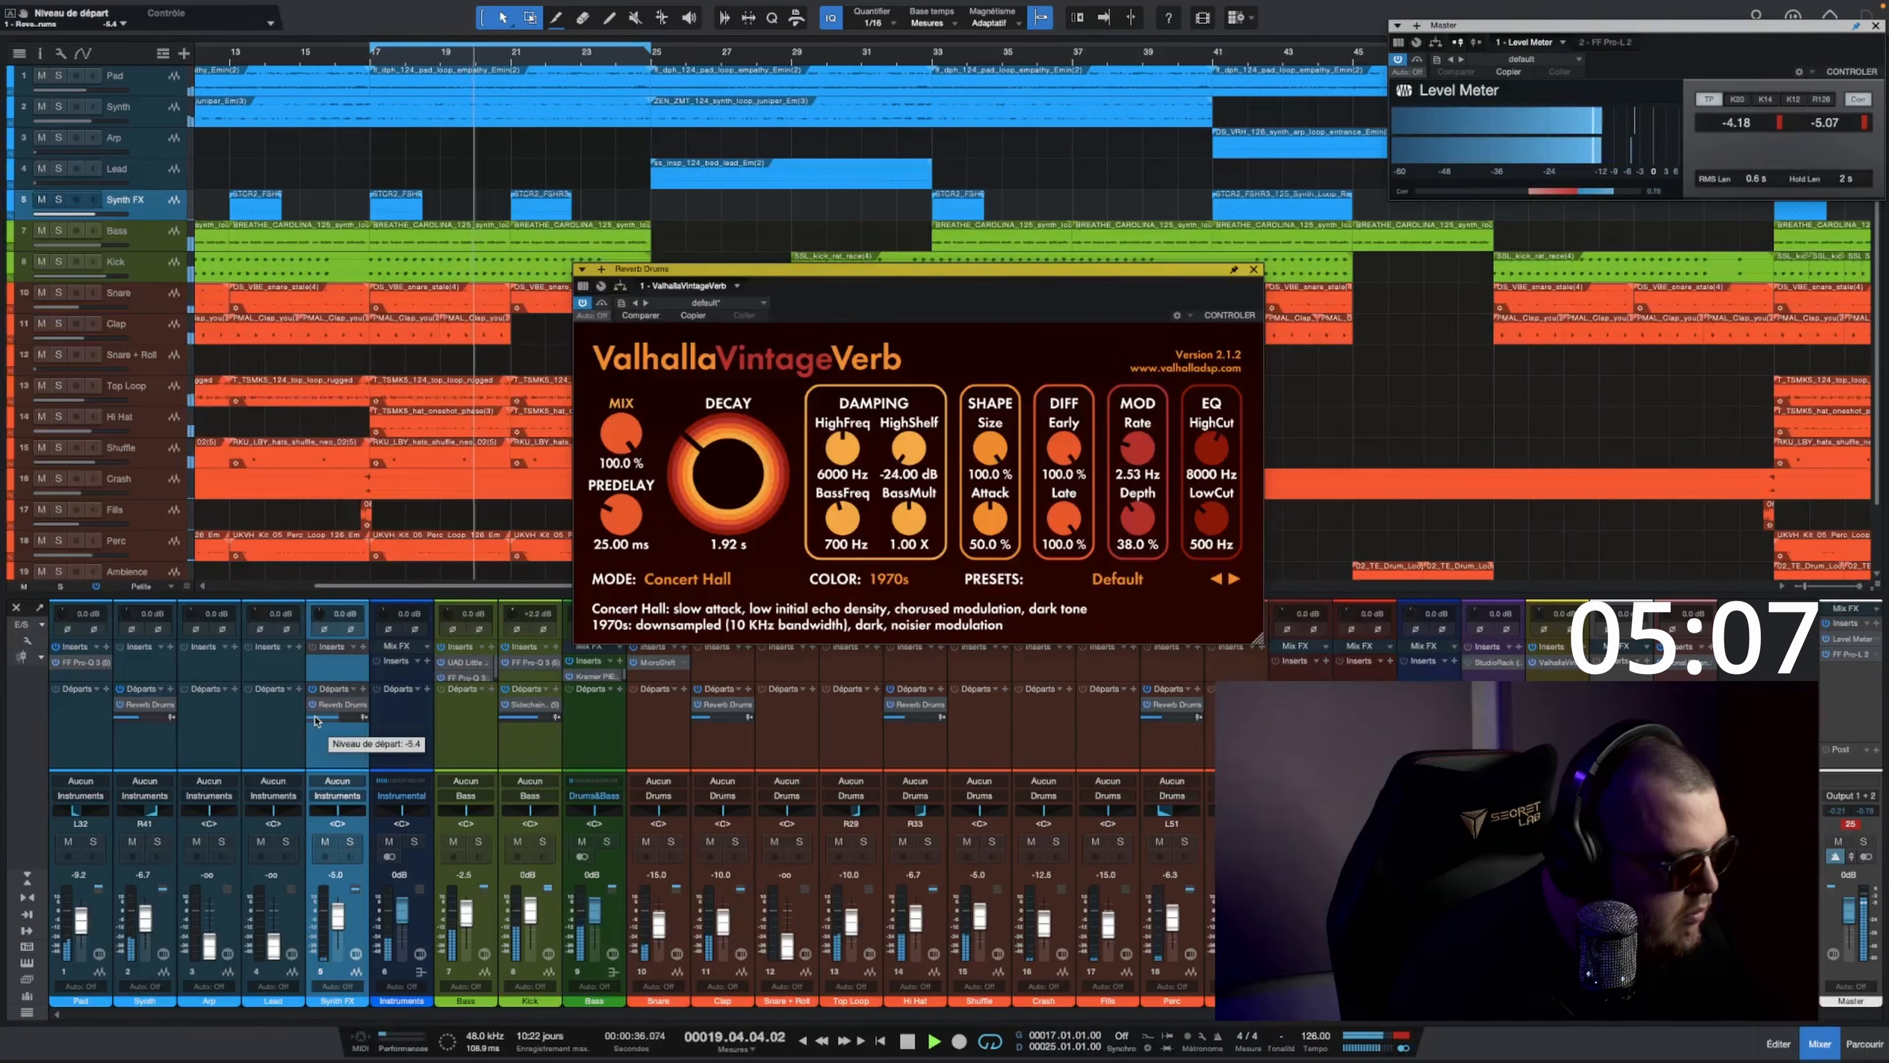
pyautogui.press('space')
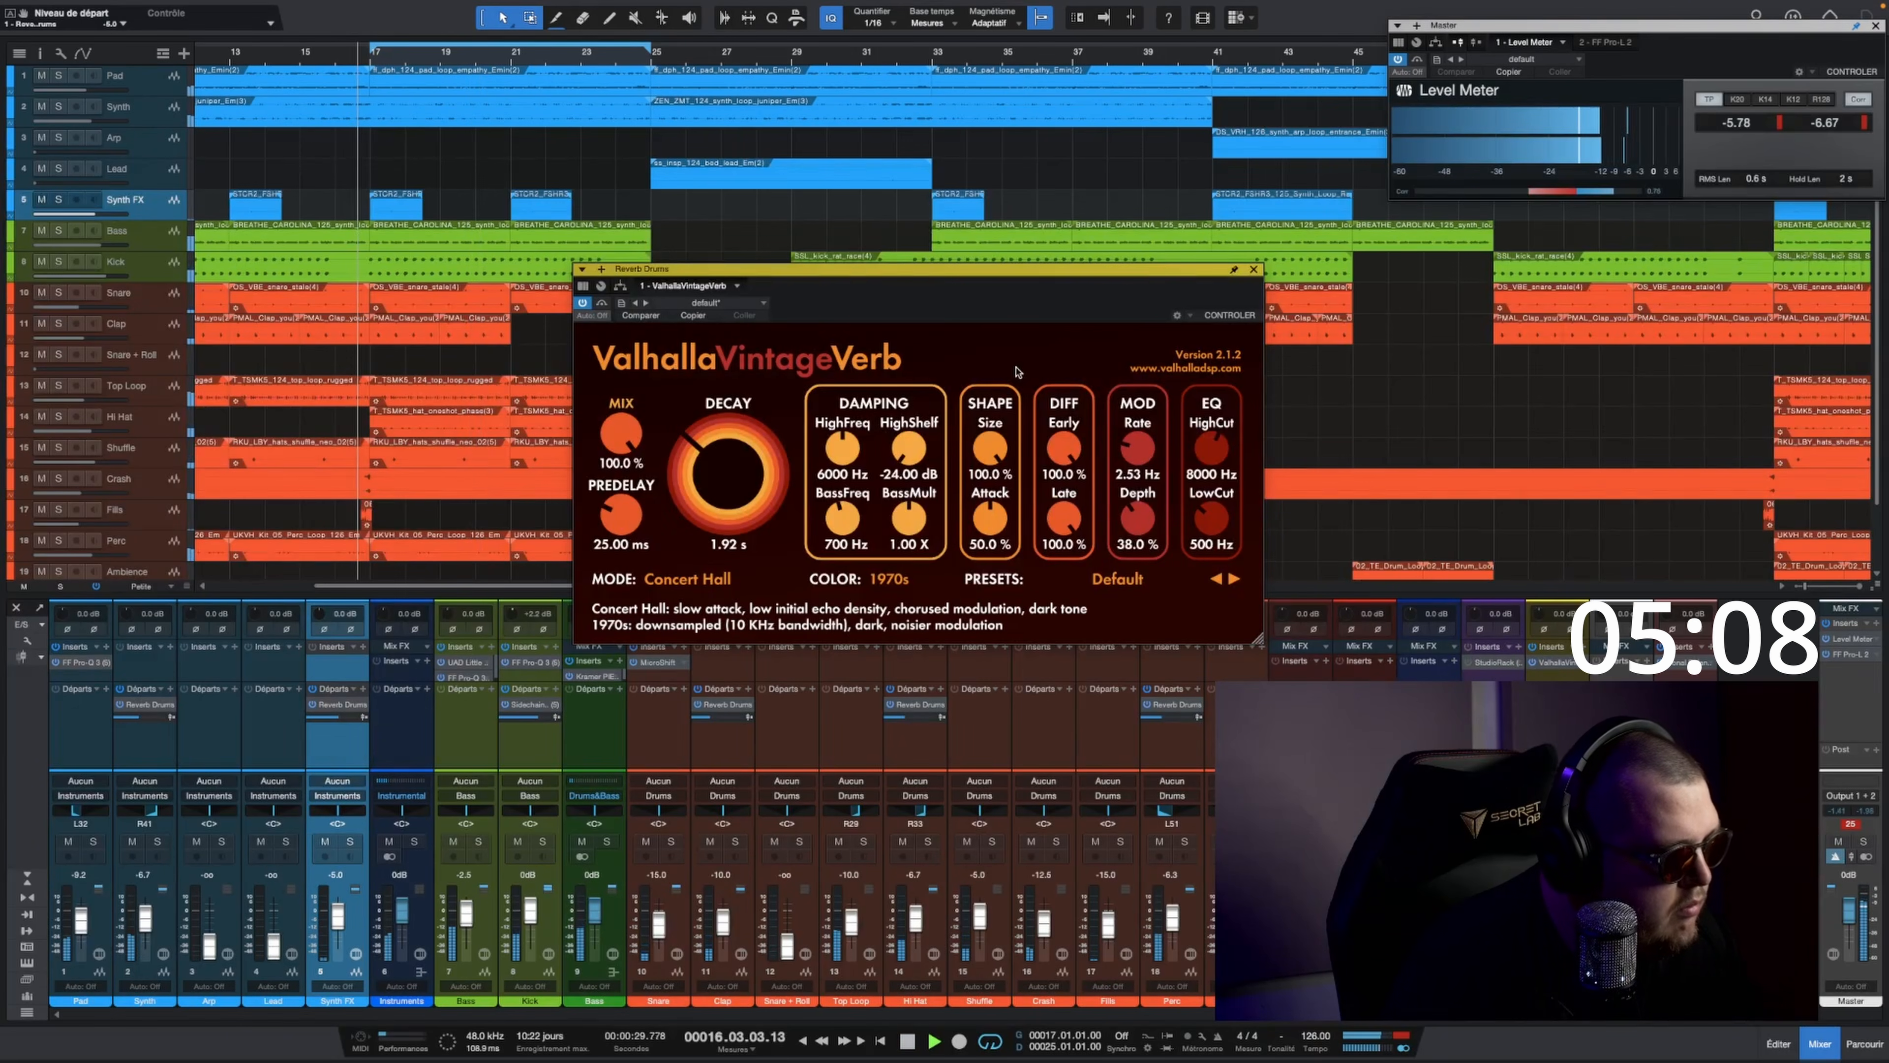
pyautogui.click(1256, 269)
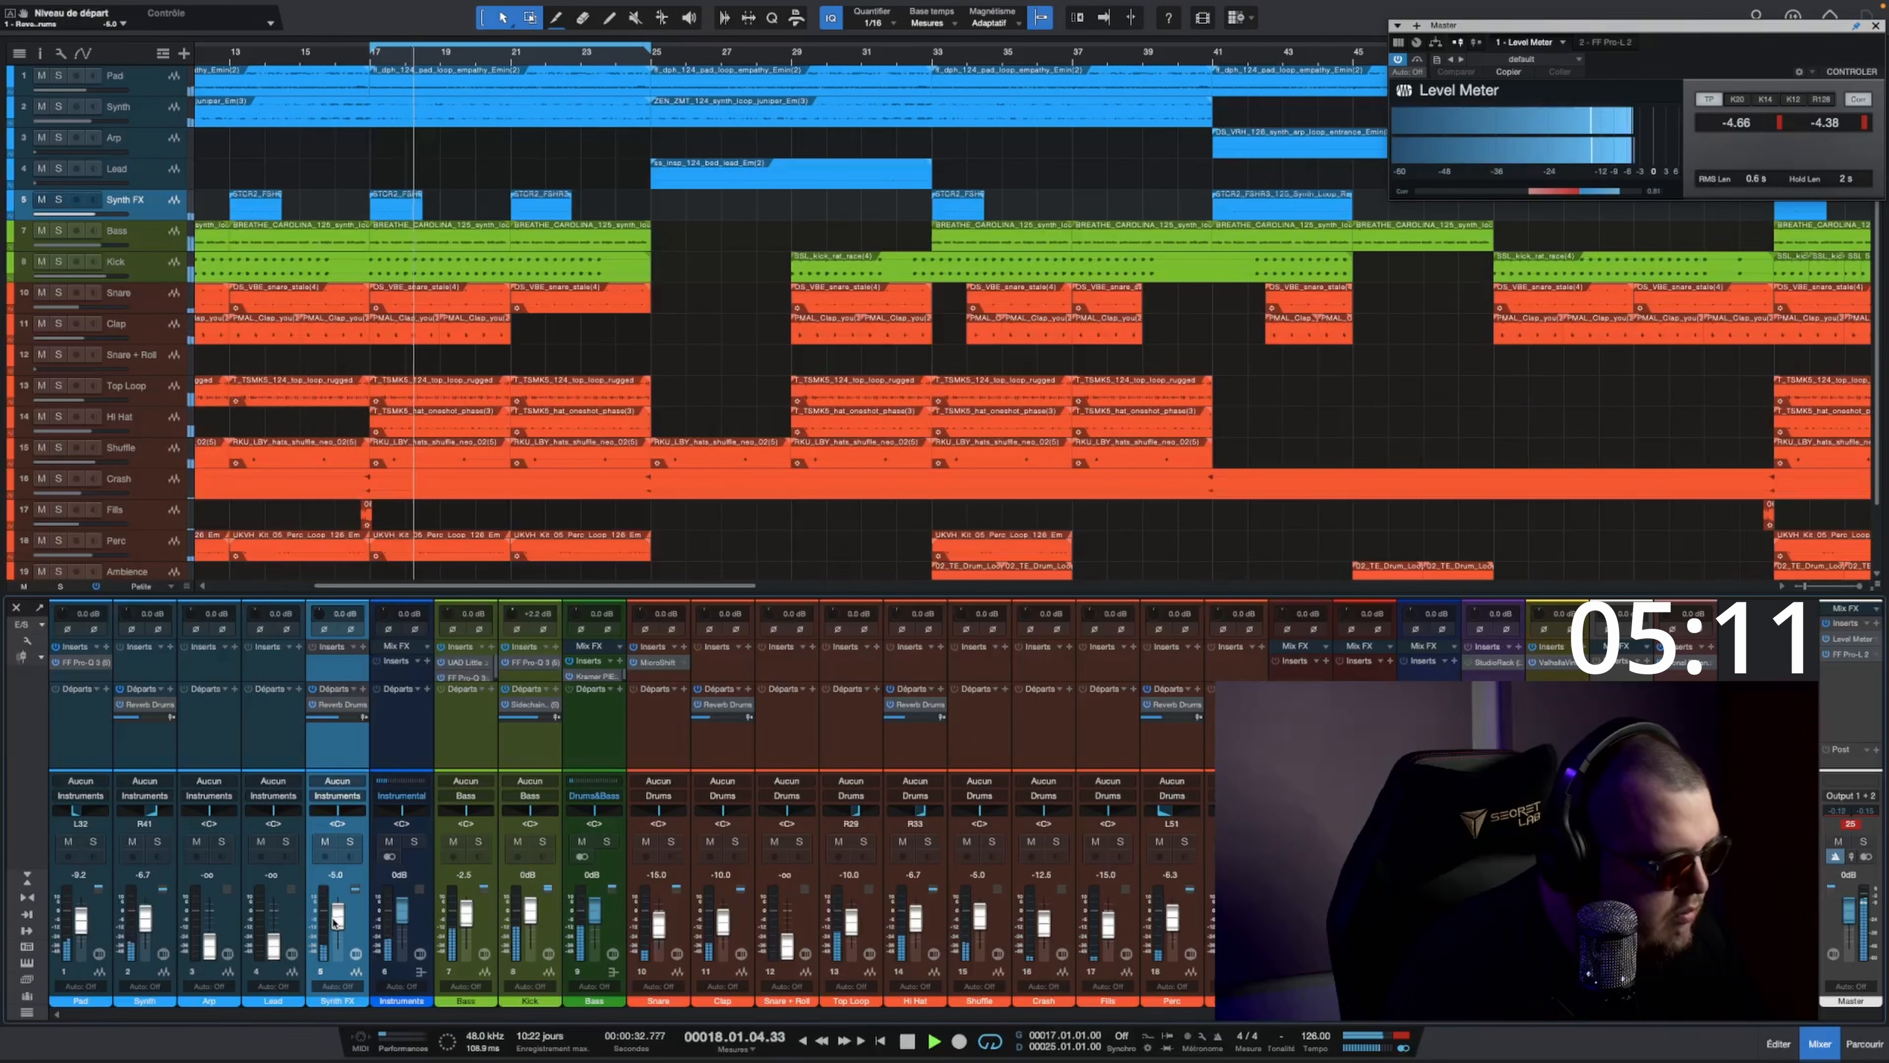
pyautogui.moveTo(337, 916); pyautogui.dragTo(334, 925)
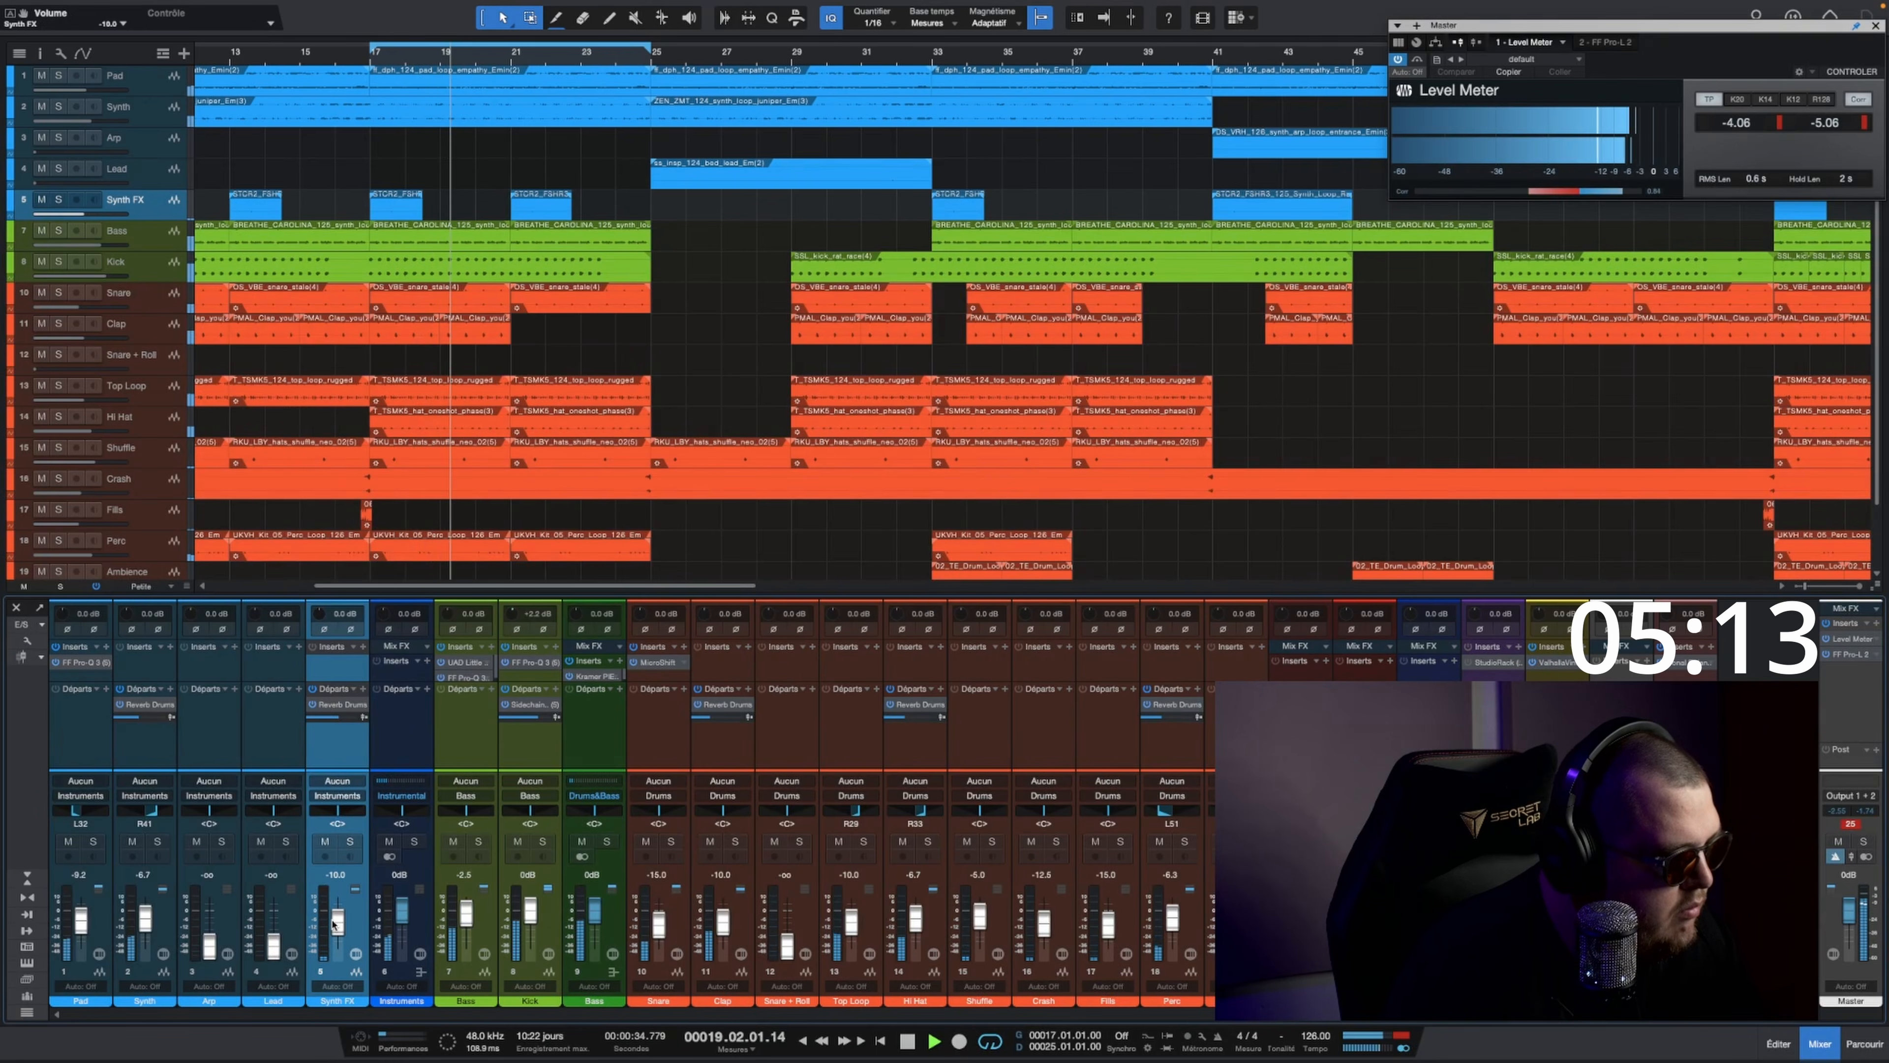
# Step: Play the song from bar 1, setting the Snare + Roll fader to 0 dB and the Clap fader to about -7.5 dB
pyautogui.scroll(-7, 487, 449)
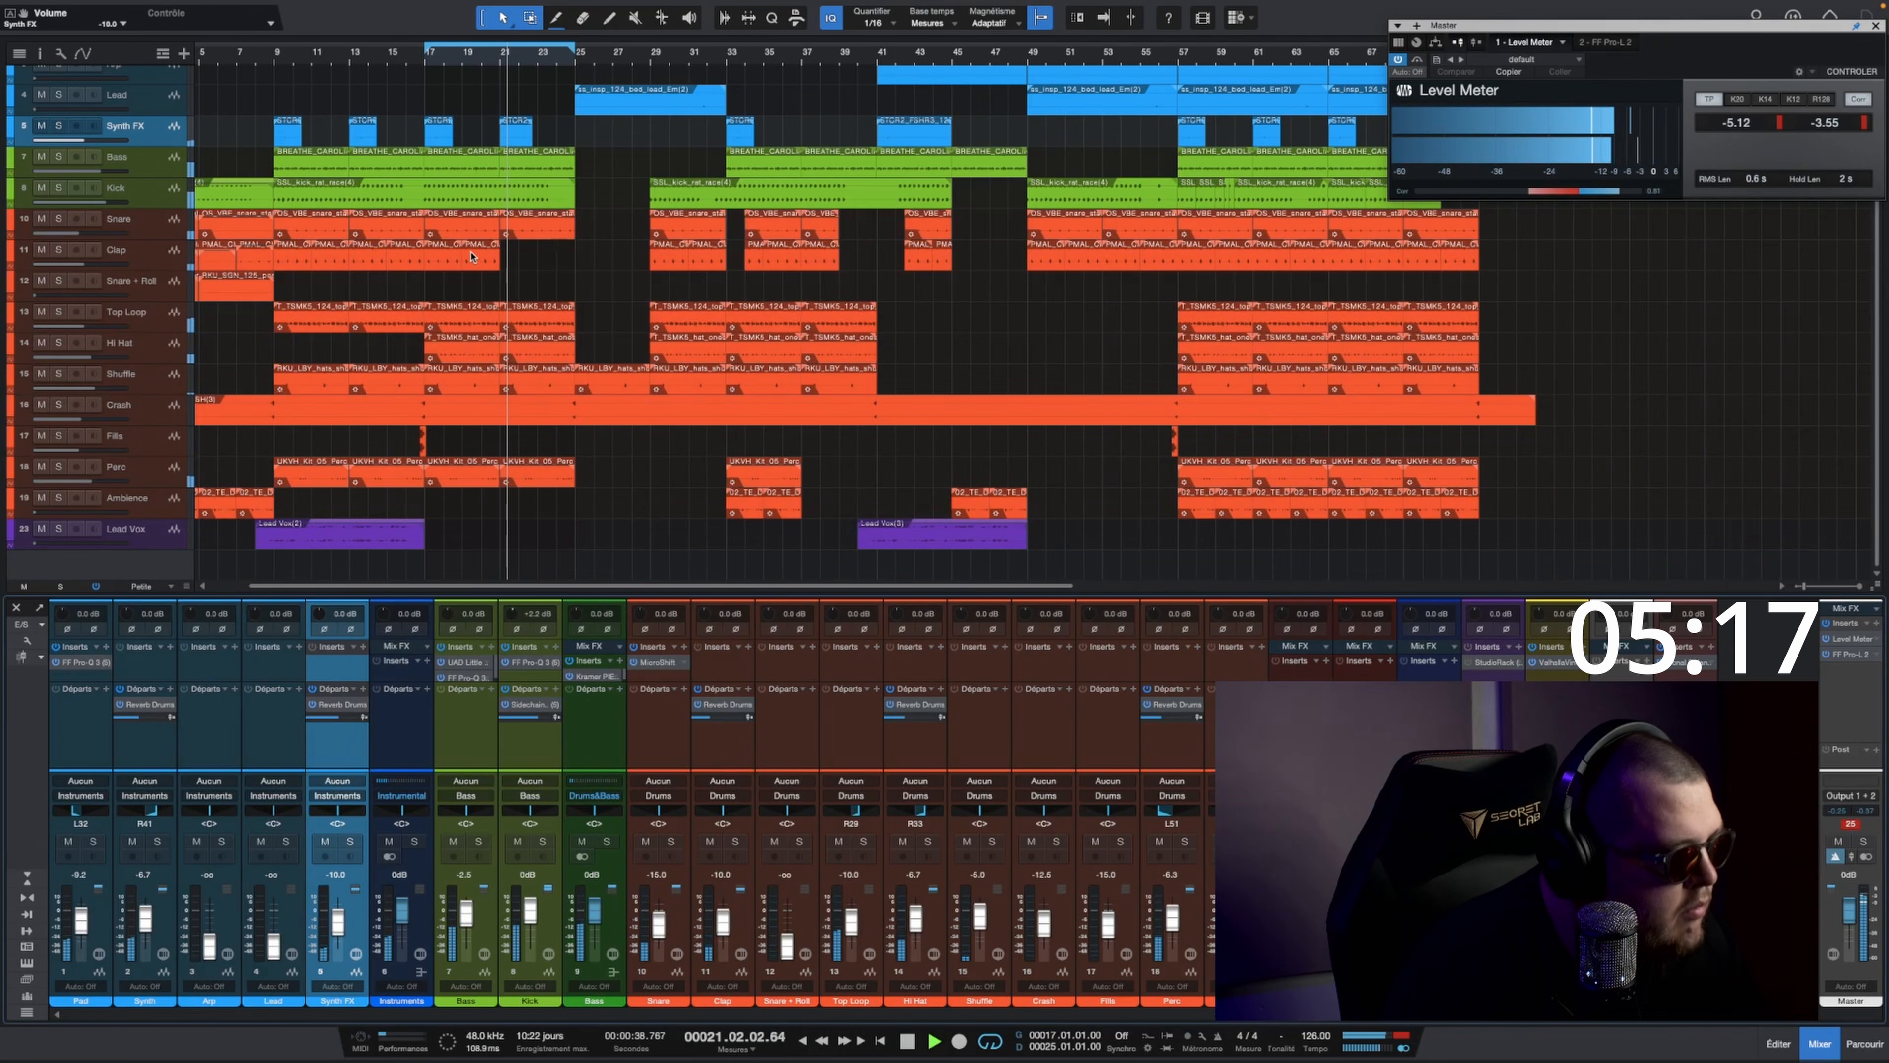
pyautogui.click(146, 288)
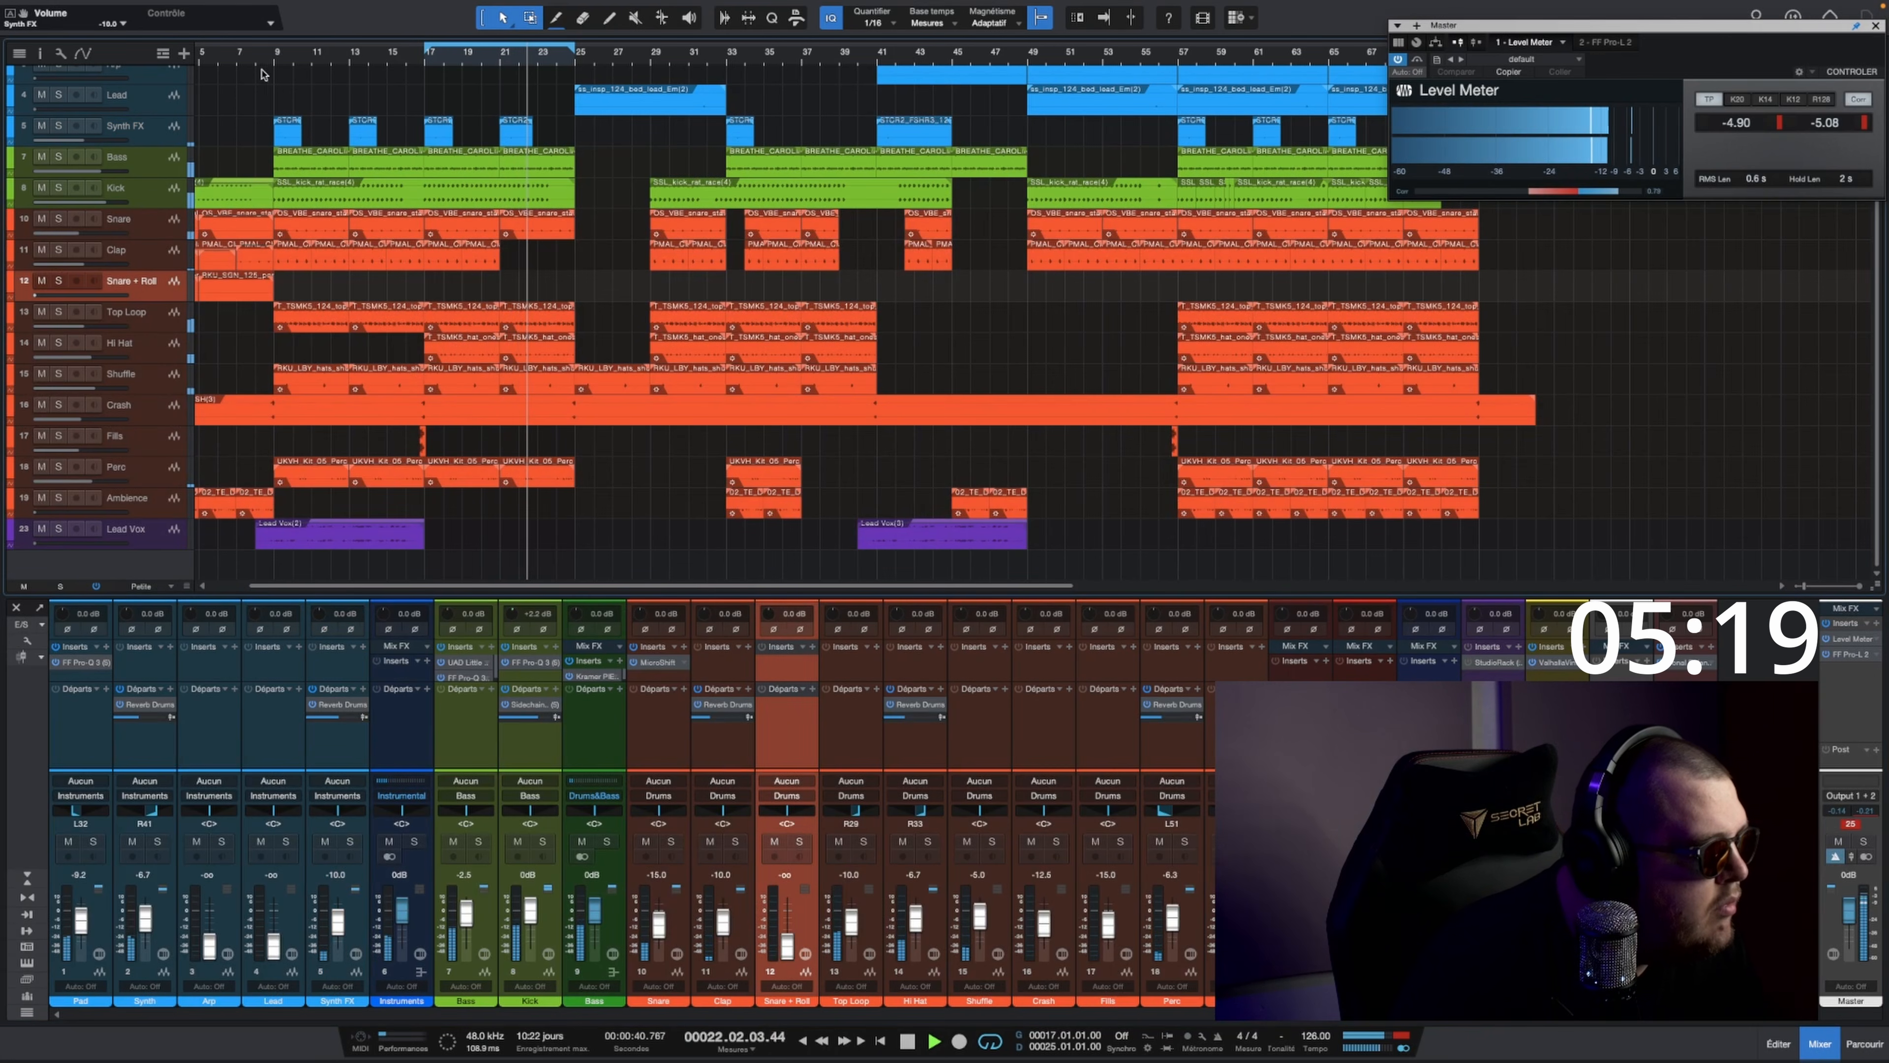
pyautogui.press('space')
pyautogui.hscroll(-2, 485, 64)
pyautogui.hscroll(-2, 485, 64)
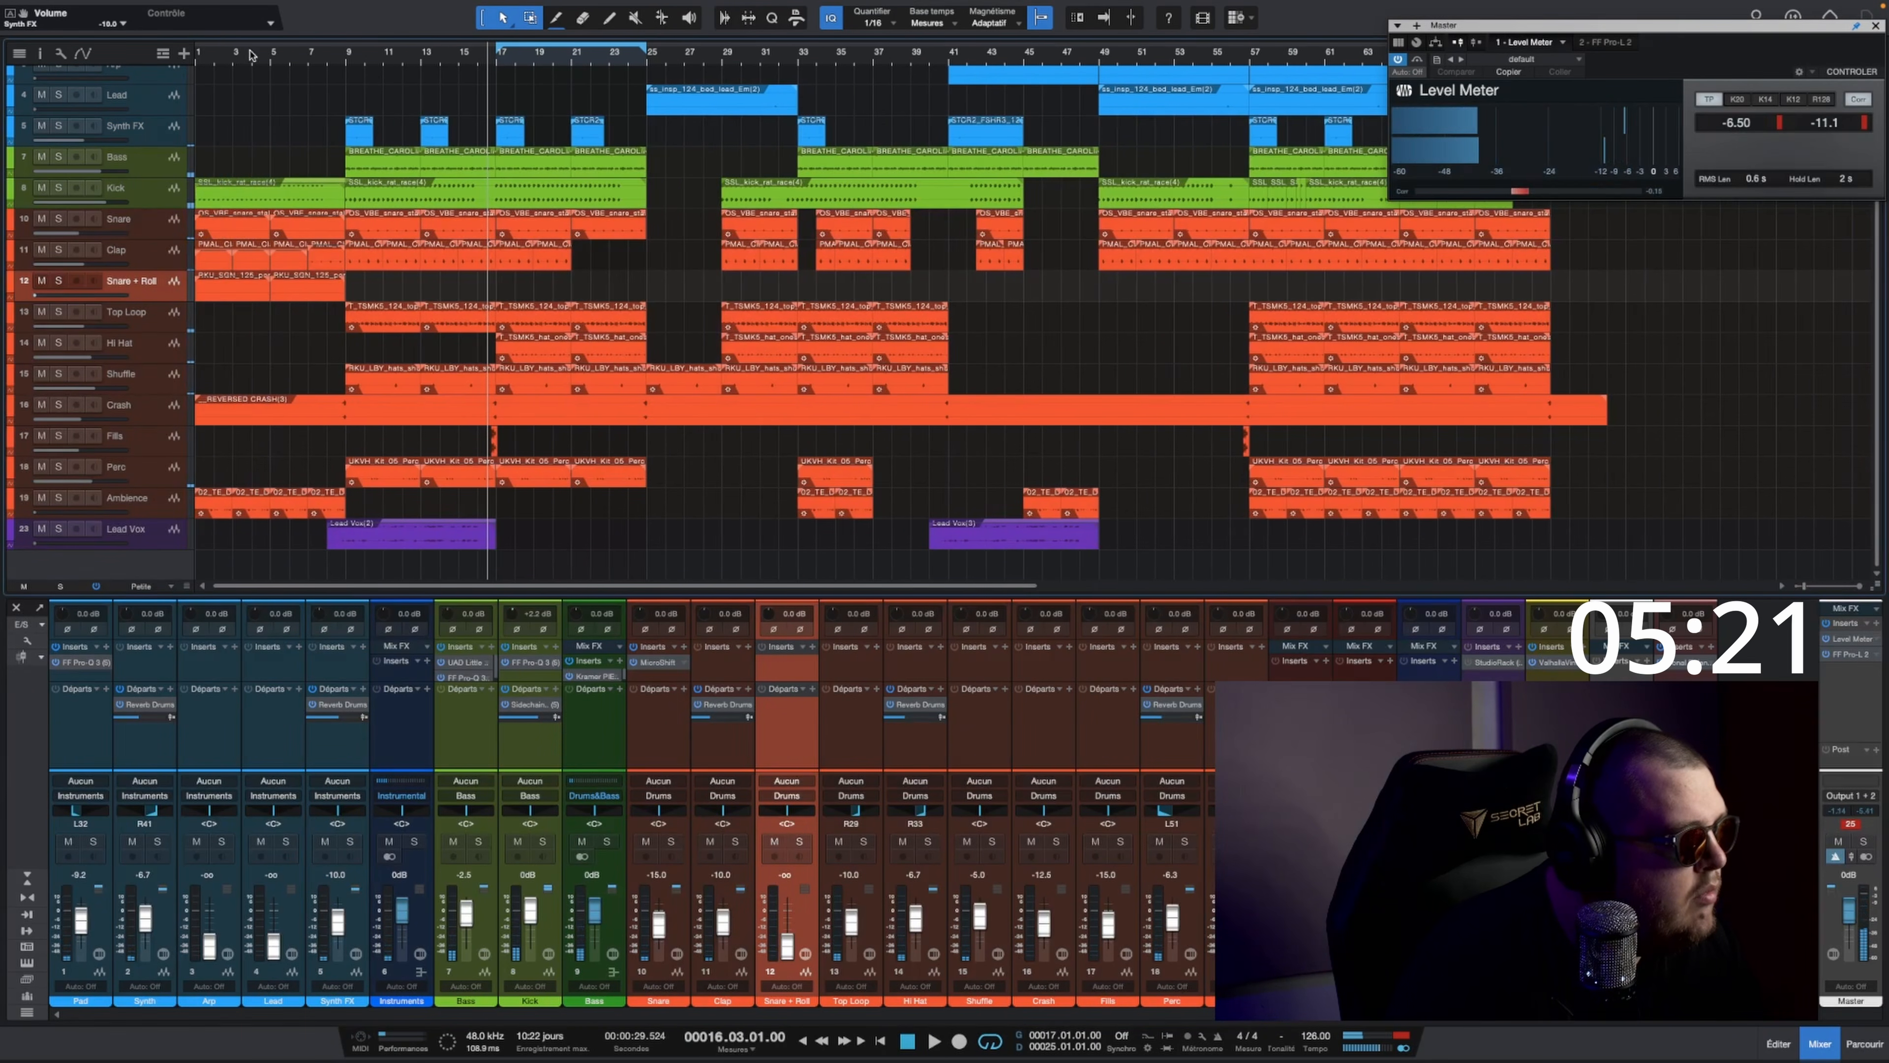
pyautogui.click(196, 58)
pyautogui.press('space')
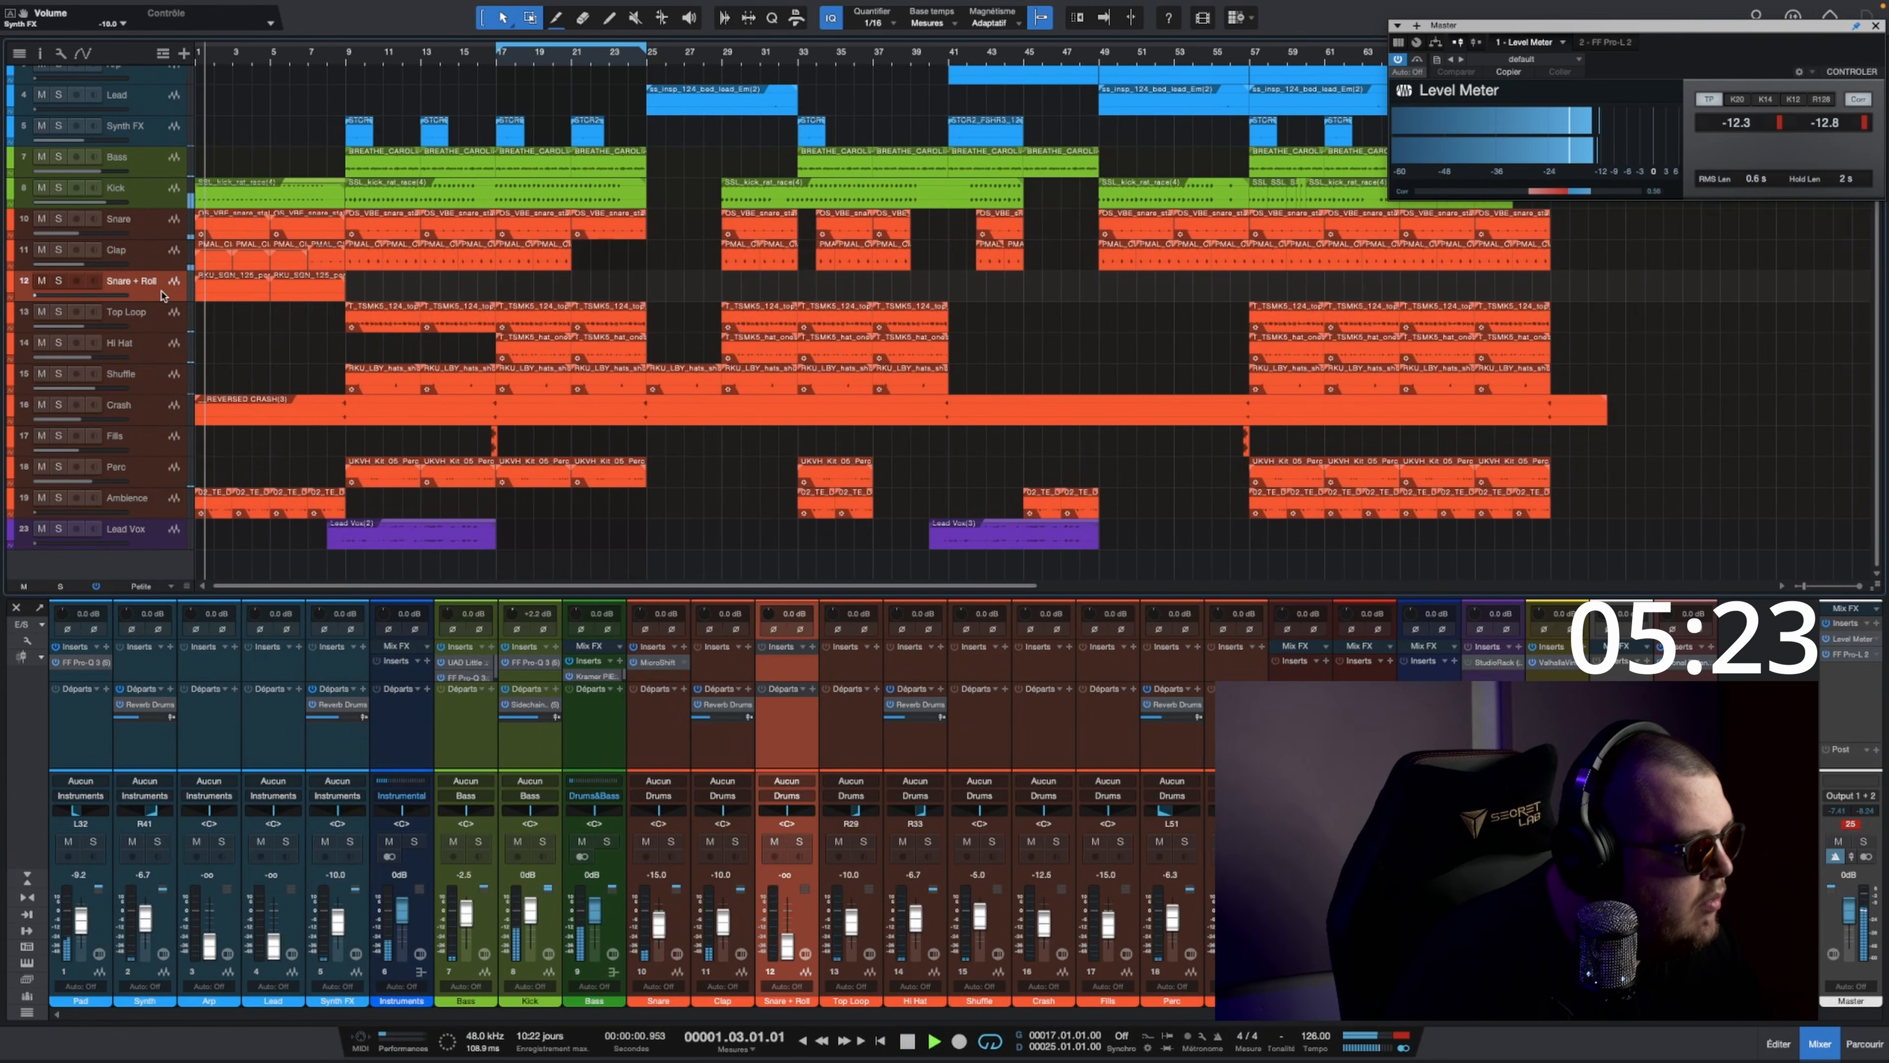
pyautogui.moveTo(722, 936); pyautogui.dragTo(722, 928)
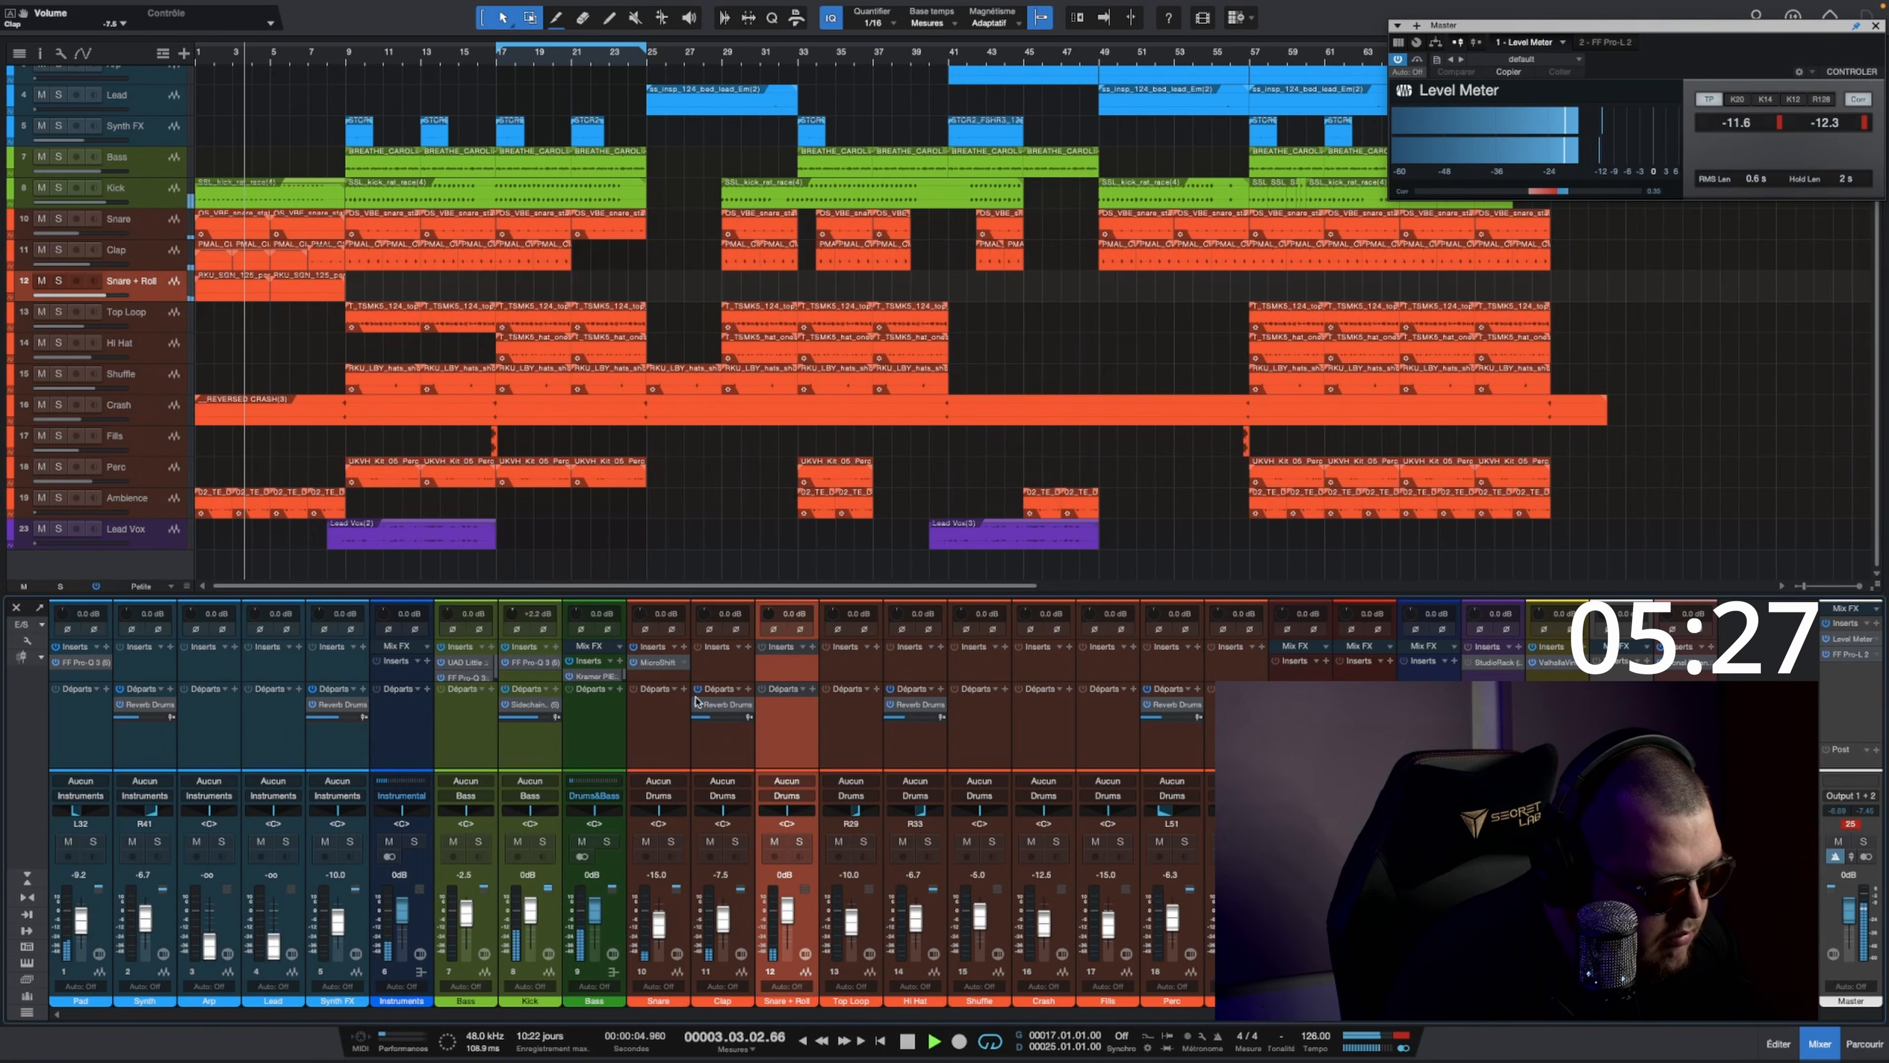
# Step: Insert PanMan on the Snare + Roll track and add a lowered Reverb Drums send to it
pyautogui.click(812, 647)
pyautogui.write('pan')
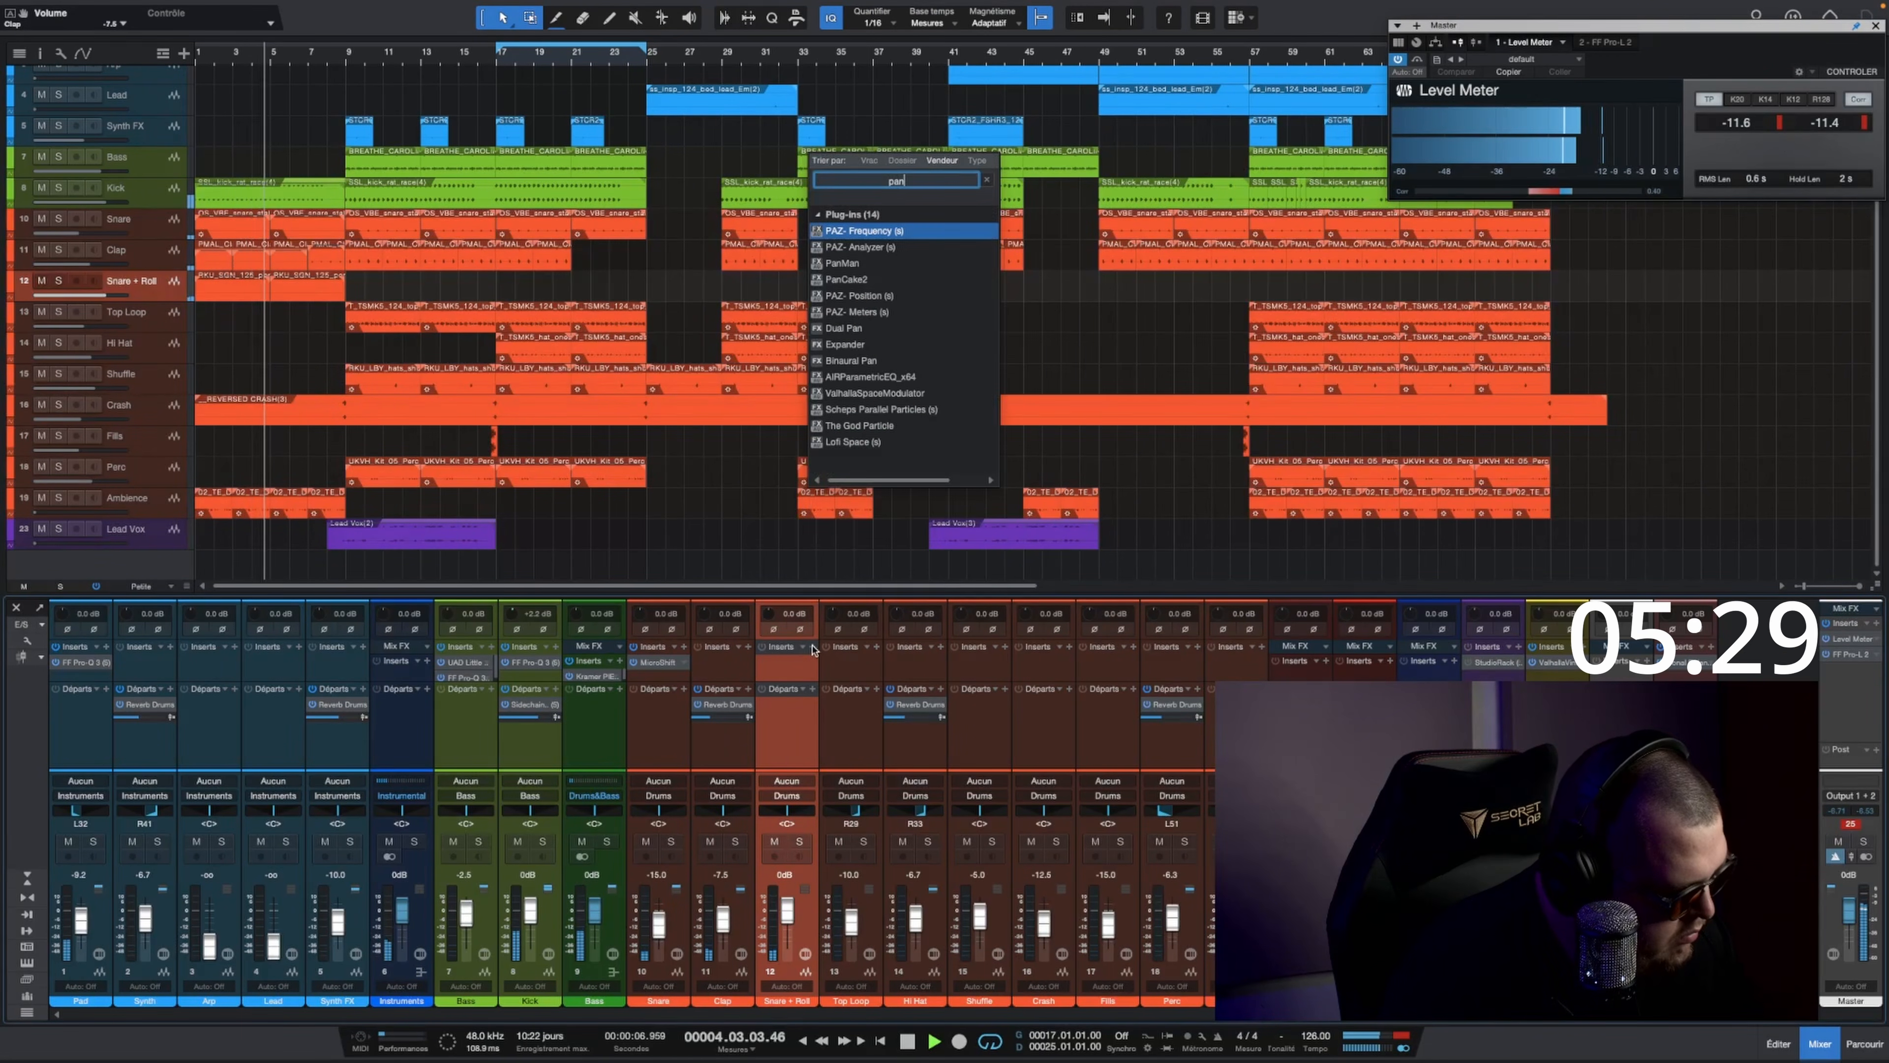
pyautogui.write('m')
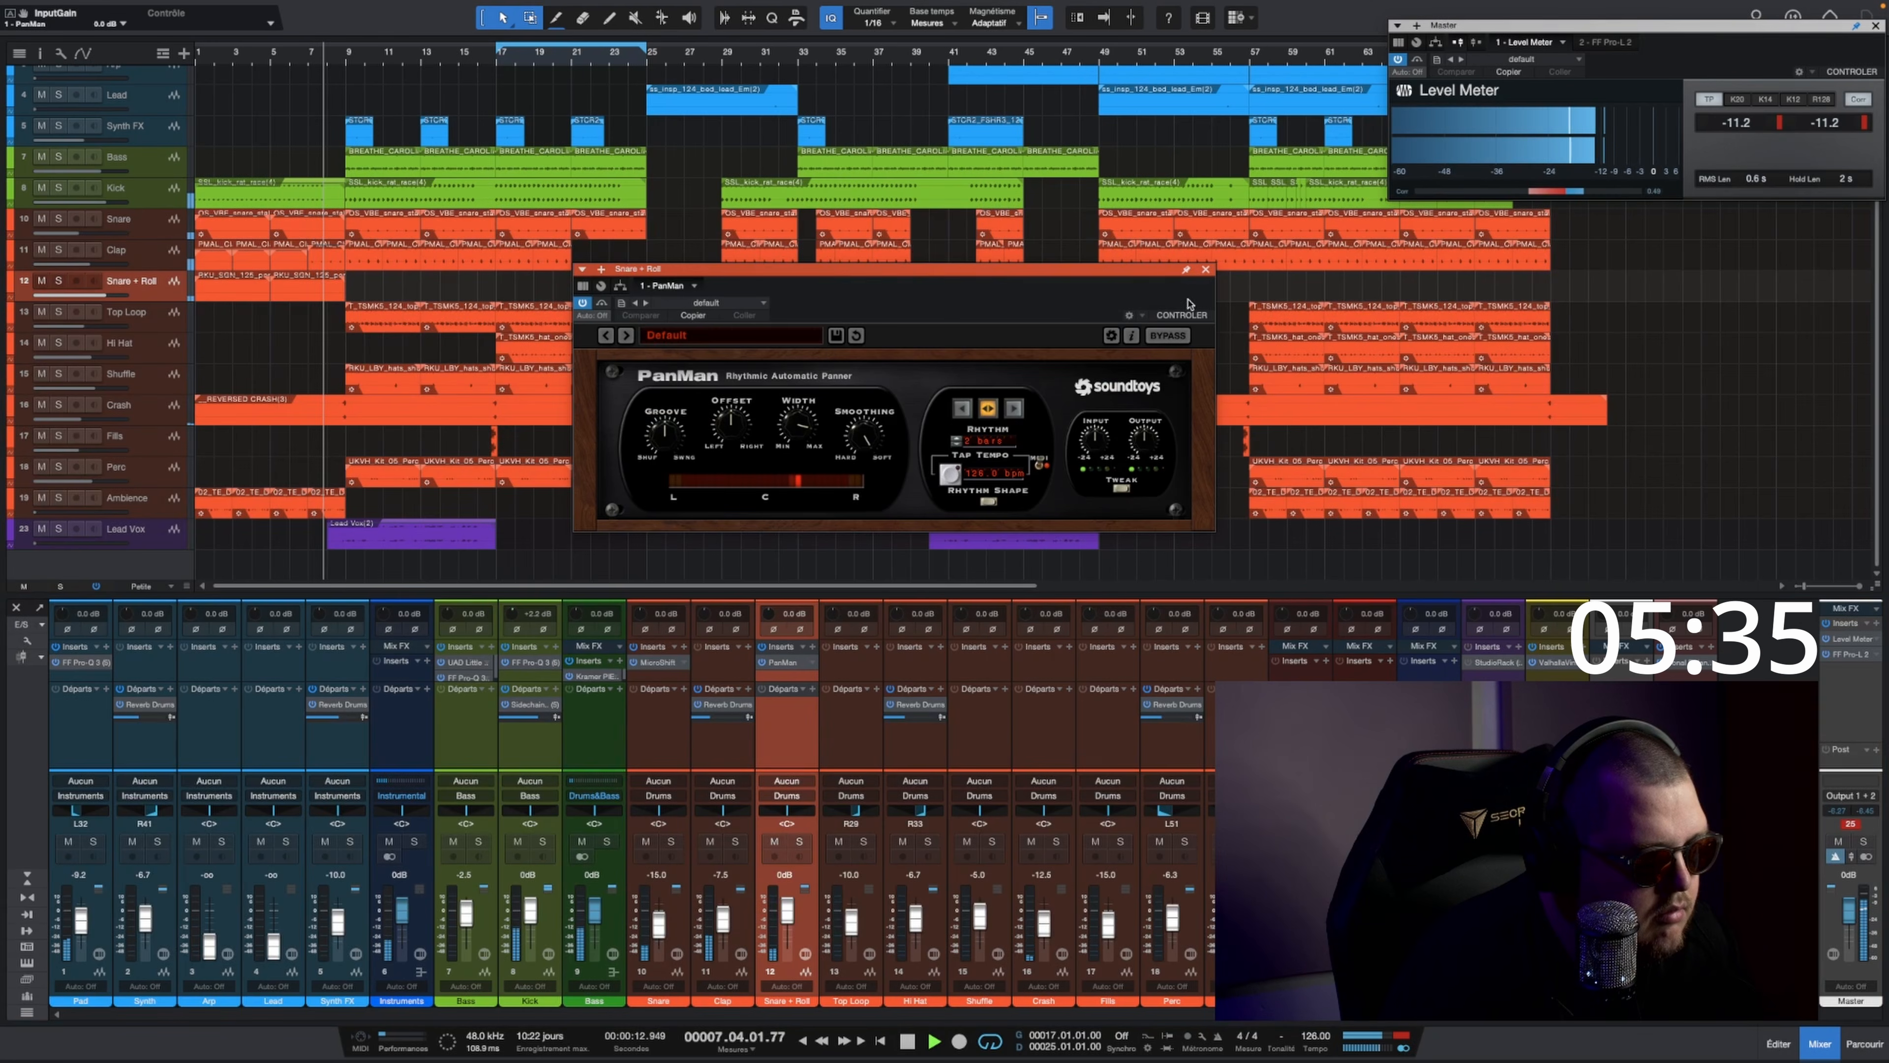
pyautogui.click(1206, 272)
pyautogui.press('space')
pyautogui.press('space')
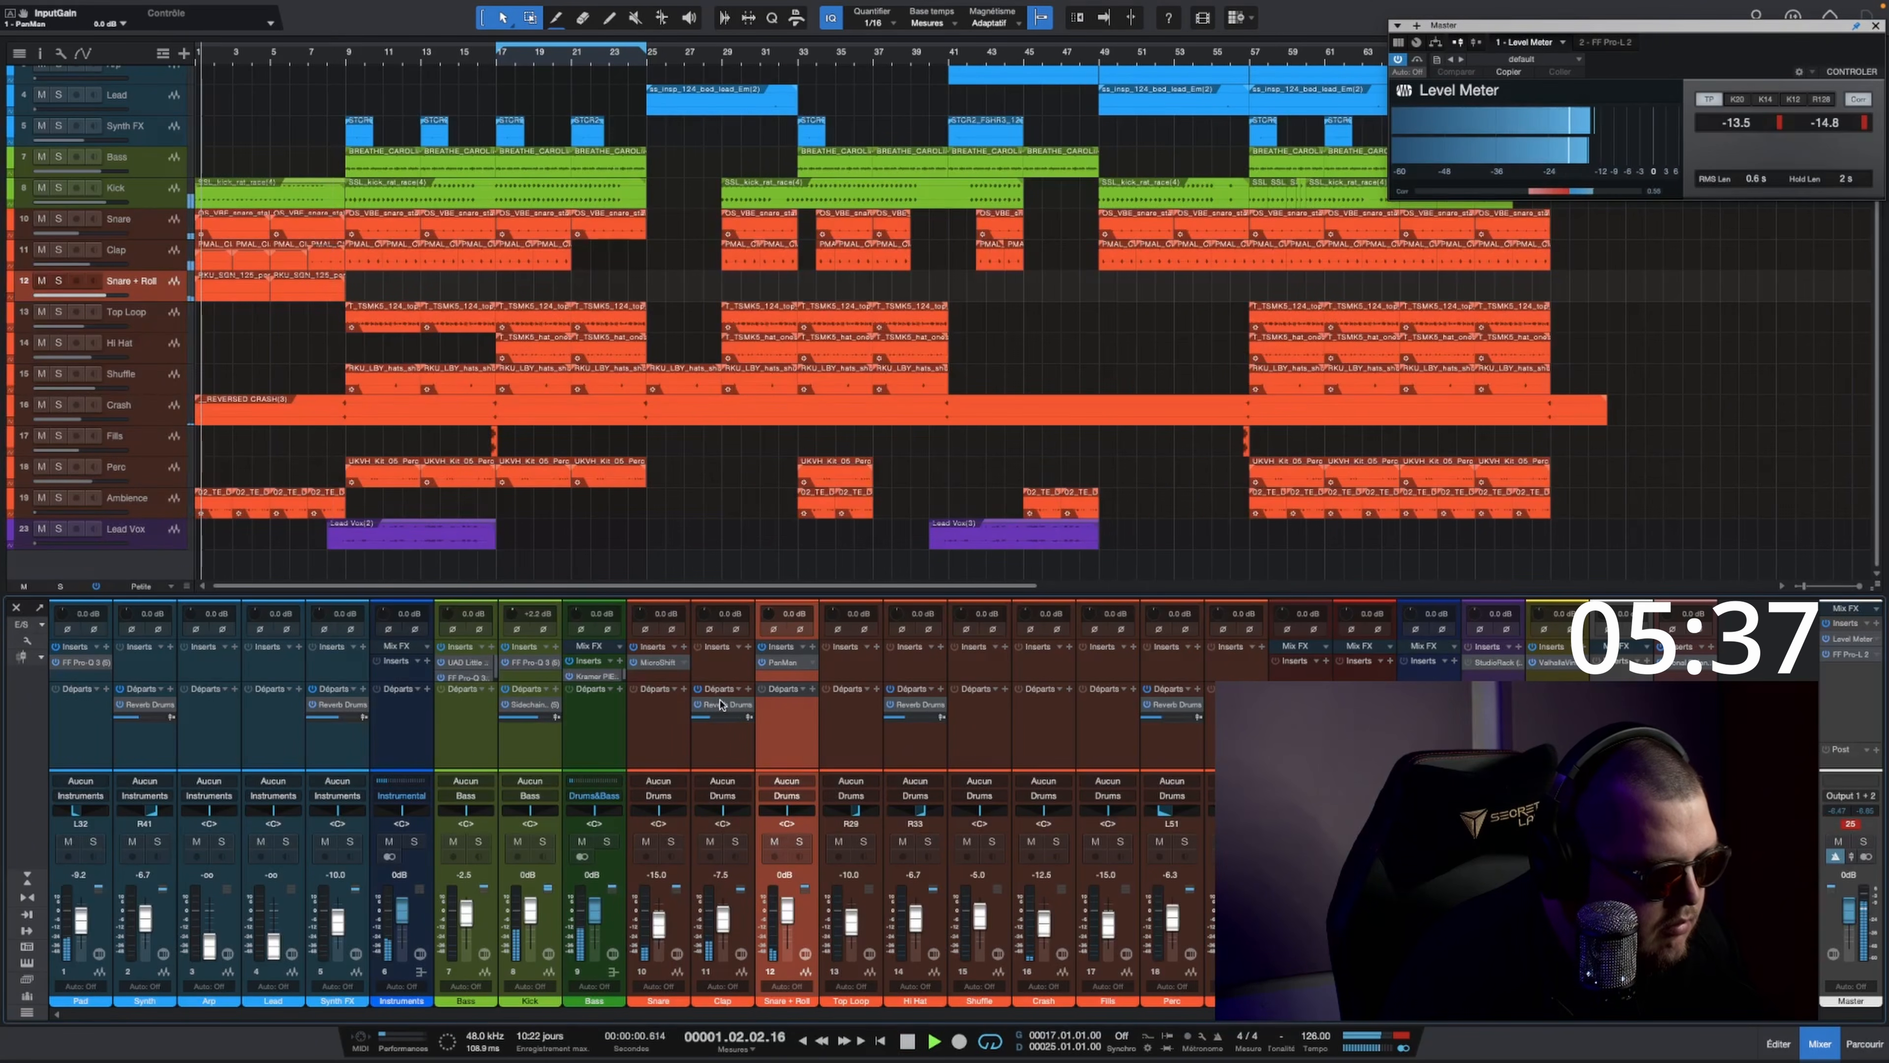
pyautogui.moveTo(725, 705); pyautogui.dragTo(778, 718)
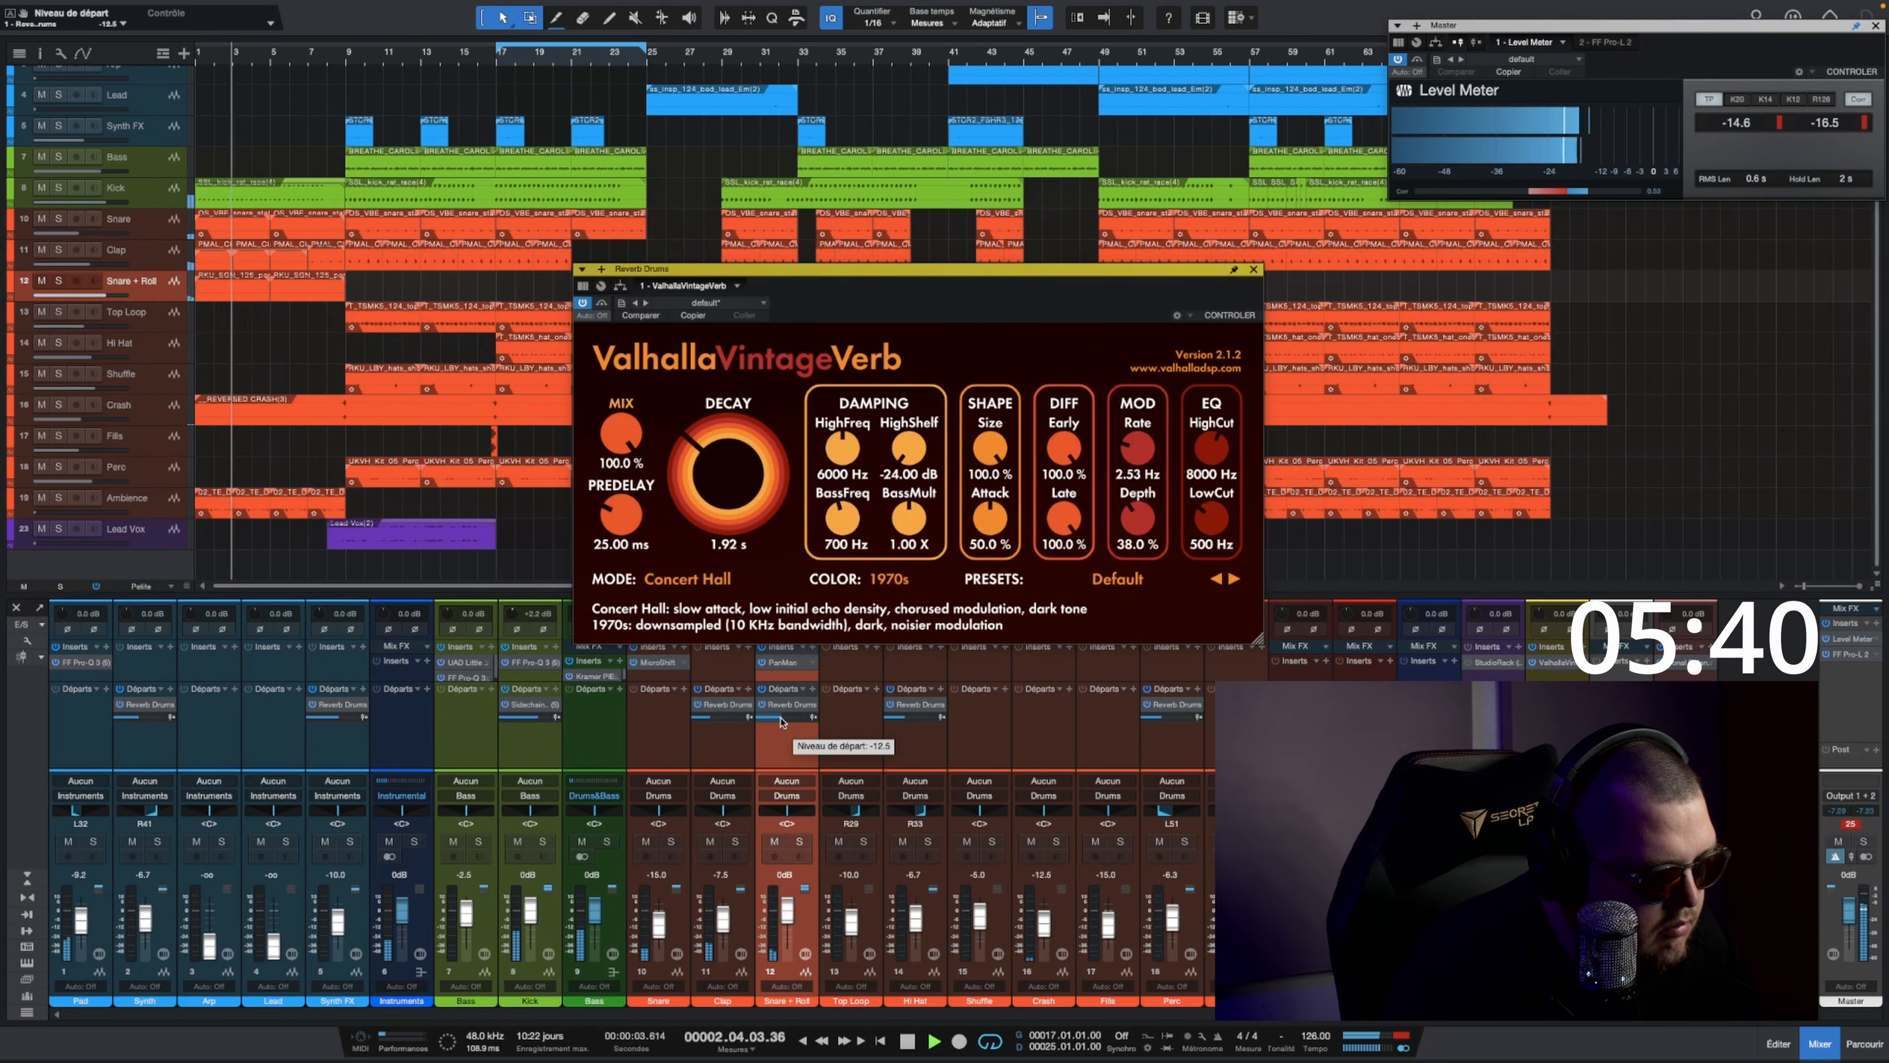
pyautogui.click(1253, 270)
# Step: Insert FF Pro-Q 3 on the Snare + Roll track and set its high cut to 8000 Hz
pyautogui.click(813, 646)
pyautogui.write('ff p')
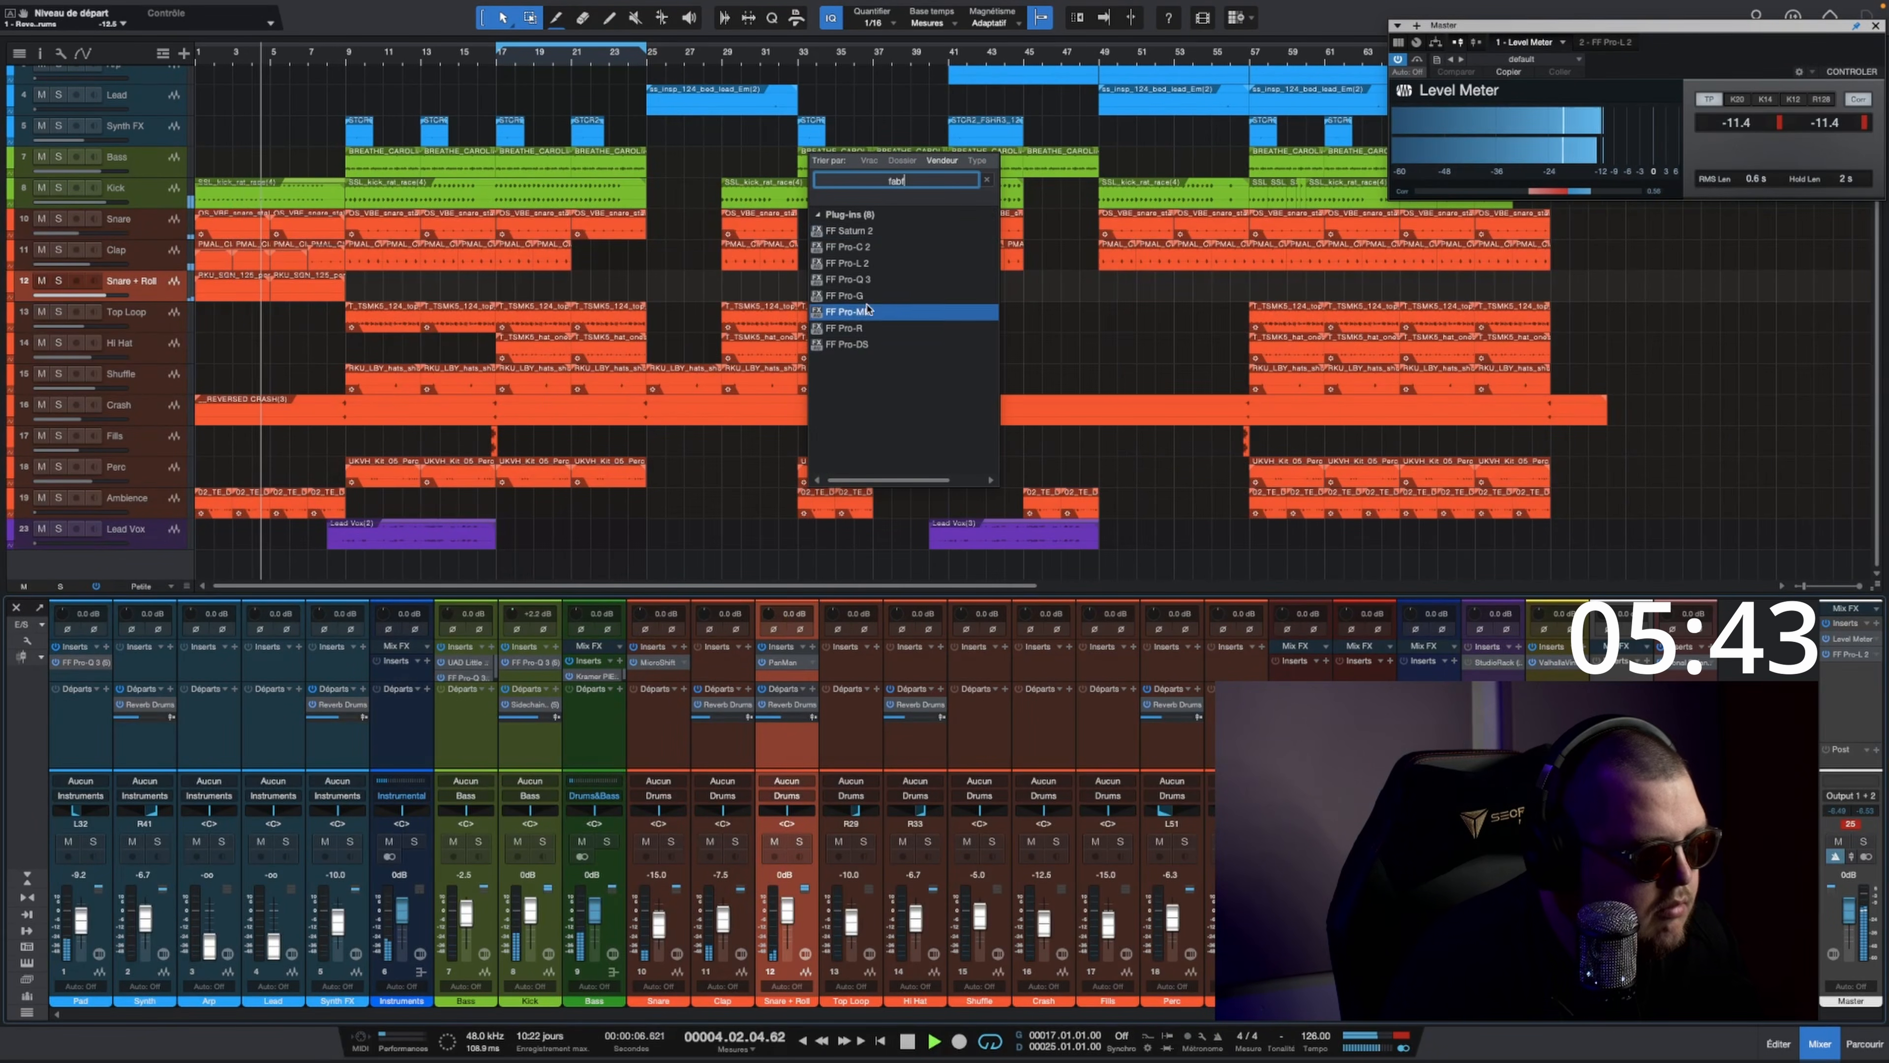
pyautogui.click(867, 290)
pyautogui.click(1205, 471)
pyautogui.doubleClick(1108, 417)
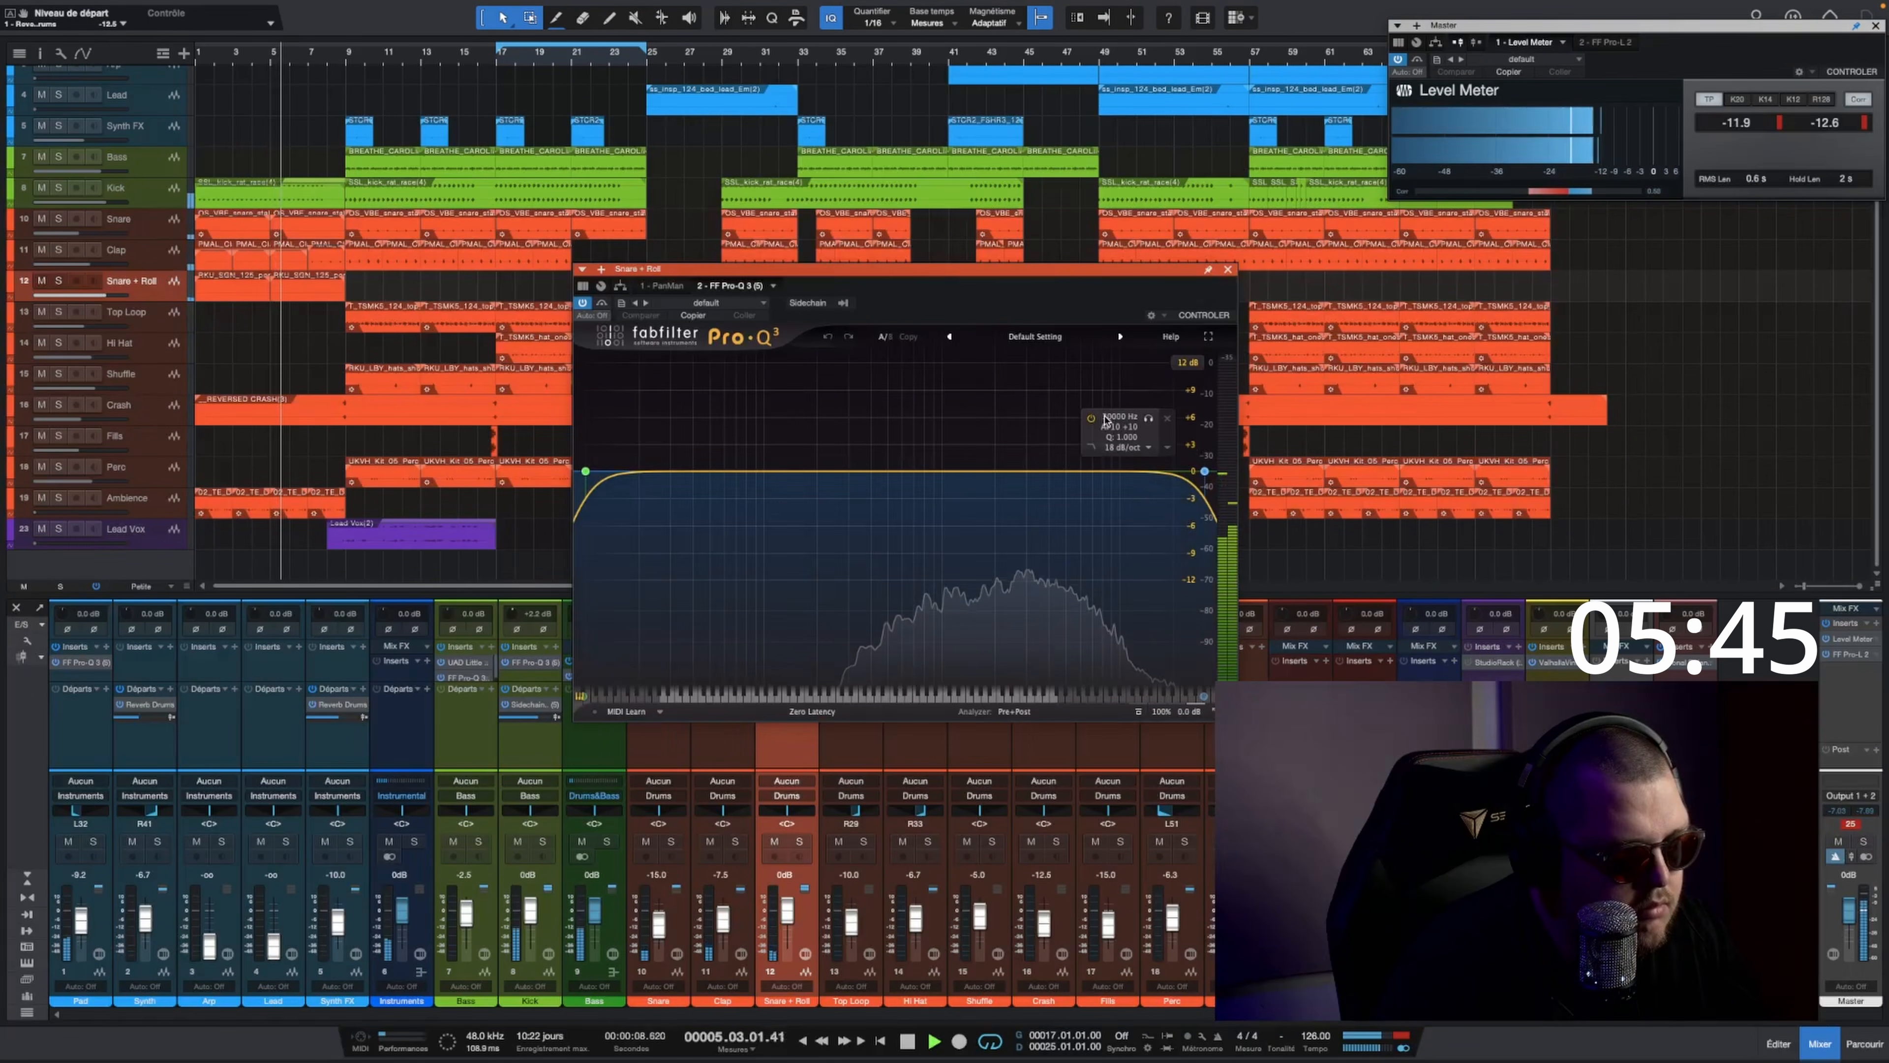
pyautogui.write('8000')
pyautogui.press('Return')
# Step: Try the Snare + Roll high cut at 2000 Hz, then set it to 5000 Hz
pyautogui.doubleClick(1106, 417)
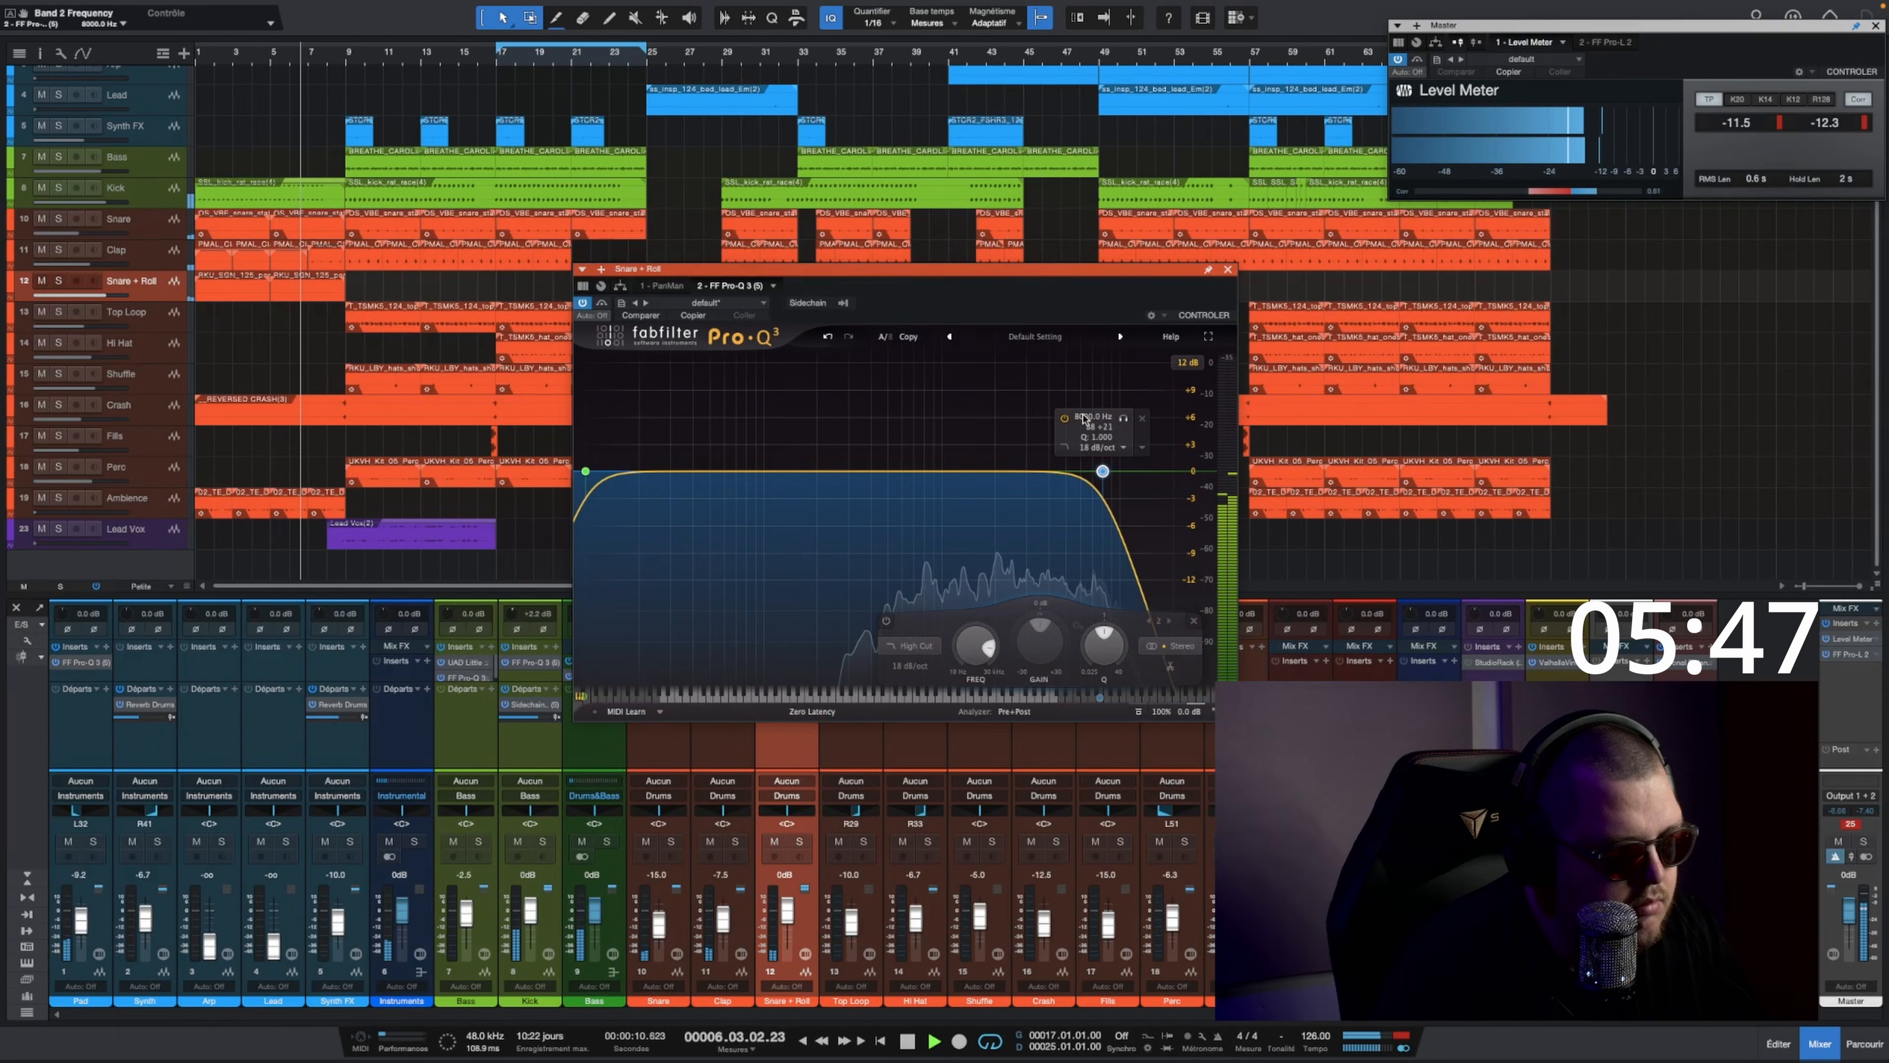
pyautogui.write('2000')
pyautogui.press('Return')
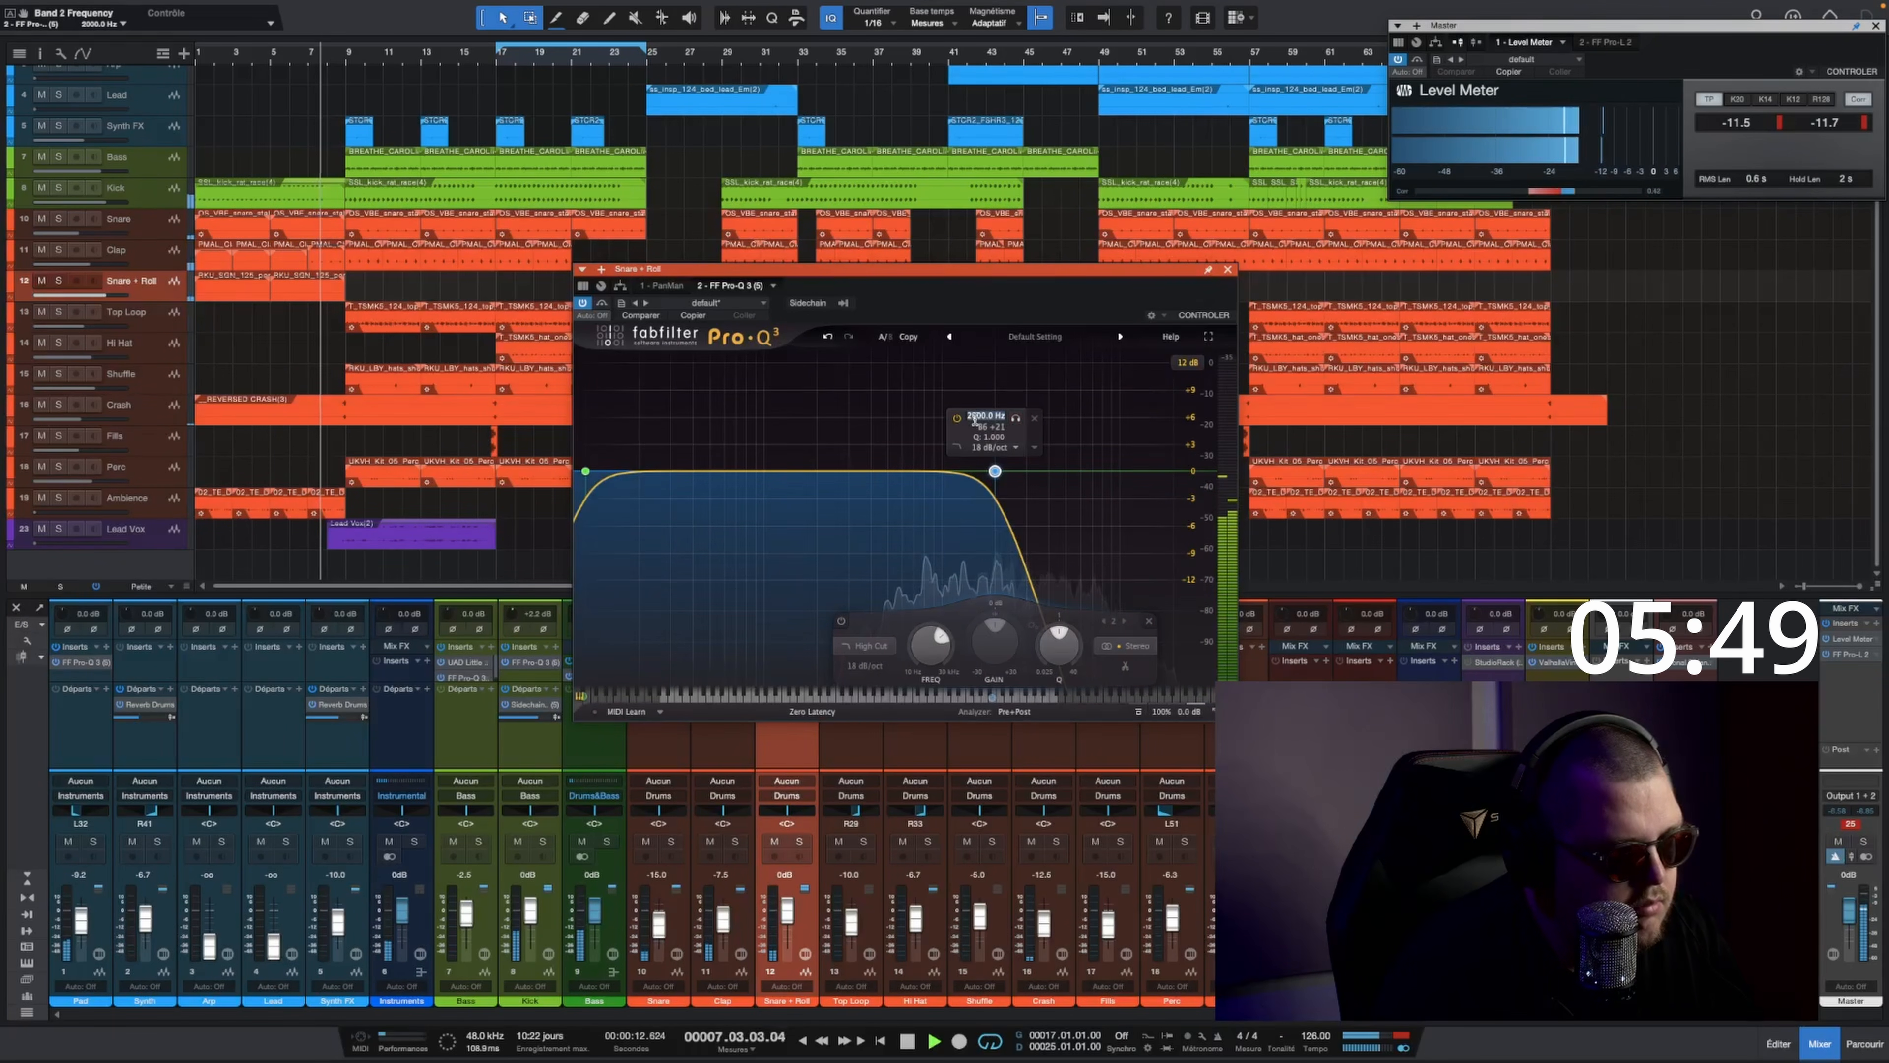
pyautogui.write('5000')
pyautogui.press('Return')
pyautogui.click(1228, 269)
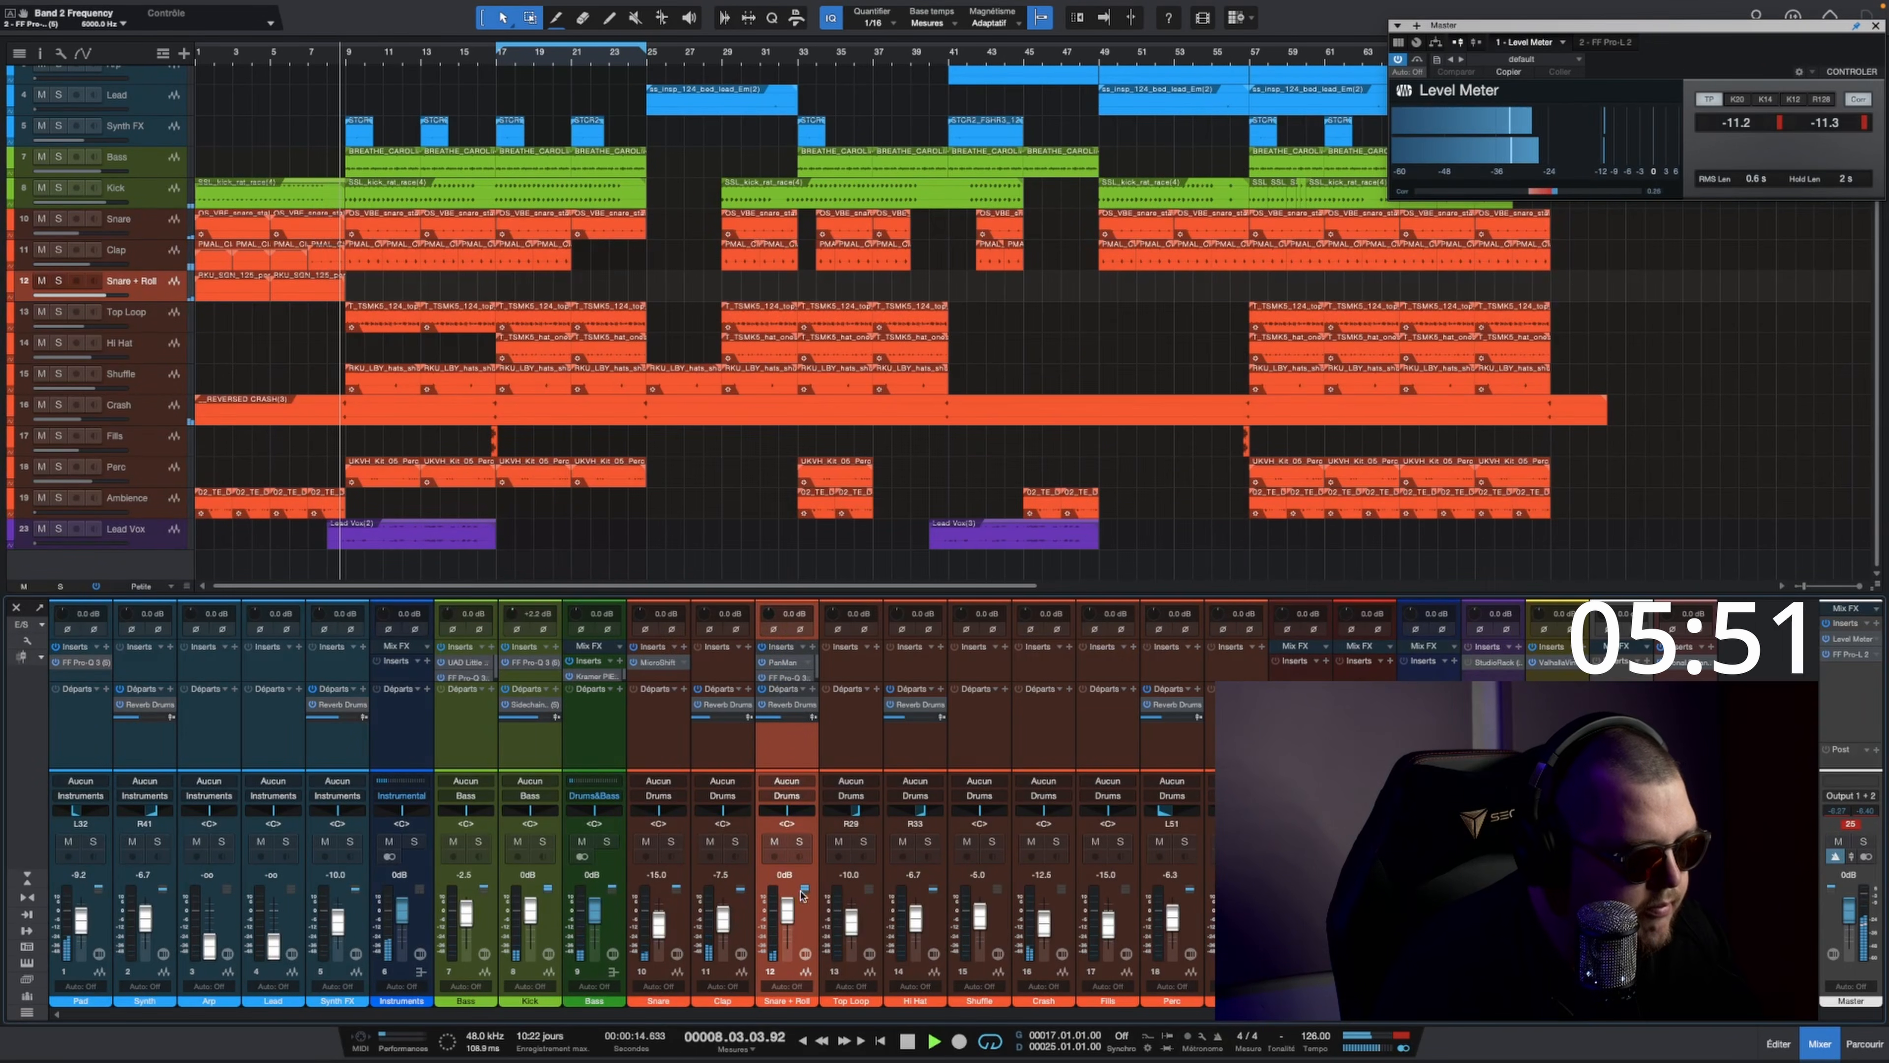
# Step: Lower the Snare + Roll and Kick faders to about -2.5 dB each and the Bass fader to about -5 dB
pyautogui.scroll(-3, 784, 921)
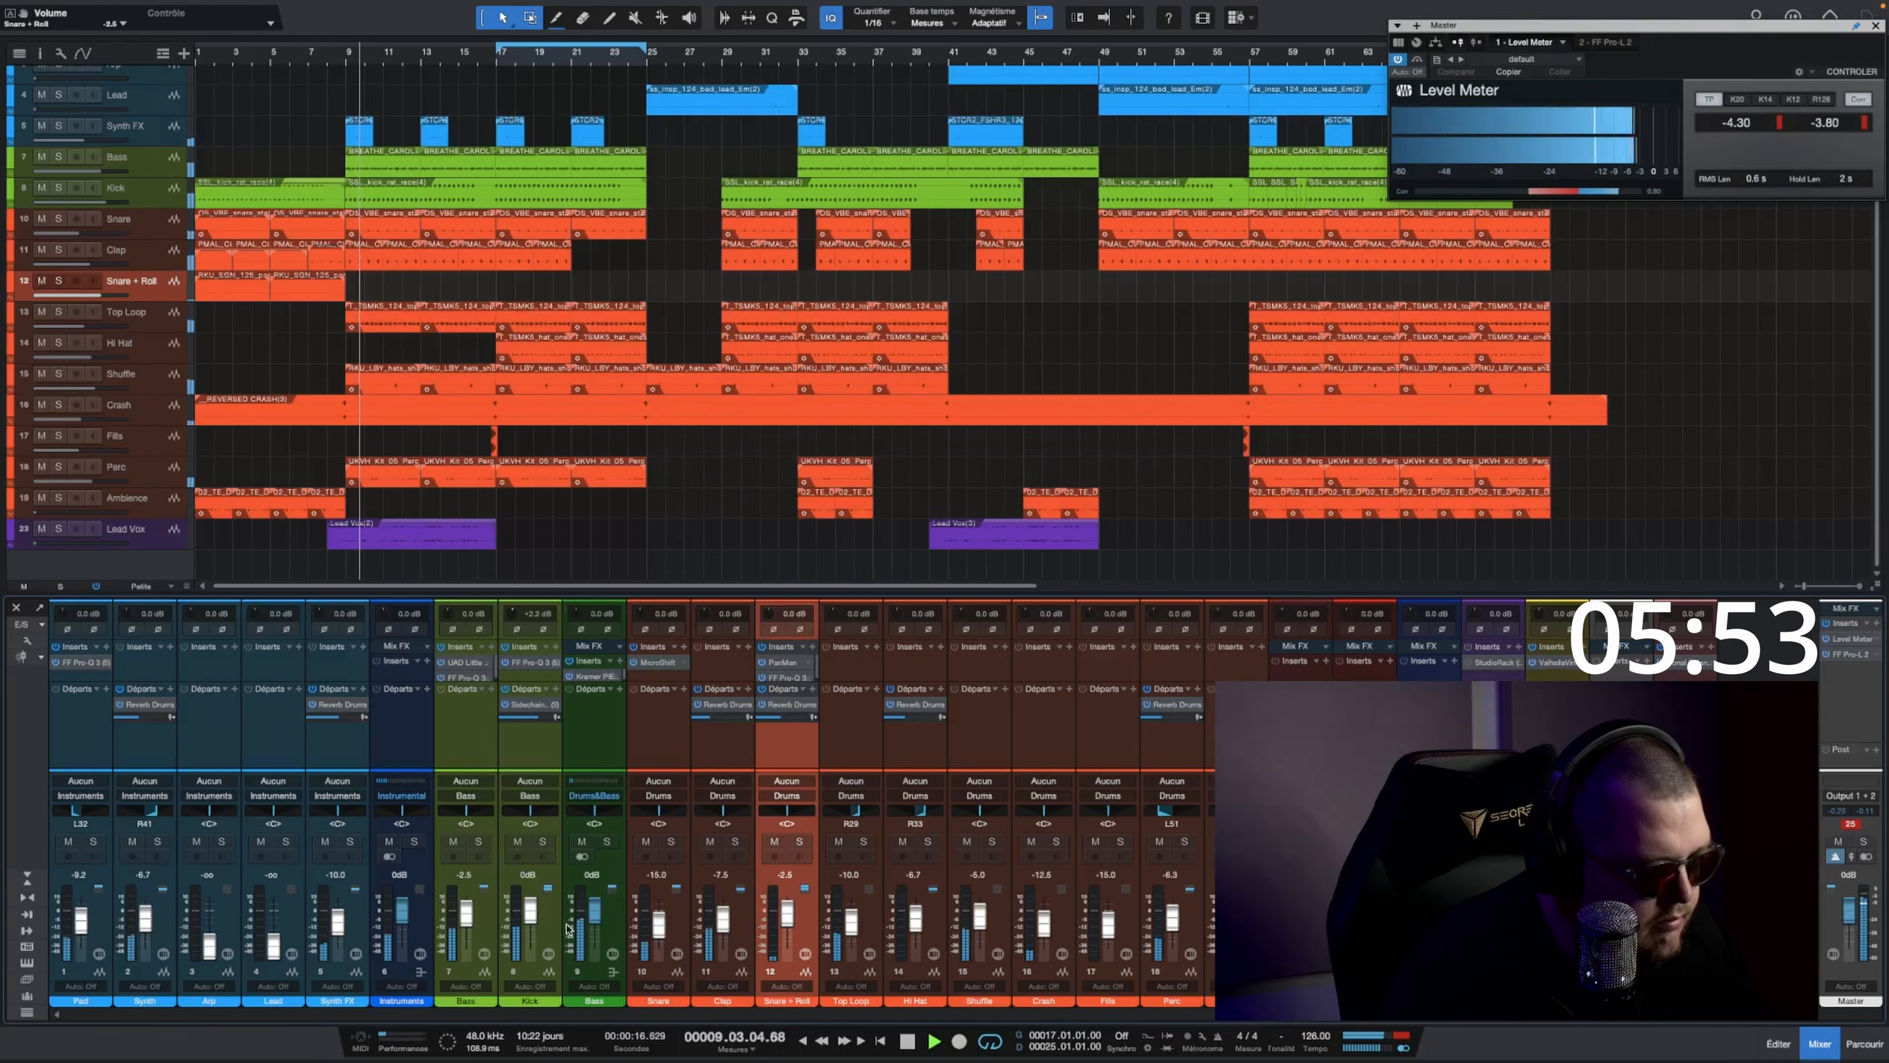
pyautogui.scroll(-2, 528, 914)
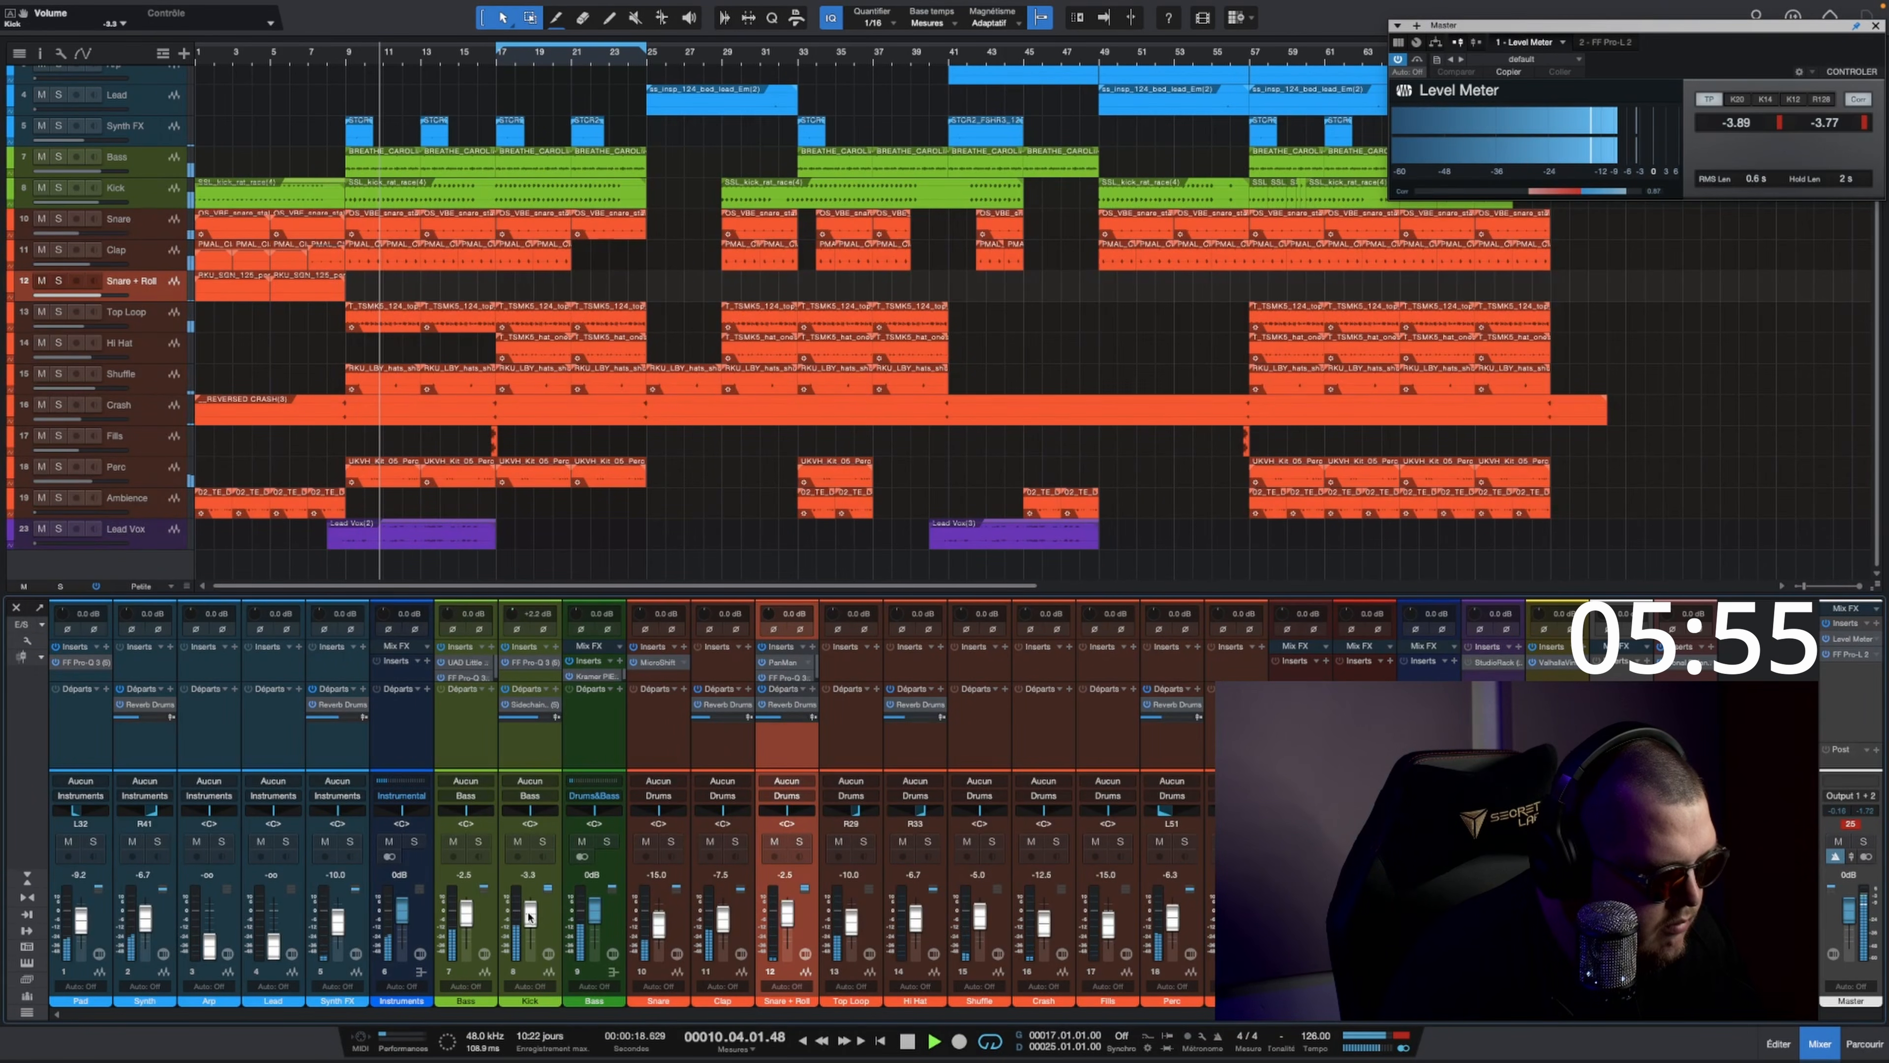
pyautogui.scroll(3, 530, 919)
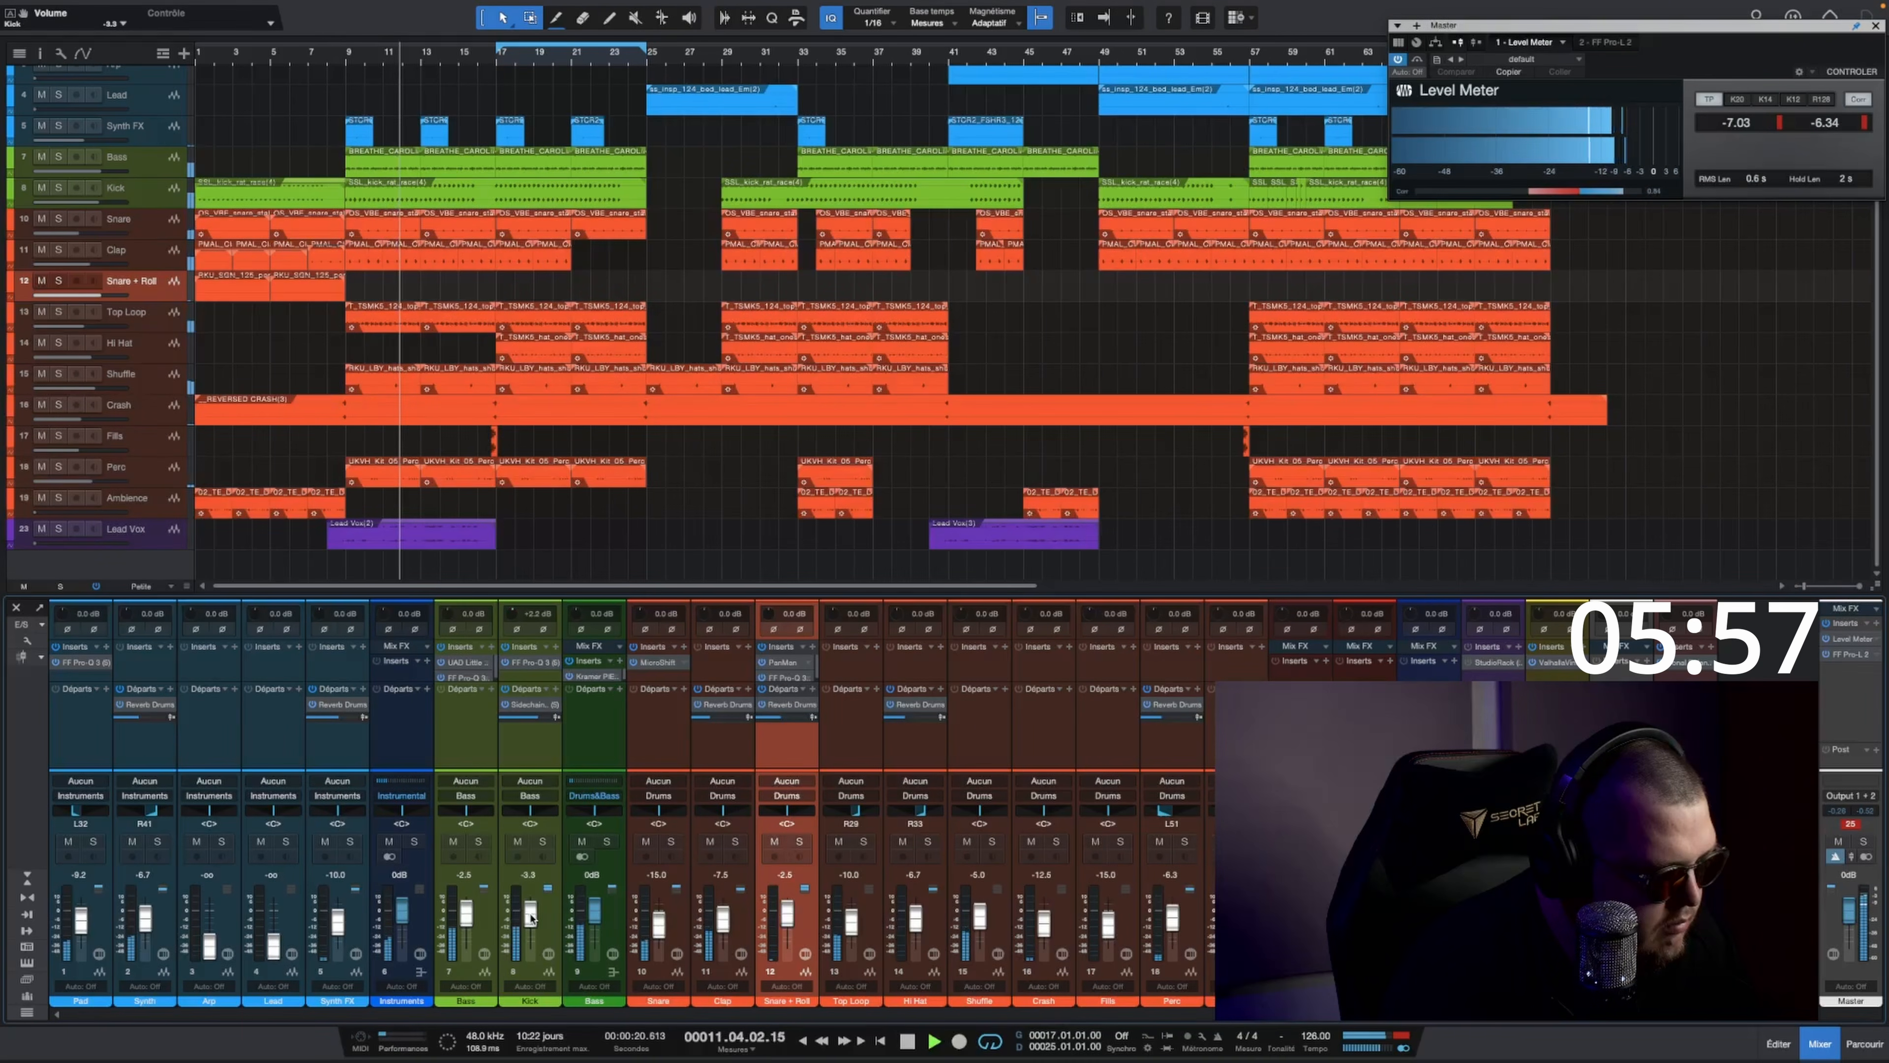
pyautogui.scroll(1, 531, 919)
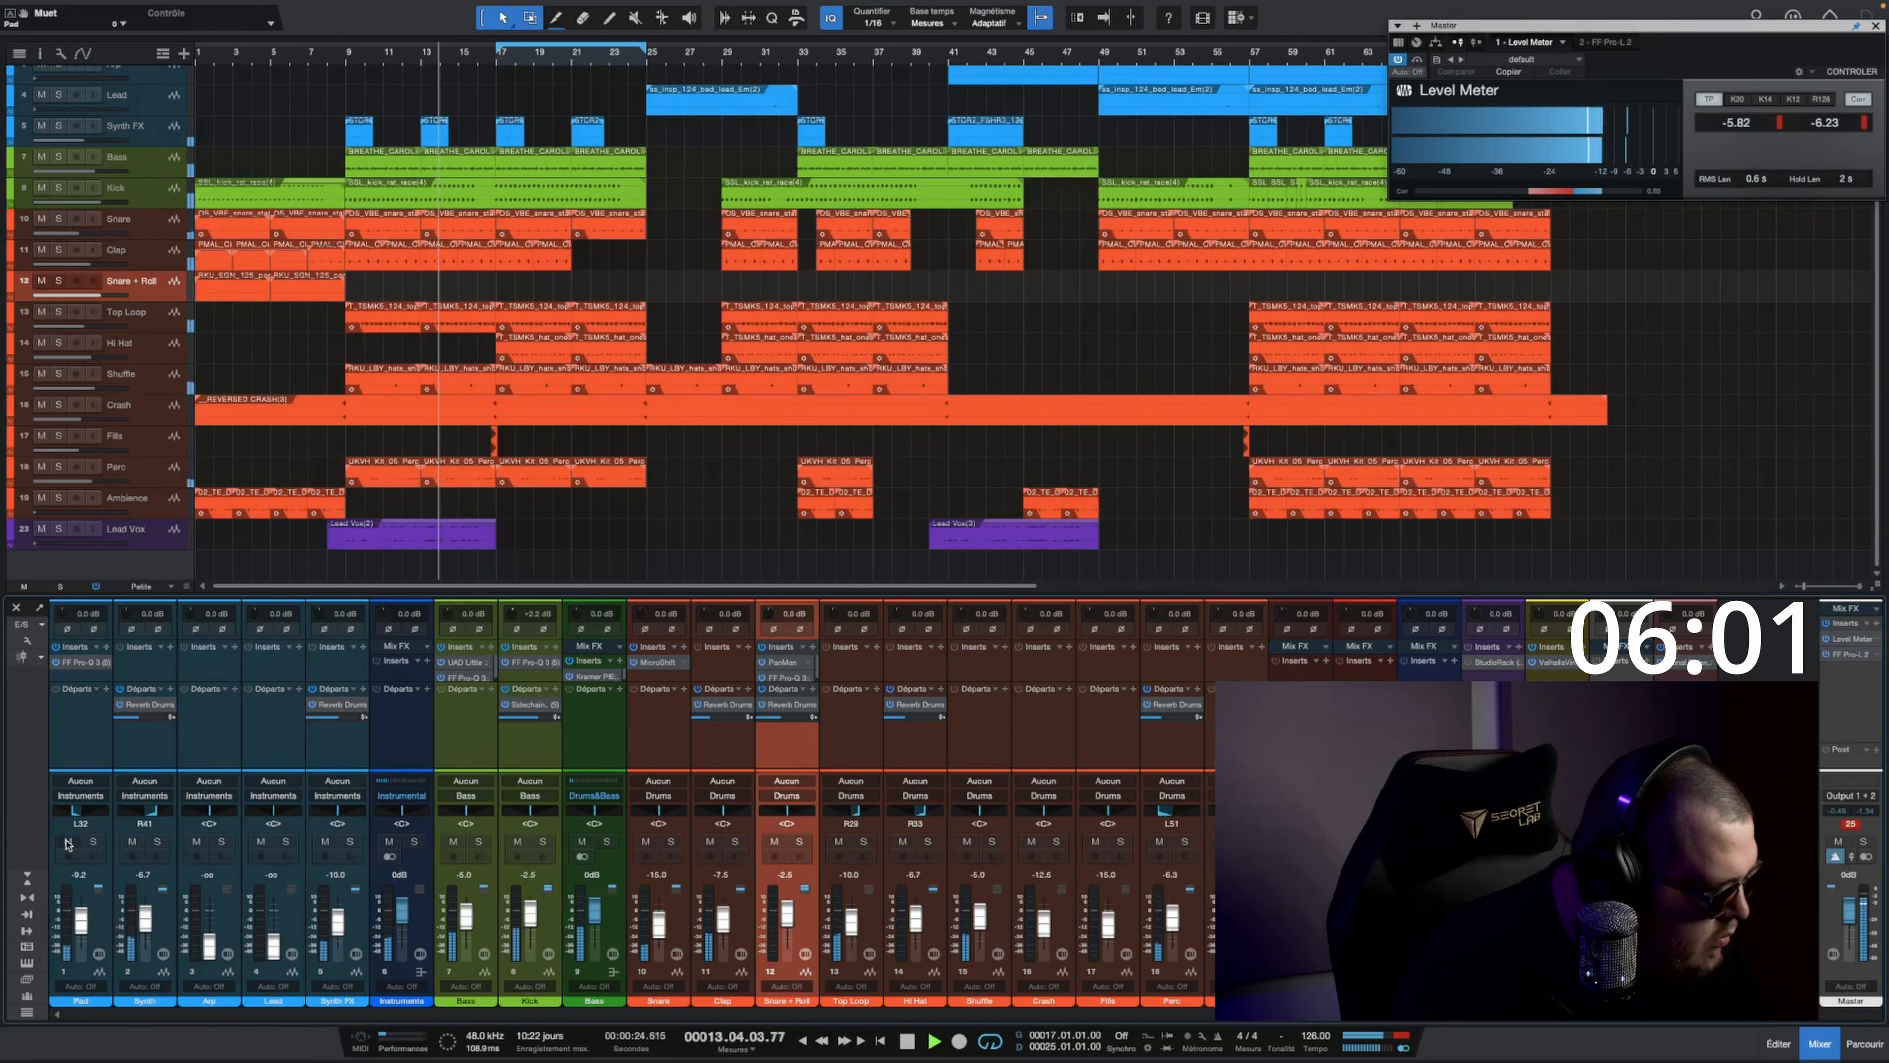
# Step: Lower the Synth fader to about -9.6 dB and the Synth FX fader to about -12.5 dB
pyautogui.moveTo(147, 914); pyautogui.dragTo(143, 922)
pyautogui.scroll(-1, 144, 922)
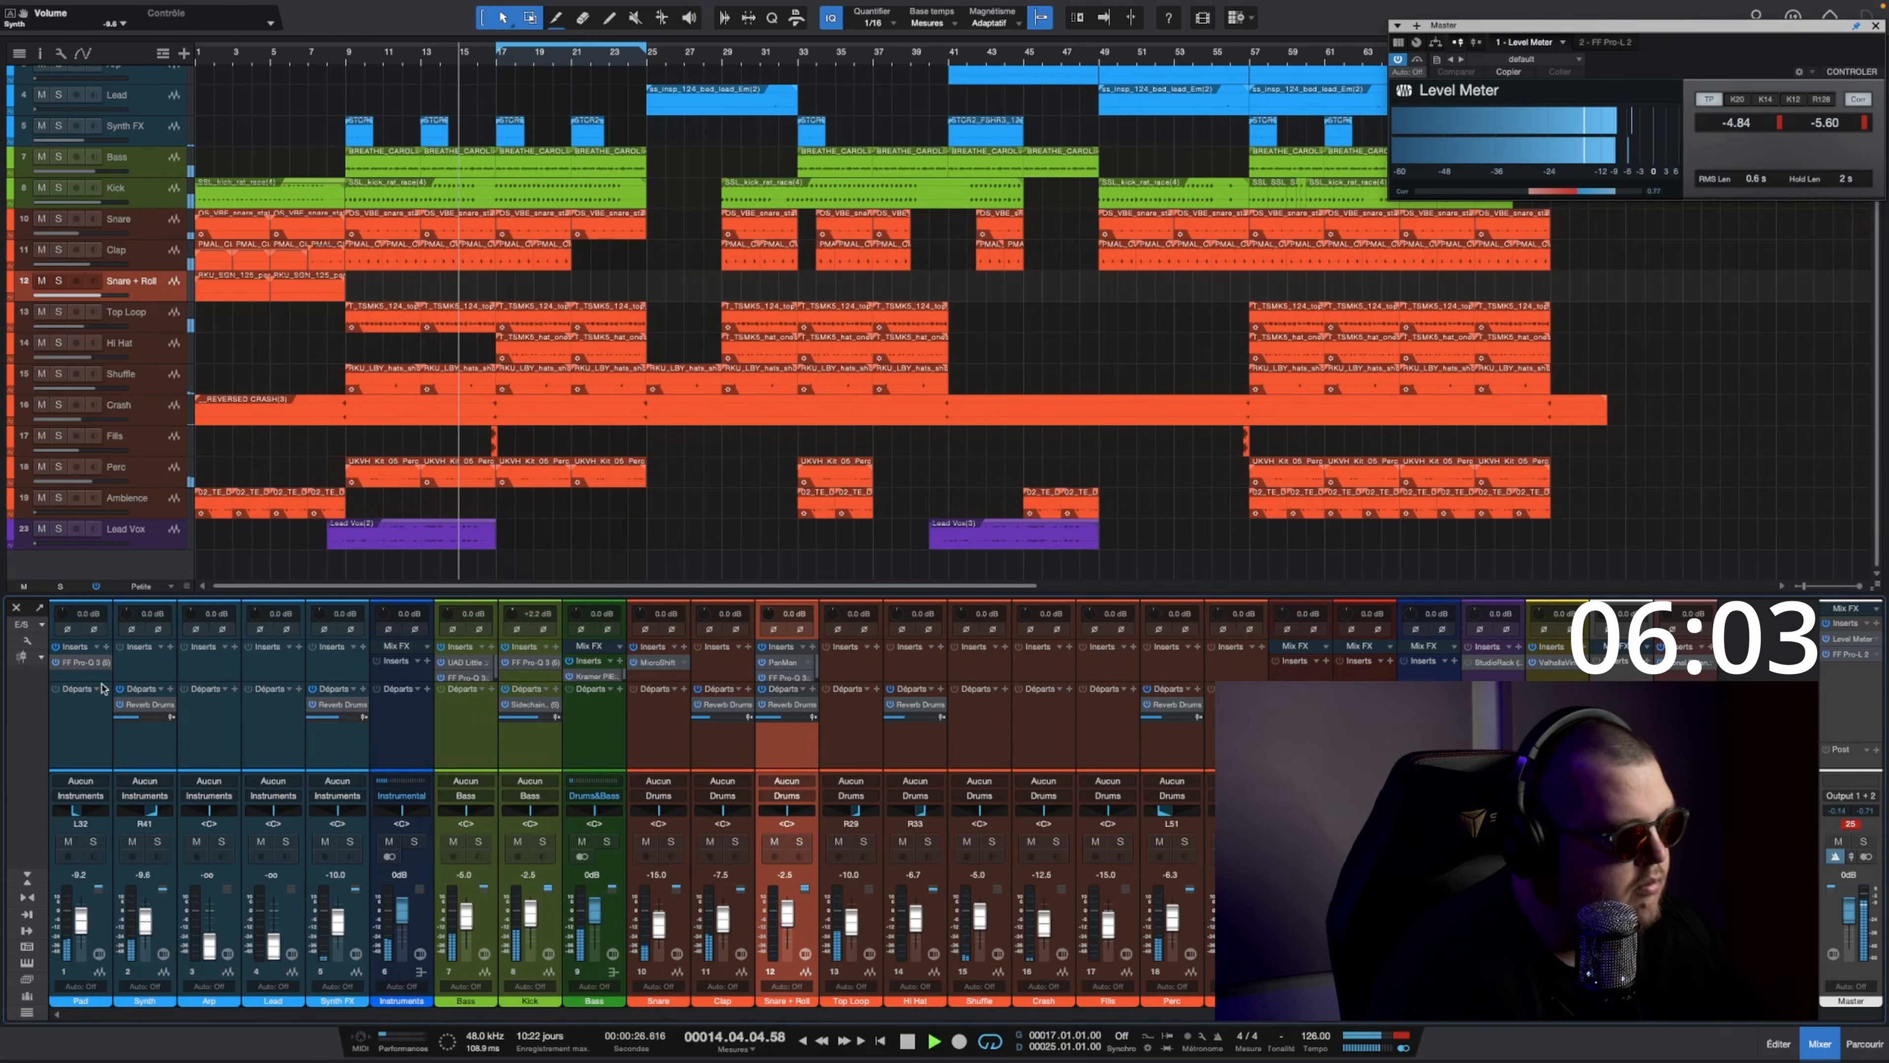
pyautogui.scroll(1, 222, 339)
pyautogui.click(163, 170)
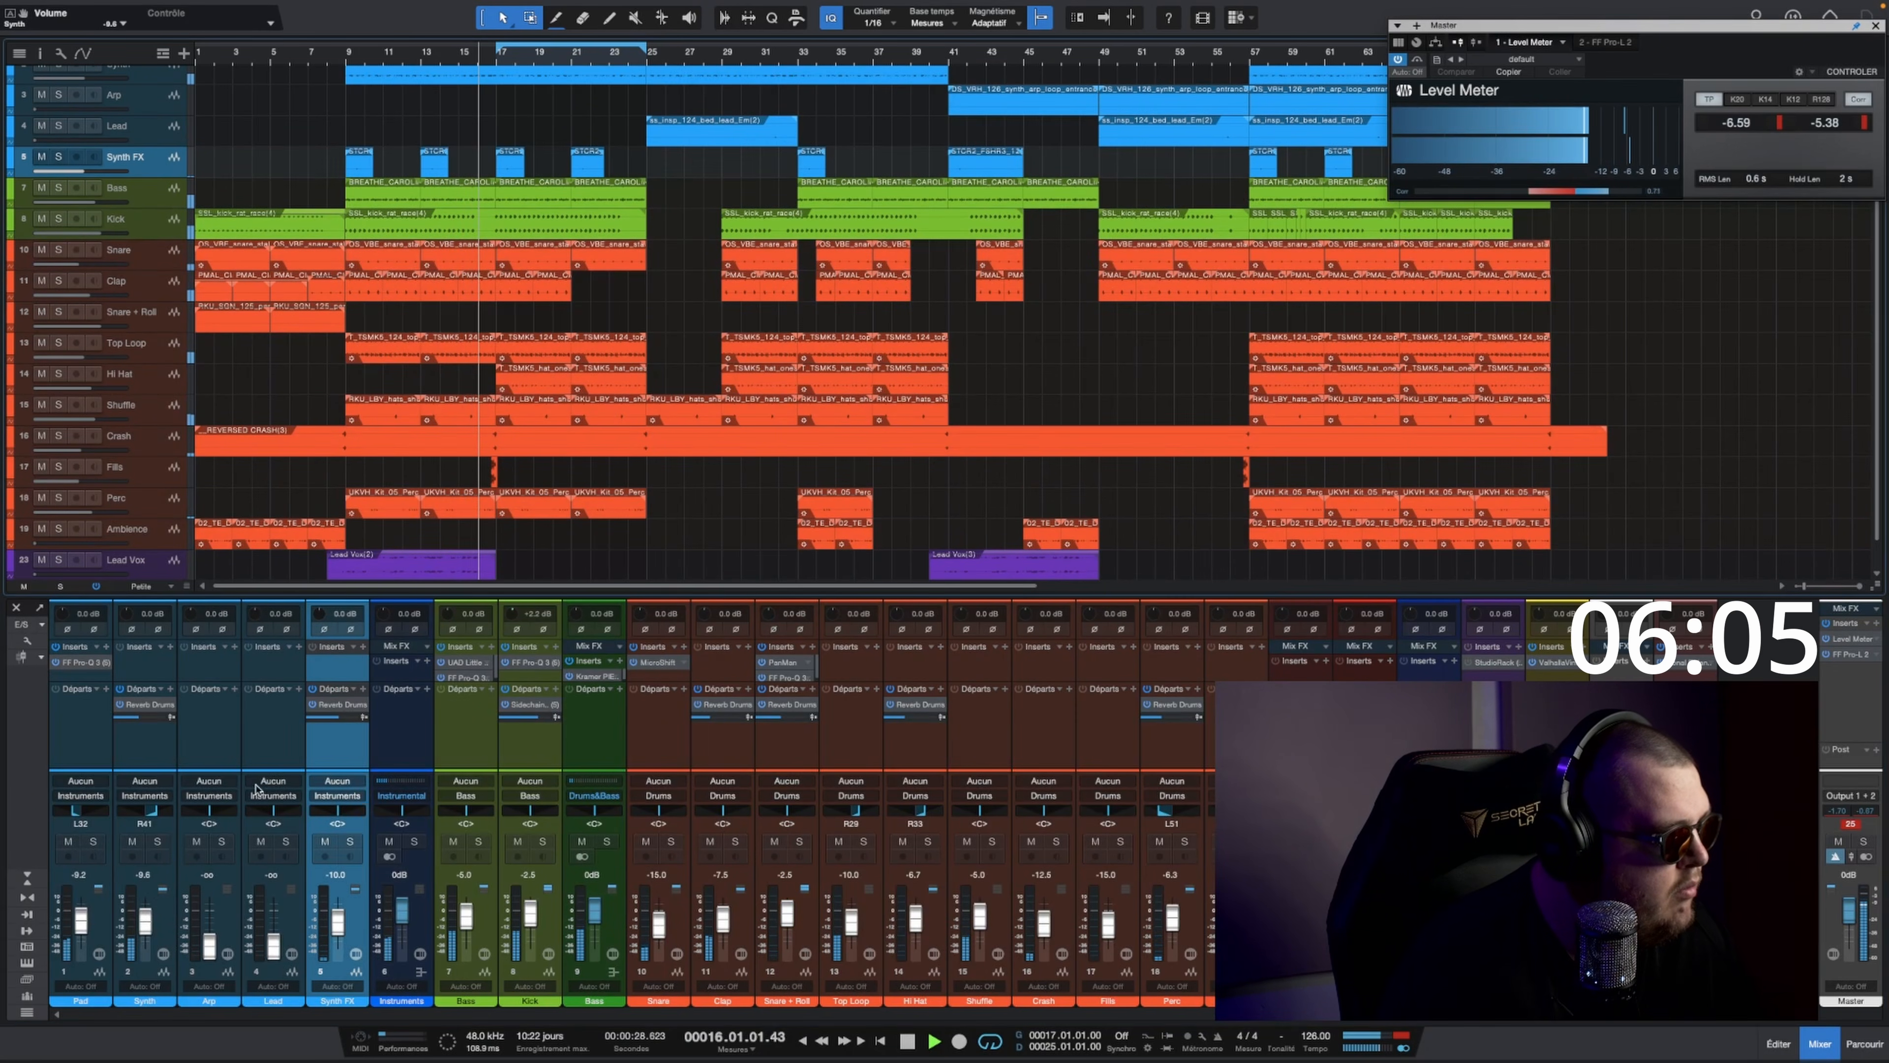
pyautogui.moveTo(341, 925); pyautogui.dragTo(340, 932)
pyautogui.scroll(-1, 519, 429)
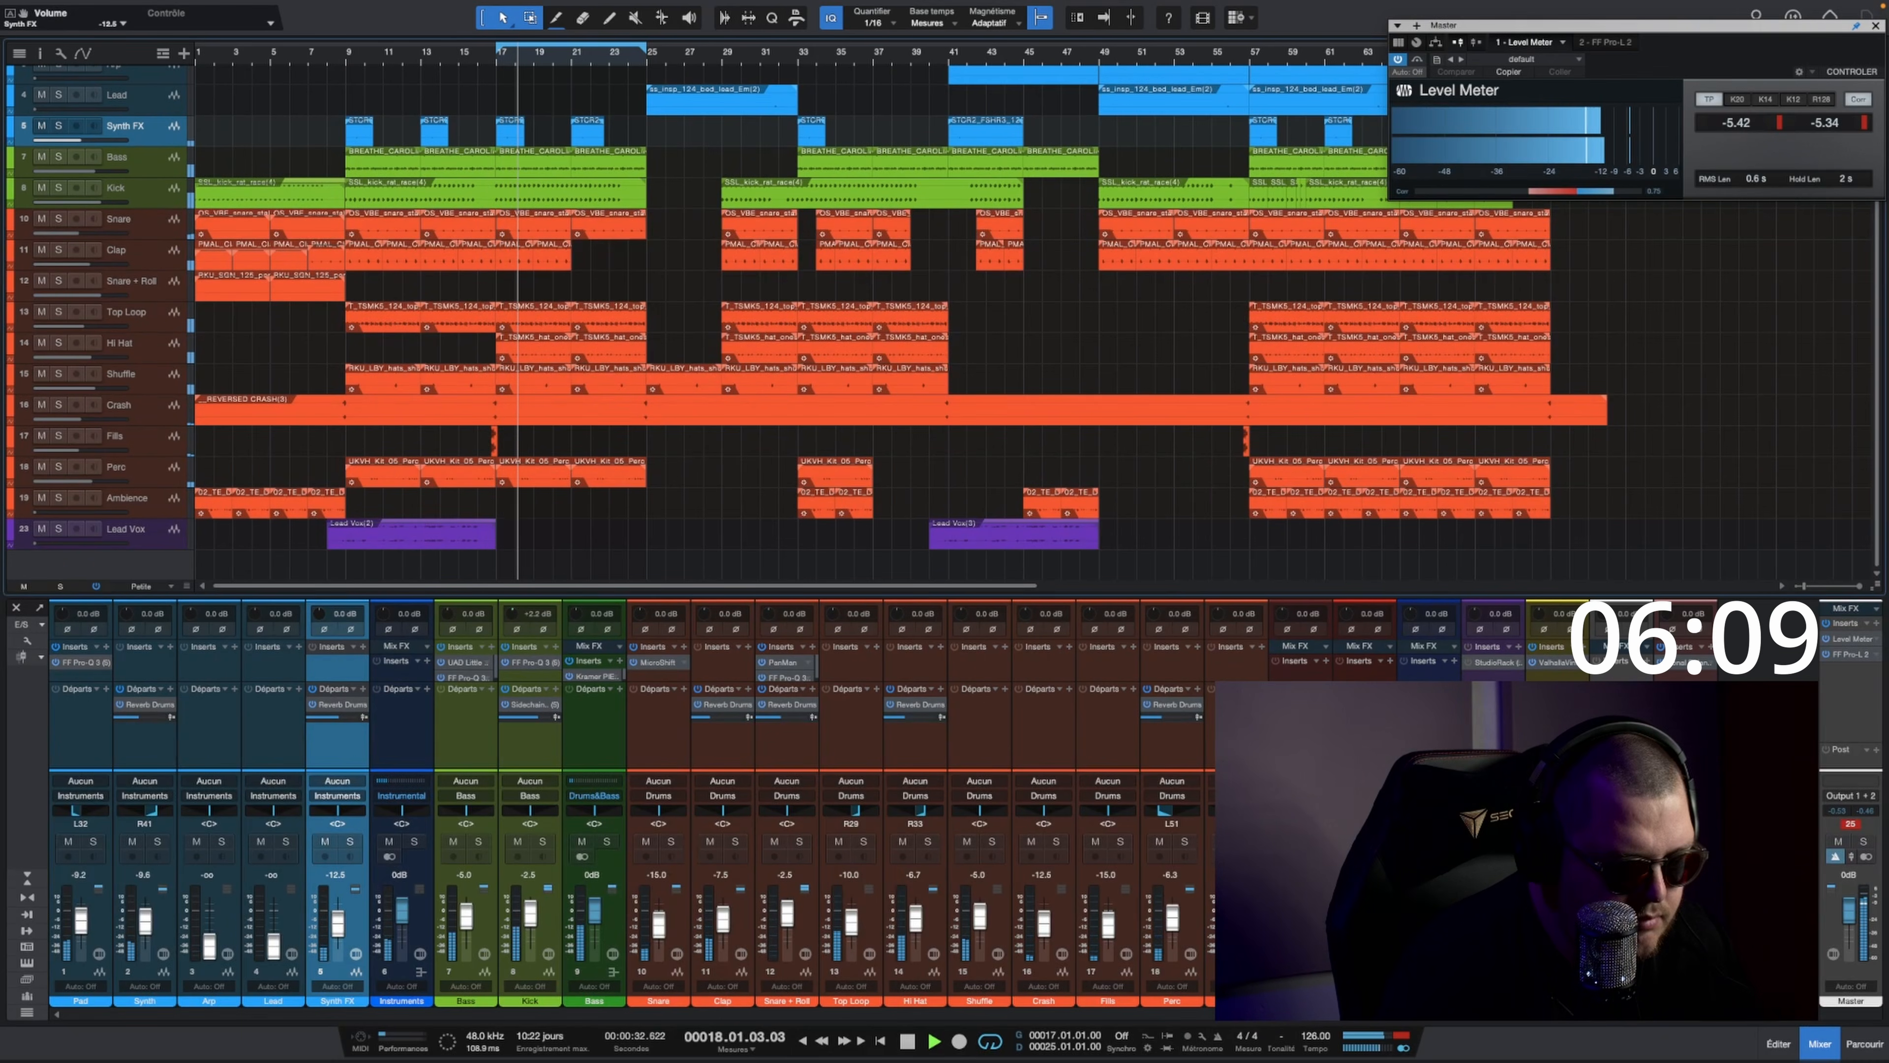
# Step: Play the song from bar 41, setting the Clap fader to about -12 dB and the Ambience fader to -15 dB
pyautogui.click(1237, 945)
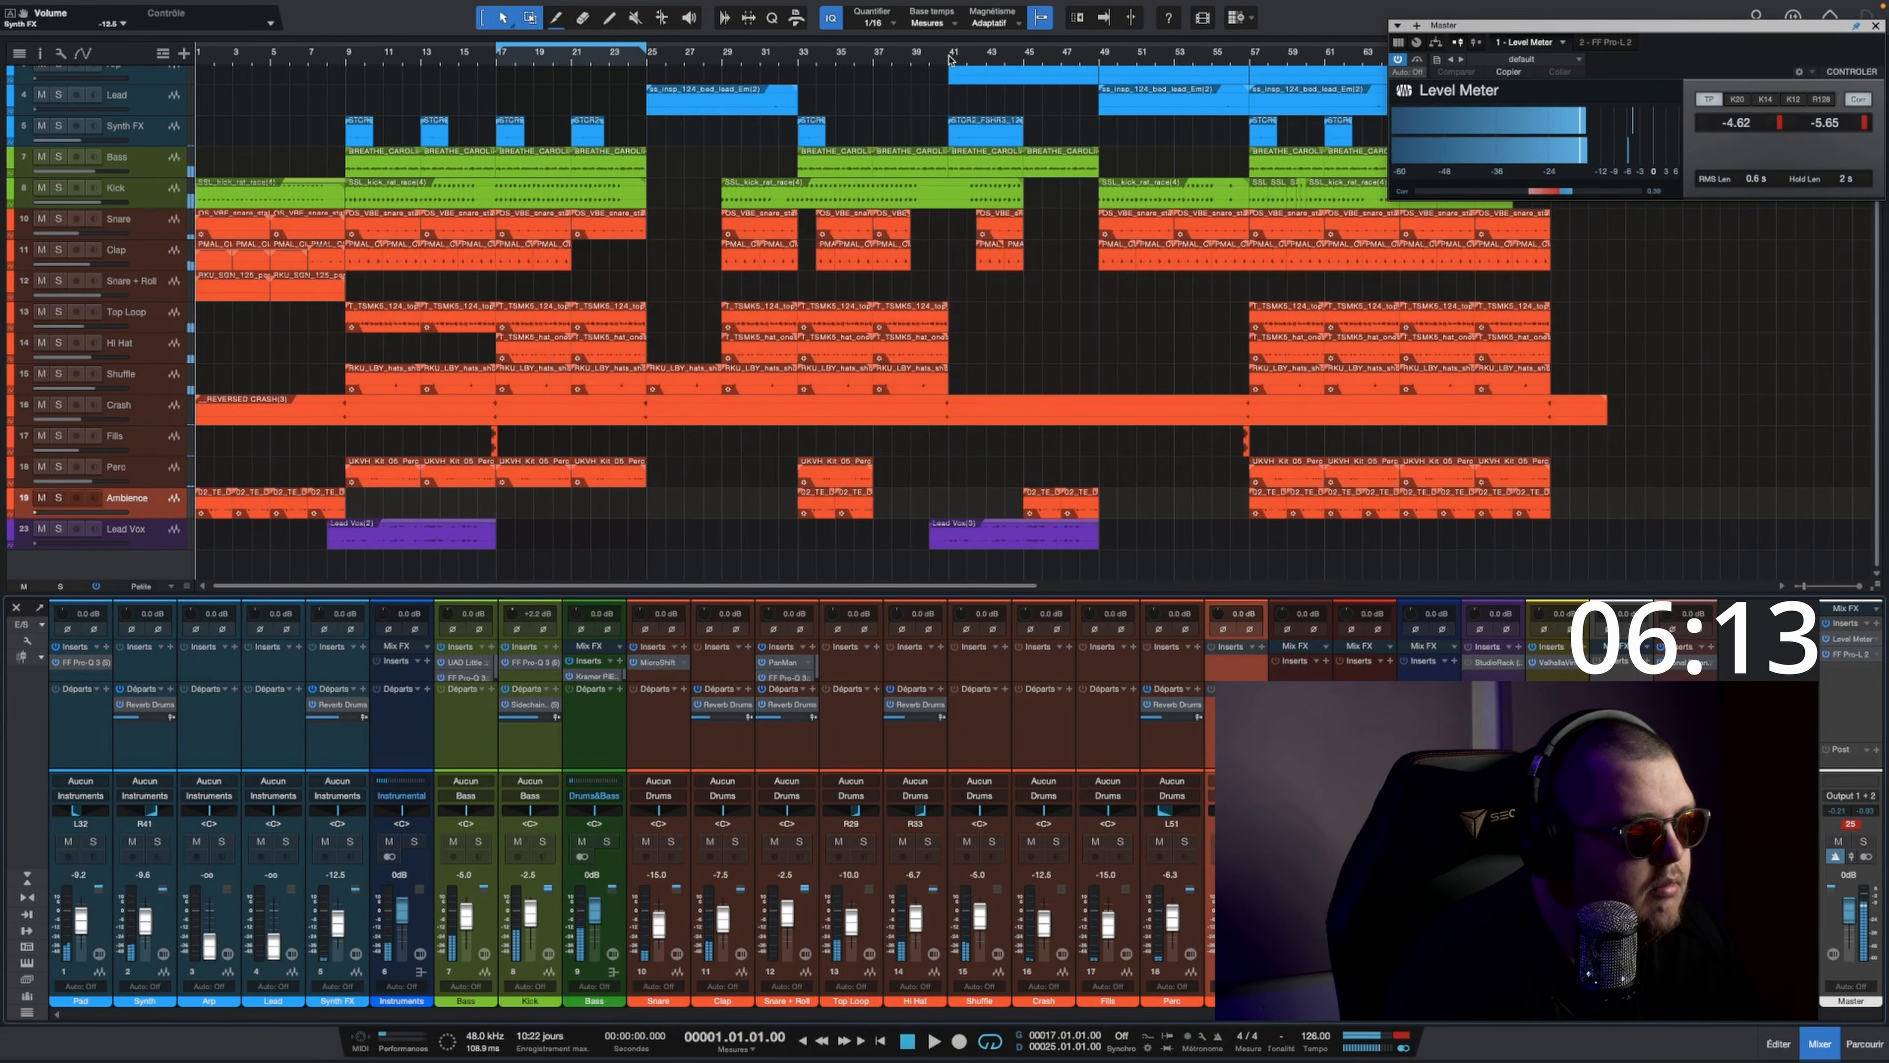
pyautogui.press('space')
pyautogui.press('space')
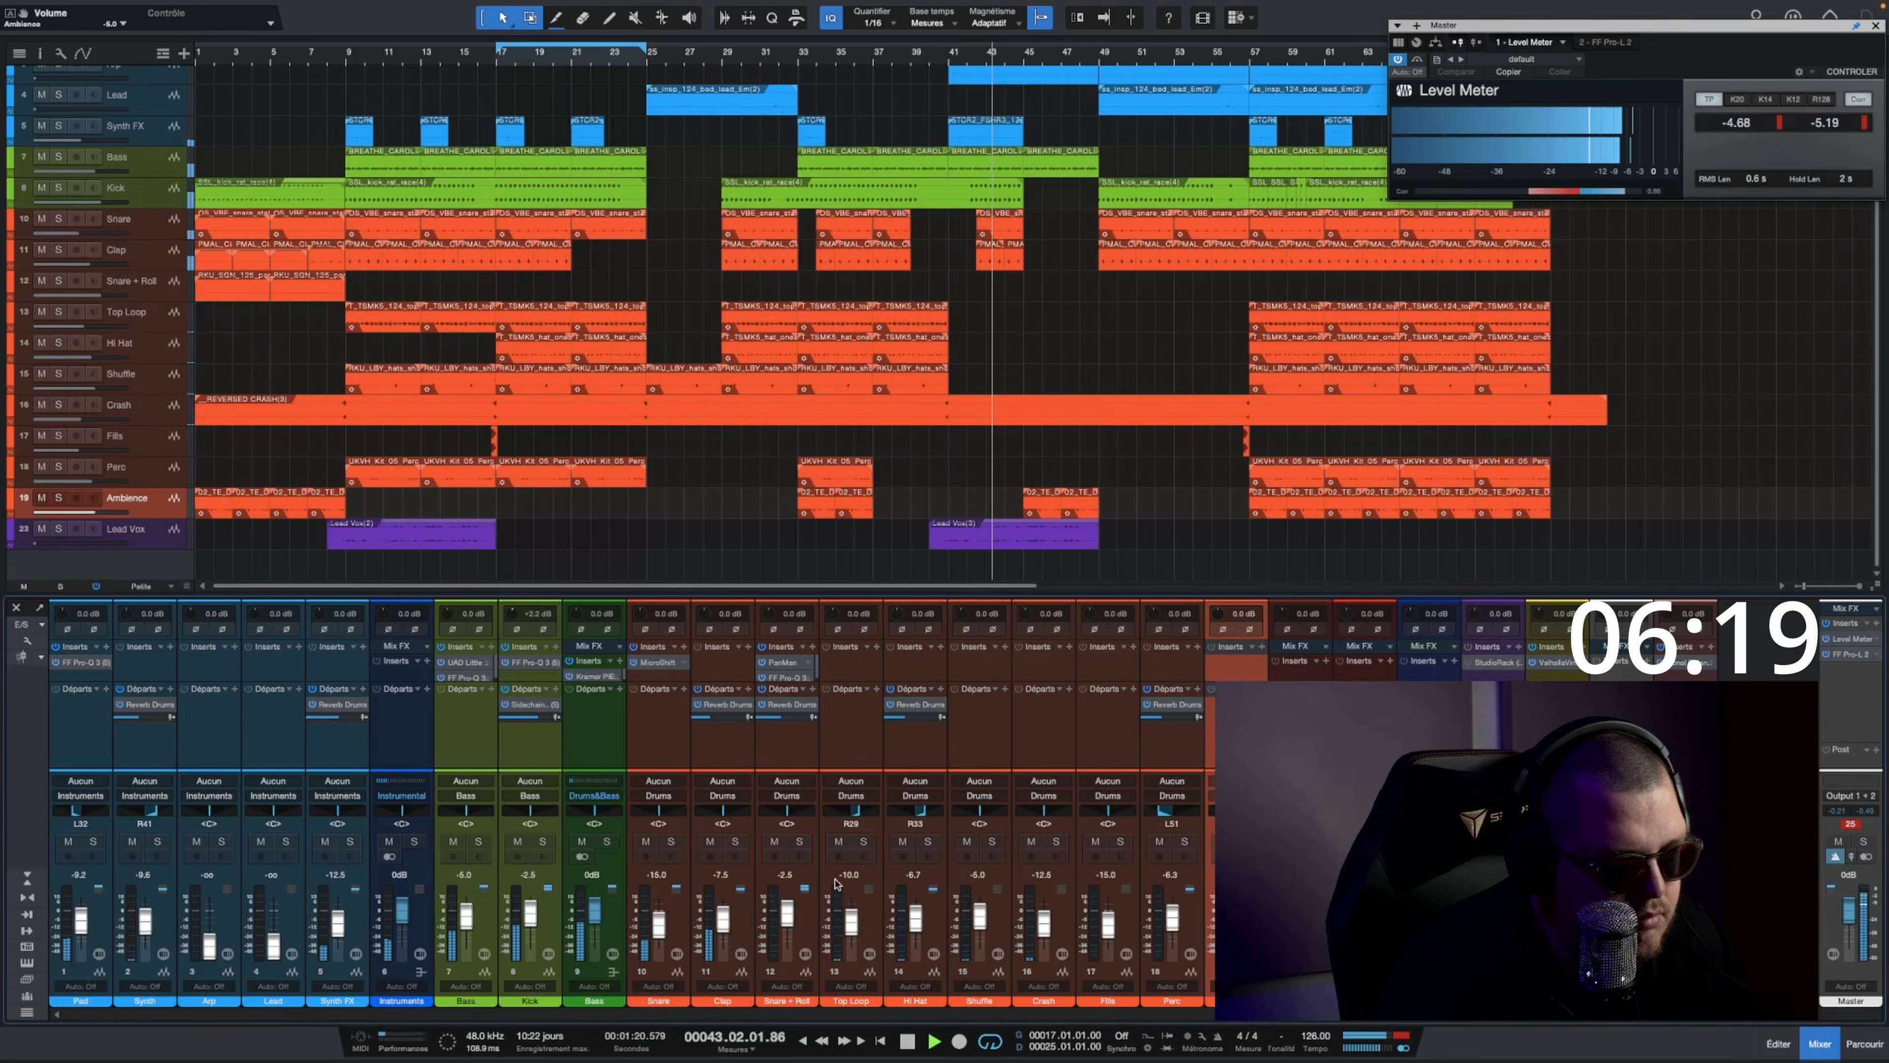
pyautogui.moveTo(712, 915); pyautogui.dragTo(720, 927)
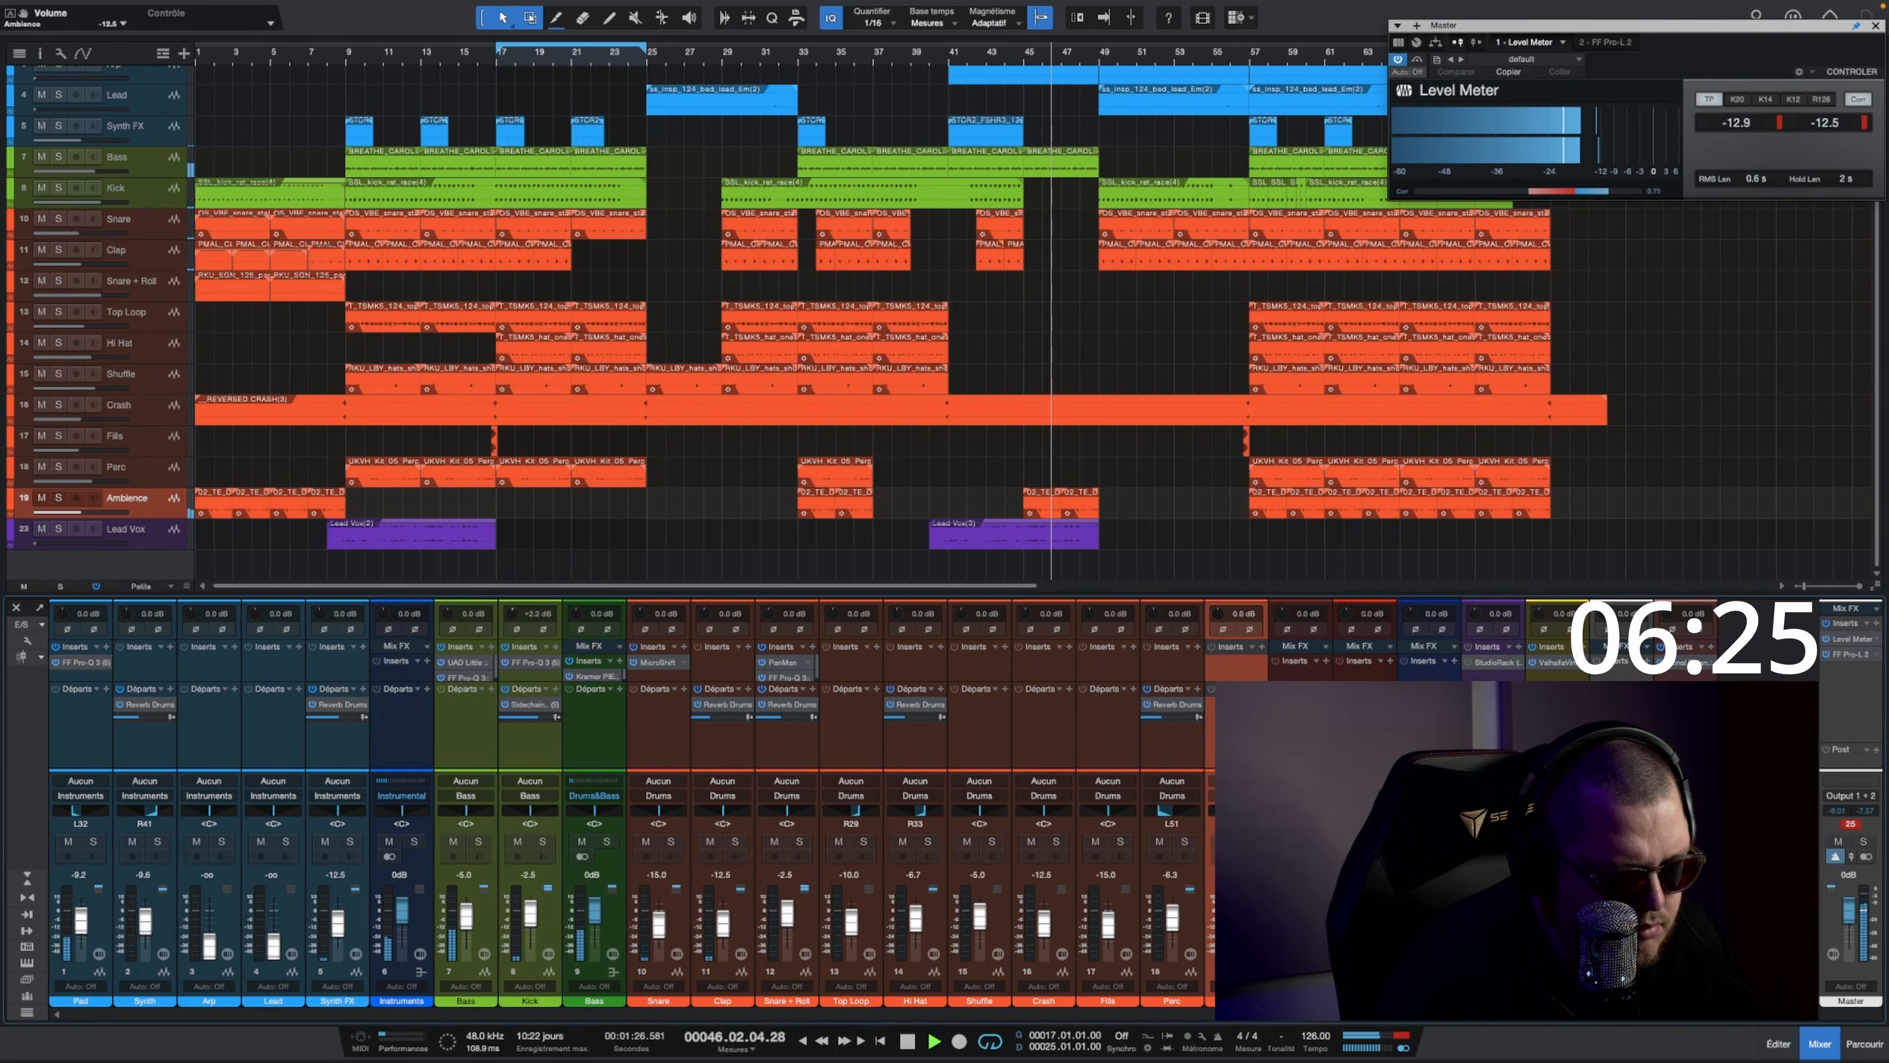
# Step: Select the Lead track, raise its fader to about -7.1 dB and pan it to about R42
pyautogui.scroll(3, 1203, 387)
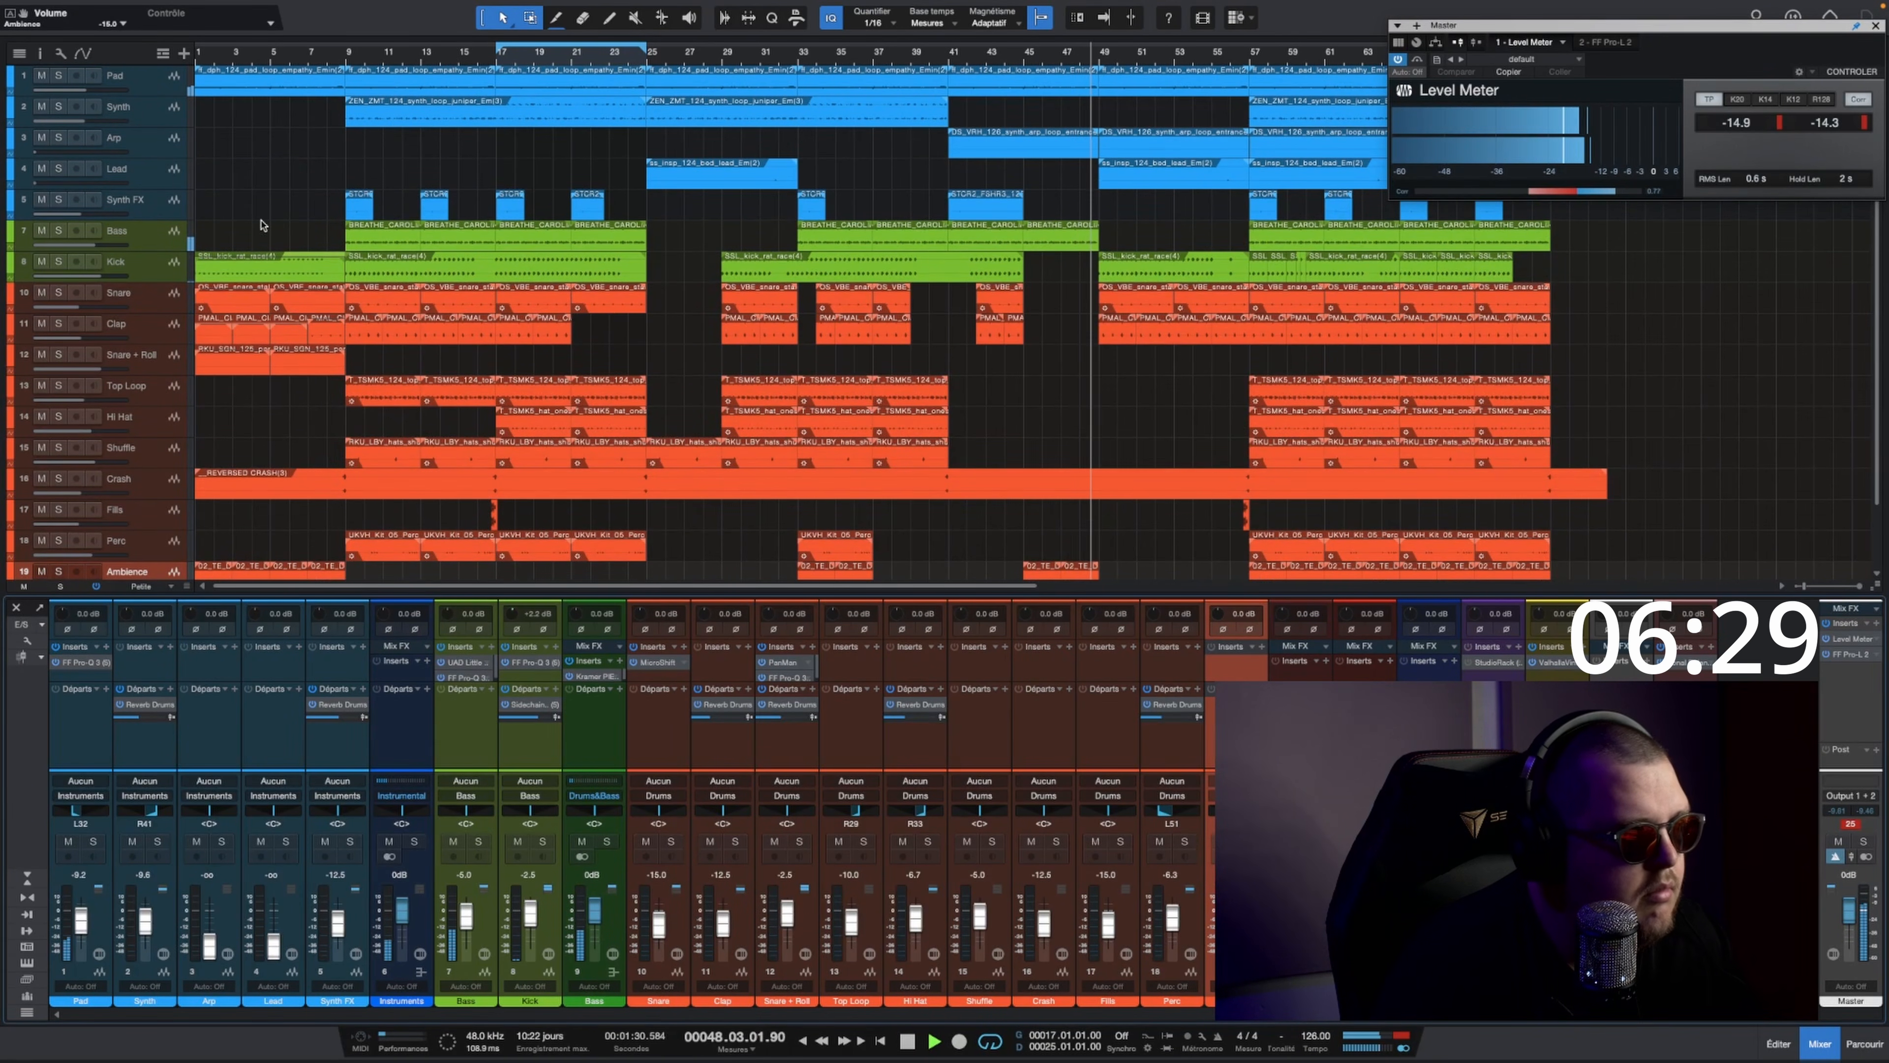
pyautogui.click(269, 837)
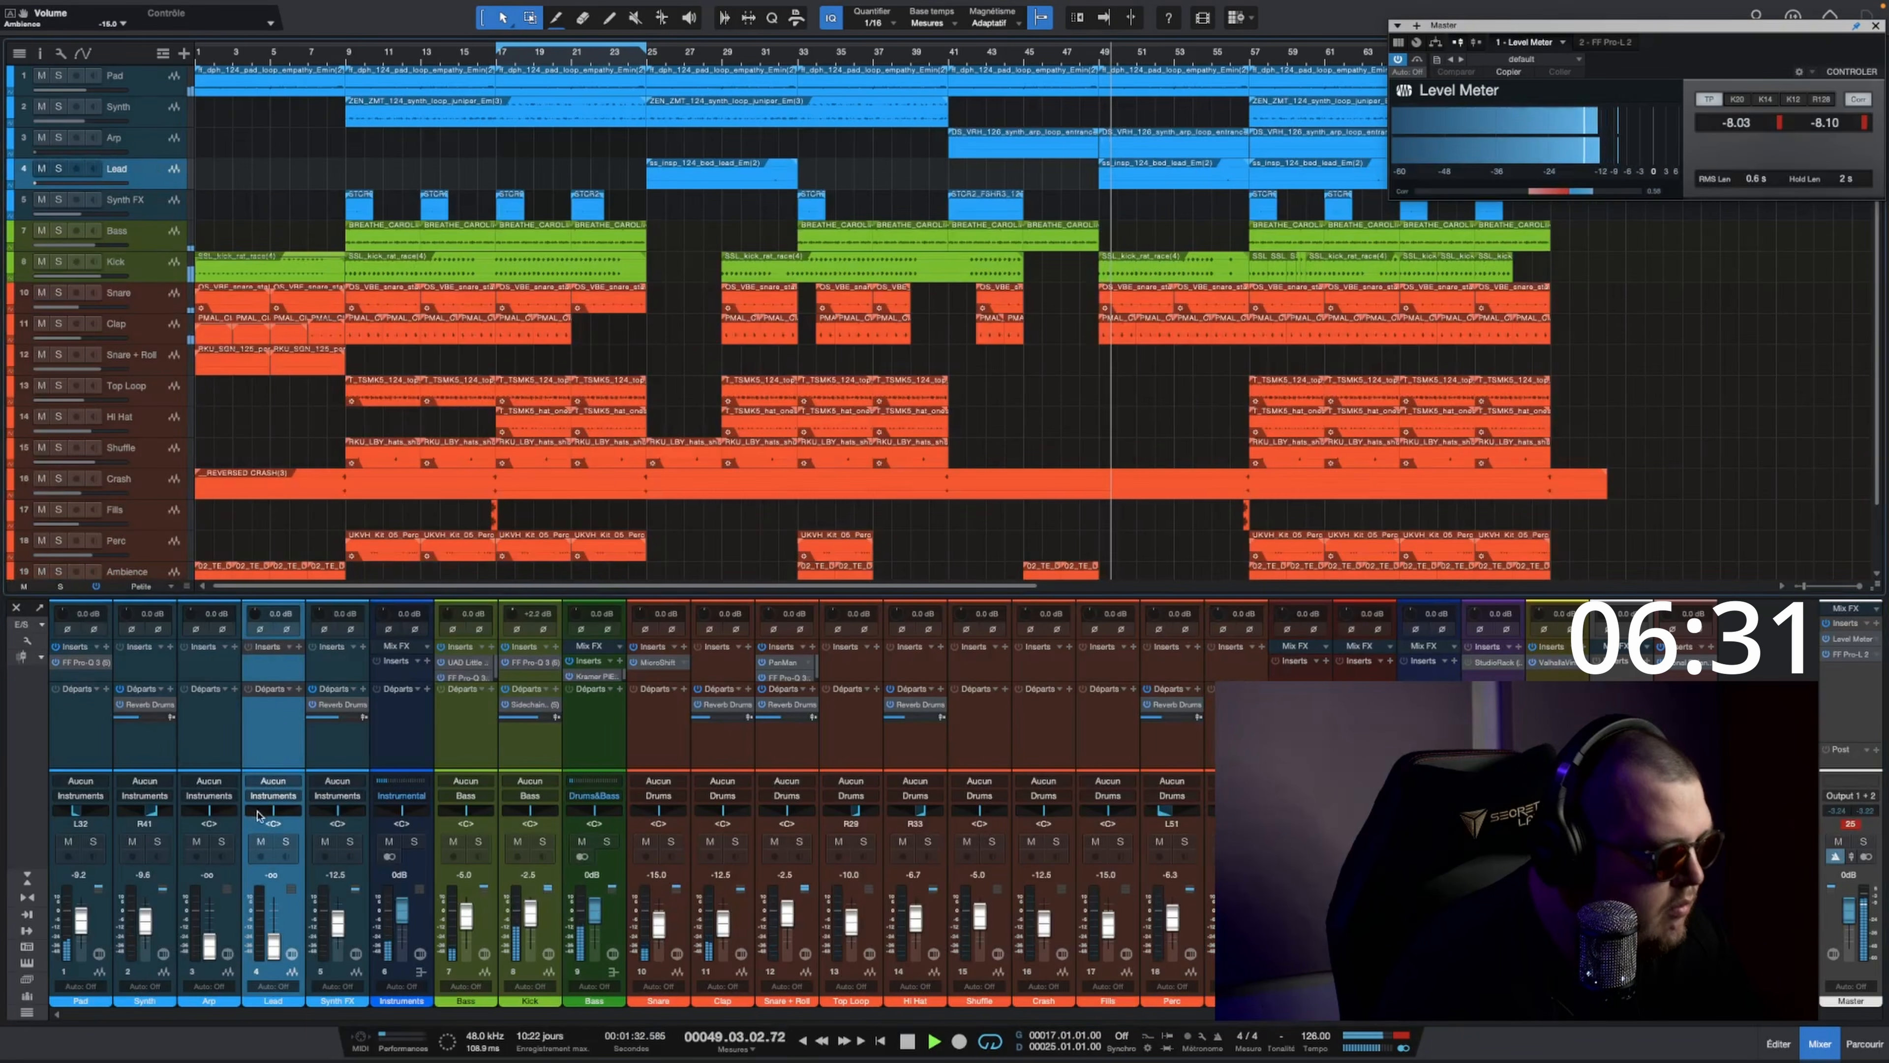
pyautogui.moveTo(274, 945); pyautogui.dragTo(273, 918)
pyautogui.moveTo(276, 812); pyautogui.dragTo(288, 811)
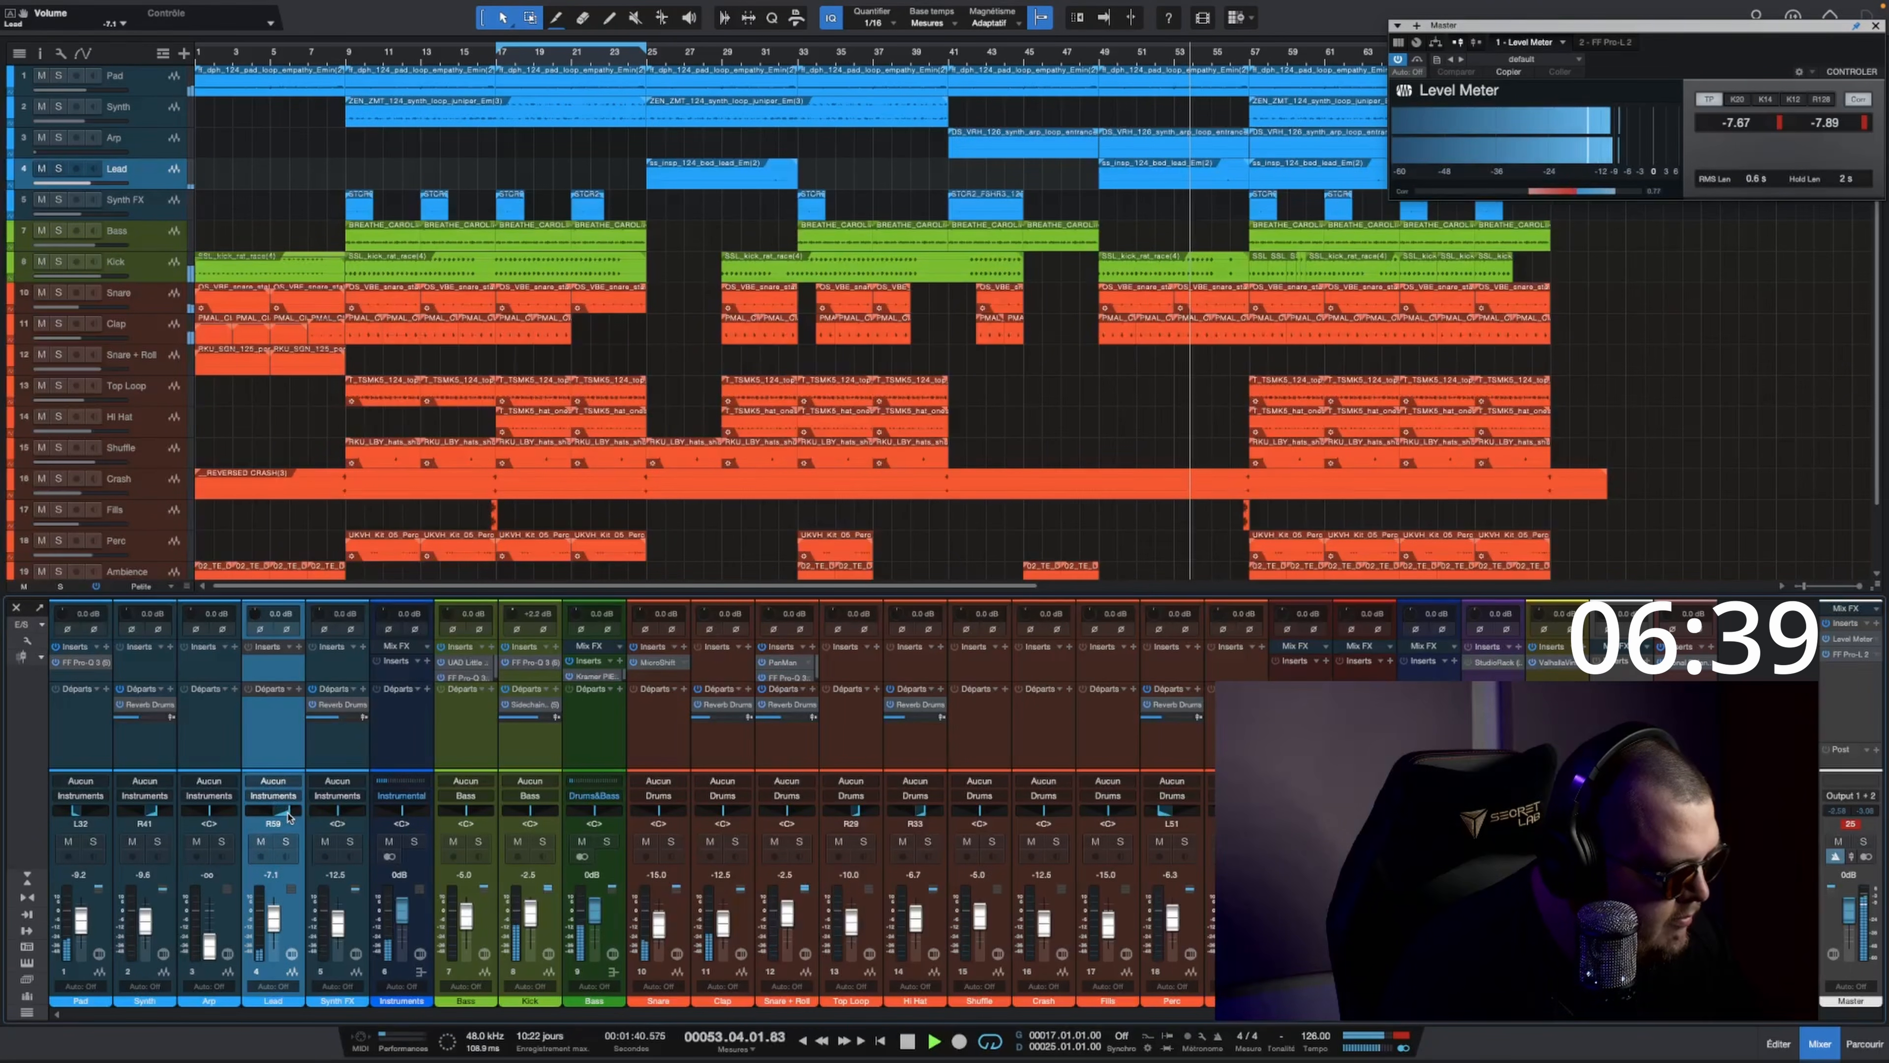
pyautogui.moveTo(289, 813); pyautogui.dragTo(223, 854)
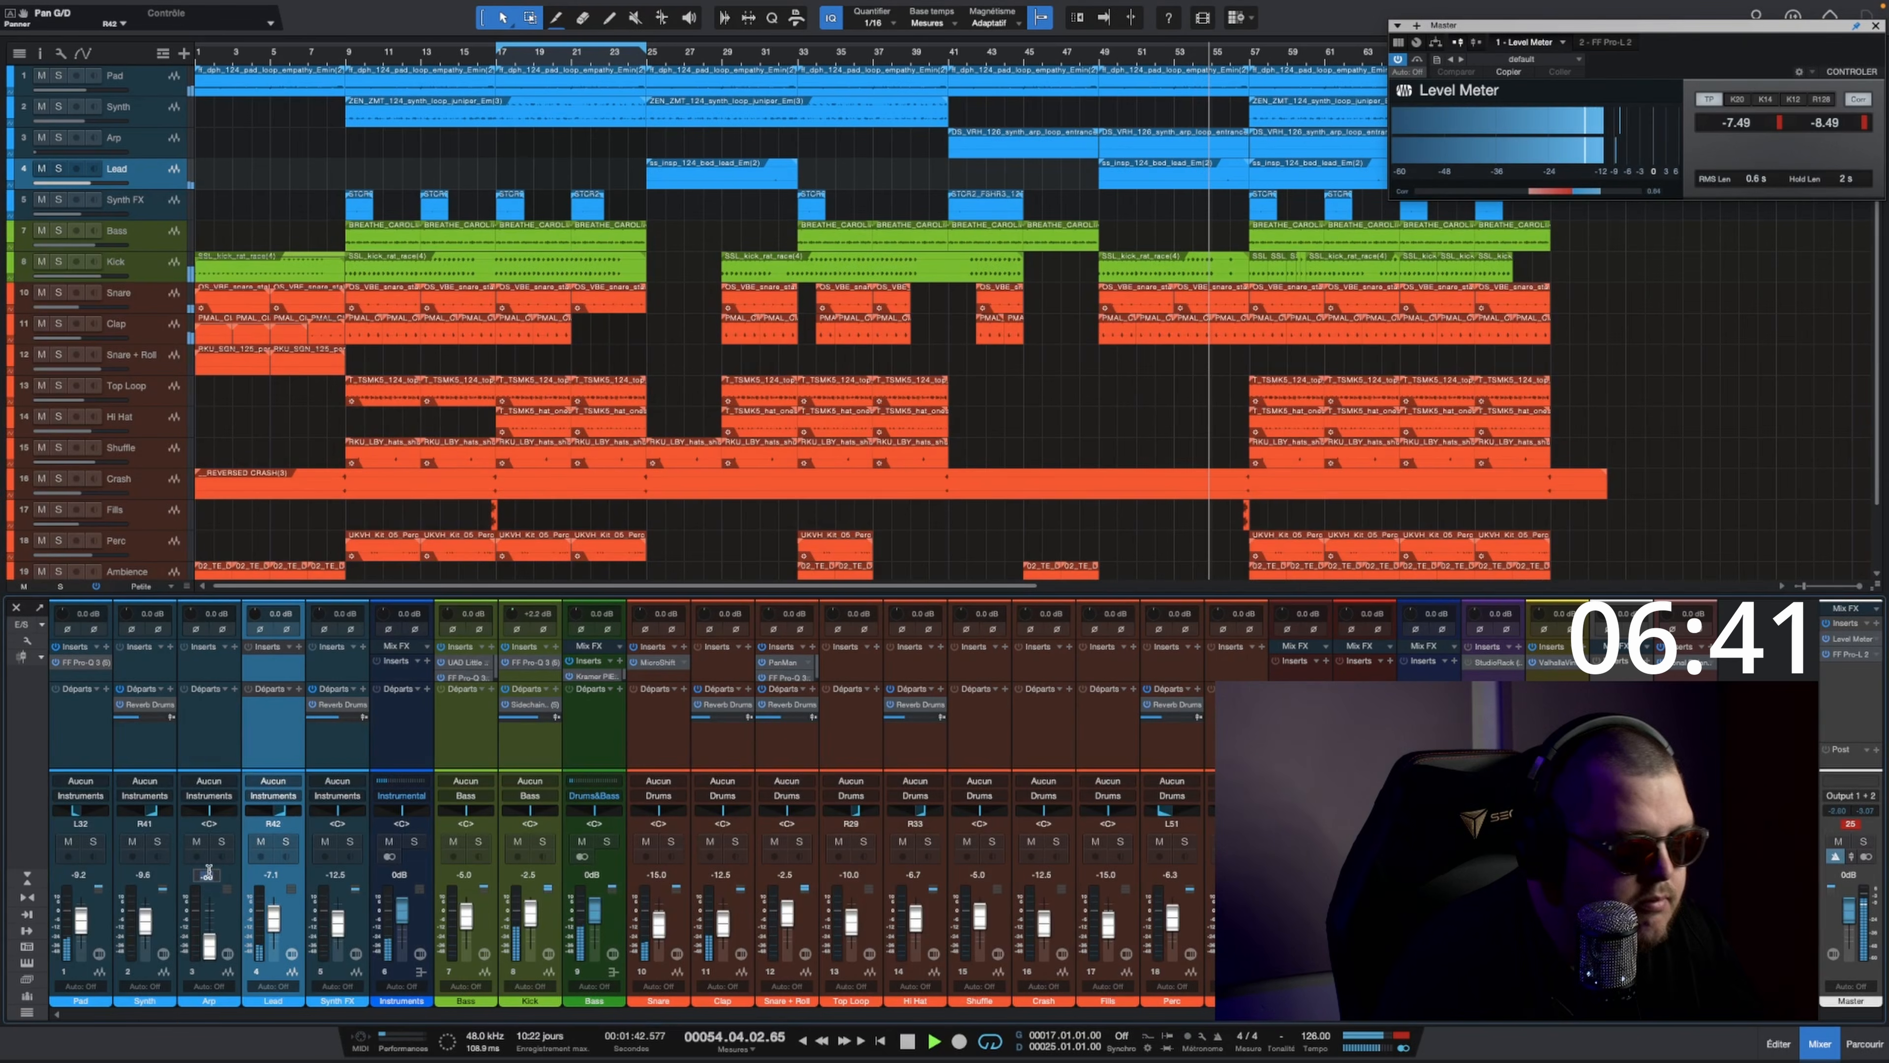
# Step: Bring in the Arp track with its fader at about -6.4 dB and pan it left
pyautogui.keyDown('super'); pyautogui.click(211, 939); pyautogui.keyUp('super')
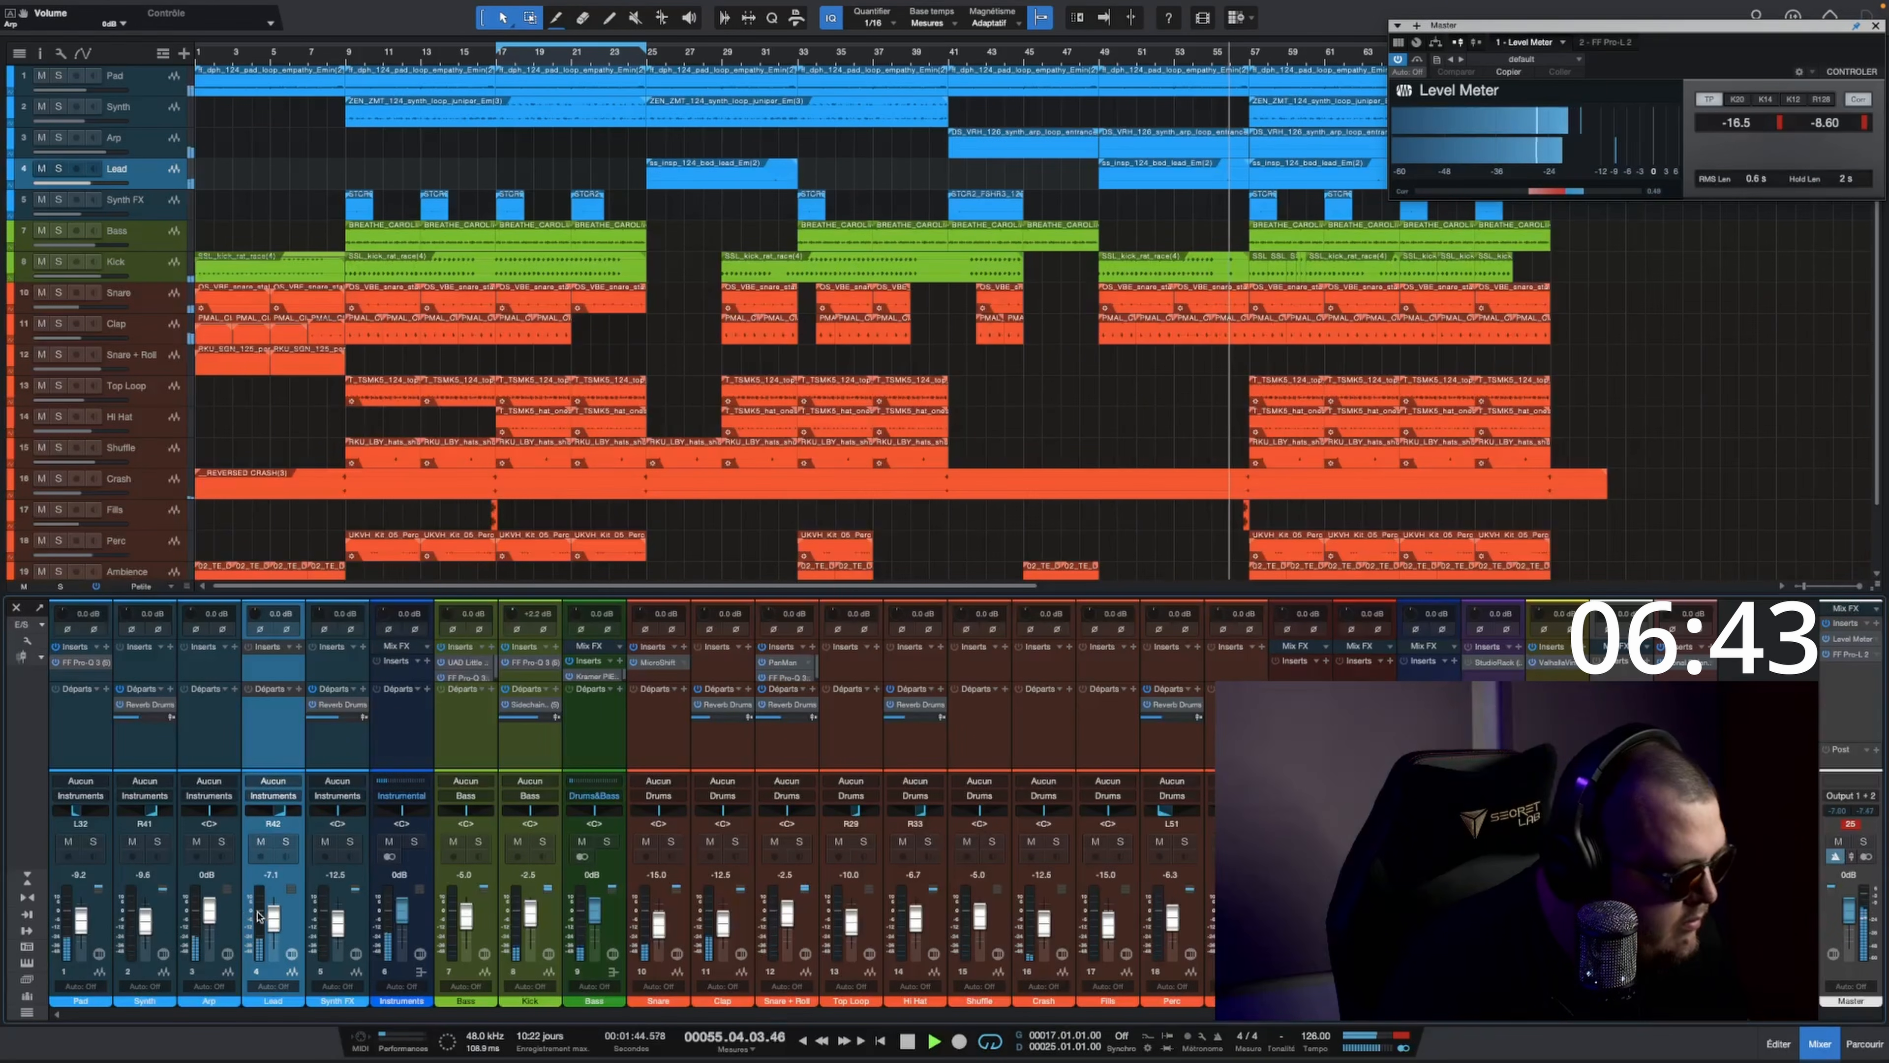
pyautogui.moveTo(211, 911); pyautogui.dragTo(211, 920)
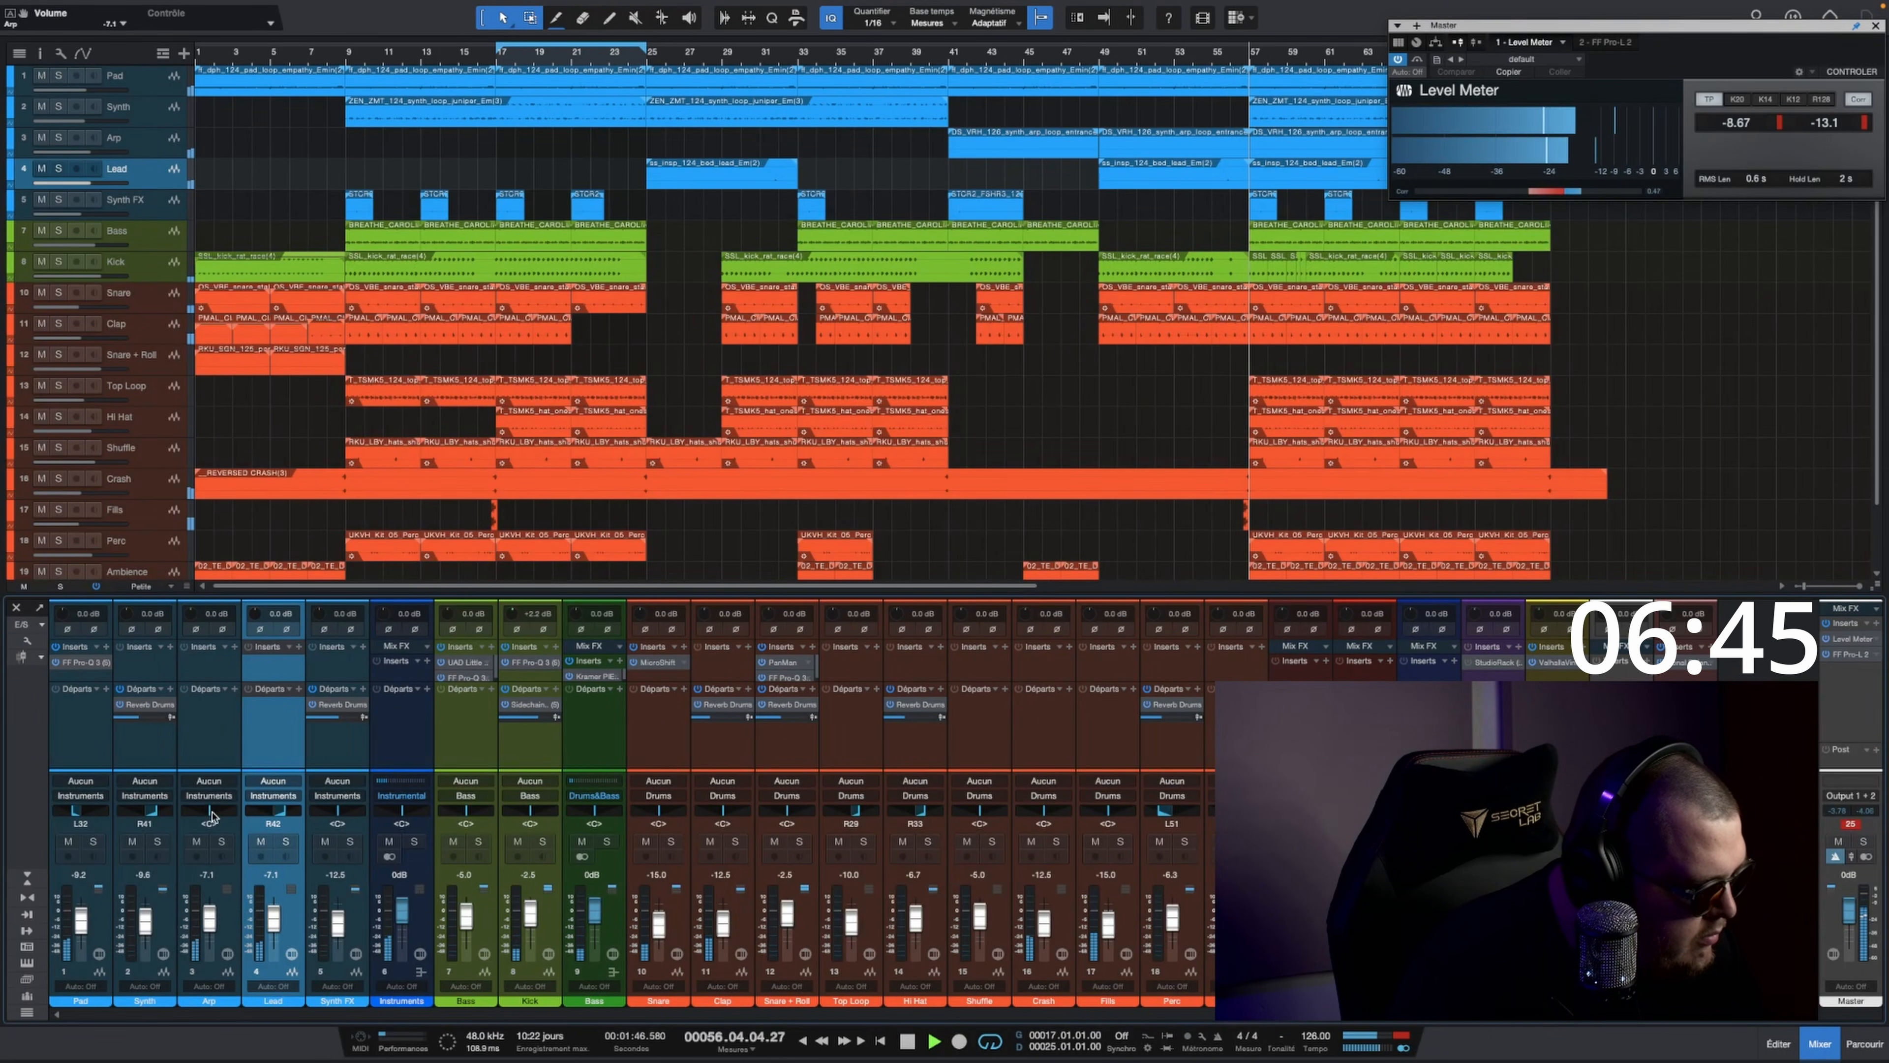
pyautogui.moveTo(220, 808); pyautogui.dragTo(194, 836)
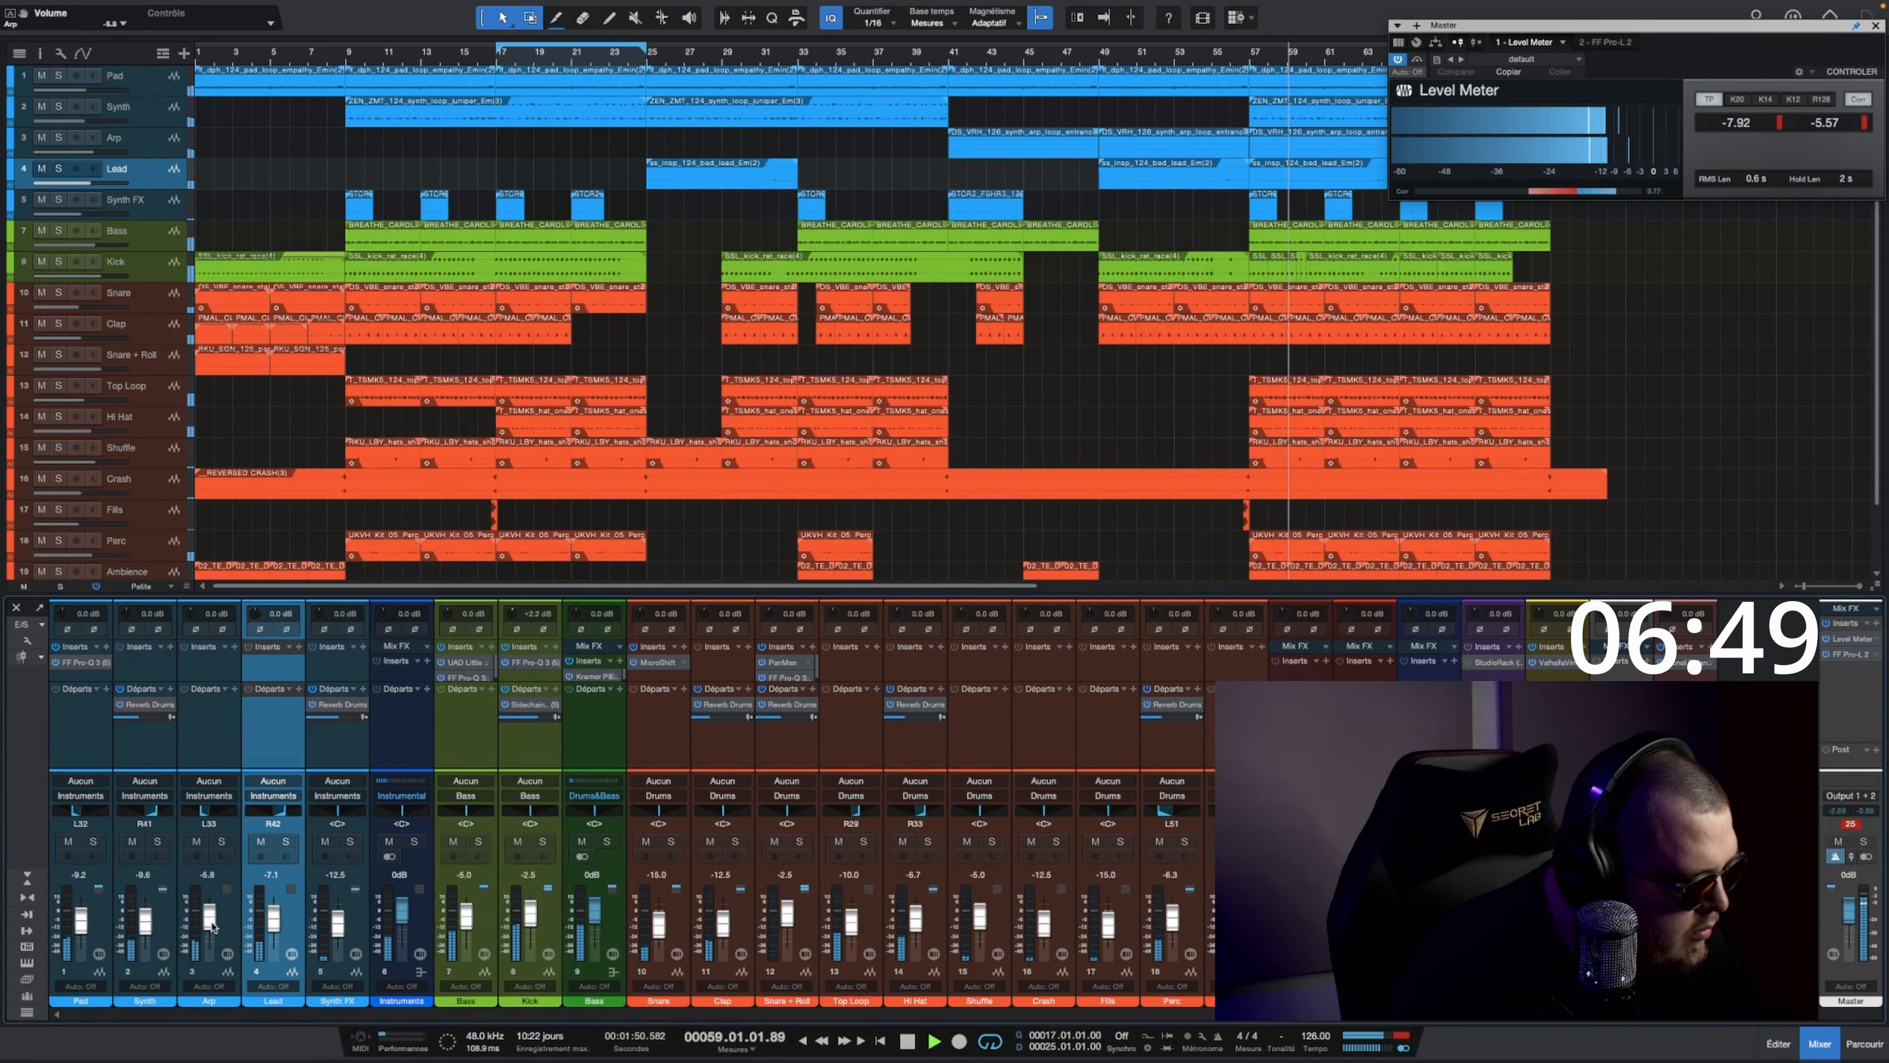
pyautogui.scroll(2, 212, 927)
pyautogui.scroll(-1, 217, 926)
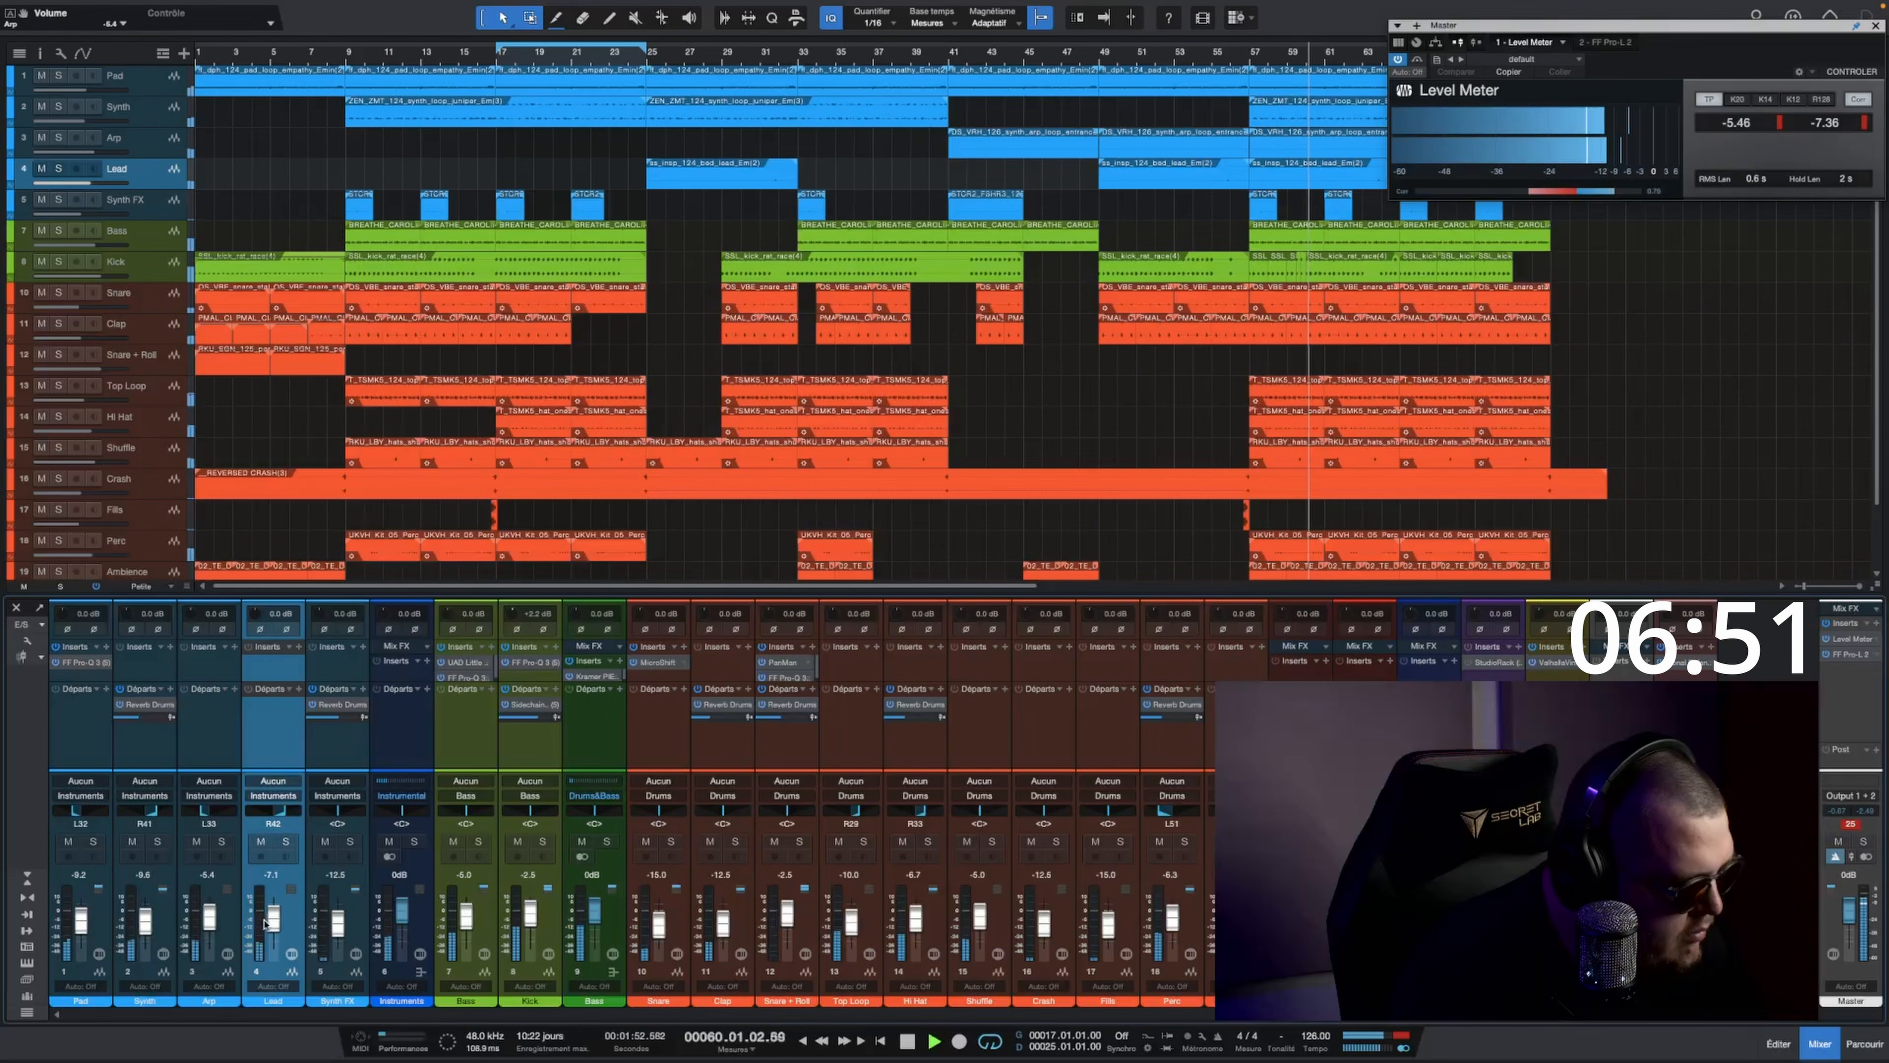
# Step: Raise the Lead fader to about -6.4 dB and stop playback
pyautogui.scroll(2, 272, 926)
pyautogui.scroll(-3, 895, 447)
pyautogui.press('space')
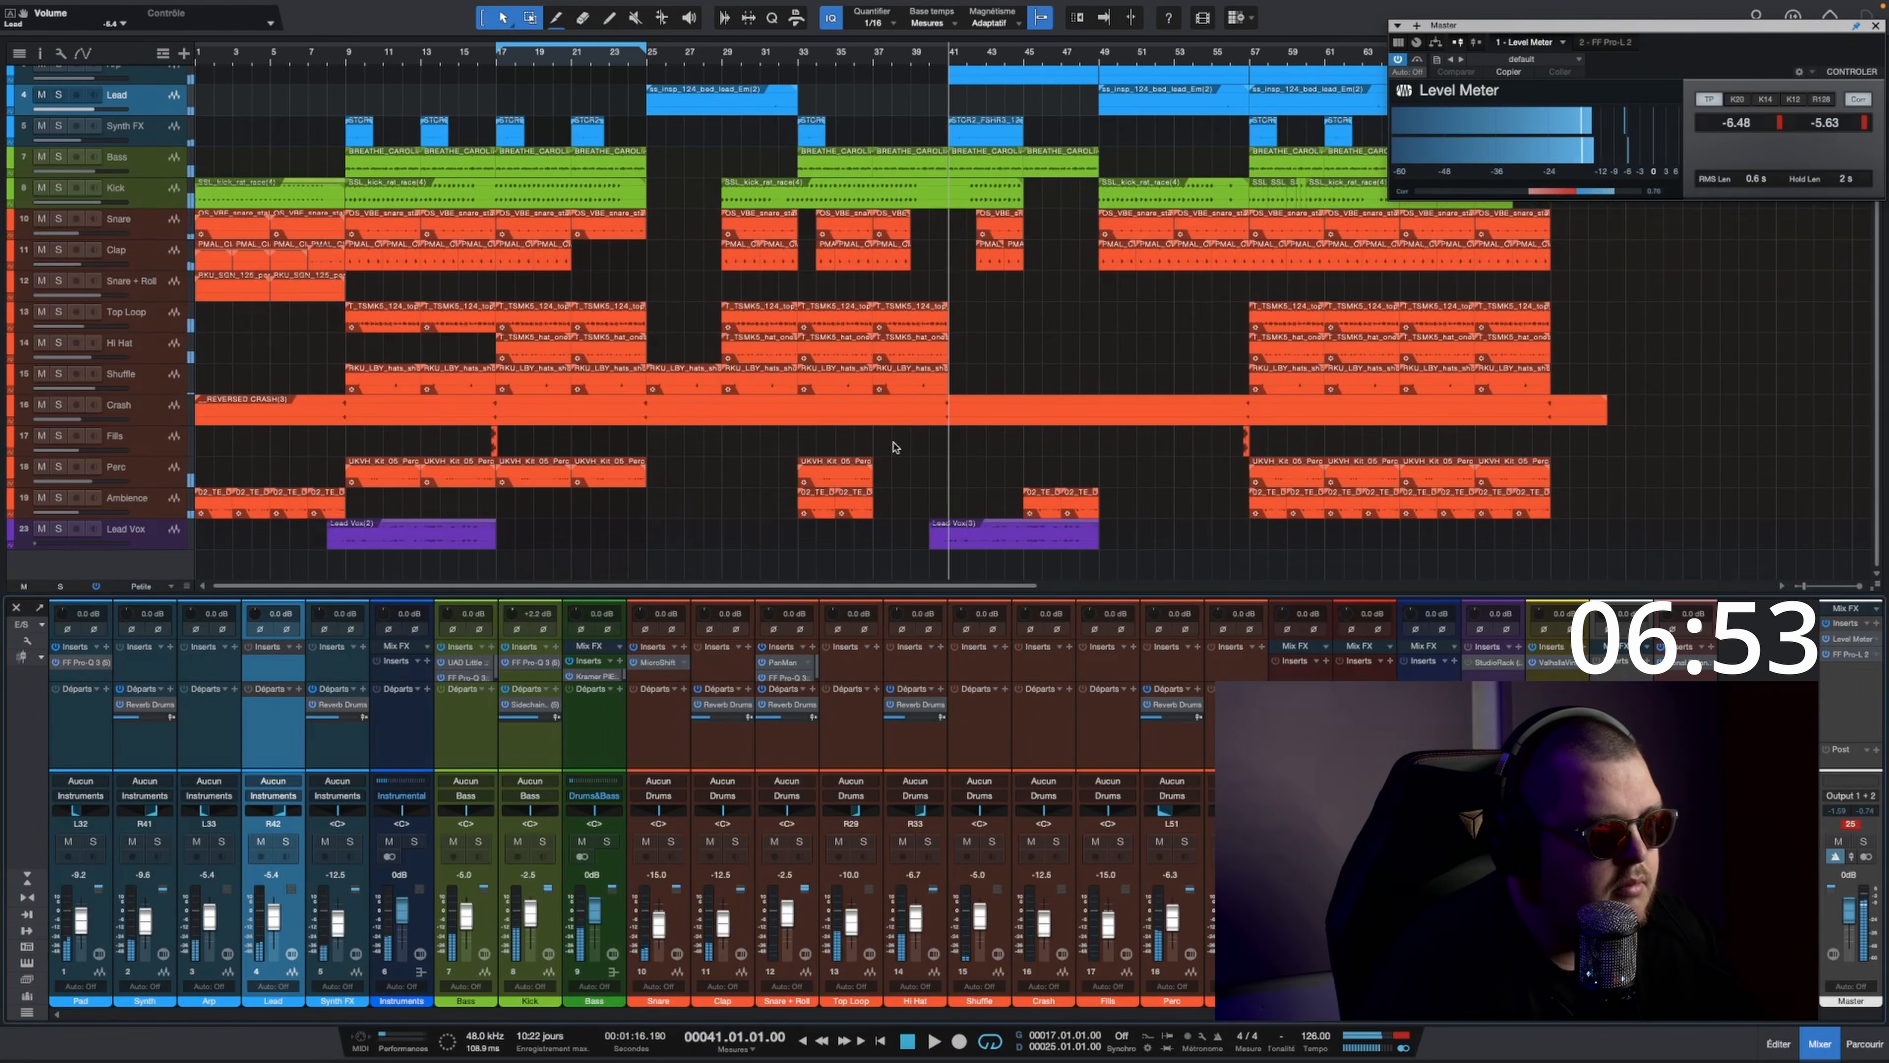
# Step: Open StudioRack on the Lead Vox channel and raise its Reverb, Space and Compression macros while playing from bar 41
pyautogui.press('space')
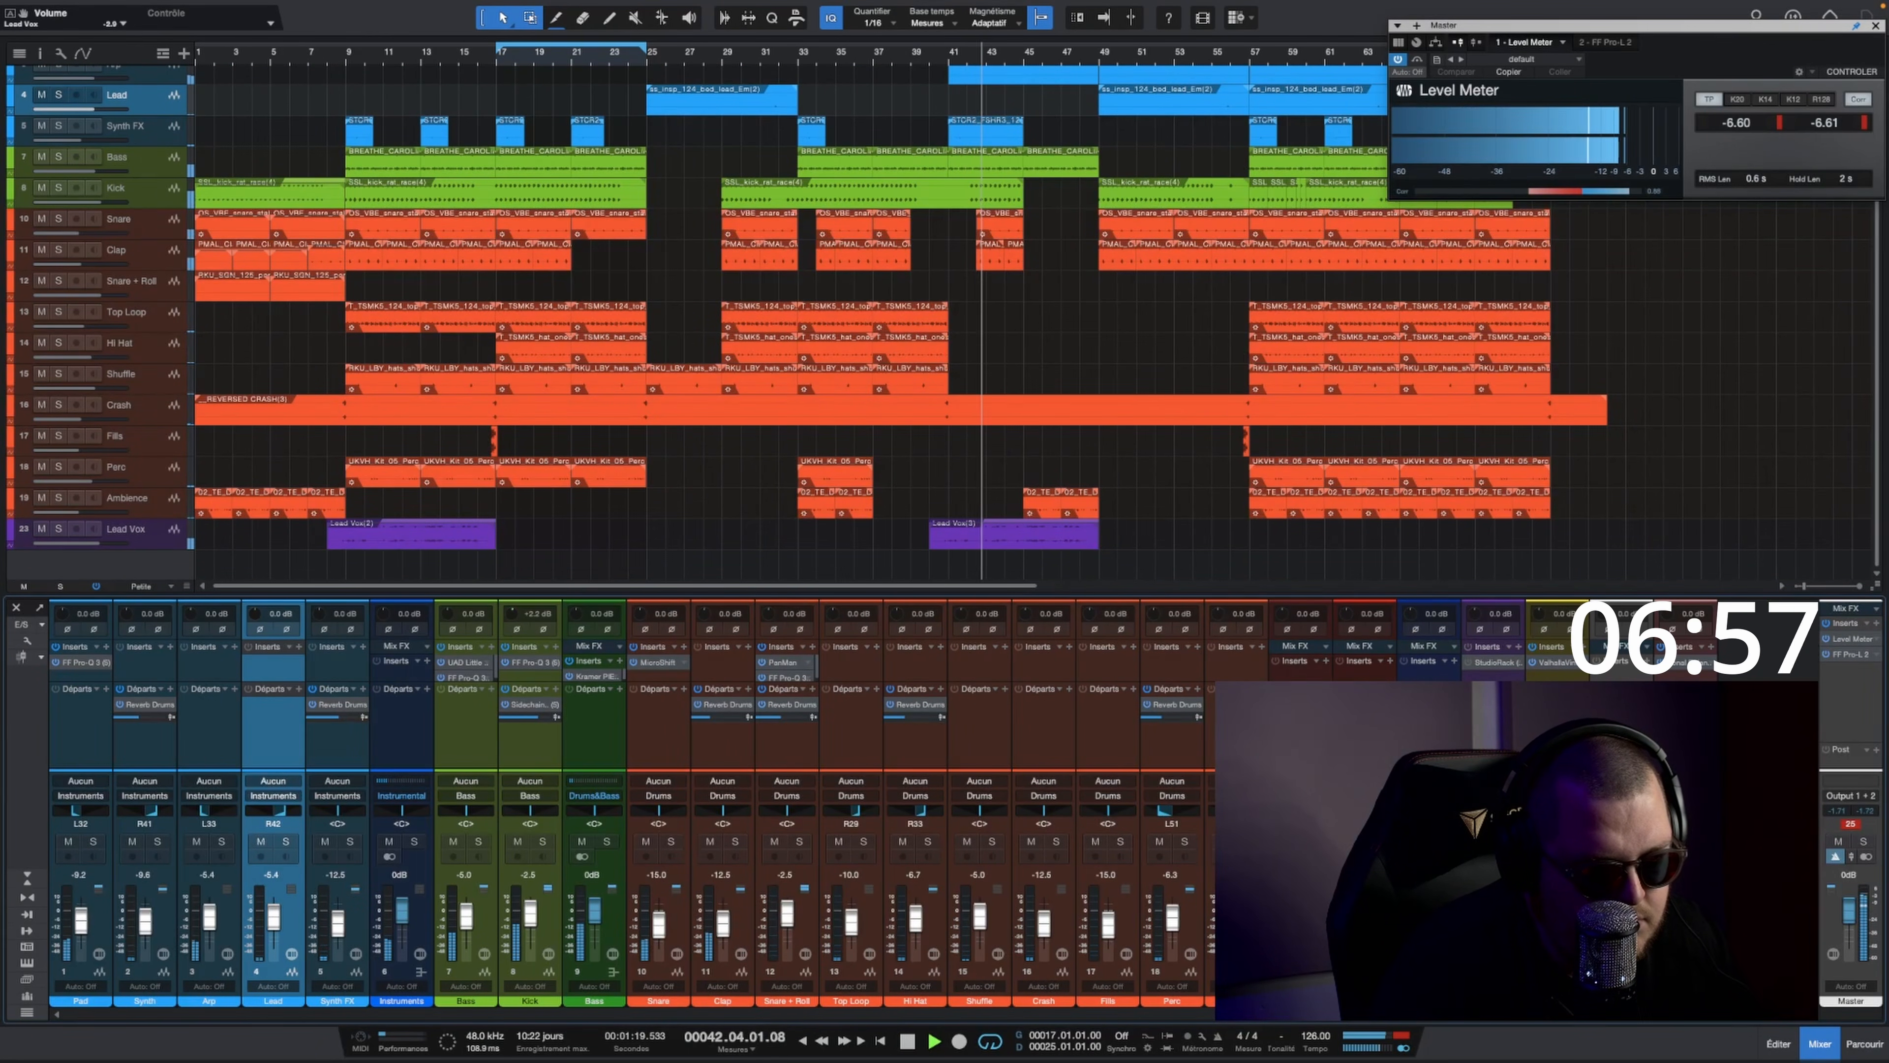
pyautogui.click(1474, 665)
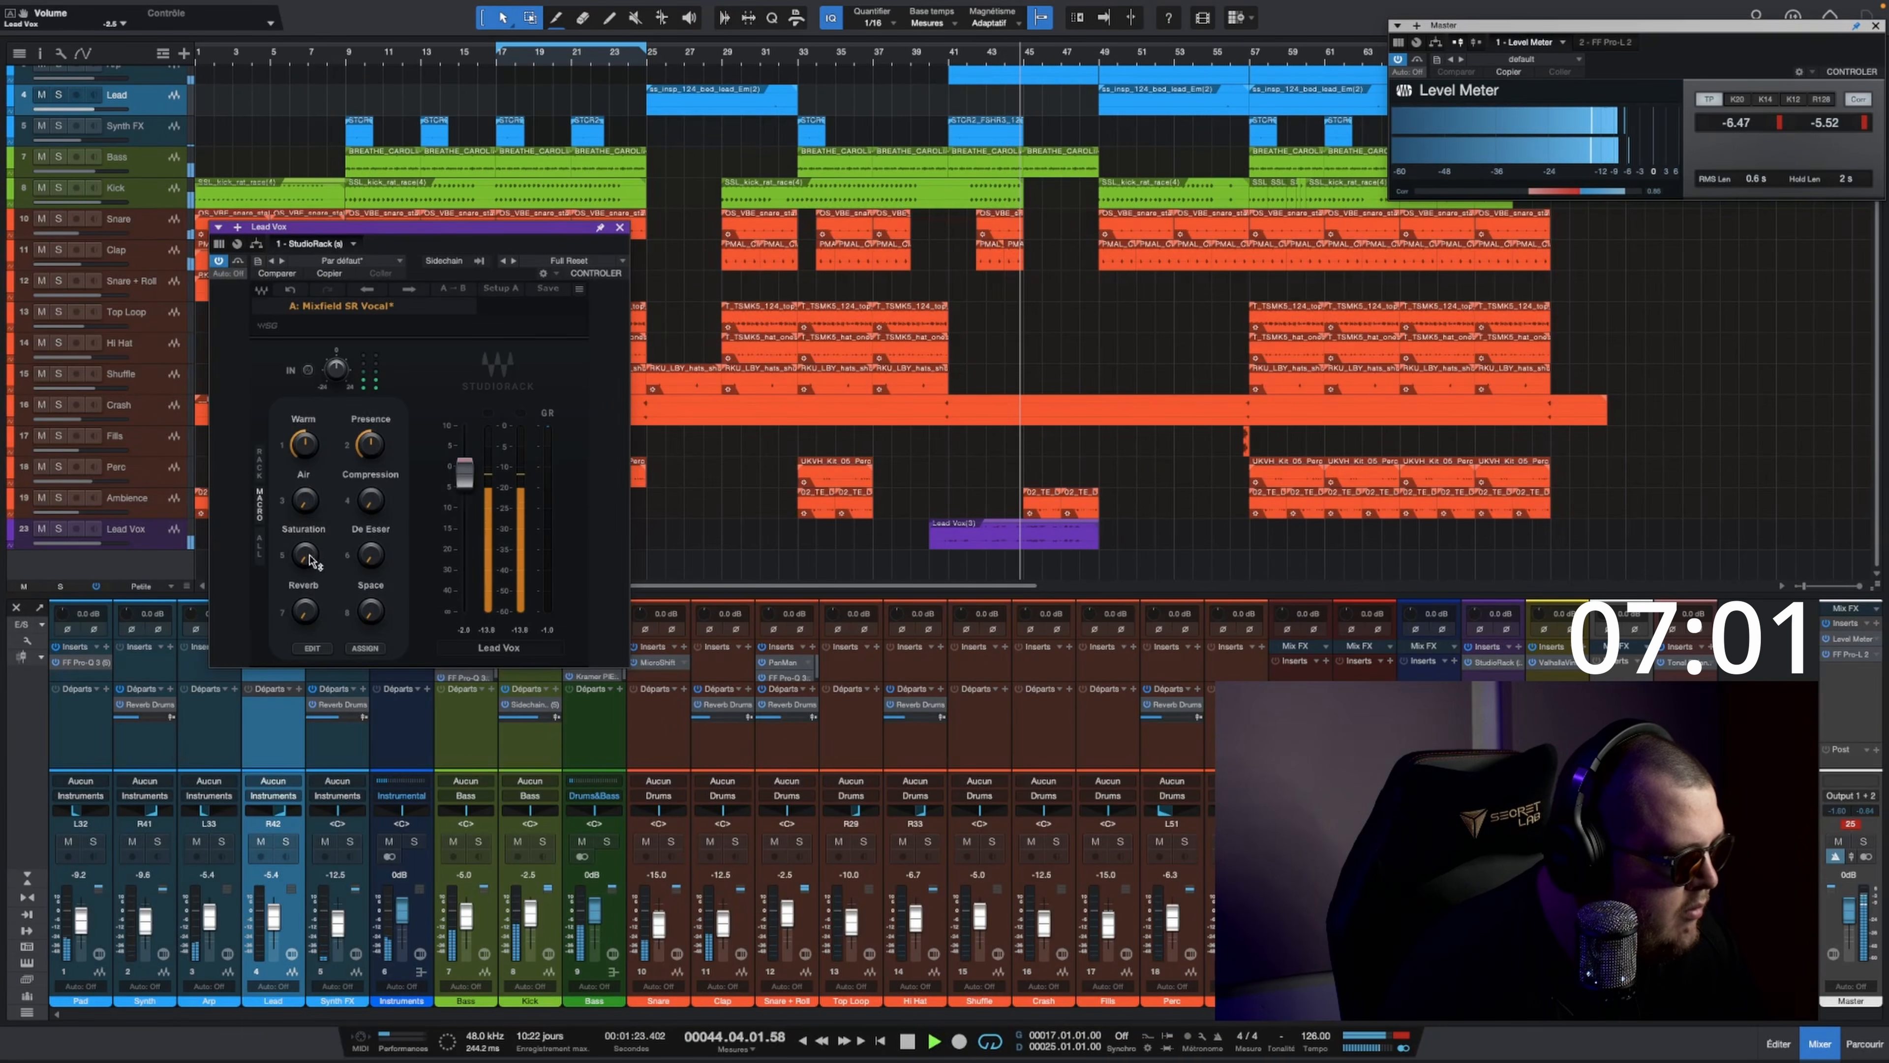
pyautogui.moveTo(305, 608); pyautogui.dragTo(305, 600)
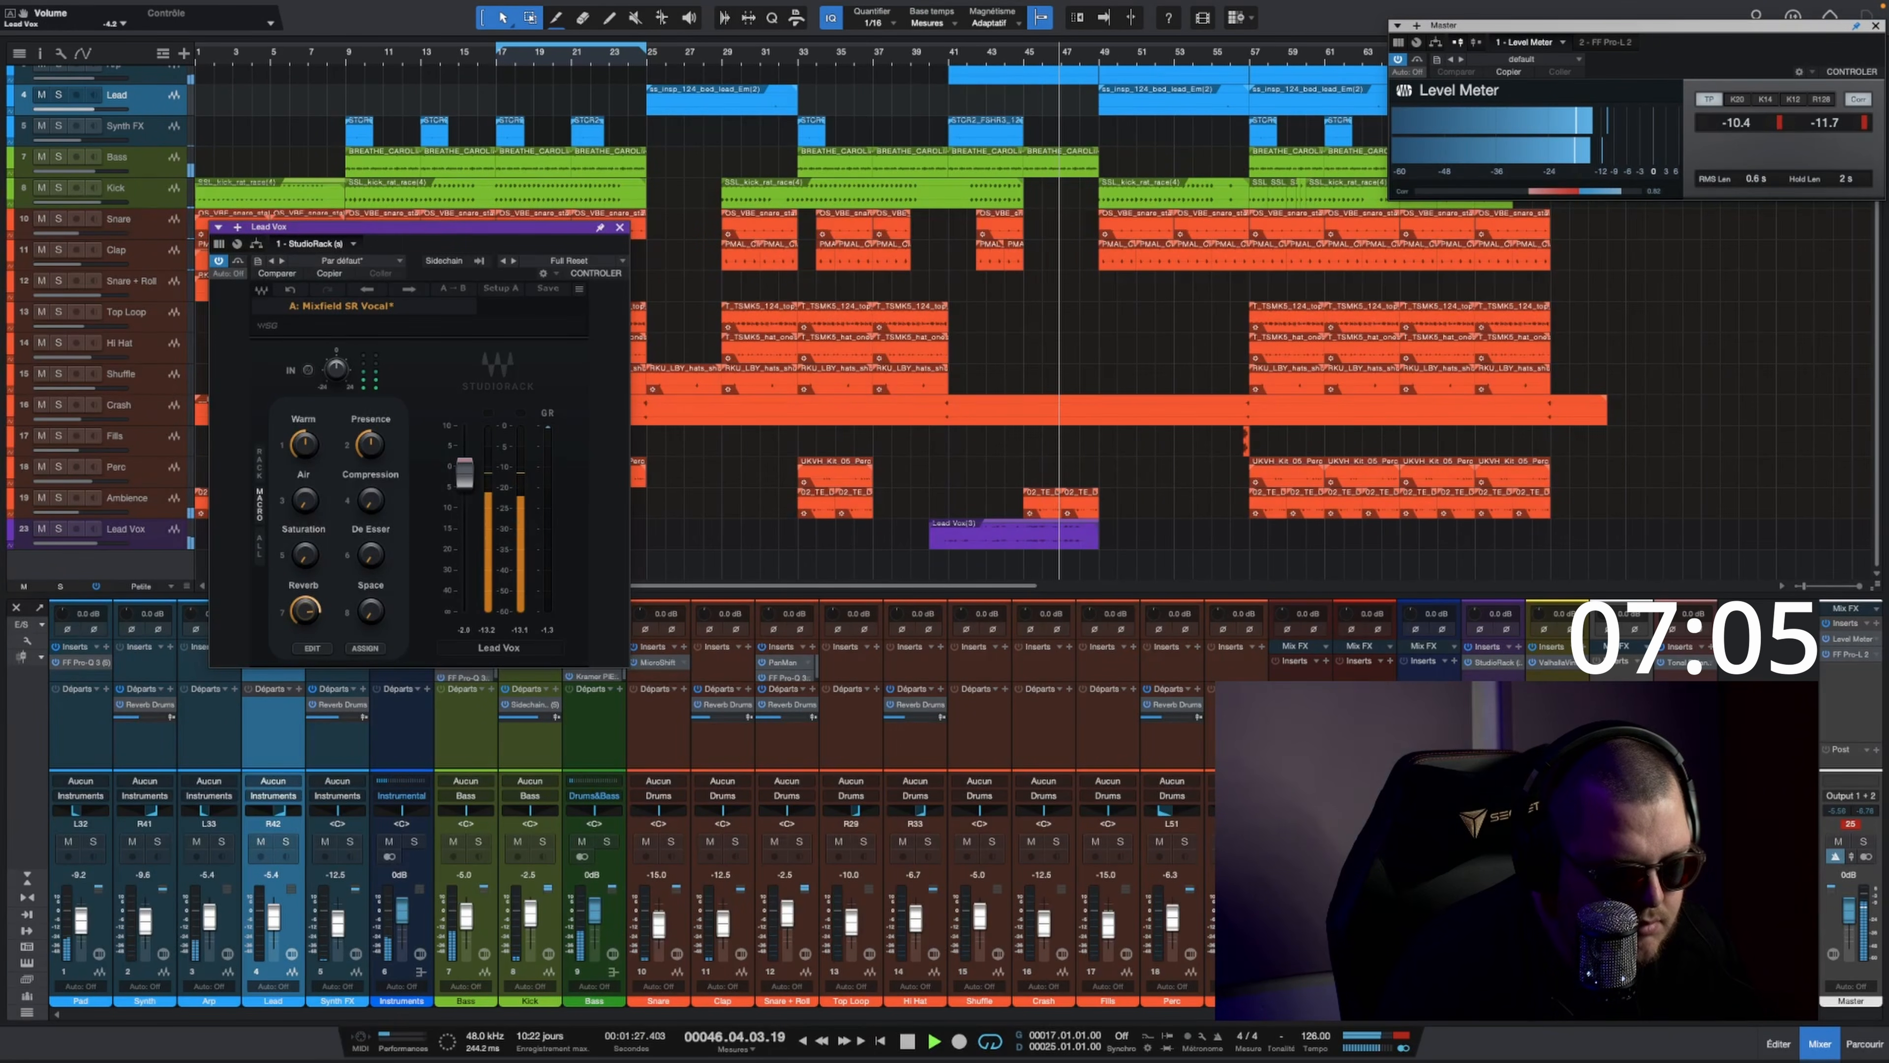
pyautogui.press('space')
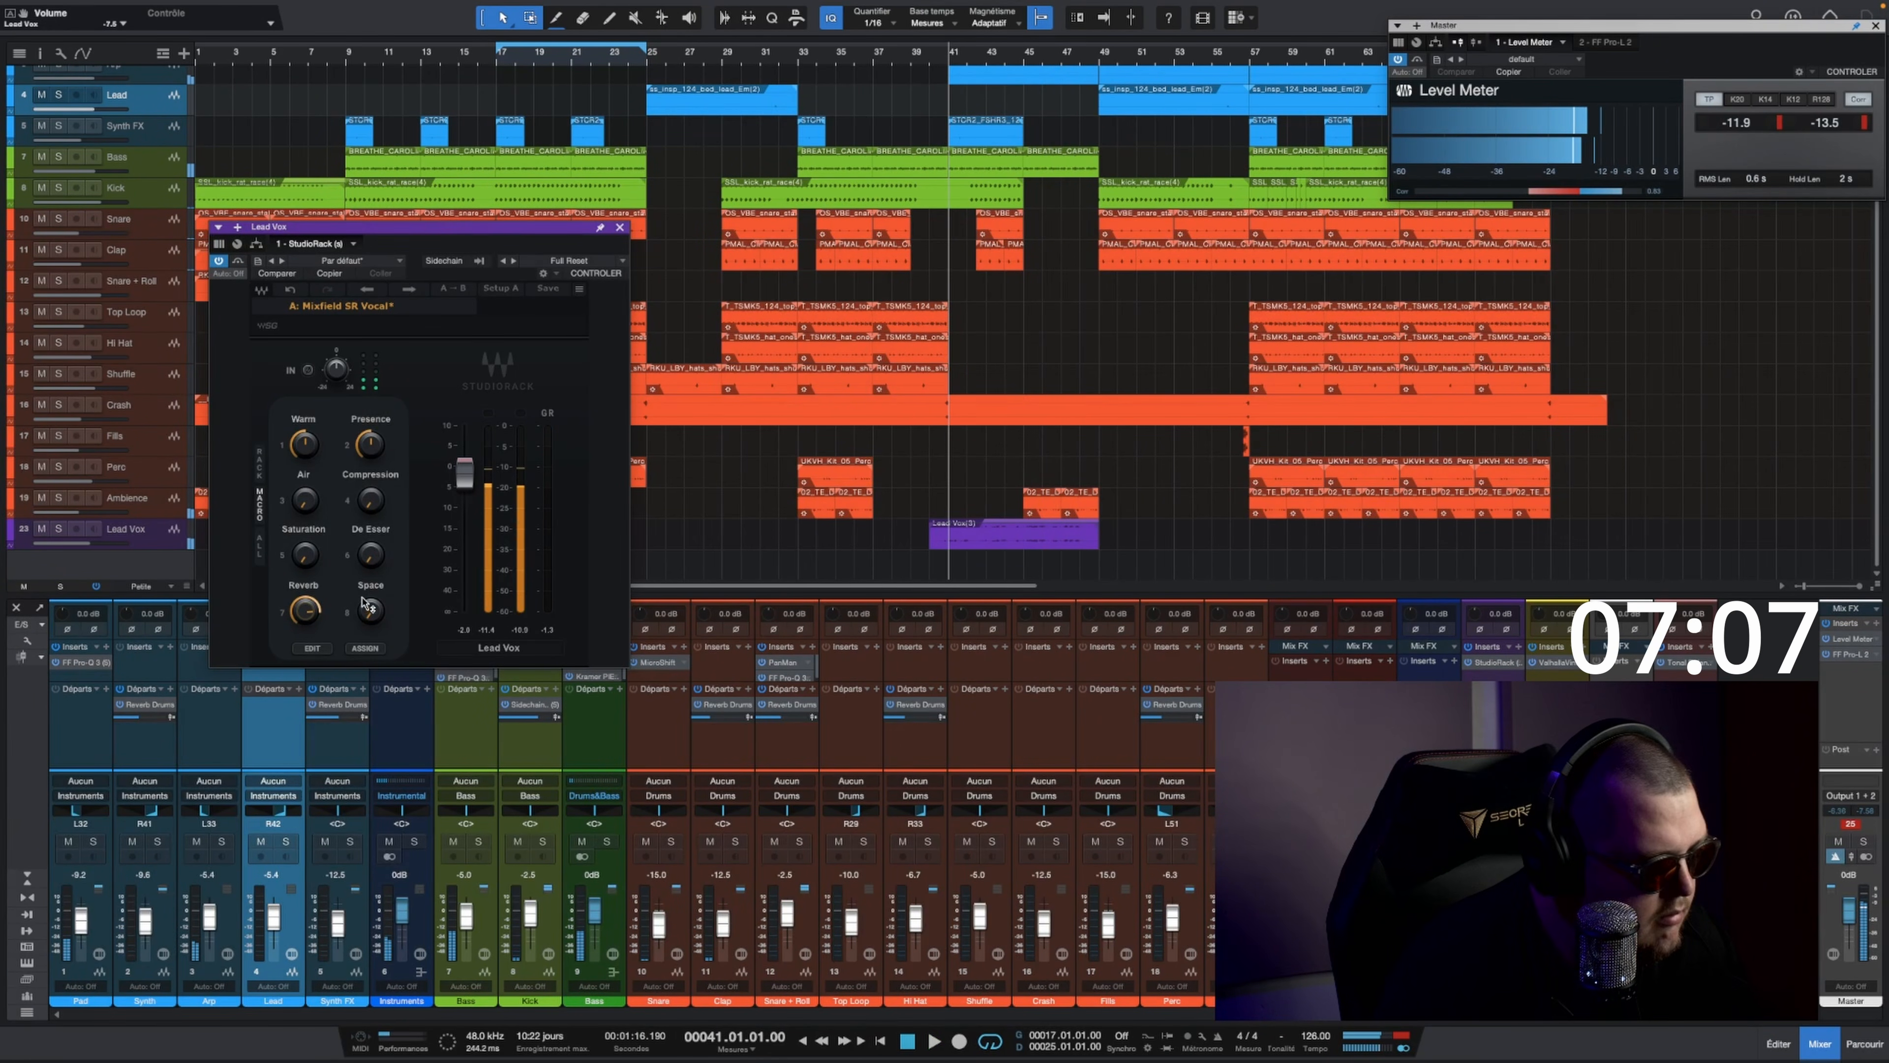
pyautogui.press('space')
pyautogui.moveTo(370, 612); pyautogui.dragTo(372, 430)
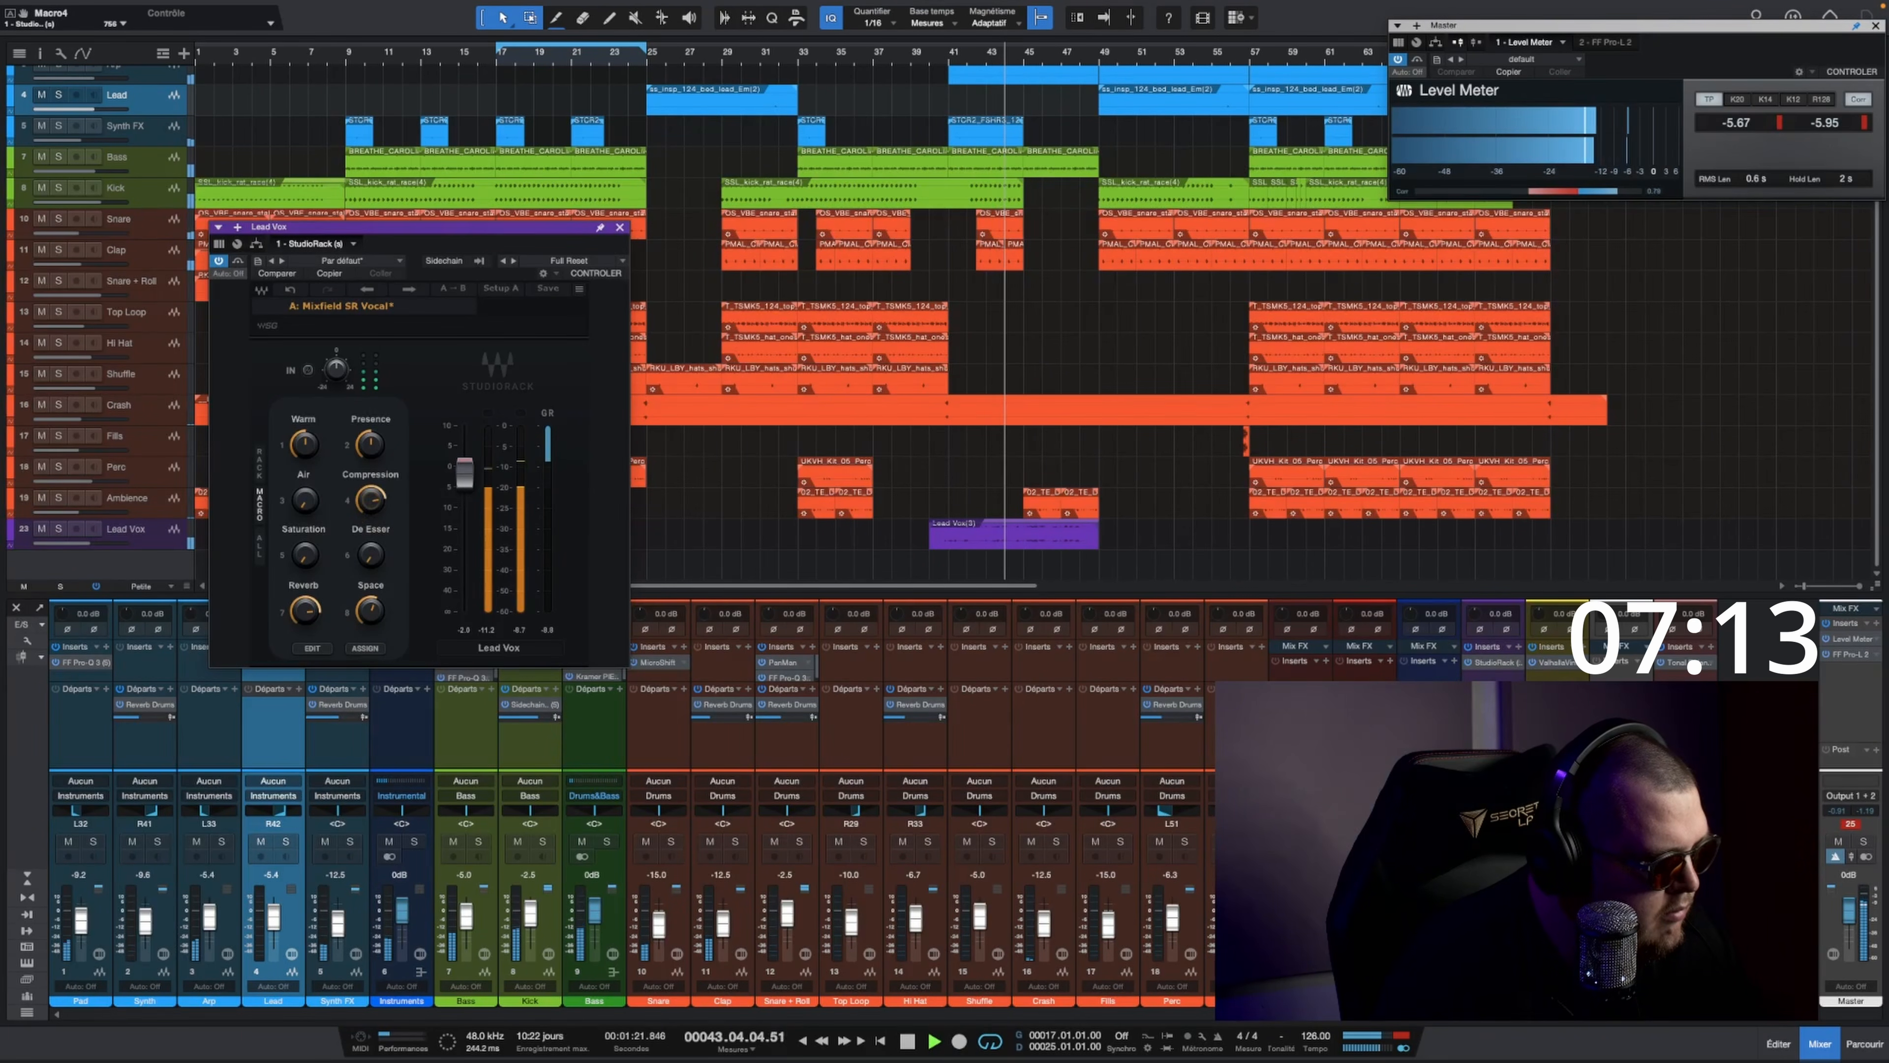
# Step: Trim the Lead Vox rack's output gain to about -3.3 dB and adjust its Warm and Presence macros
pyautogui.moveTo(464, 474); pyautogui.dragTo(464, 488)
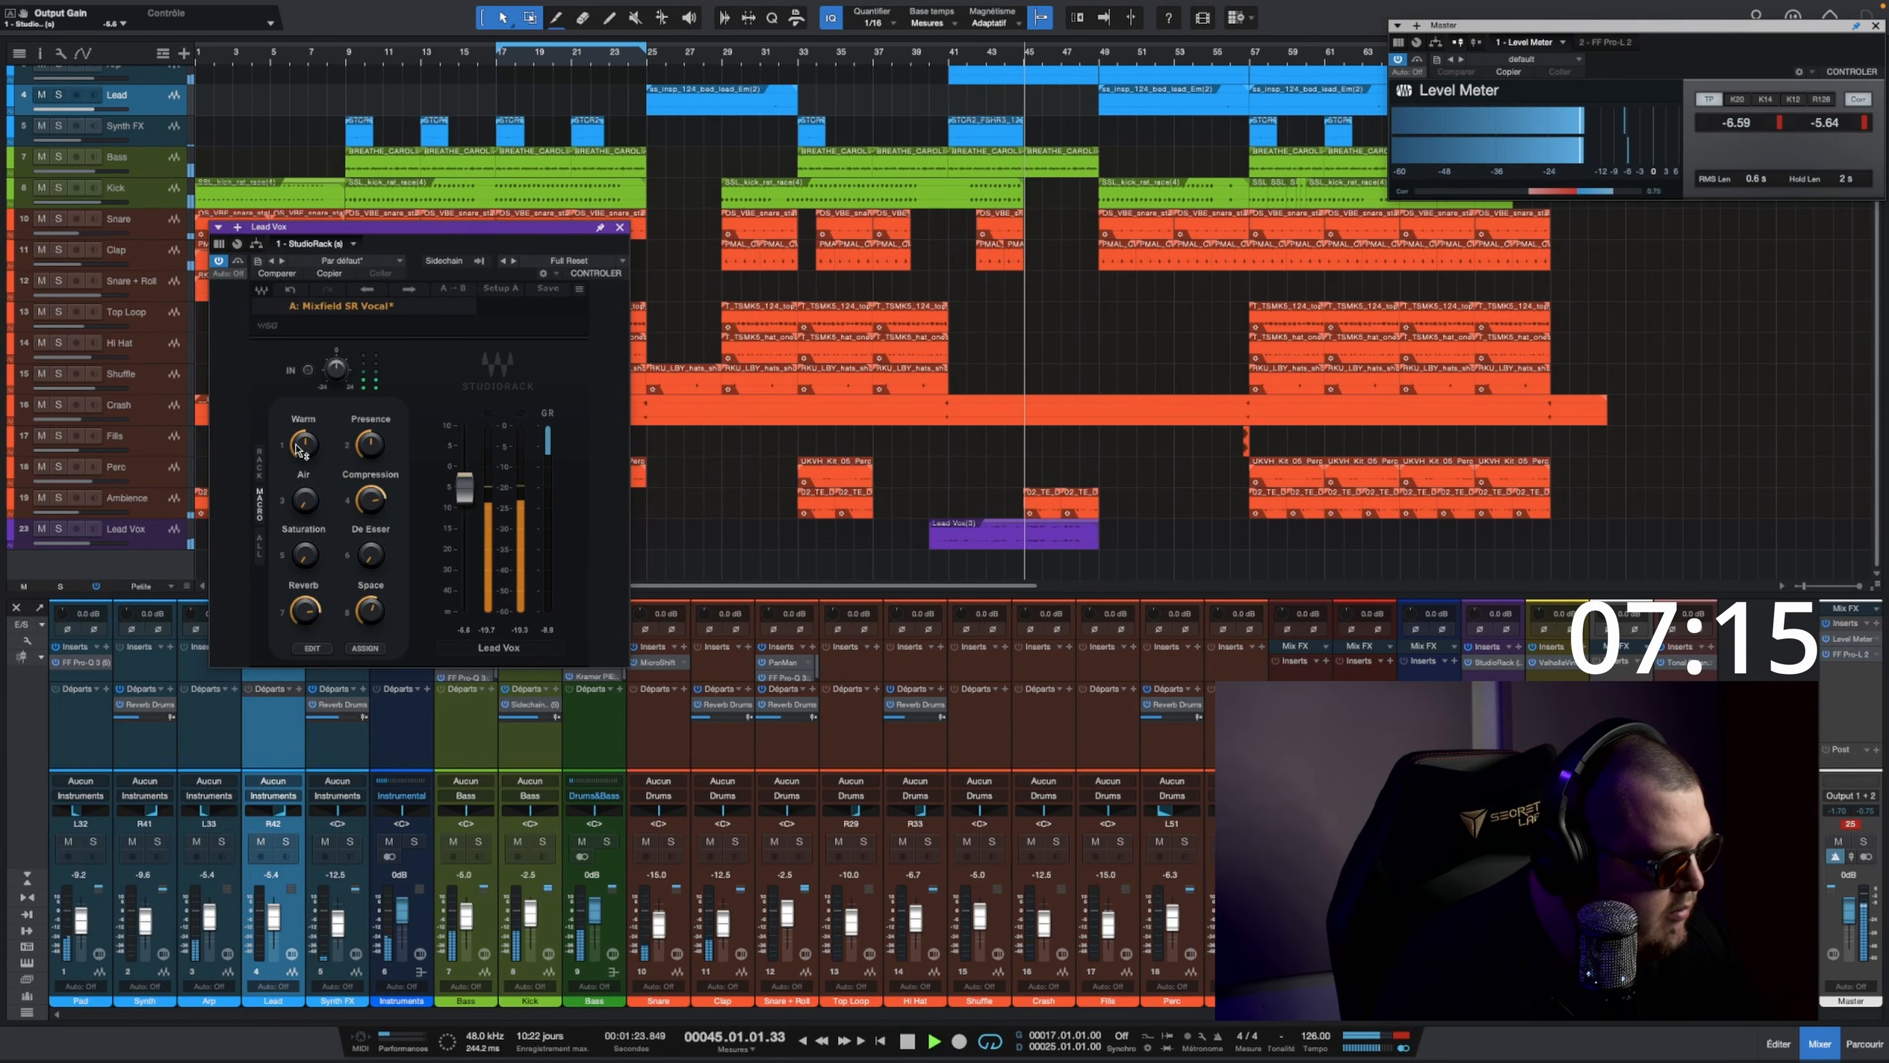
pyautogui.moveTo(304, 444); pyautogui.dragTo(304, 440)
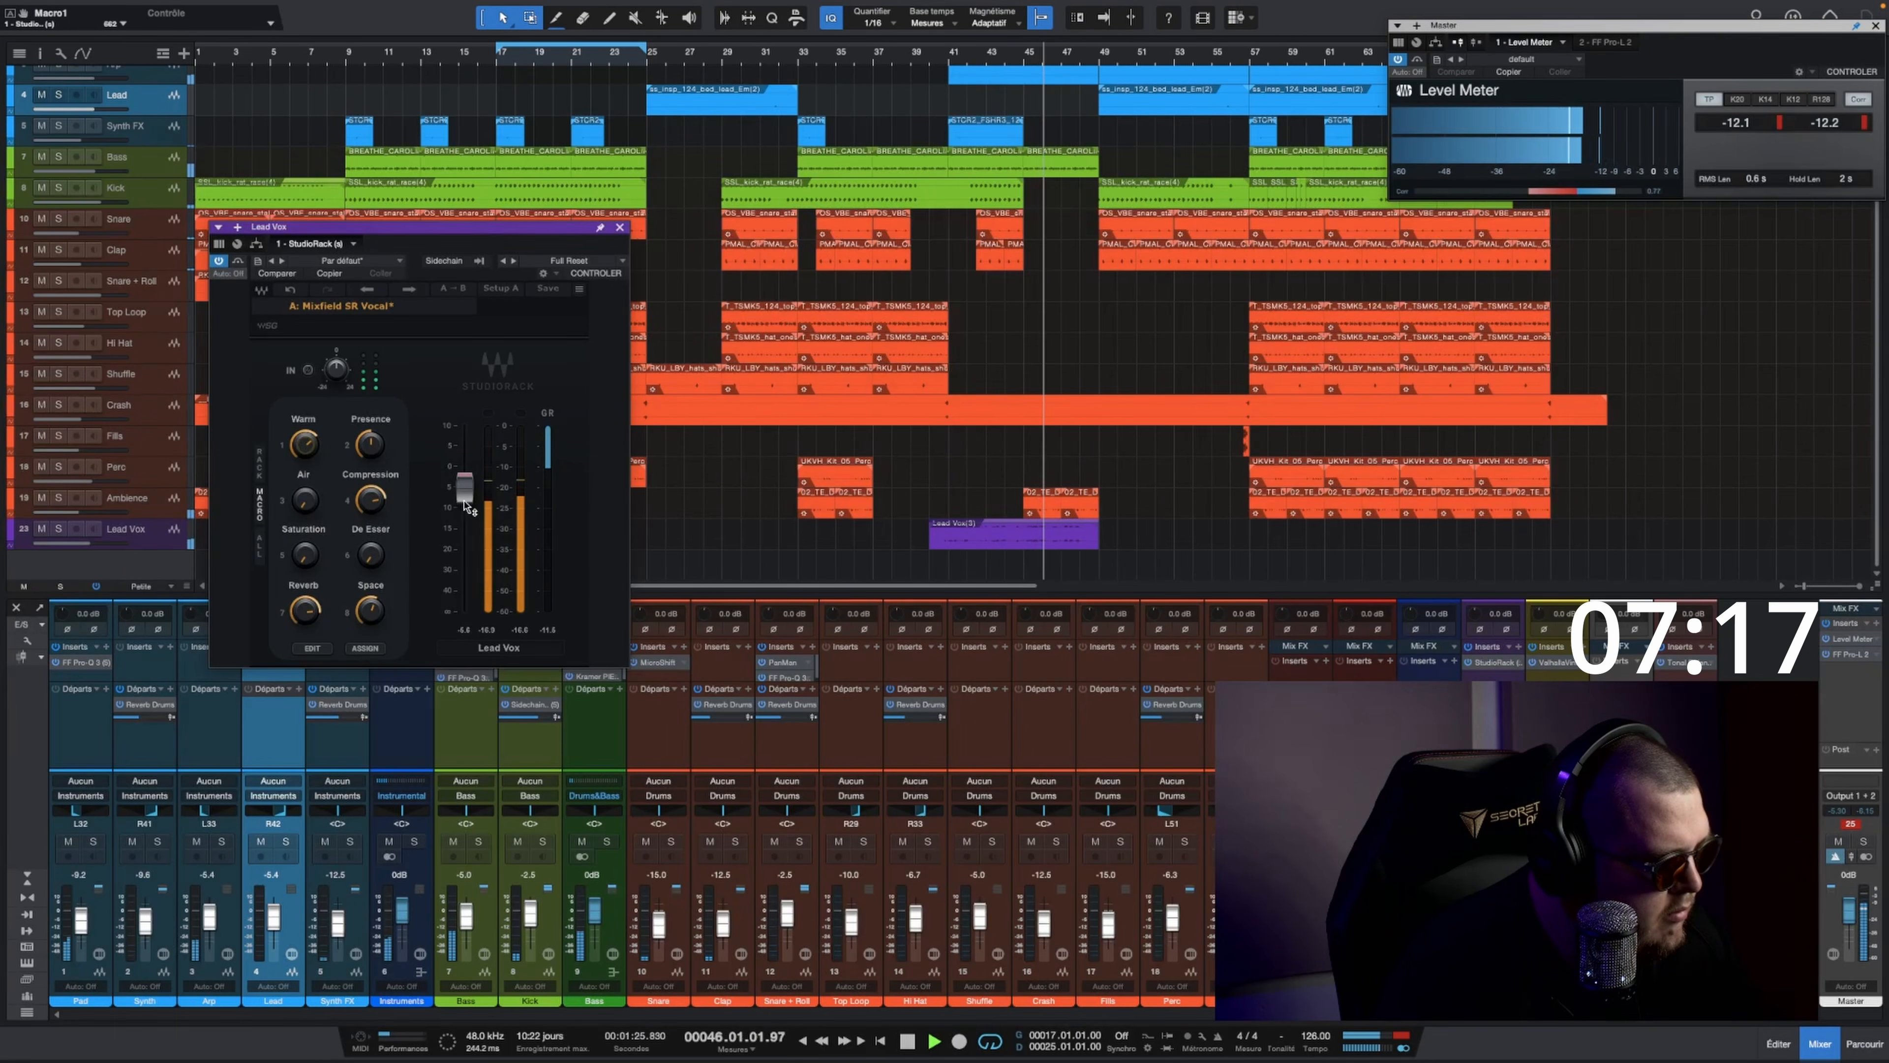
pyautogui.moveTo(464, 487); pyautogui.dragTo(467, 482)
pyautogui.moveTo(313, 449); pyautogui.dragTo(372, 441)
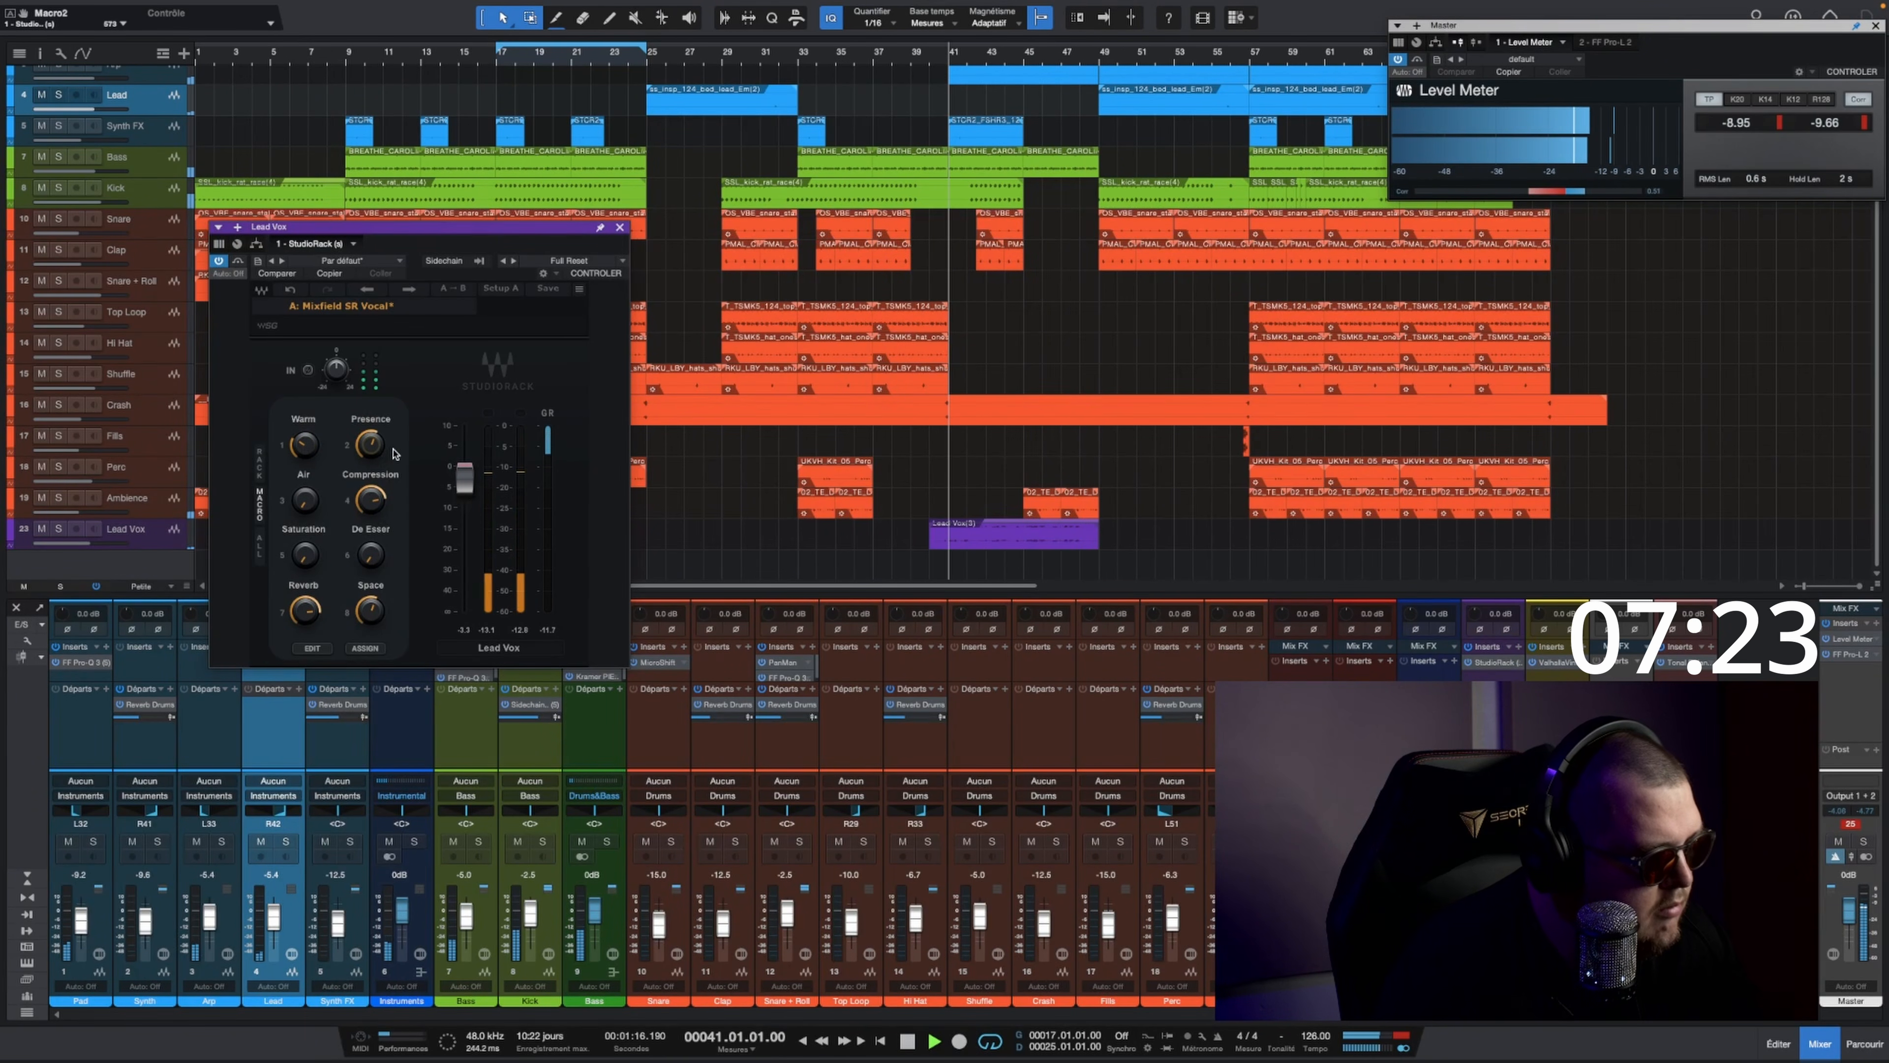
# Step: Raise the vocal rack's Air macro and its Saturation to about 484, lowering the output gain to compensate
pyautogui.moveTo(304, 501); pyautogui.dragTo(304, 508)
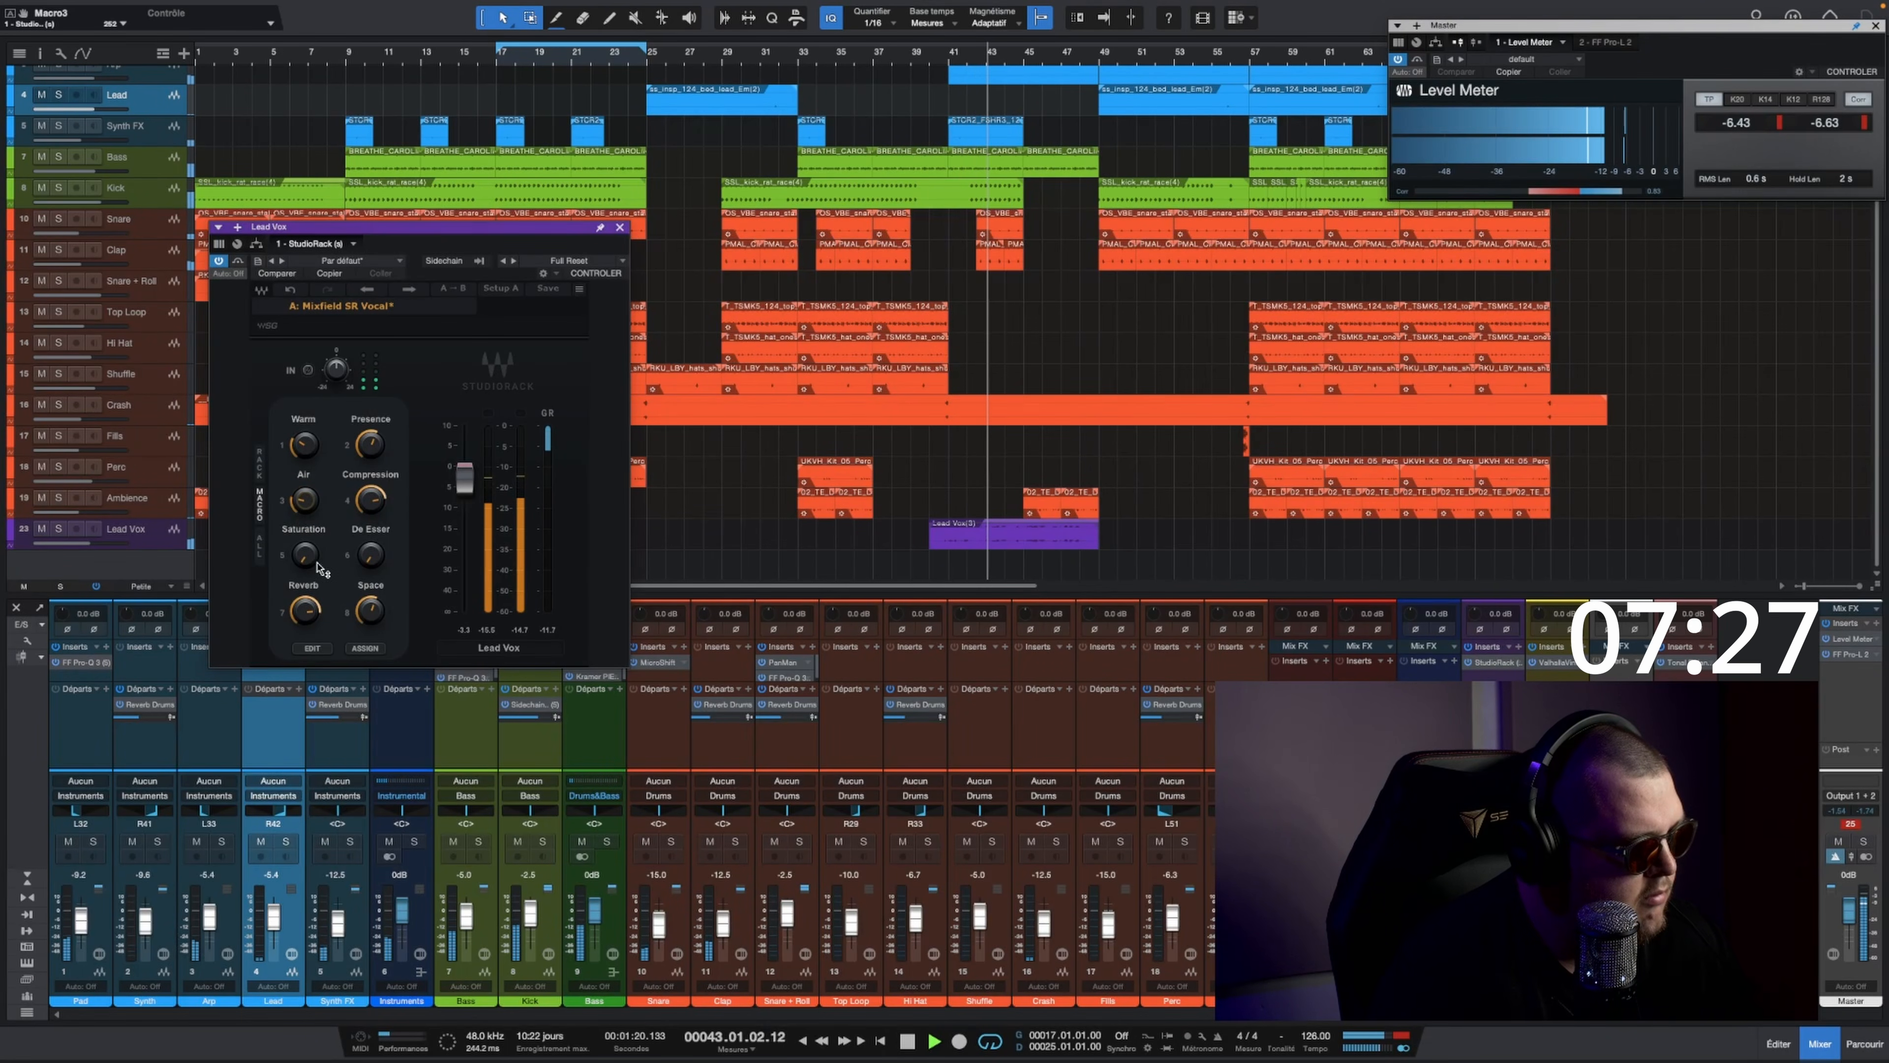
pyautogui.moveTo(304, 610); pyautogui.dragTo(304, 625)
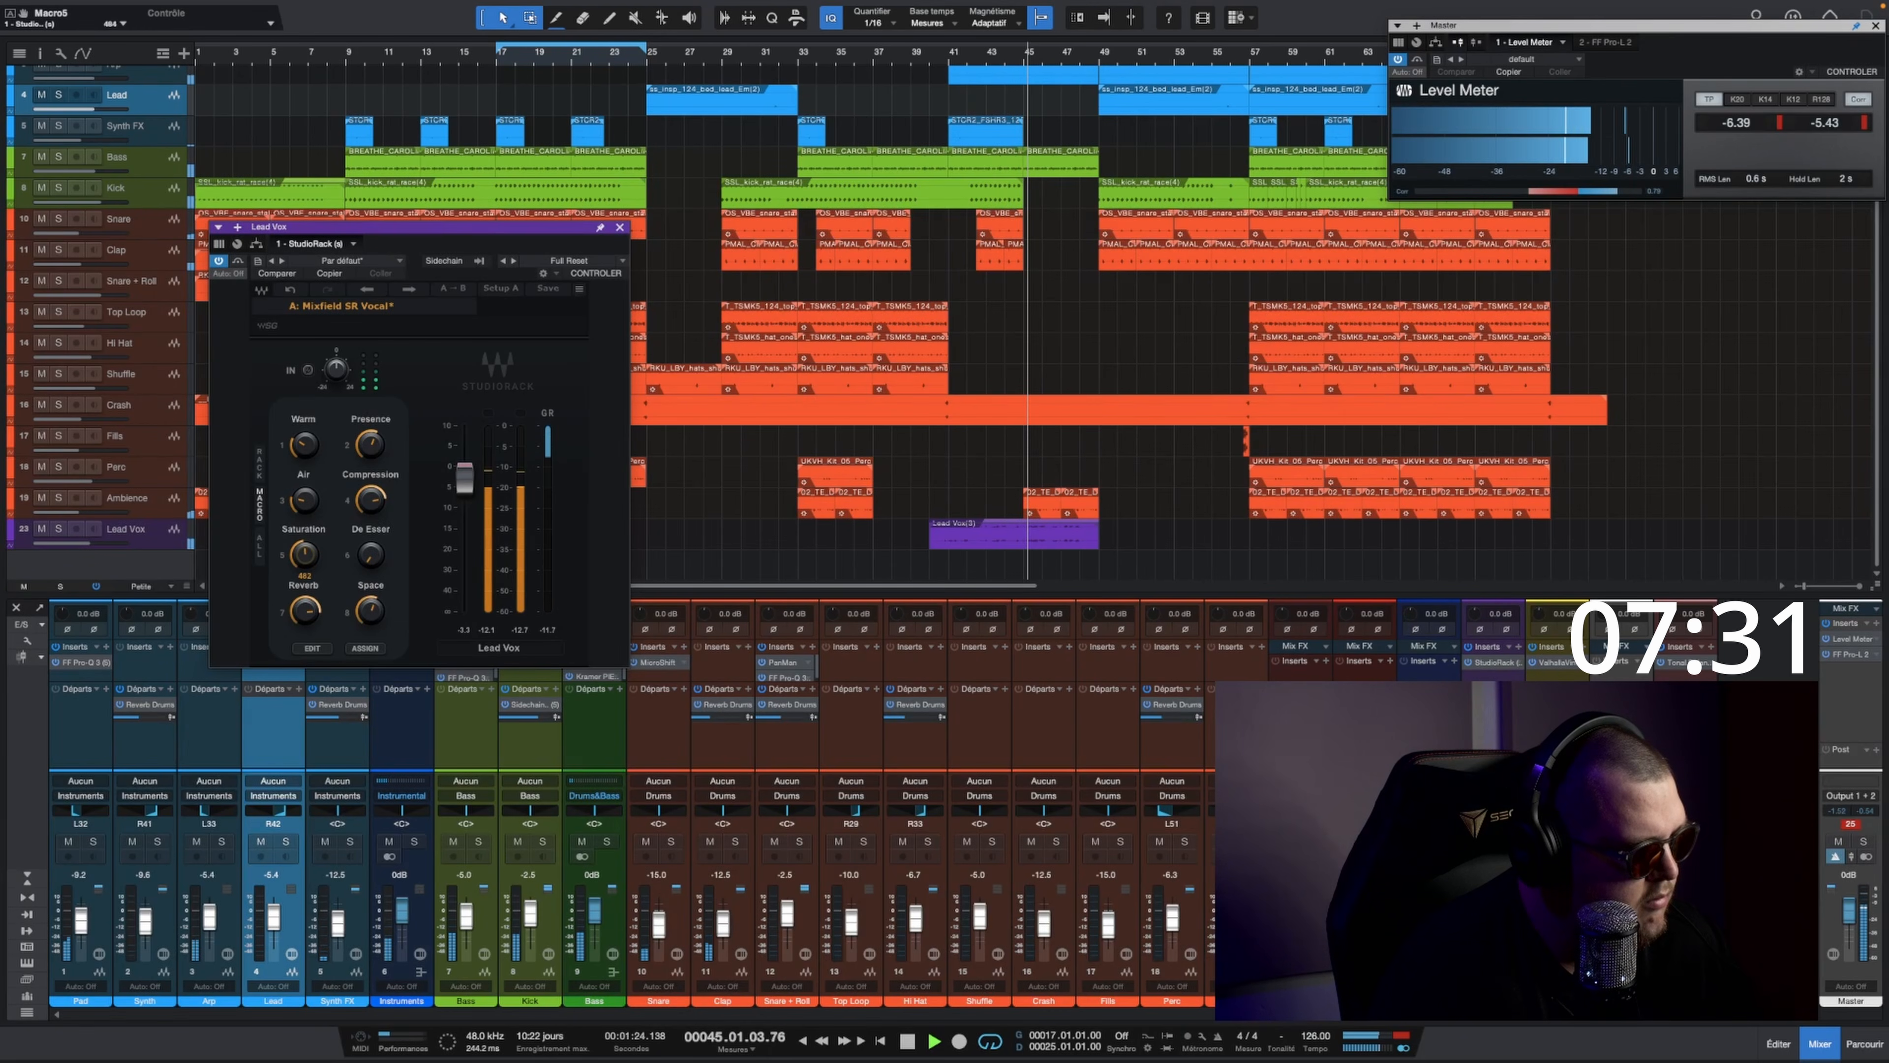
pyautogui.moveTo(465, 479); pyautogui.dragTo(465, 488)
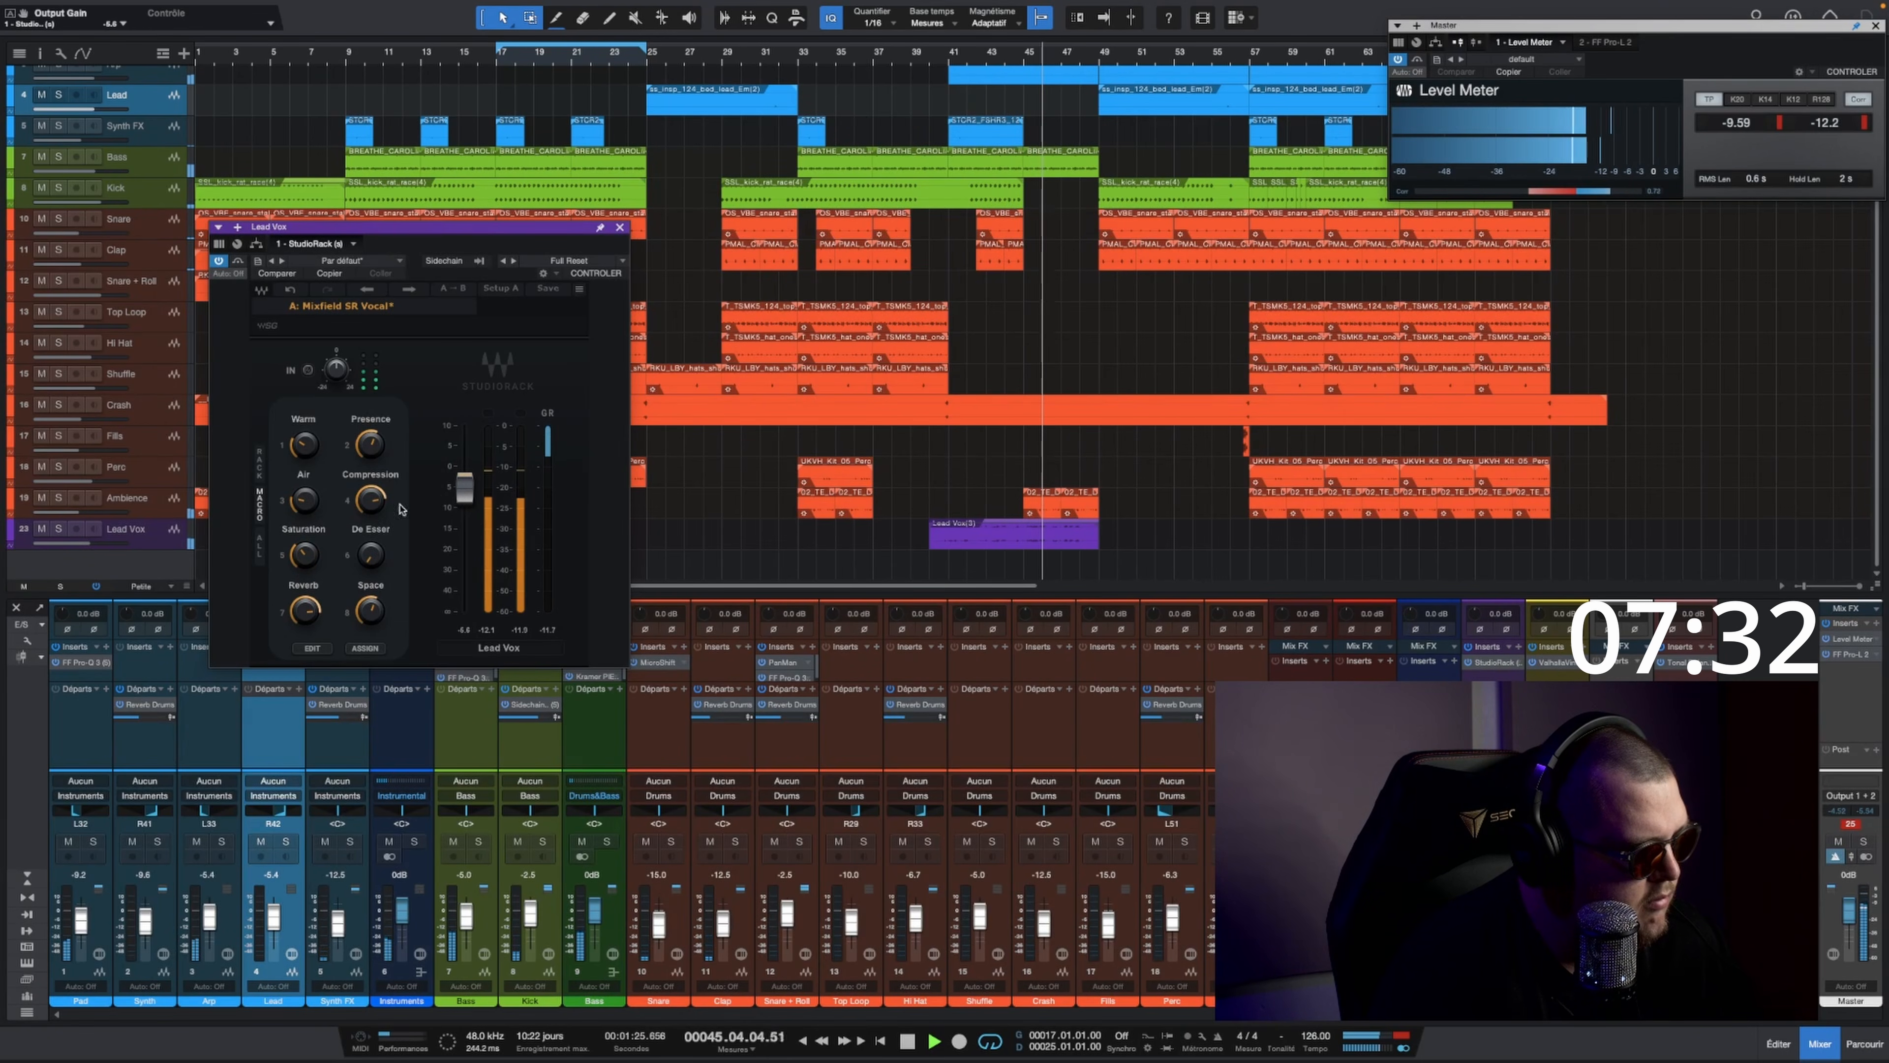
# Step: Show the rack's plug-in chain, open its DeEsser and raise the De Esser macro while monitoring the threshold
pyautogui.click(254, 552)
pyautogui.click(446, 565)
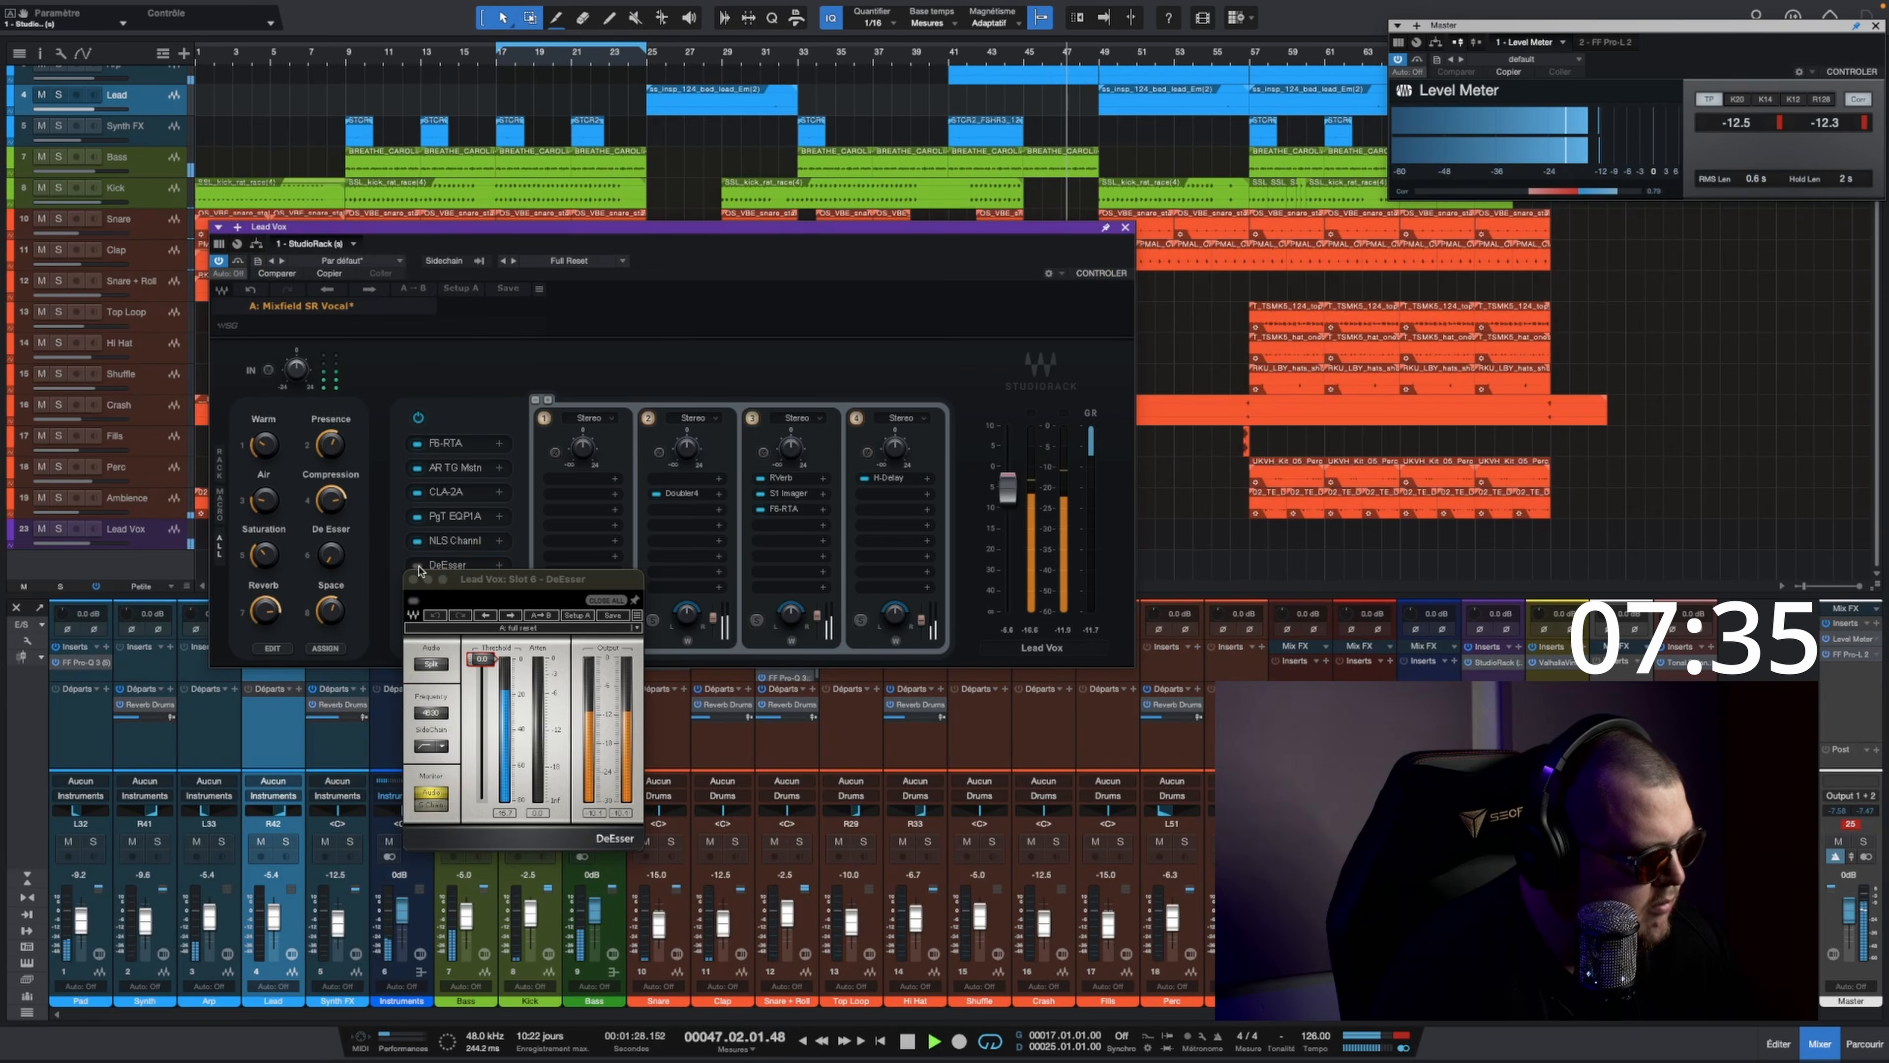
pyautogui.moveTo(330, 554); pyautogui.dragTo(330, 556)
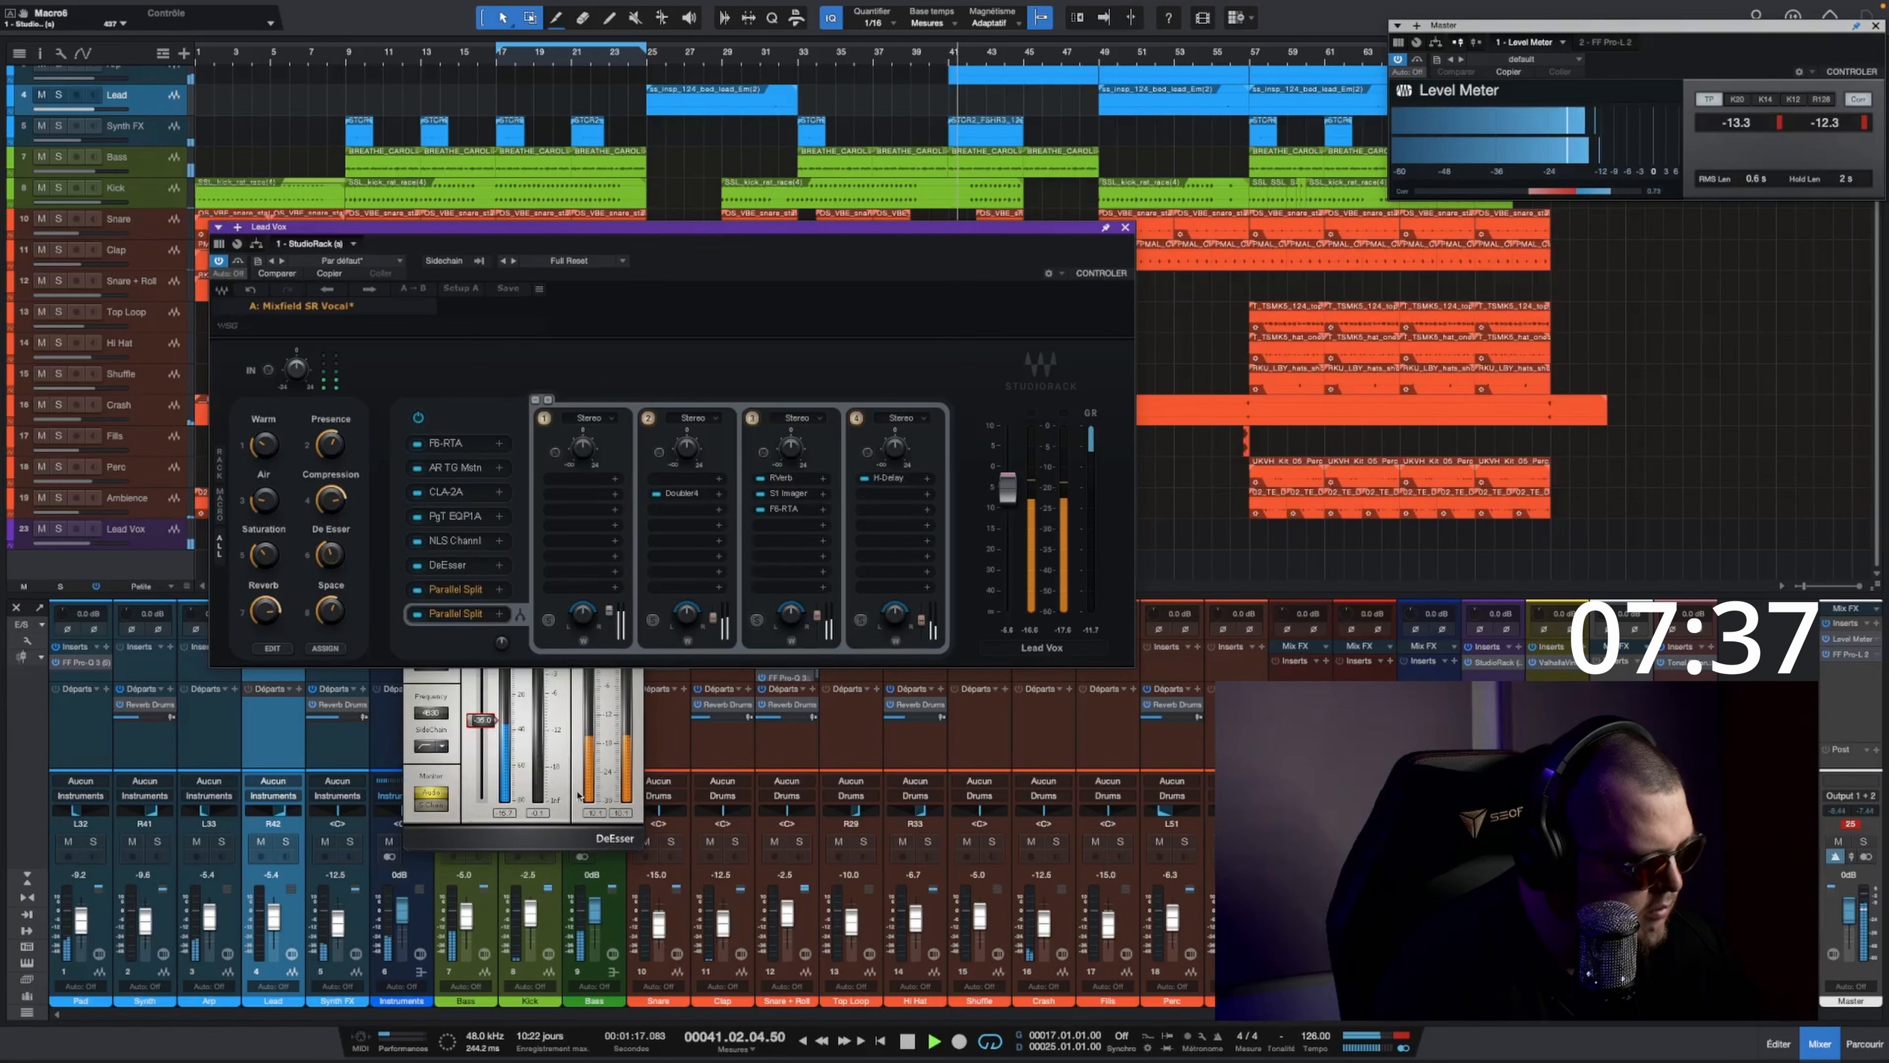
pyautogui.click(568, 733)
pyautogui.moveTo(546, 579); pyautogui.dragTo(733, 649)
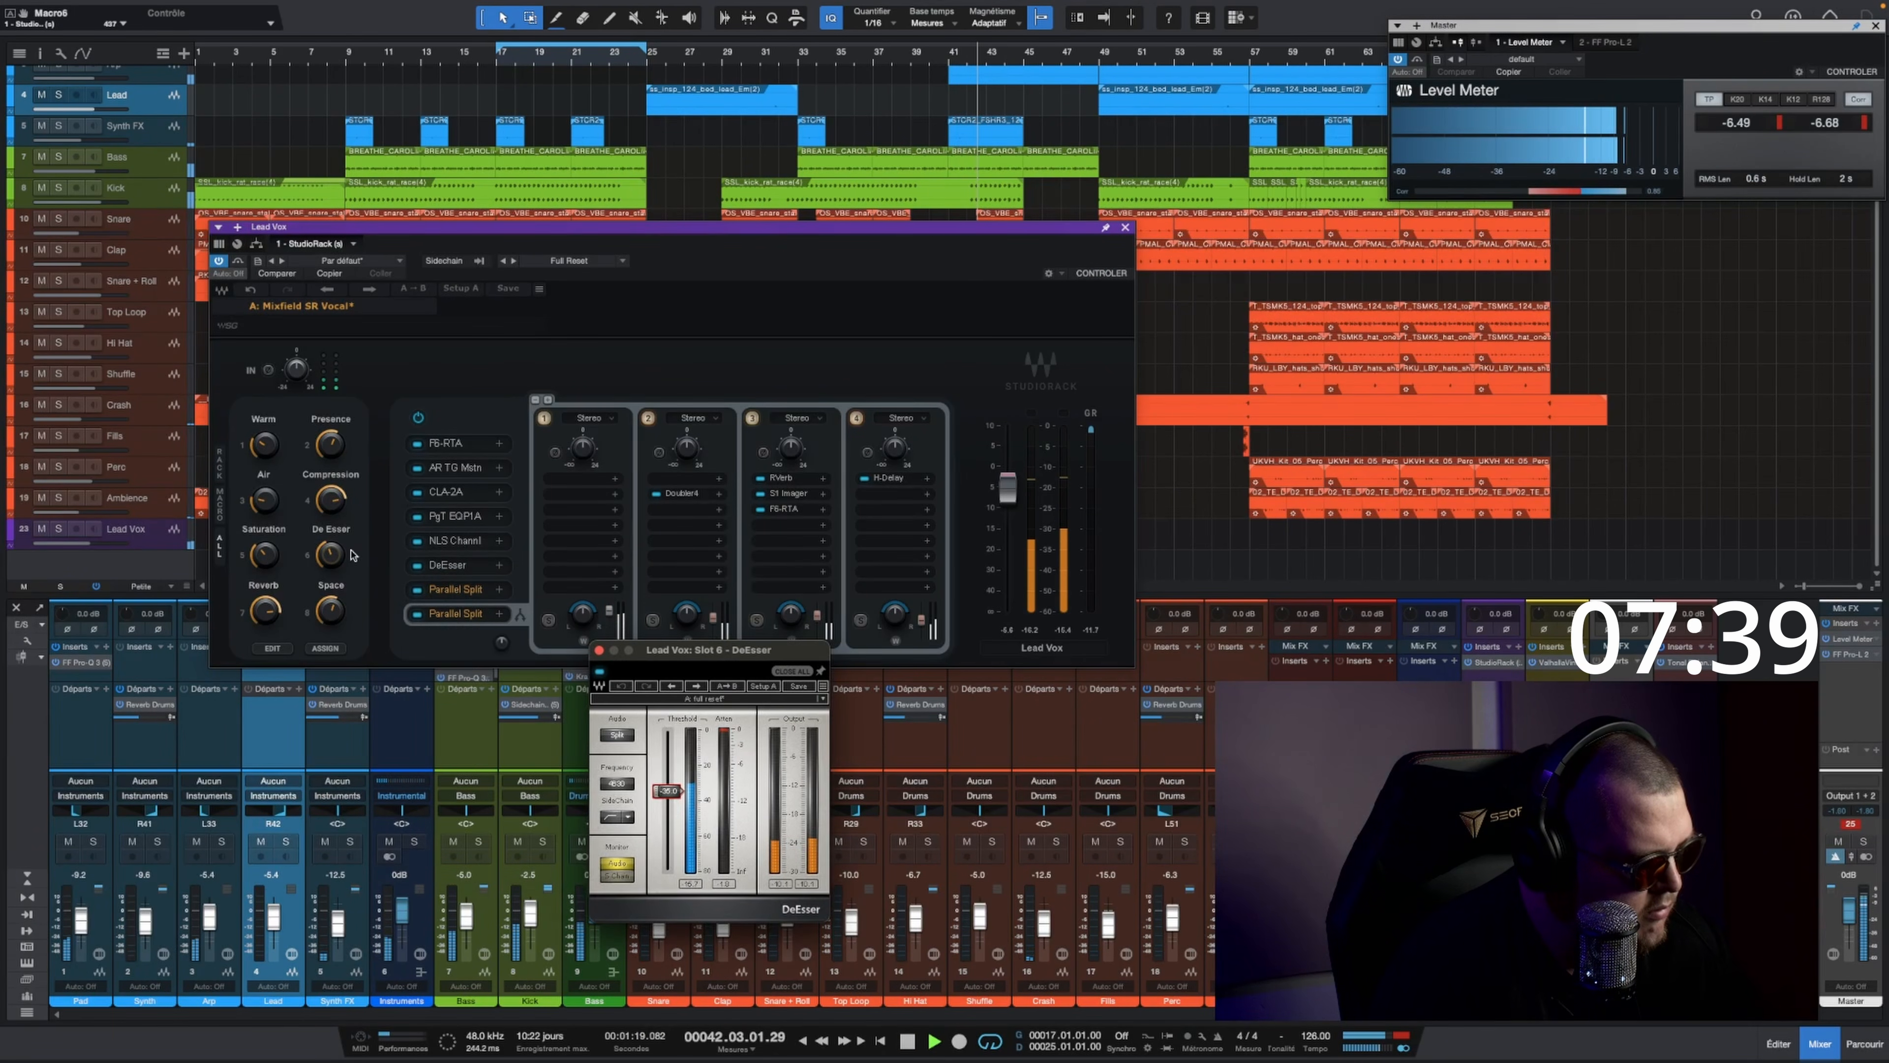
pyautogui.click(335, 556)
pyautogui.moveTo(330, 554); pyautogui.dragTo(330, 547)
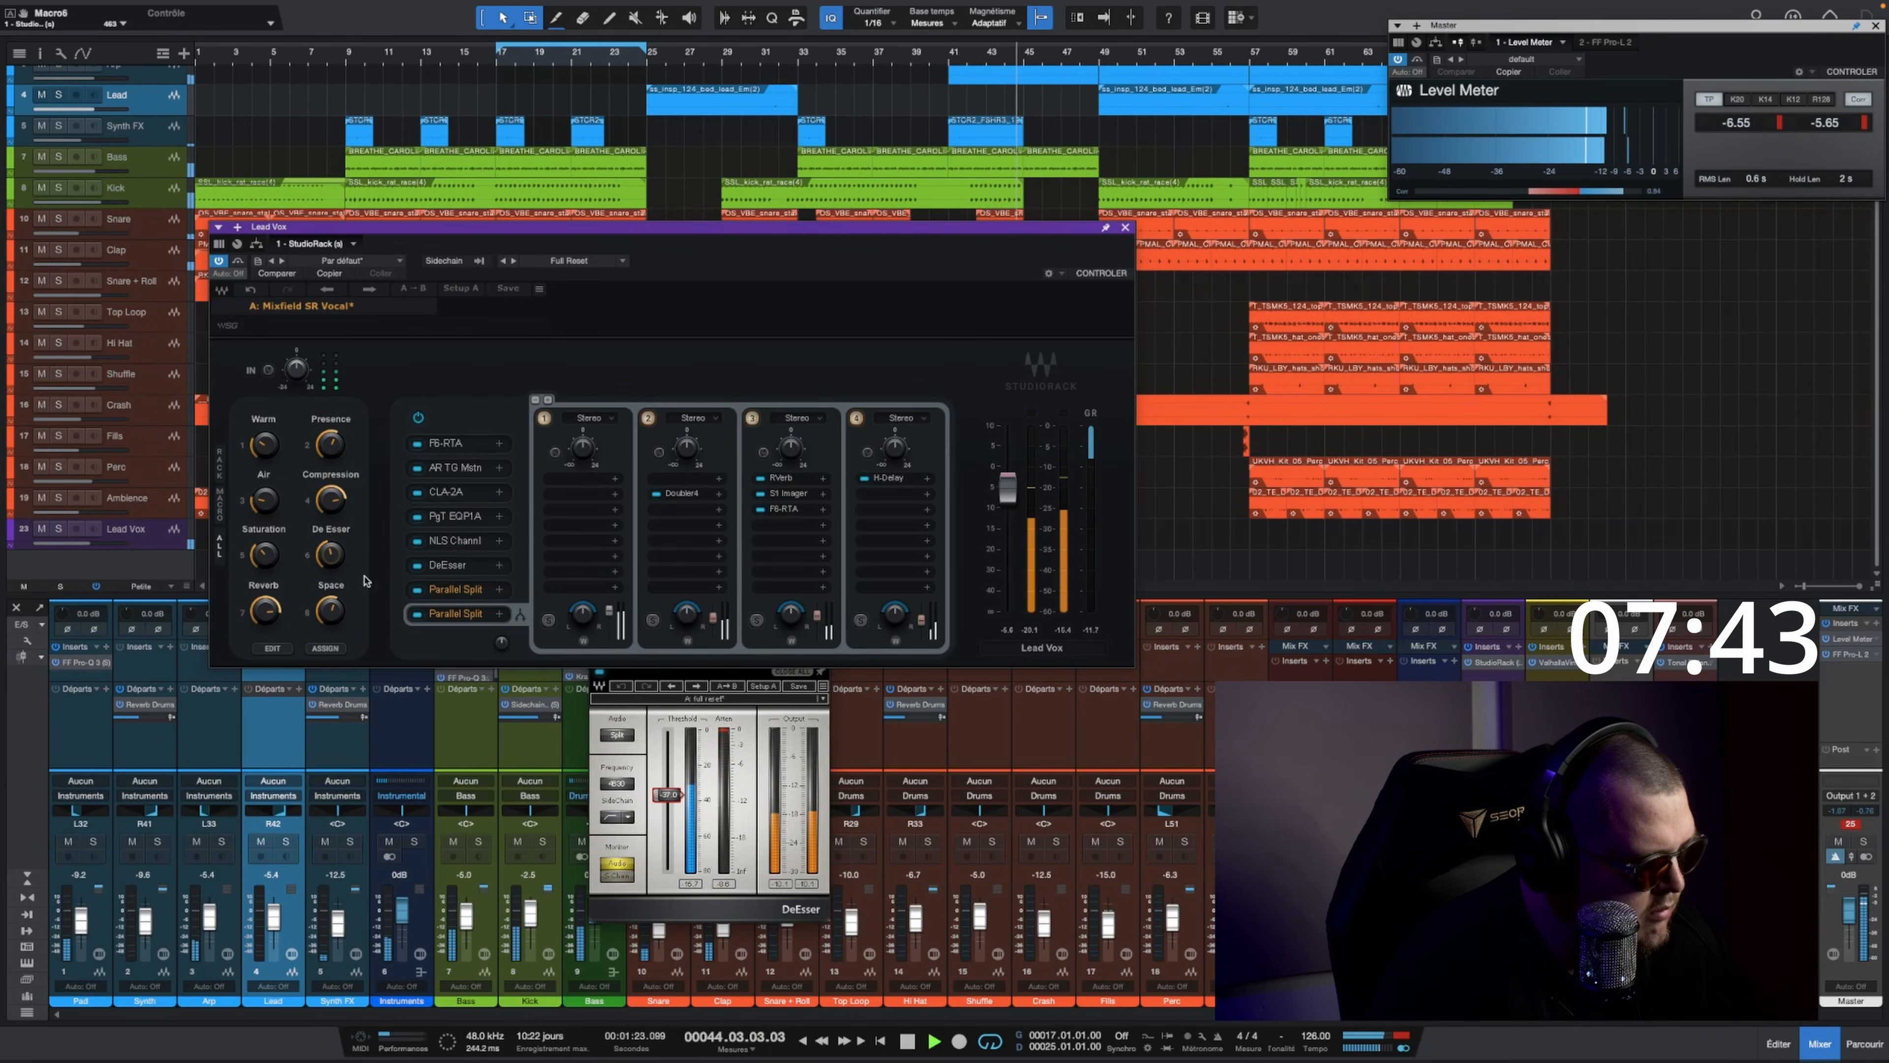
pyautogui.click(225, 528)
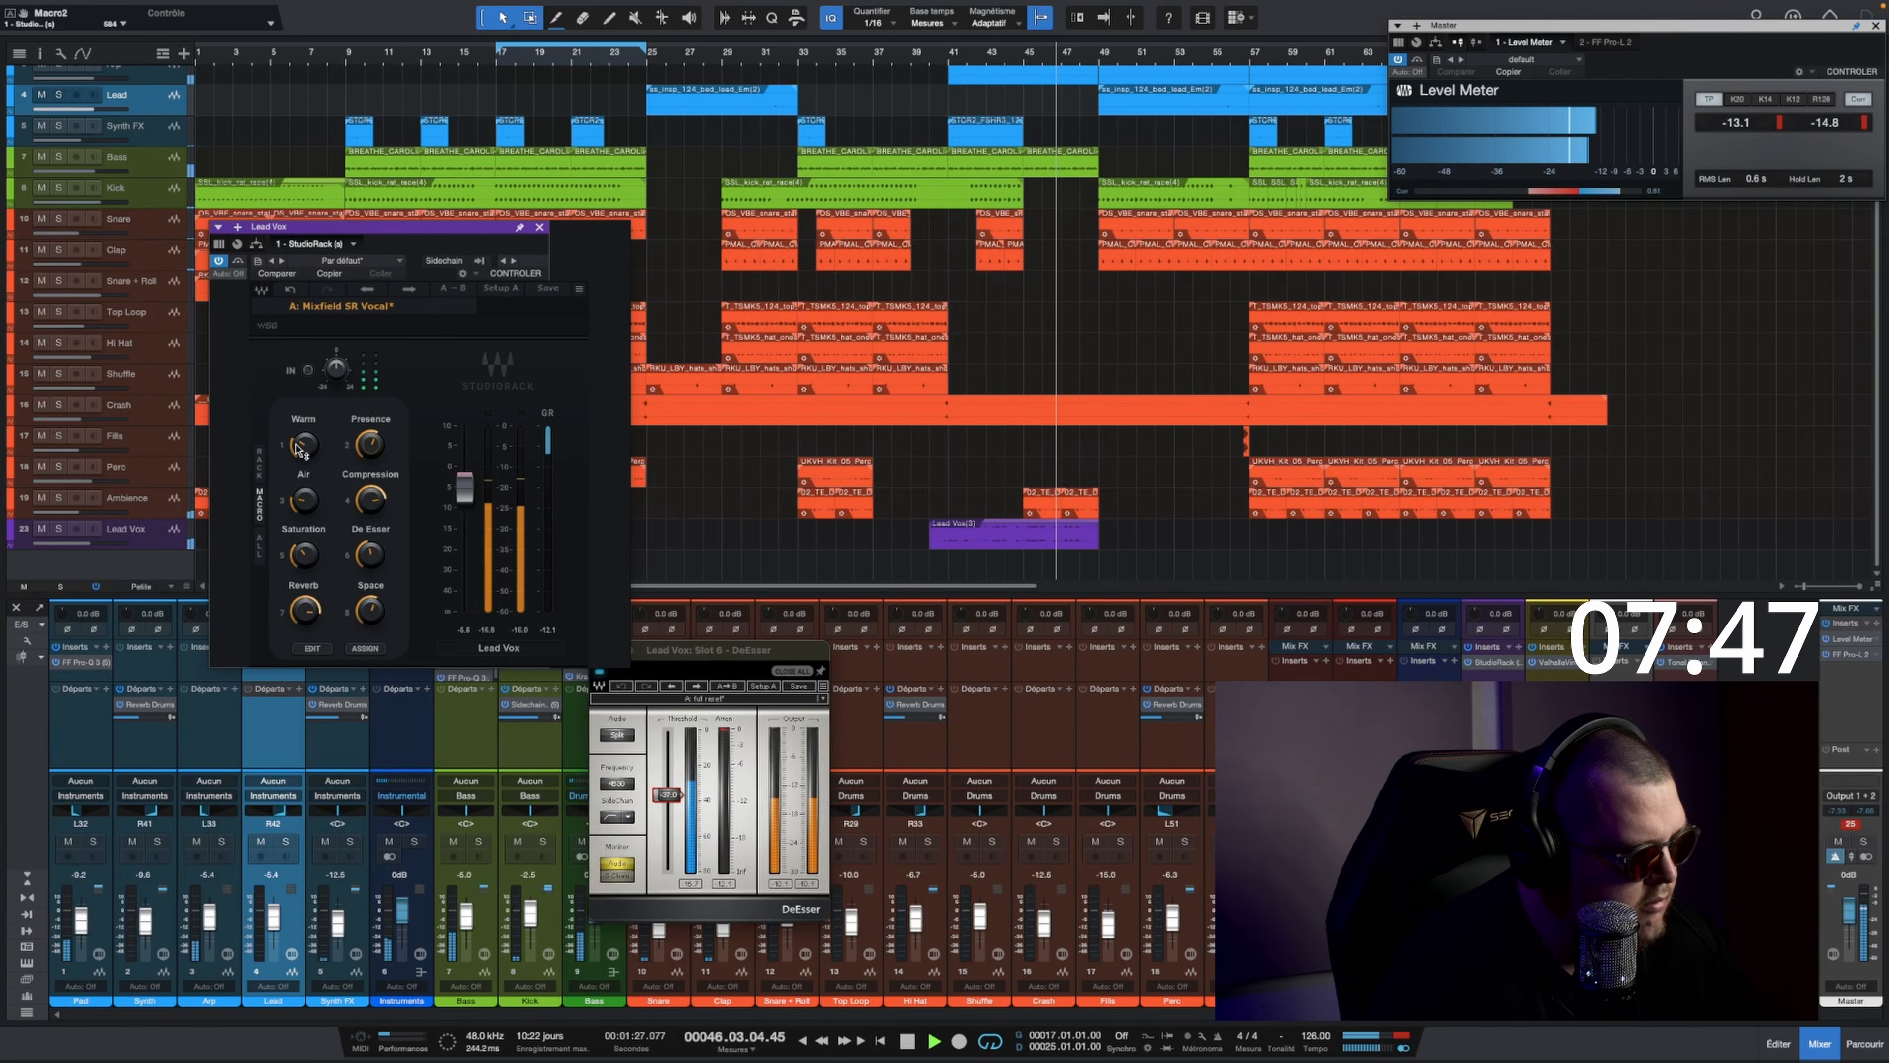
# Step: Fine-tune the Warm macro and raise Space on the Lead Vox rack, closing the DeEsser and StudioRack windows
pyautogui.moveTo(305, 445); pyautogui.dragTo(305, 416)
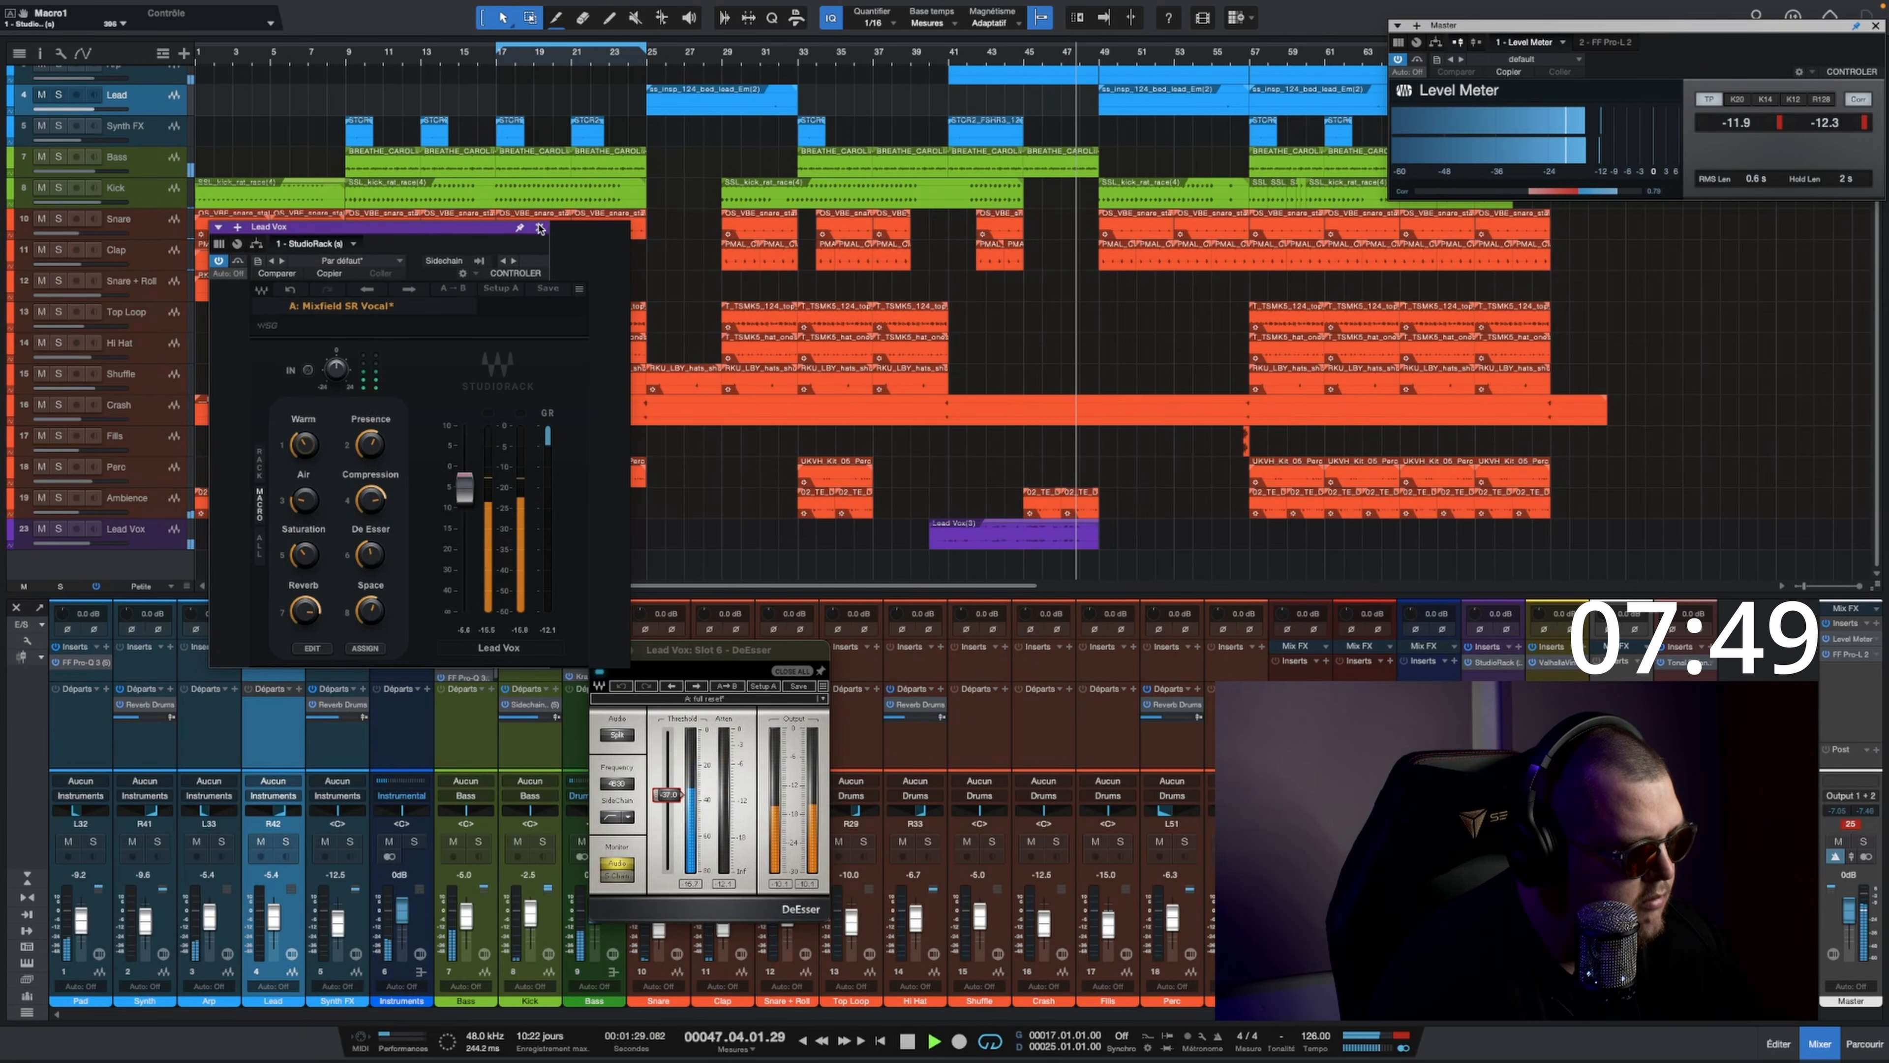
pyautogui.moveTo(370, 611); pyautogui.dragTo(371, 604)
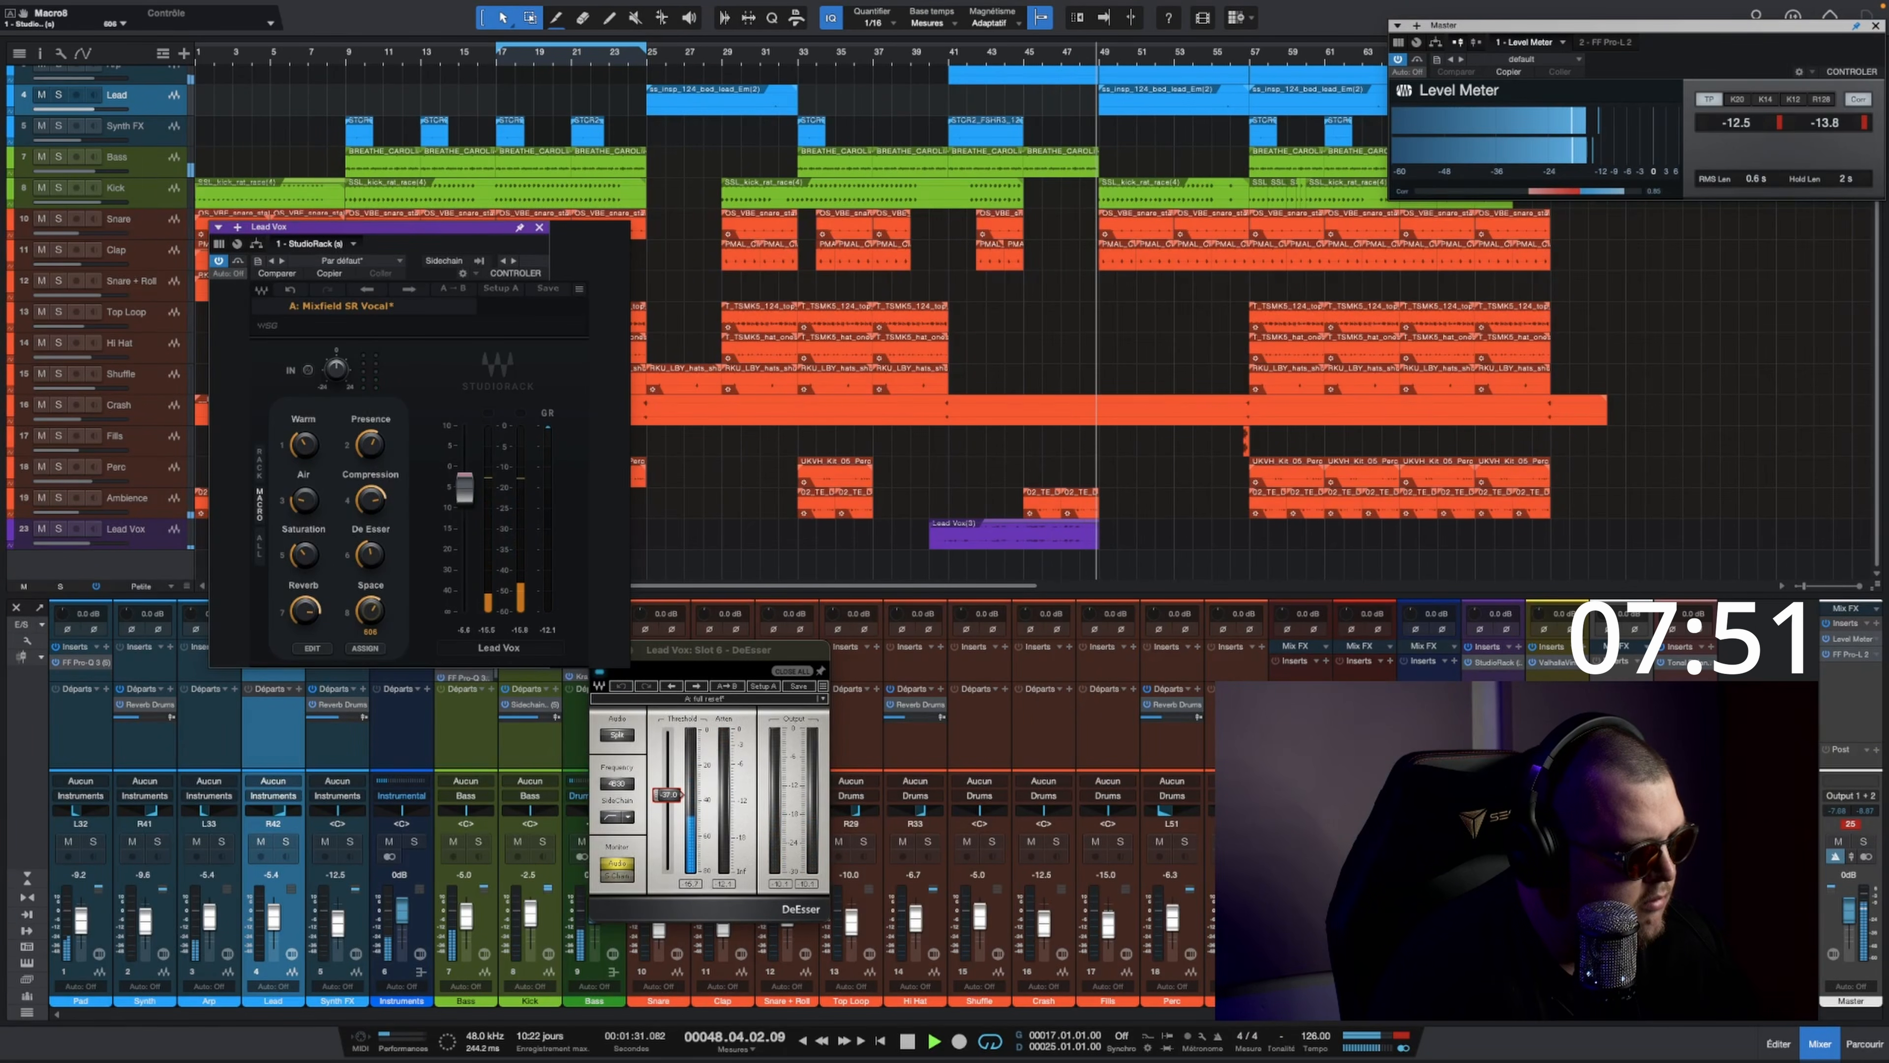
pyautogui.scroll(2, 1108, 379)
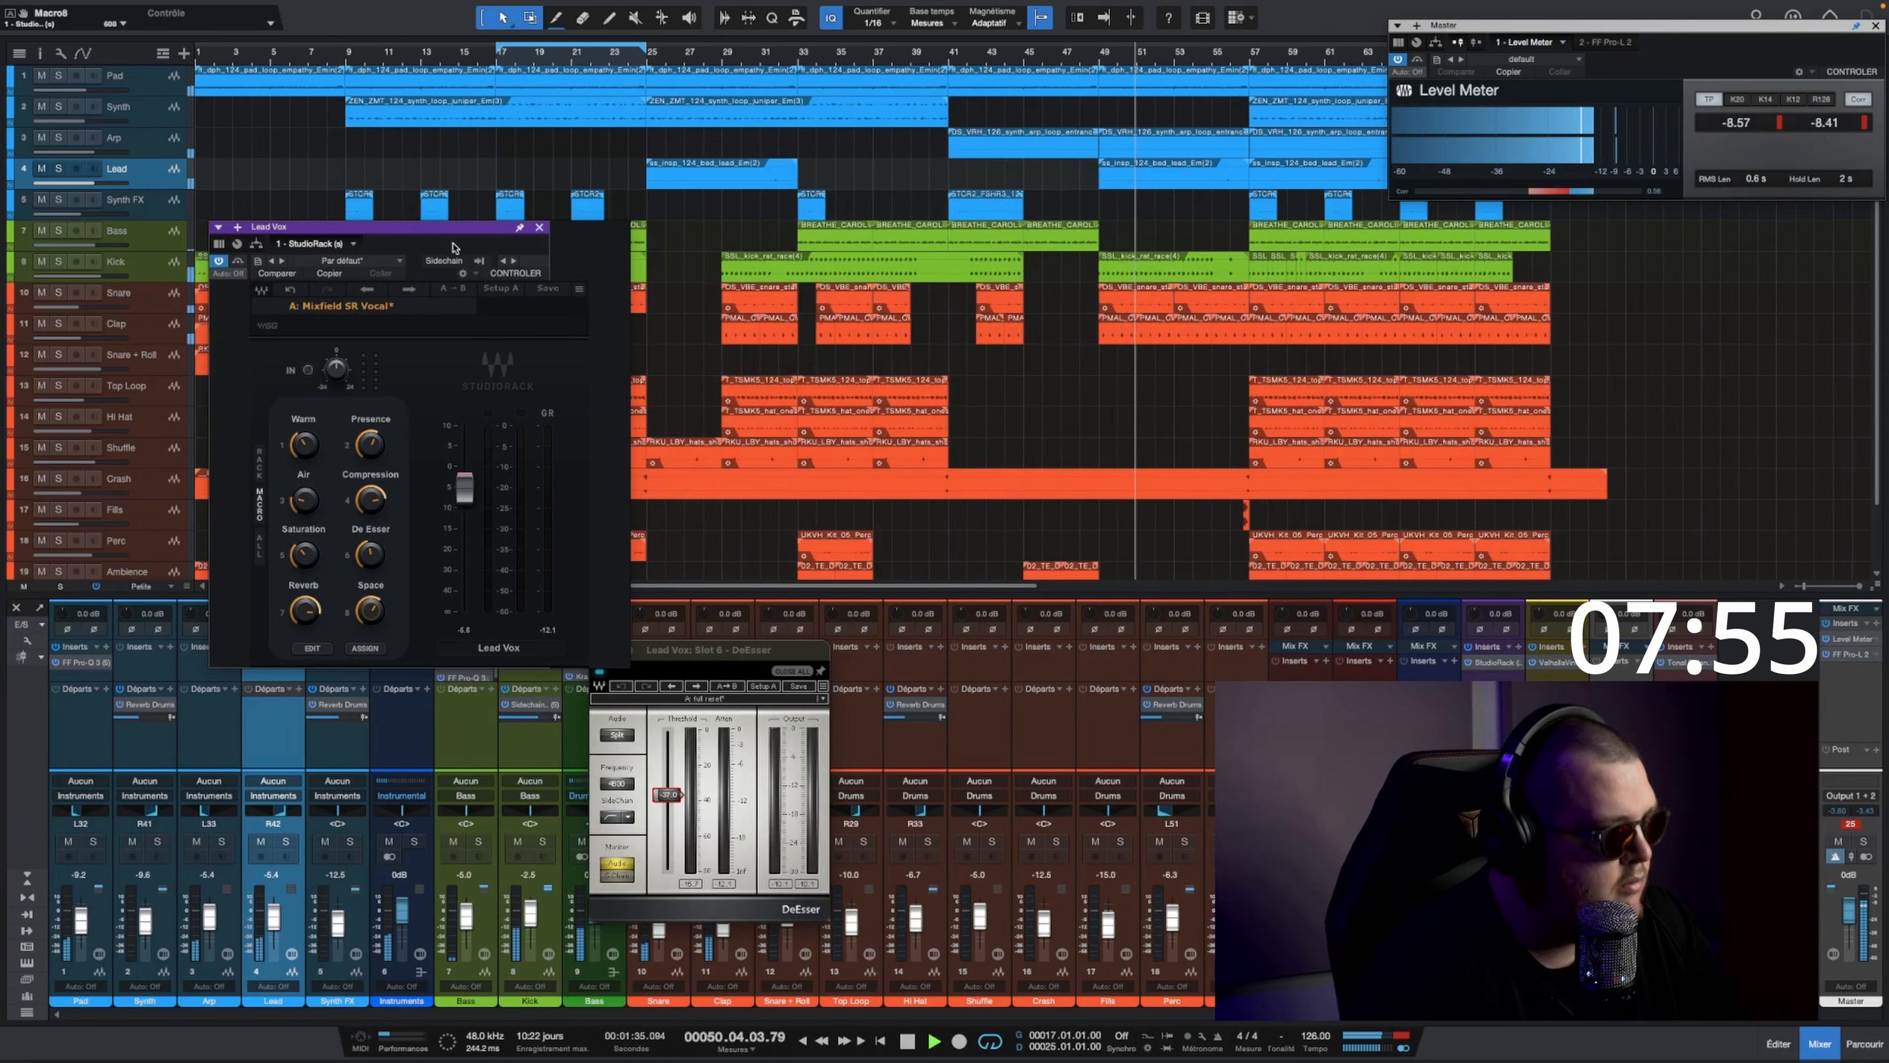
pyautogui.click(542, 230)
pyautogui.click(779, 669)
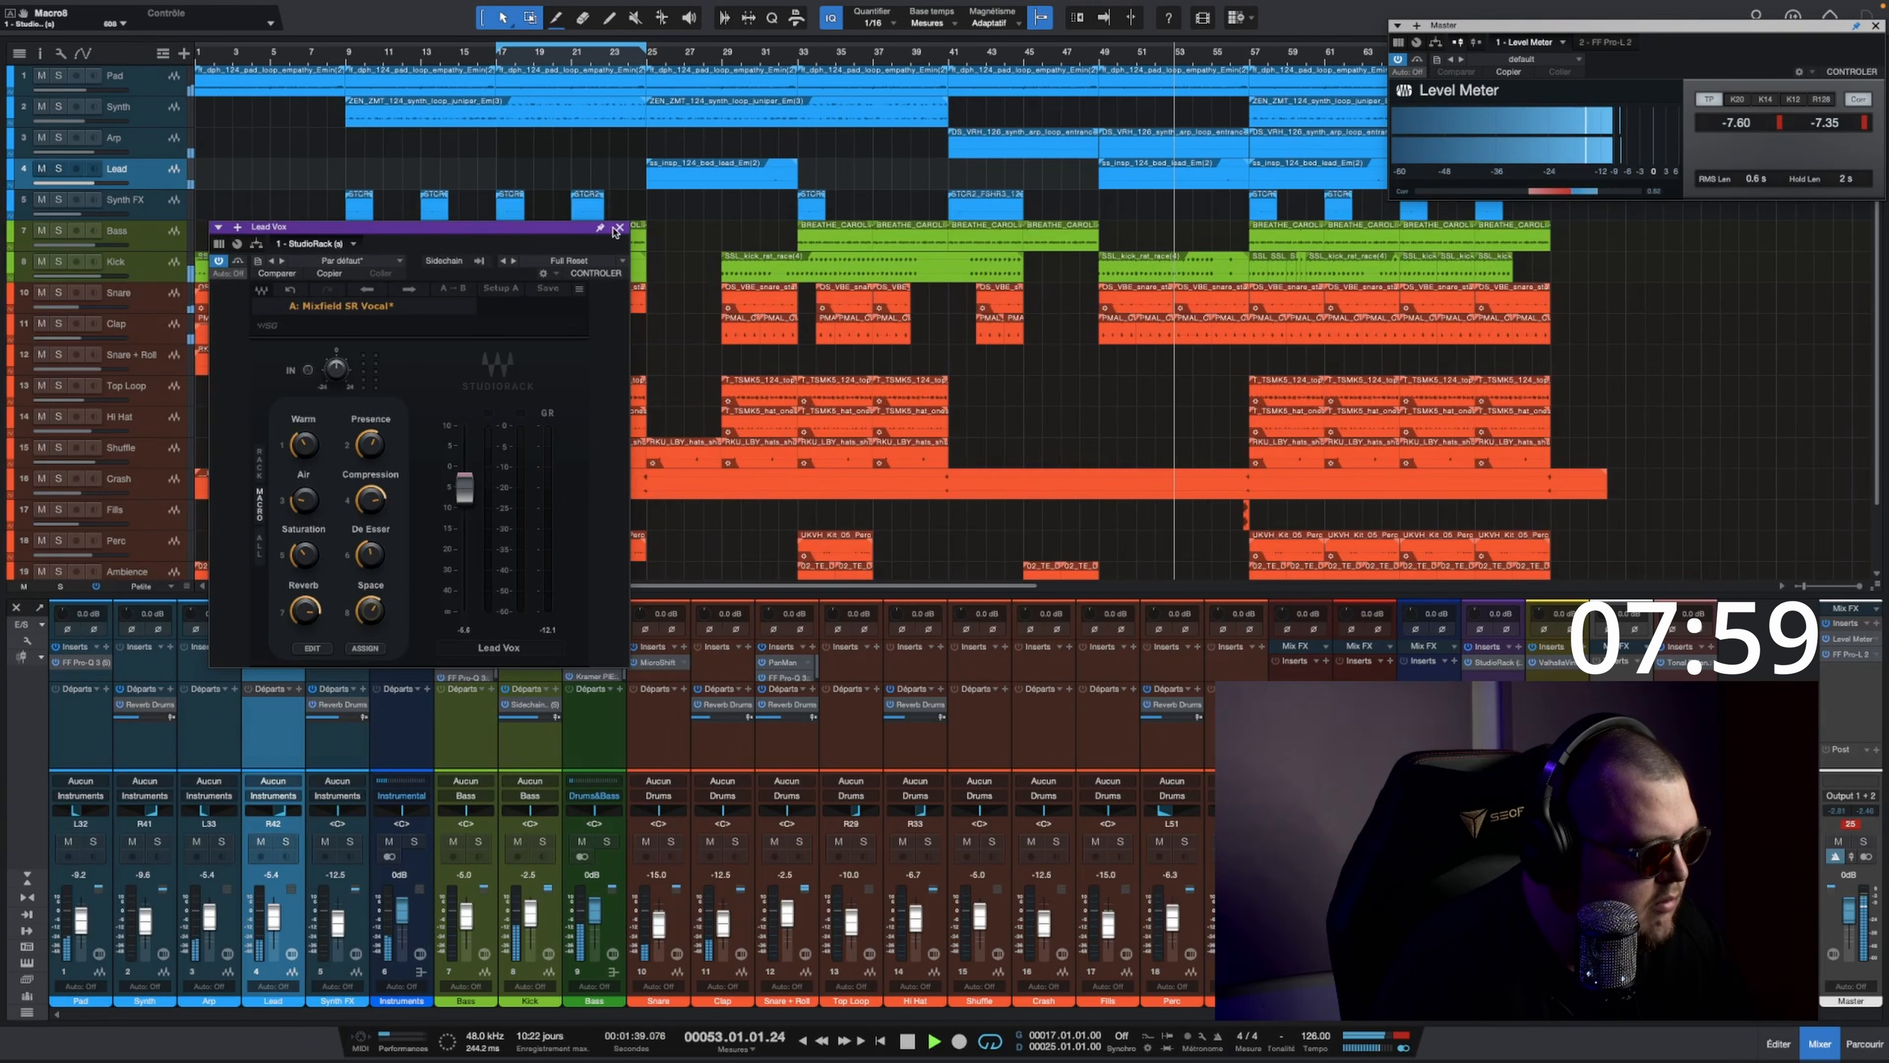
pyautogui.click(619, 228)
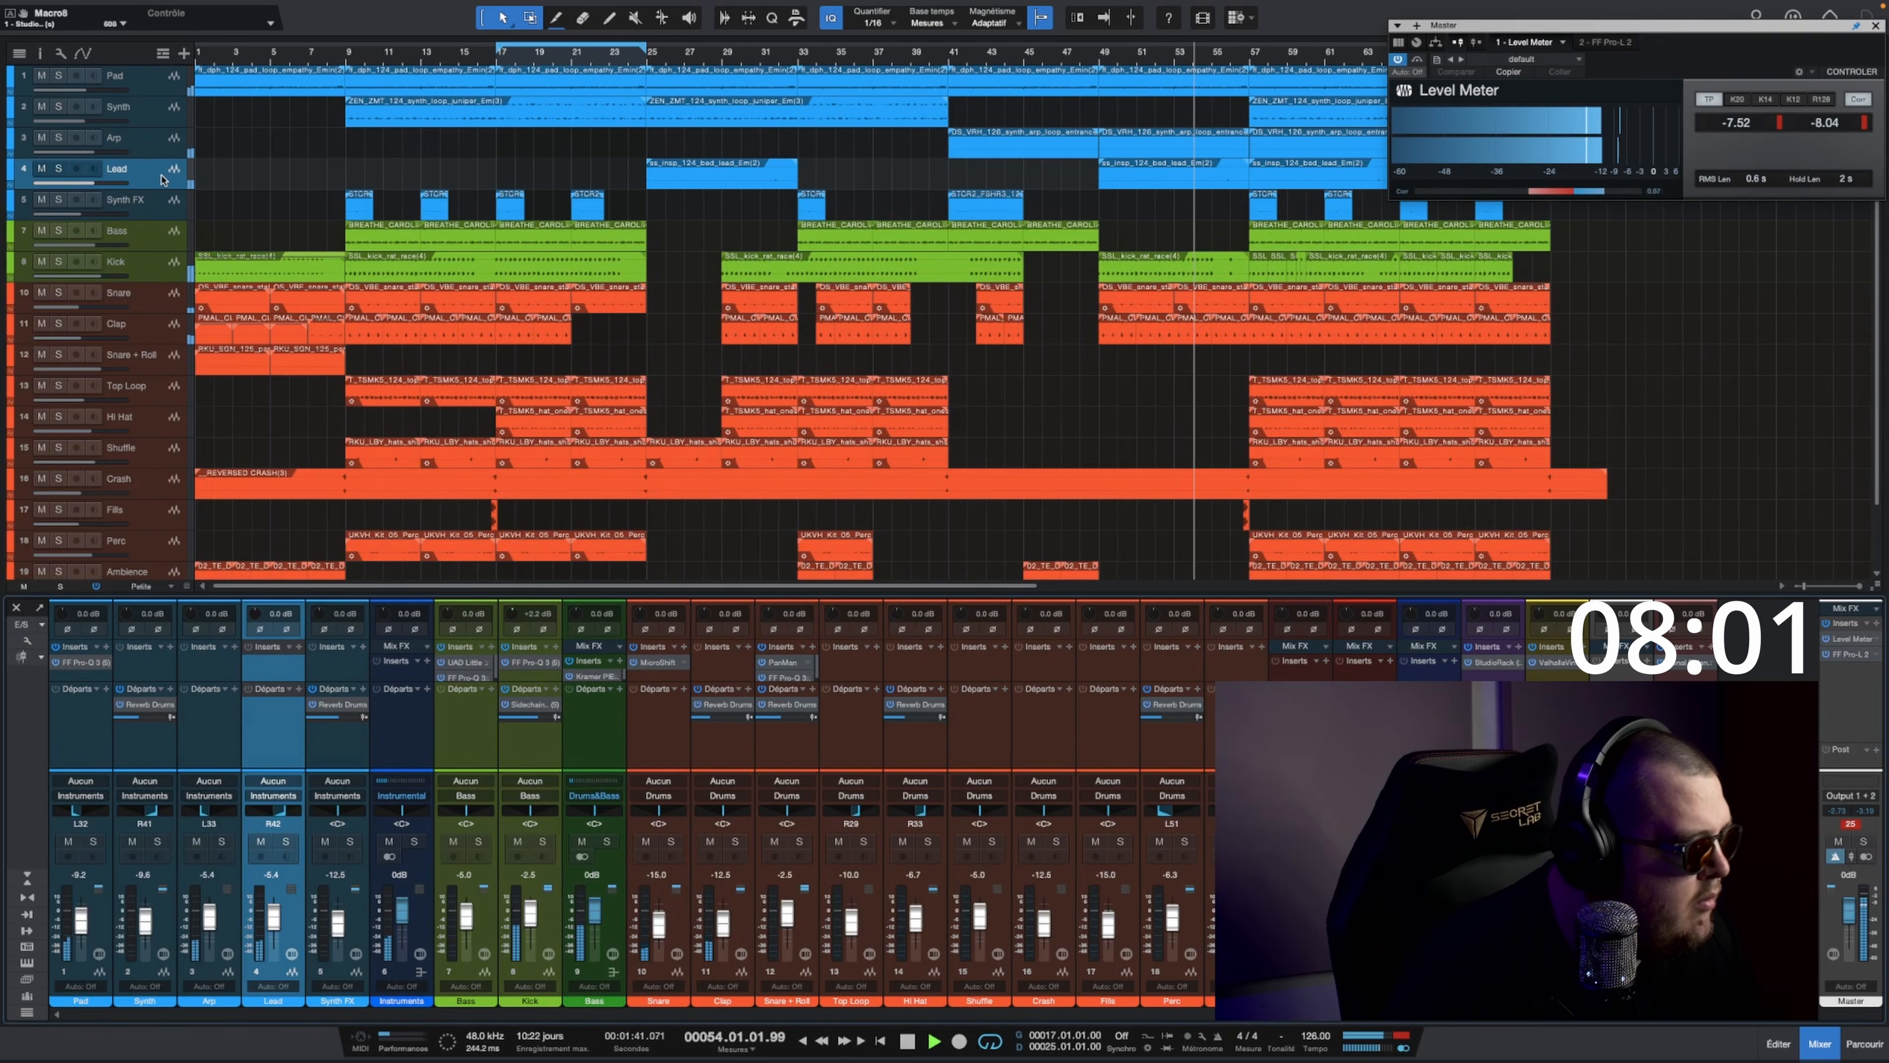
# Step: Raise the Lead fader to about -2.9 dB and add a Reverb Drums send to it at about -8 dB
pyautogui.moveTo(272, 914)
pyautogui.mouseDown()
pyautogui.moveTo(210, 913)
pyautogui.moveTo(274, 923)
pyautogui.mouseUp()
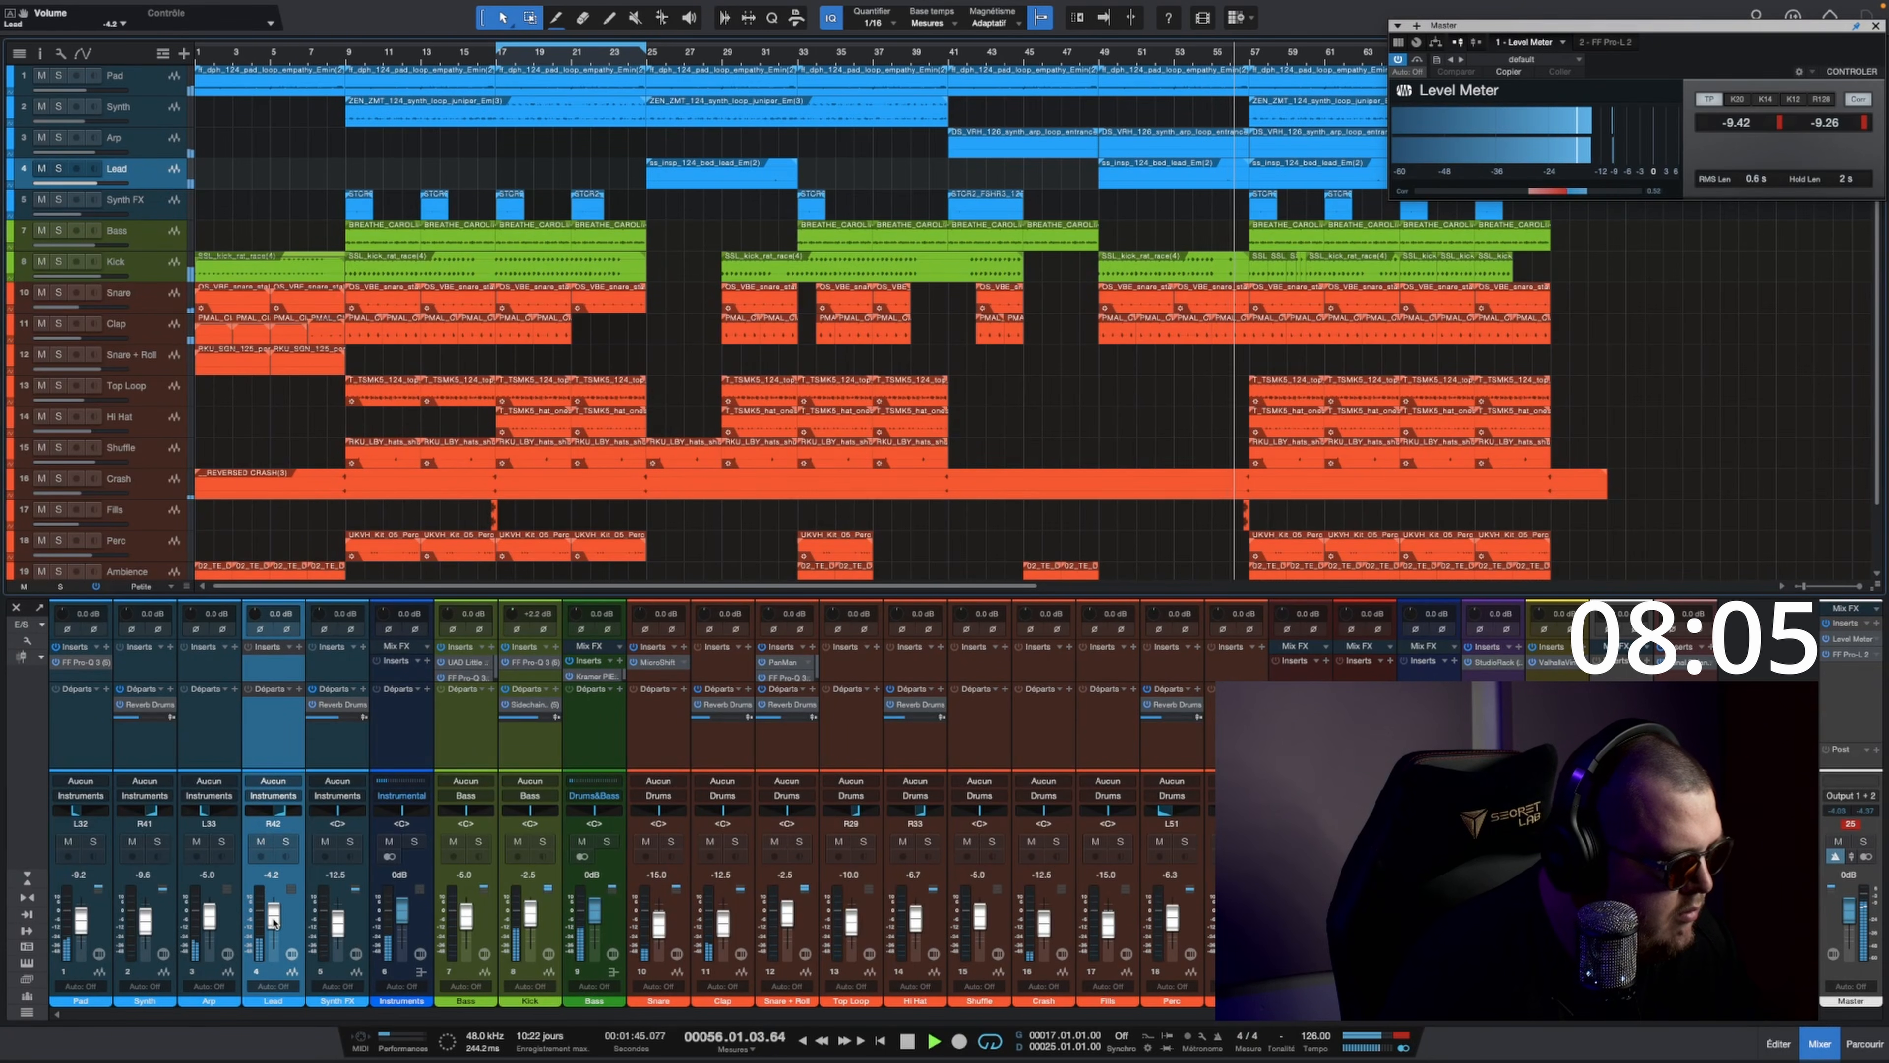
pyautogui.moveTo(333, 704); pyautogui.dragTo(265, 730)
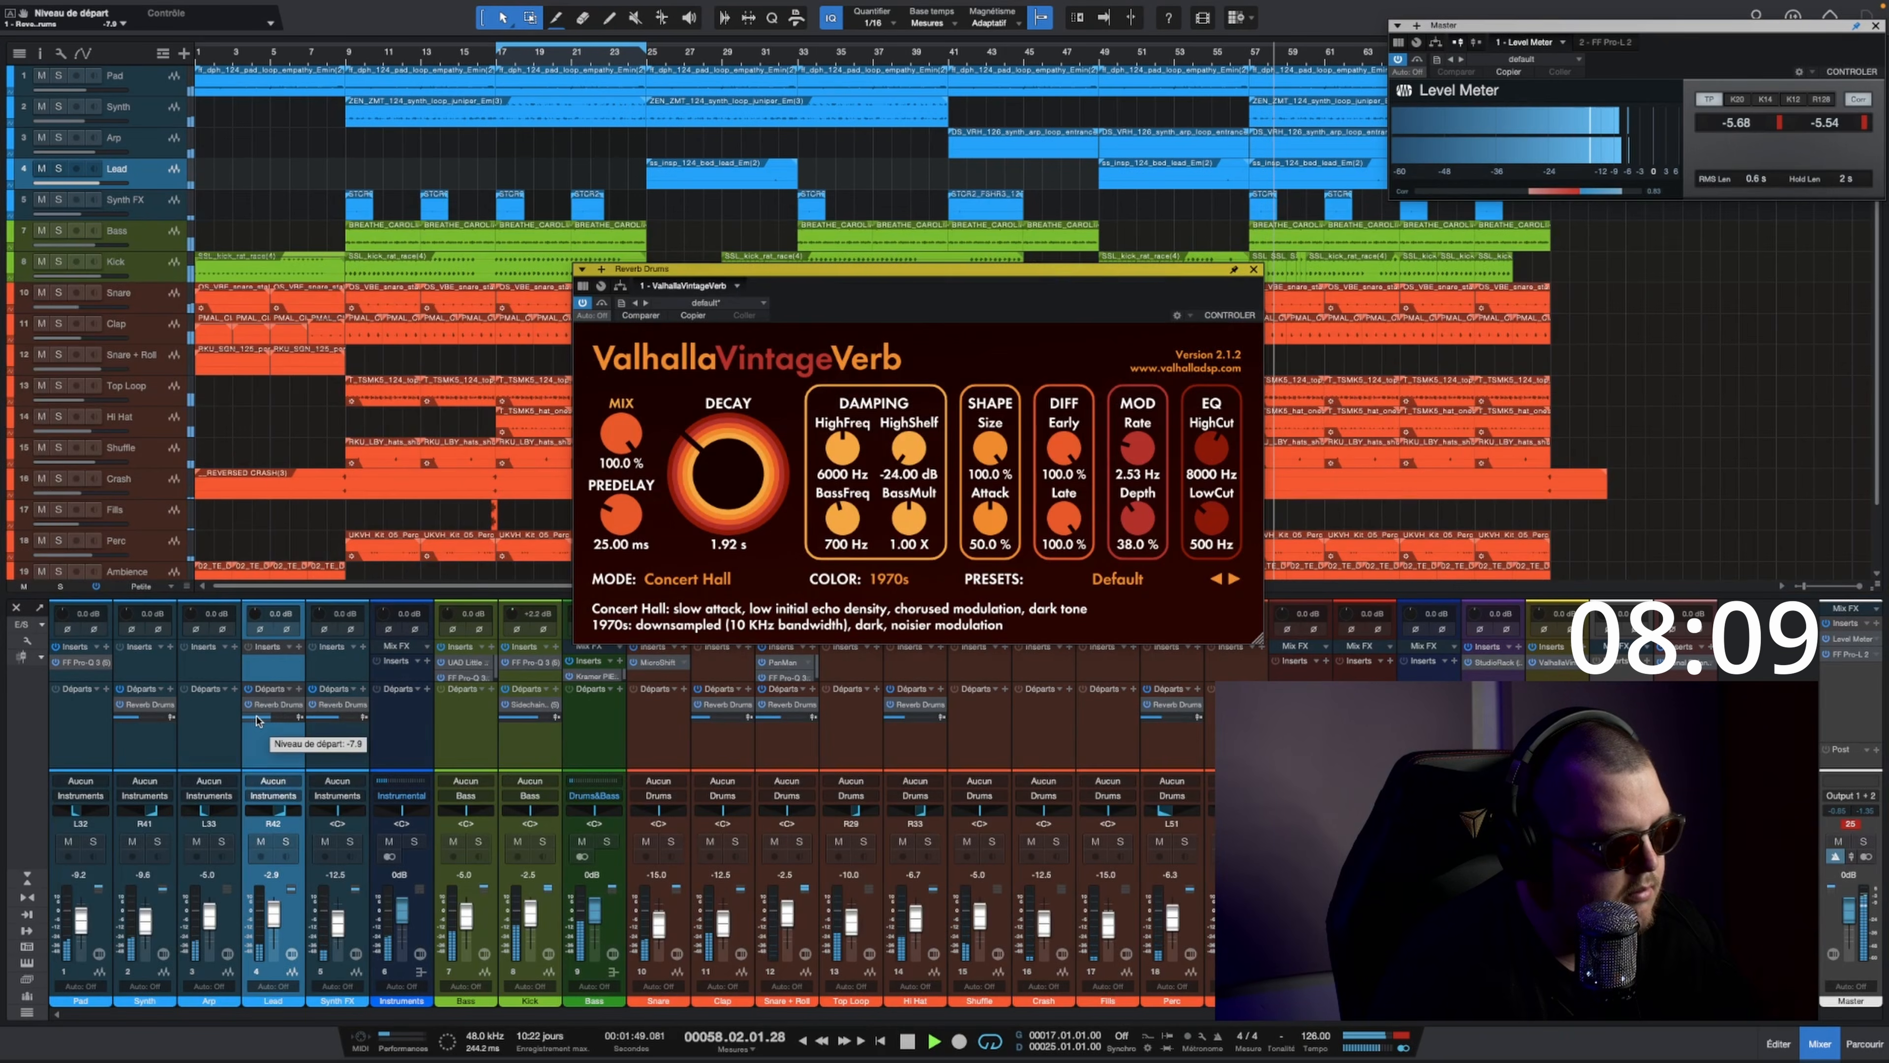
# Step: Set the LowCut of the Reverb Drums ValhallaVintageVerb to 1000 Hz and close the plug-in
pyautogui.click(1192, 545)
pyautogui.write('1000')
pyautogui.press('Return')
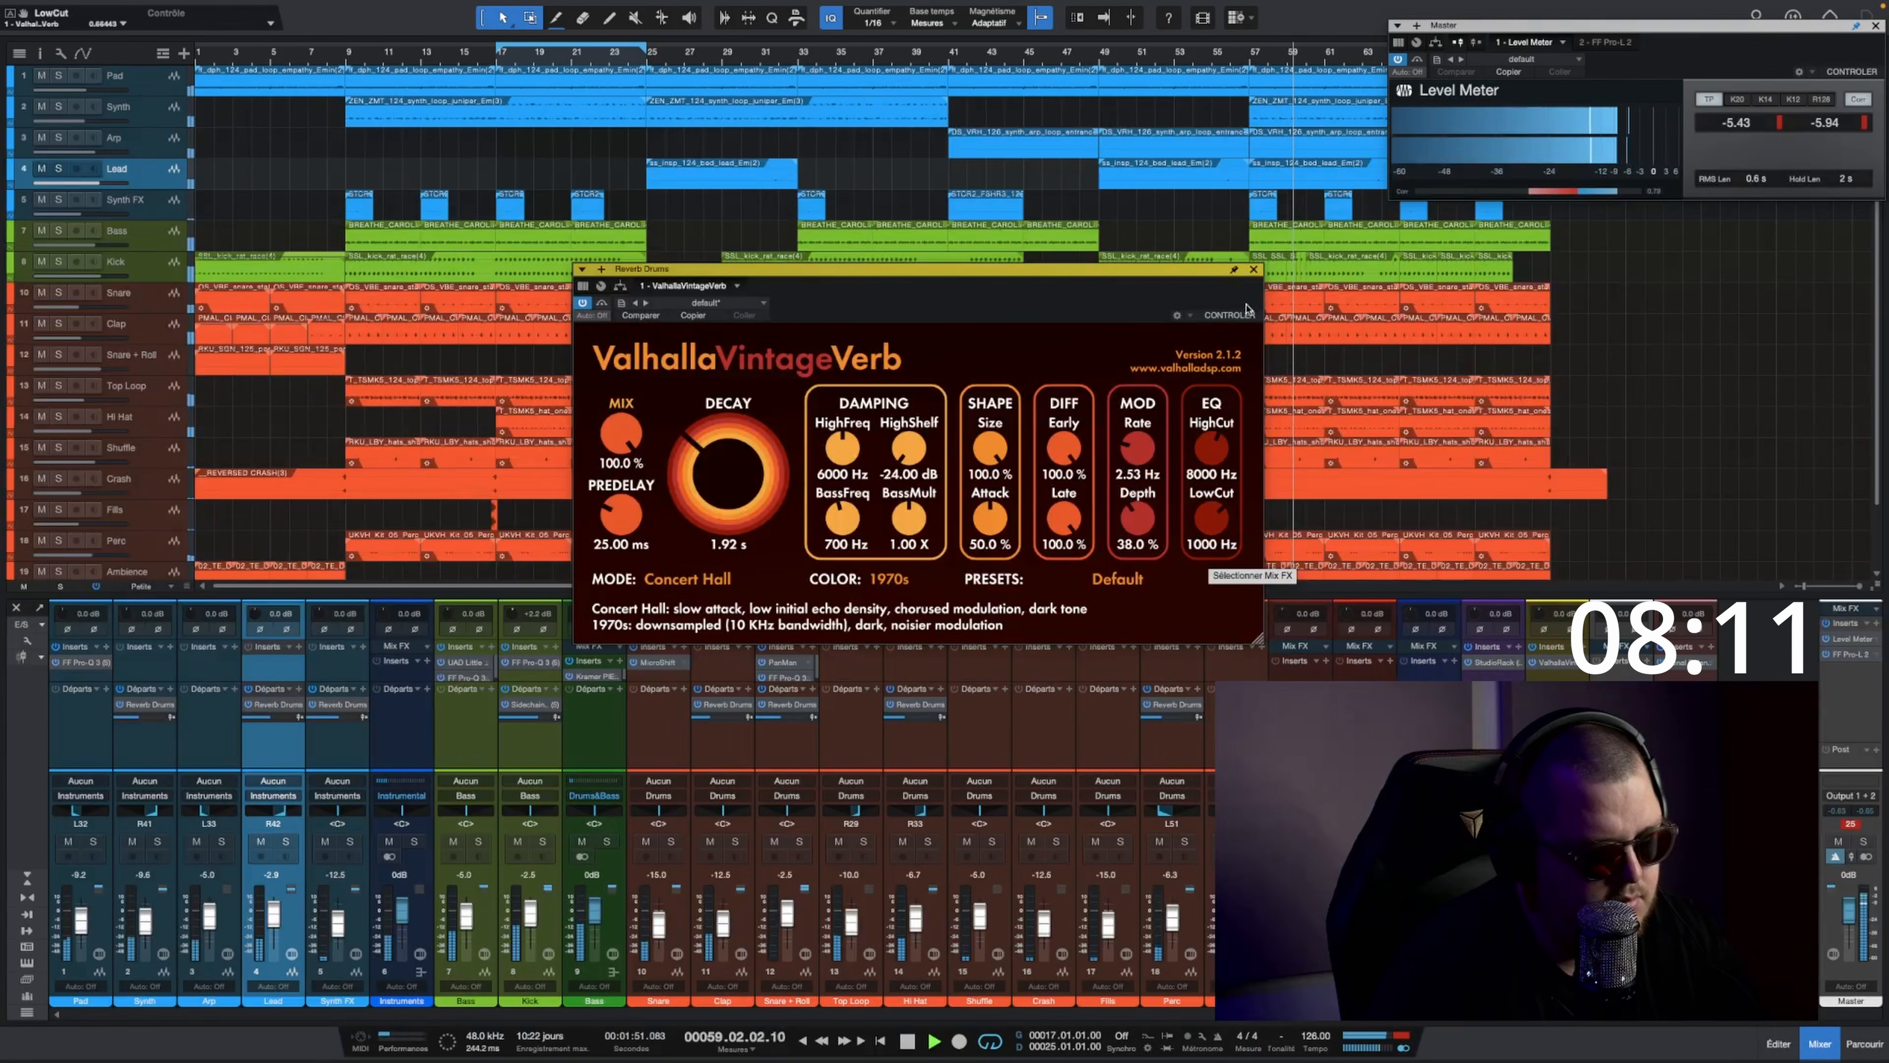
pyautogui.click(1254, 271)
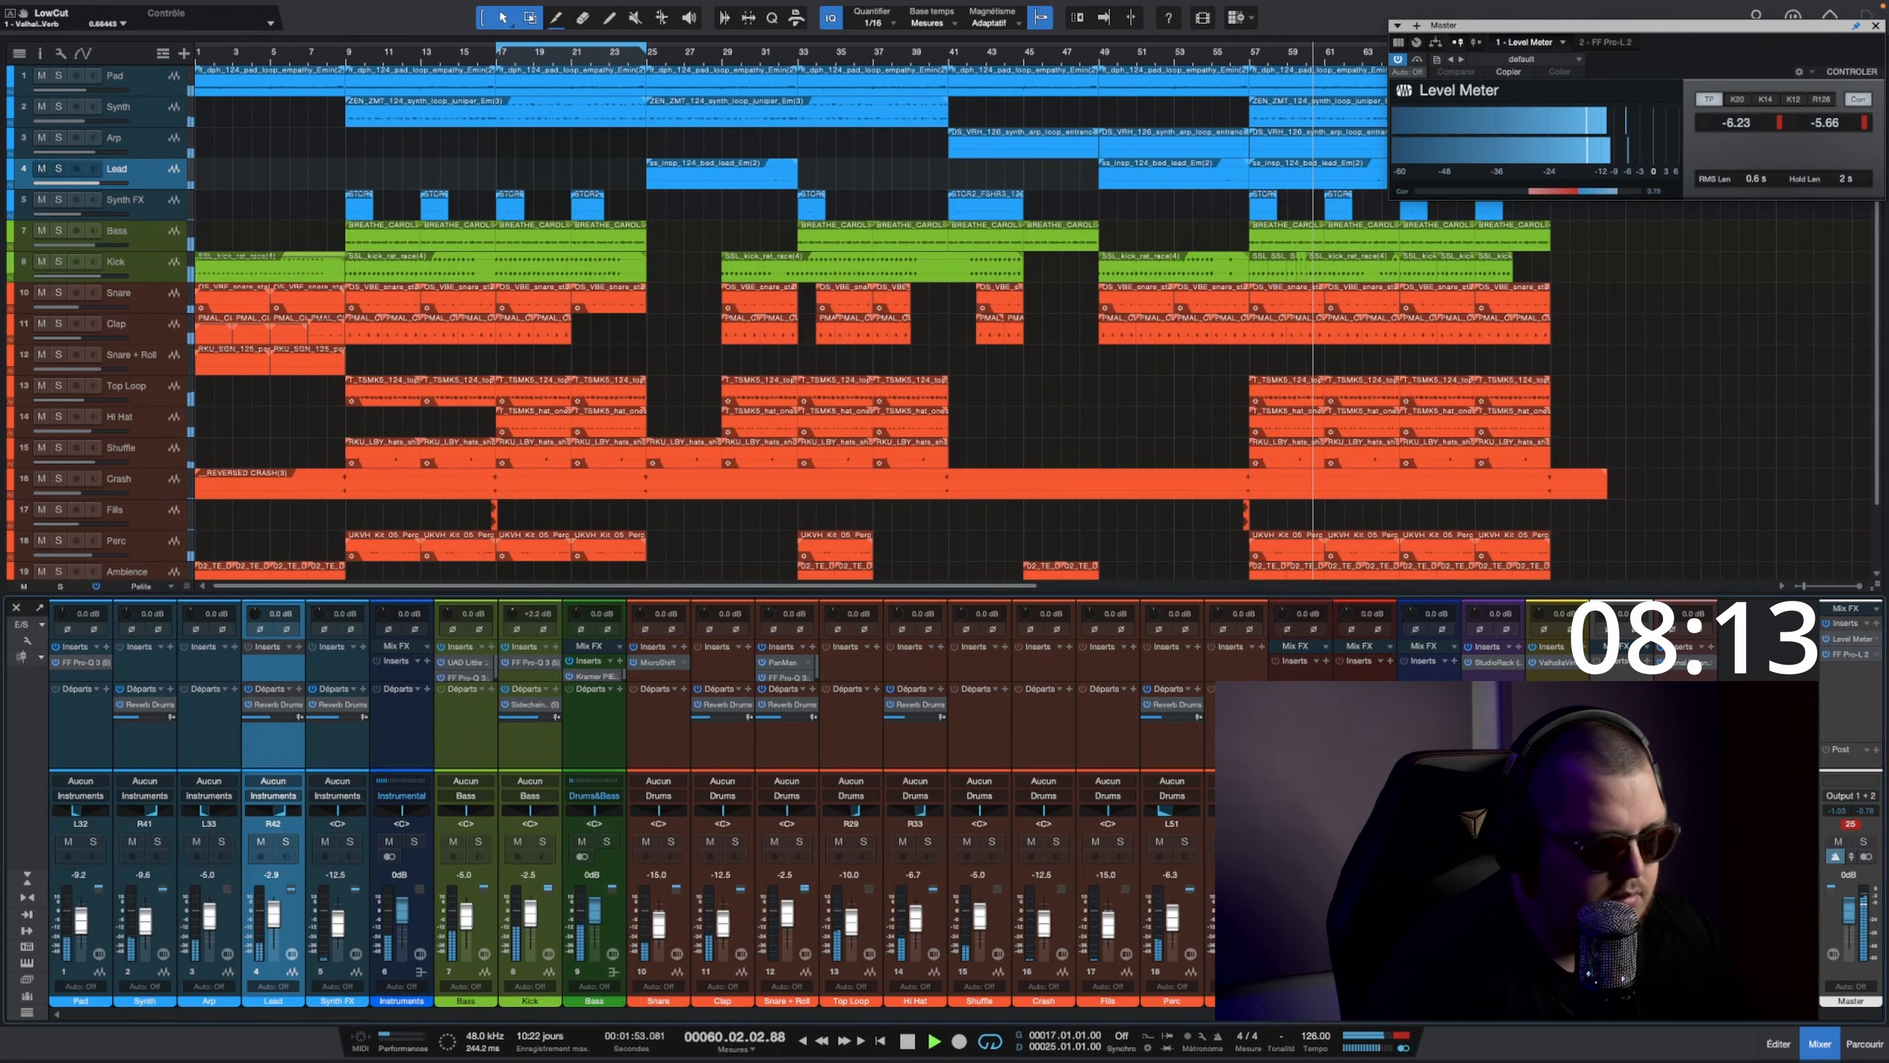
# Step: Insert StandardCLIP on the Master channel and place it before FF Pro-L 2
pyautogui.click(1877, 623)
pyautogui.write('clip')
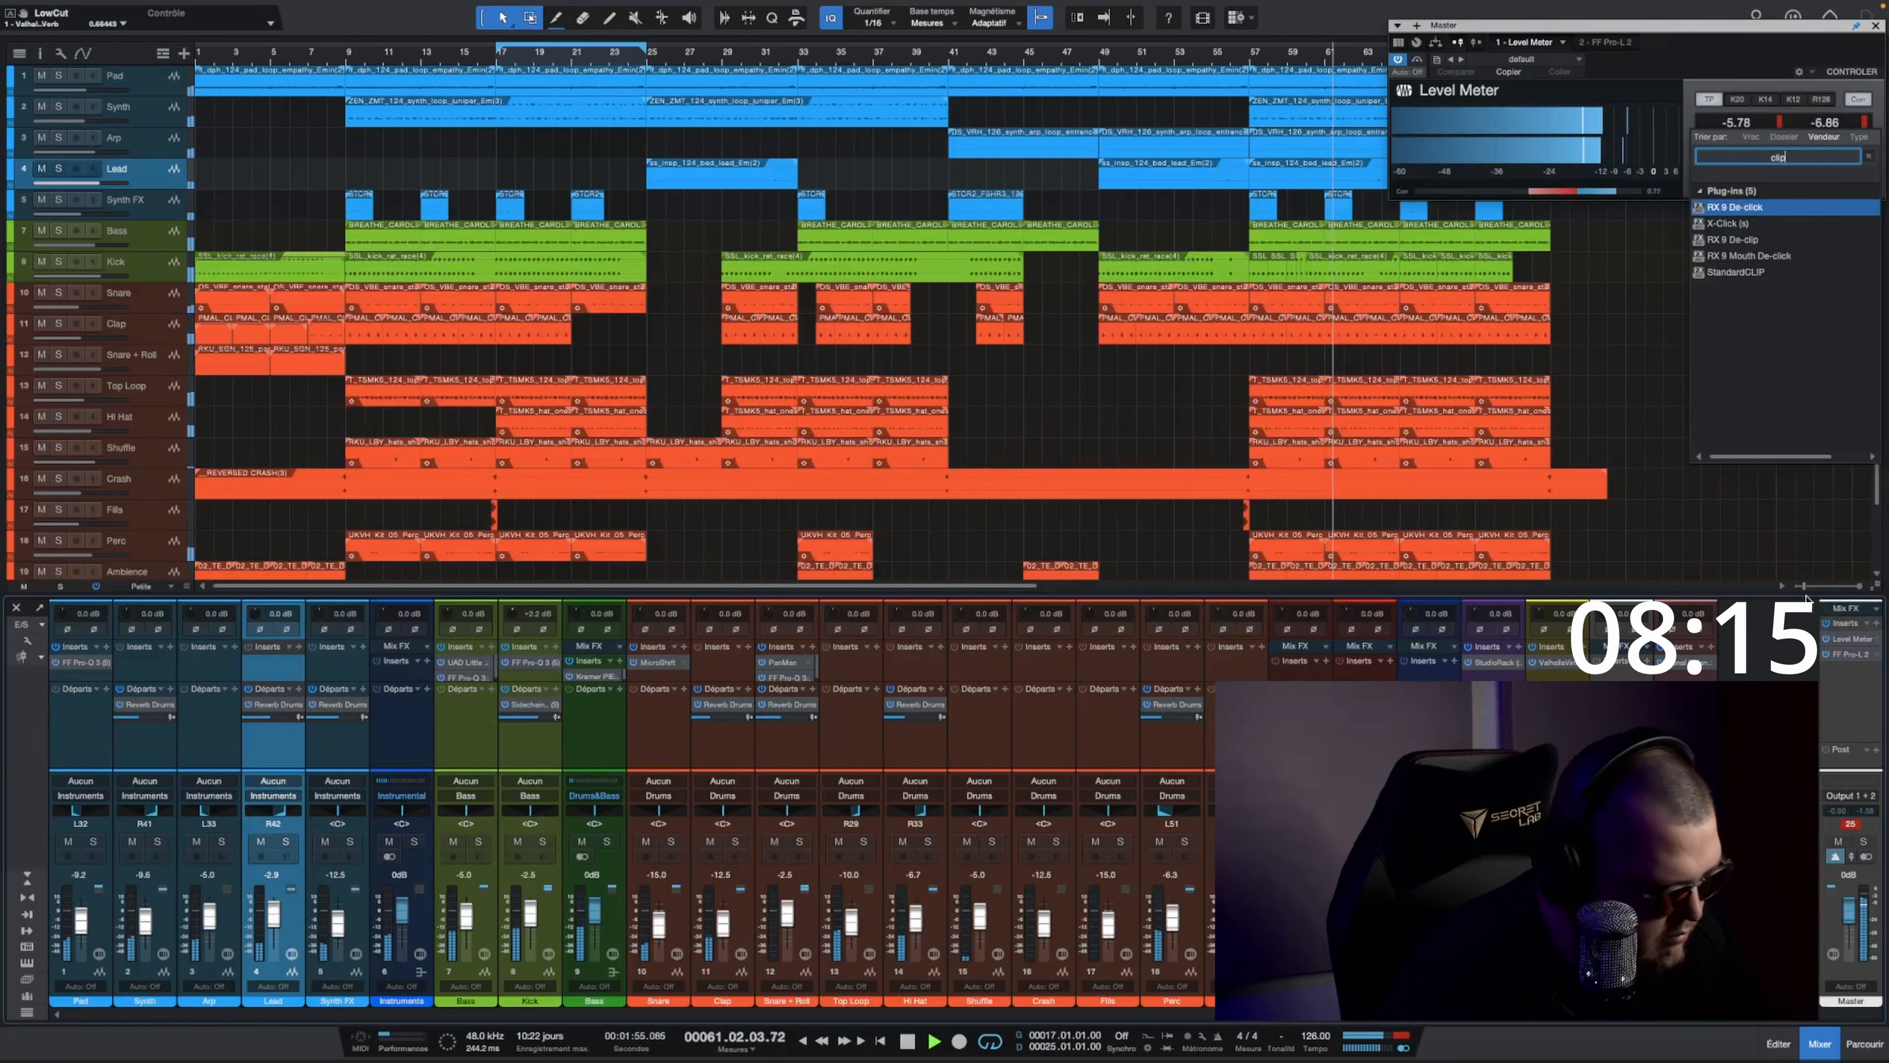
pyautogui.press('Down')
pyautogui.press('Return')
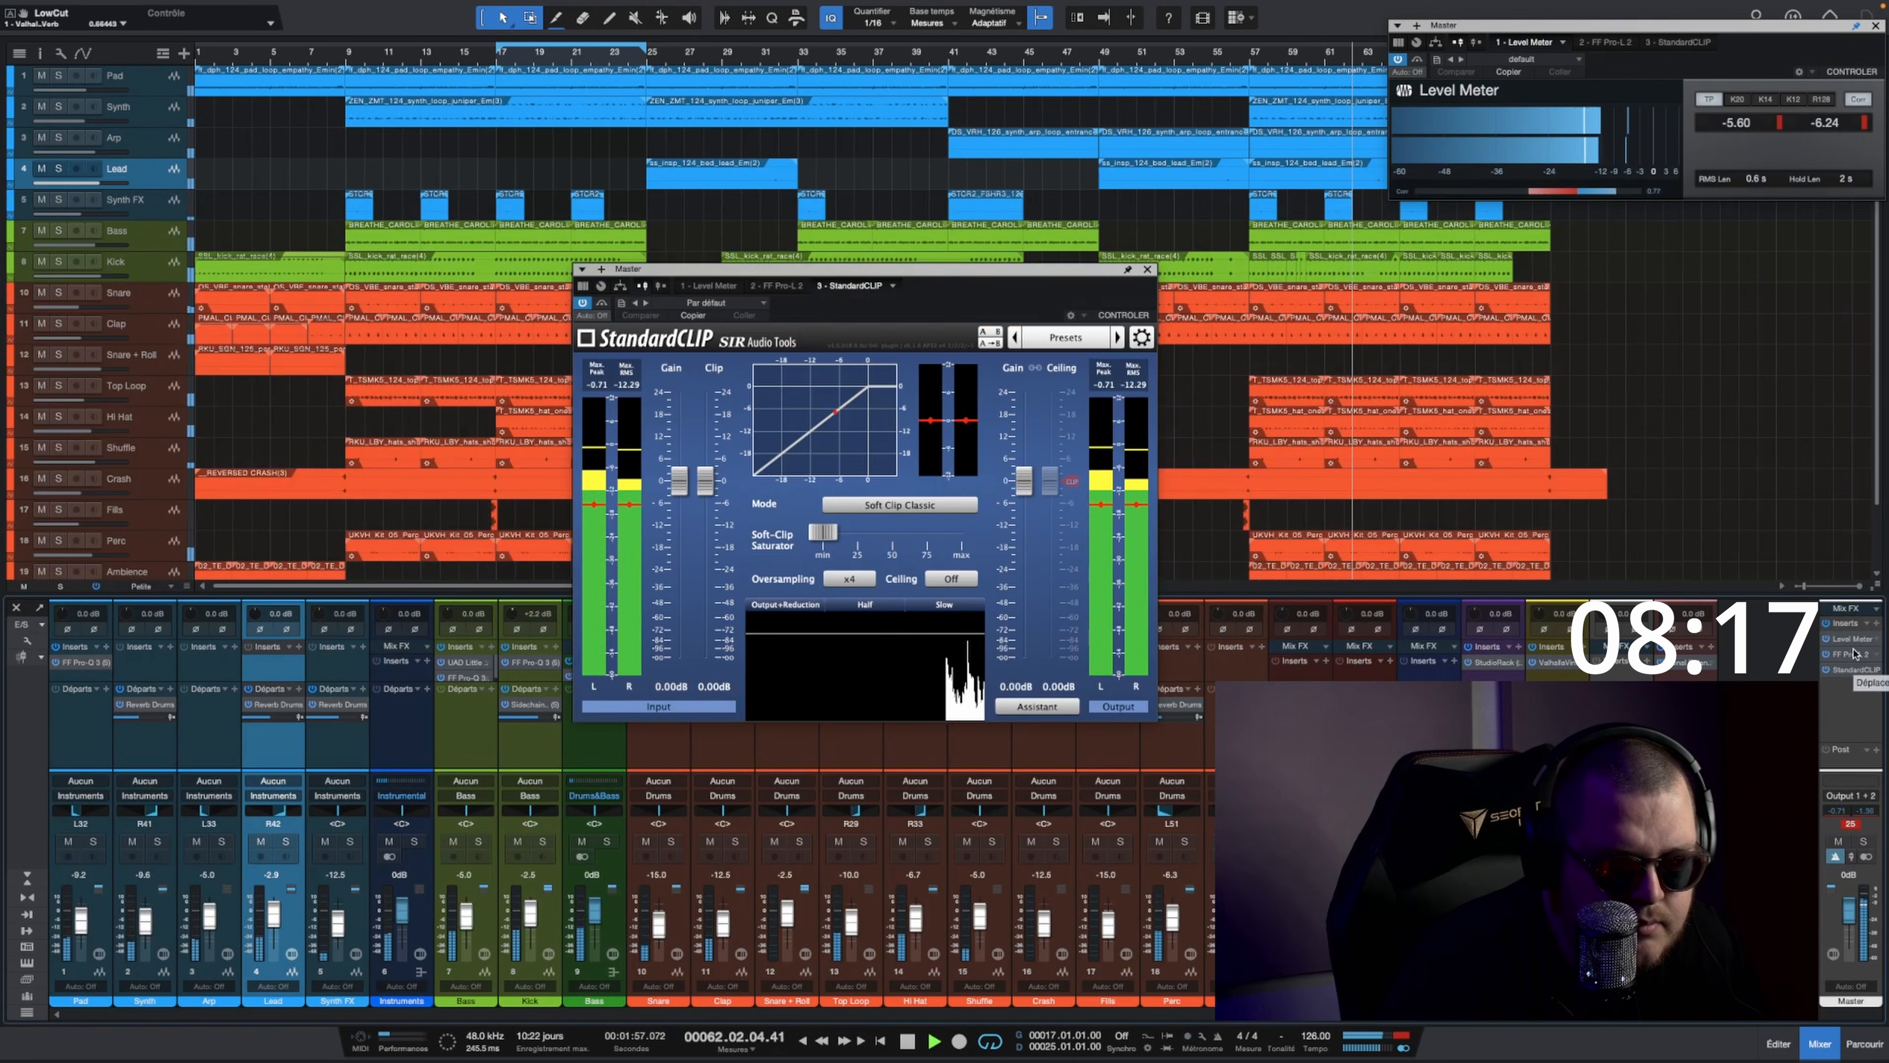
pyautogui.moveTo(1854, 670); pyautogui.dragTo(1853, 655)
# Step: Set StandardCLIP to Soft Clip Pro with slight saturation, 0.40 dB input gain and a -6.00 dB clip level
pyautogui.click(865, 507)
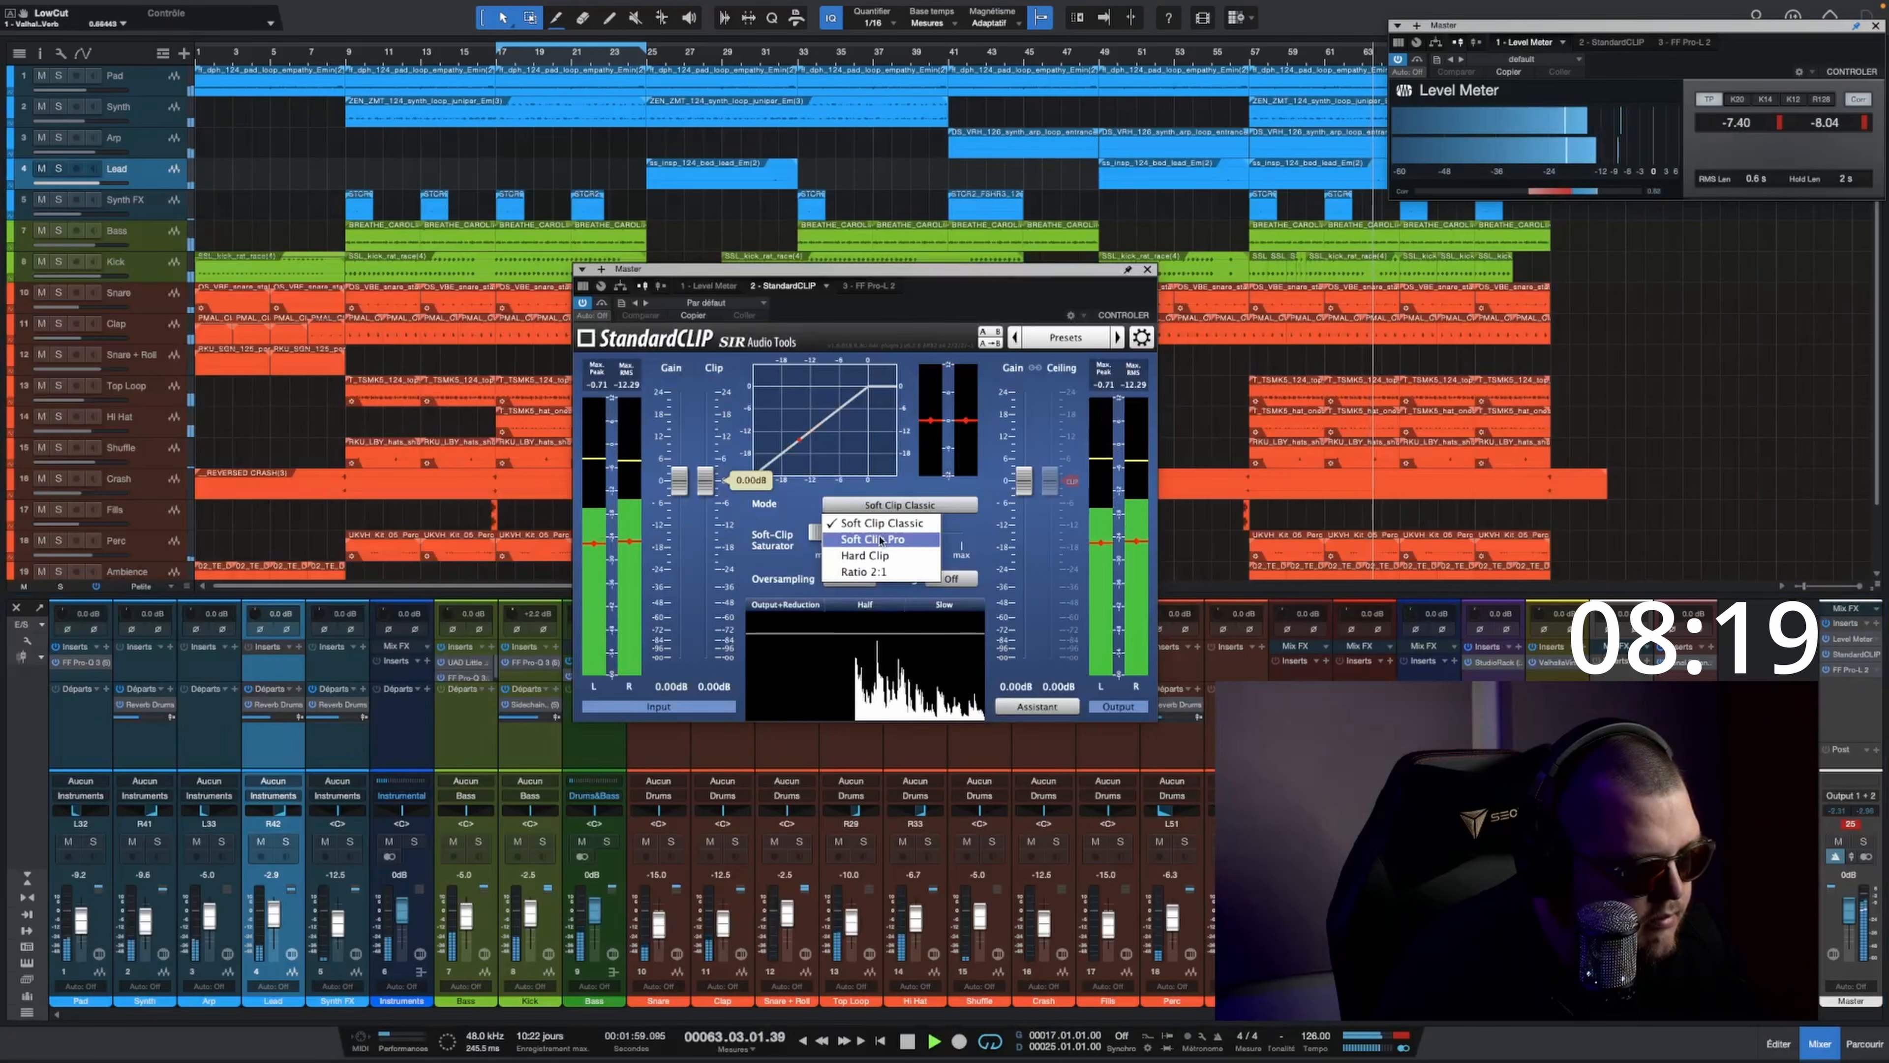
pyautogui.click(826, 537)
pyautogui.moveTo(824, 545); pyautogui.dragTo(846, 544)
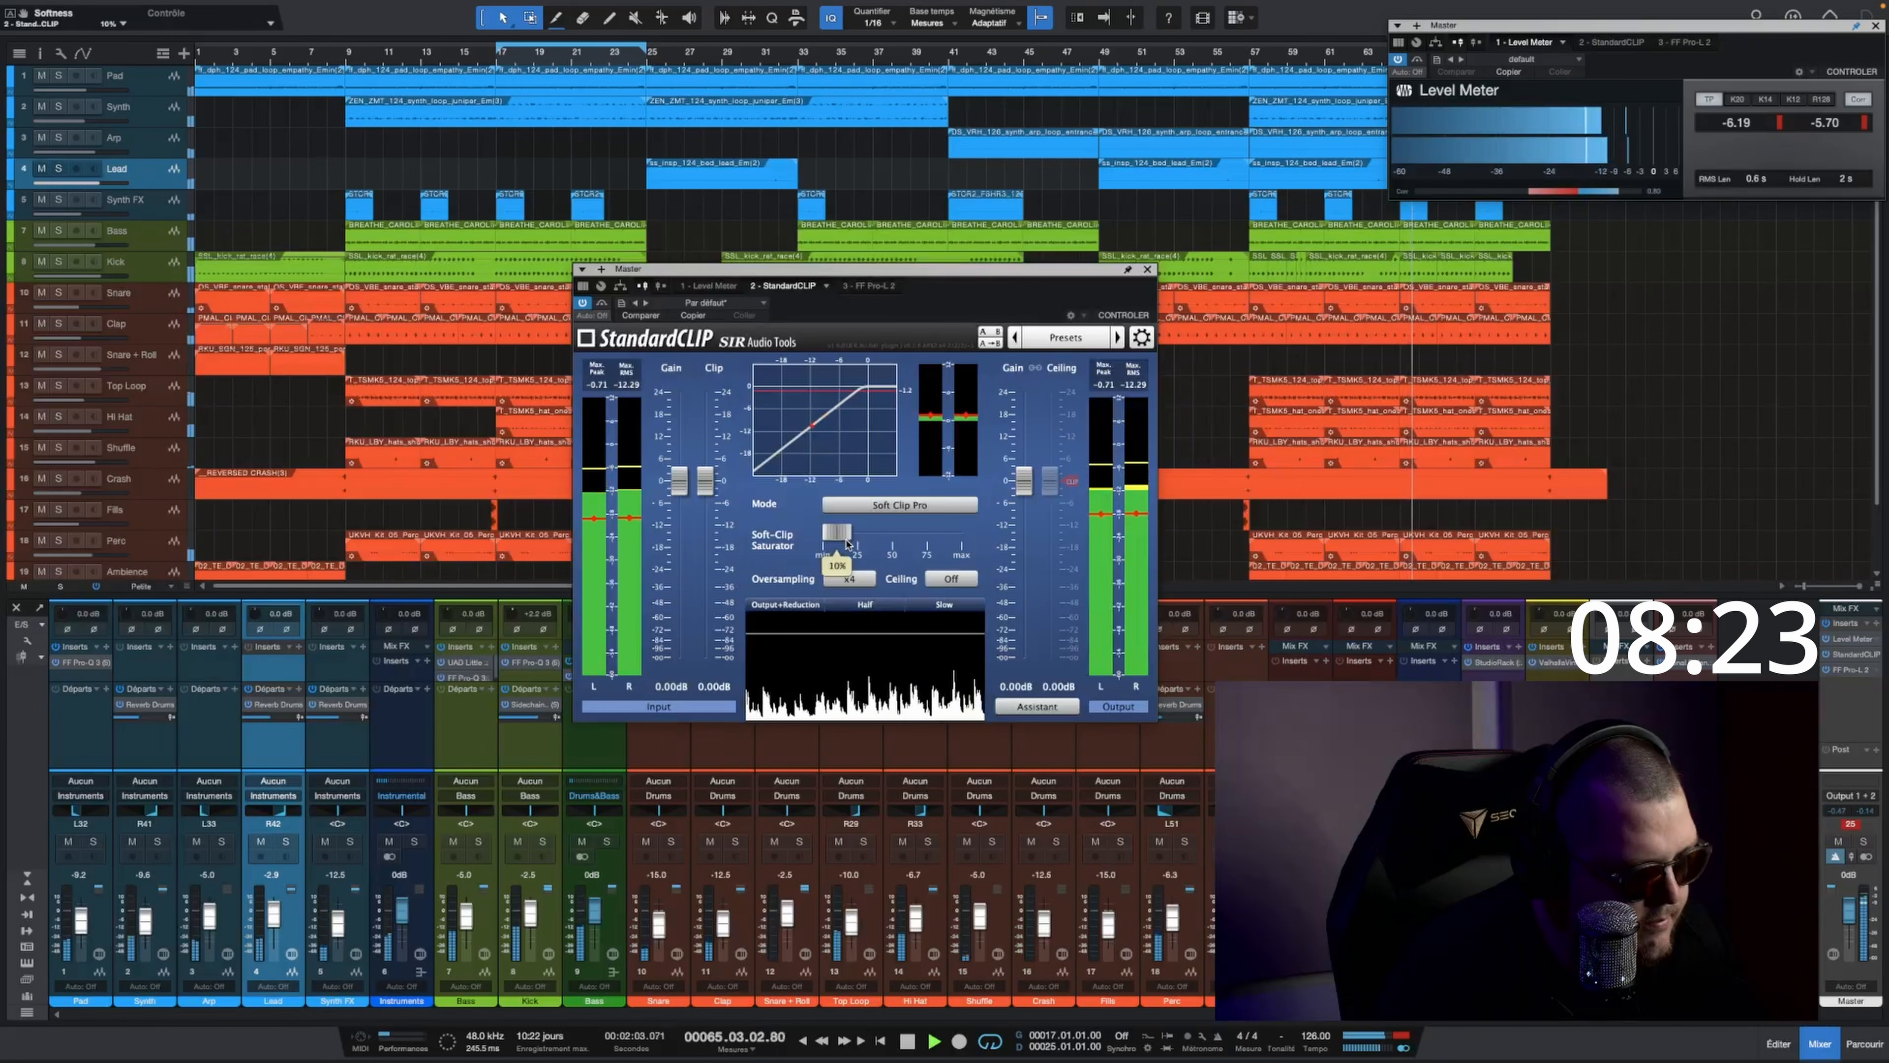
pyautogui.moveTo(680, 486); pyautogui.dragTo(703, 507)
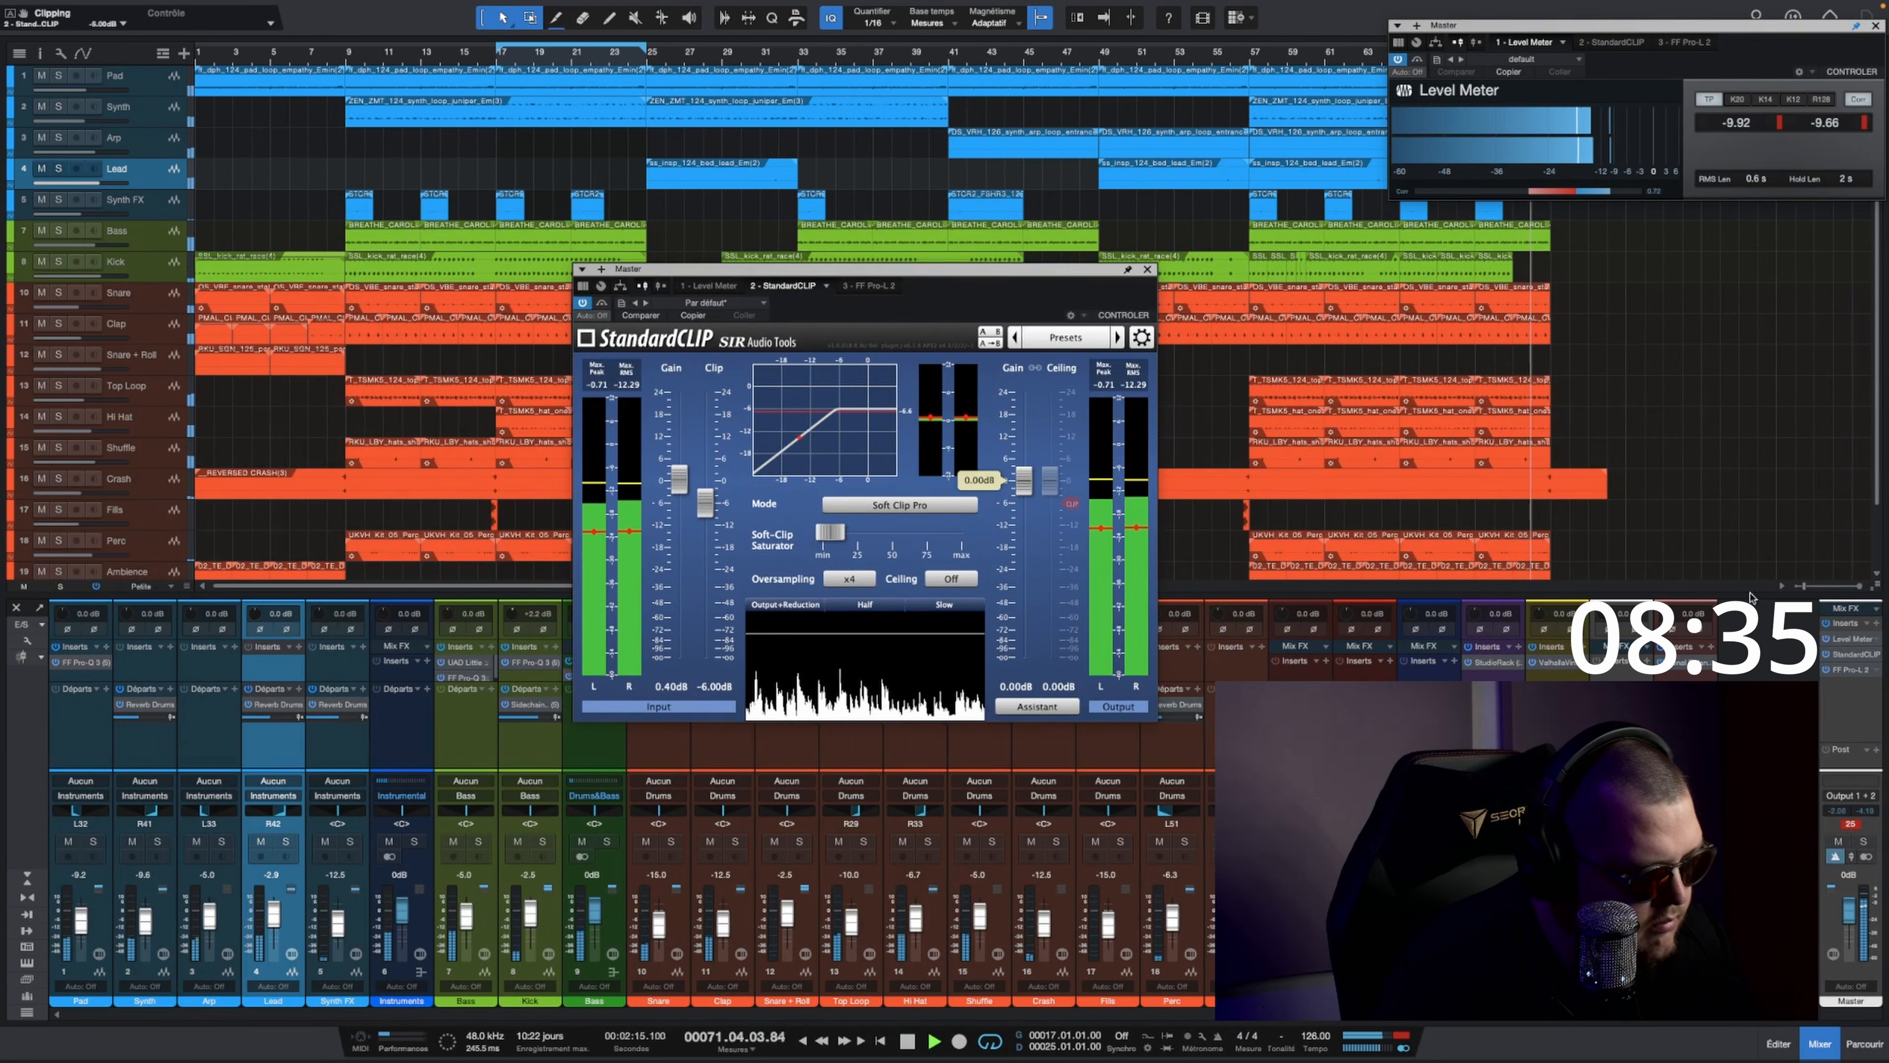
# Step: Insert SPL IRON on the Master channel and play the song from about bar 41
pyautogui.click(1878, 625)
pyautogui.write('ir')
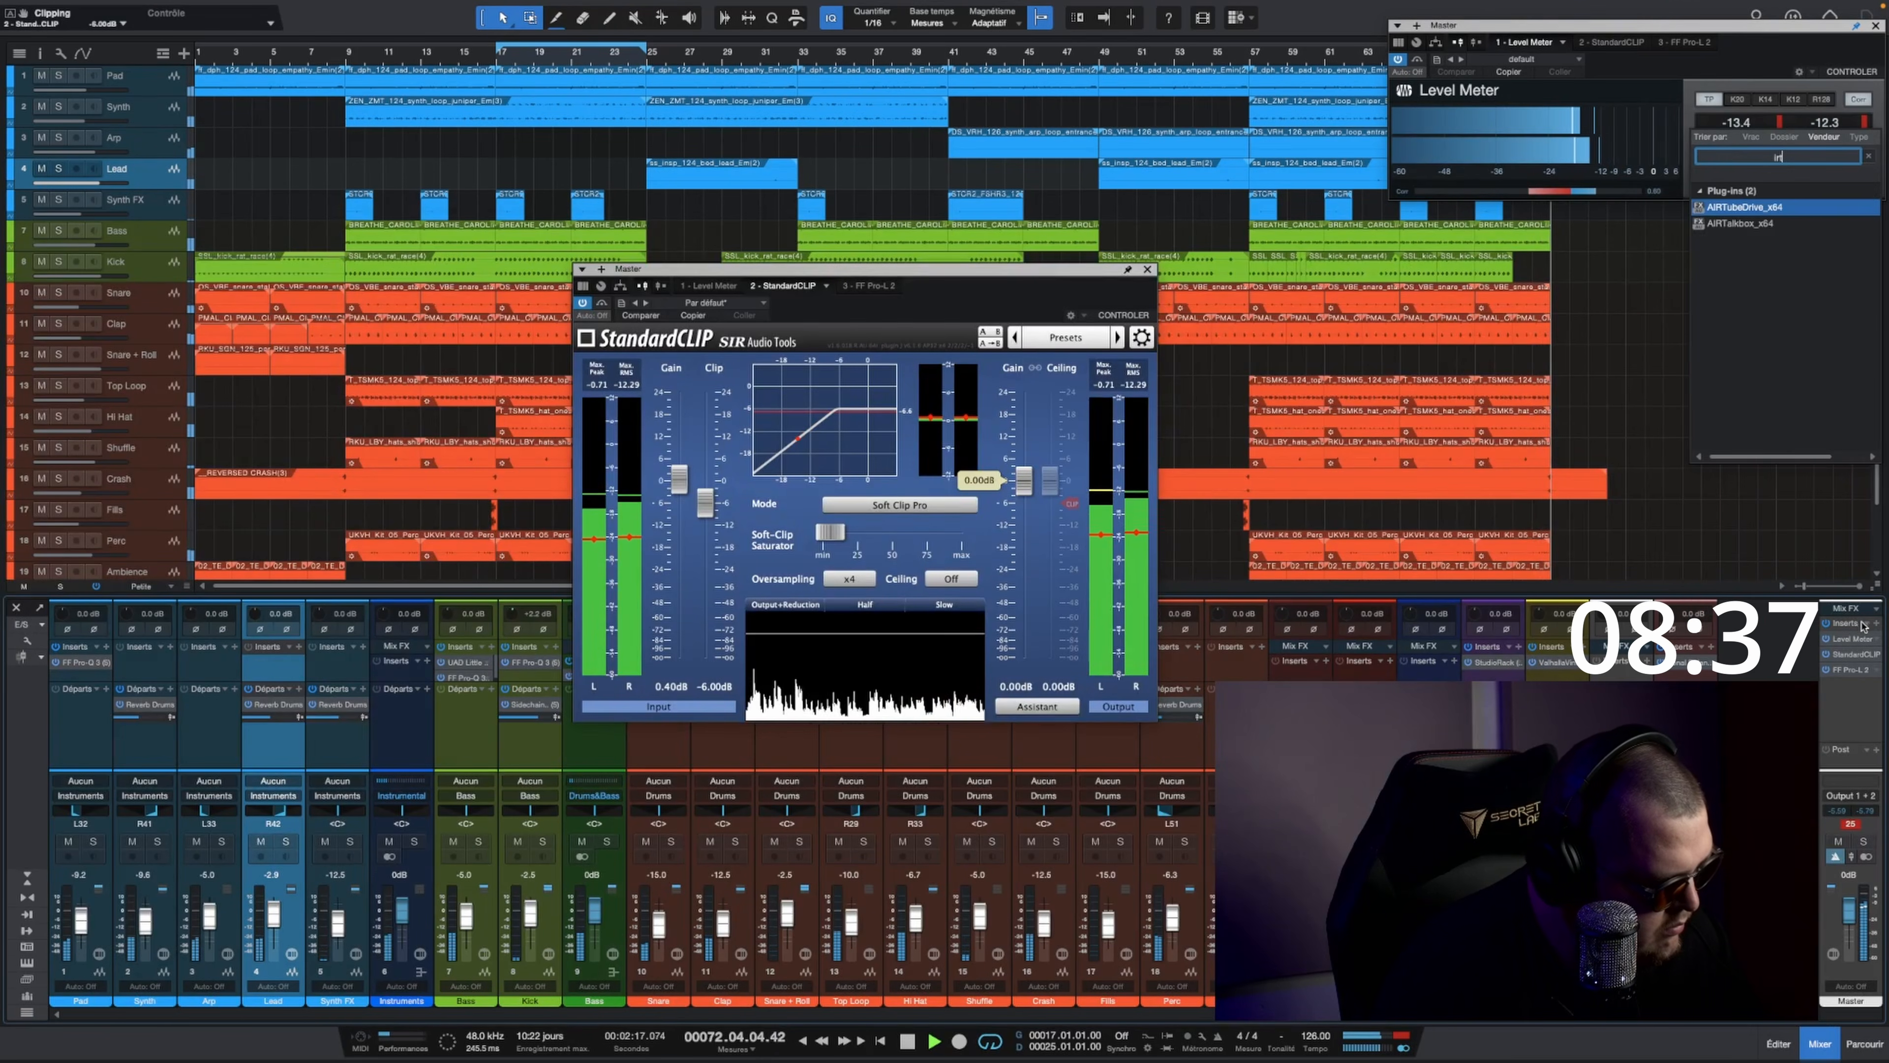
pyautogui.write('on')
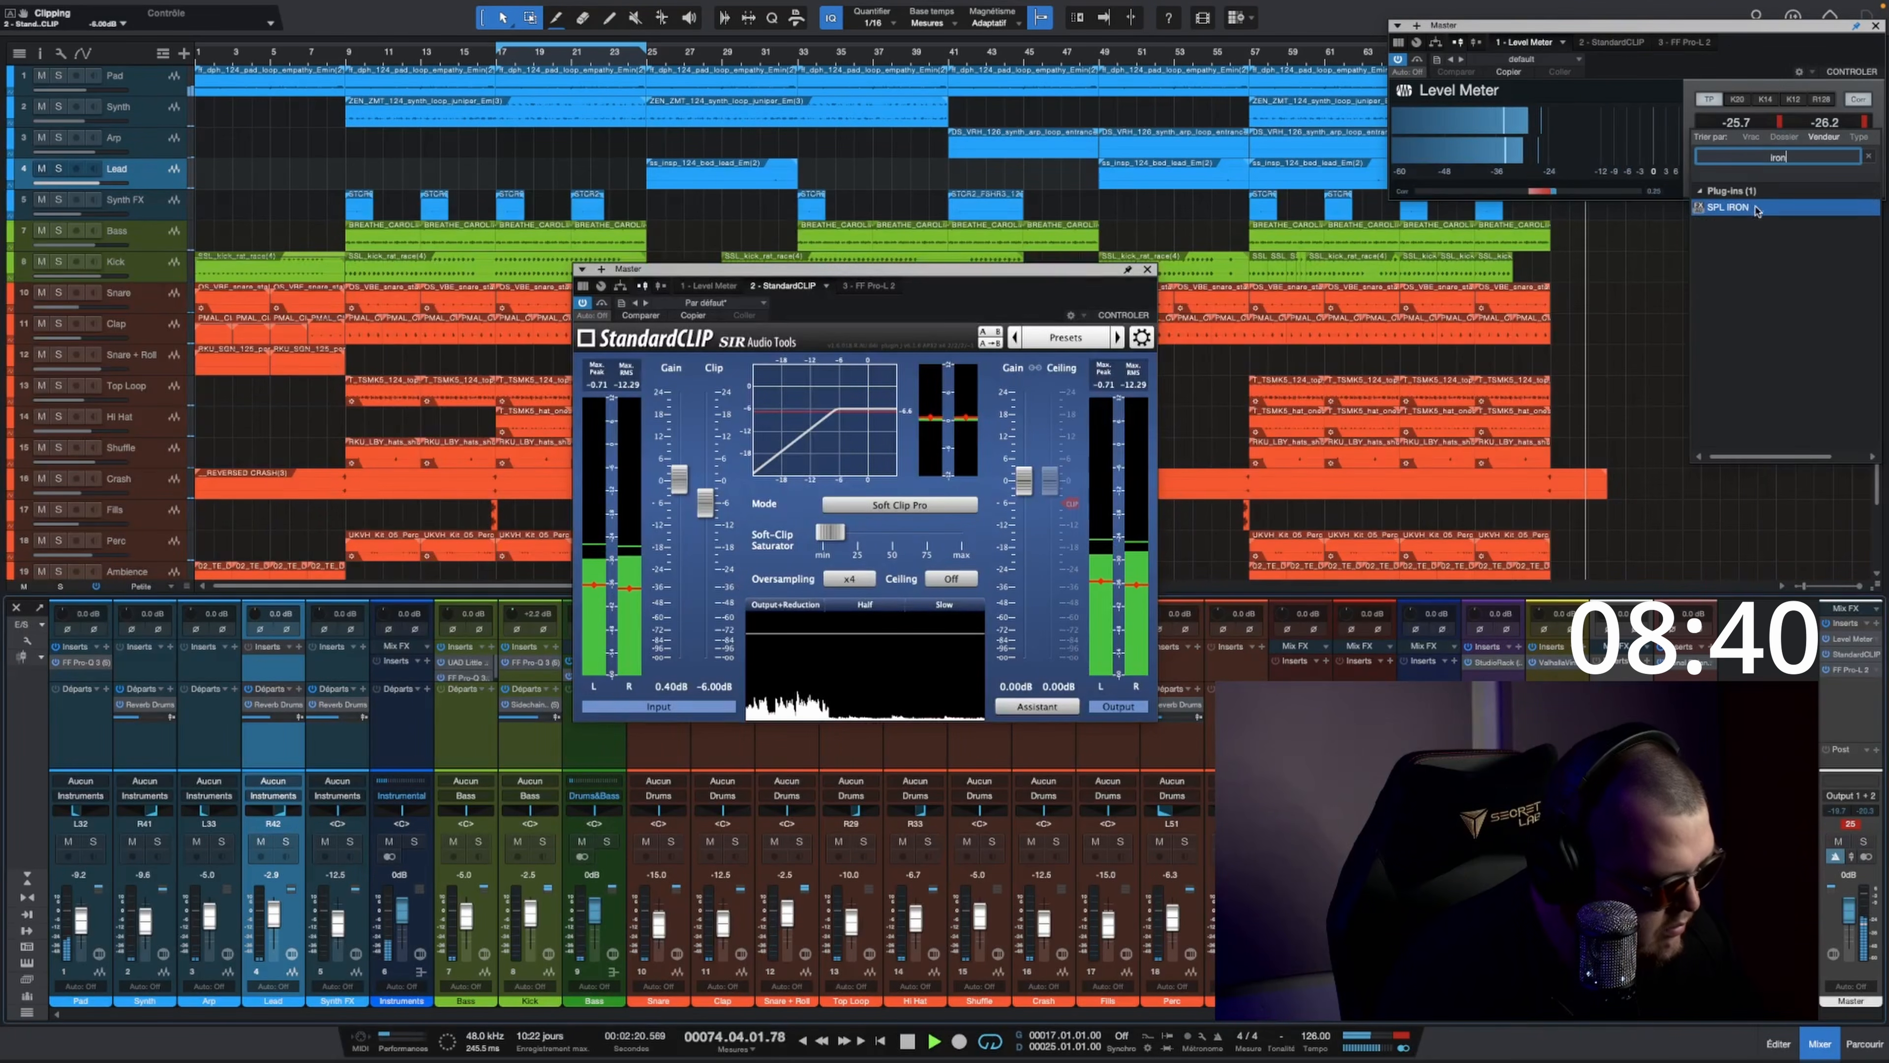
pyautogui.click(1757, 209)
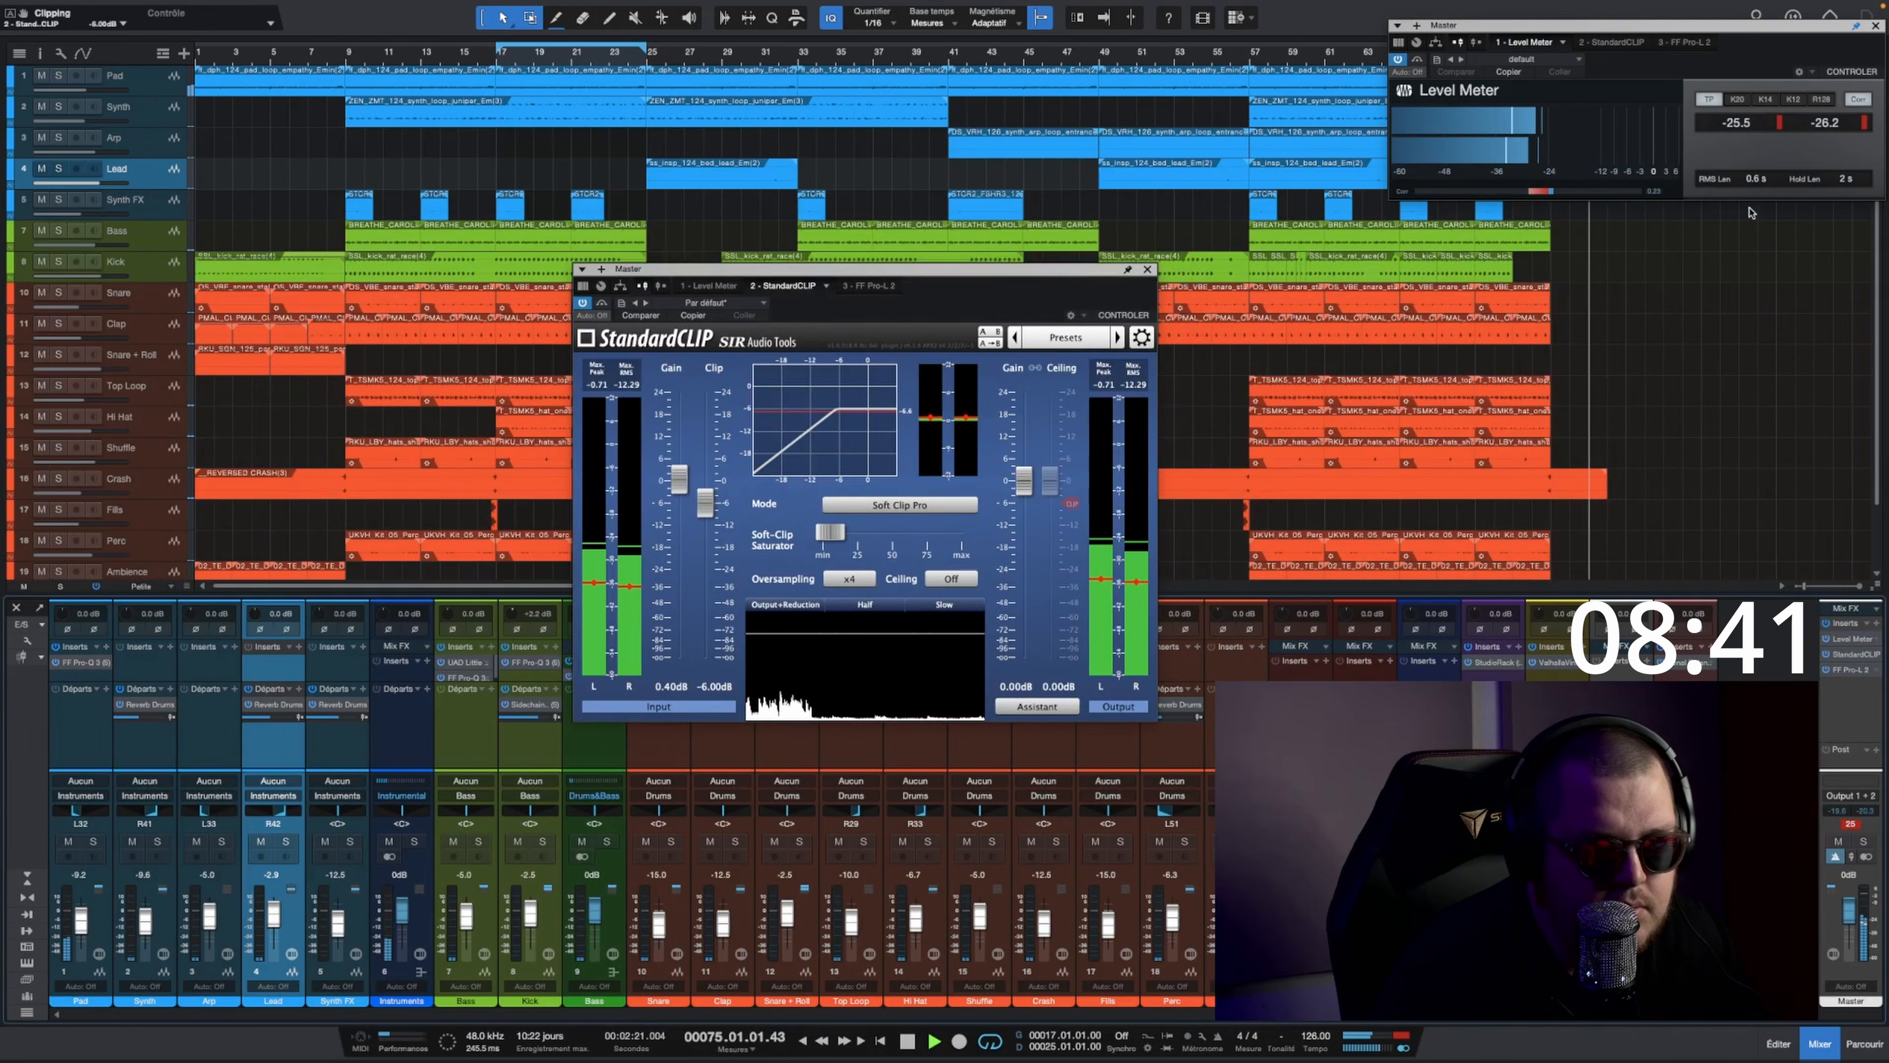
pyautogui.press('space')
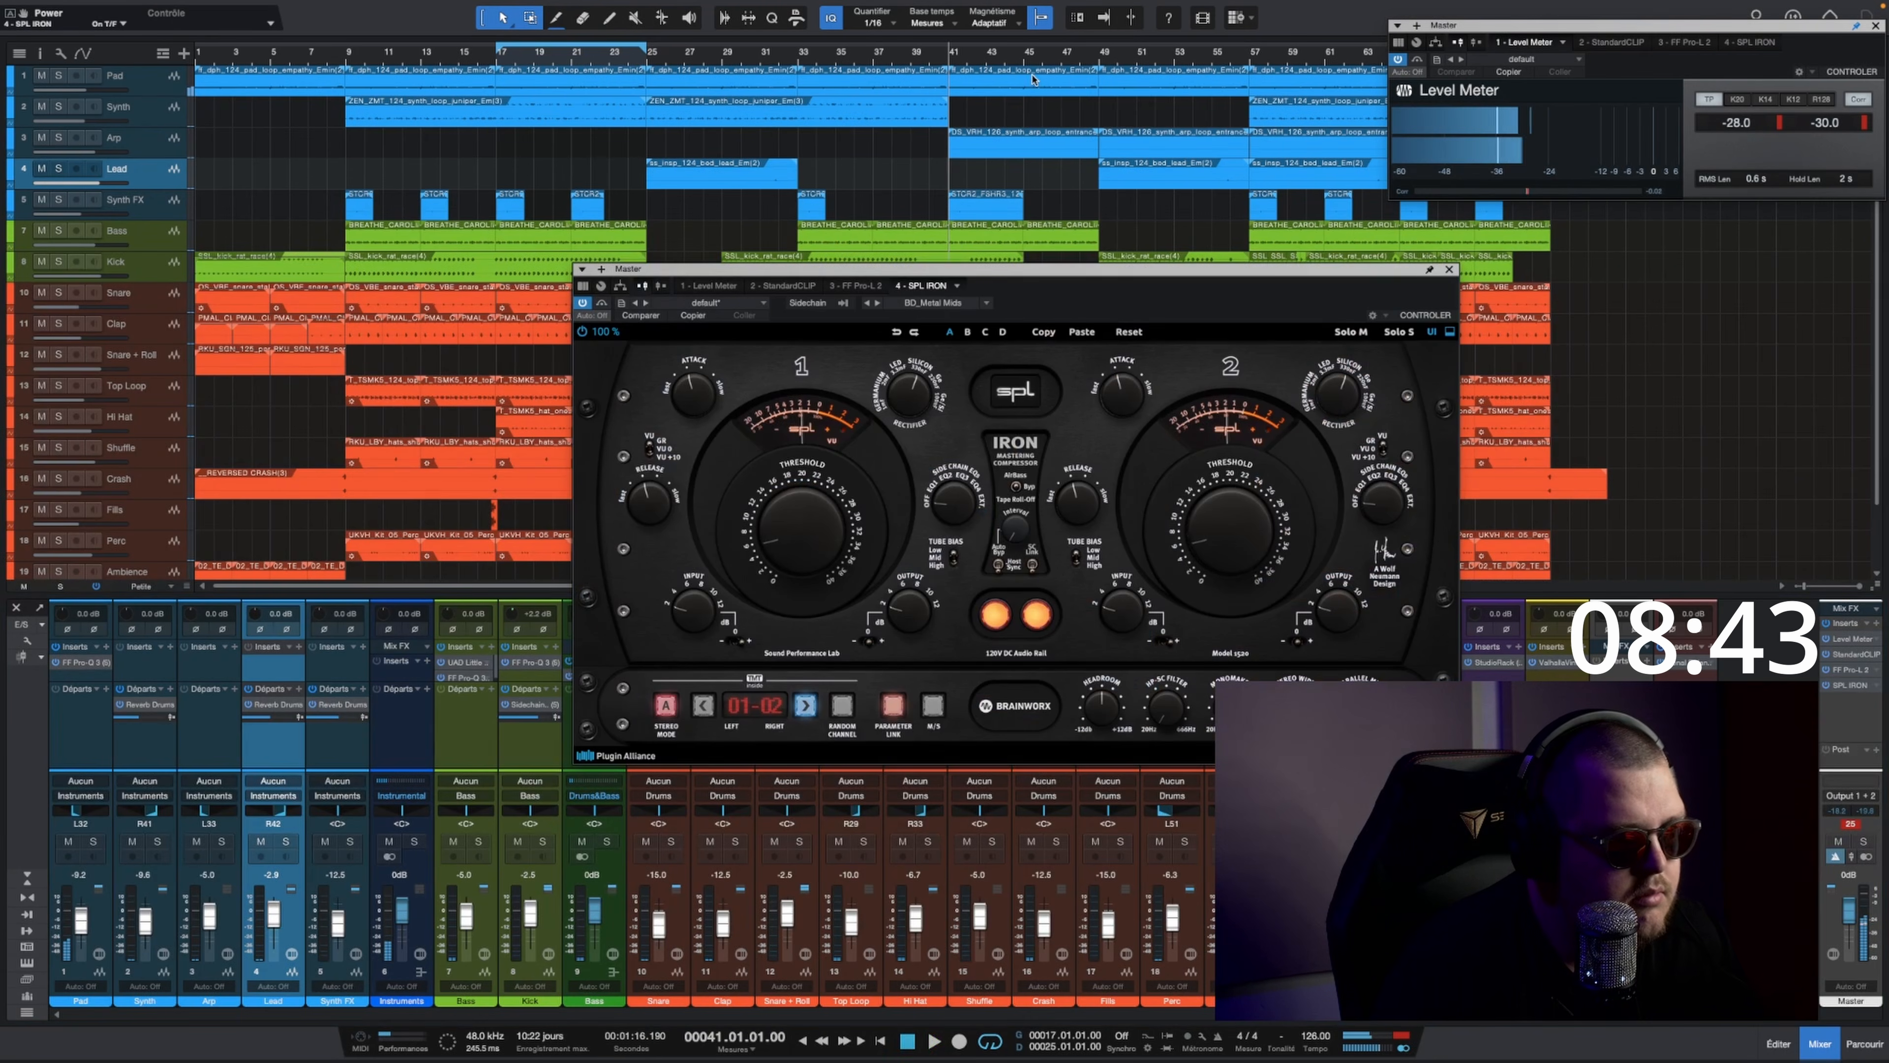
pyautogui.press('space')
# Step: Load the MASTERING preset in SPL IRON, adjust its threshold slightly, and close the plug-in
pyautogui.click(679, 305)
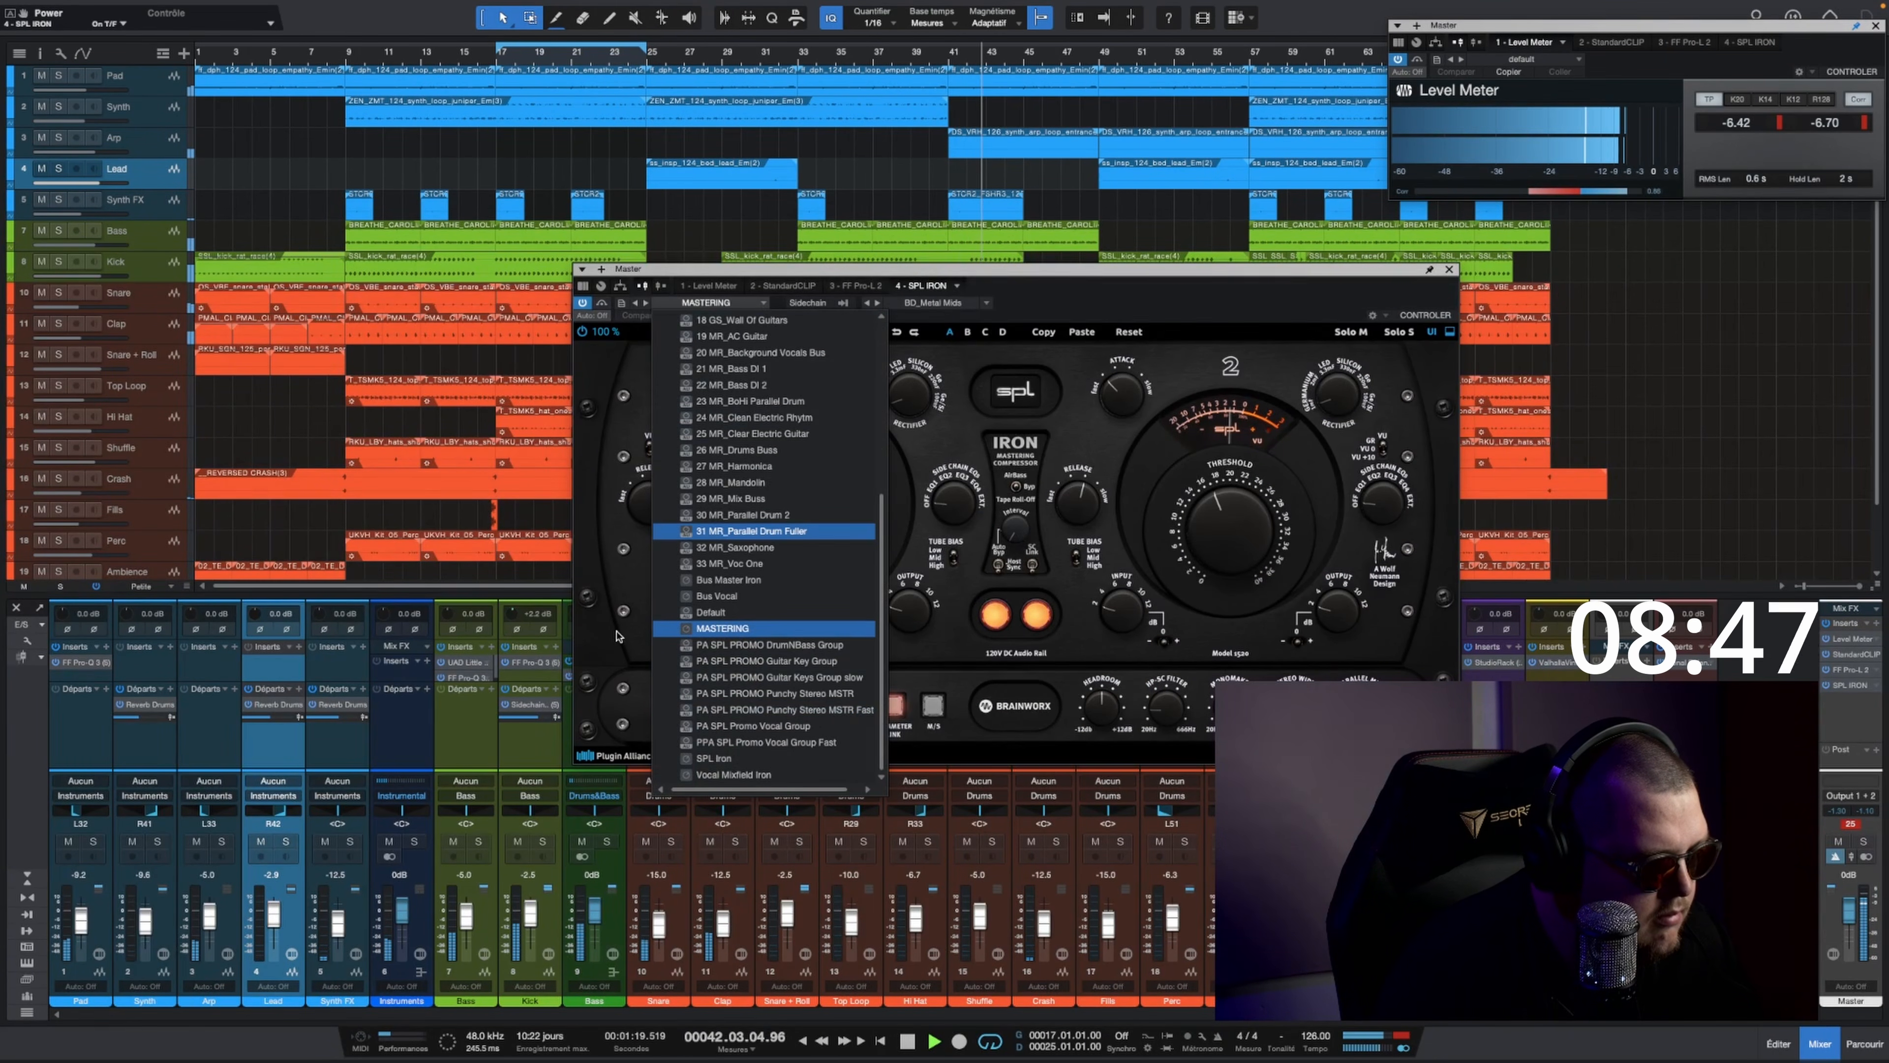
pyautogui.click(720, 629)
pyautogui.moveTo(787, 539); pyautogui.dragTo(790, 532)
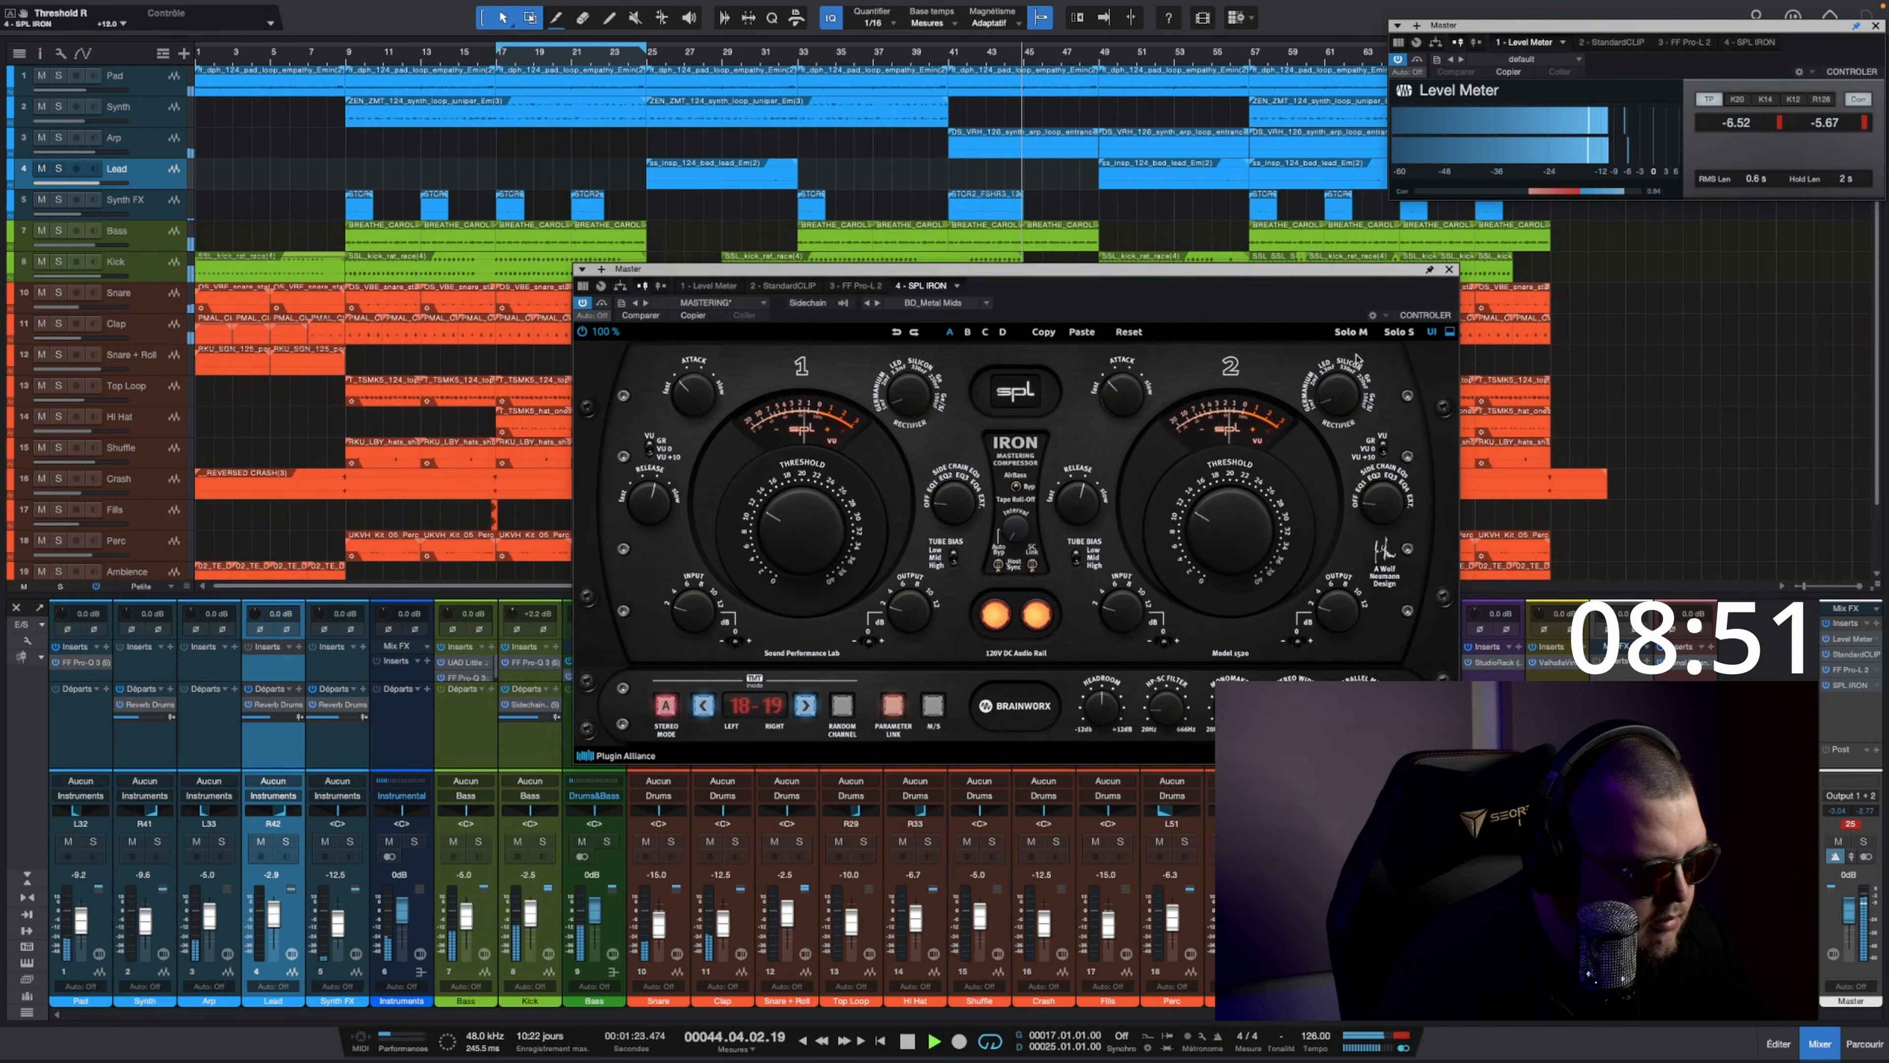
pyautogui.click(1449, 270)
# Step: Raise the gain of FF Pro-L 2 on the Master channel to about +6.1 dB
pyautogui.doubleClick(1851, 670)
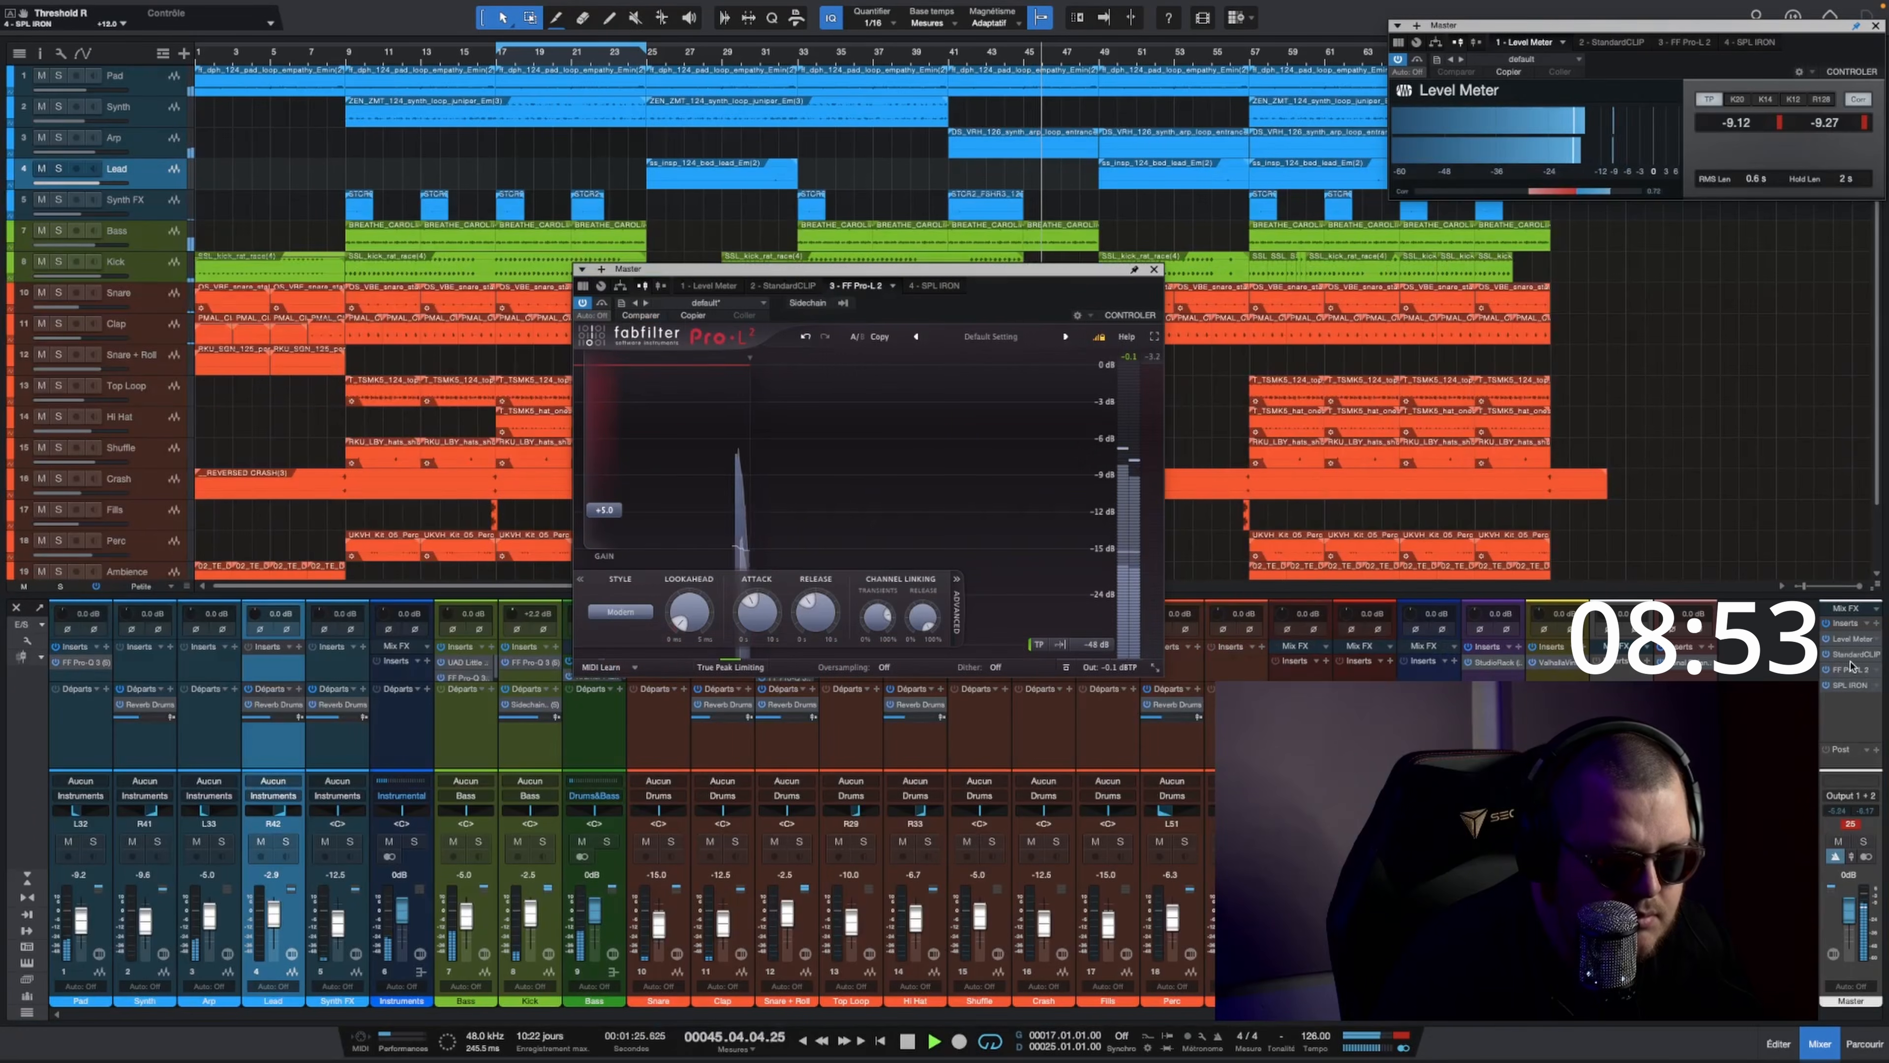
pyautogui.moveTo(617, 511); pyautogui.dragTo(617, 503)
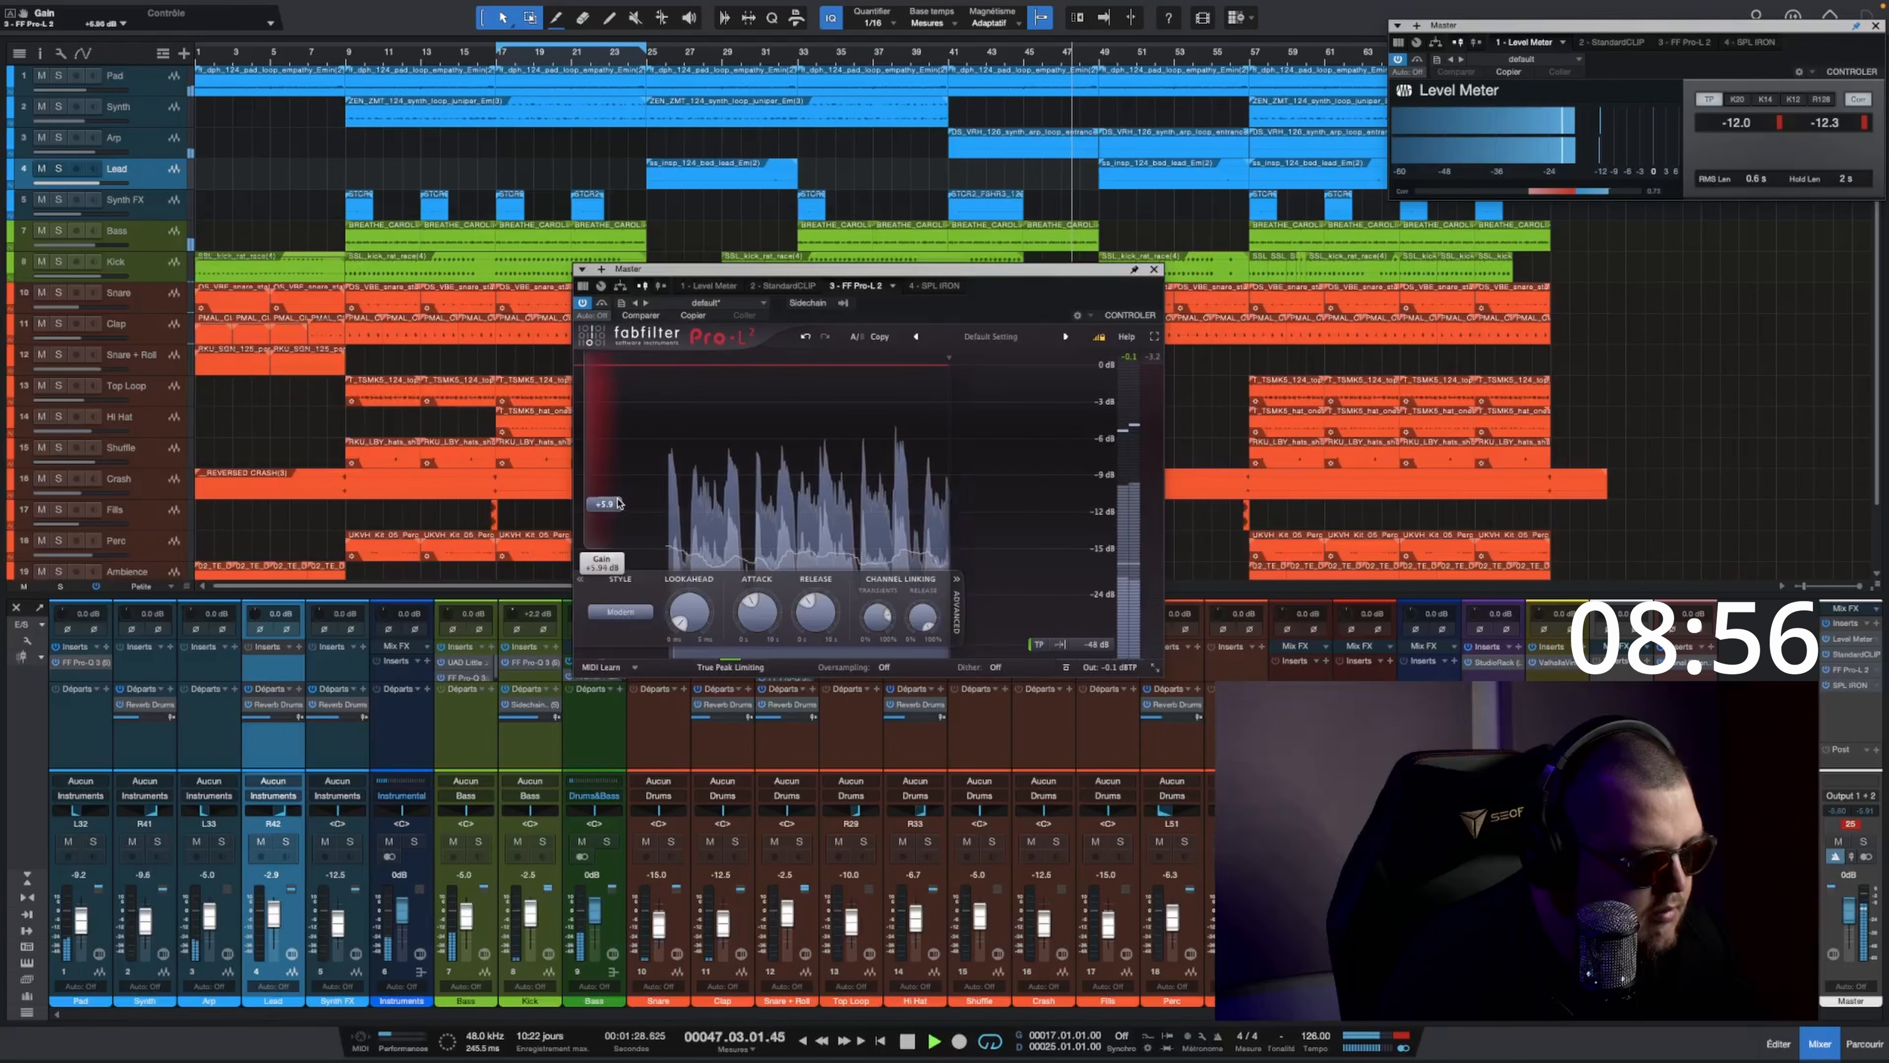
# Step: Using Tonal Balance Control as reference, lower the Kick fader to about -6.0 dB and the Bass fader to about -7.5 dB
pyautogui.doubleClick(1700, 666)
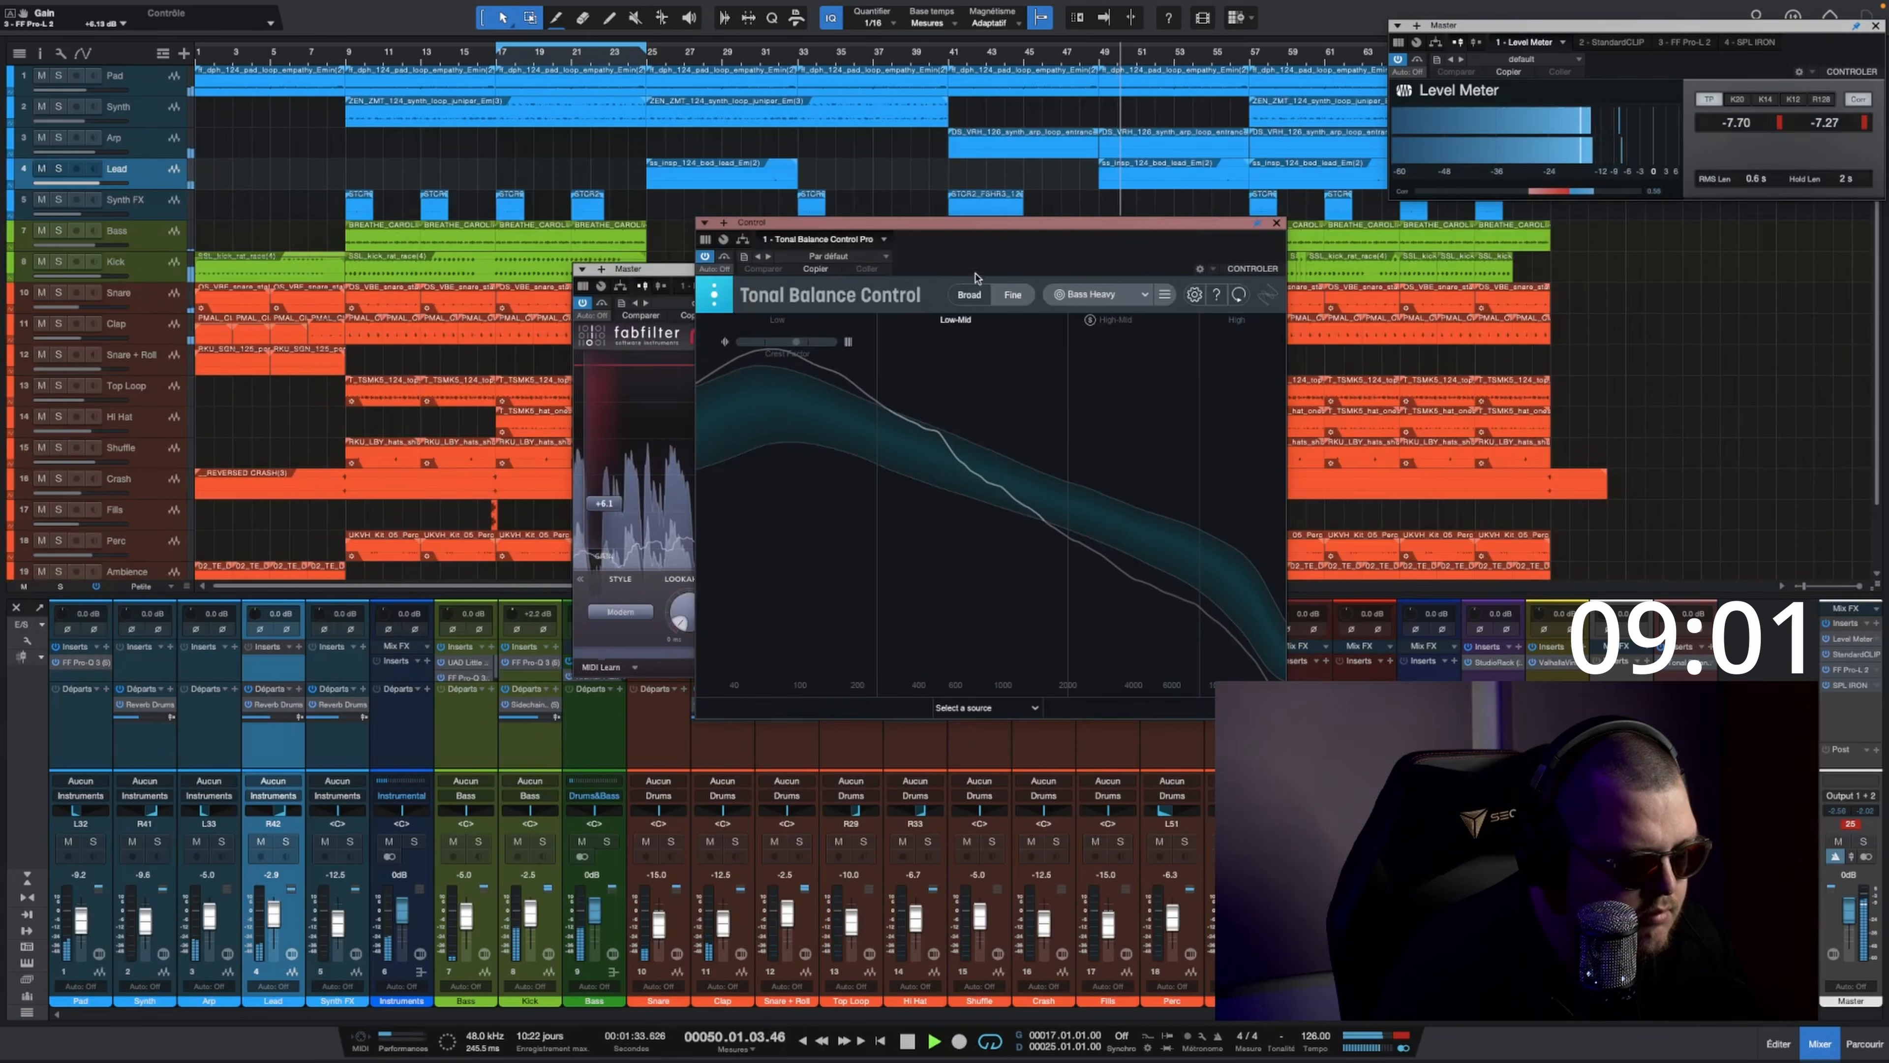
pyautogui.click(498, 54)
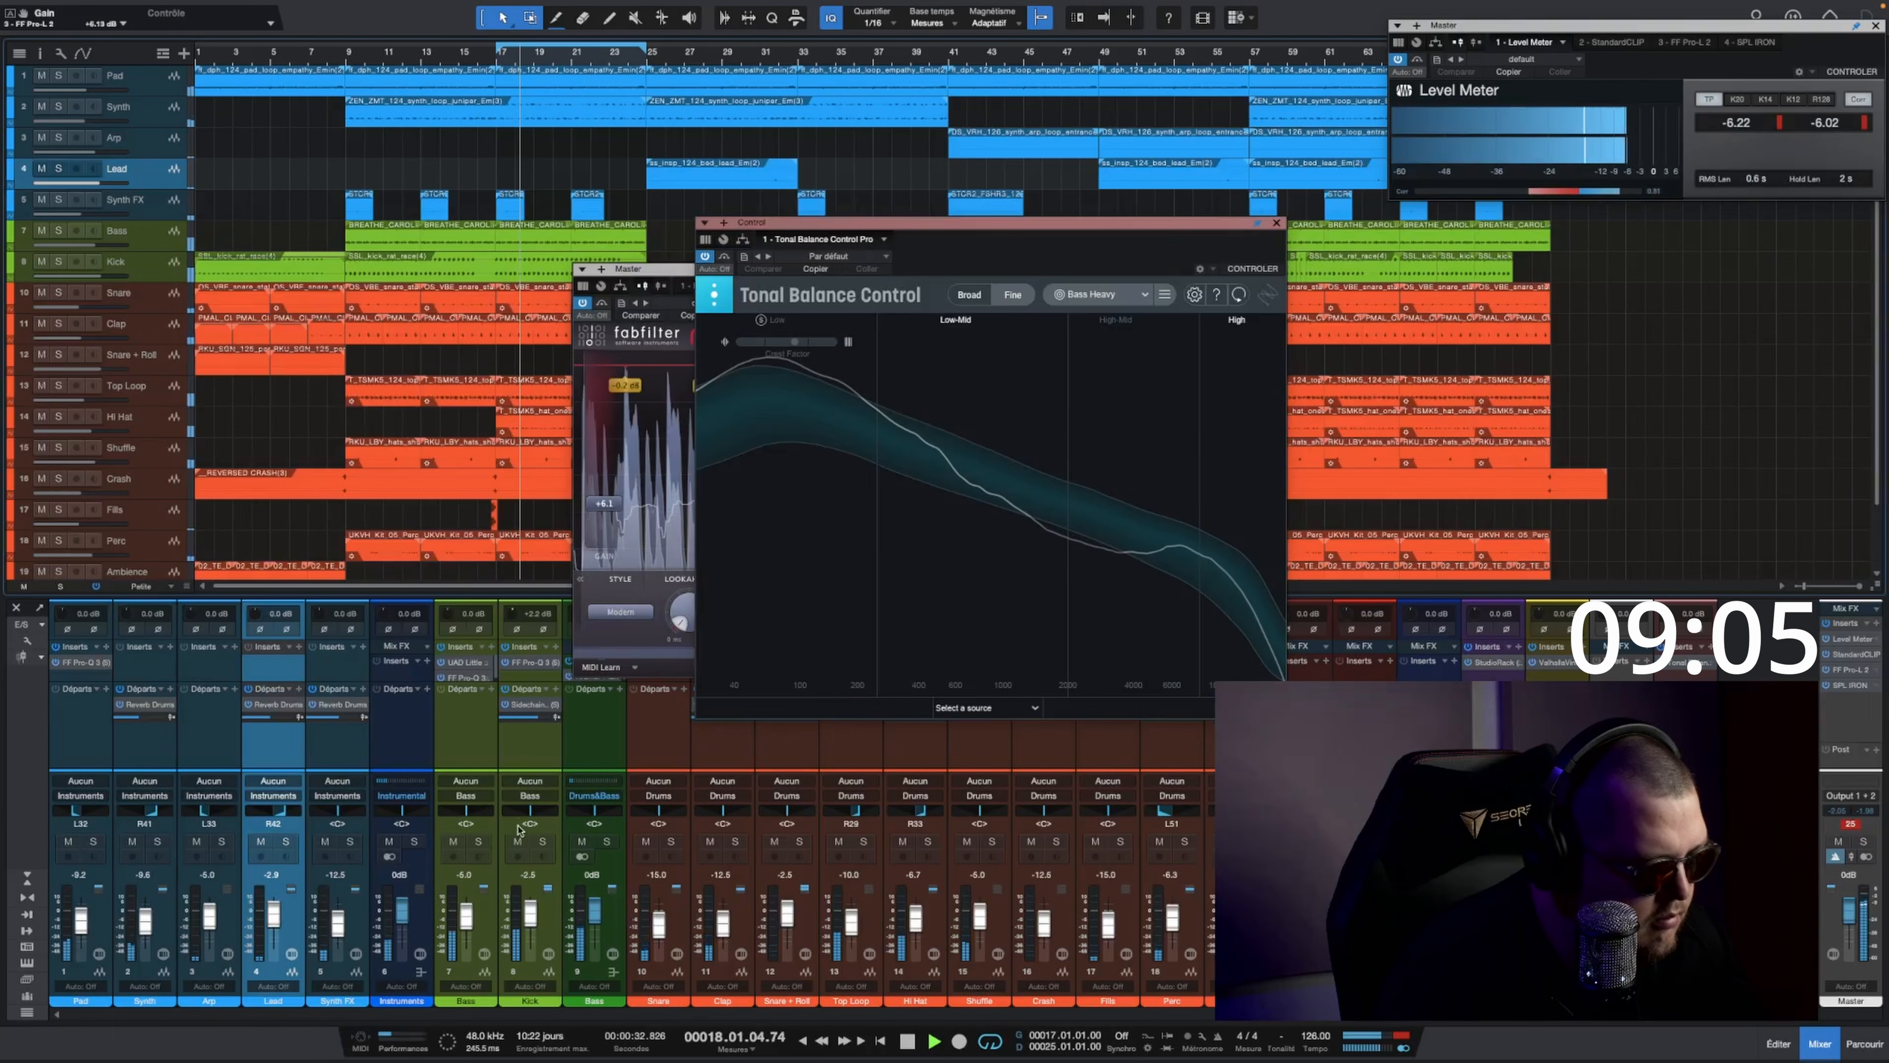
pyautogui.moveTo(524, 907); pyautogui.dragTo(530, 922)
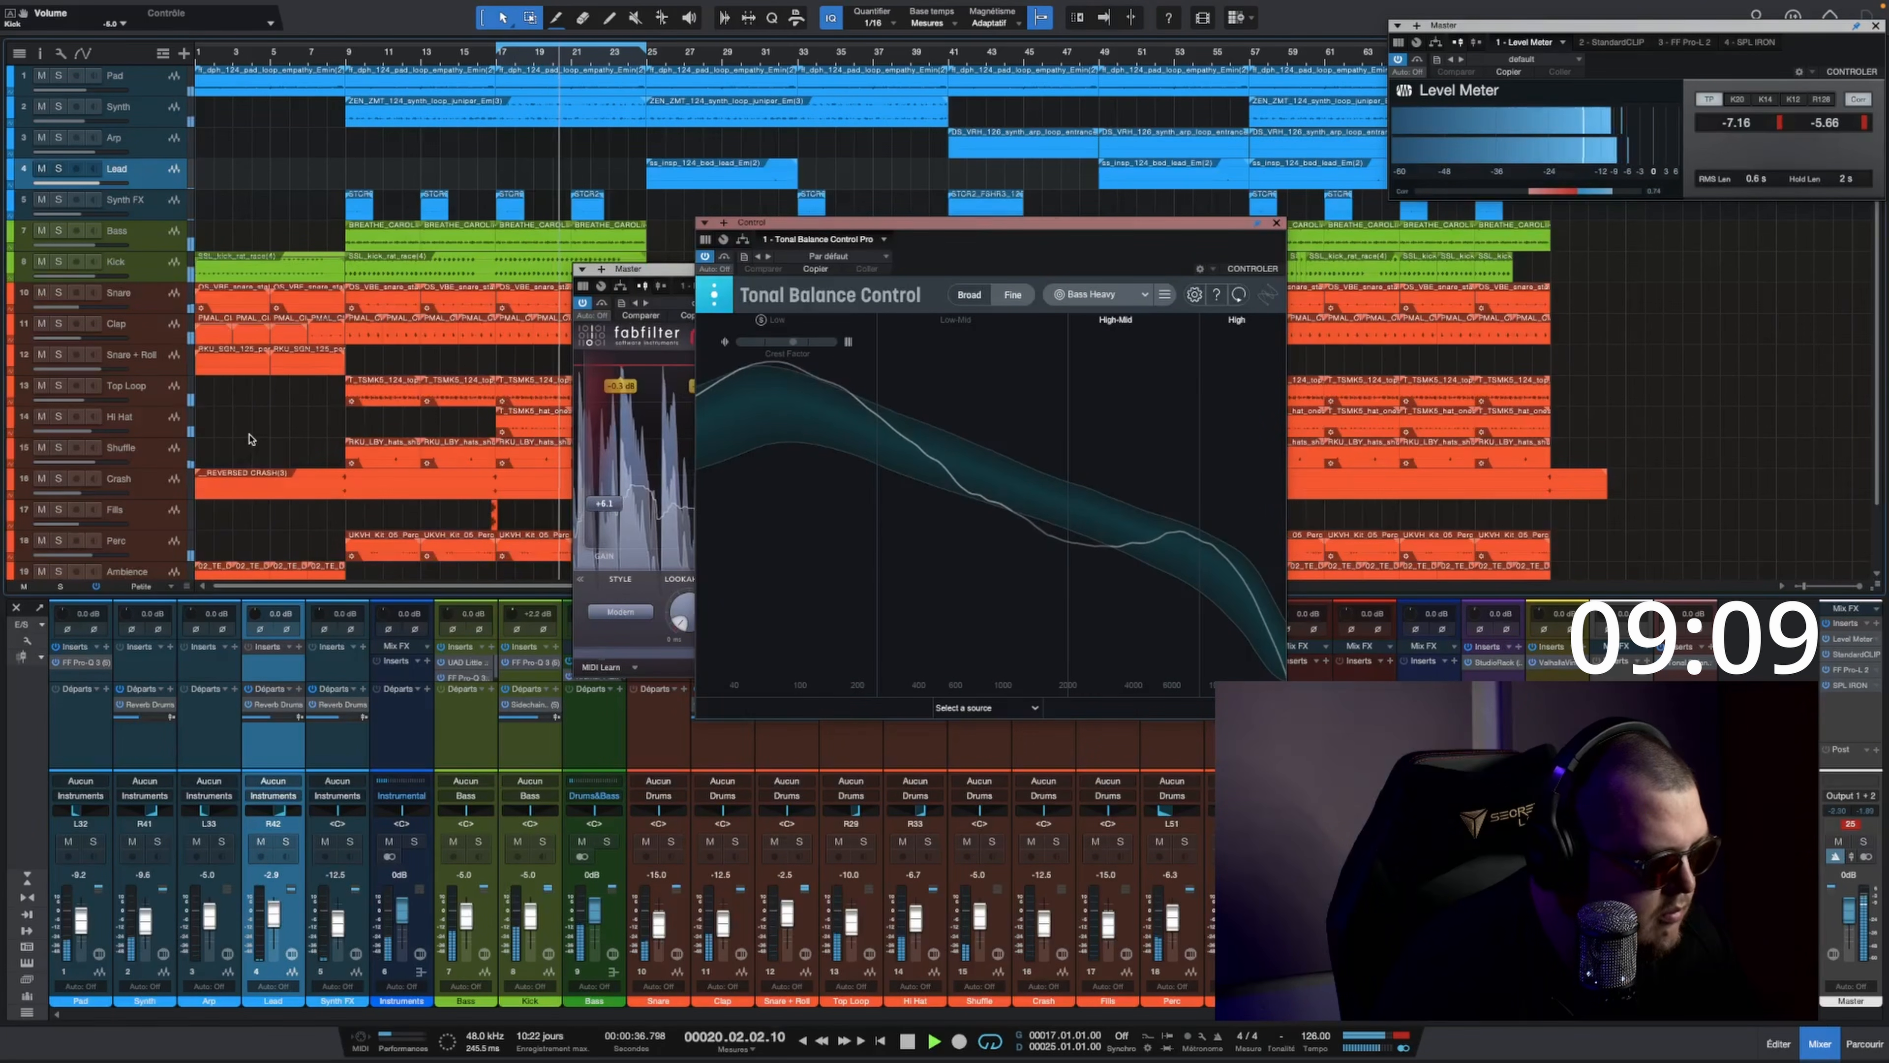
pyautogui.moveTo(464, 913); pyautogui.dragTo(463, 921)
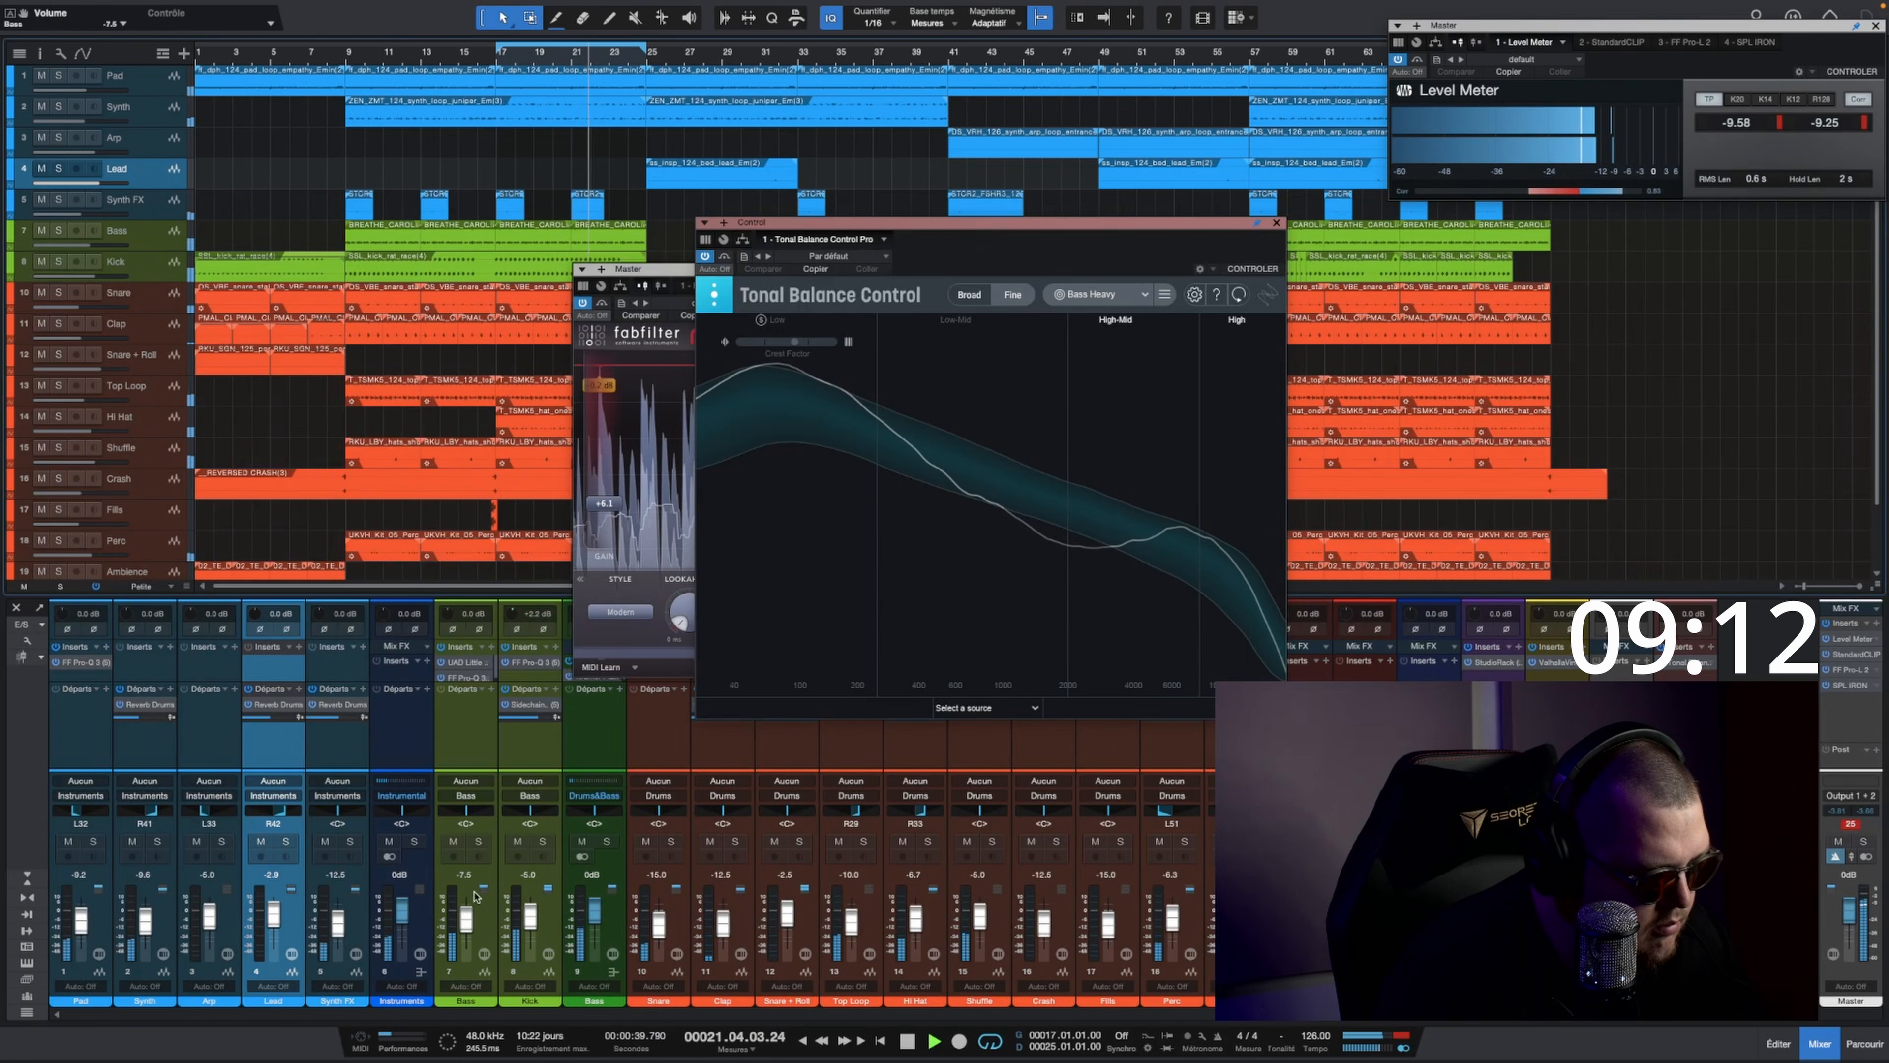
pyautogui.click(1275, 223)
pyautogui.click(1155, 270)
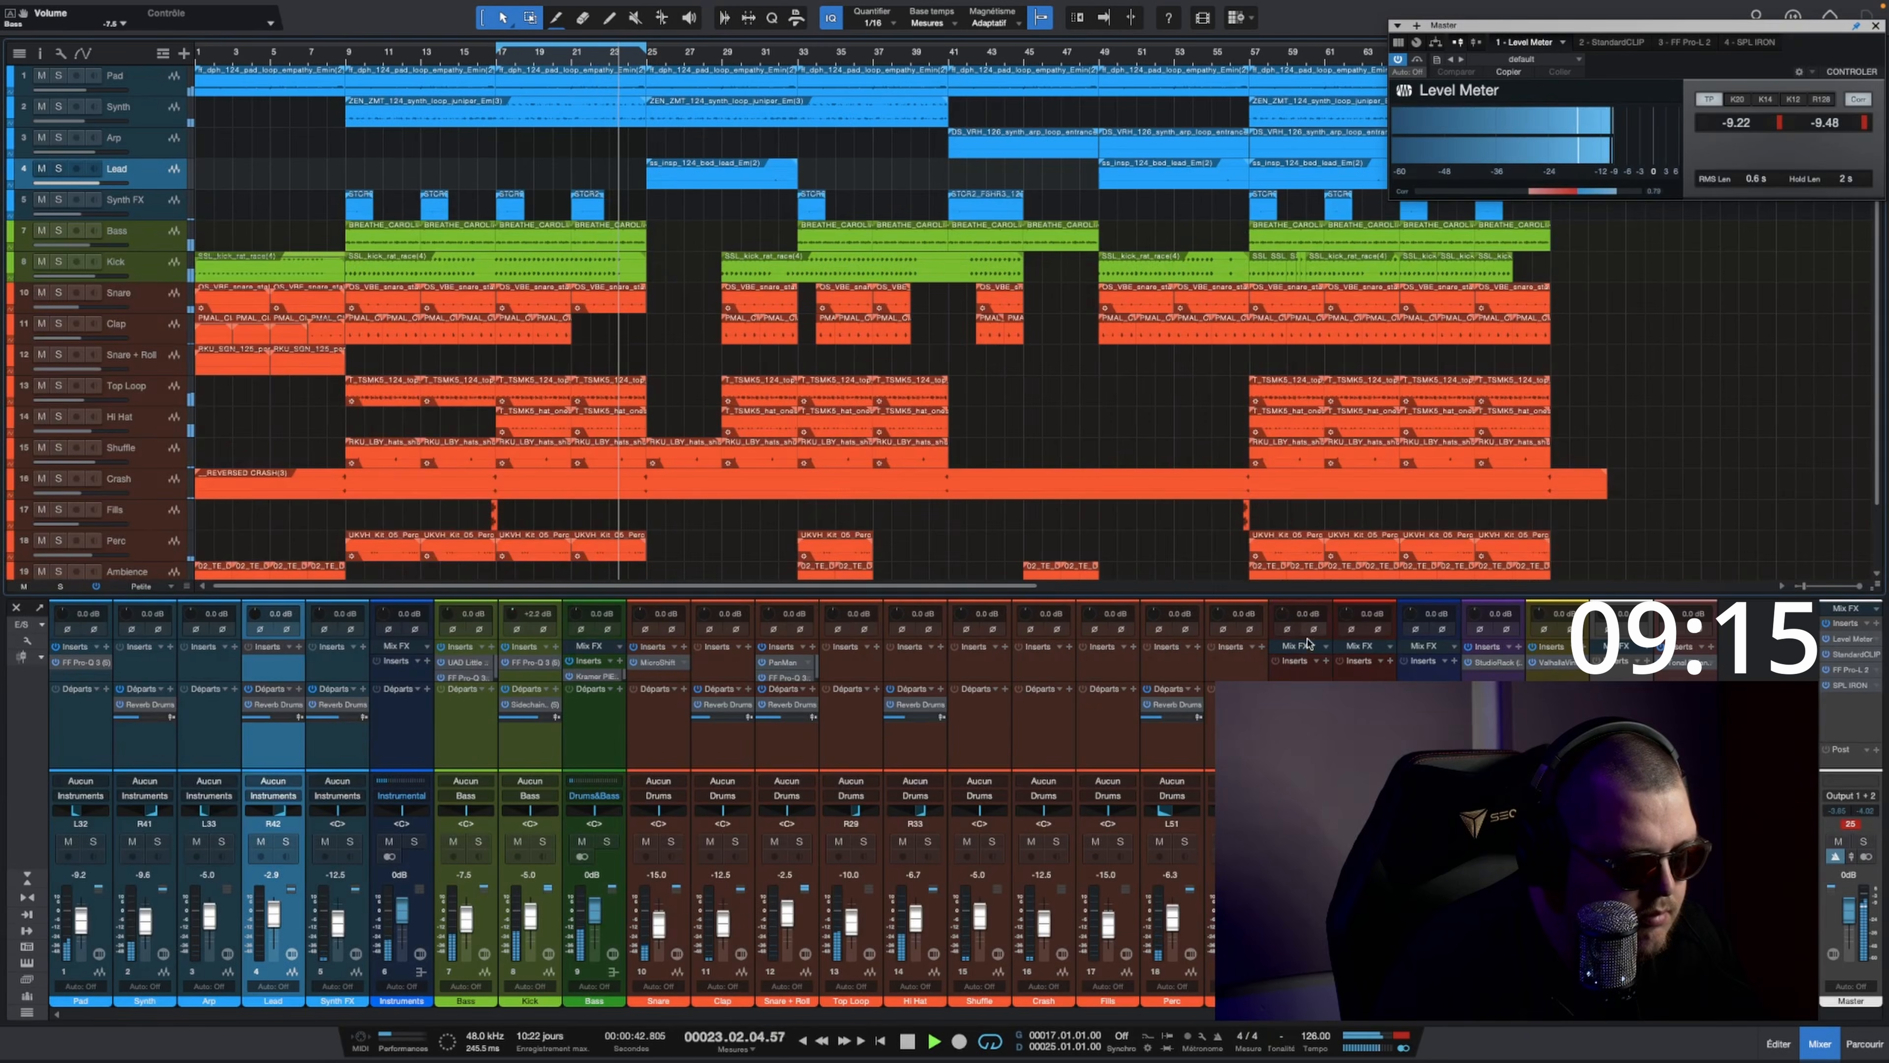
pyautogui.click(1307, 674)
pyautogui.click(1327, 660)
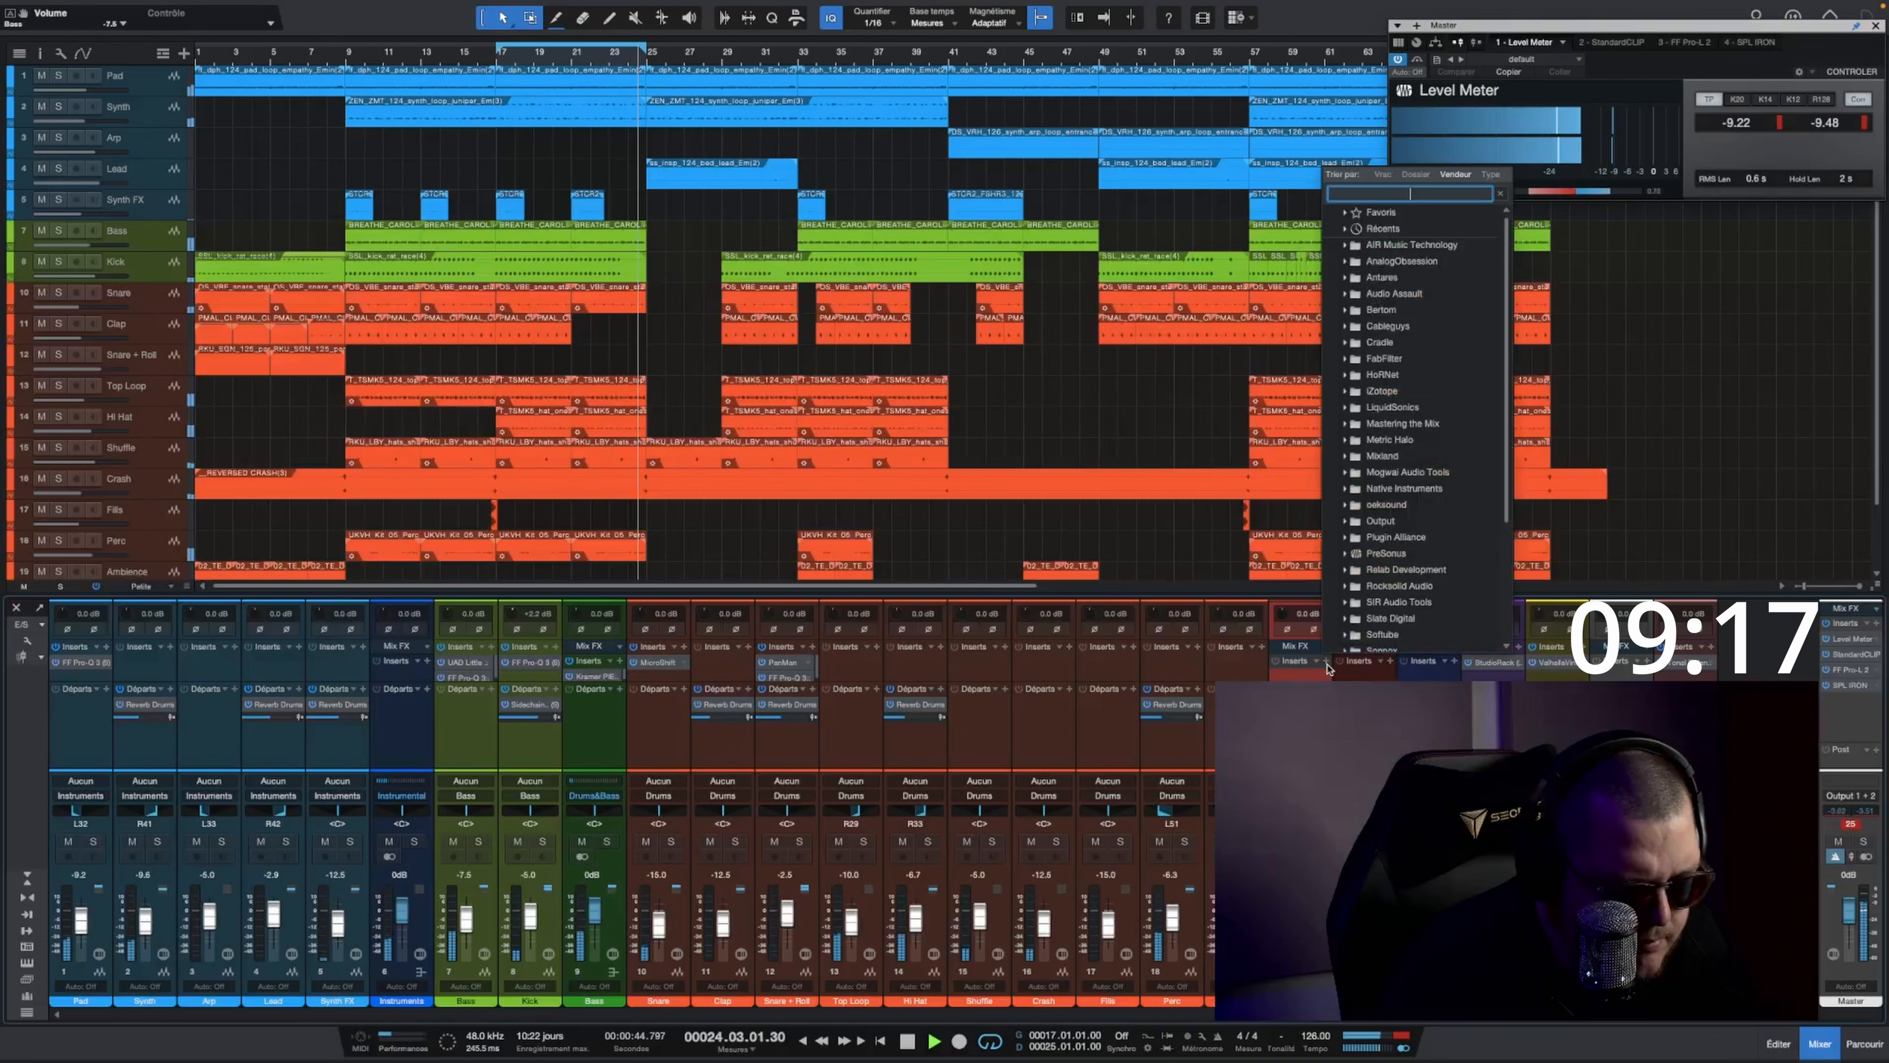
pyautogui.write('api')
pyautogui.press('Return')
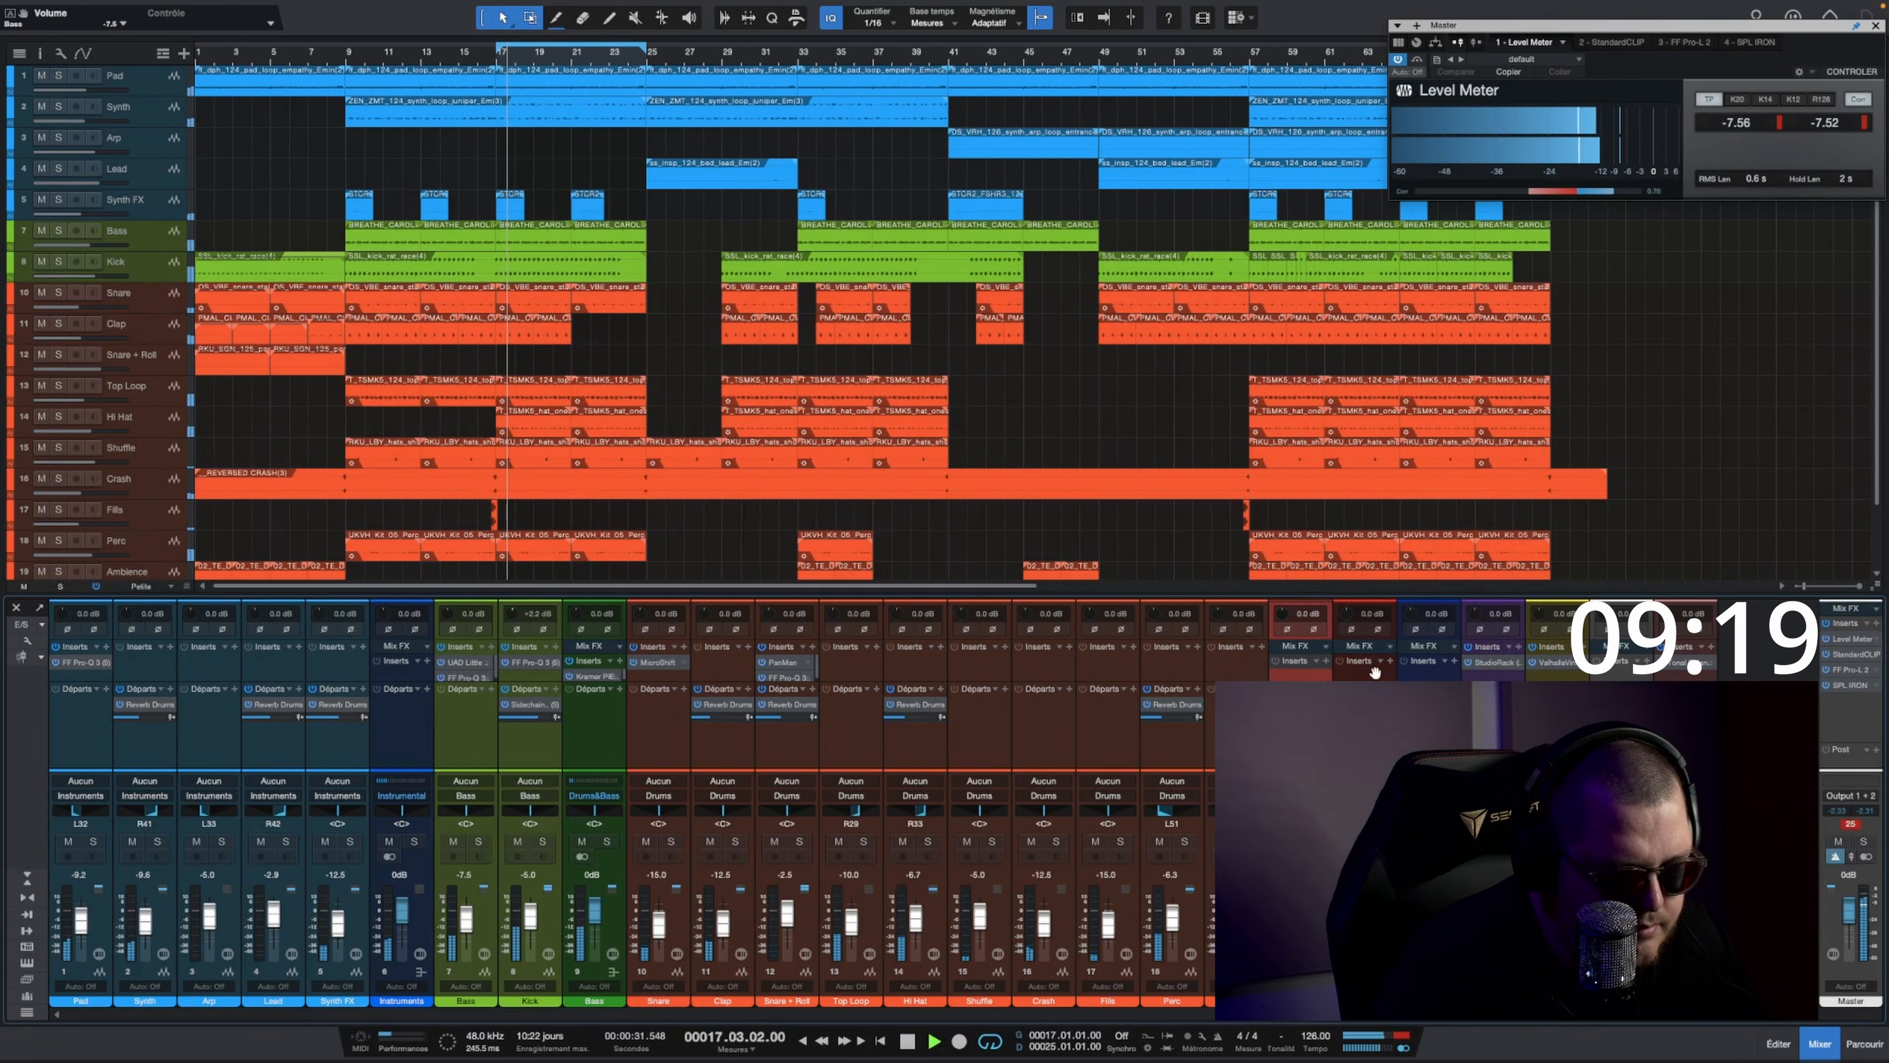
# Step: Insert Black Box Analog Design HG-2MS on the Drums&Bass bus with its mix at about 51 %, and close it
pyautogui.click(1388, 663)
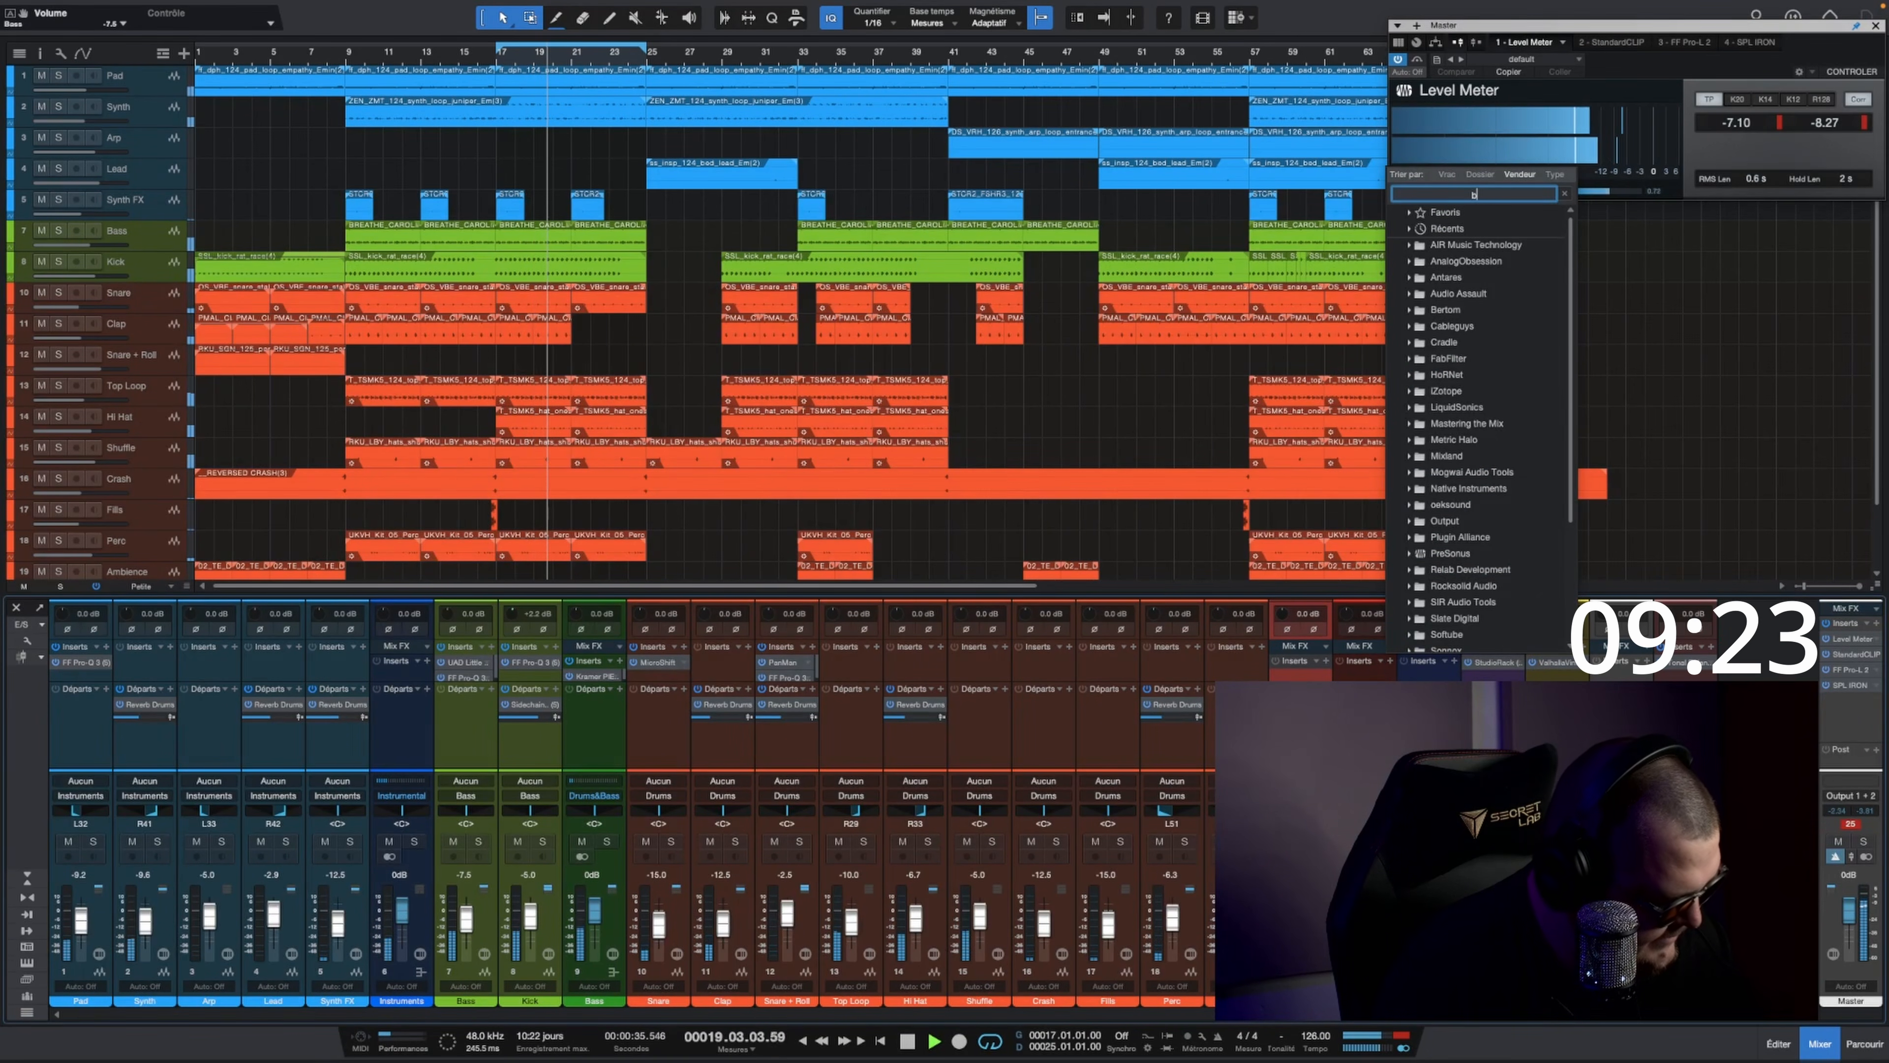
pyautogui.write('black')
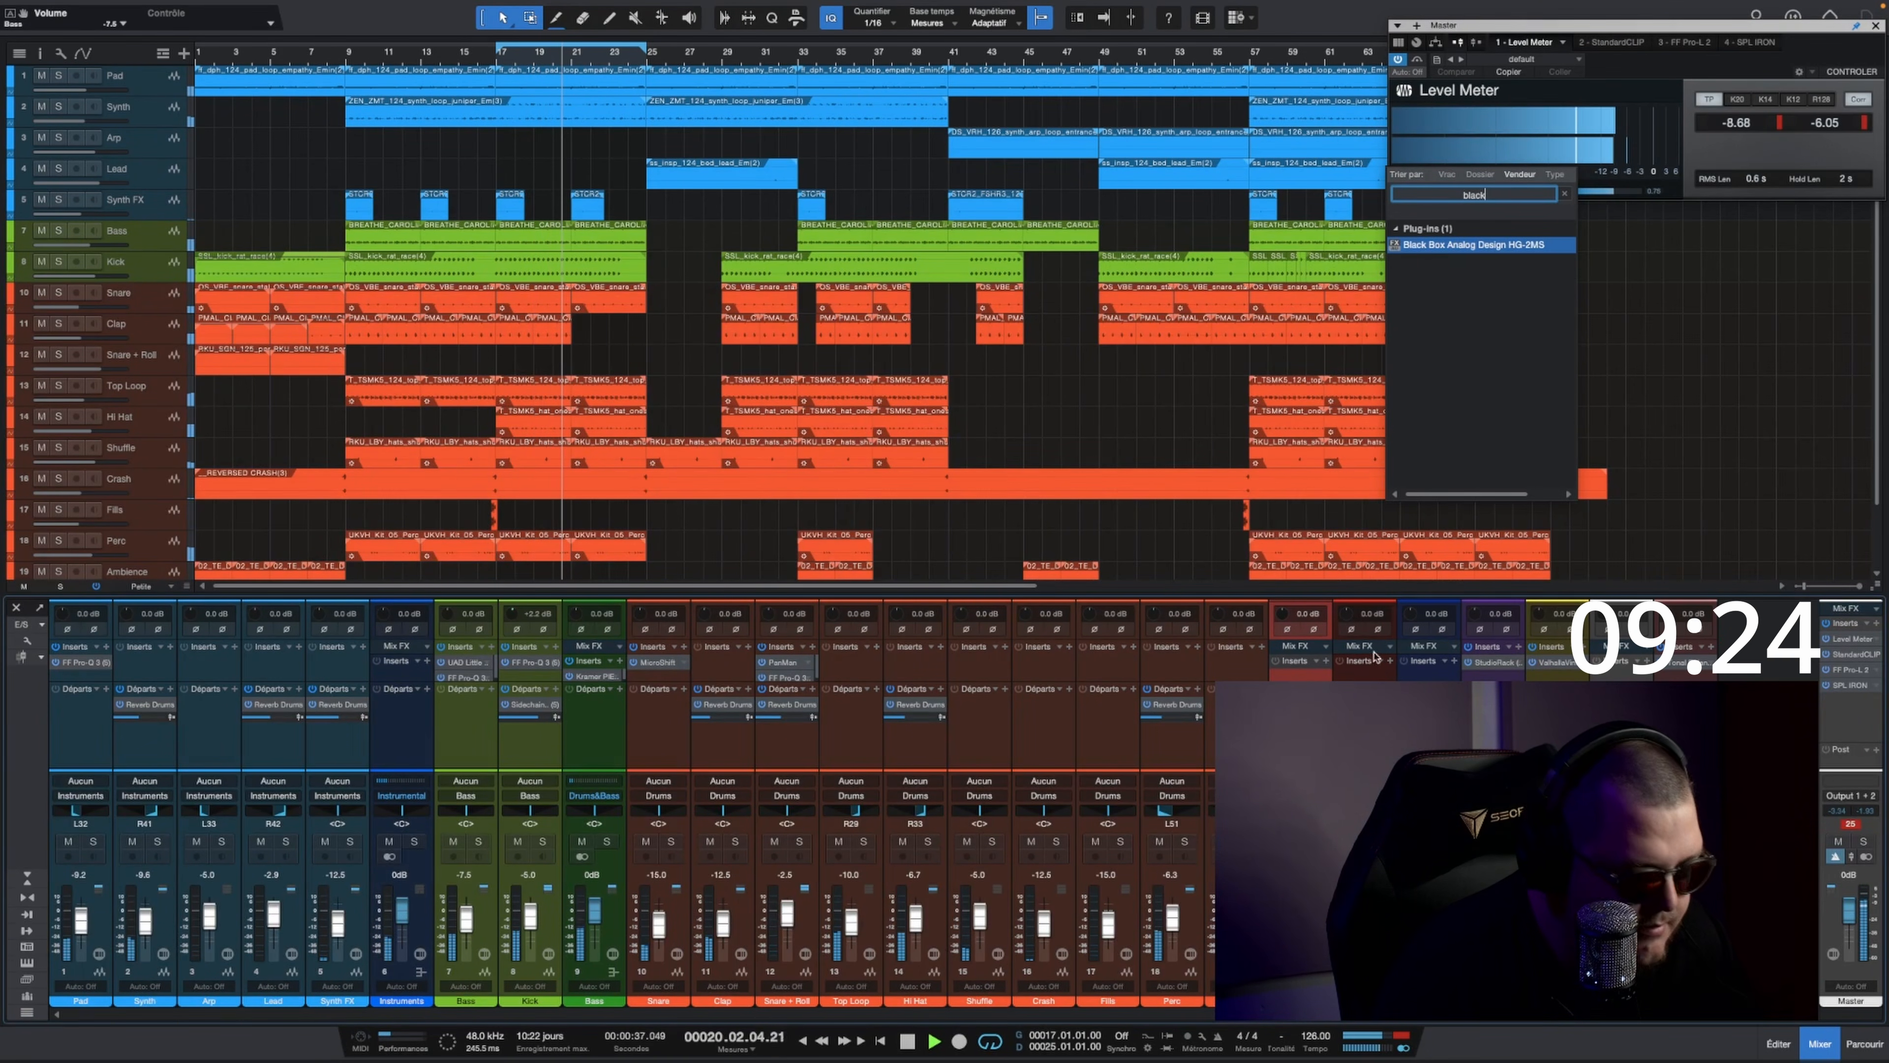
pyautogui.click(1429, 247)
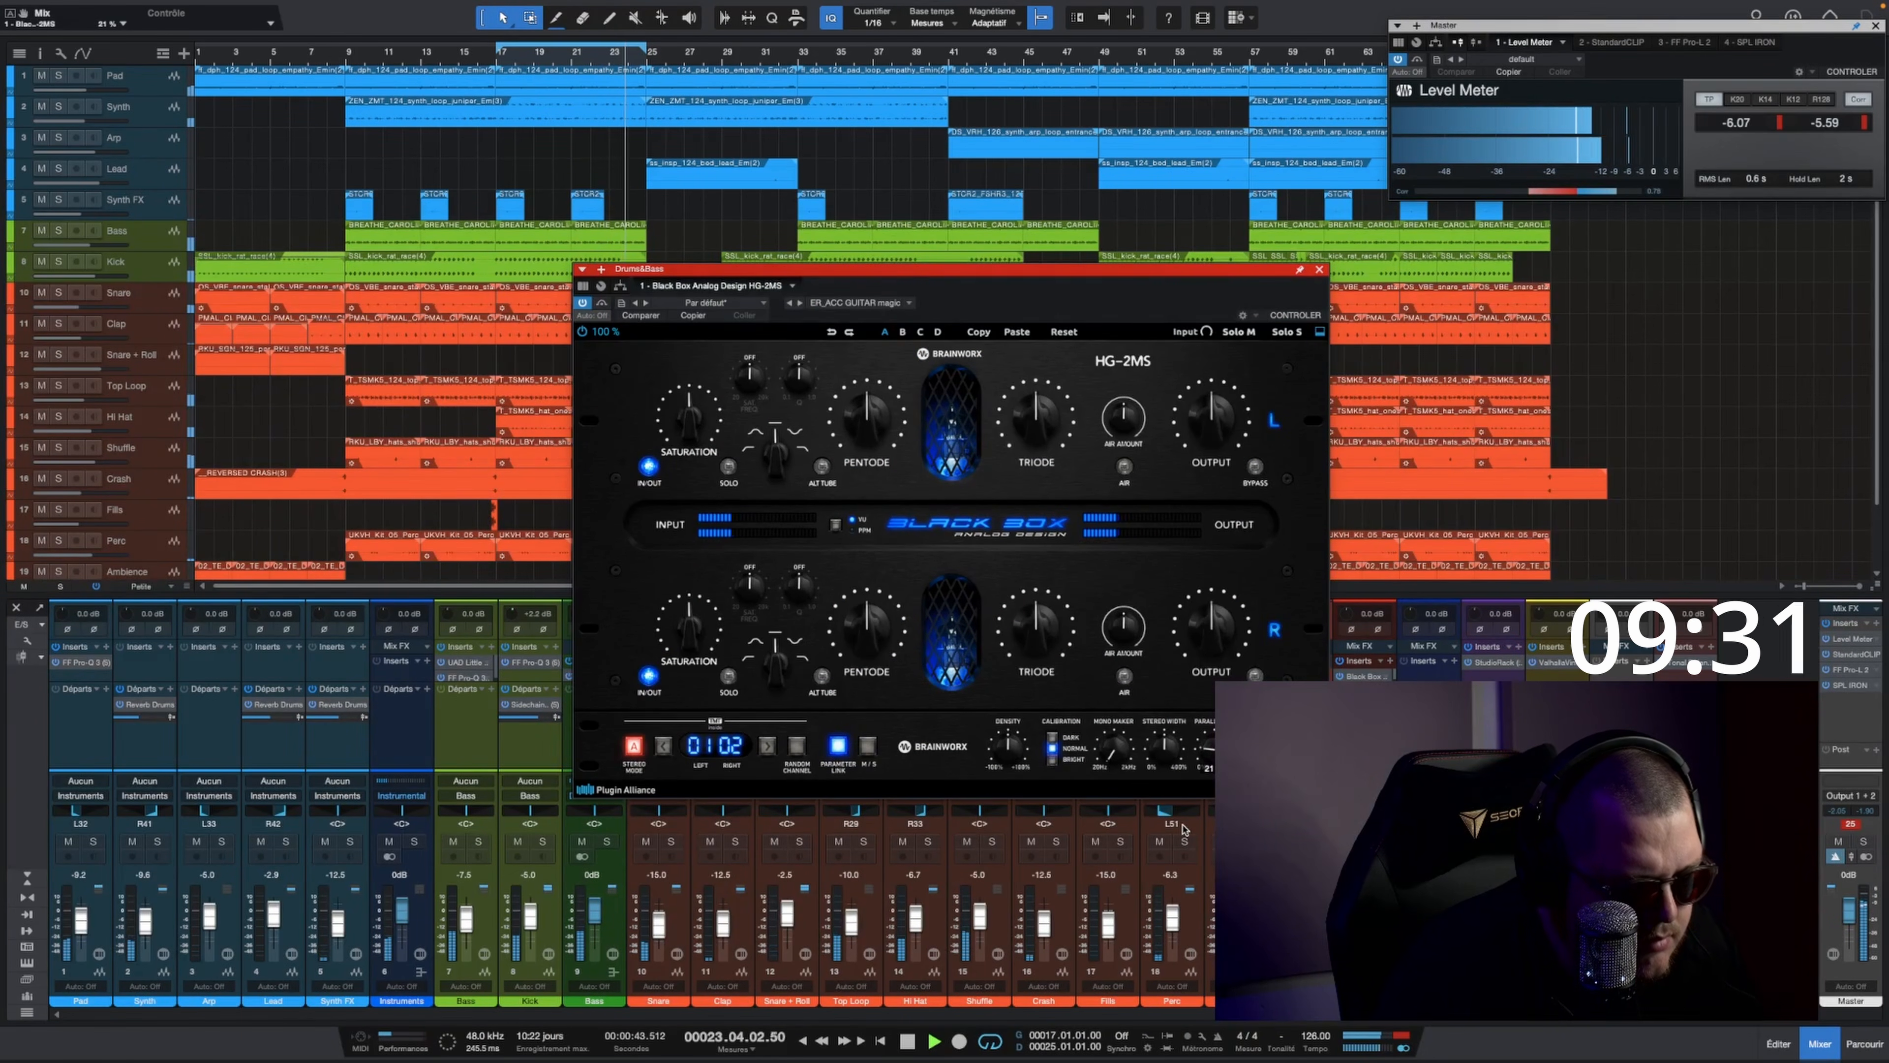
pyautogui.click(1319, 270)
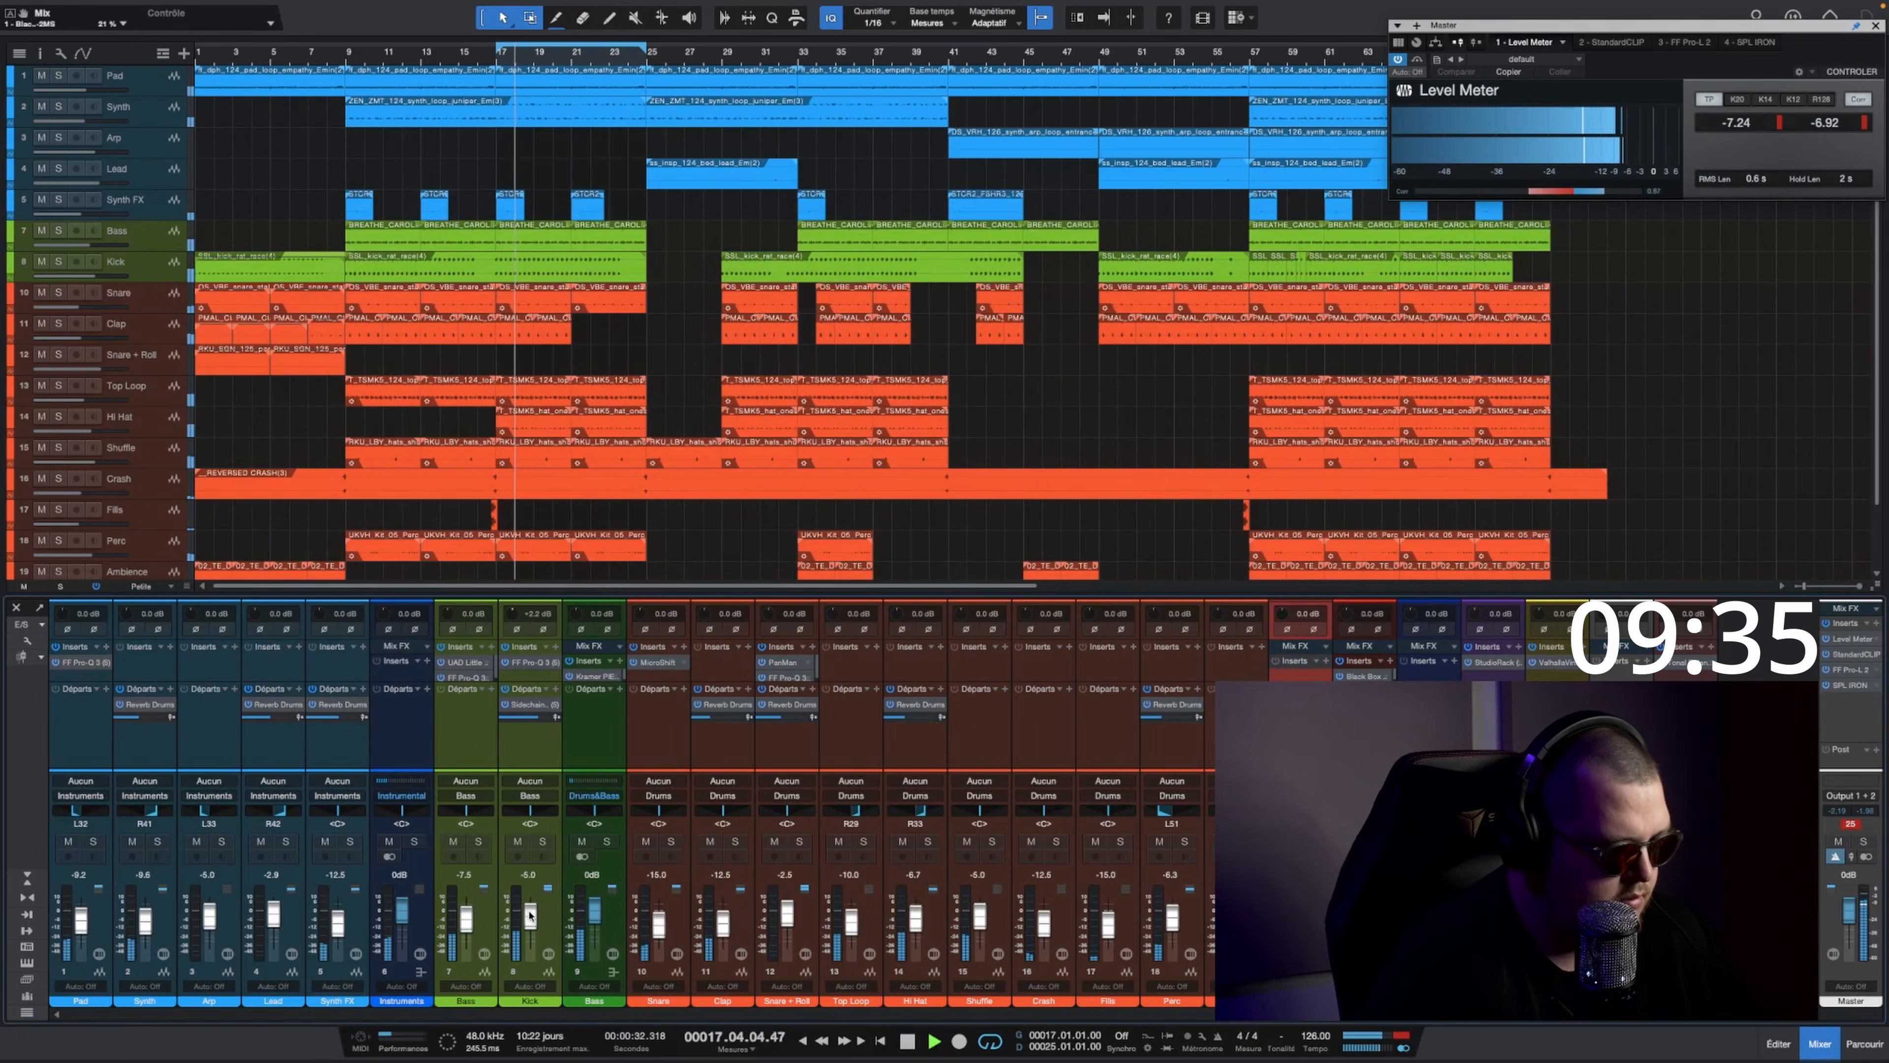
# Step: Lower the Kick fader to about -7.6 dB and bring the Hi Hat fader down slightly
pyautogui.moveTo(531, 917); pyautogui.dragTo(529, 922)
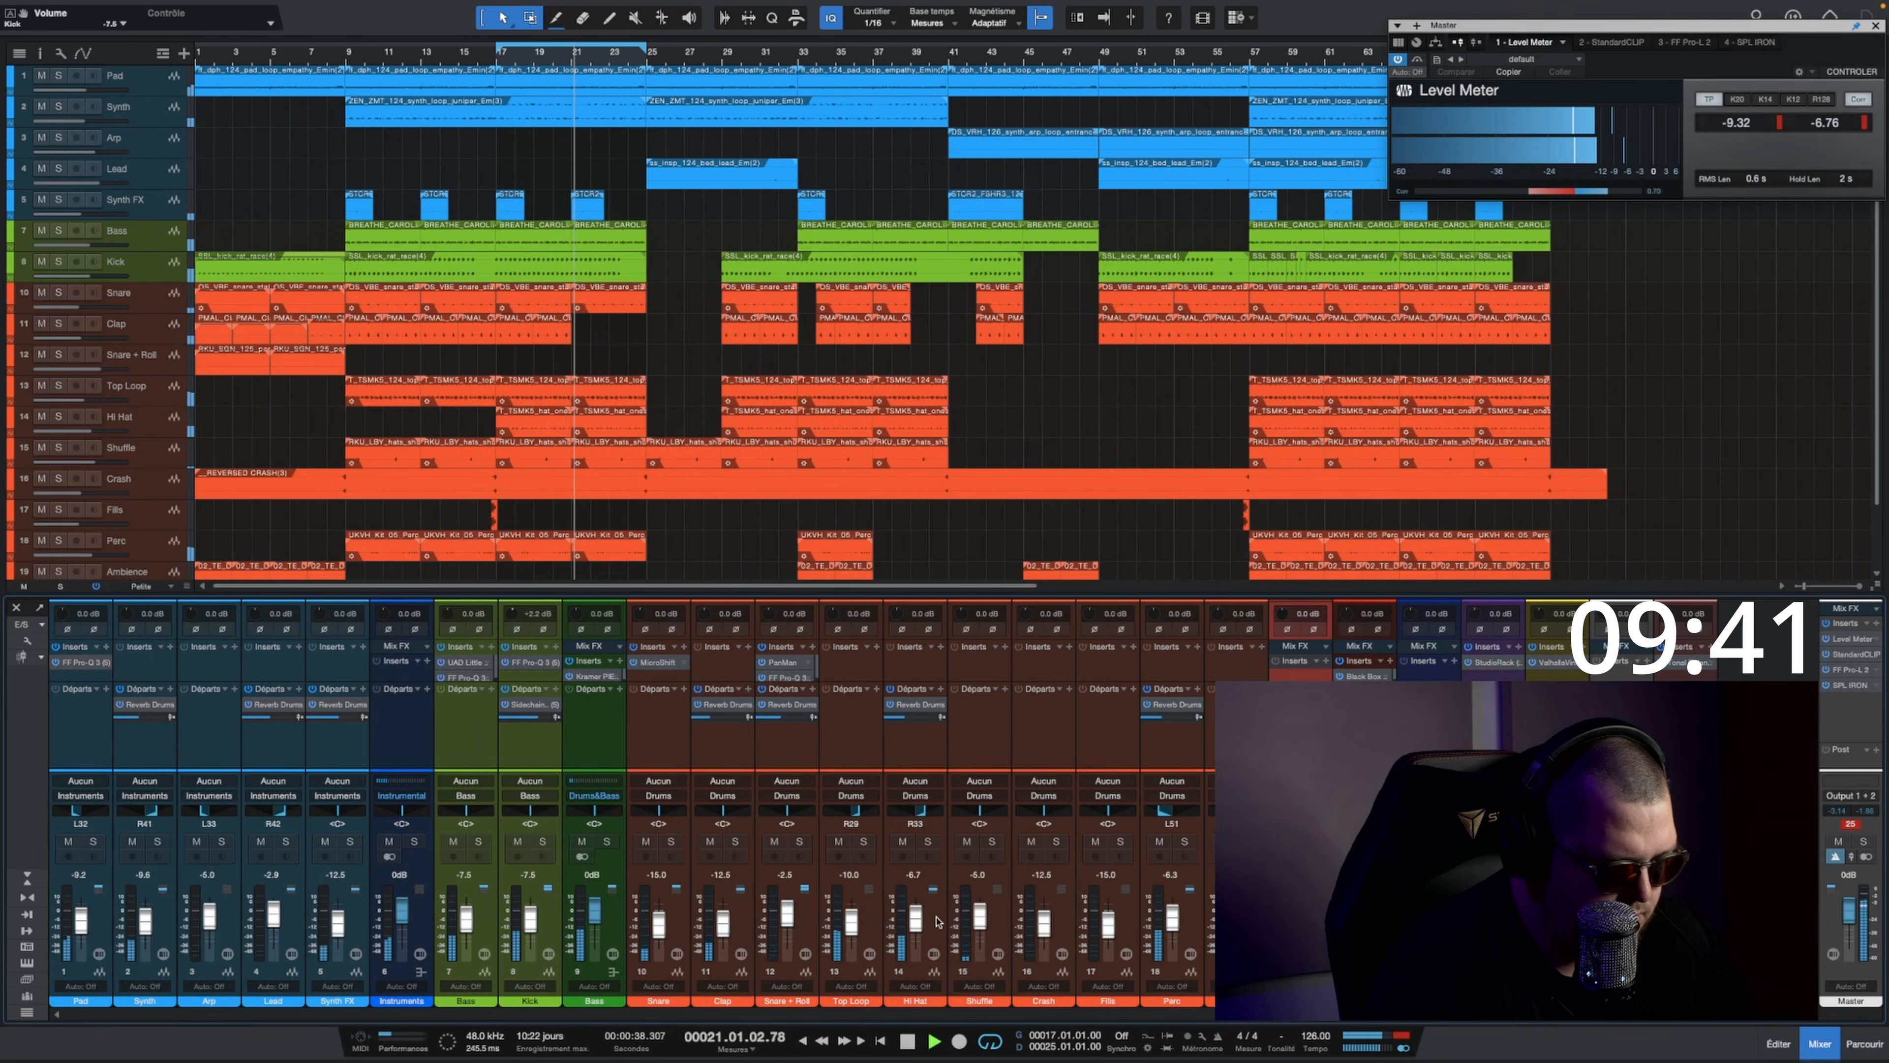
pyautogui.moveTo(910, 920); pyautogui.dragTo(909, 923)
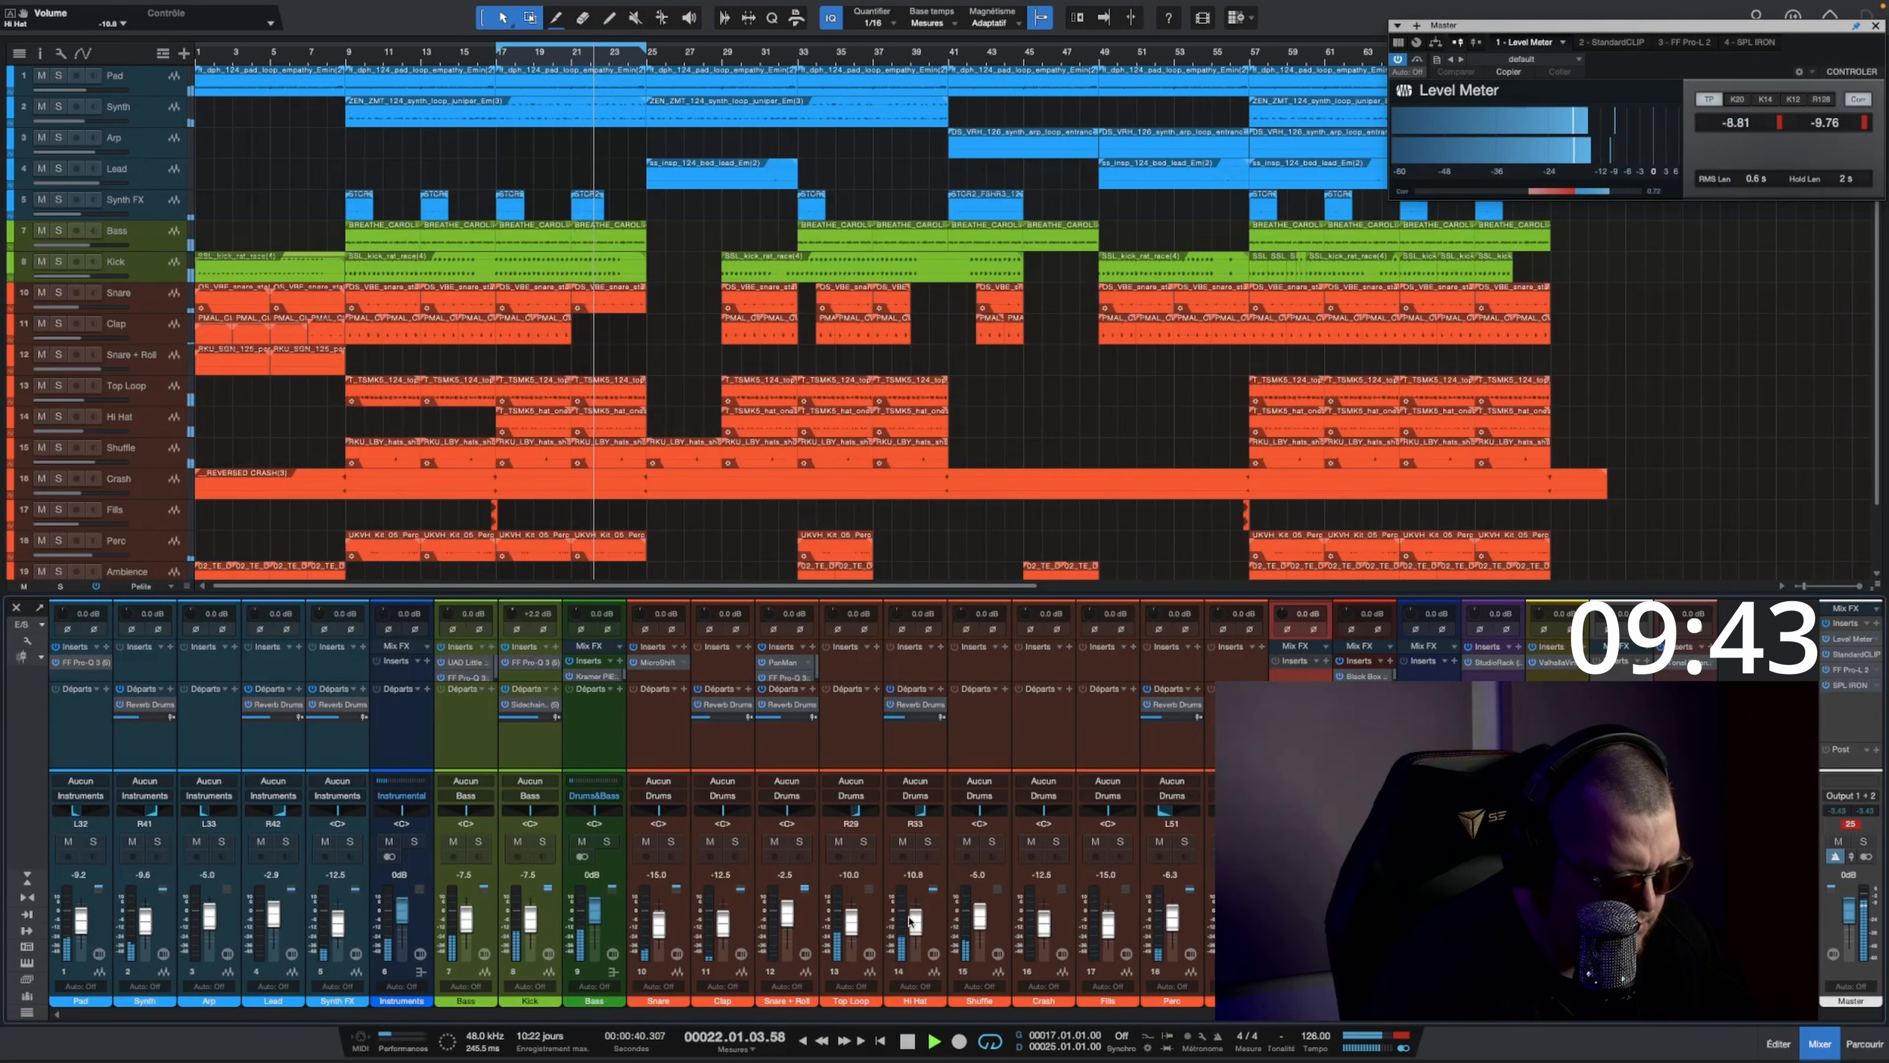
# Step: Set the clip level of StandardCLIP on the Master channel to 0.00 dB
pyautogui.doubleClick(1854, 654)
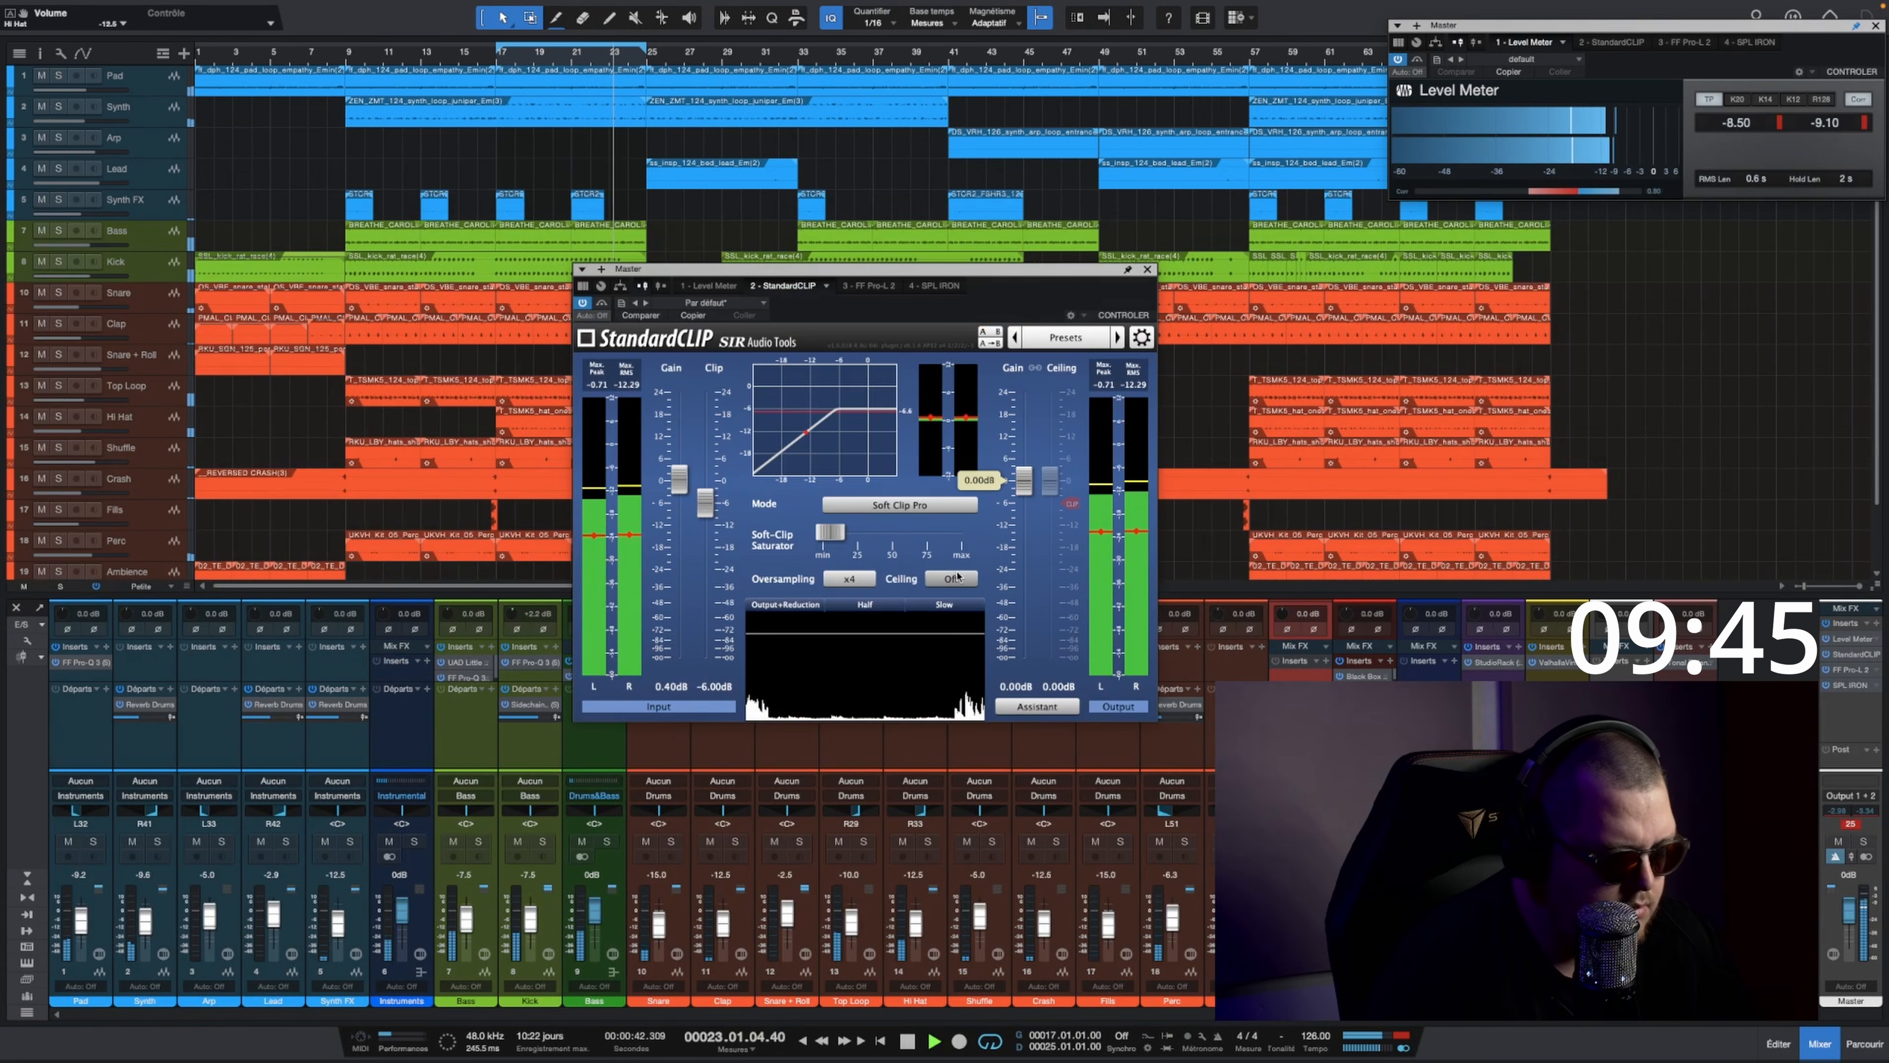
pyautogui.moveTo(705, 503); pyautogui.dragTo(705, 475)
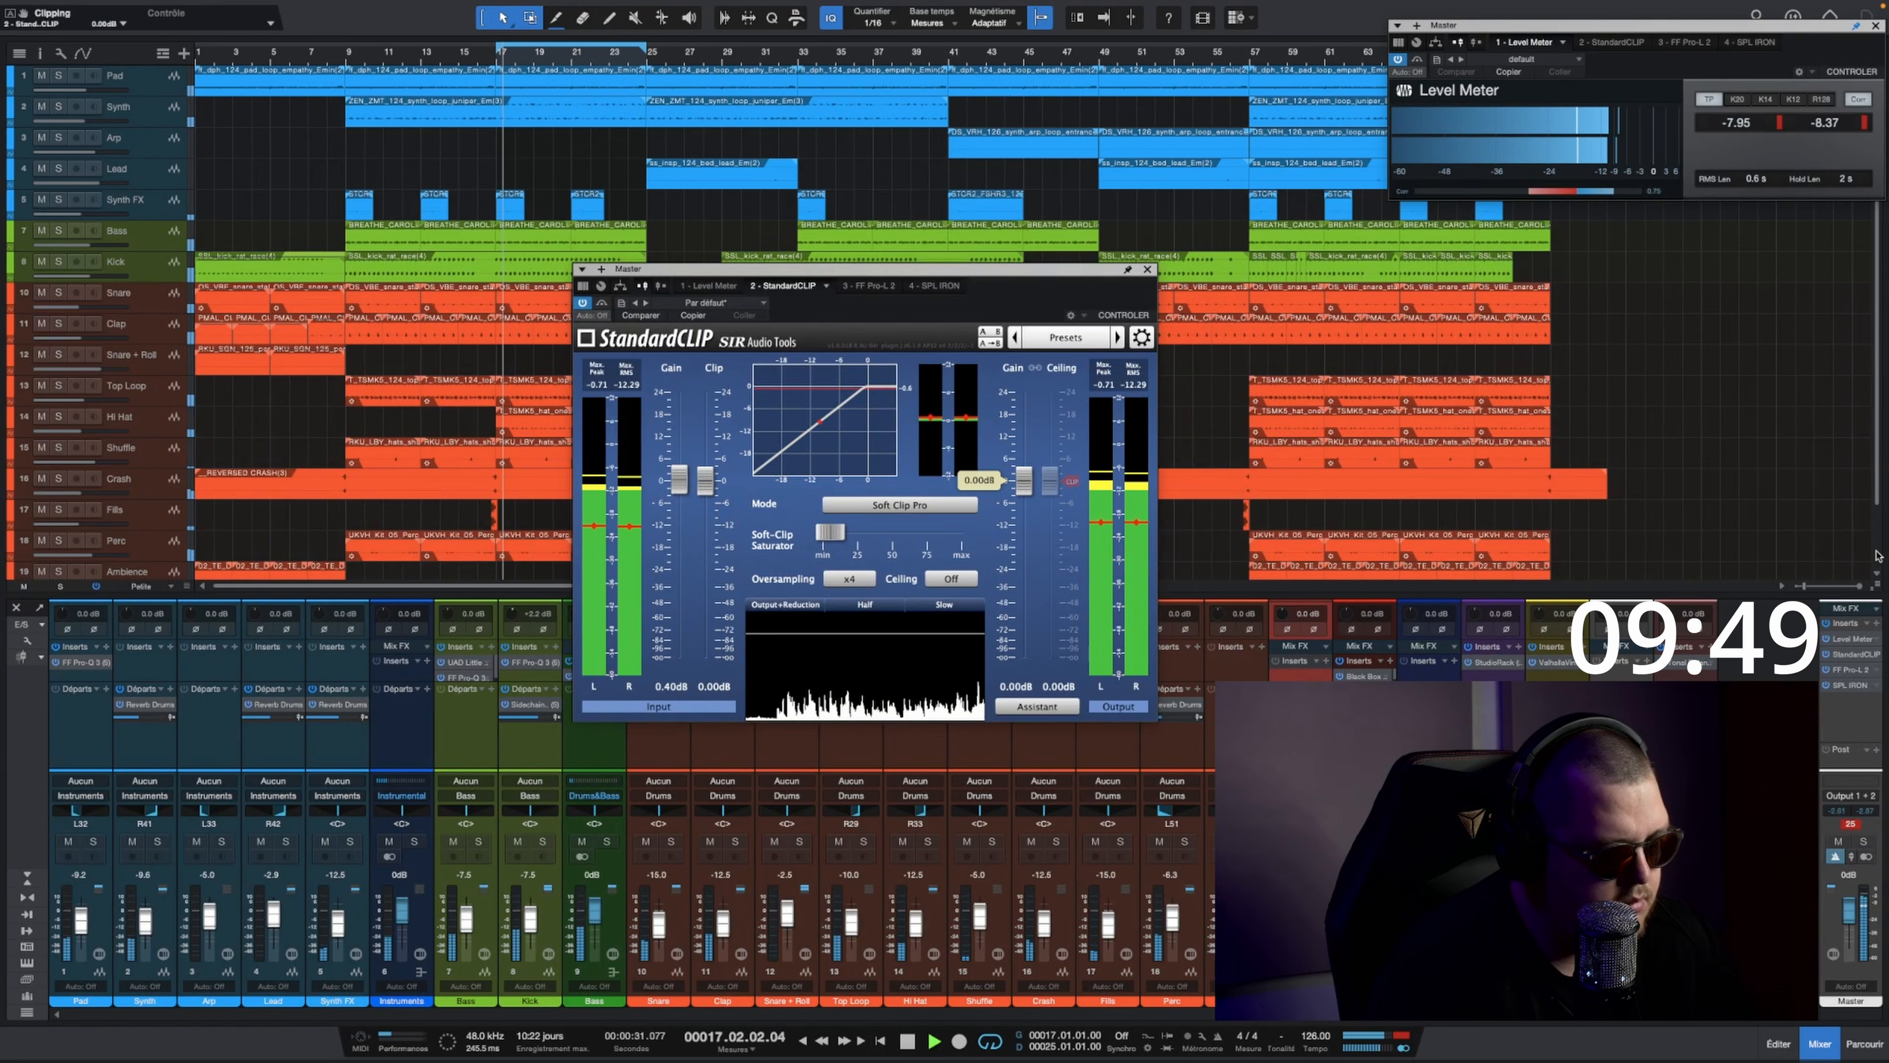
# Step: Remove StandardCLIP from the Master channel's inserts
pyautogui.click(1839, 654)
pyautogui.click(1879, 656)
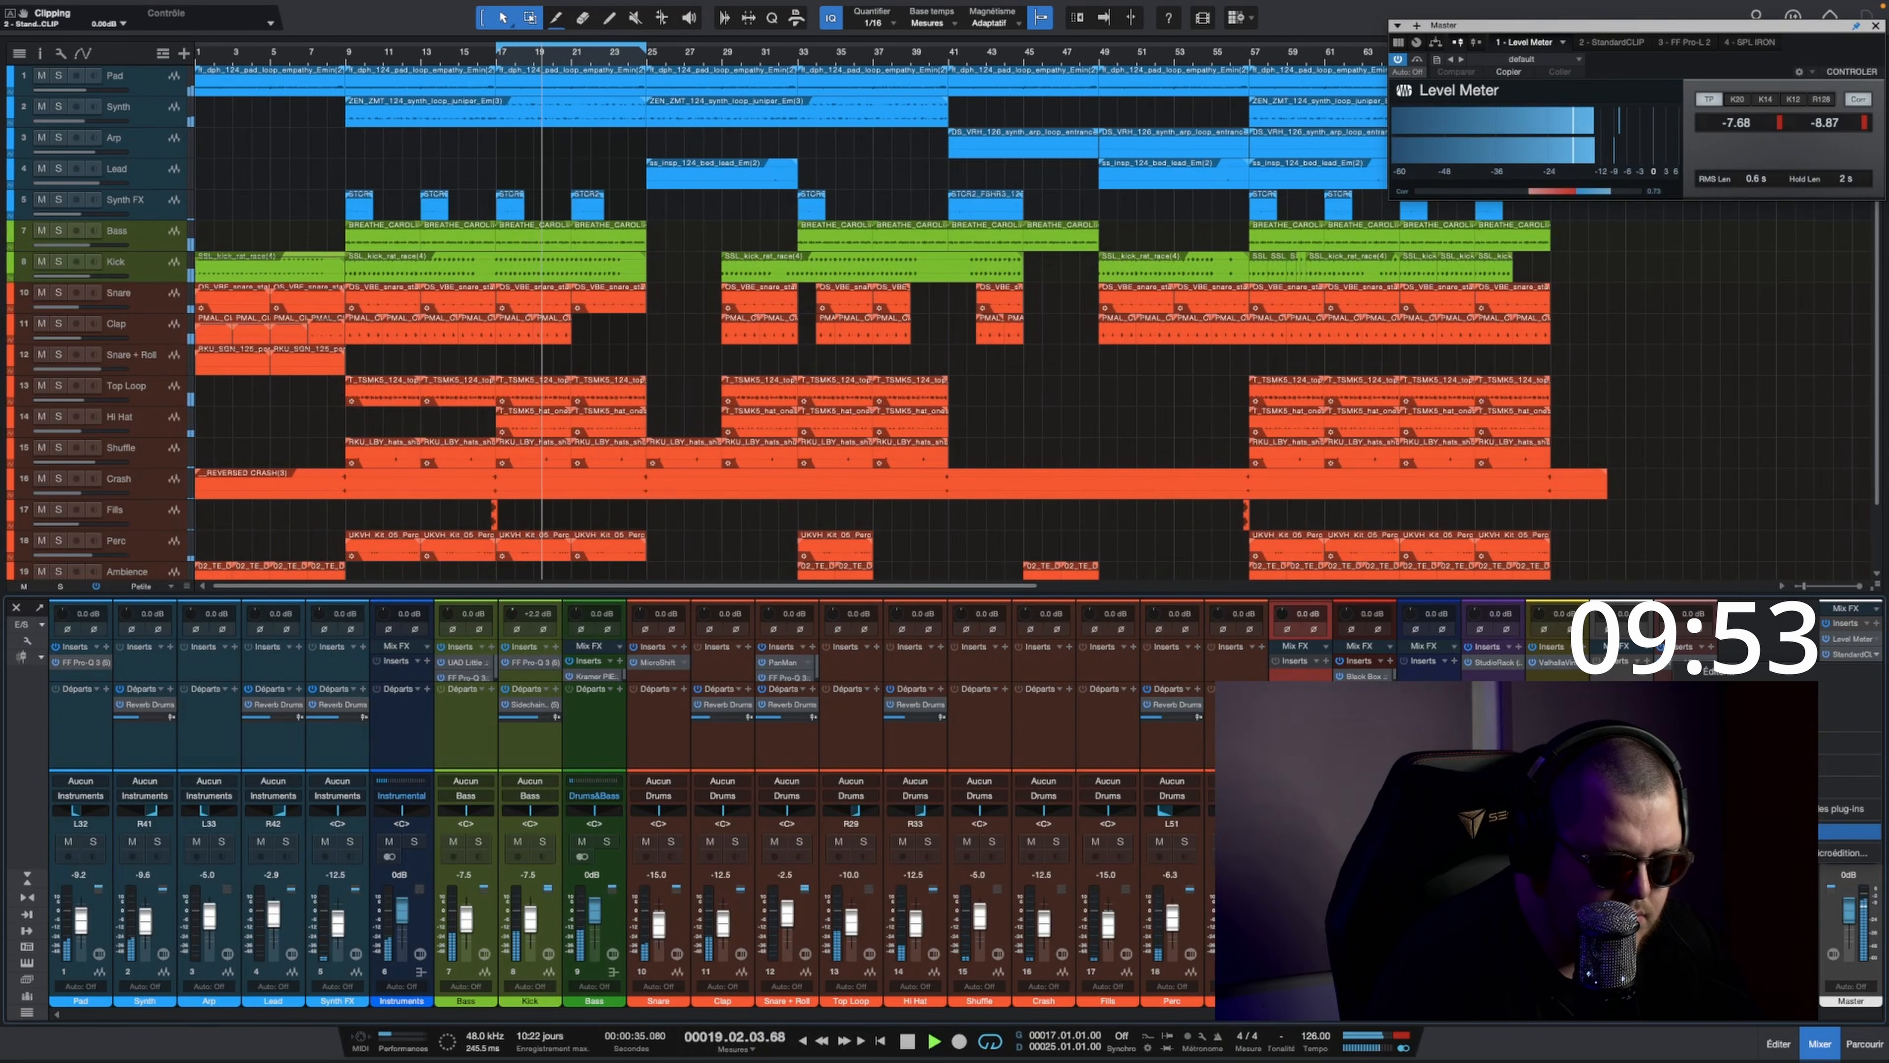
pyautogui.click(1852, 705)
# Step: Raise the gain of FF Pro-L 2 on the Master channel slightly further
pyautogui.doubleClick(1849, 655)
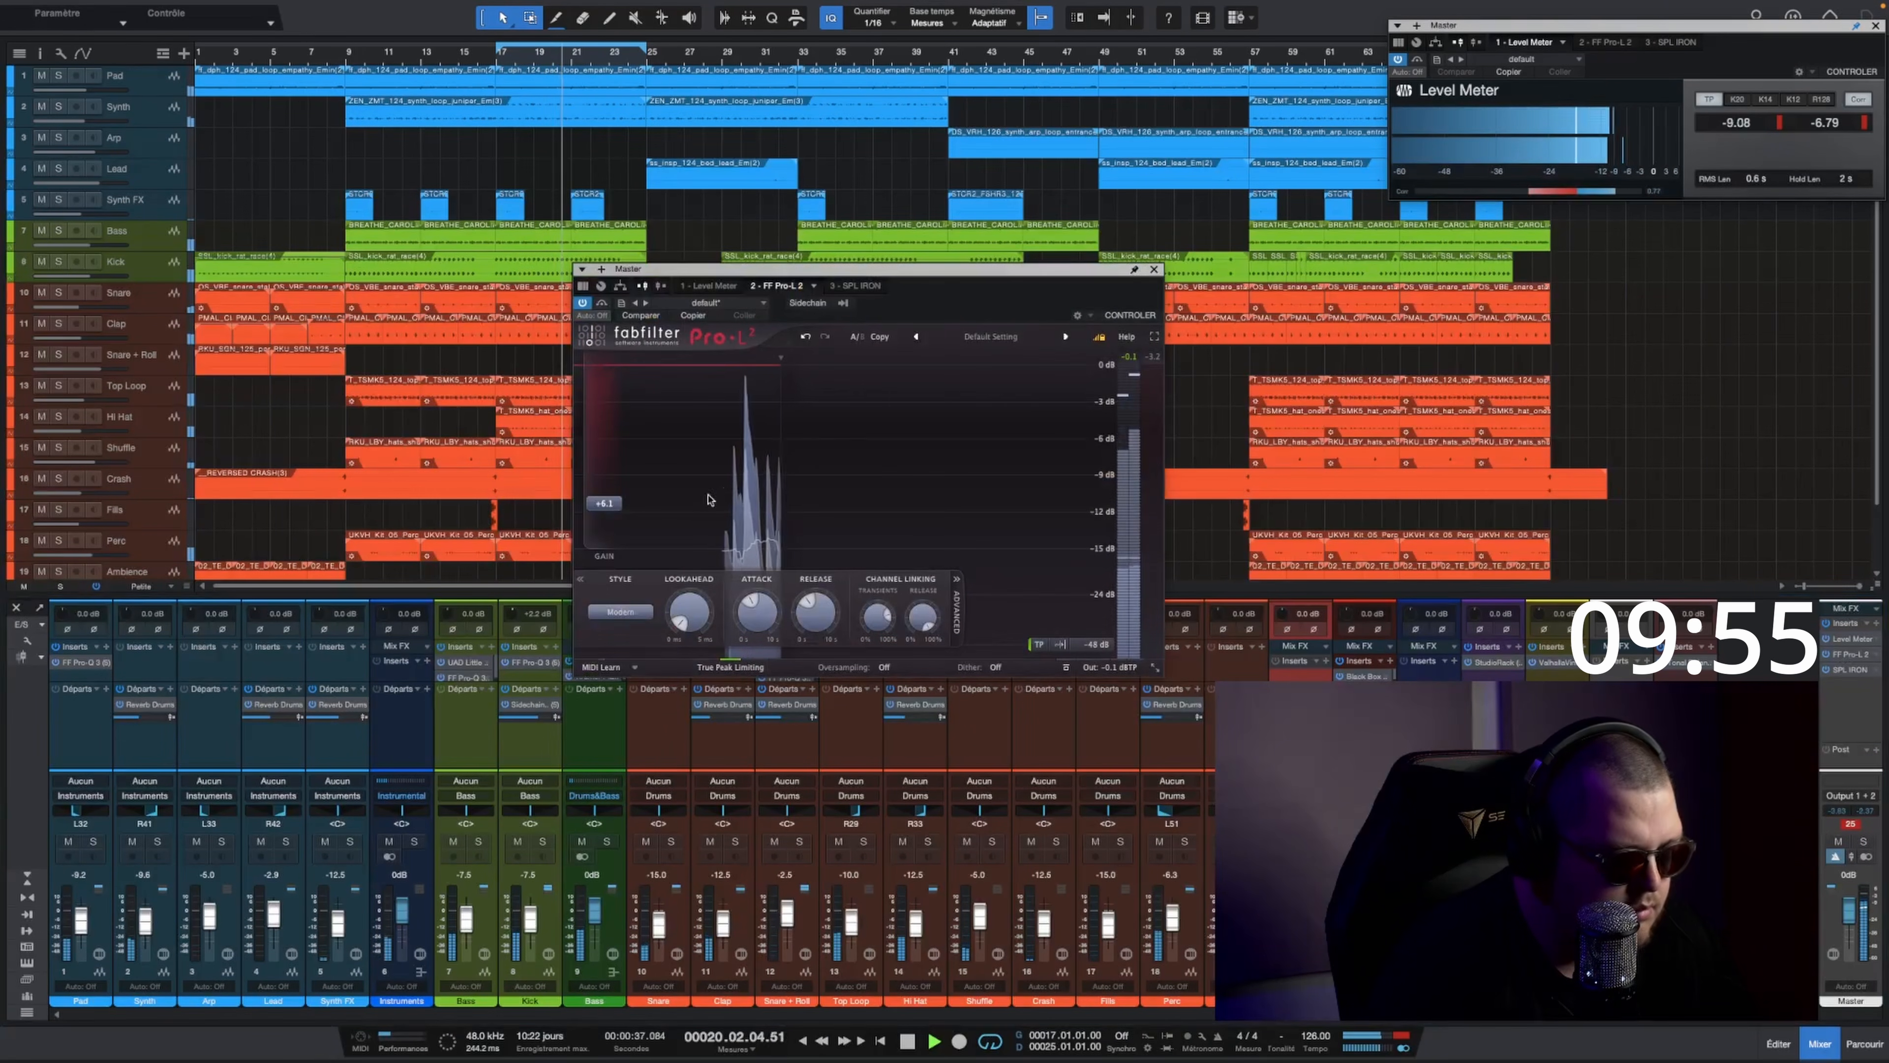
pyautogui.moveTo(614, 506); pyautogui.dragTo(629, 498)
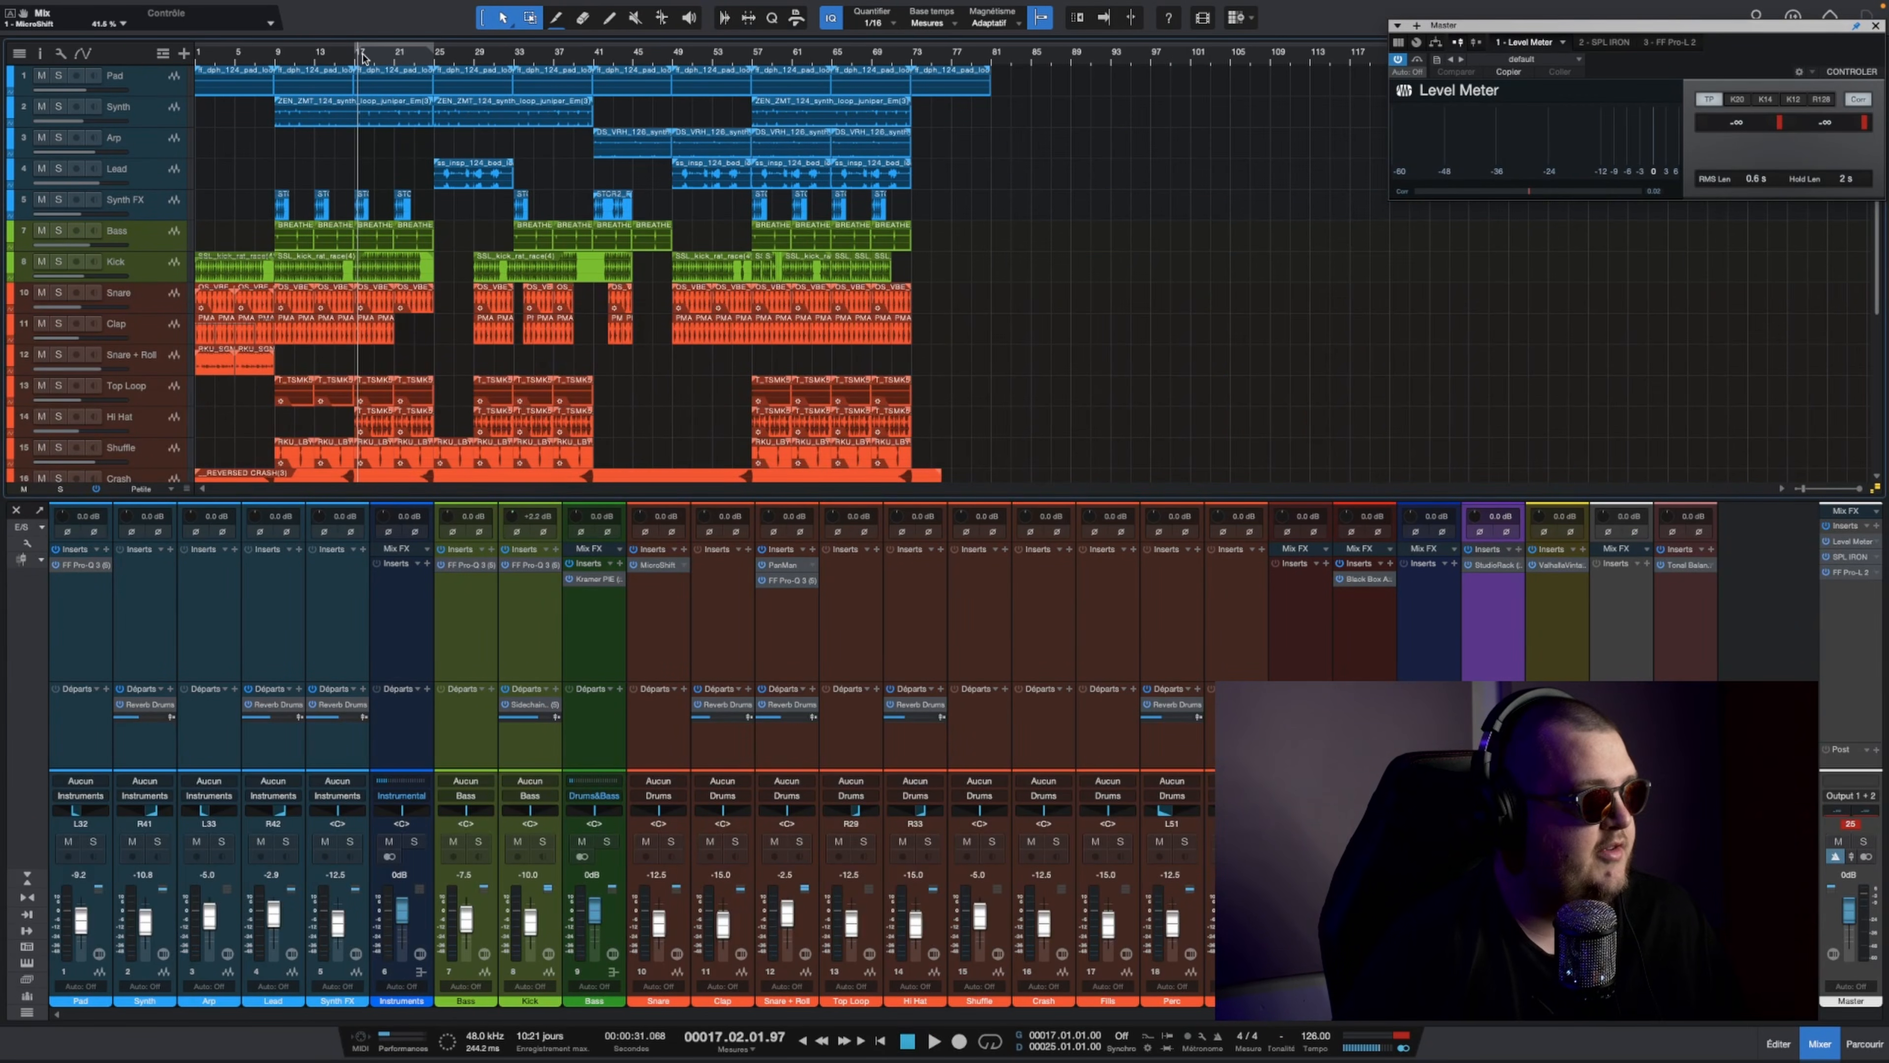
# Step: Solo the Bass bus and narrow the dynamic dip near 49 Hz in the Bass track's FF Pro-Q 3 to a Q of about 3.7
pyautogui.click(605, 842)
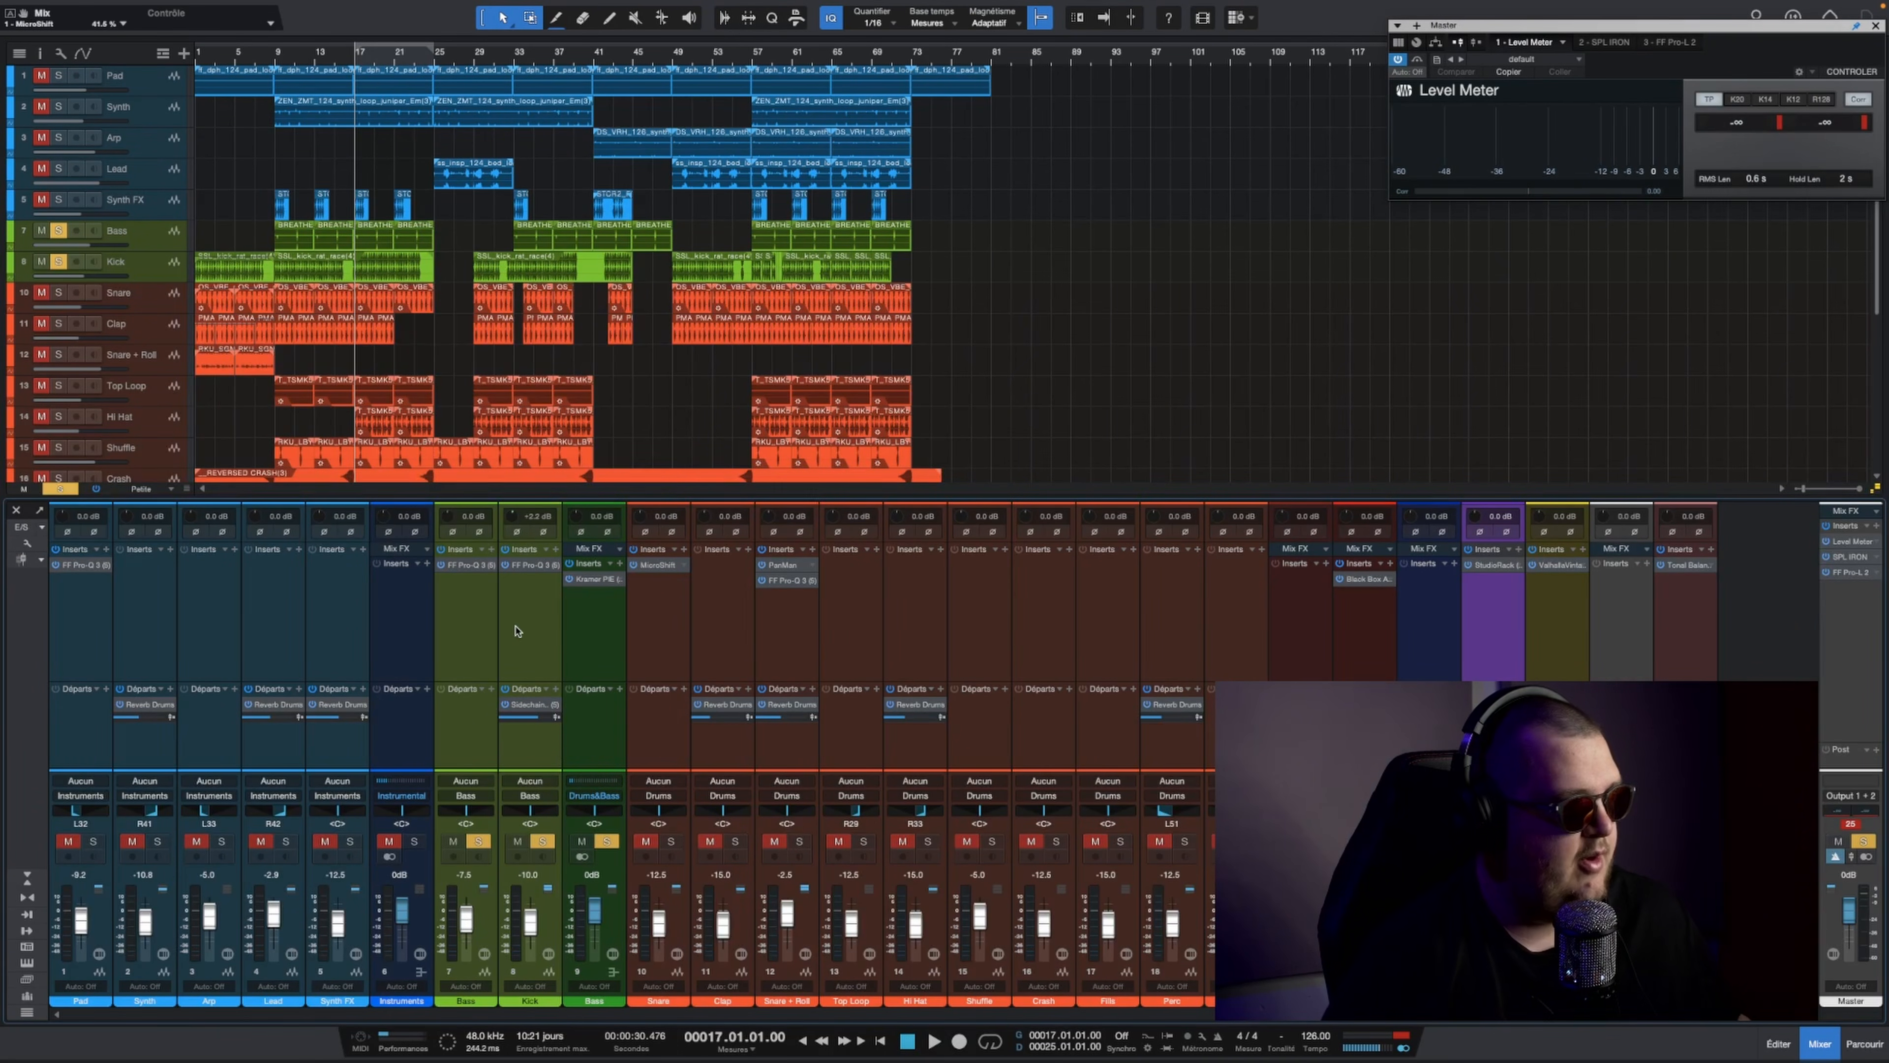
pyautogui.scroll(-1, 363, 216)
pyautogui.moveTo(344, 55); pyautogui.dragTo(359, 85)
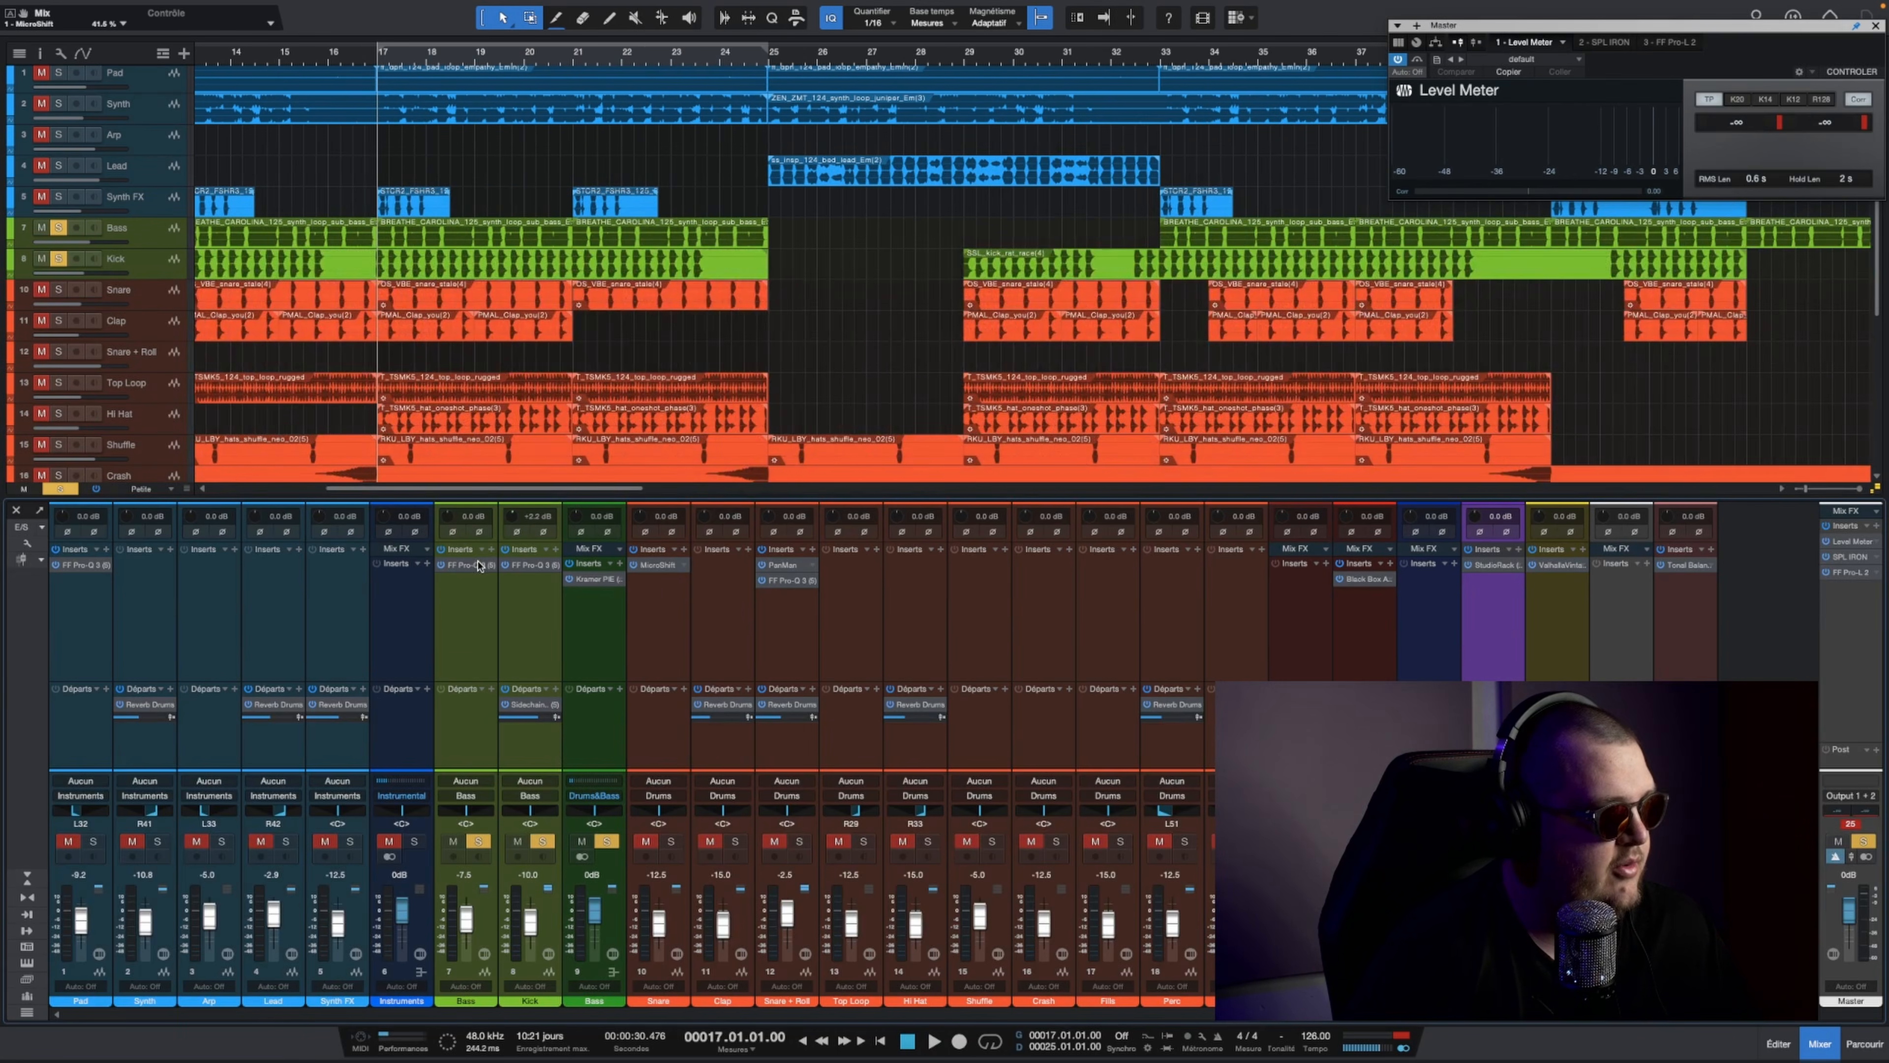
pyautogui.click(463, 566)
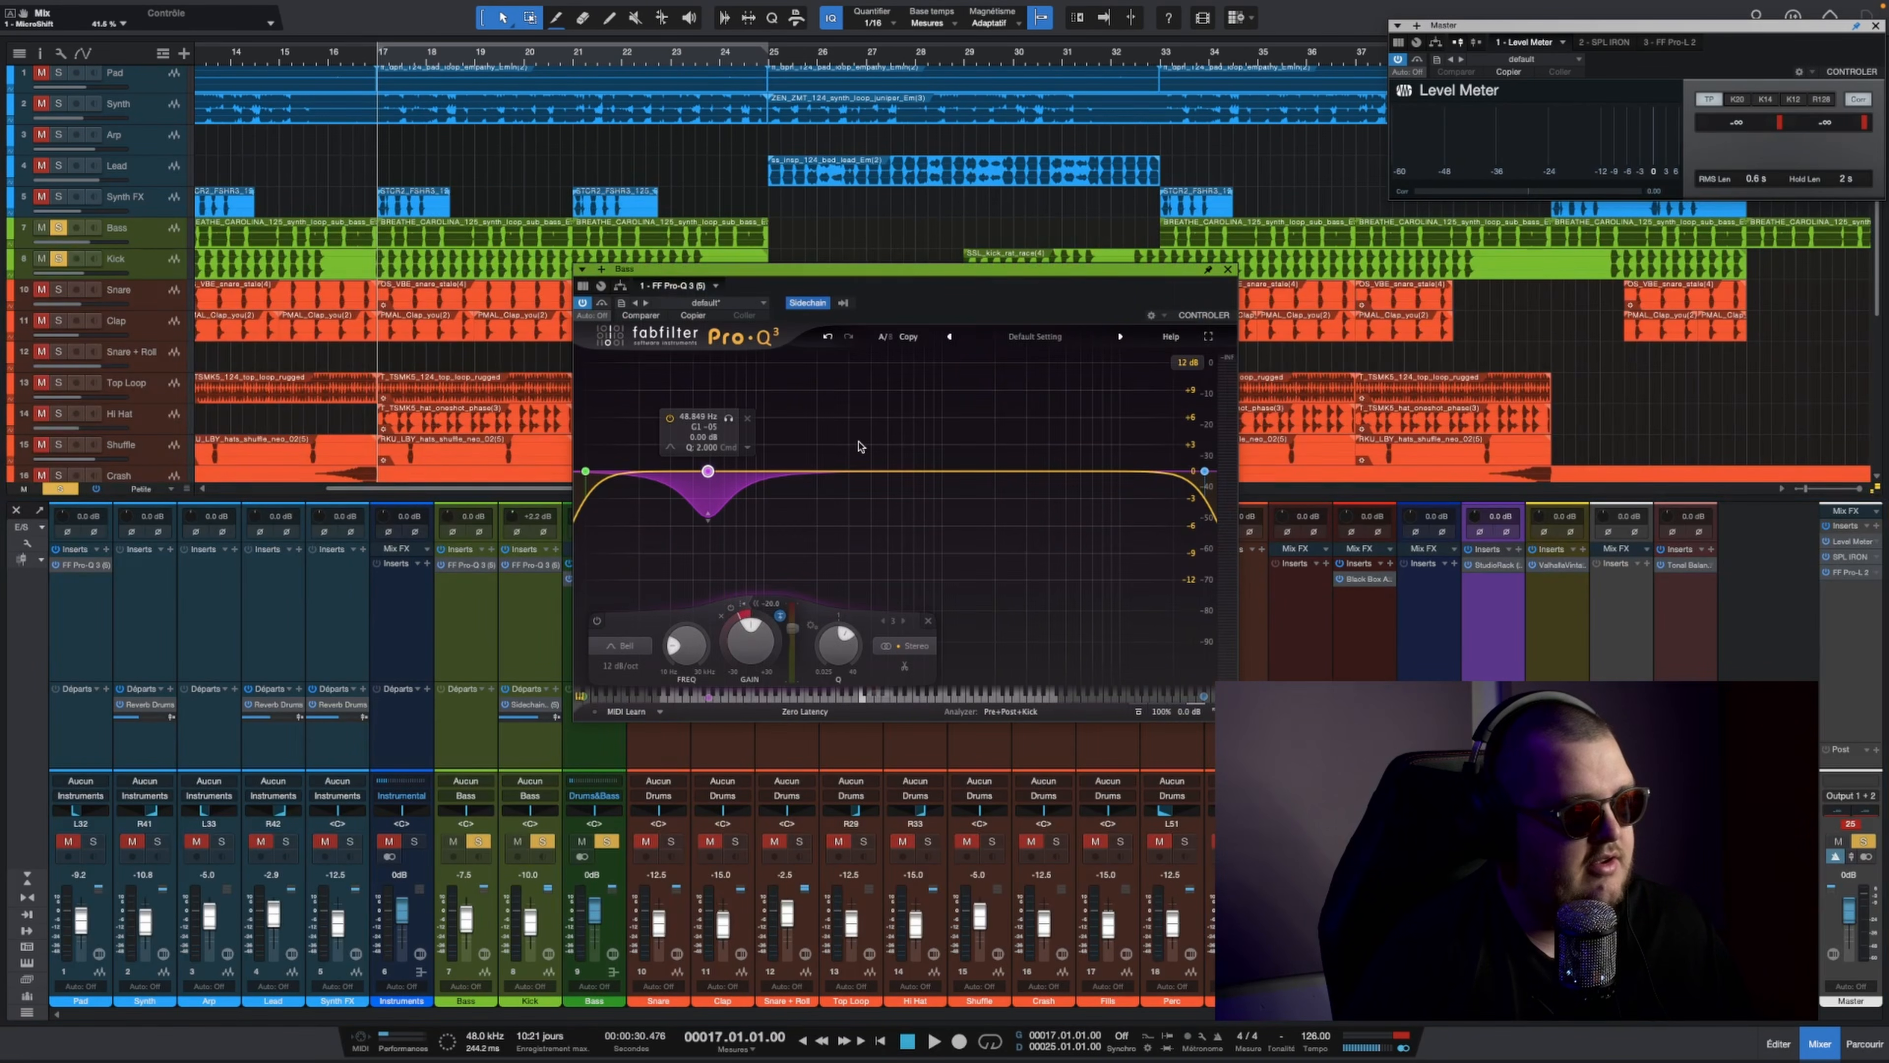
pyautogui.press('space')
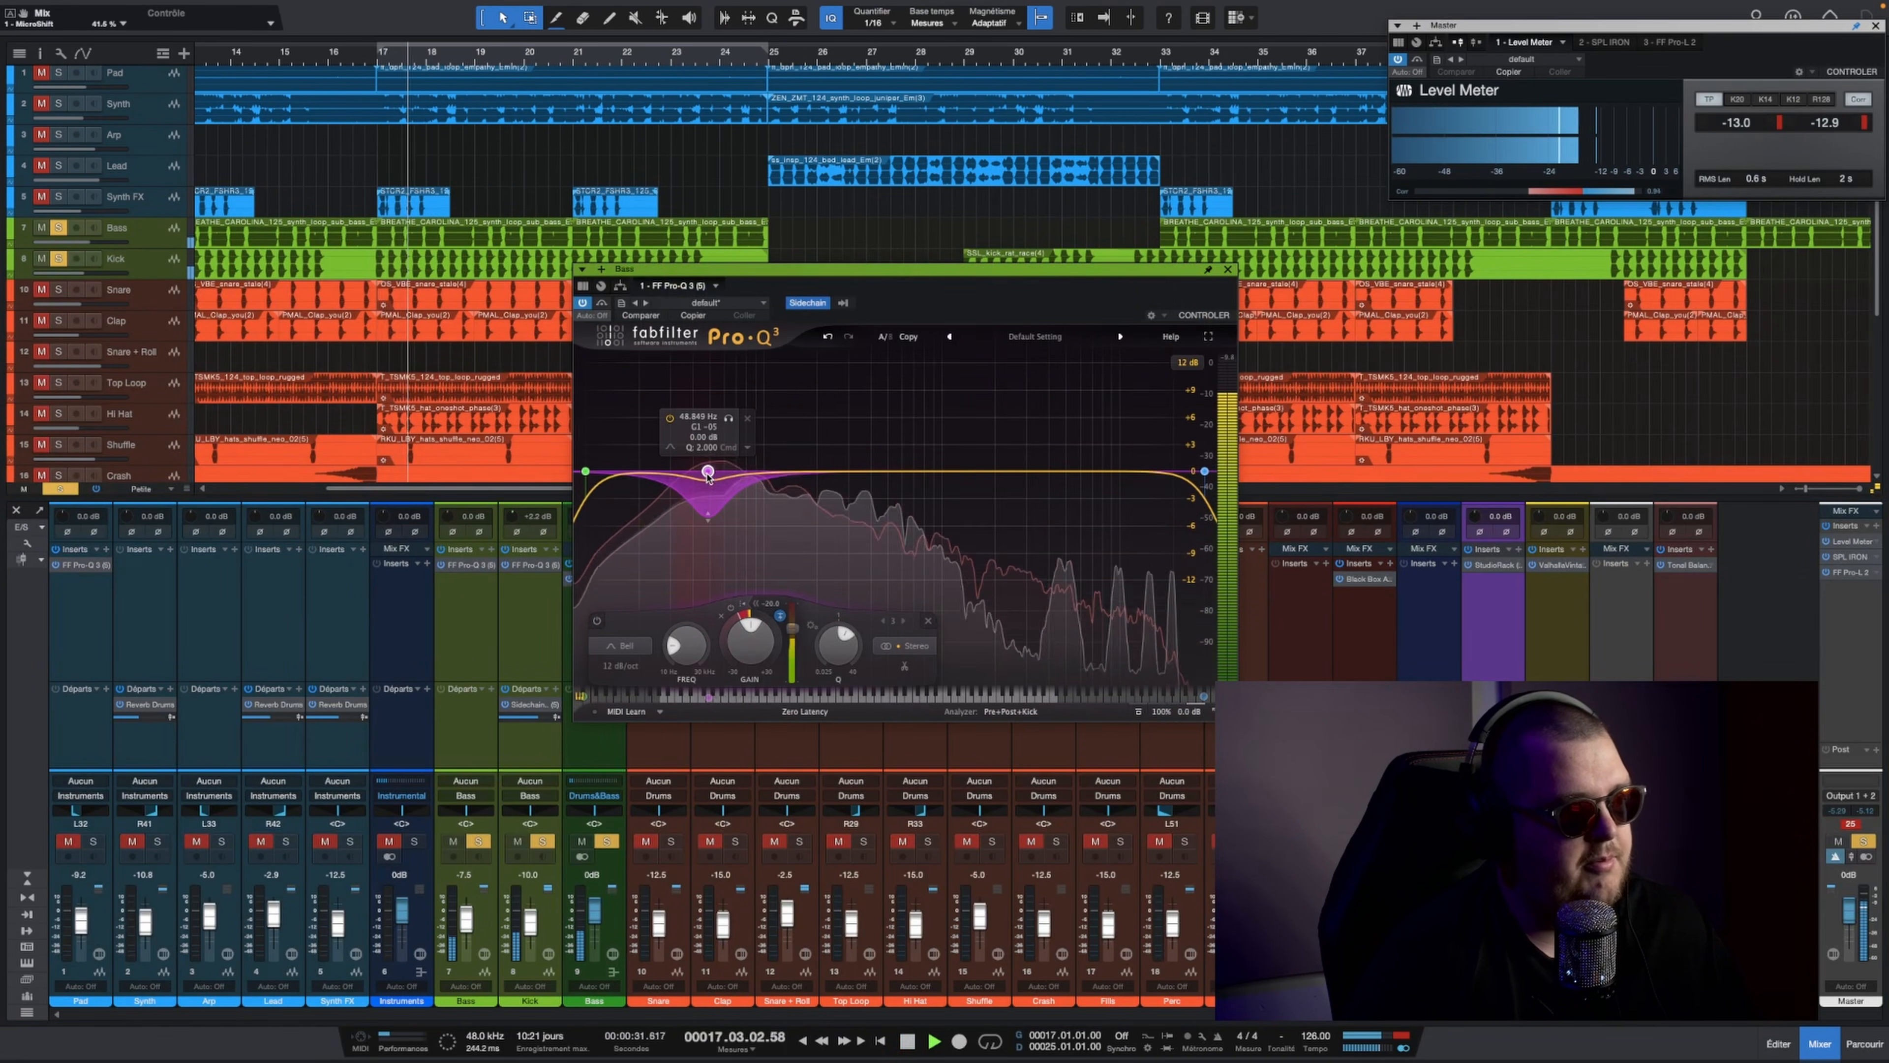
pyautogui.press('space')
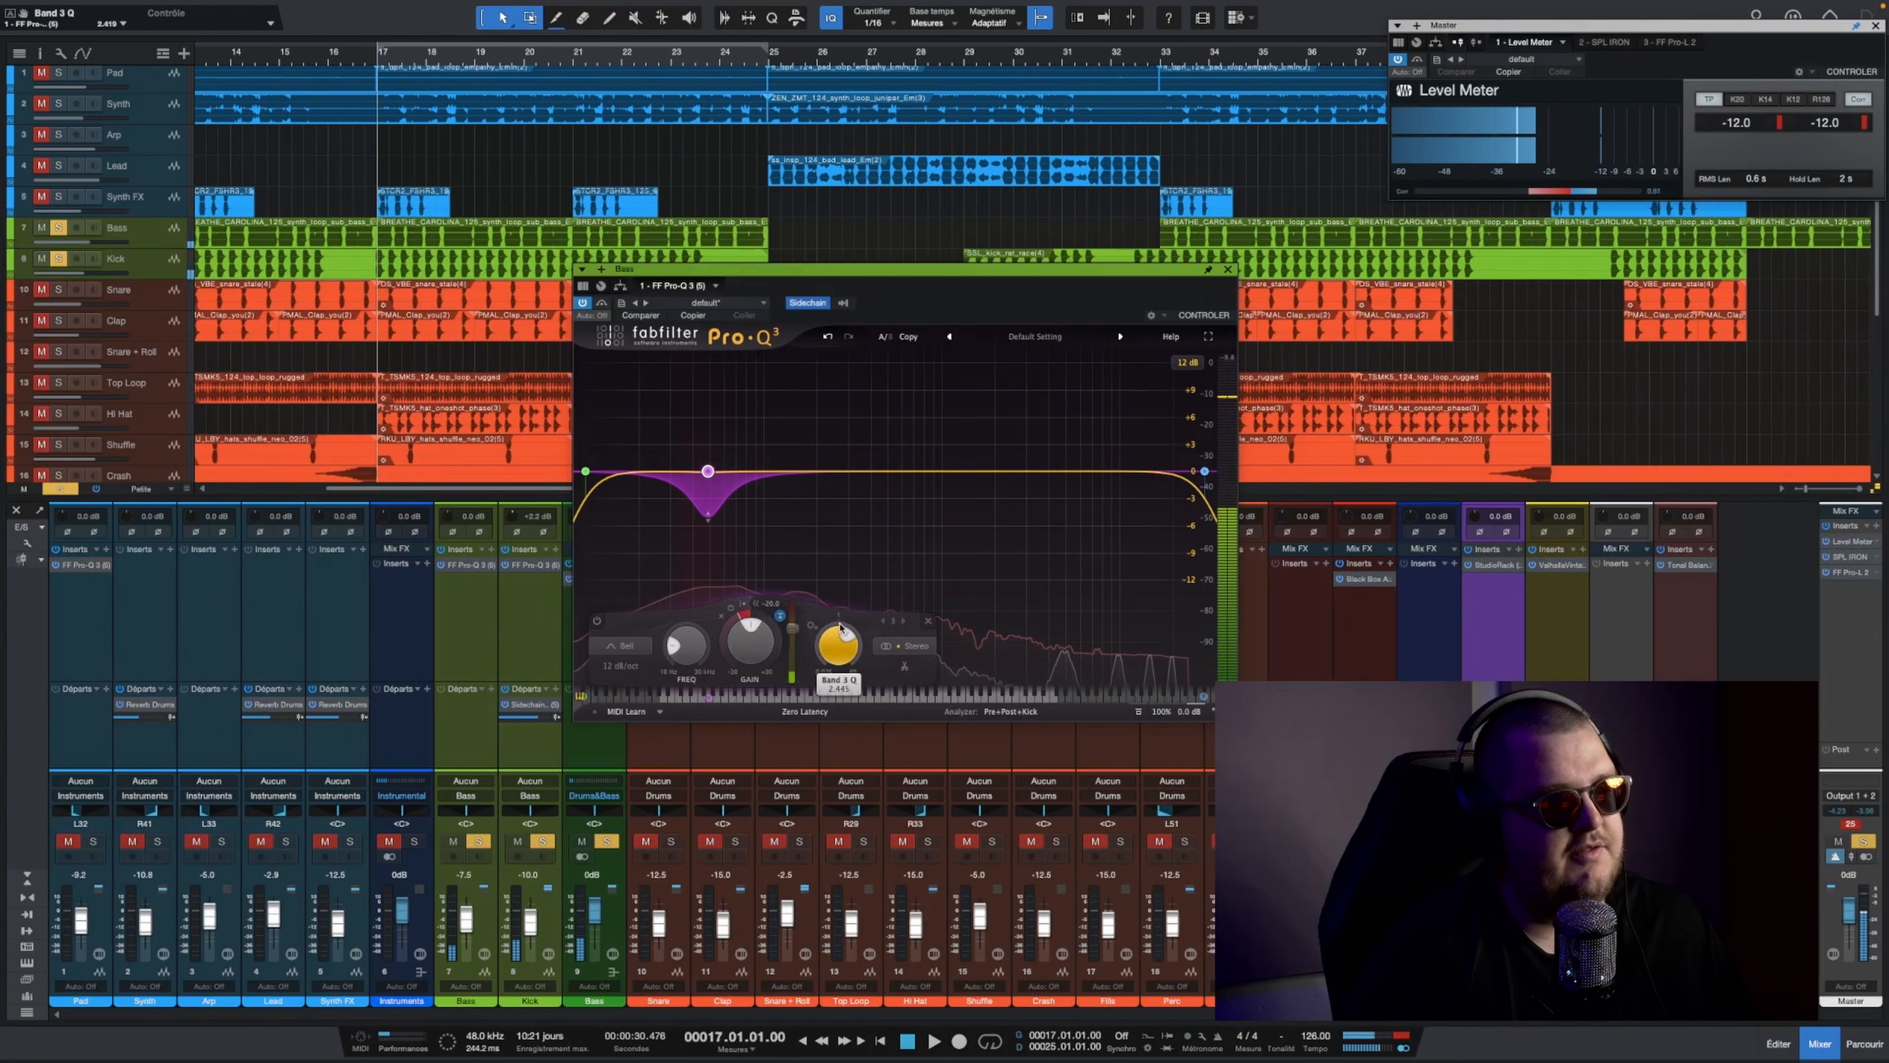
# Step: Add UAD Little Labs VOG to the Bass track's inserts and remove it again
pyautogui.click(497, 563)
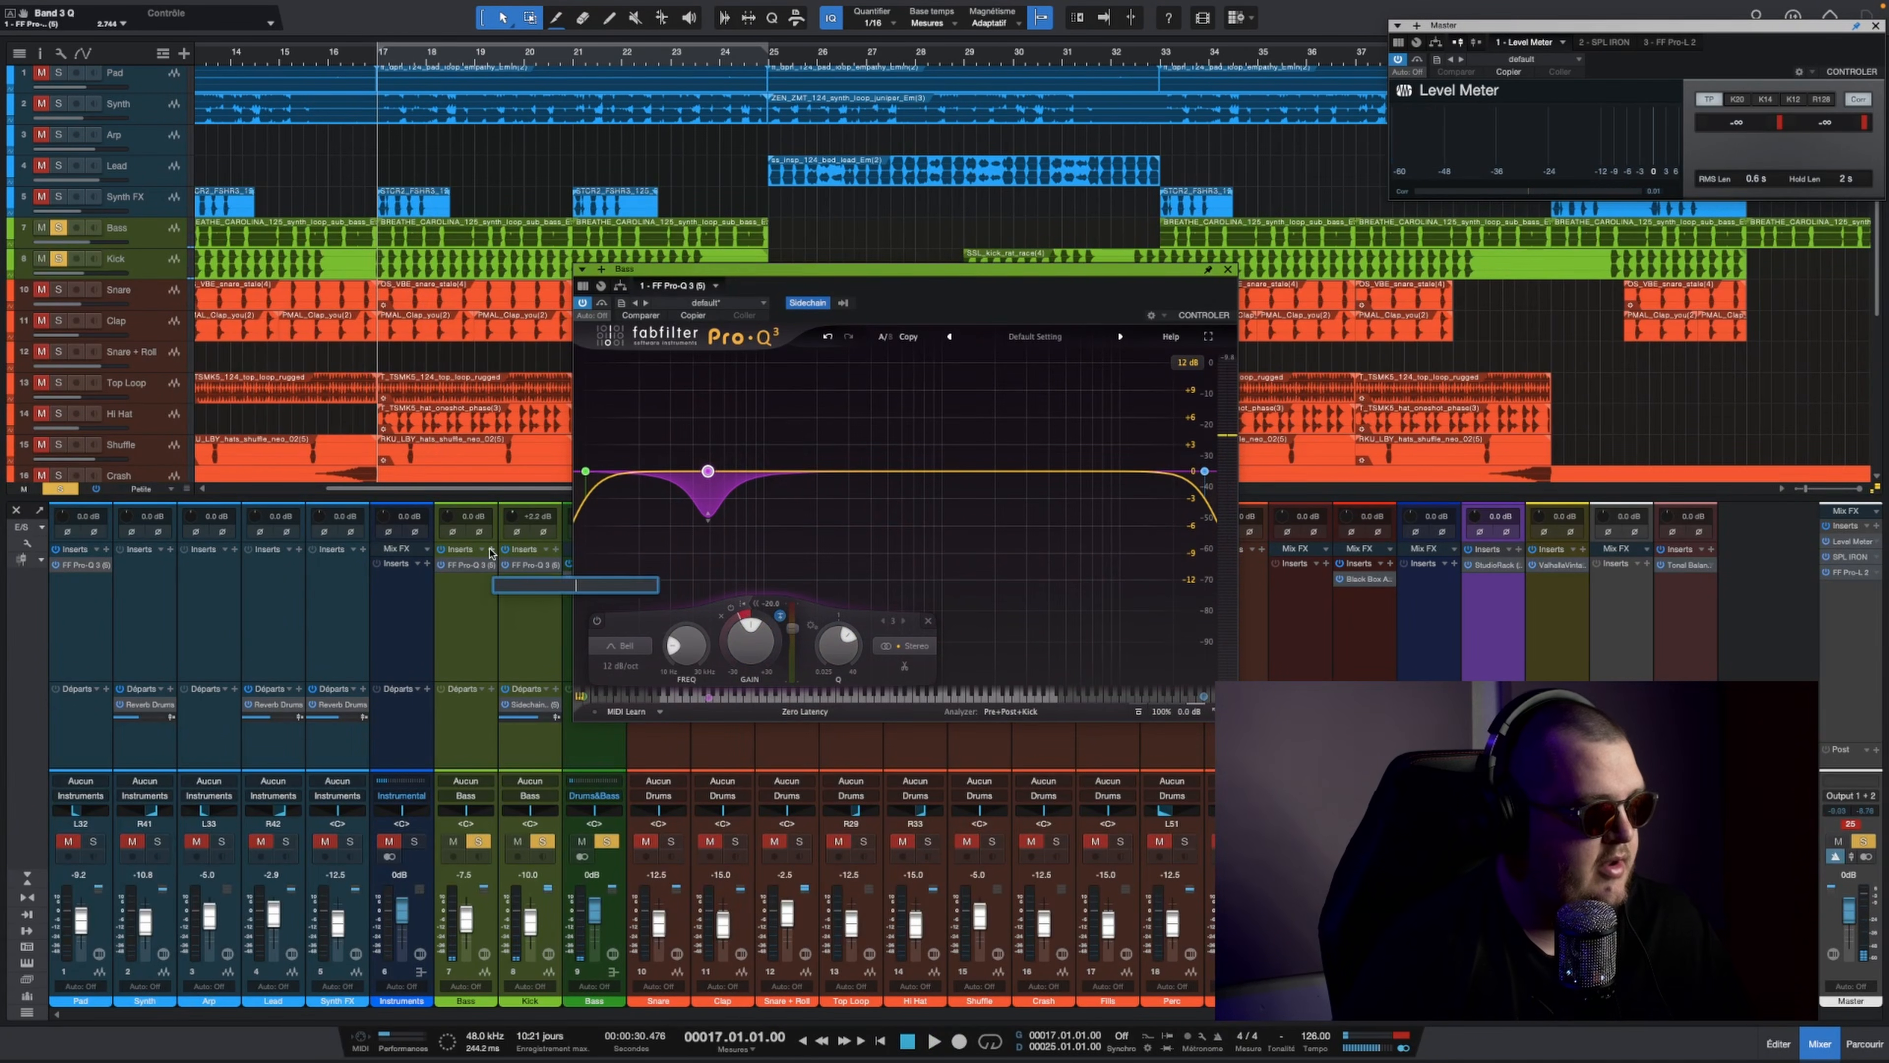
pyautogui.write('vog')
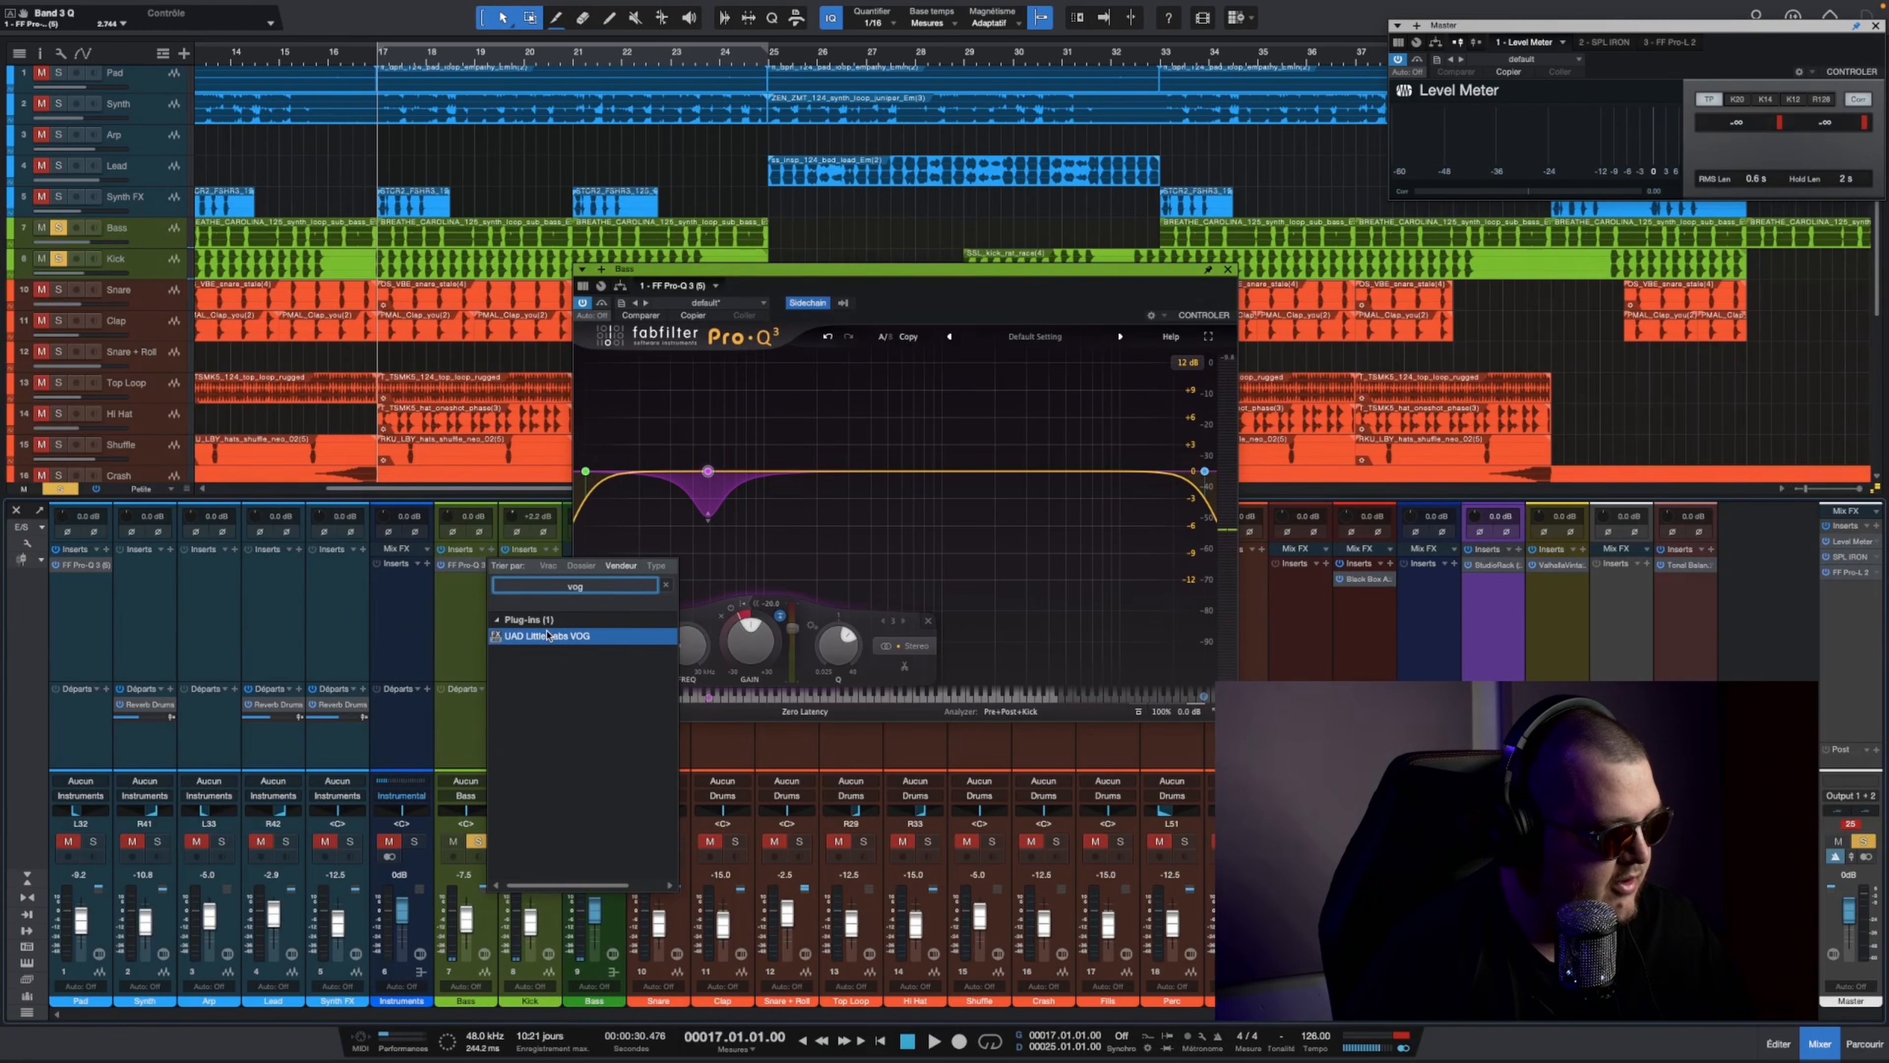
pyautogui.click(550, 635)
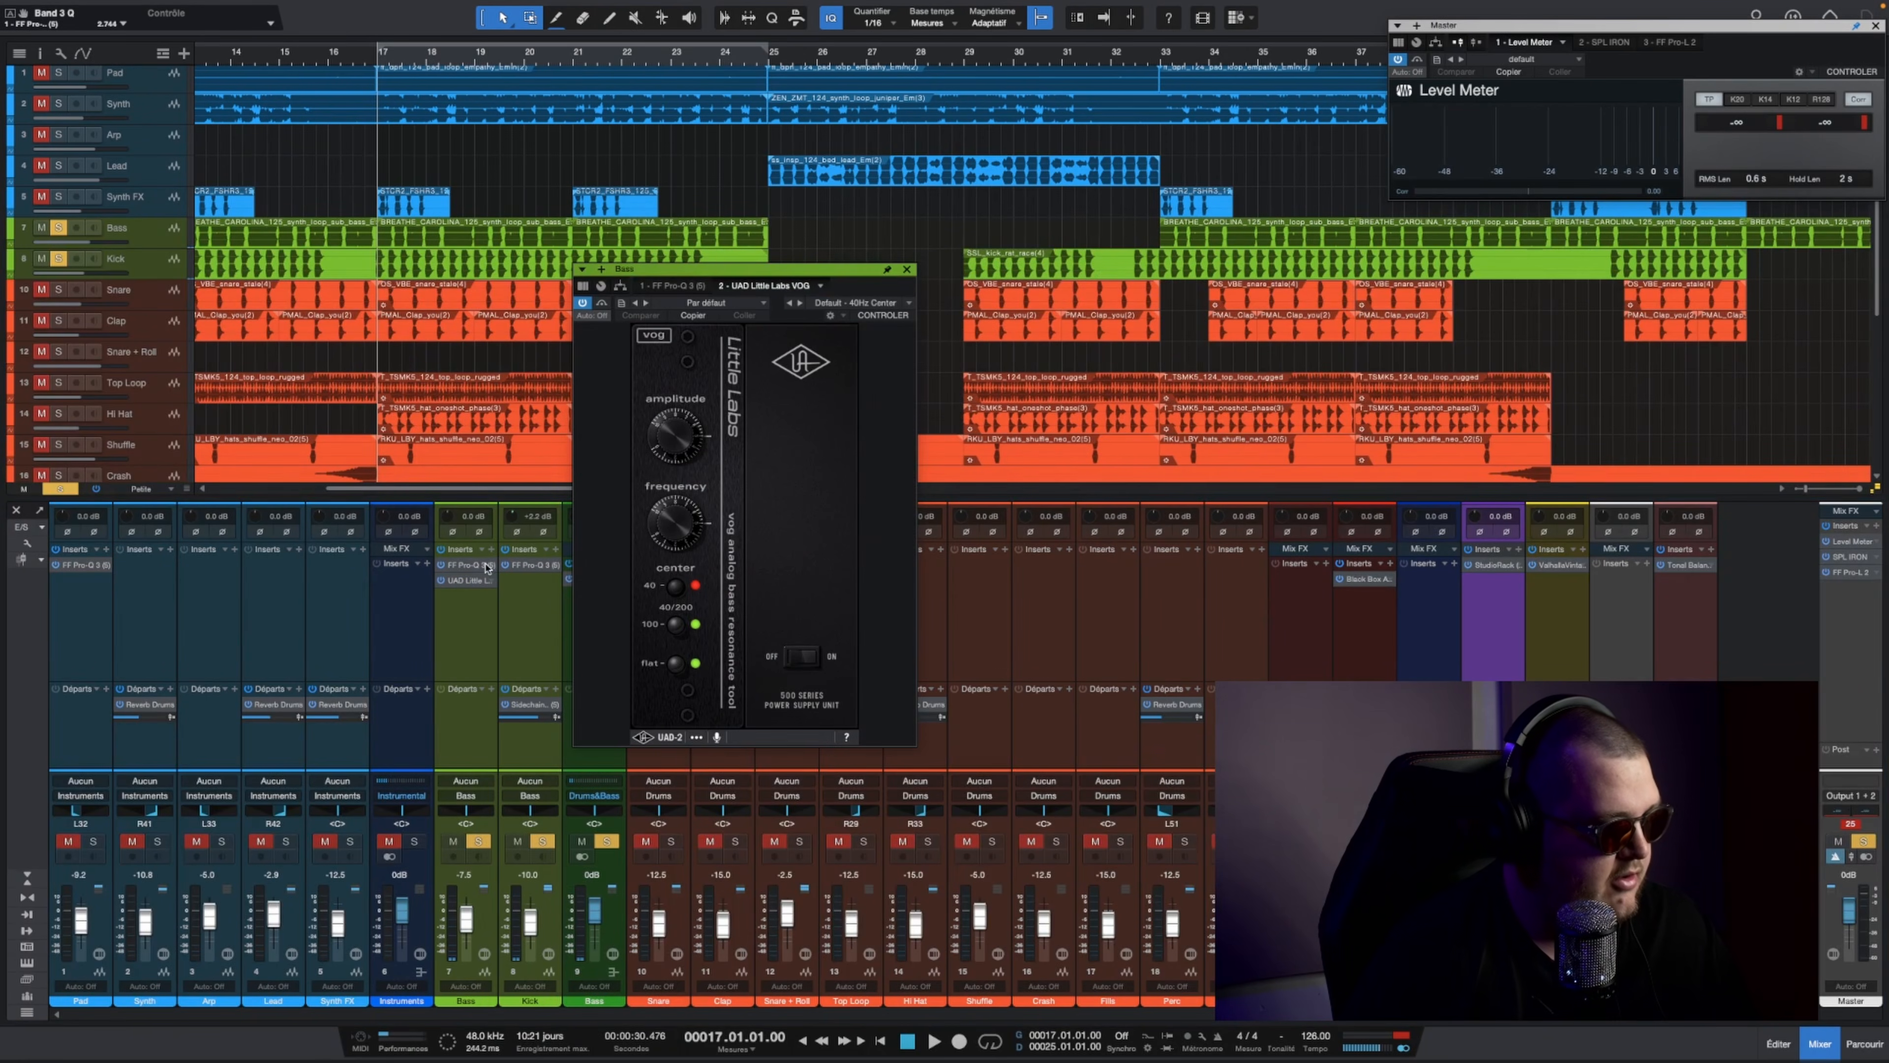
pyautogui.click(494, 589)
pyautogui.click(559, 763)
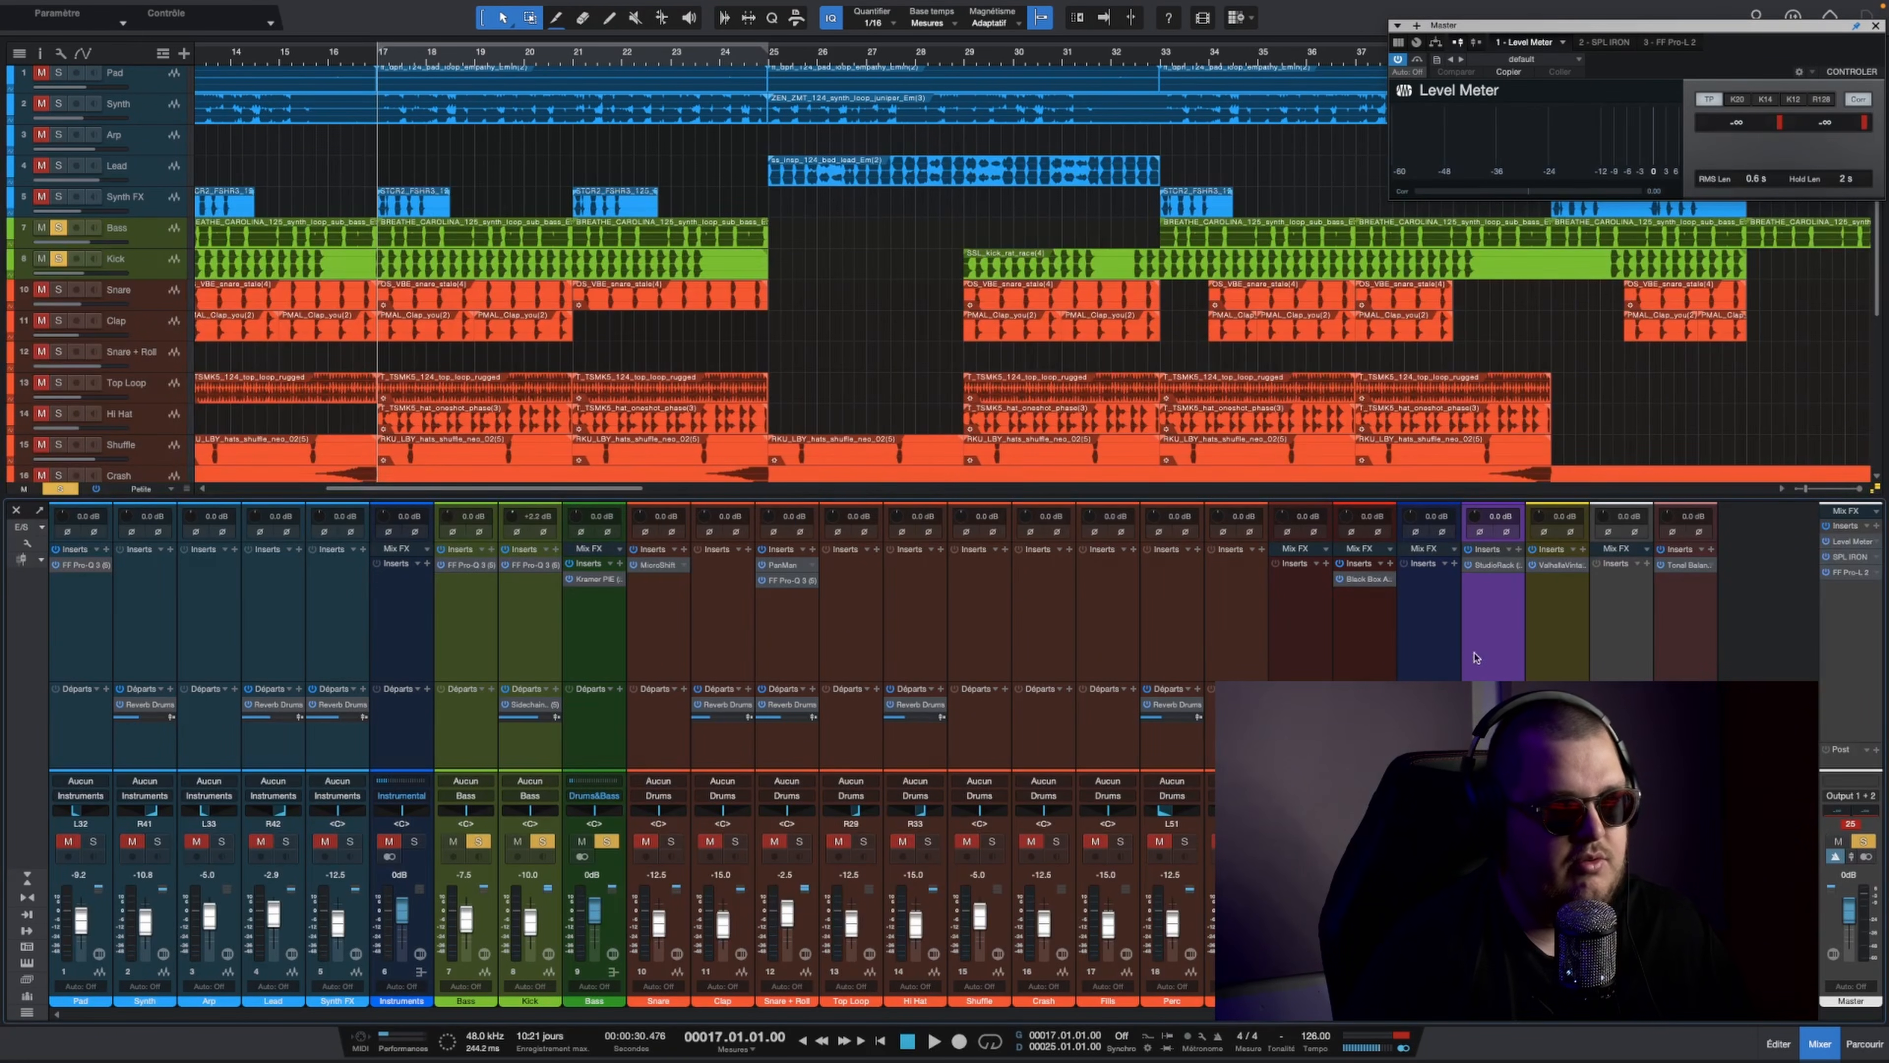
# Step: Check the Tonal Balance Control display with its Bass Heavy target curve
pyautogui.click(1683, 565)
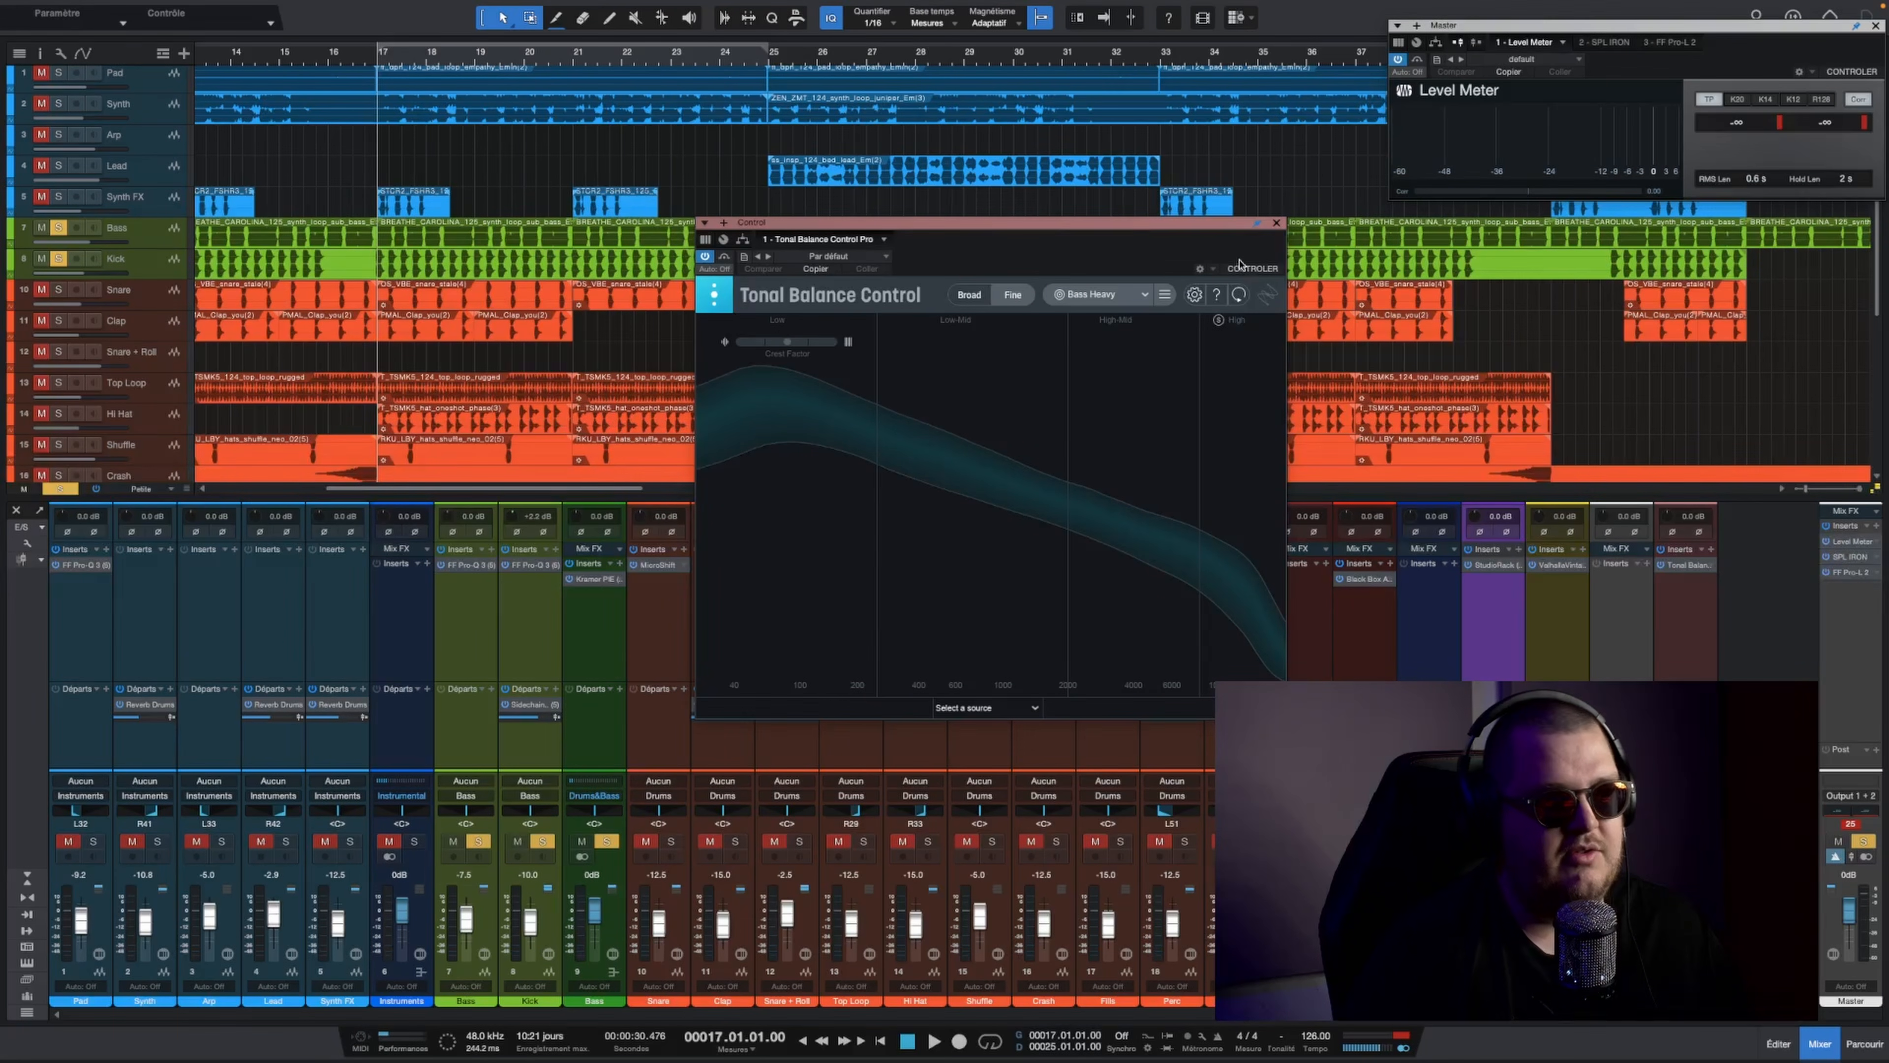
pyautogui.click(1276, 223)
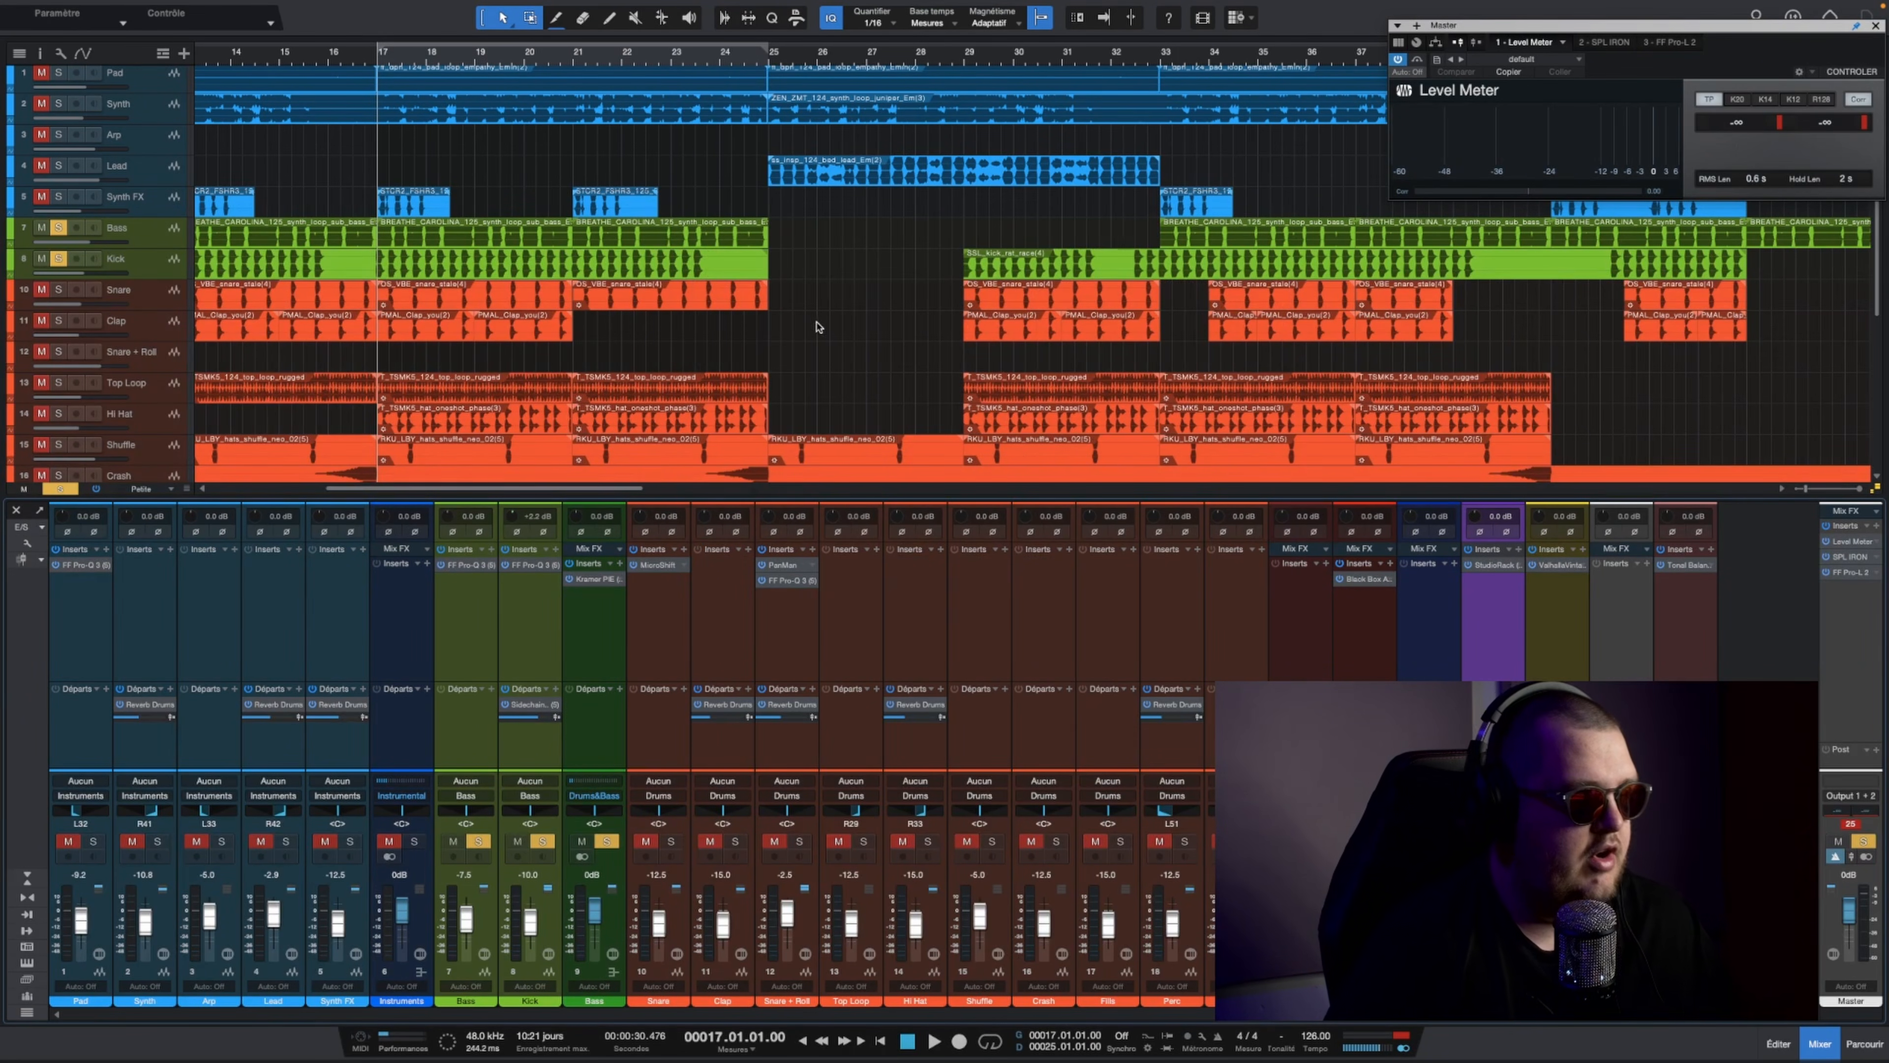
pyautogui.click(1687, 564)
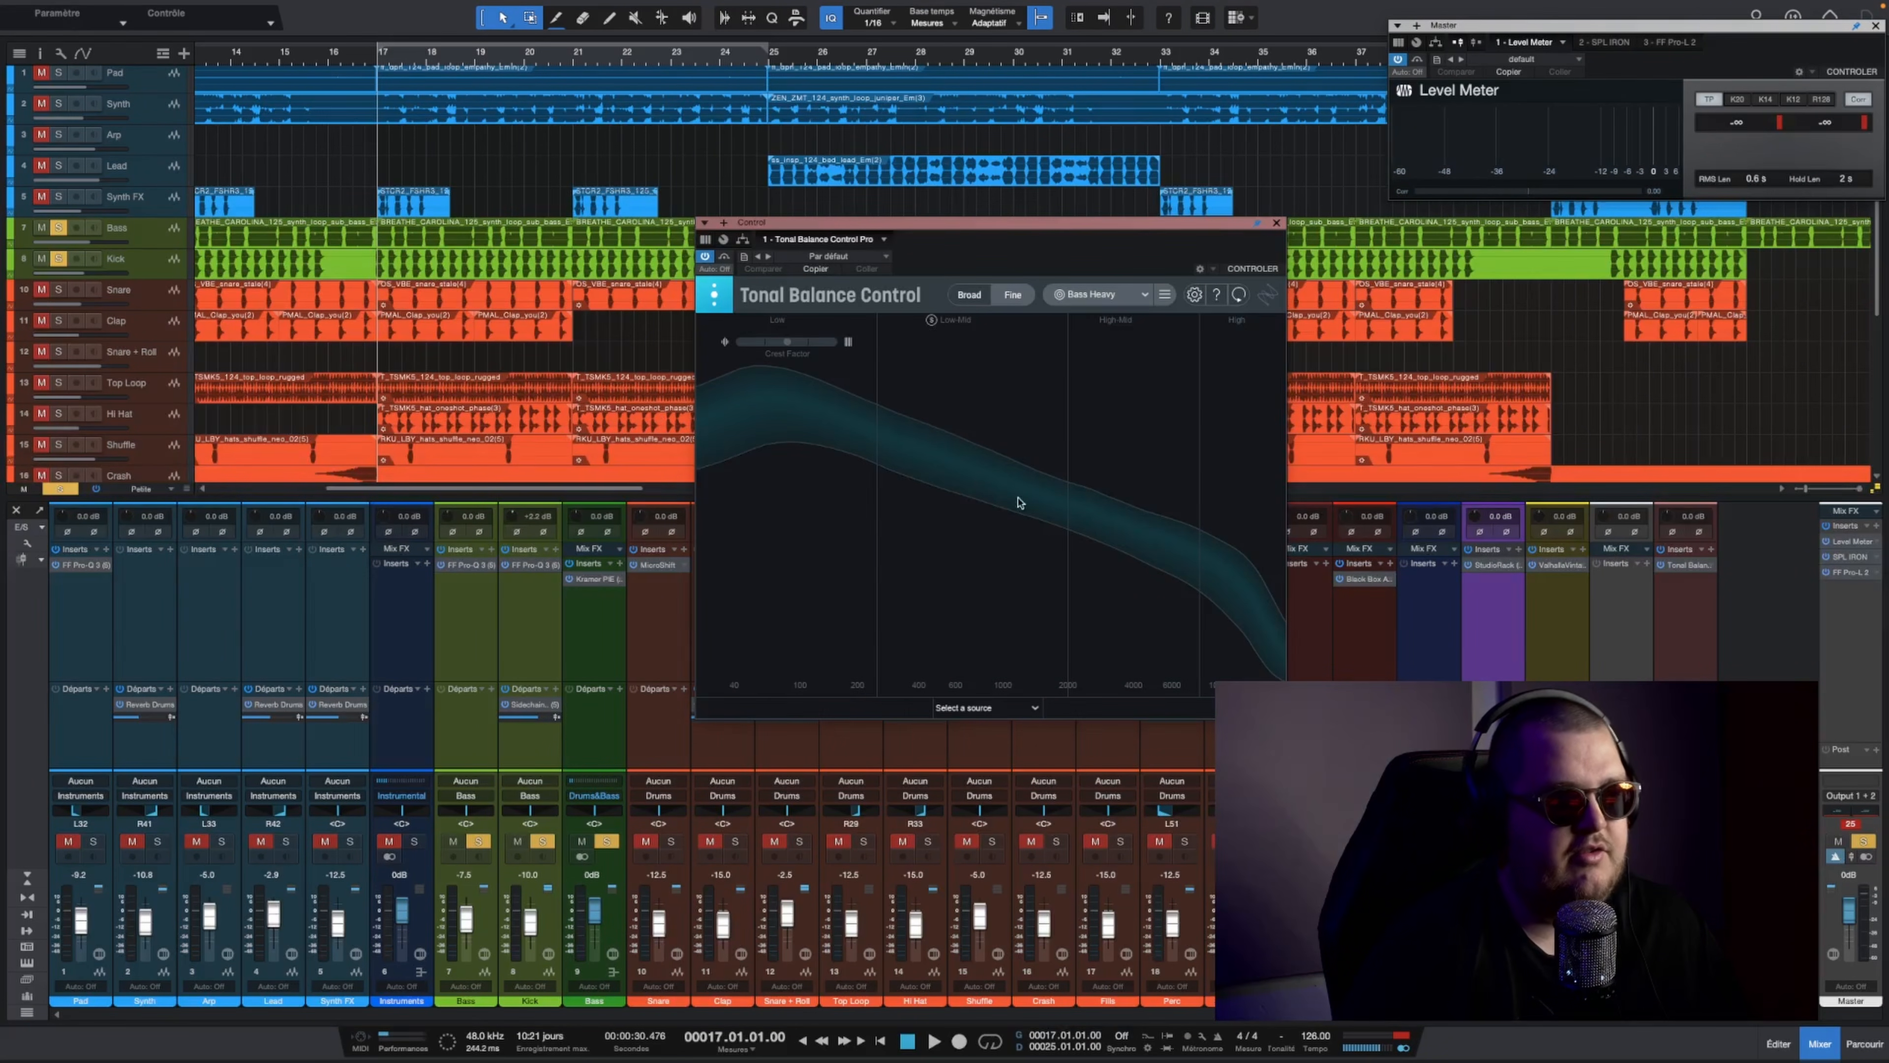
pyautogui.click(1276, 222)
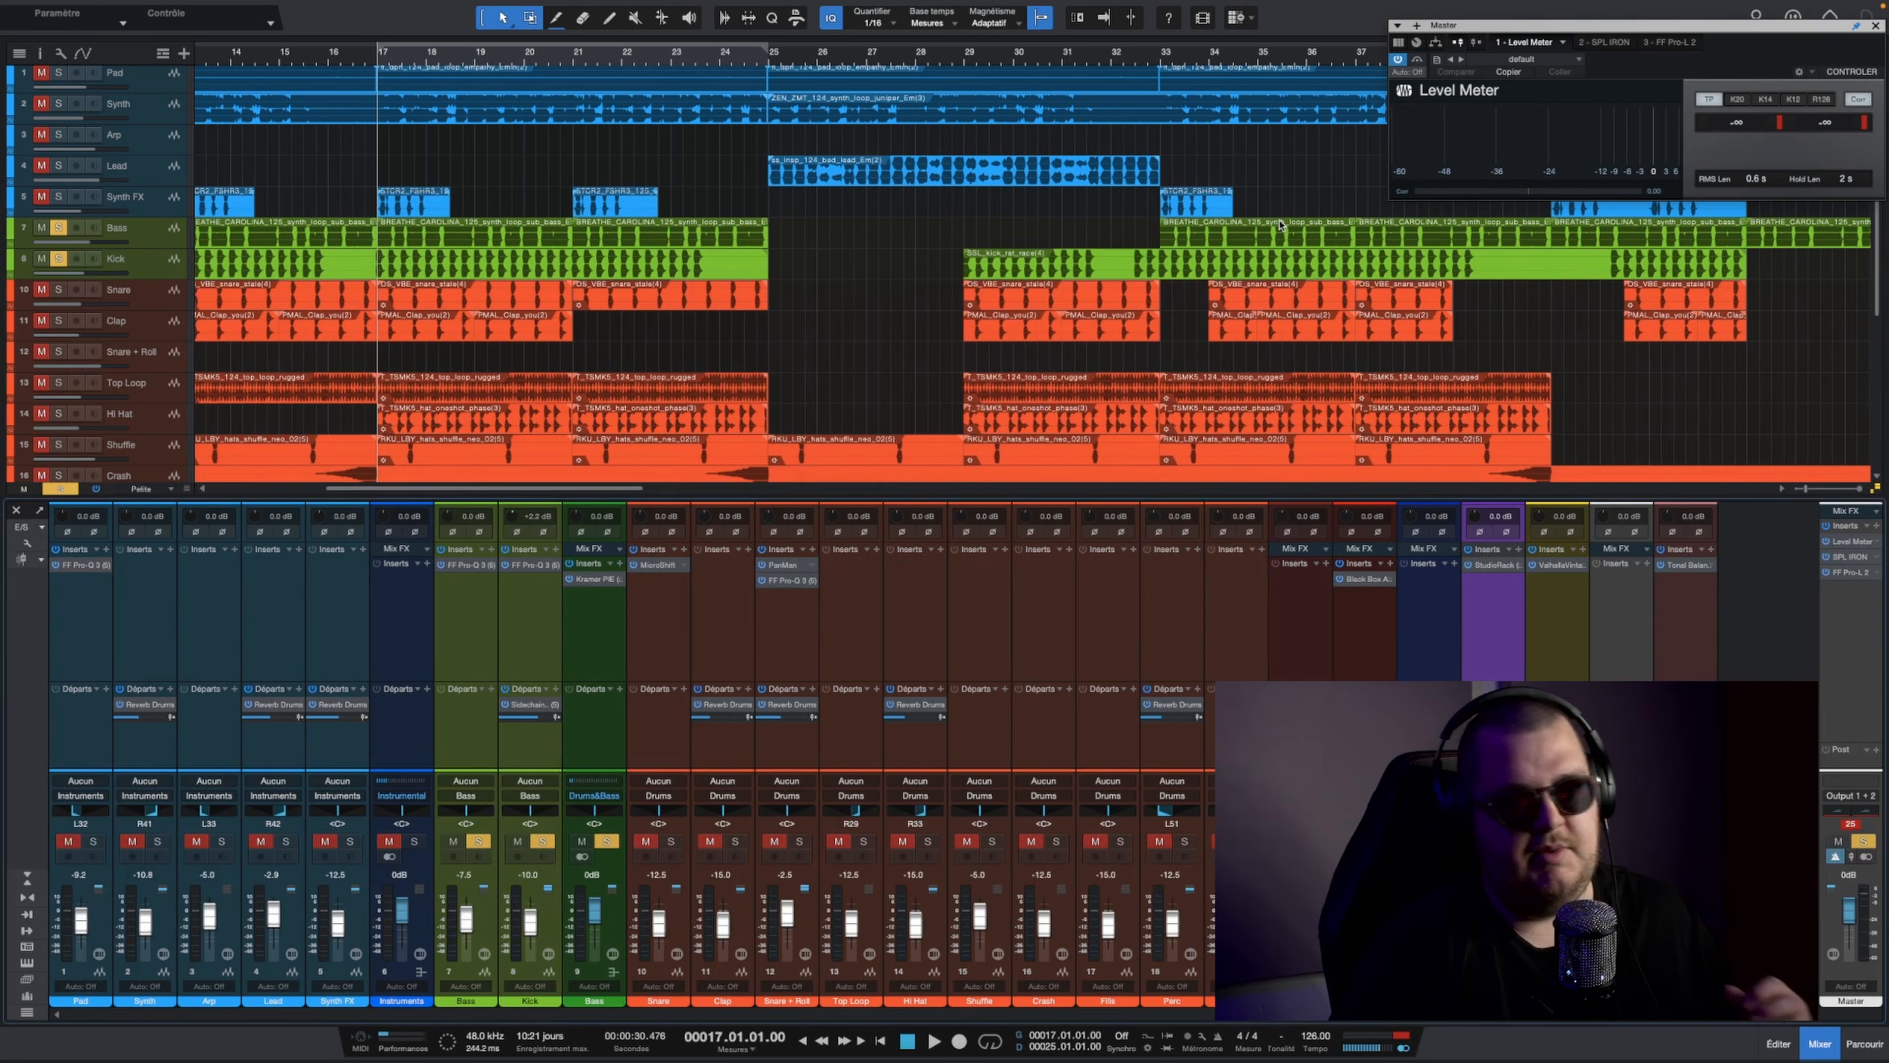
# Step: Play the soloed bass and kick while adjusting the Threshold of Kramer PIE on the Bass bus
pyautogui.scroll(-1, 550, 143)
pyautogui.scroll(-10, 470, 55)
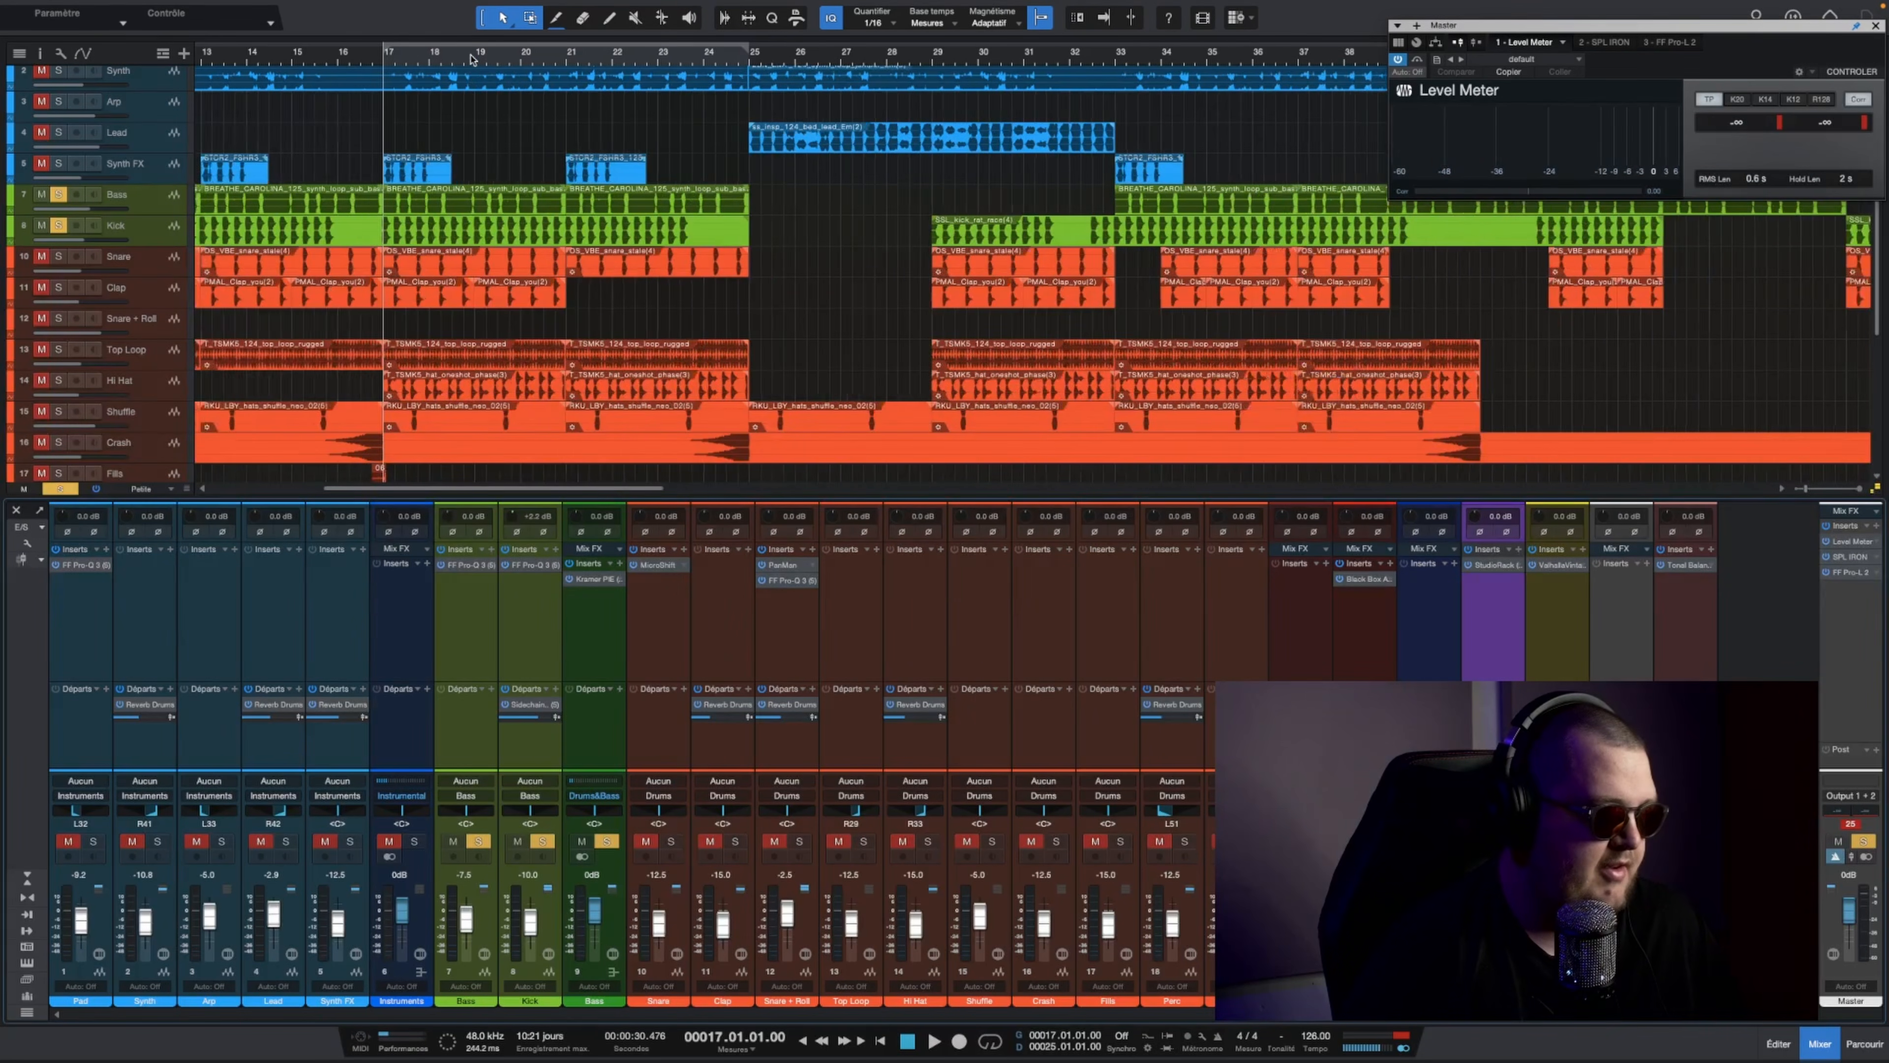
pyautogui.scroll(2, 301, 276)
pyautogui.scroll(-5, 298, 379)
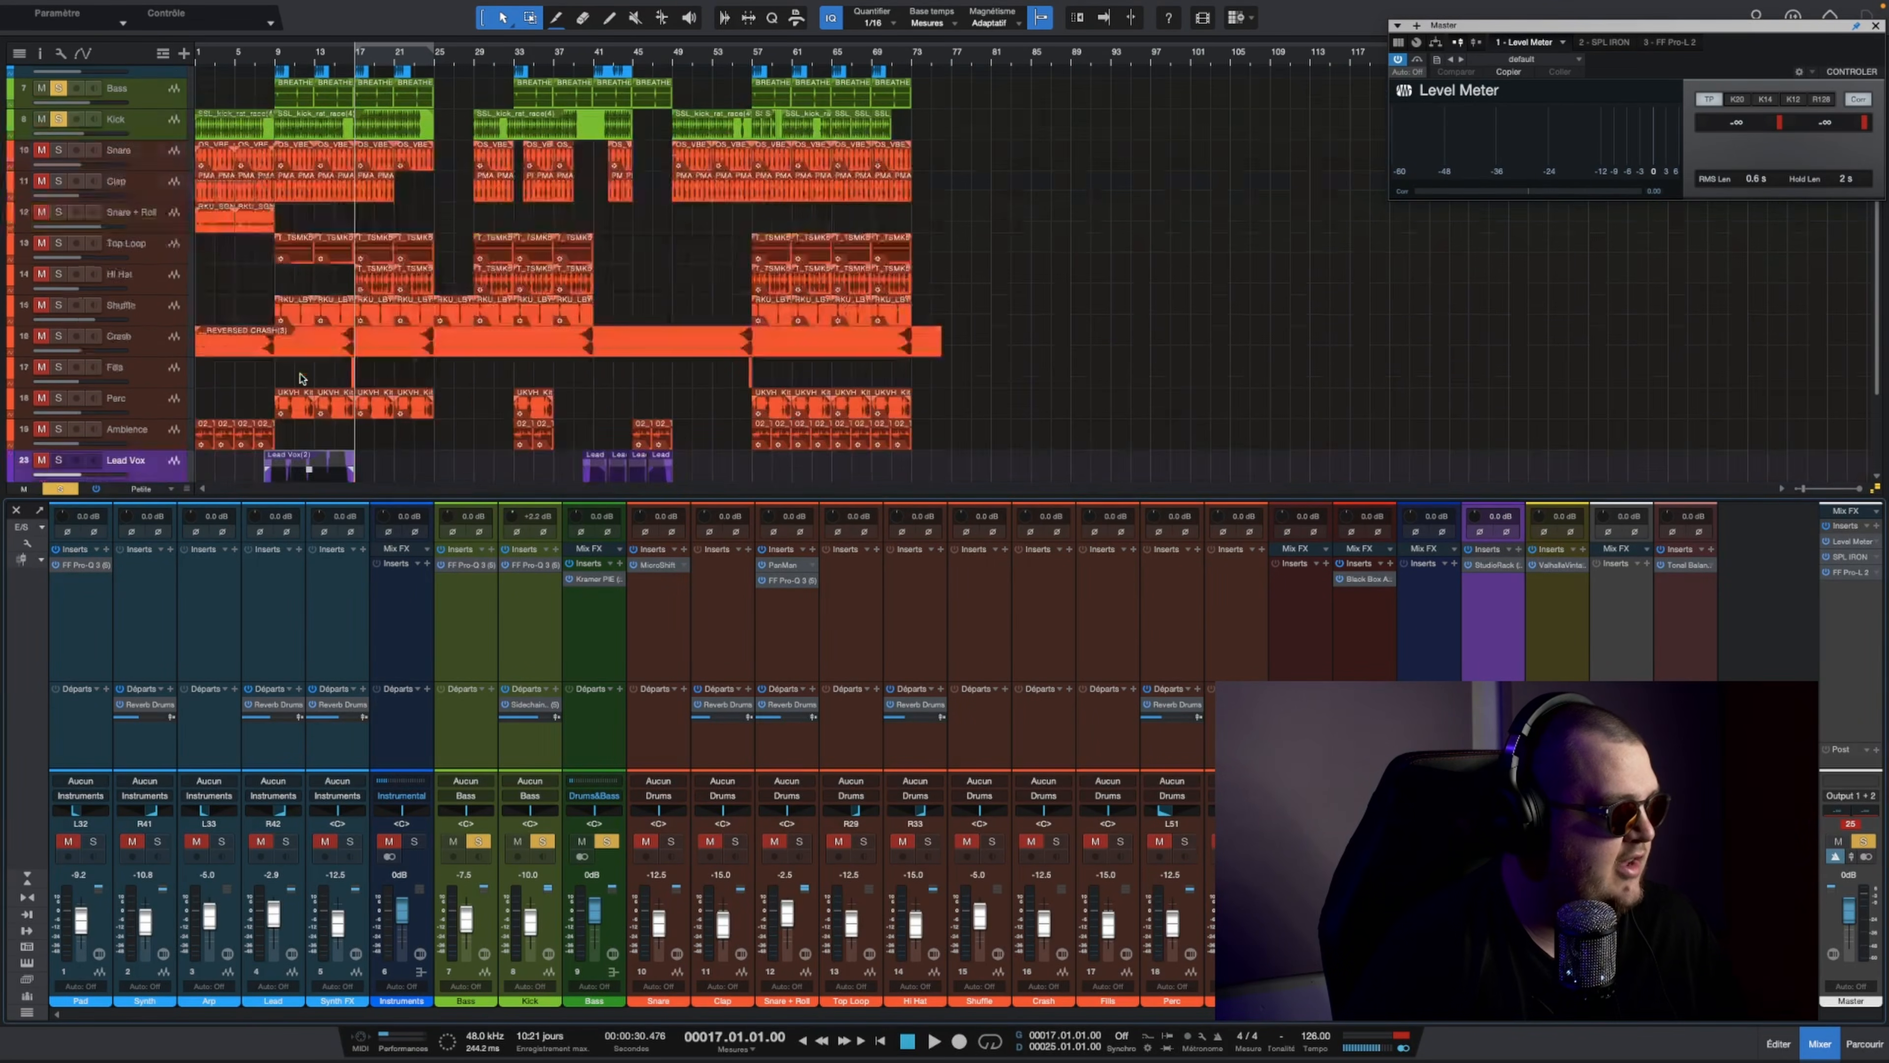
pyautogui.scroll(2, 382, 337)
pyautogui.scroll(1, 382, 337)
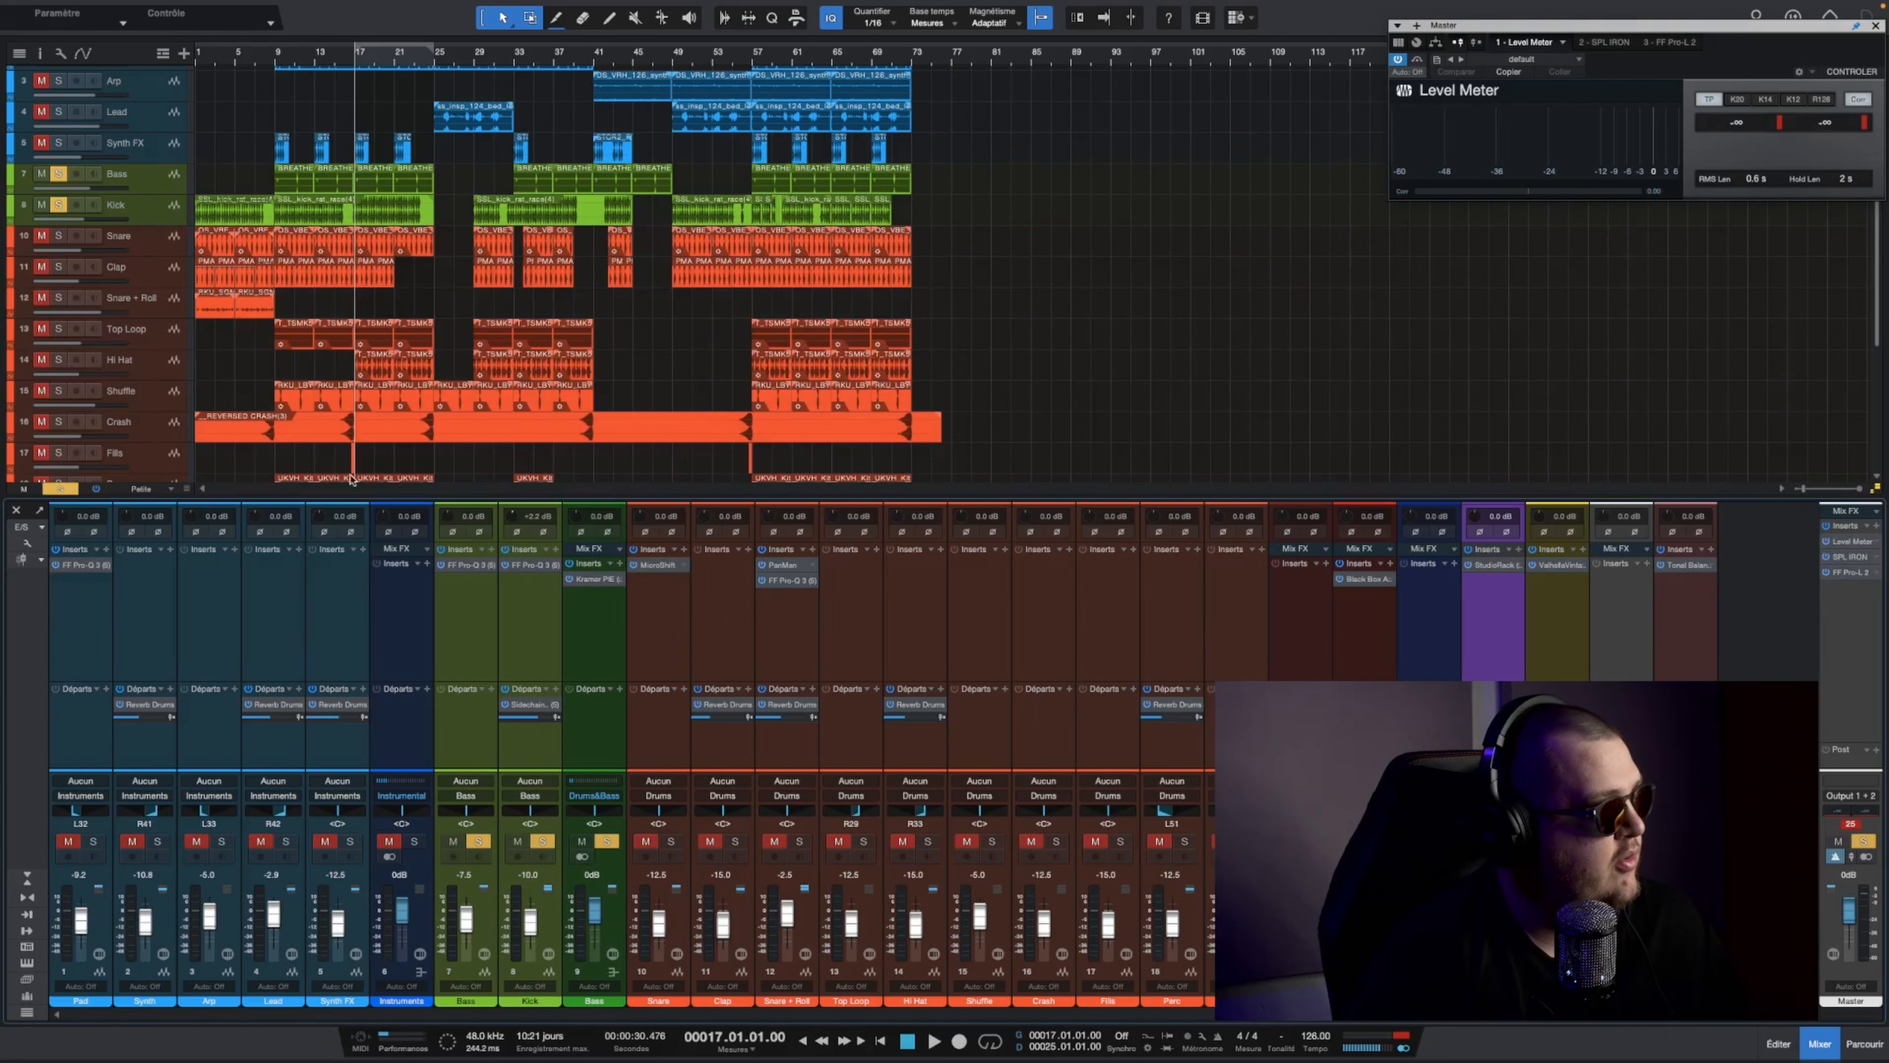
pyautogui.click(595, 578)
pyautogui.press('space')
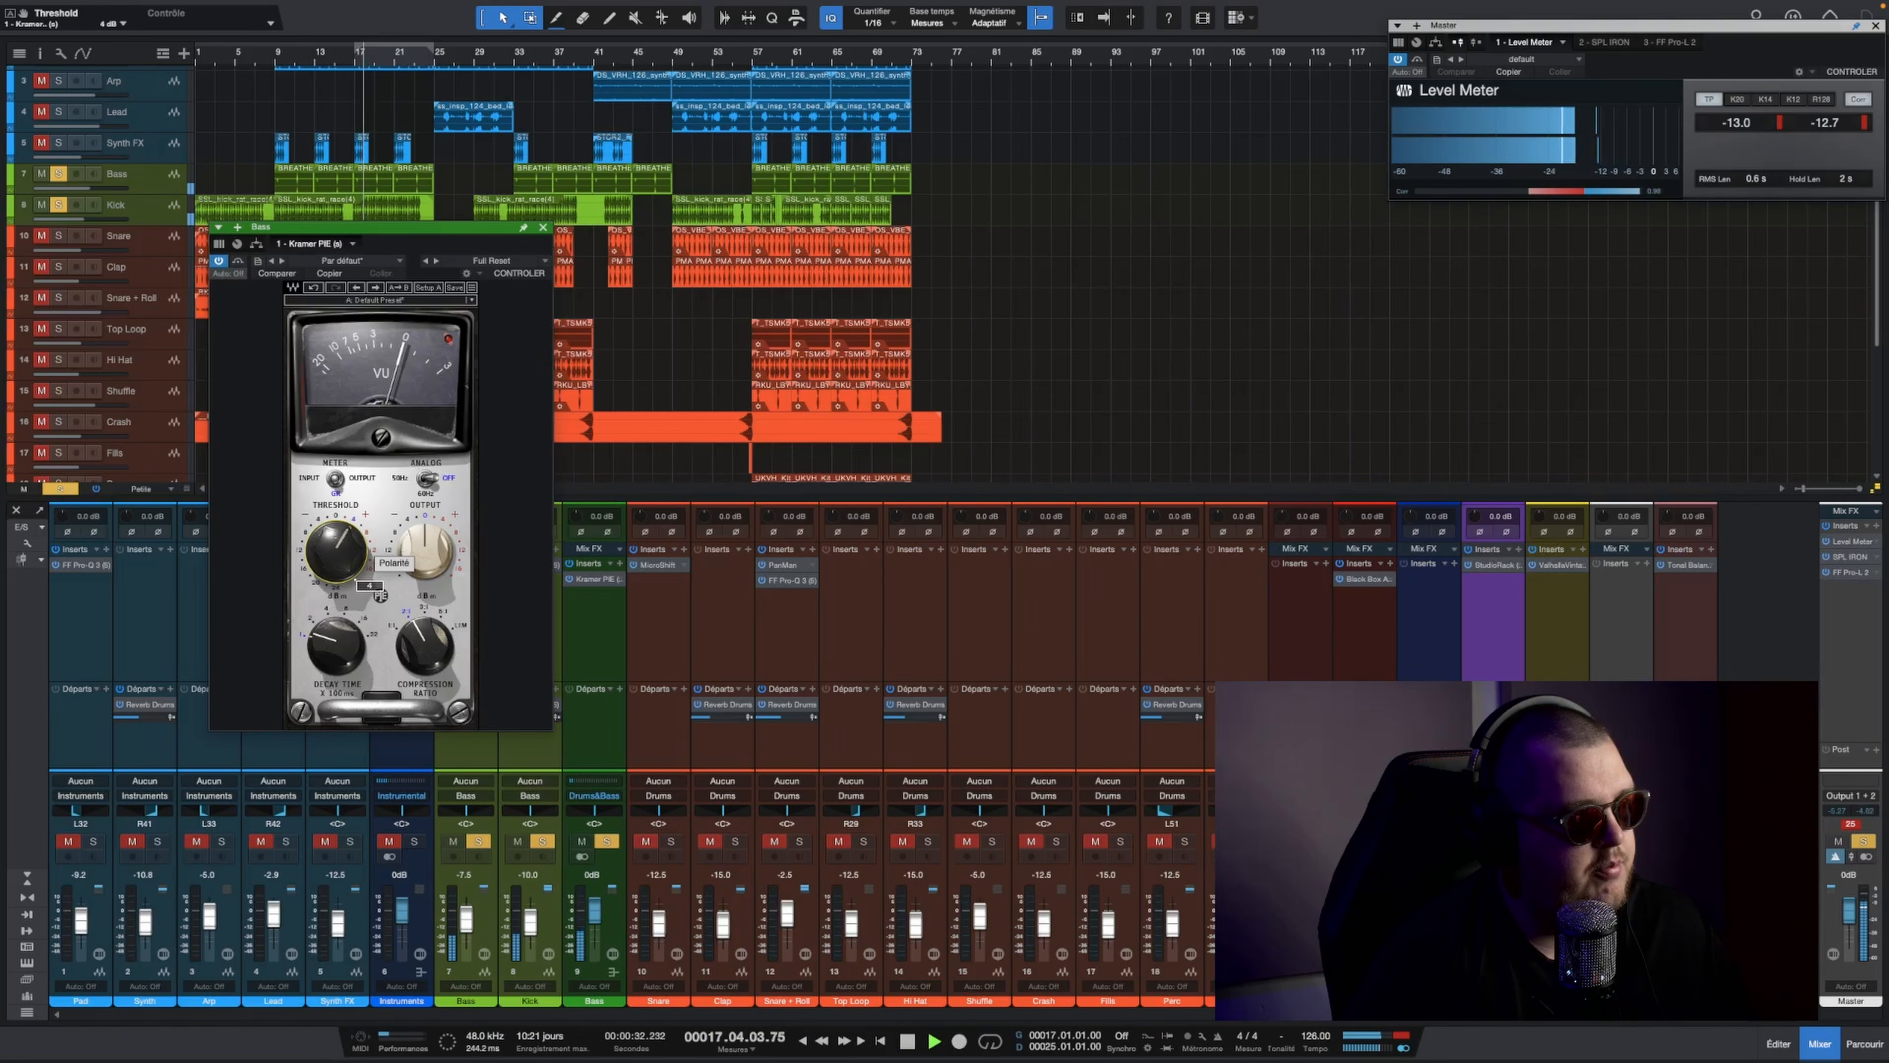
pyautogui.moveTo(336, 550); pyautogui.dragTo(336, 563)
pyautogui.press('space')
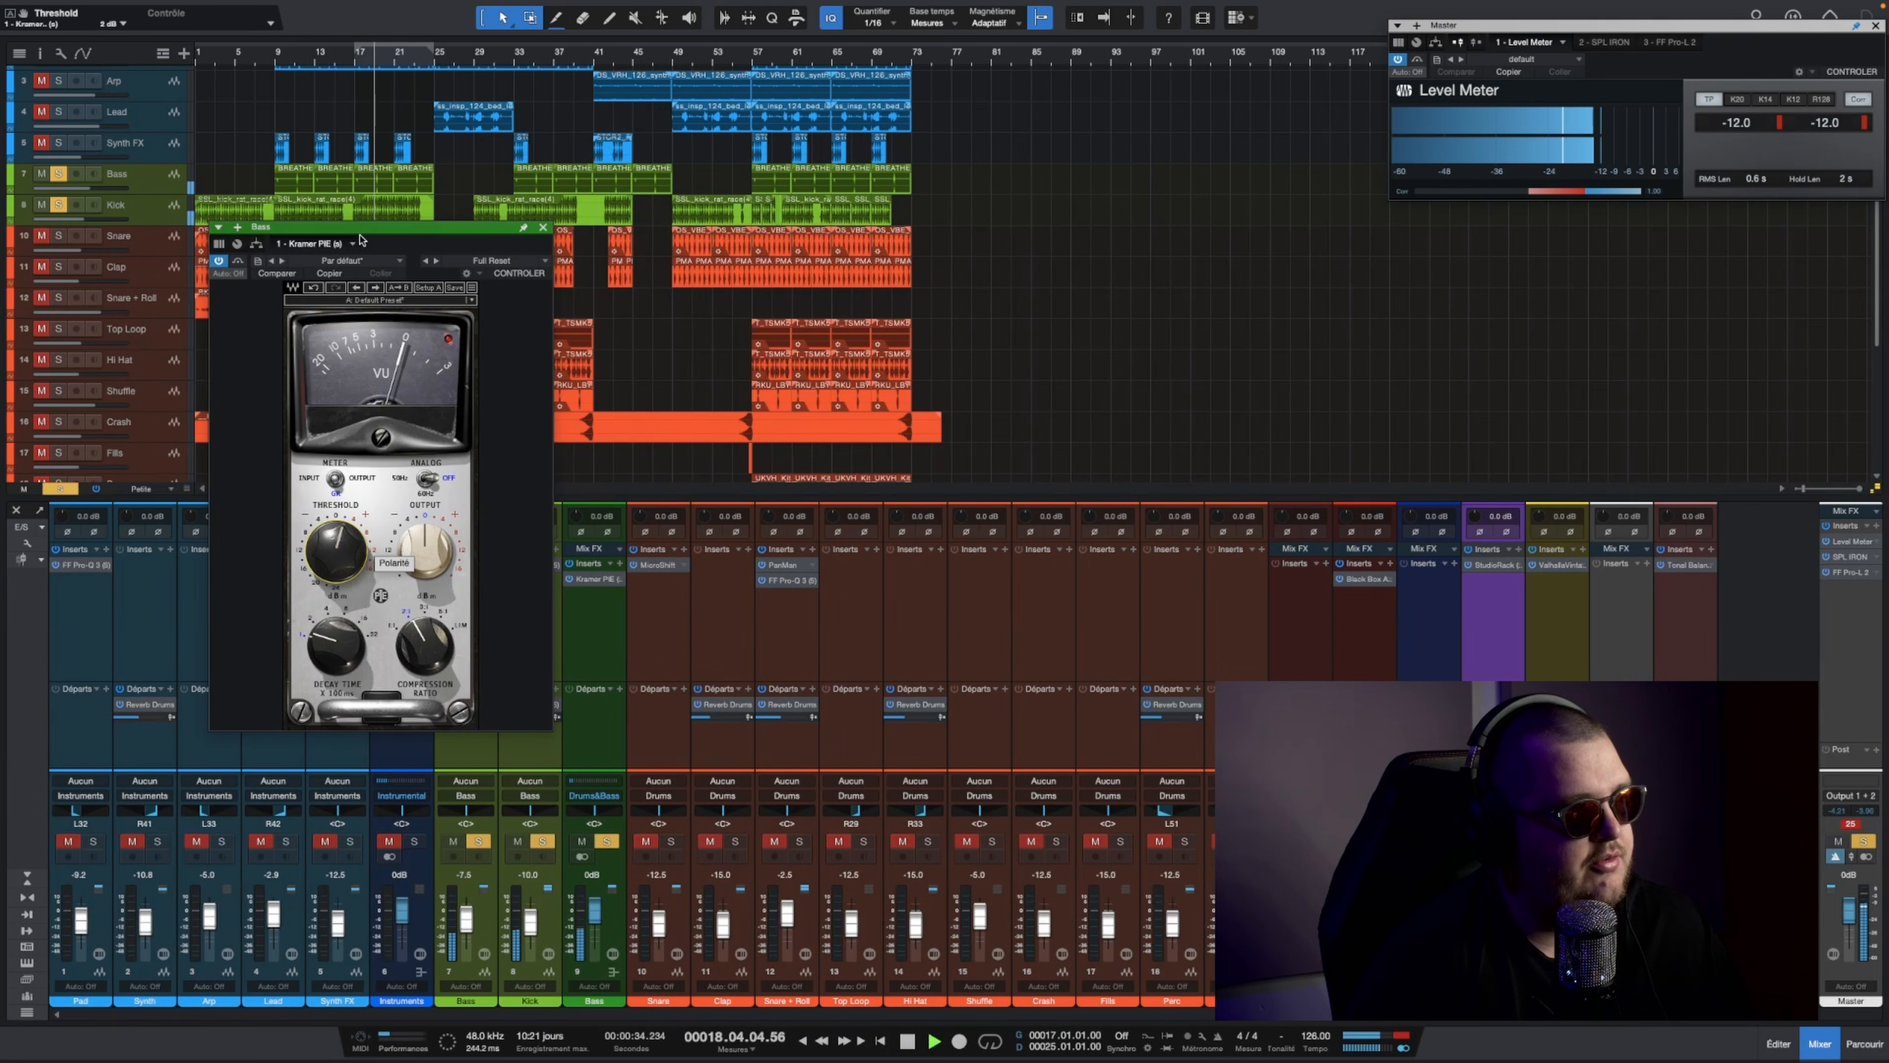
pyautogui.press('space')
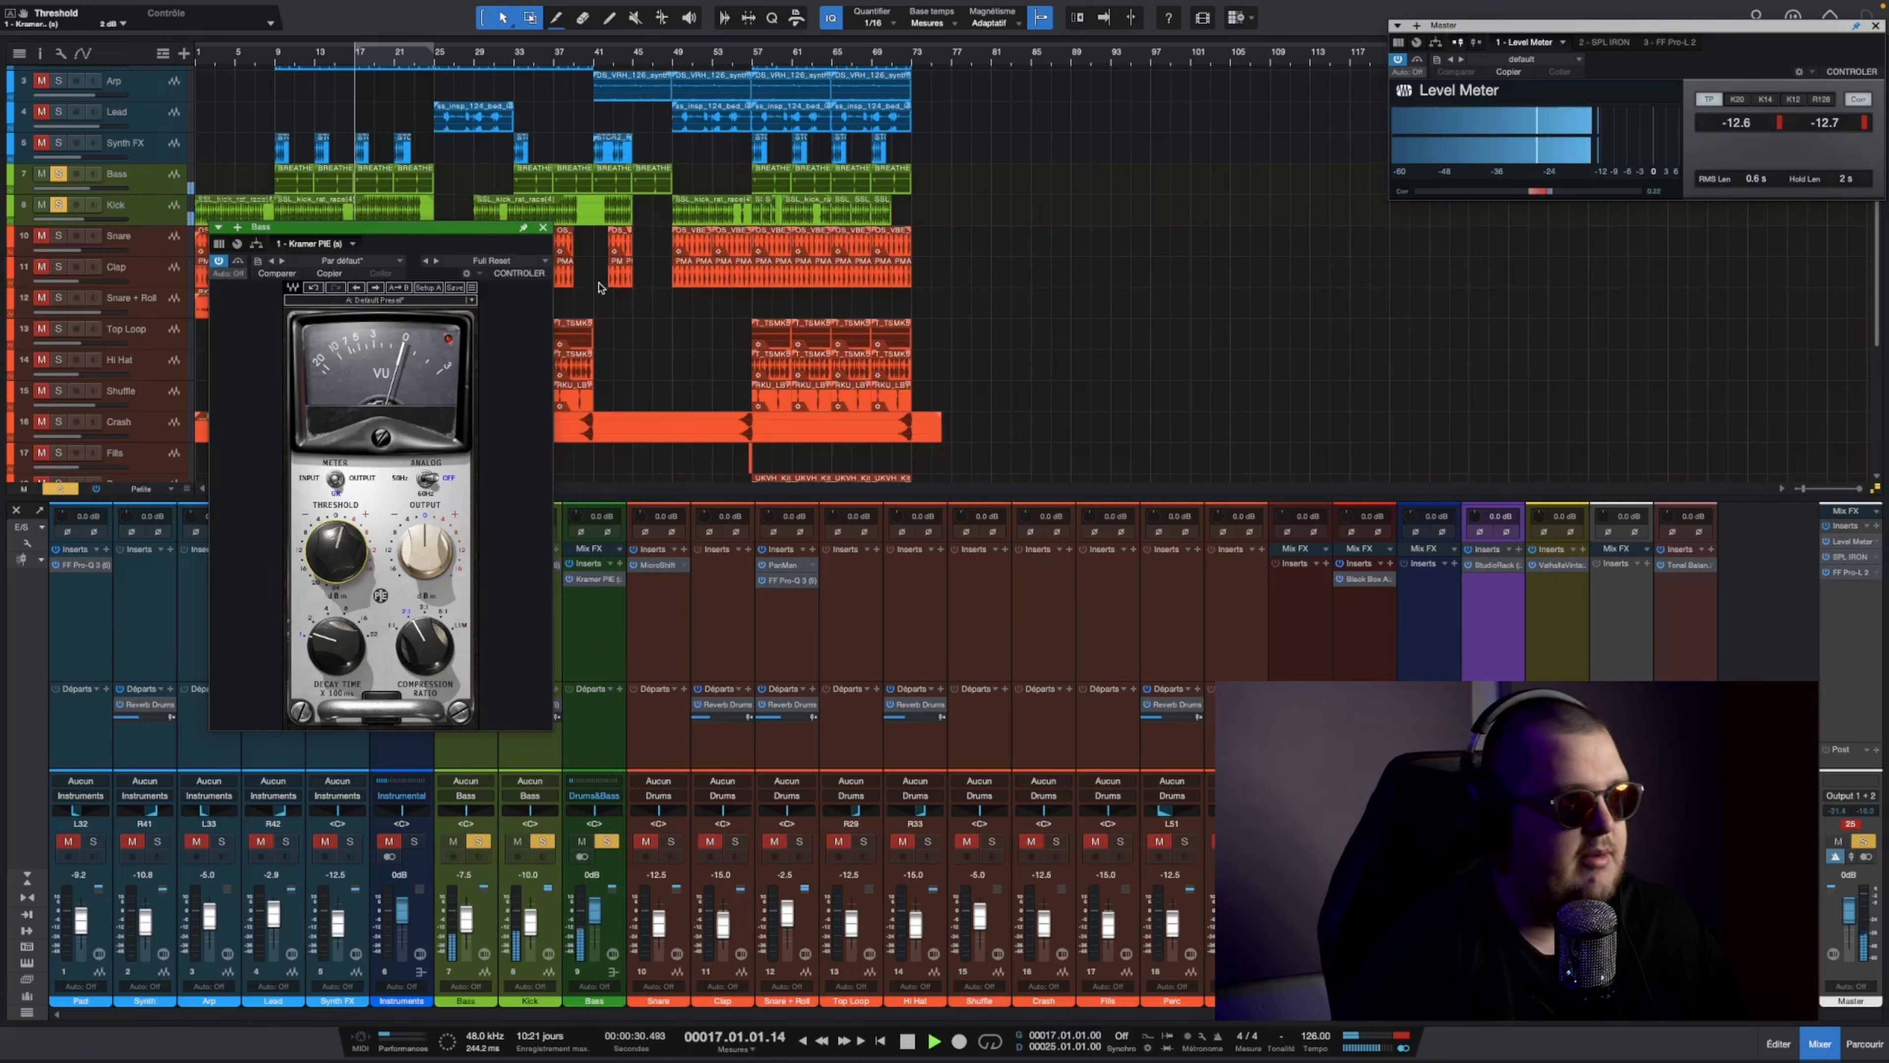
pyautogui.press('space')
pyautogui.click(544, 227)
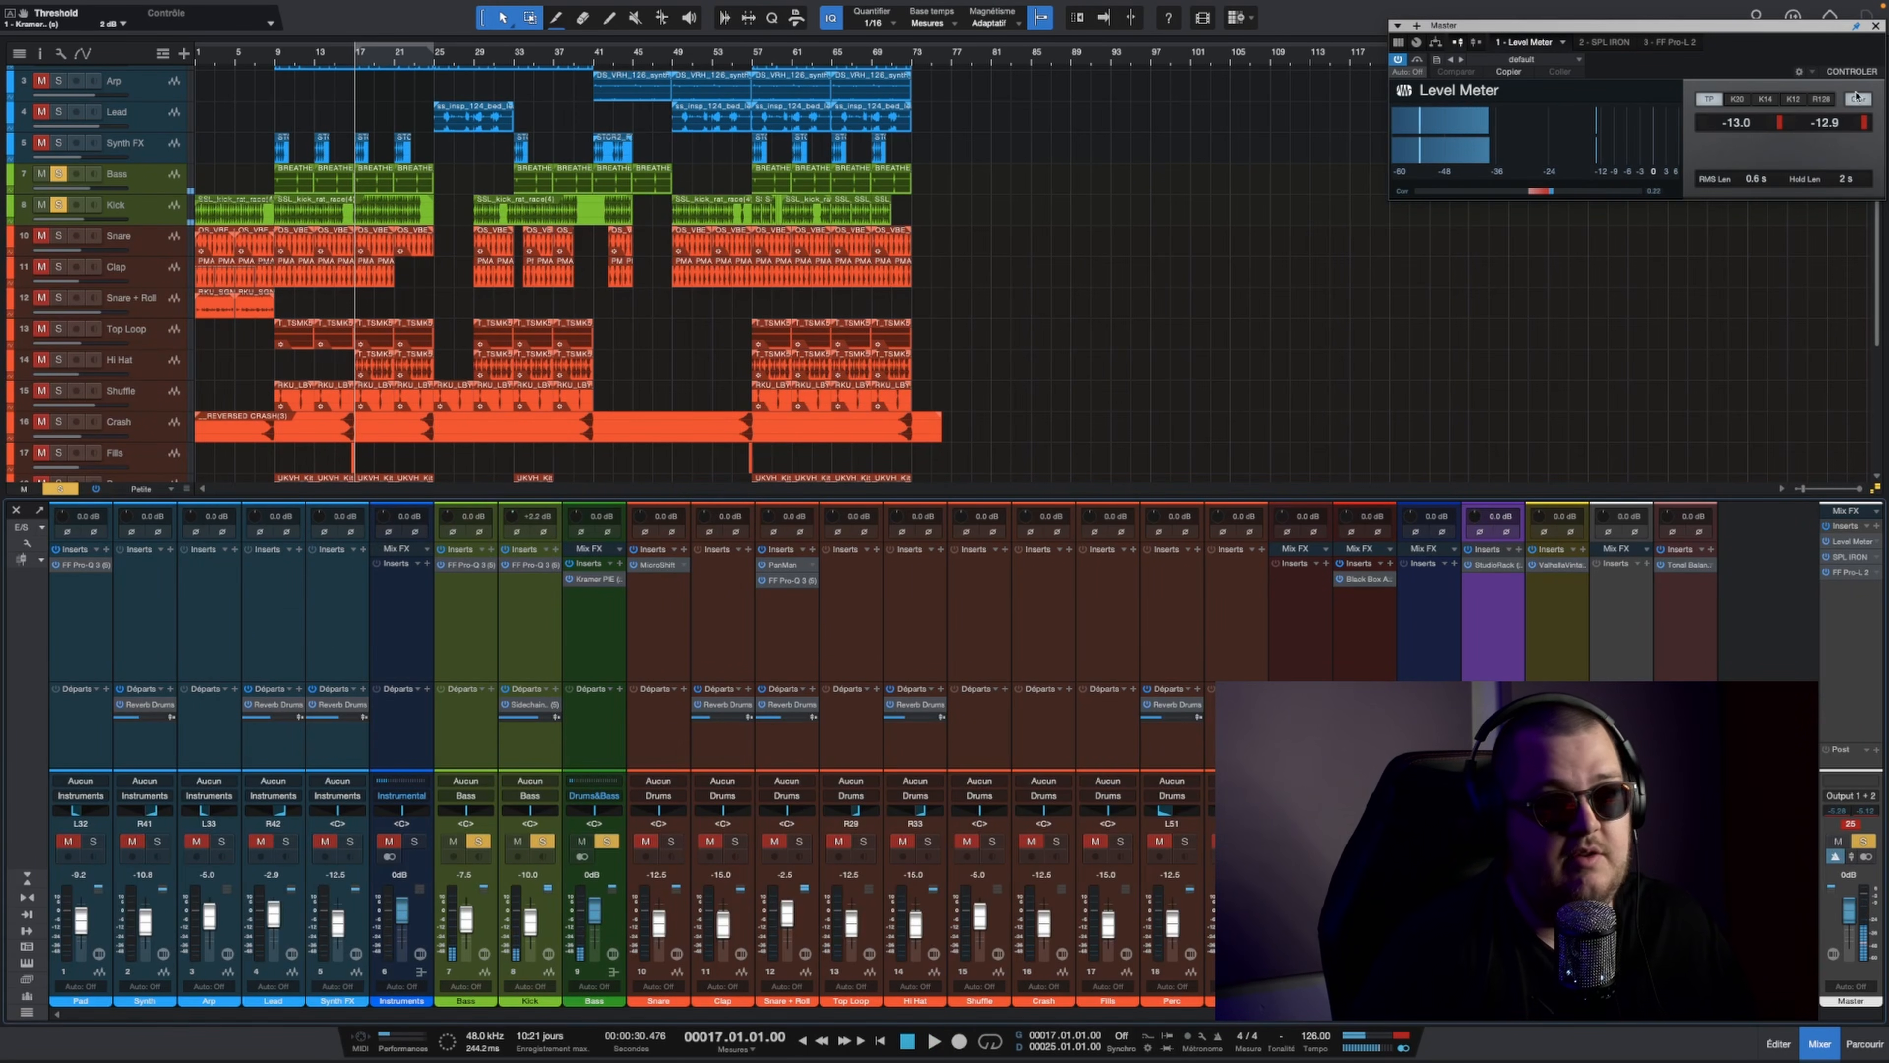
# Step: Review the FF Pro-L 2 limiter settings on the Master channel
pyautogui.click(1722, 131)
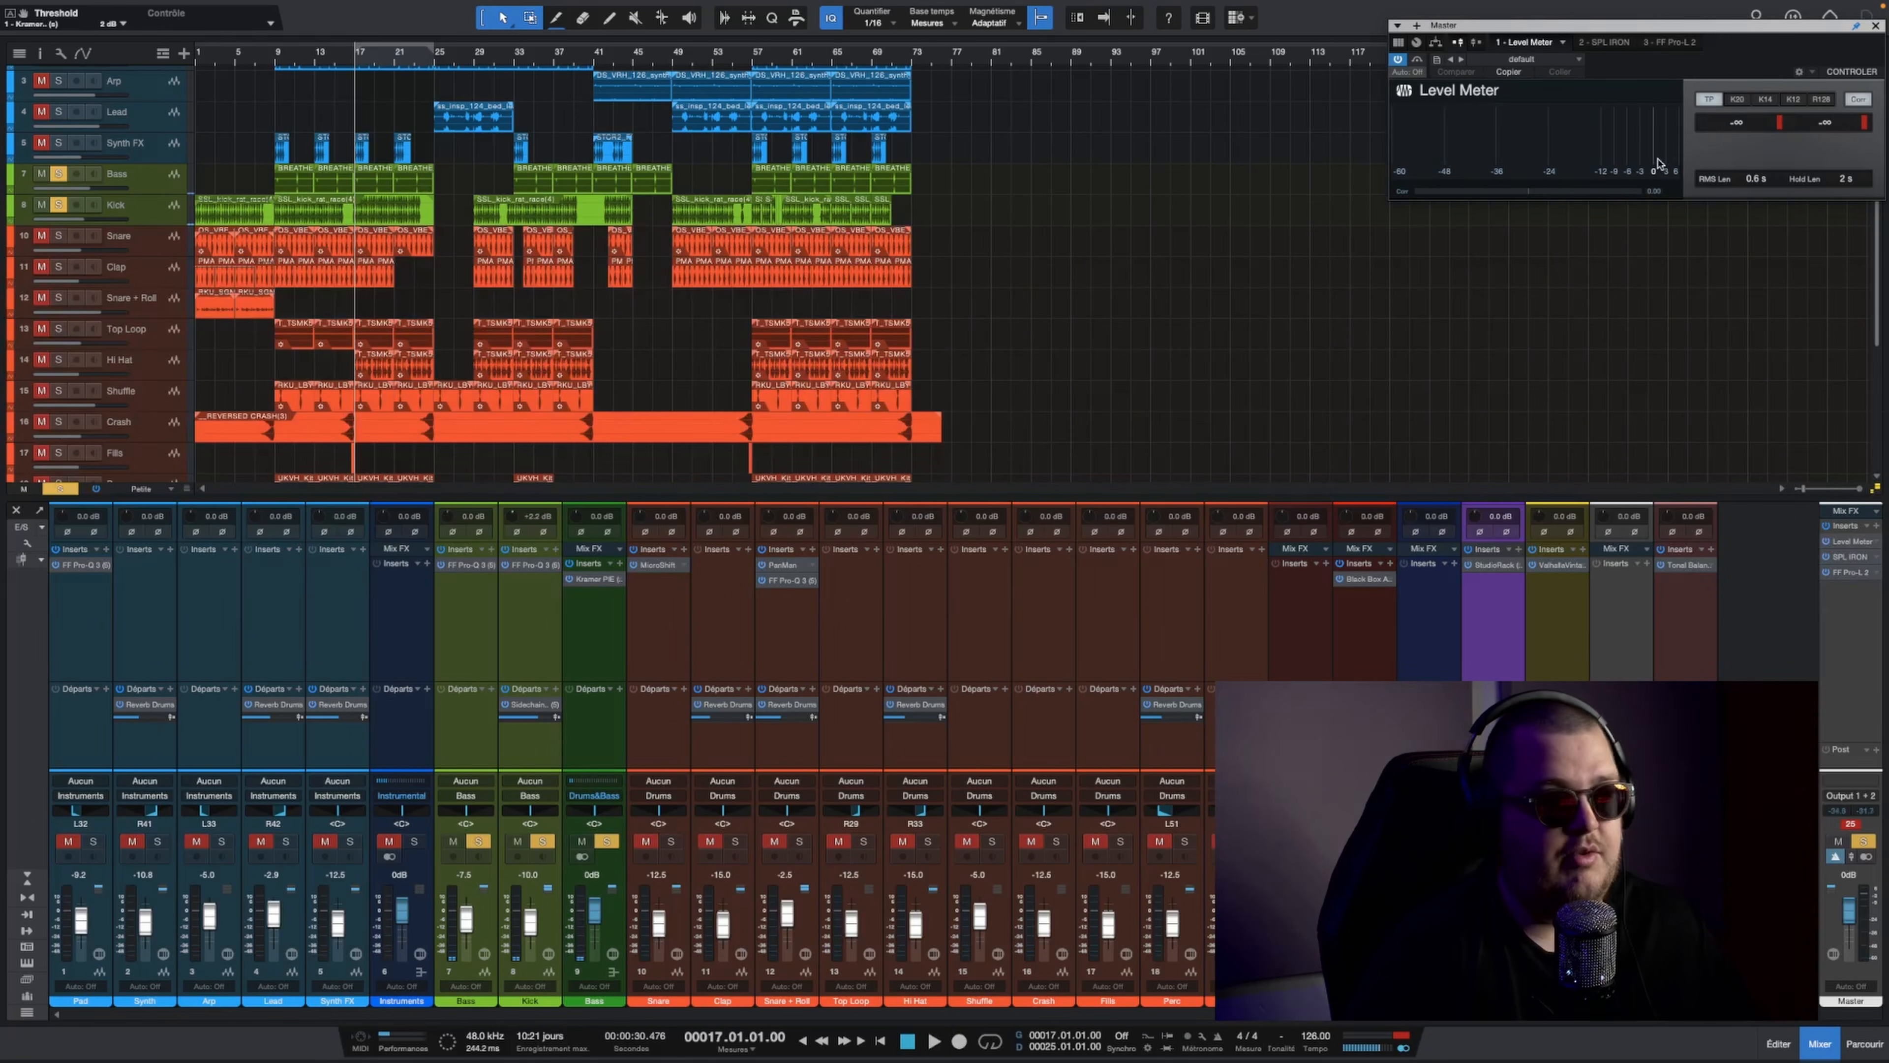
pyautogui.click(1844, 573)
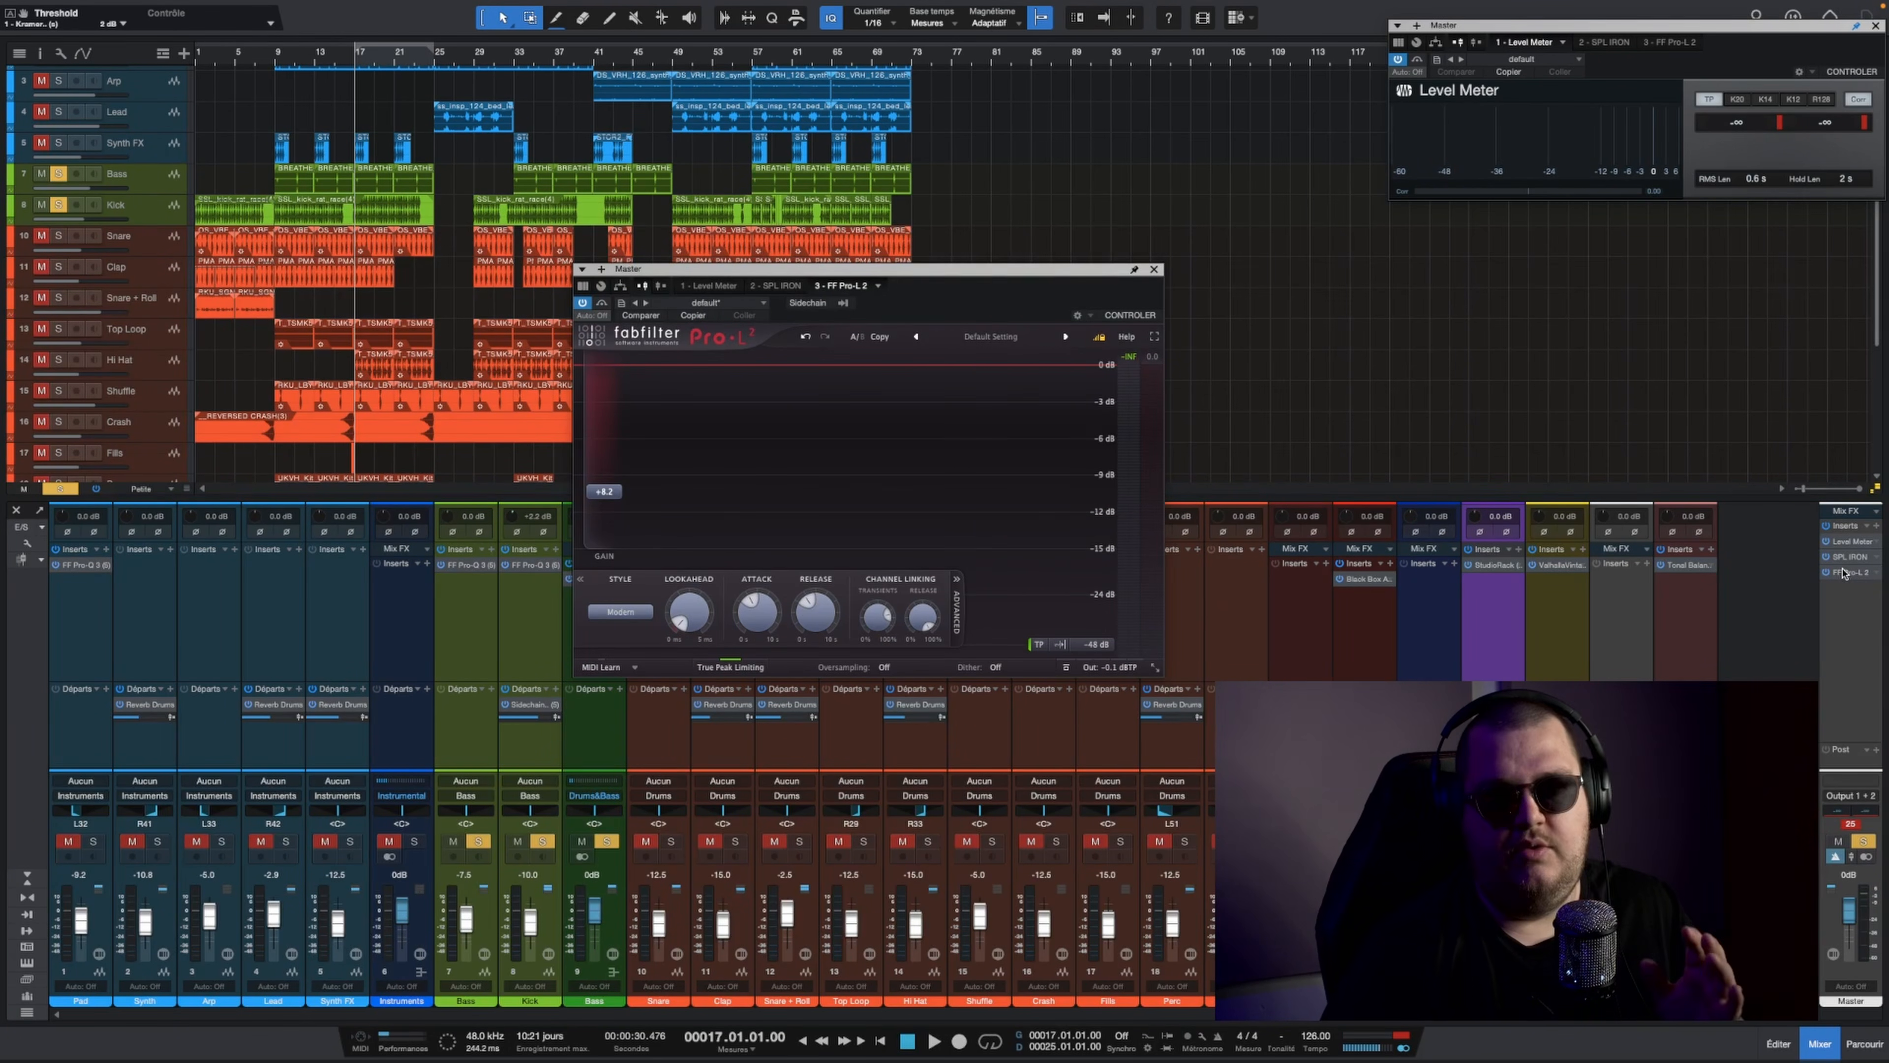
pyautogui.click(1844, 573)
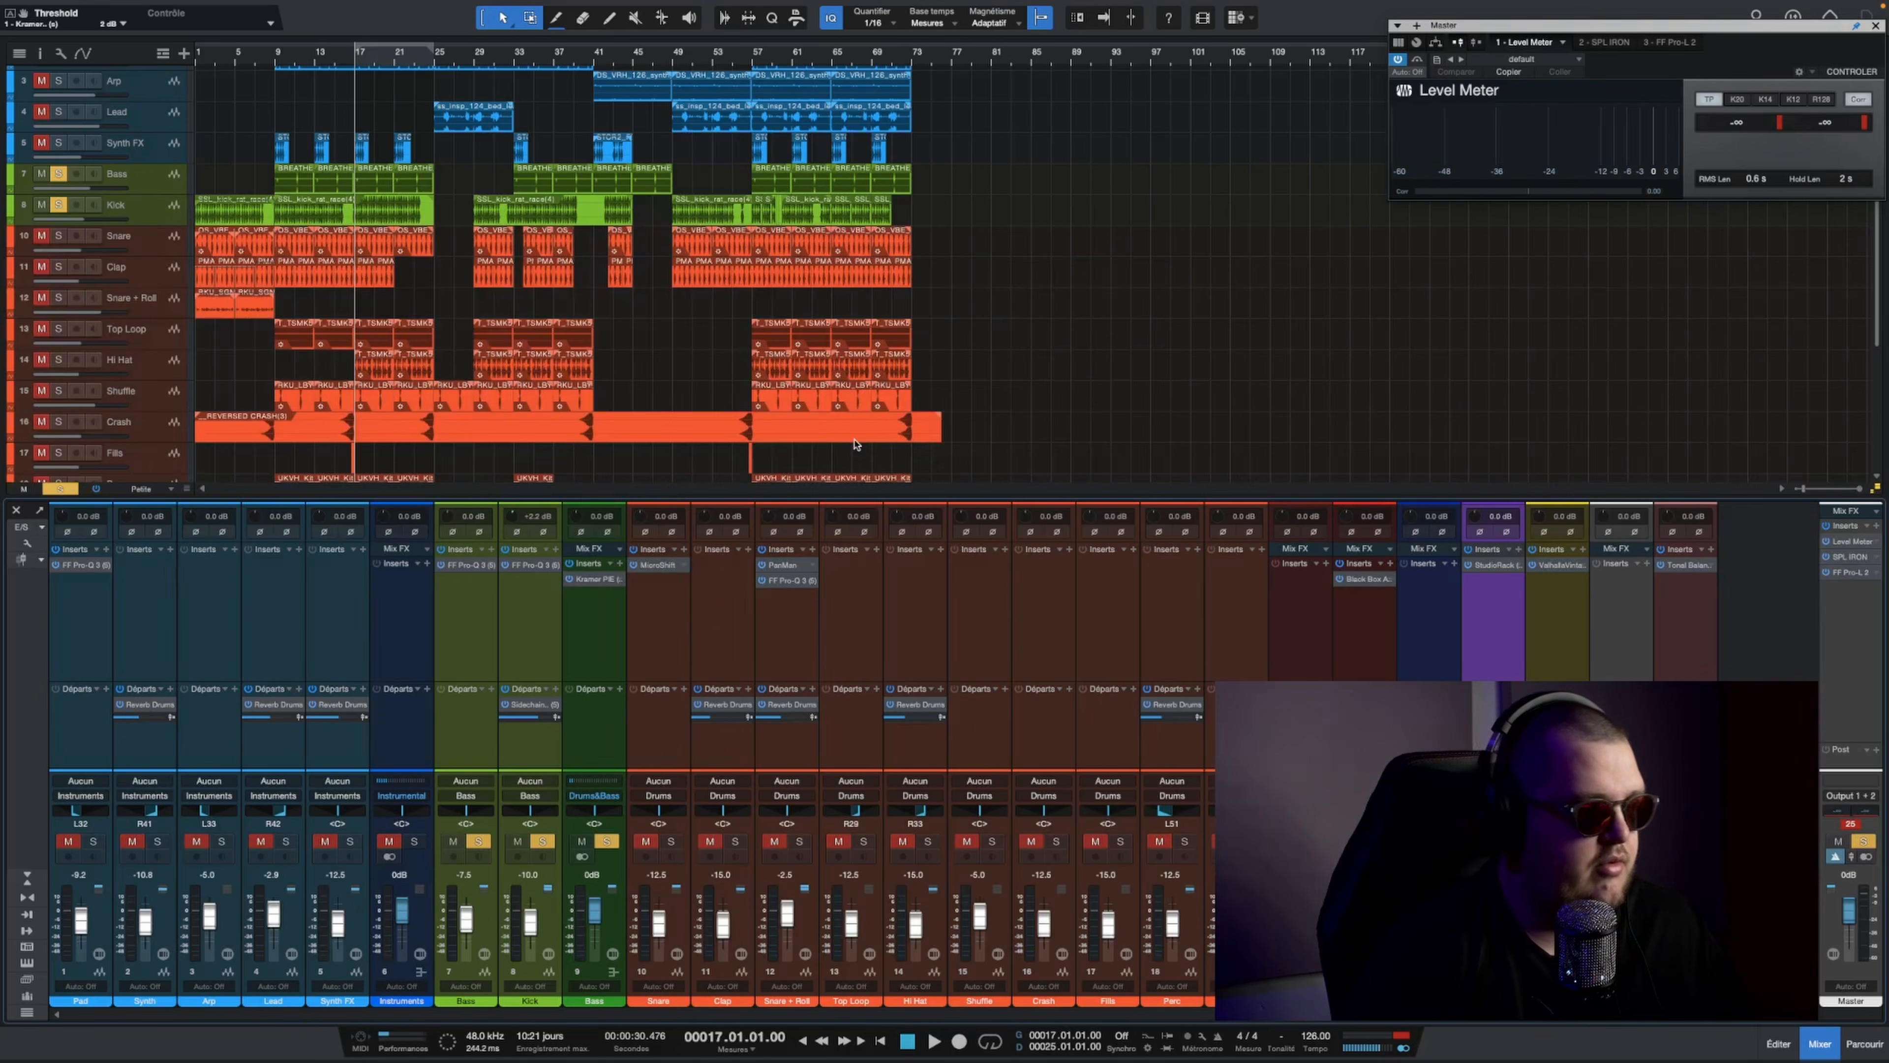
# Step: Release the solo on the bass channels and on Clap so that only Snare plays among the drums
pyautogui.click(459, 632)
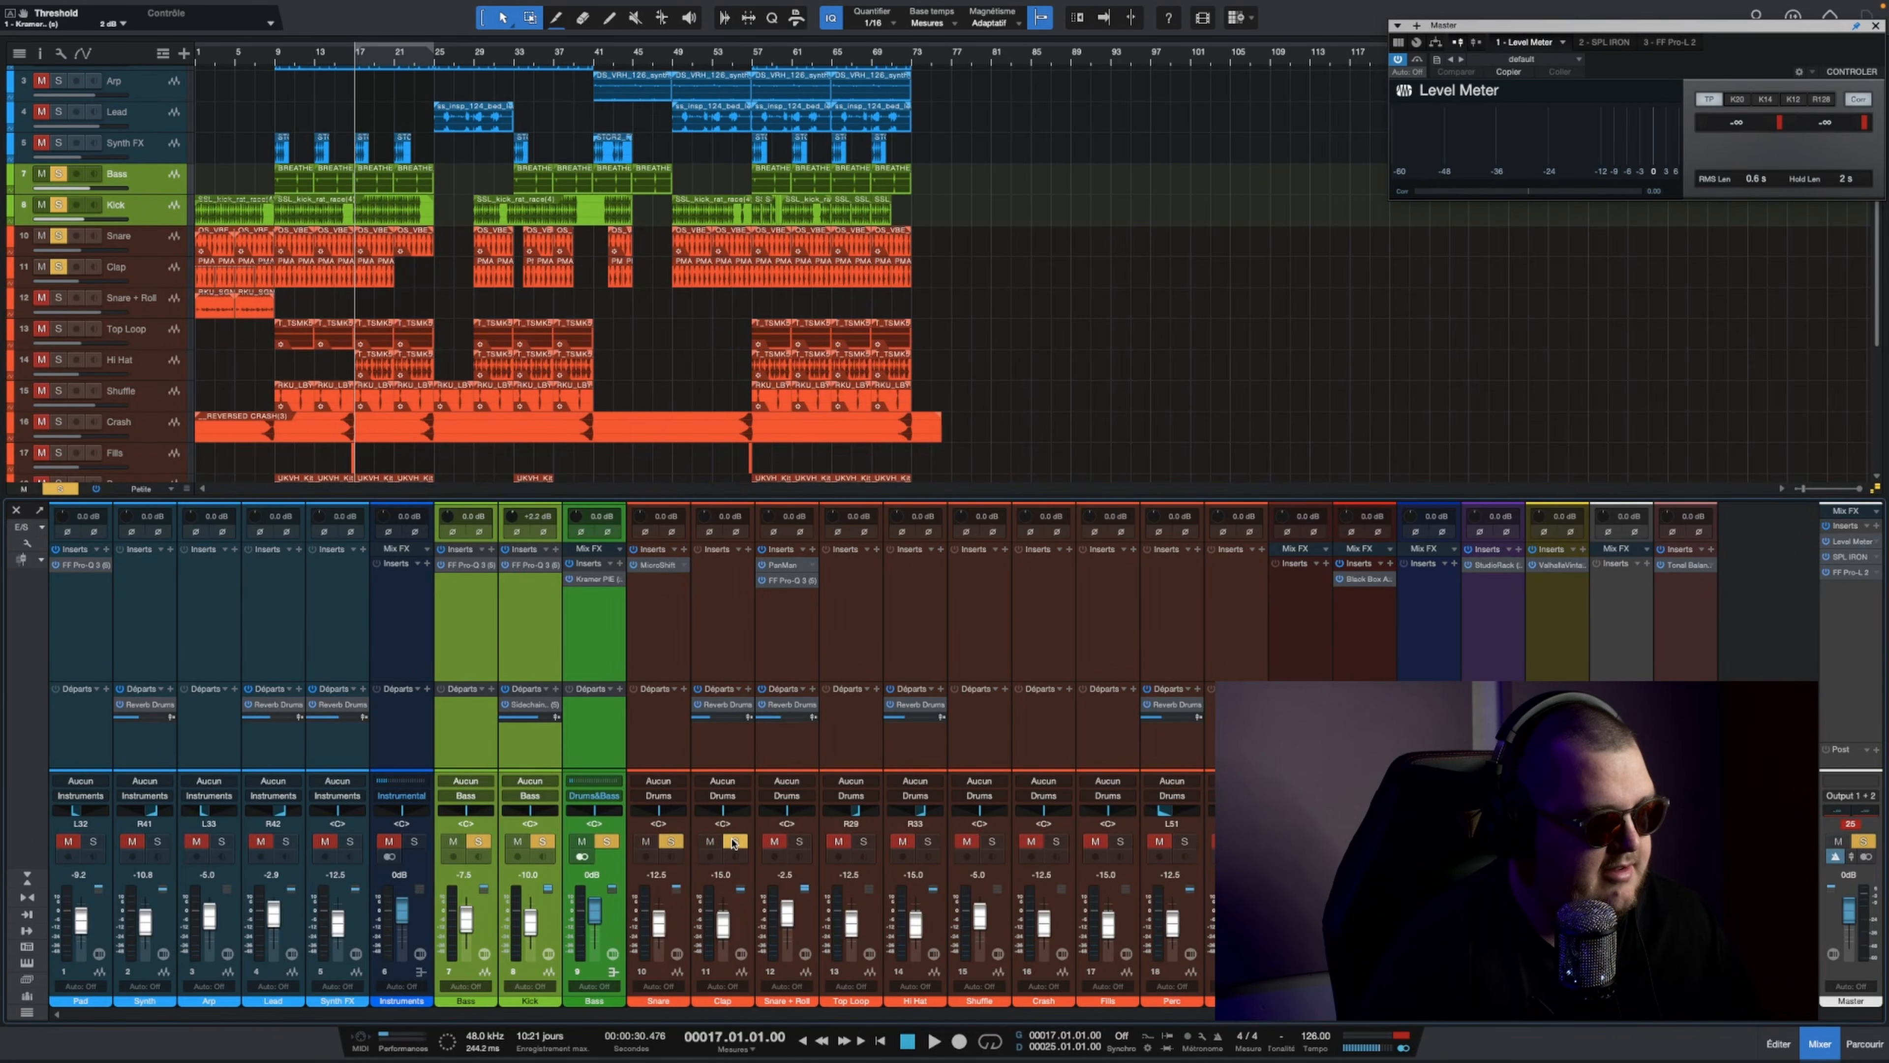
pyautogui.click(606, 840)
pyautogui.click(582, 841)
pyautogui.press('space')
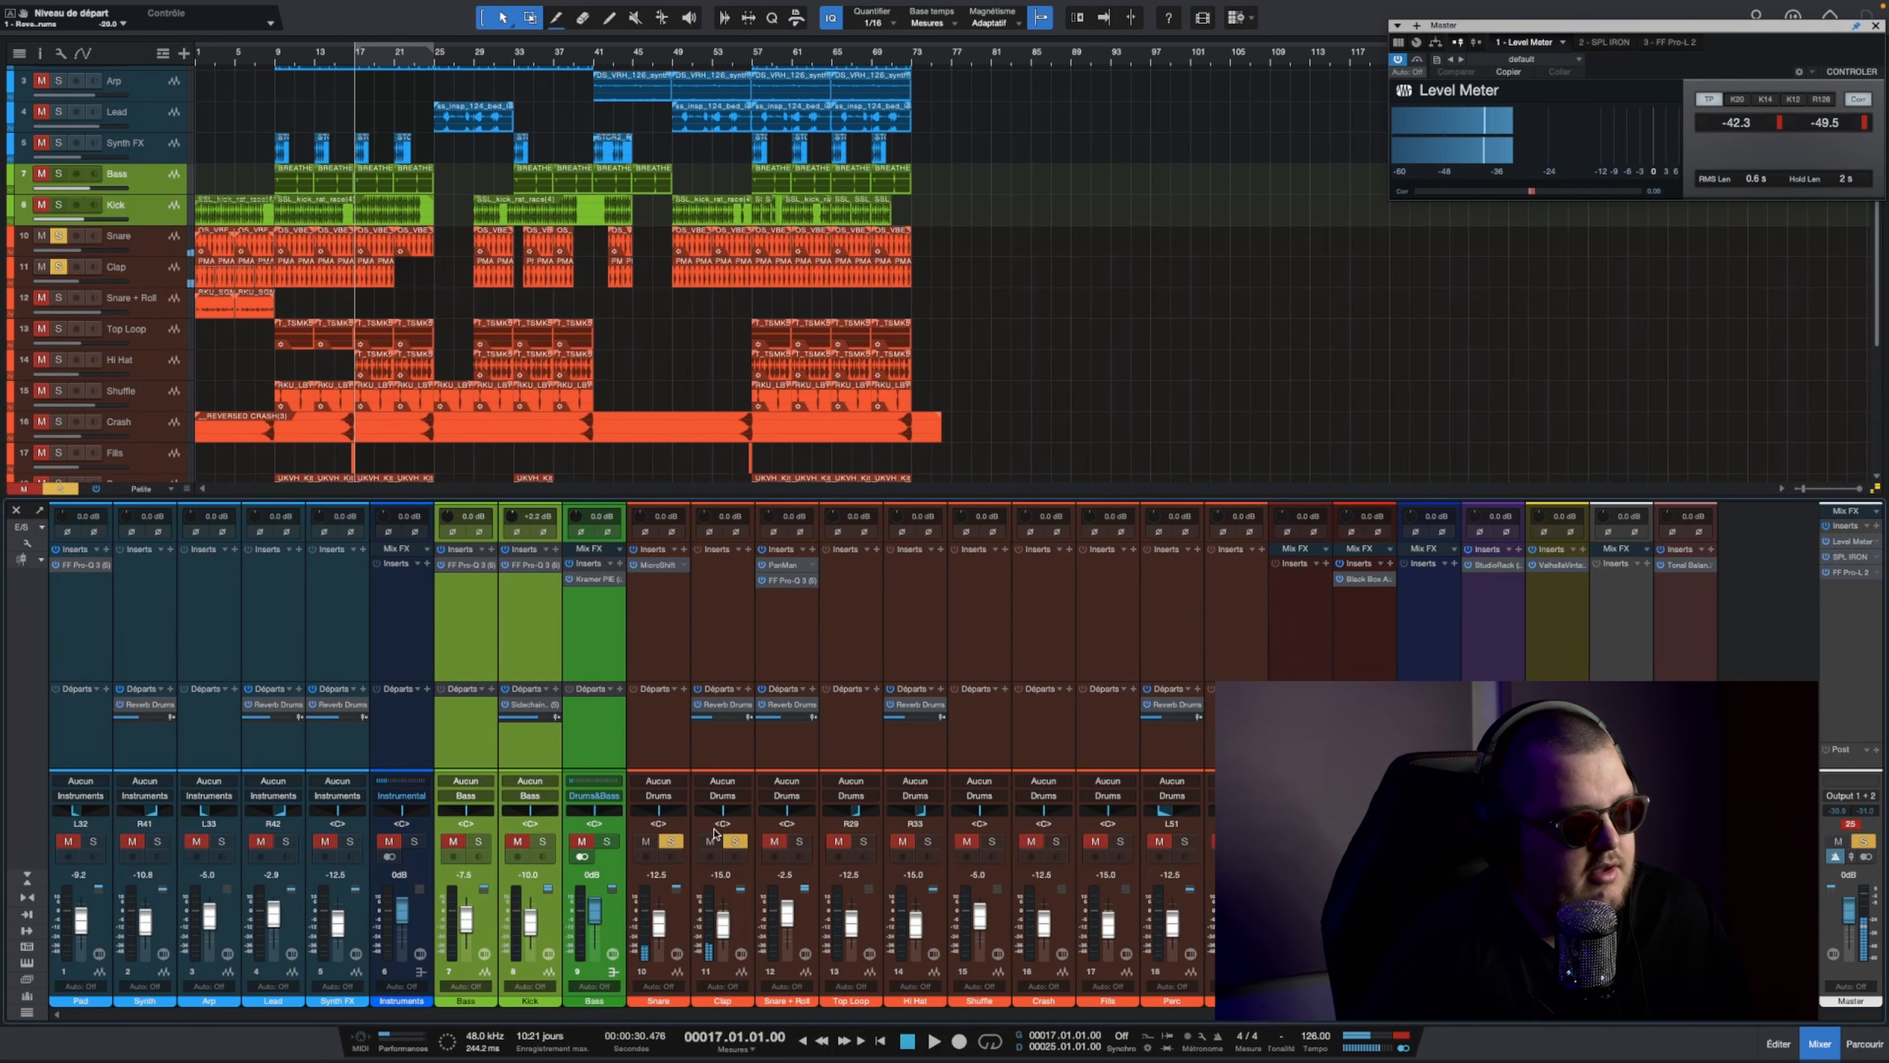
pyautogui.click(736, 841)
pyautogui.click(709, 841)
pyautogui.press('space')
# Step: Listen to the soloed Snare with its MicroShift insert switched on and off for comparison
pyautogui.click(651, 564)
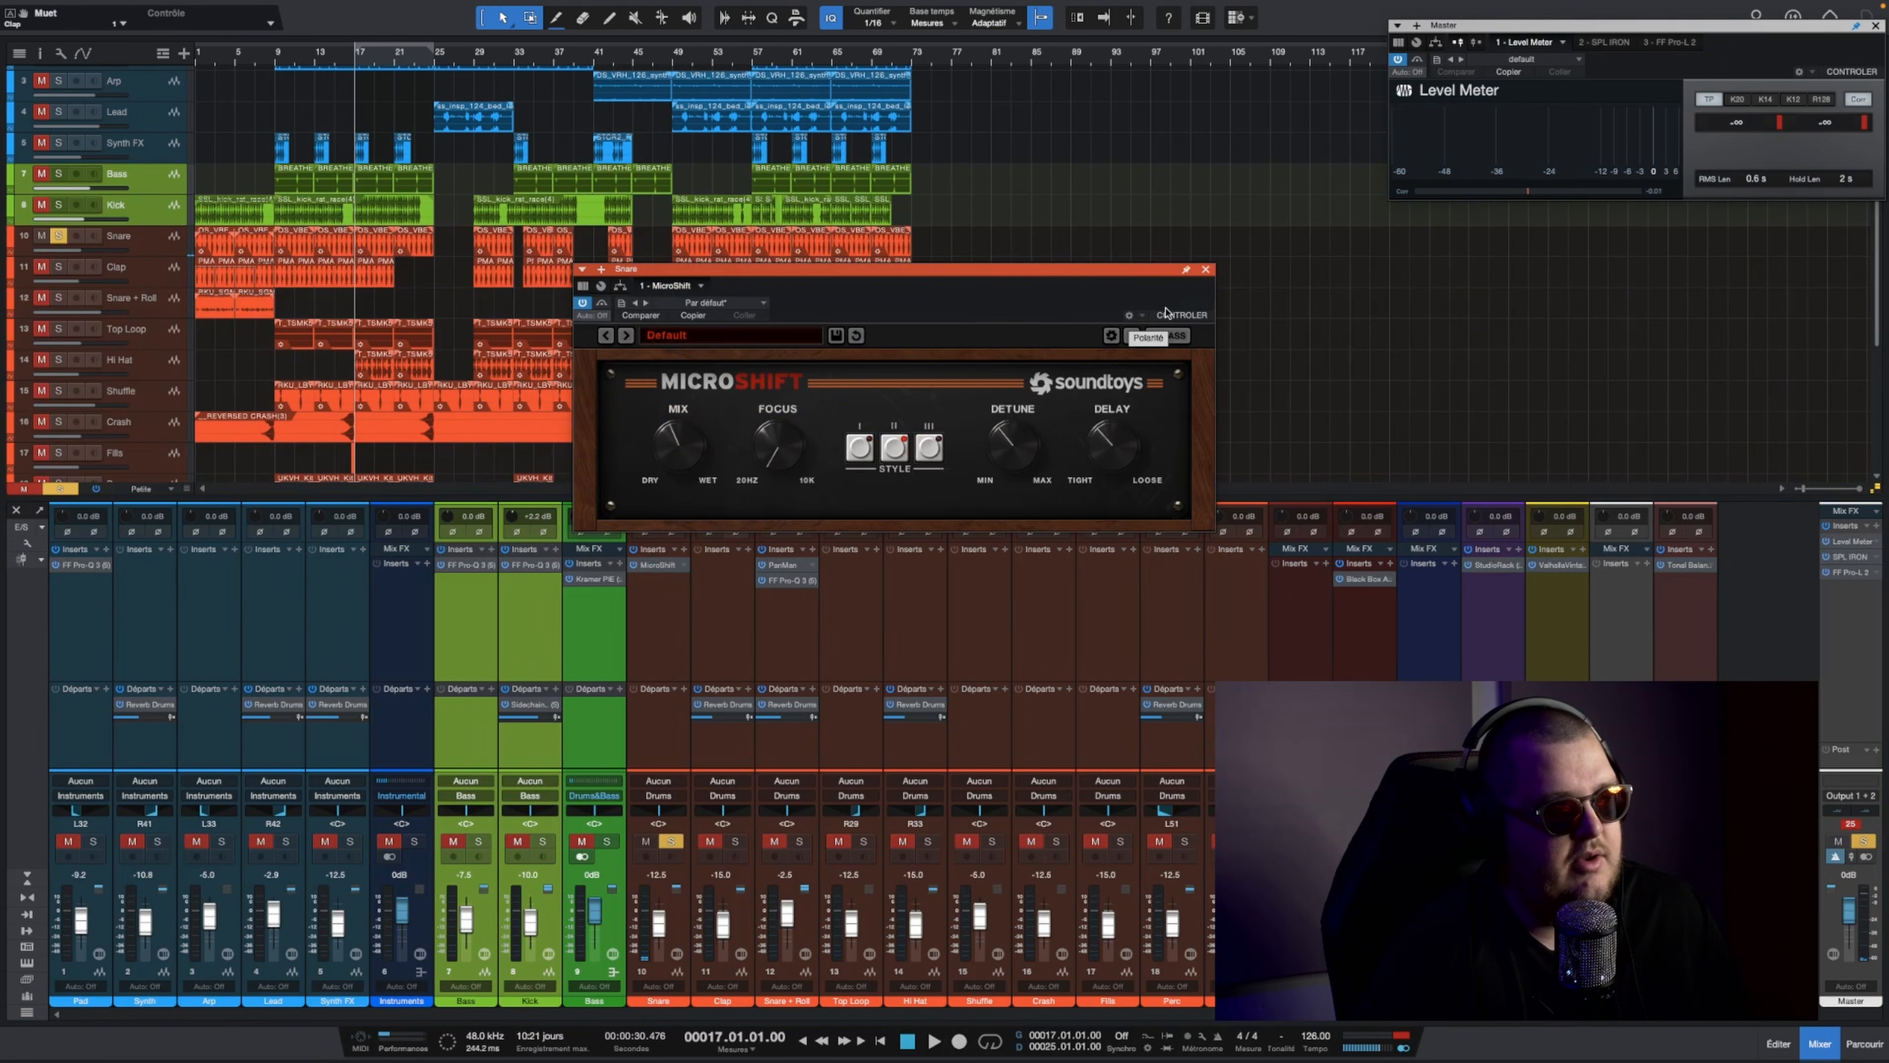
pyautogui.press('space')
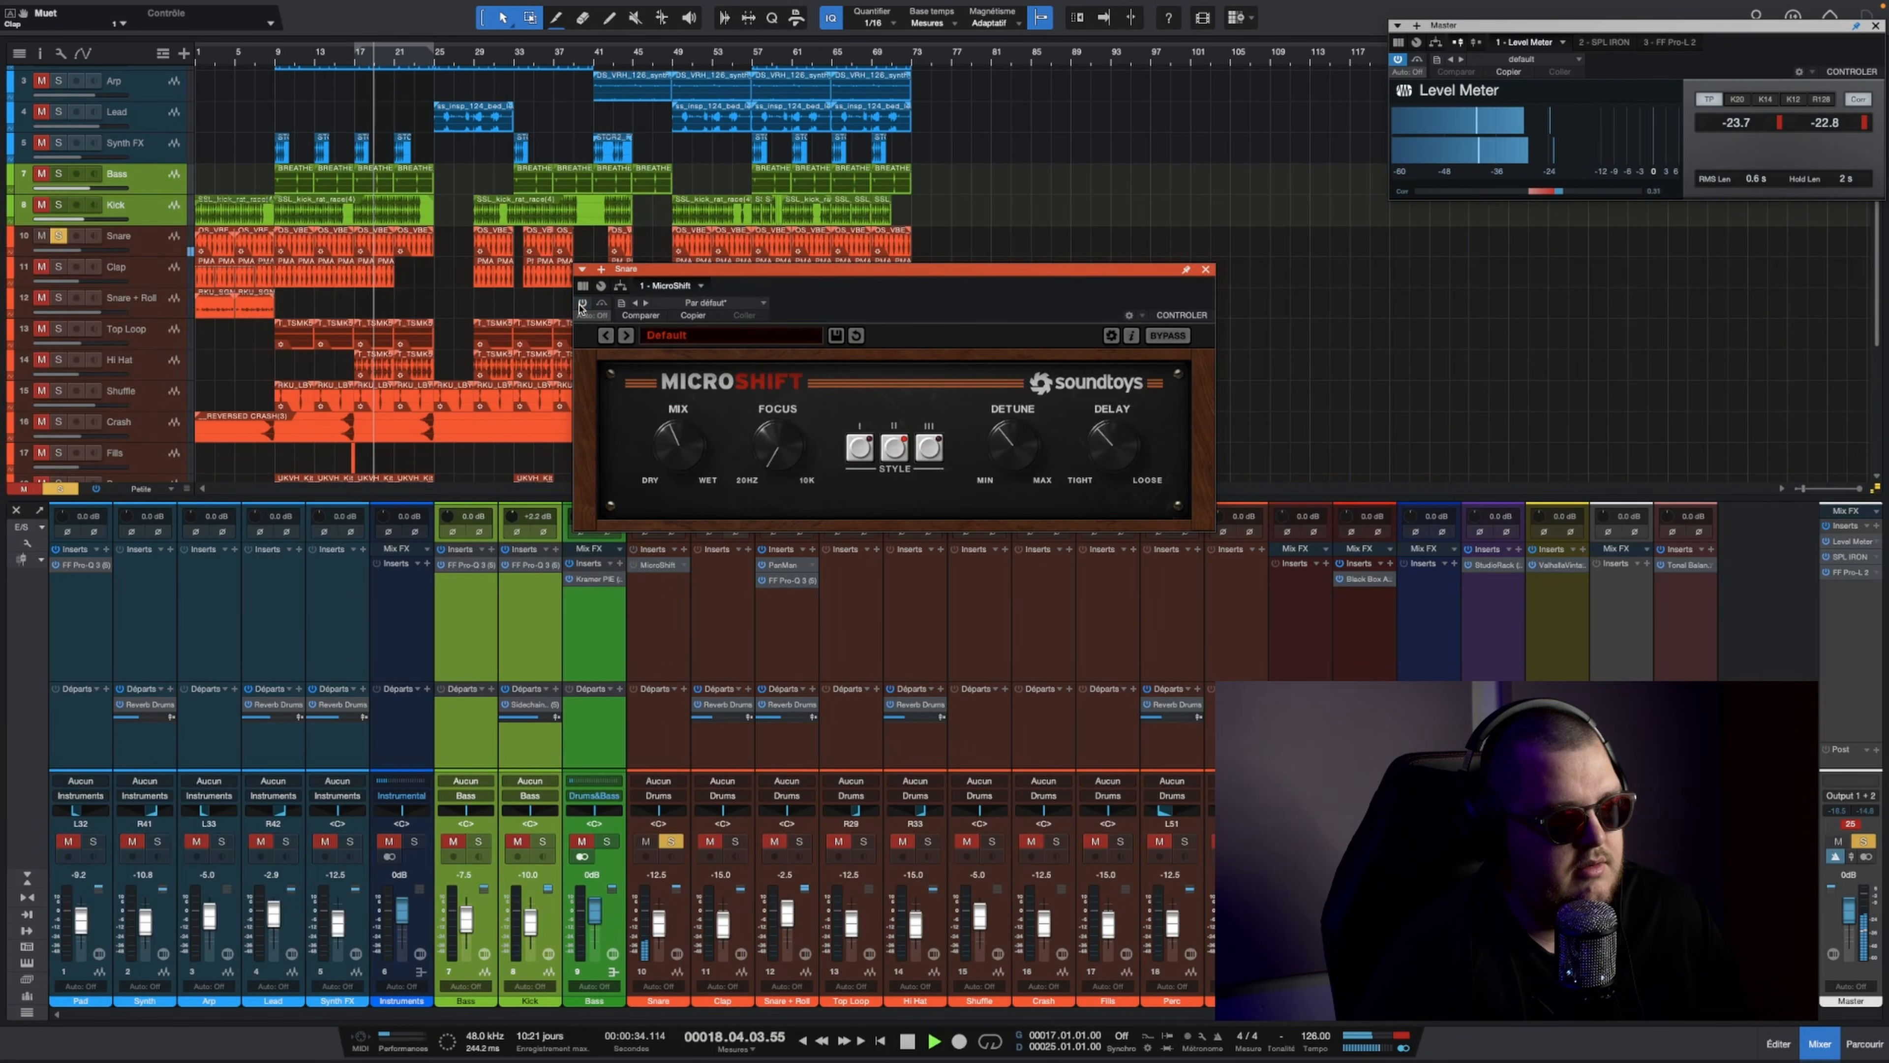
pyautogui.press('space')
pyautogui.click(1206, 270)
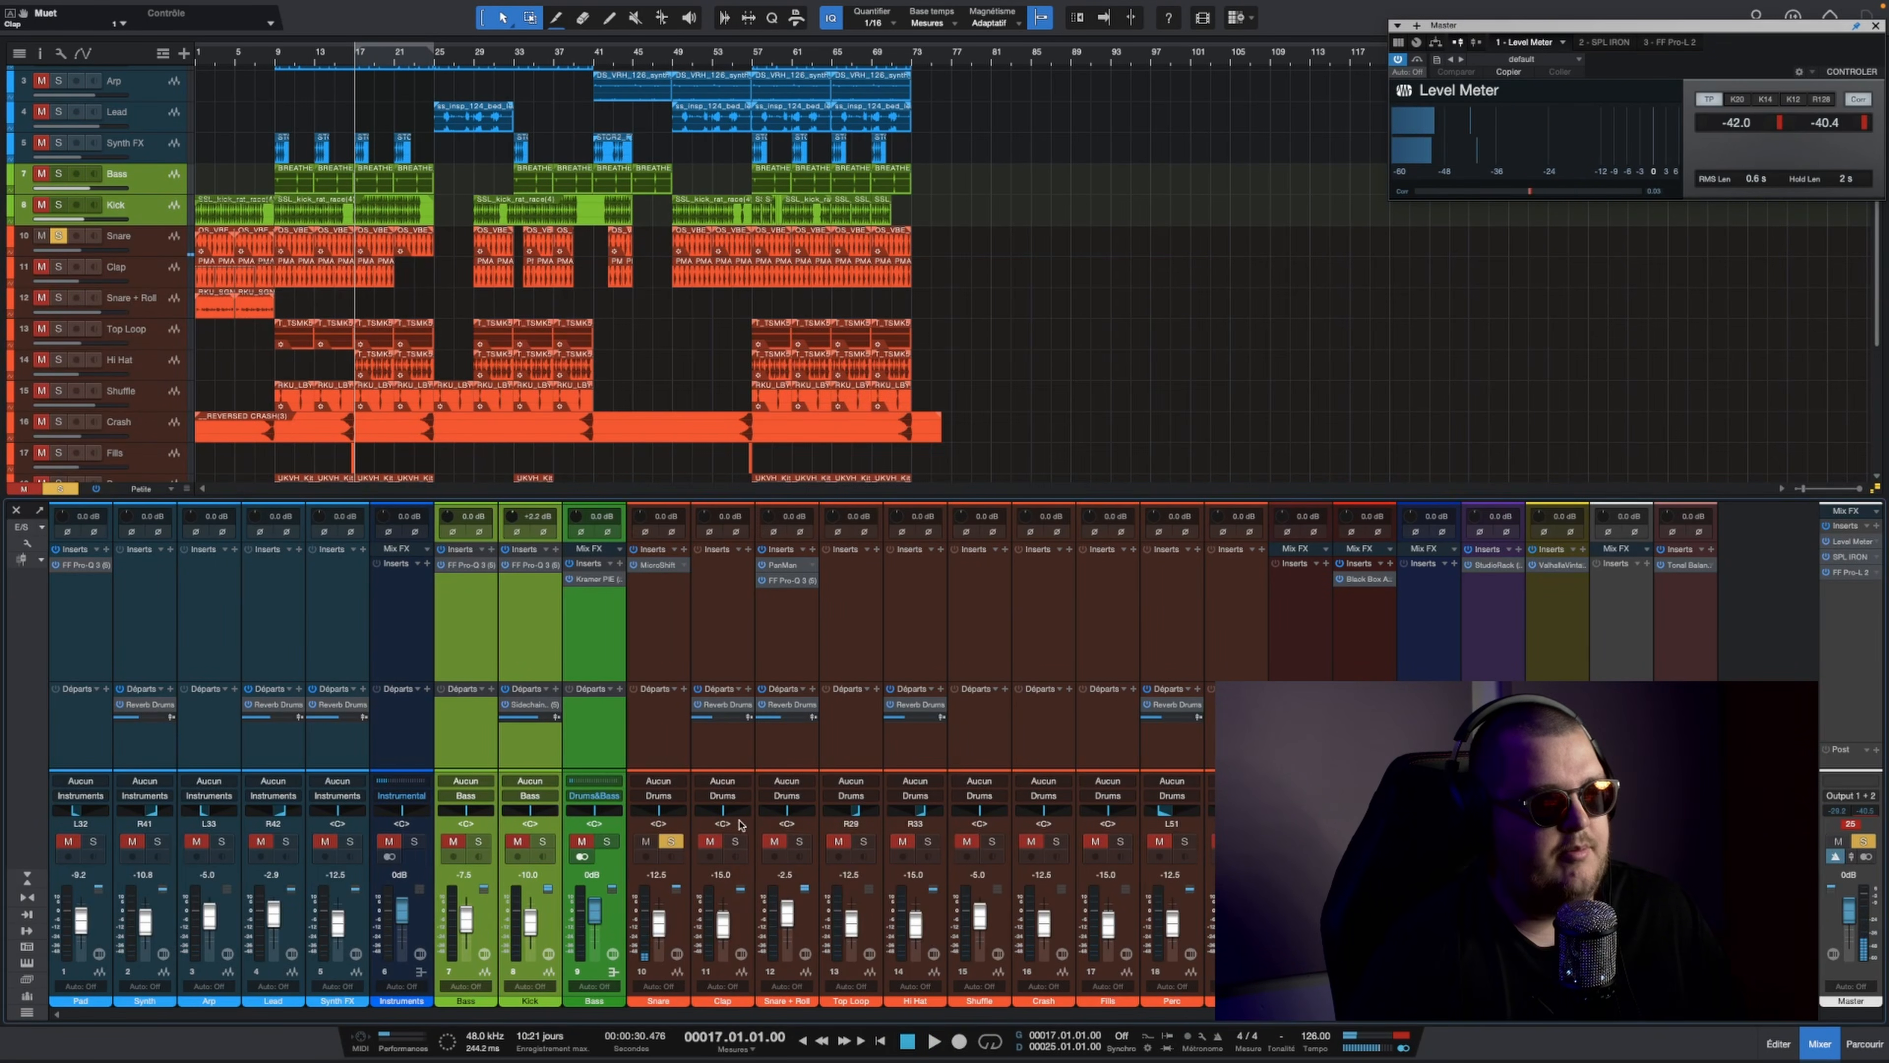
# Step: Solo Clap in place of Snare and raise its volume to -12.5 dB during playback
pyautogui.click(734, 841)
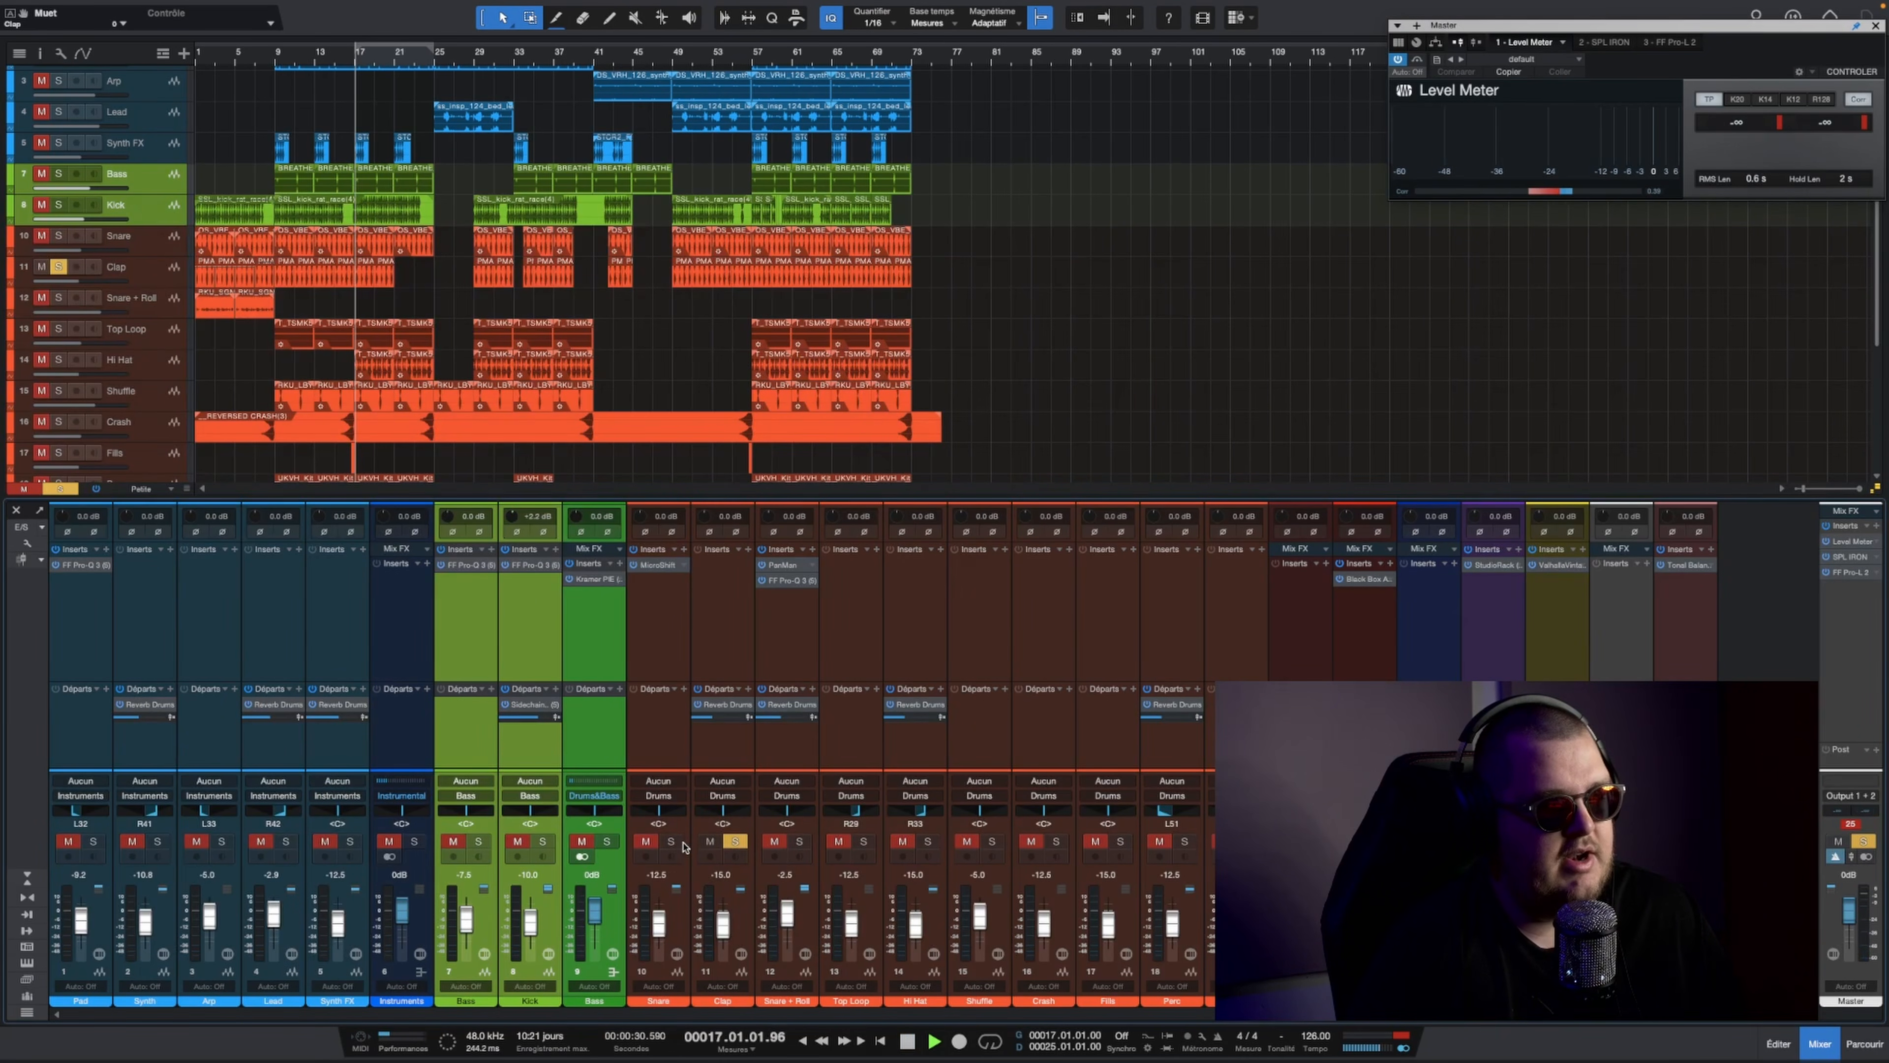
pyautogui.press('space')
pyautogui.moveTo(722, 932); pyautogui.dragTo(722, 929)
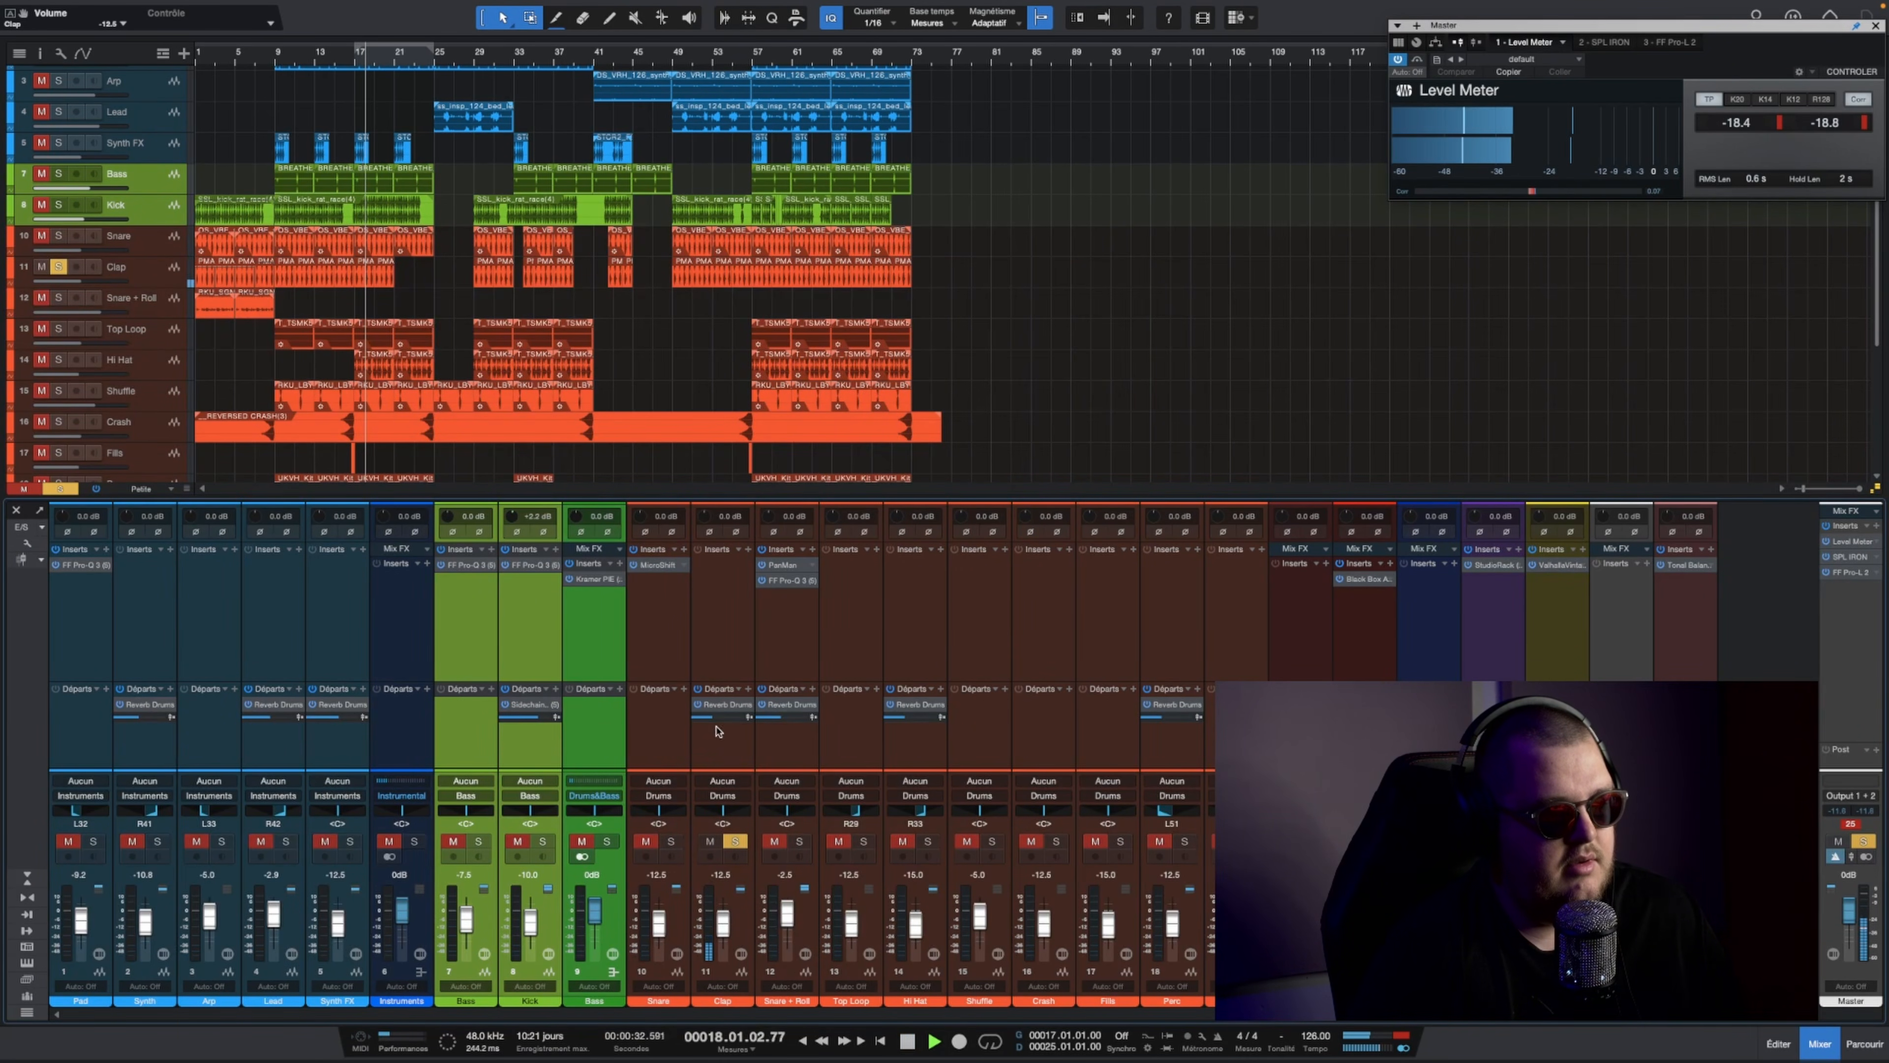
pyautogui.press('space')
# Step: Solo Snare together with Clap and lower the Snare volume to -15.0 dB during playback
pyautogui.click(670, 841)
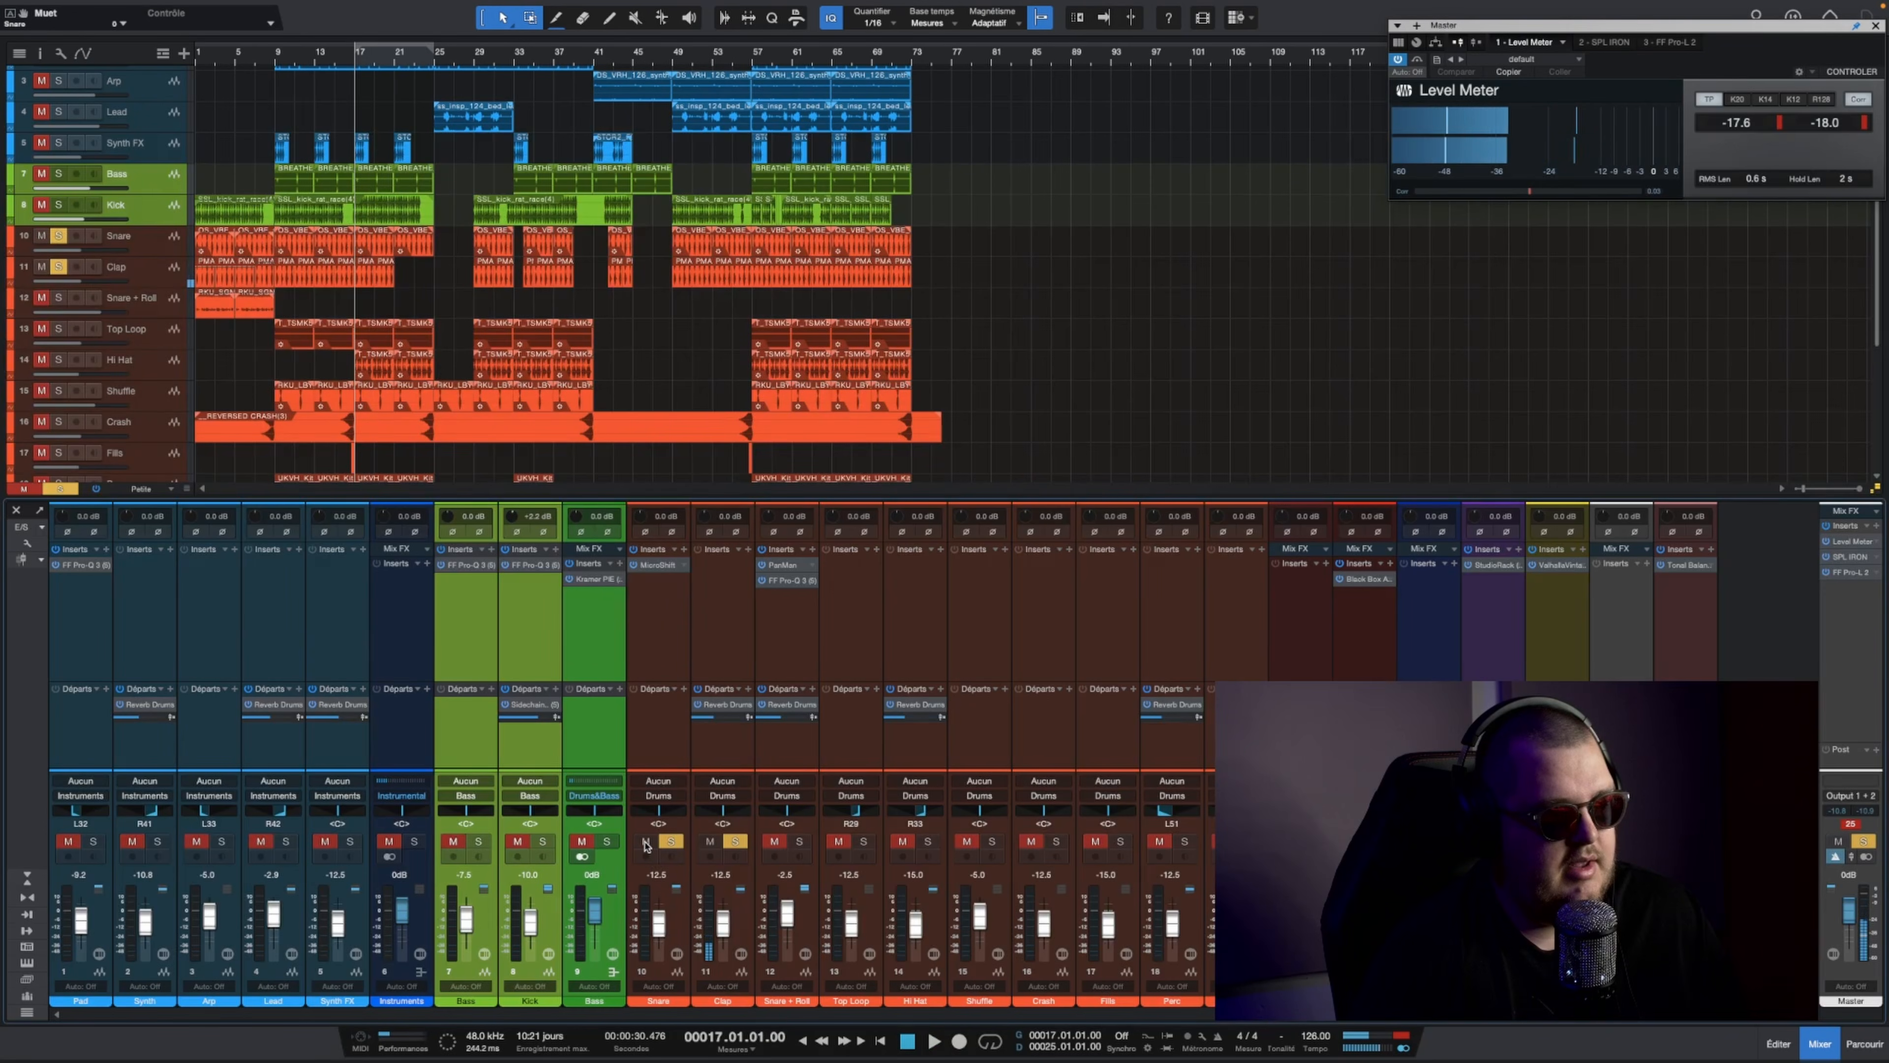
pyautogui.press('space')
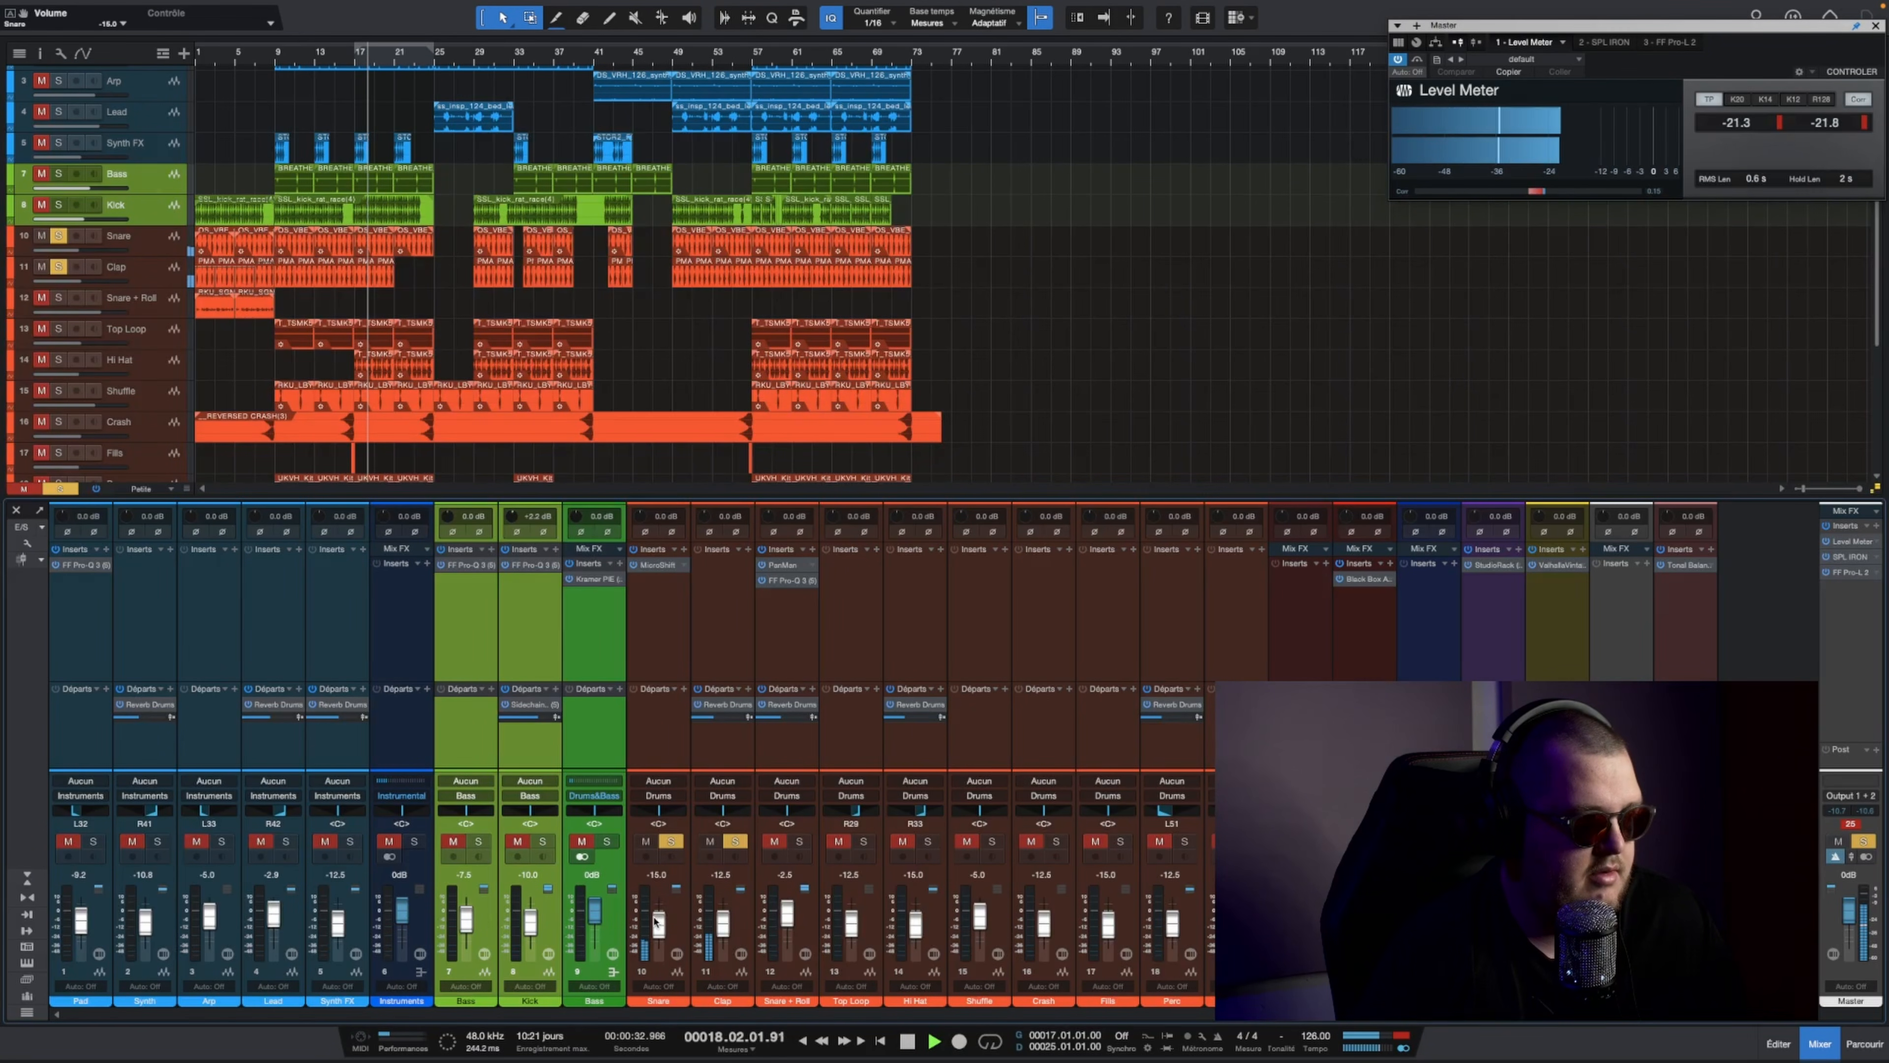
pyautogui.moveTo(658, 919); pyautogui.dragTo(657, 922)
pyautogui.press('space')
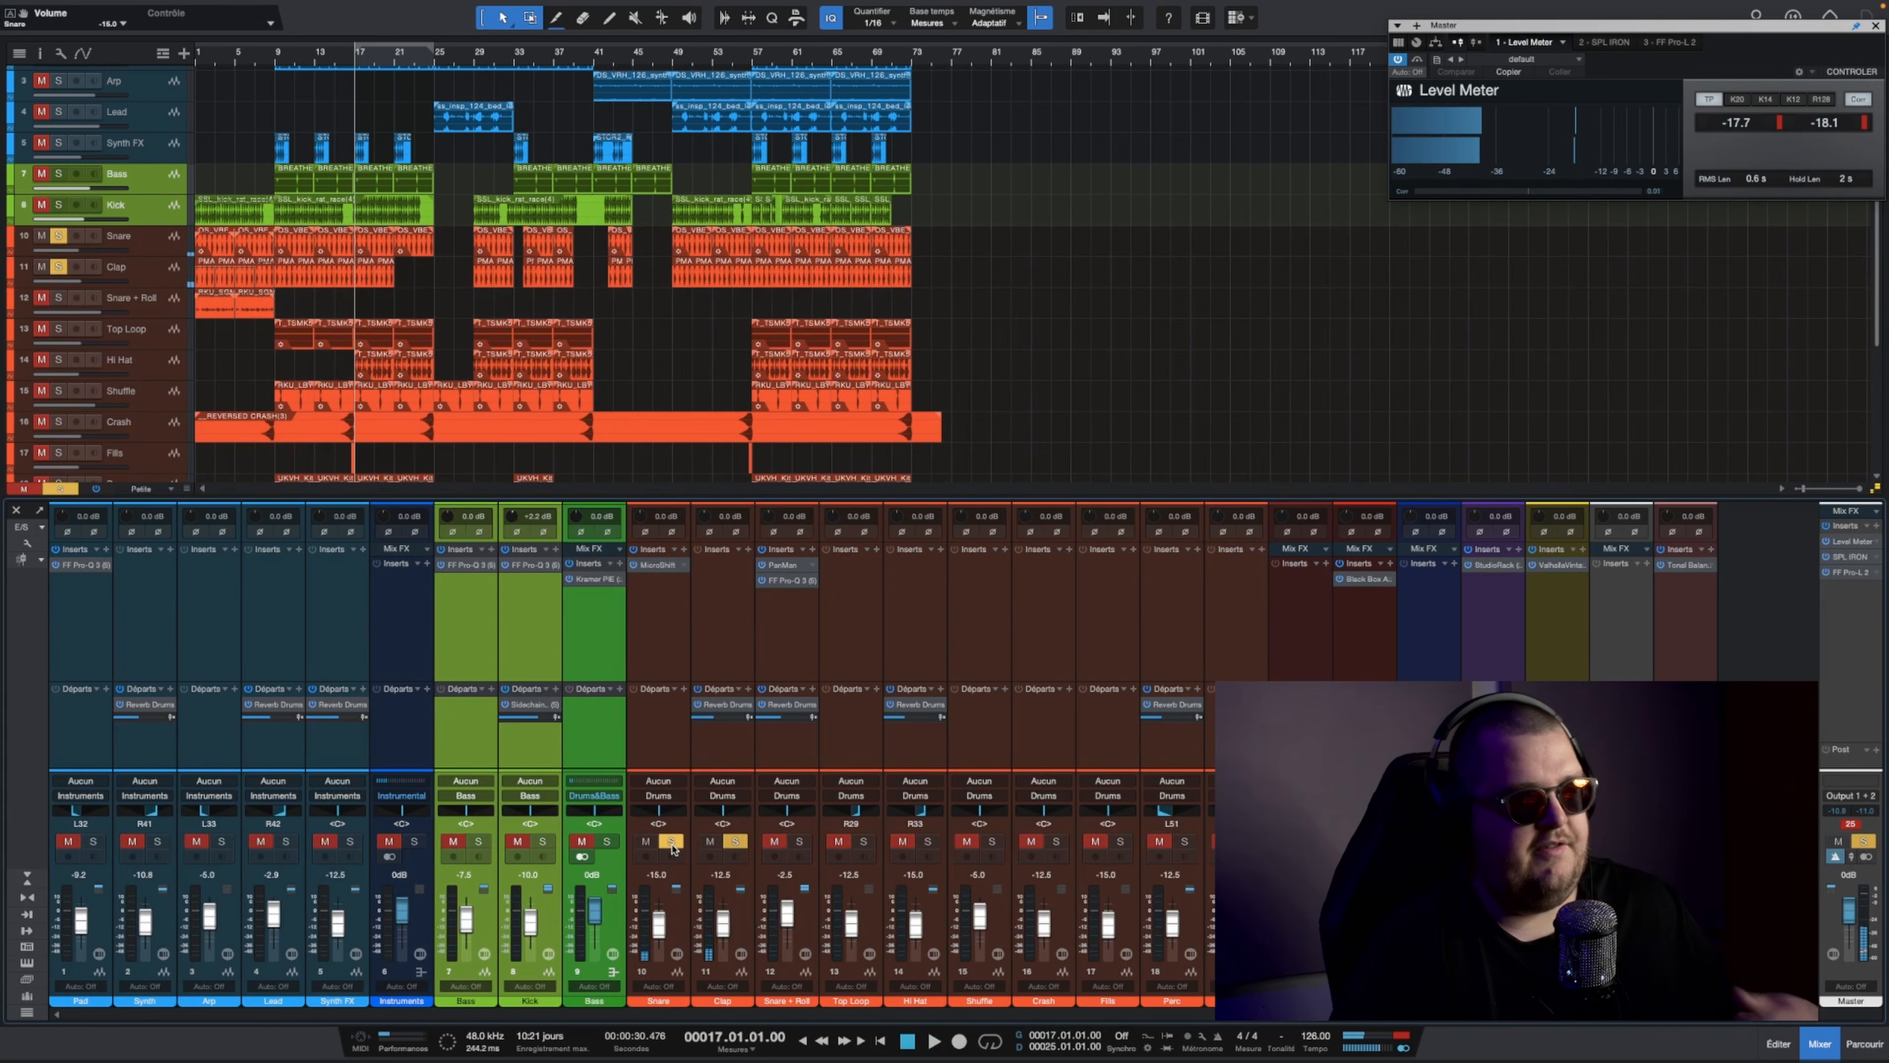
# Step: Solo only Snare + Roll, play it from the intro, and review its PanMan and FF Pro-Q 3 inserts
pyautogui.click(672, 843)
pyautogui.click(736, 842)
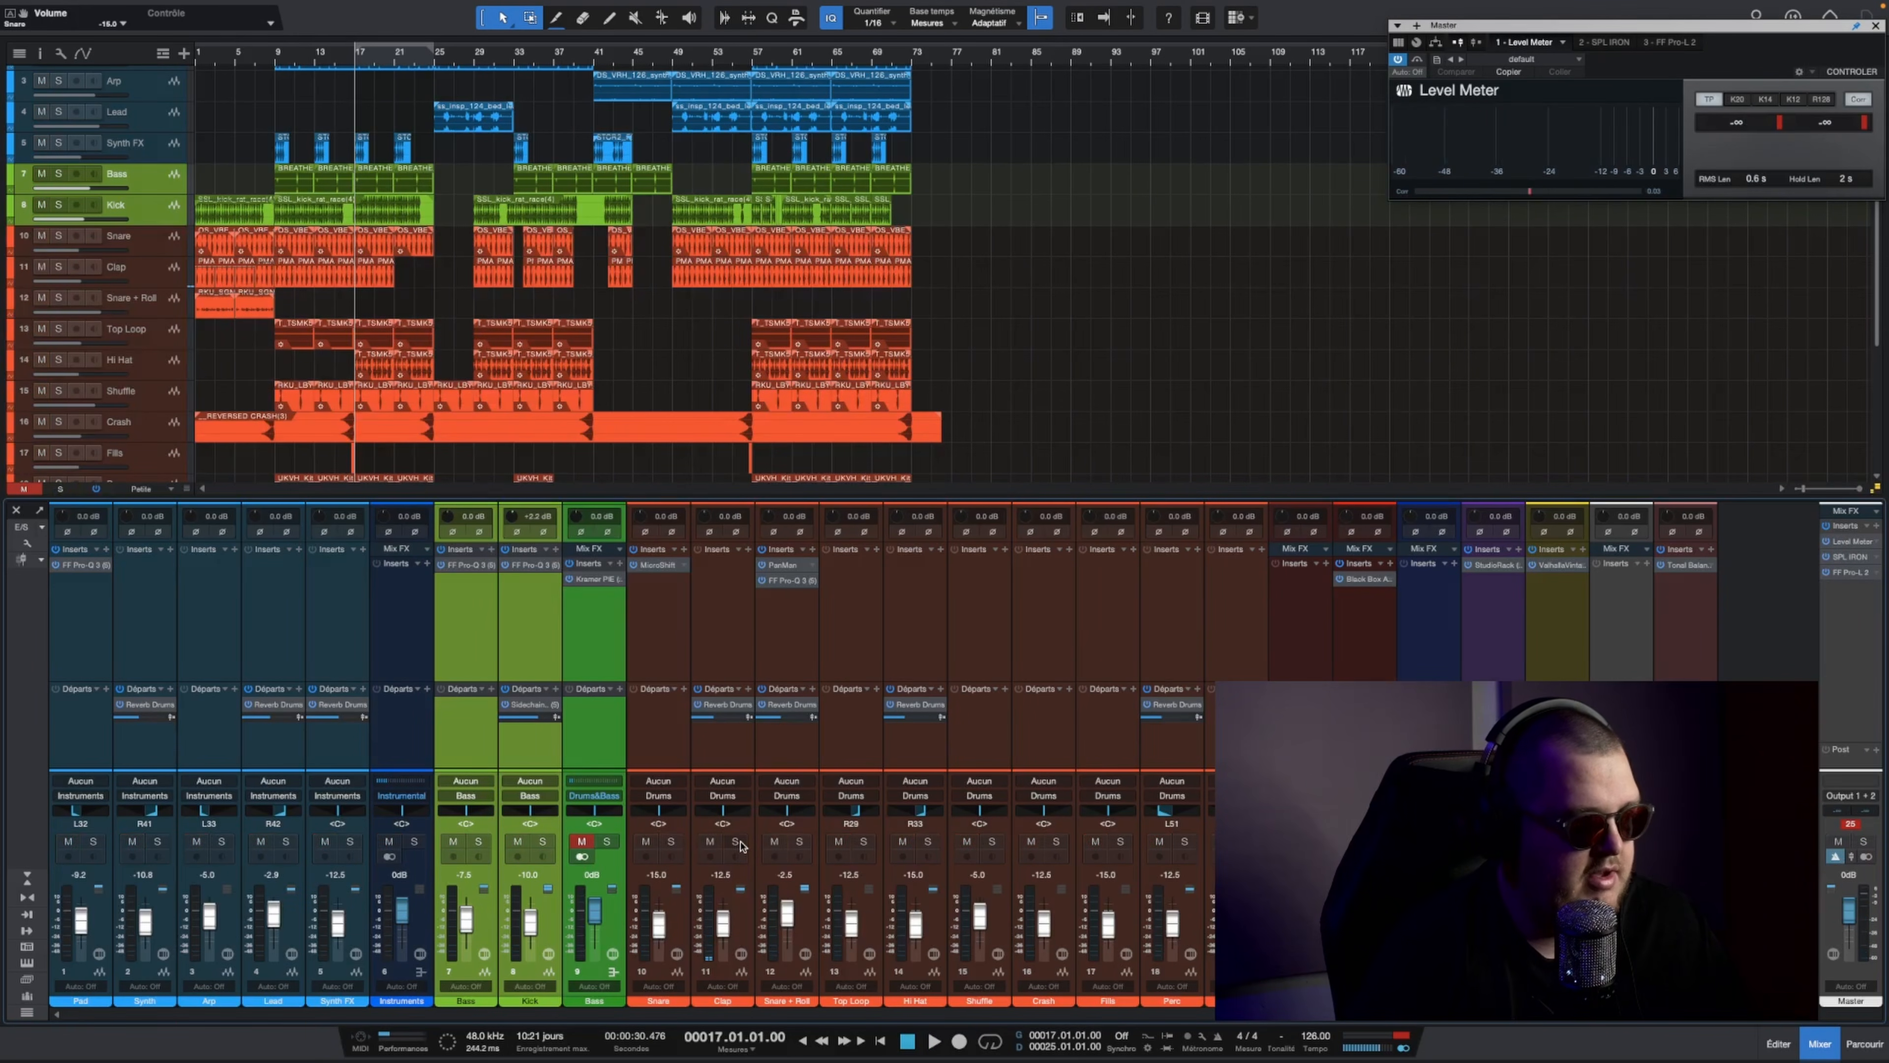
pyautogui.click(797, 842)
pyautogui.scroll(-1, 272, 210)
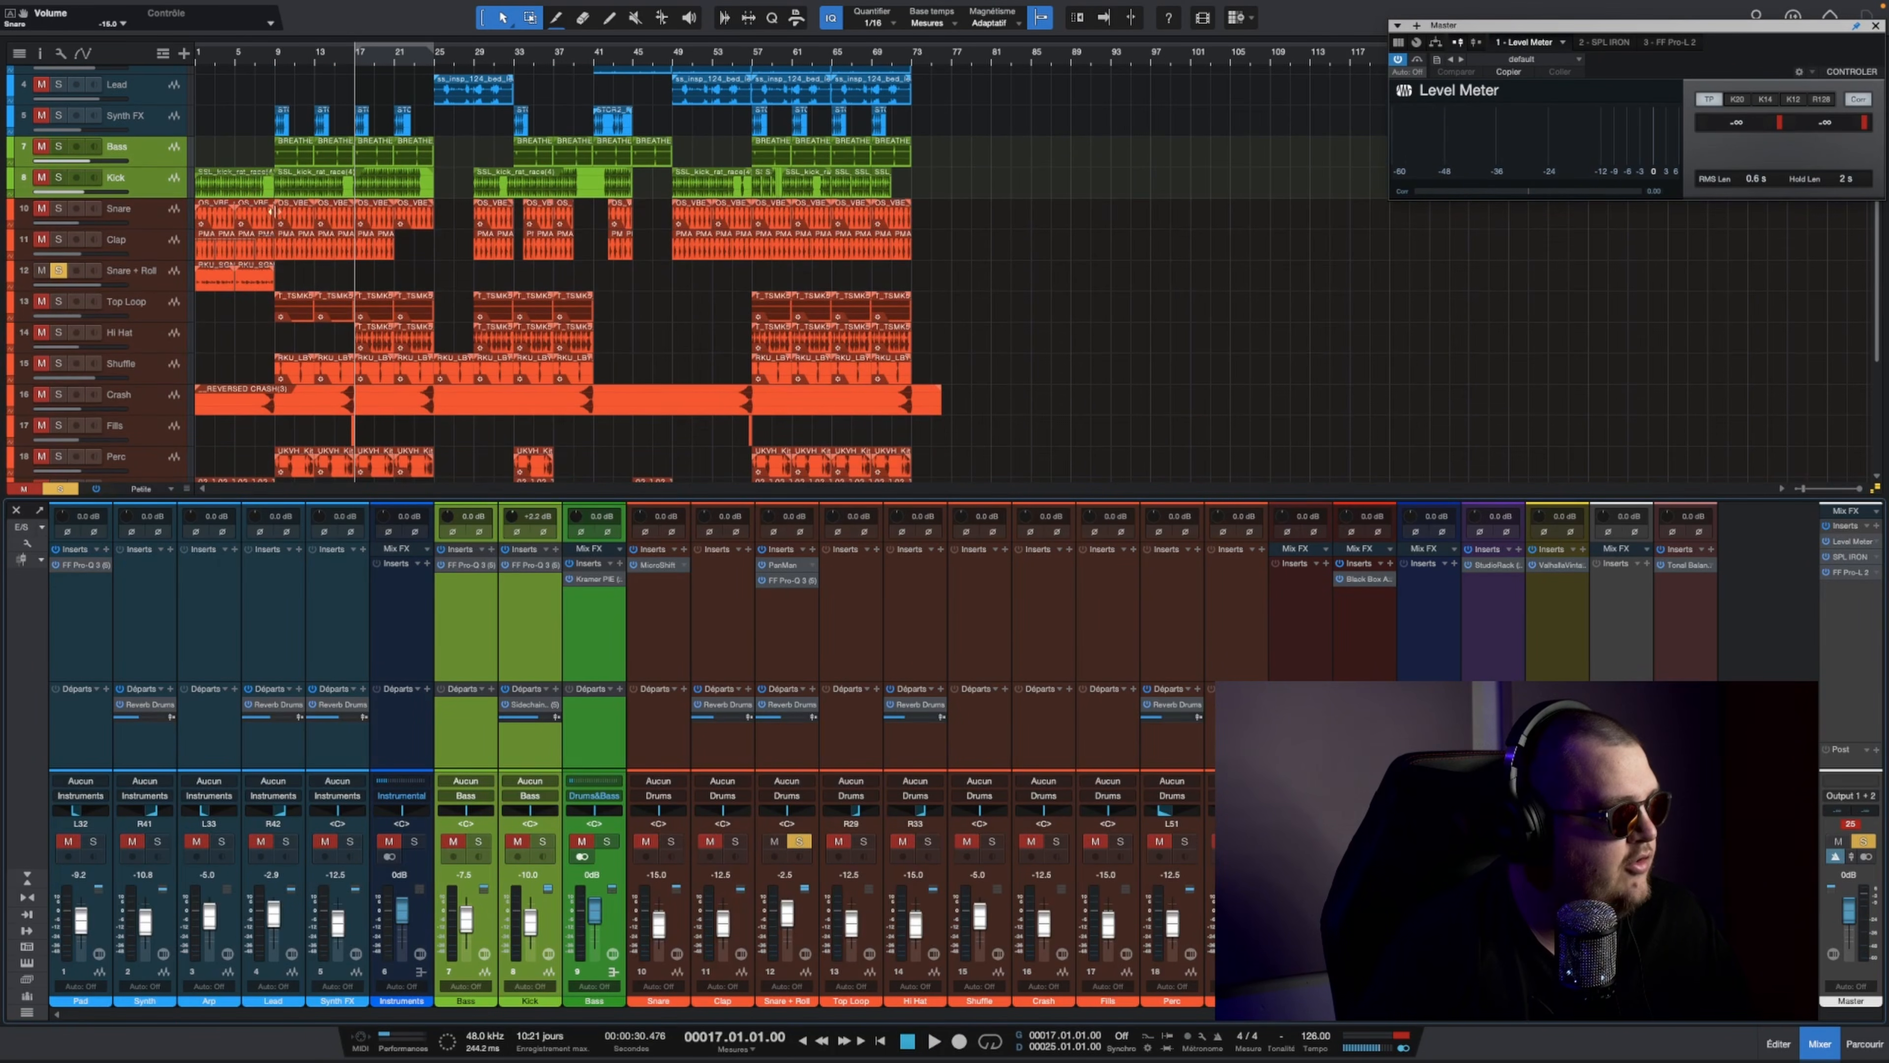
pyautogui.click(239, 54)
pyautogui.press('space')
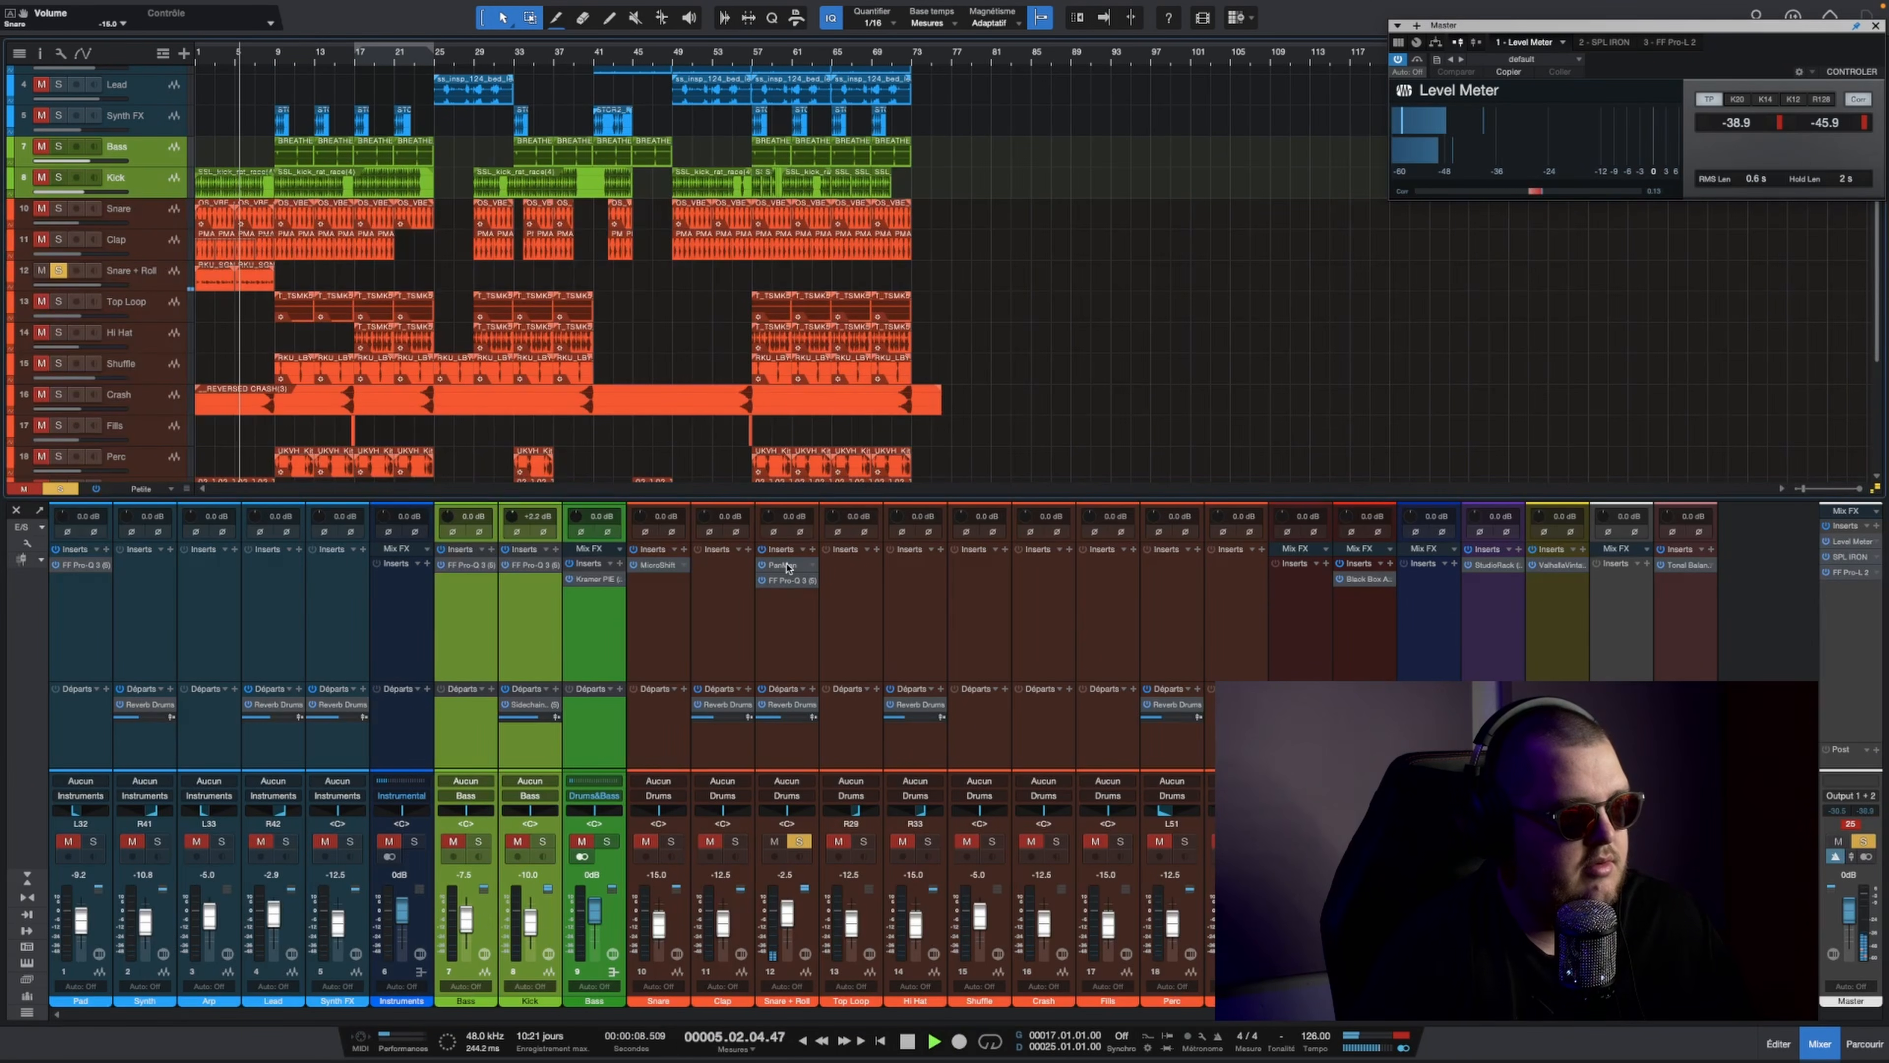
pyautogui.click(782, 565)
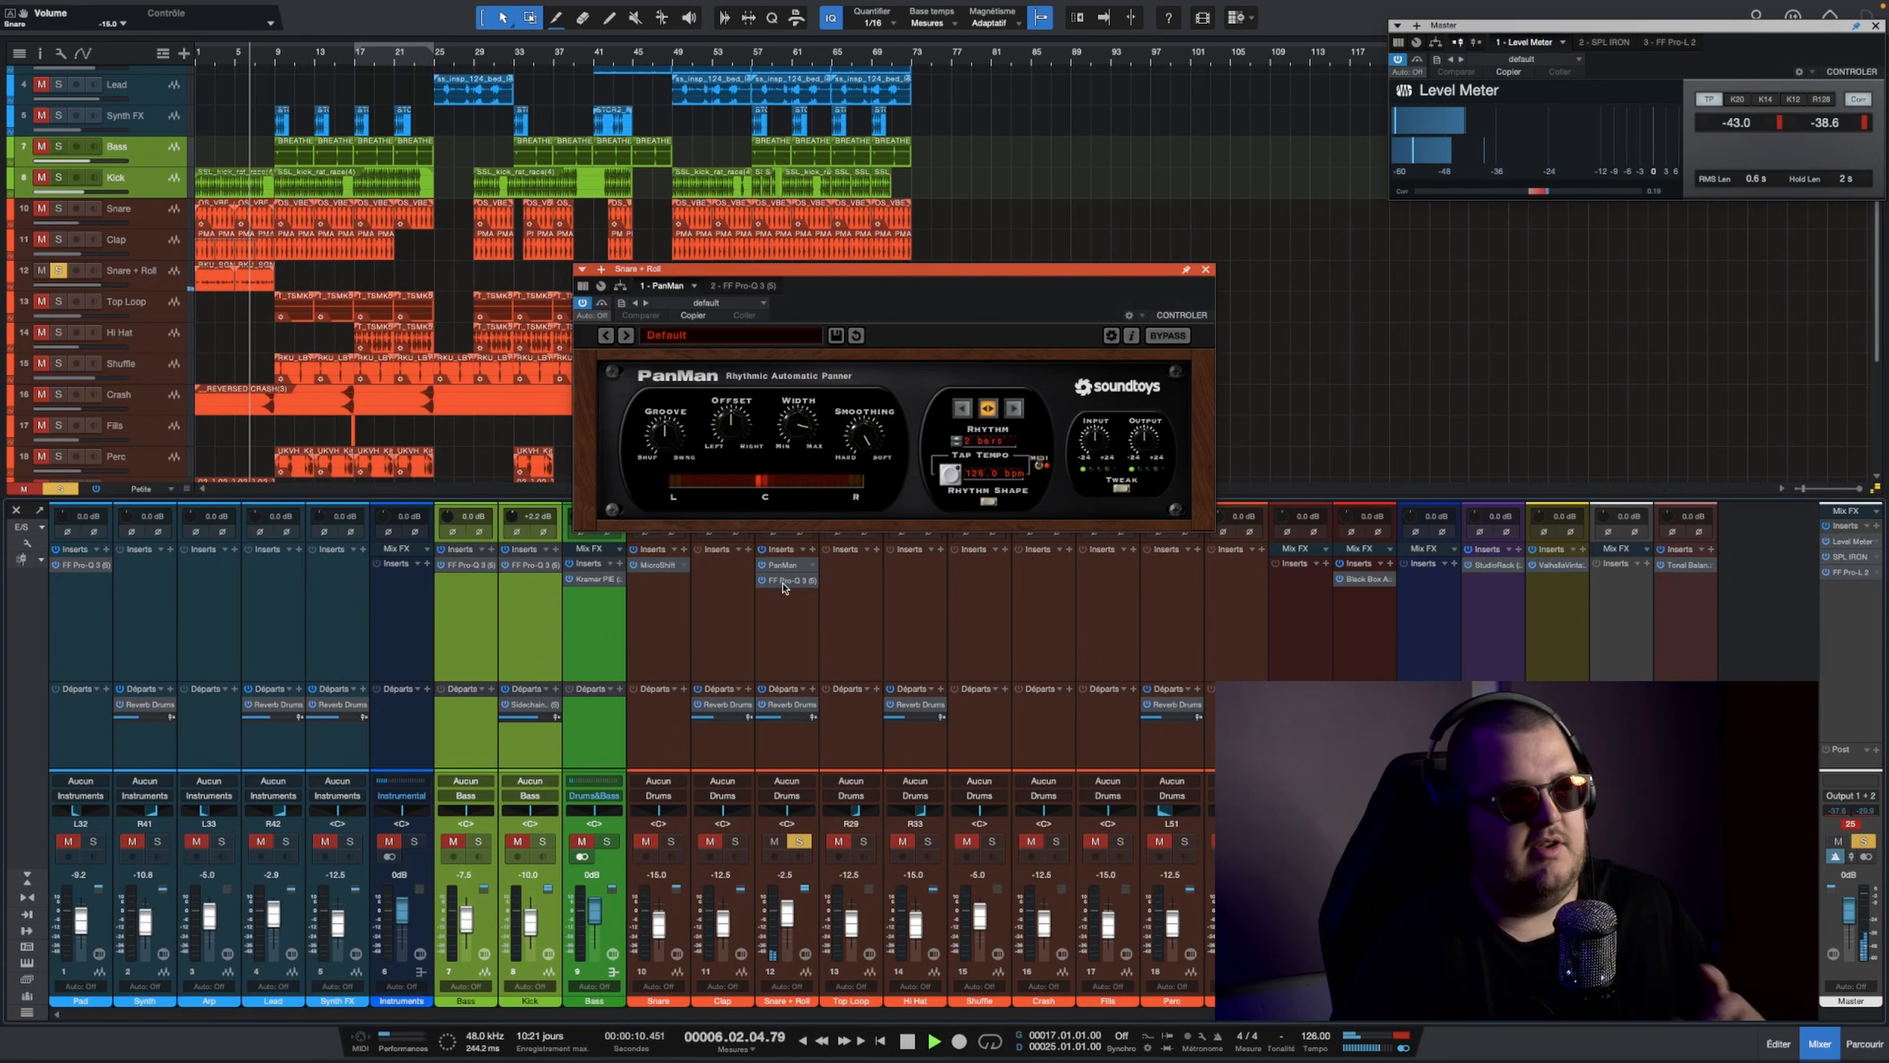
pyautogui.click(782, 580)
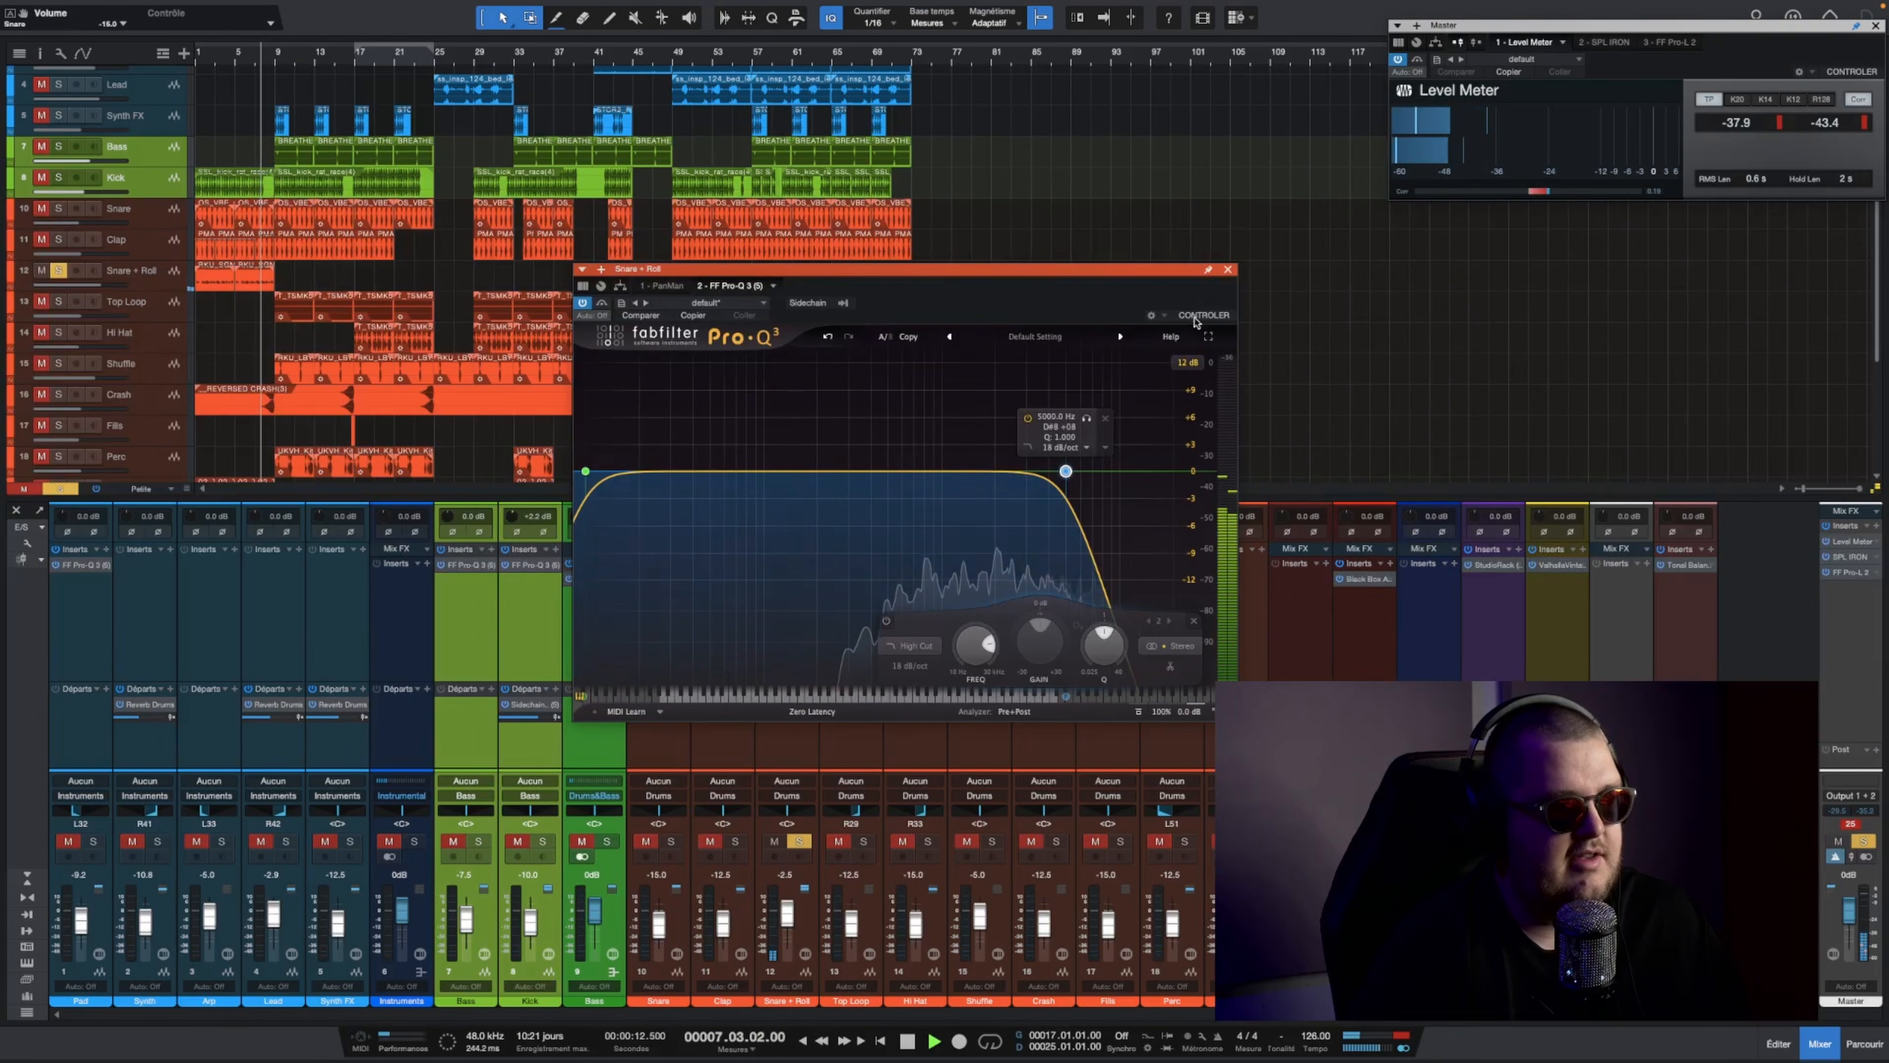
pyautogui.click(1227, 270)
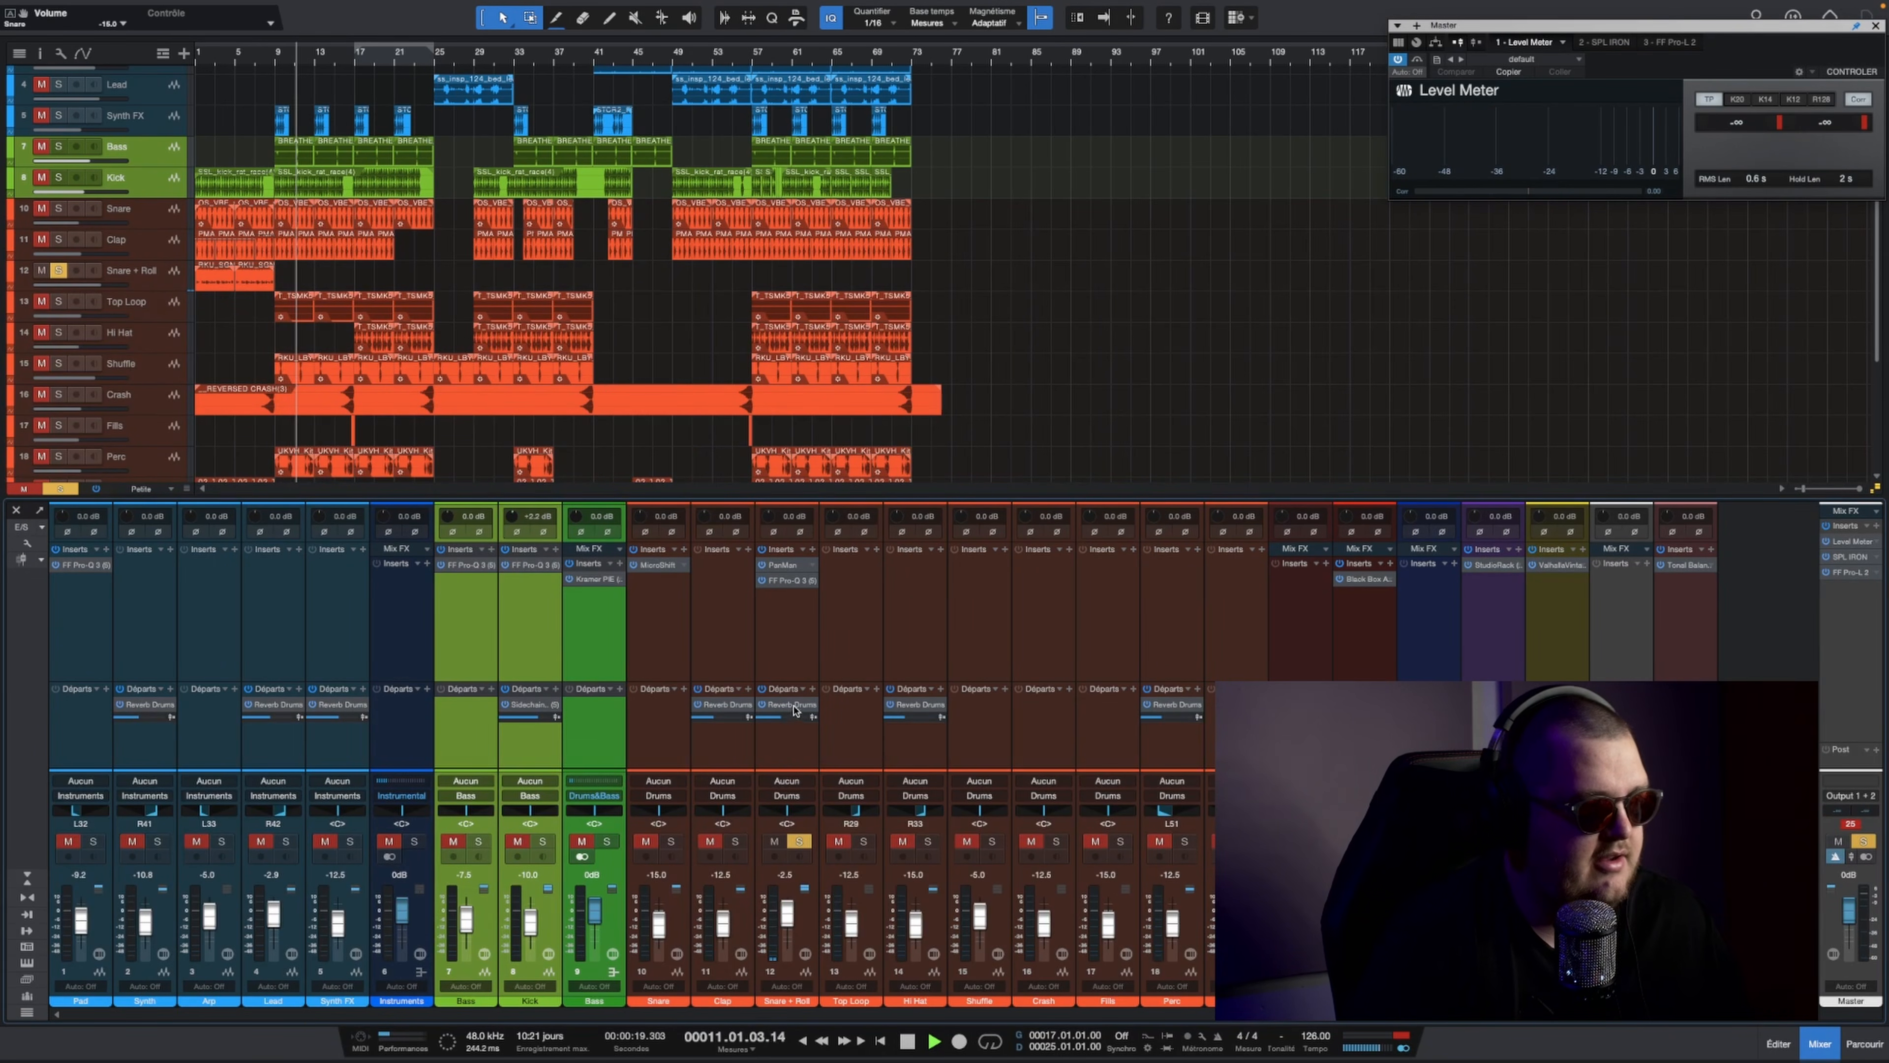
pyautogui.press('space')
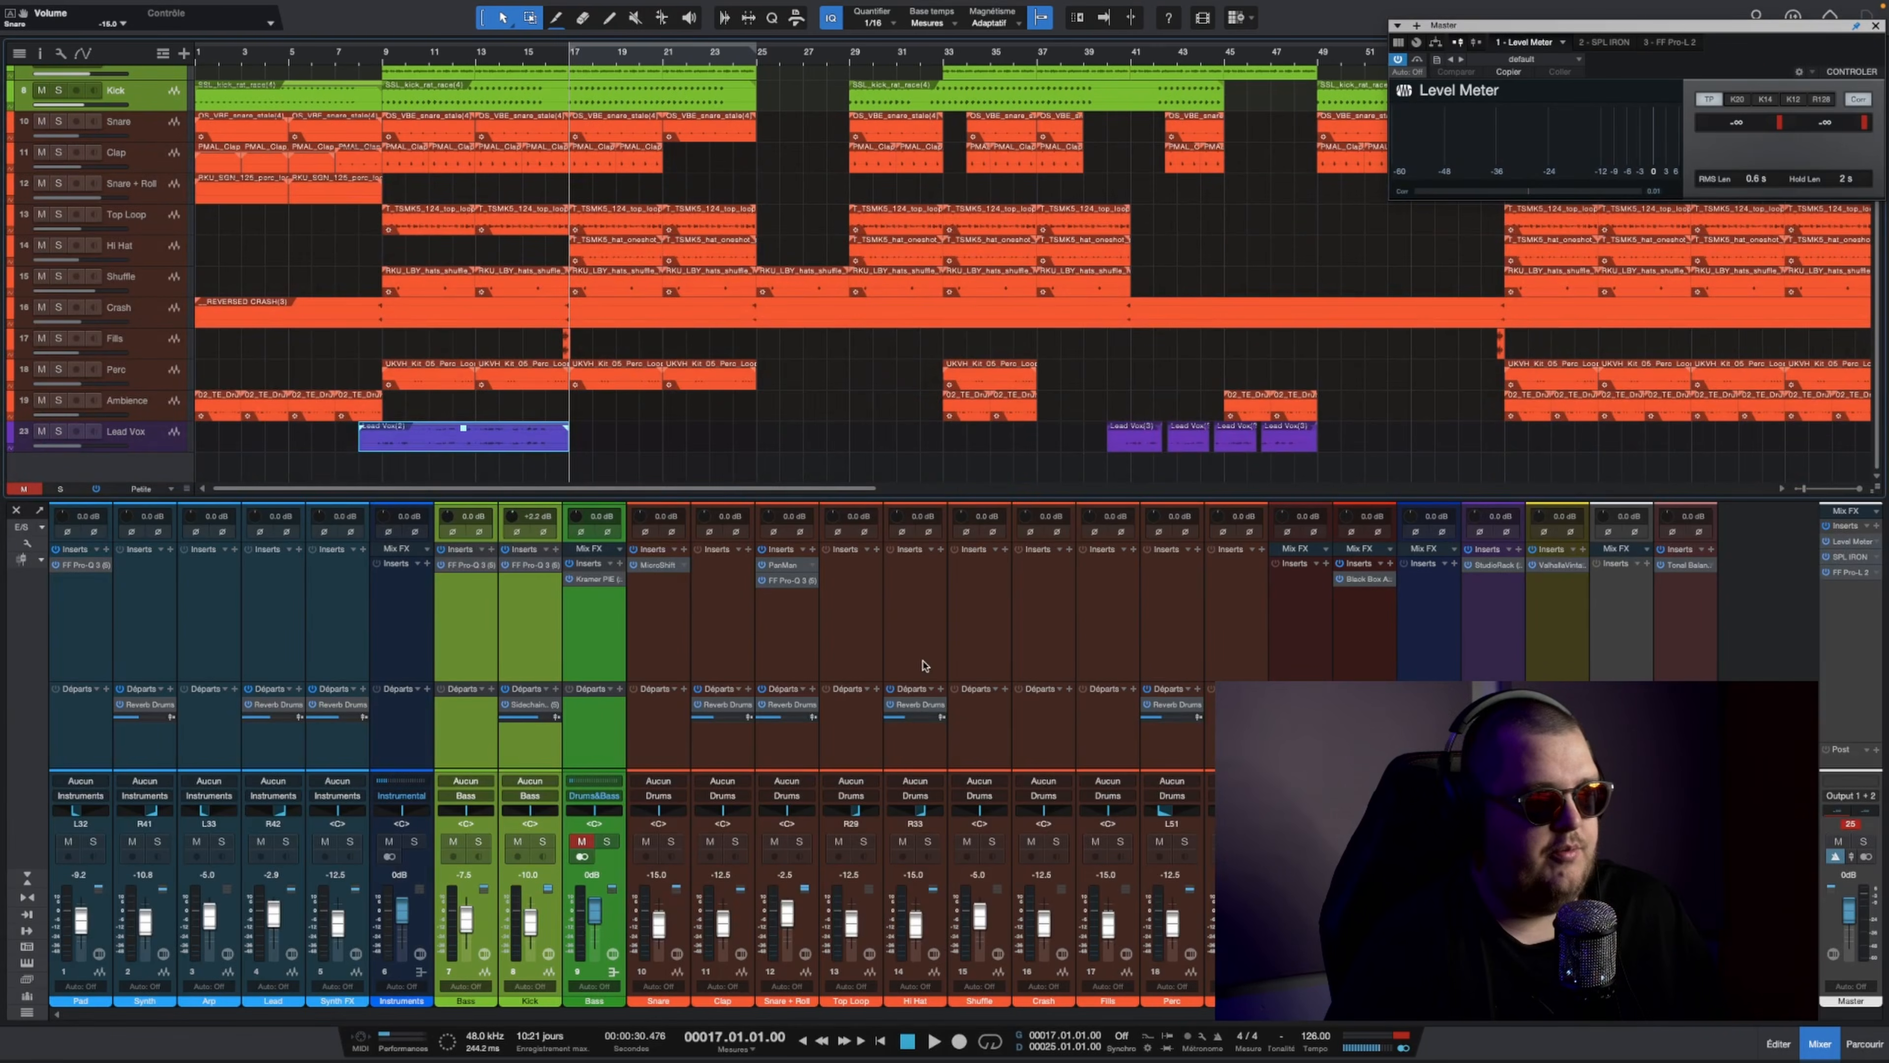
# Step: Solo Top Loop, Hi Hat, Shuffle, Crash, Fills, Perc and Ambience and listen to them together from bar 17
pyautogui.click(850, 639)
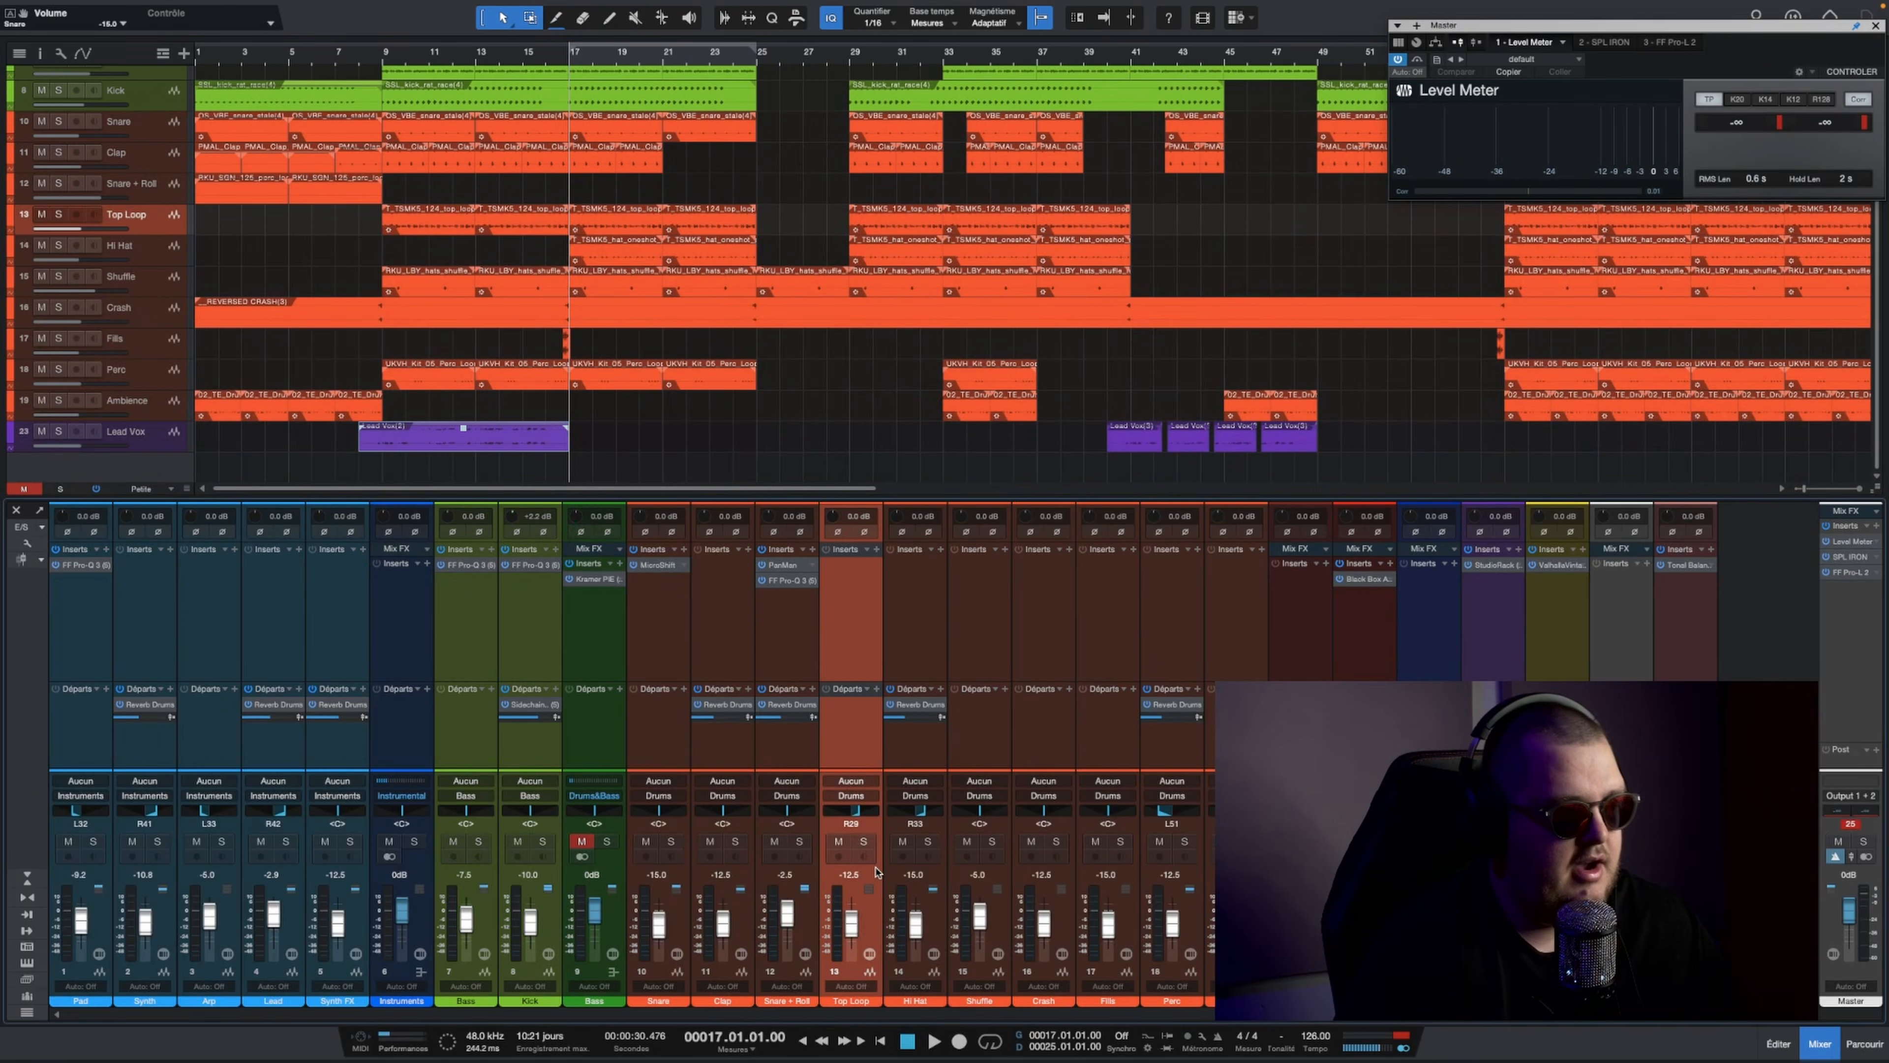
pyautogui.click(863, 841)
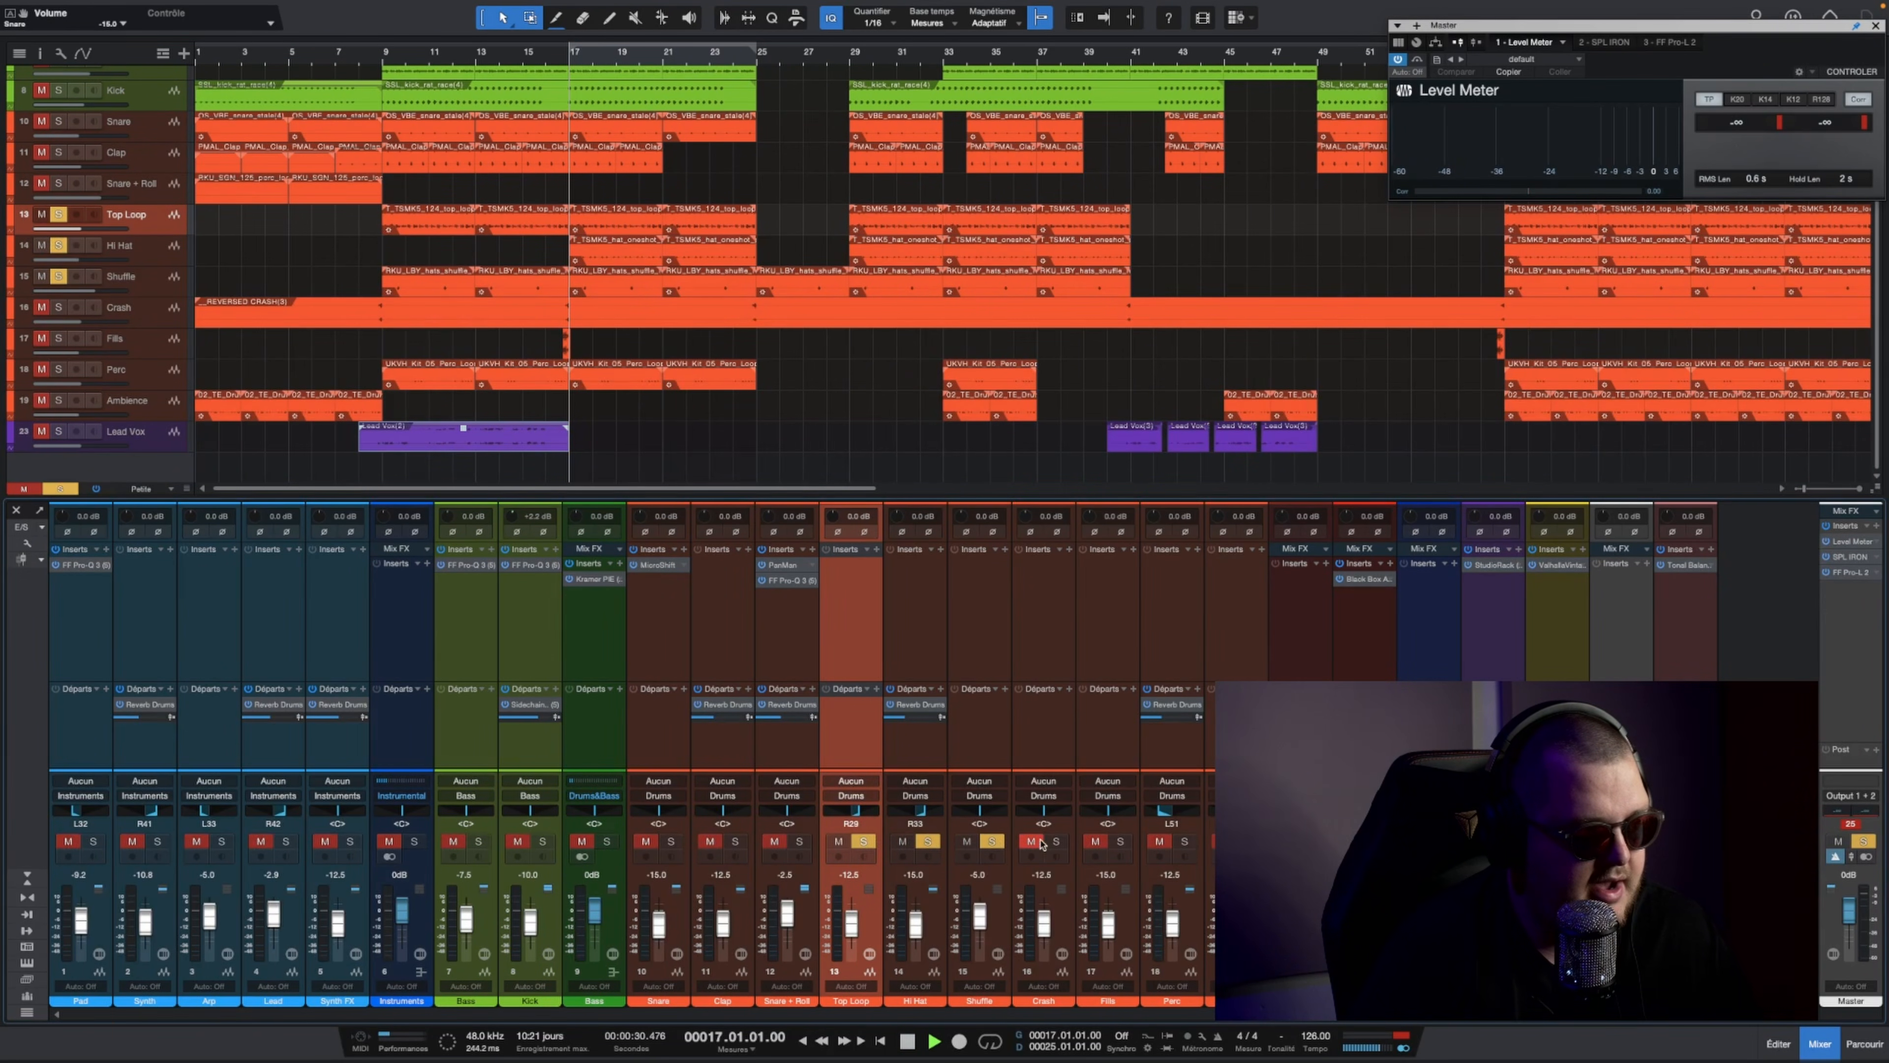
pyautogui.click(1056, 842)
pyautogui.click(1120, 842)
pyautogui.click(1185, 842)
pyautogui.click(1249, 842)
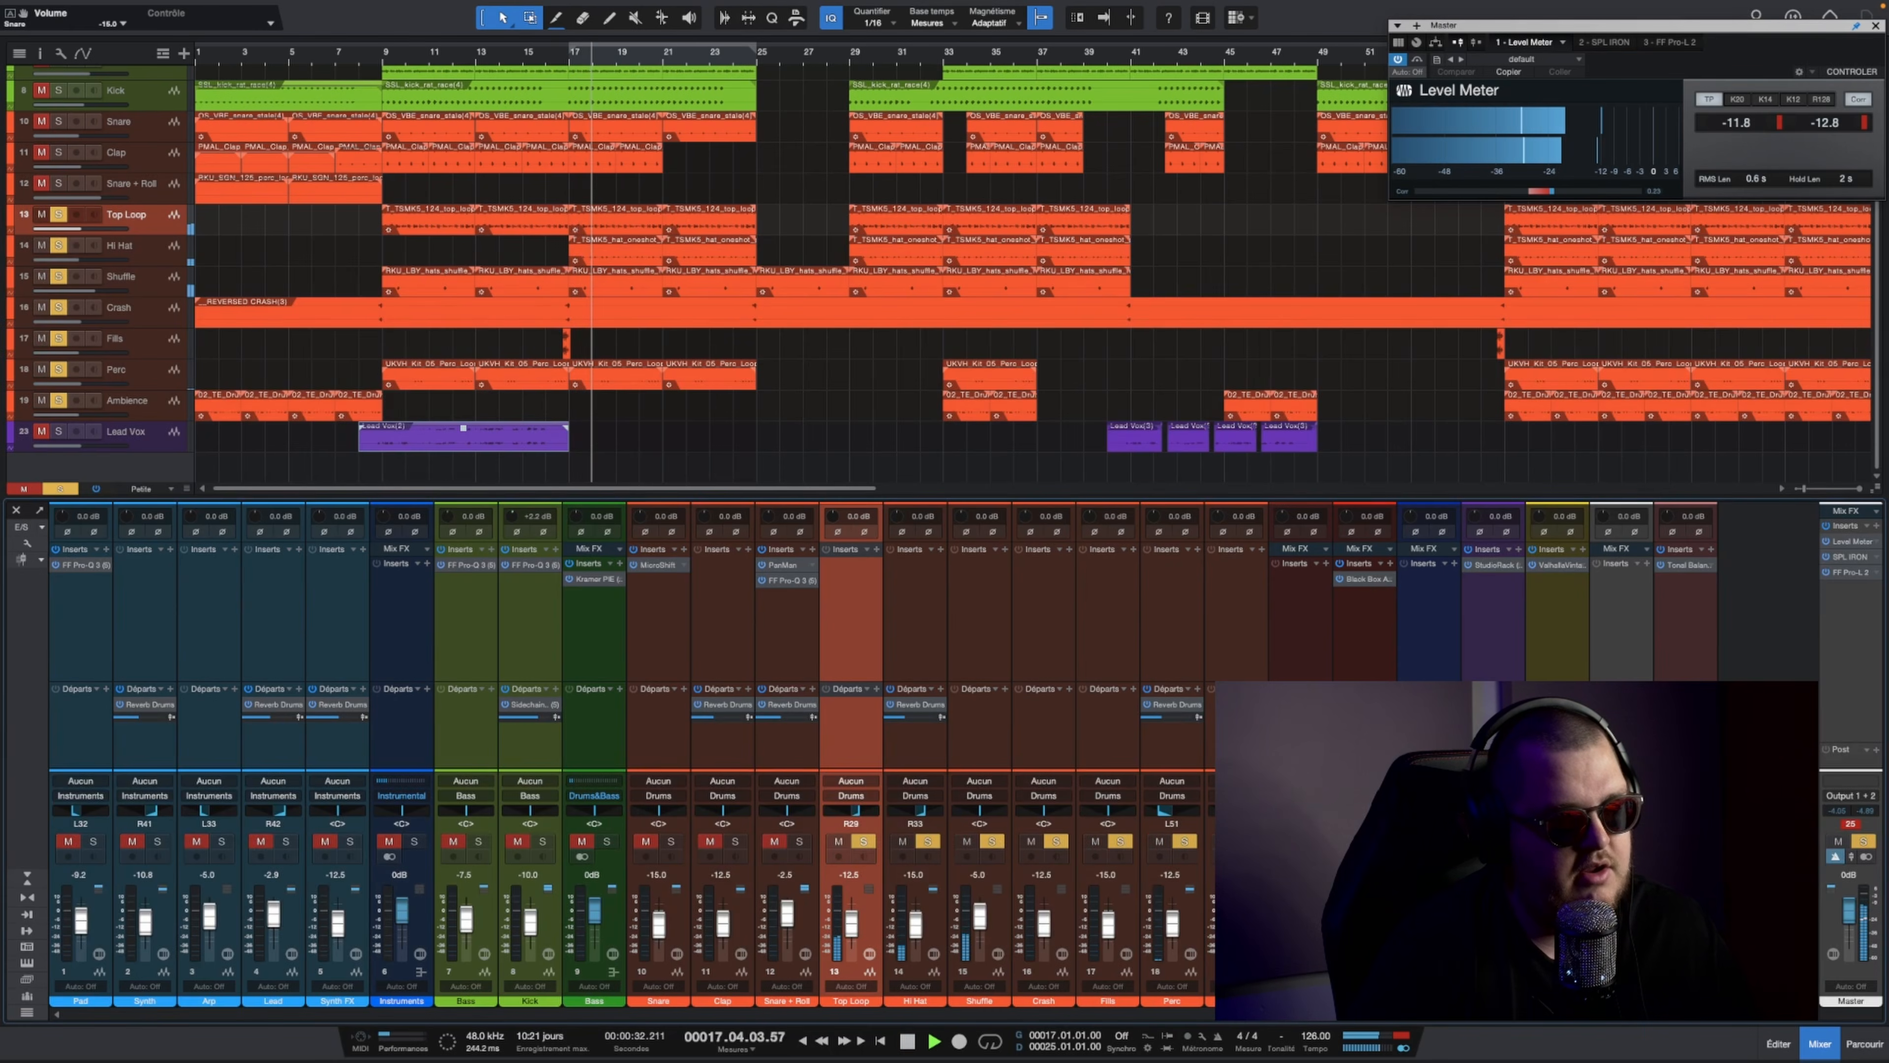
pyautogui.press('space')
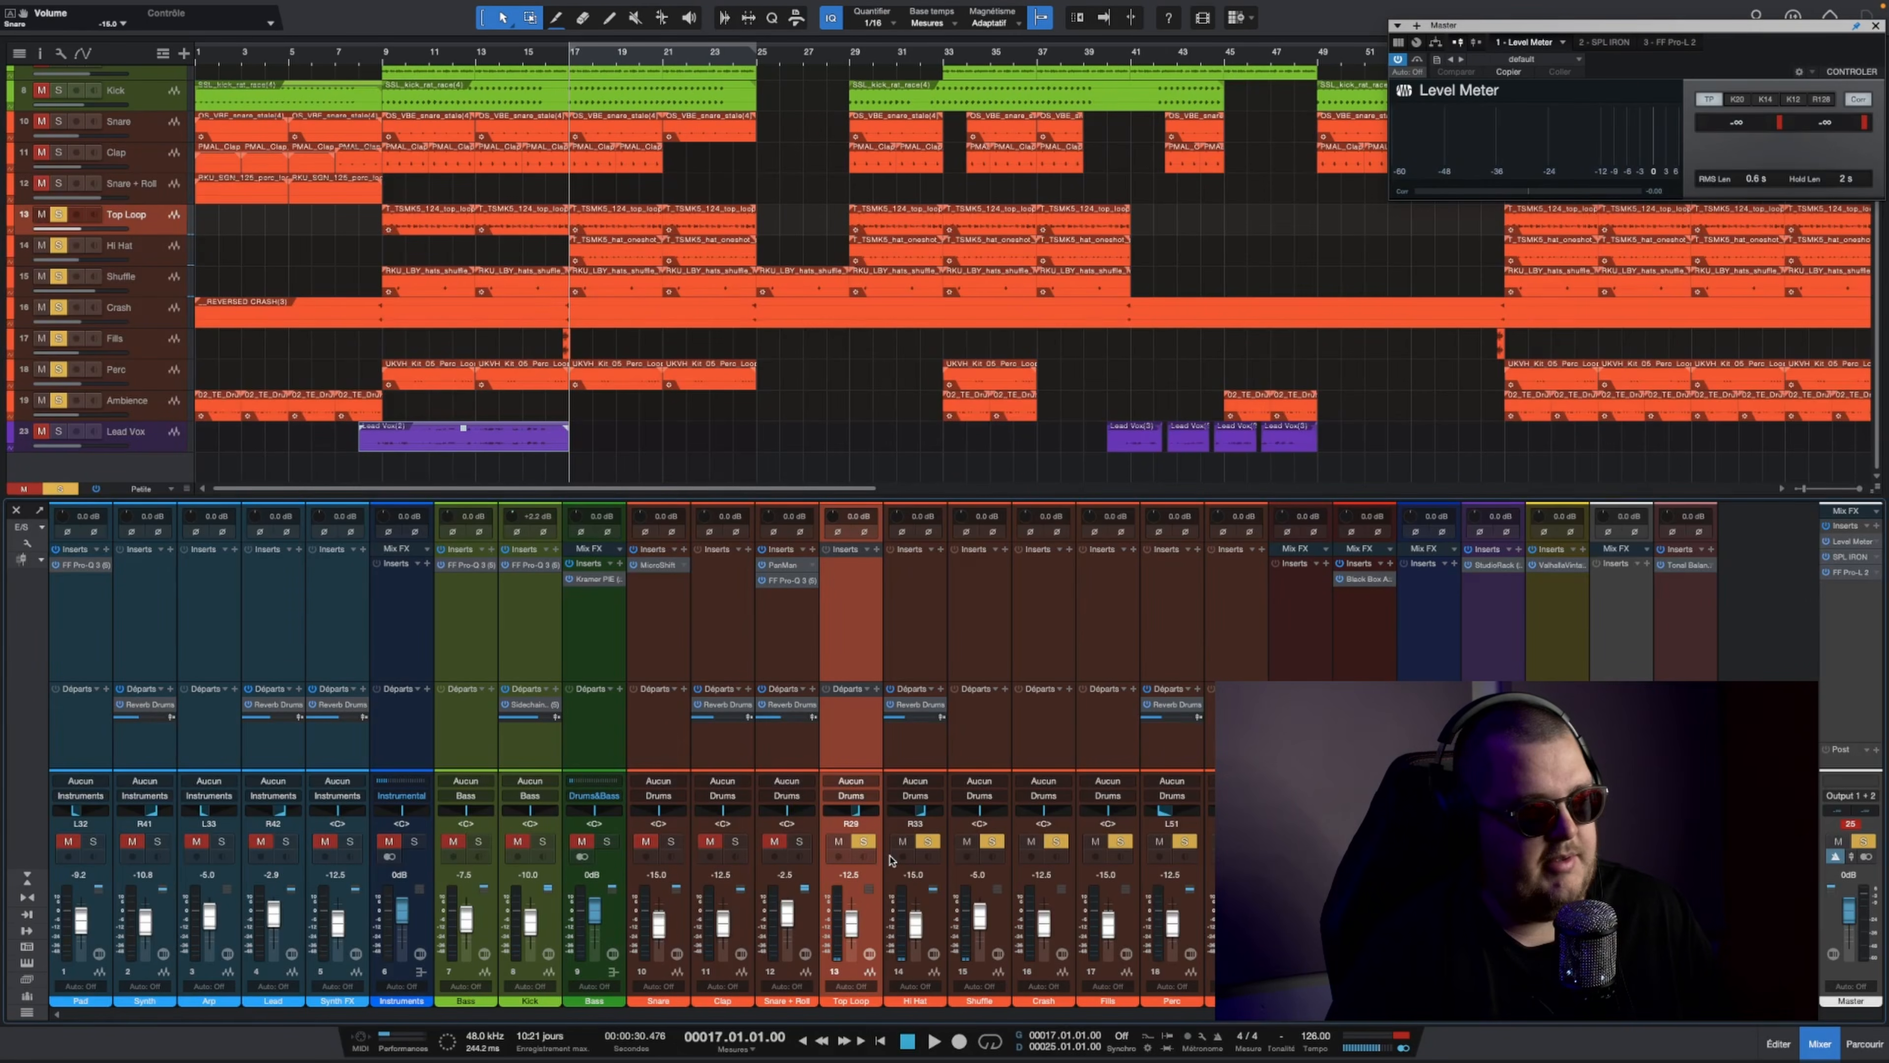
# Step: Add Snare + Roll, Clap and Snare to the soloed drums and lower the Snare volume to -17.5 dB during playback
pyautogui.click(799, 842)
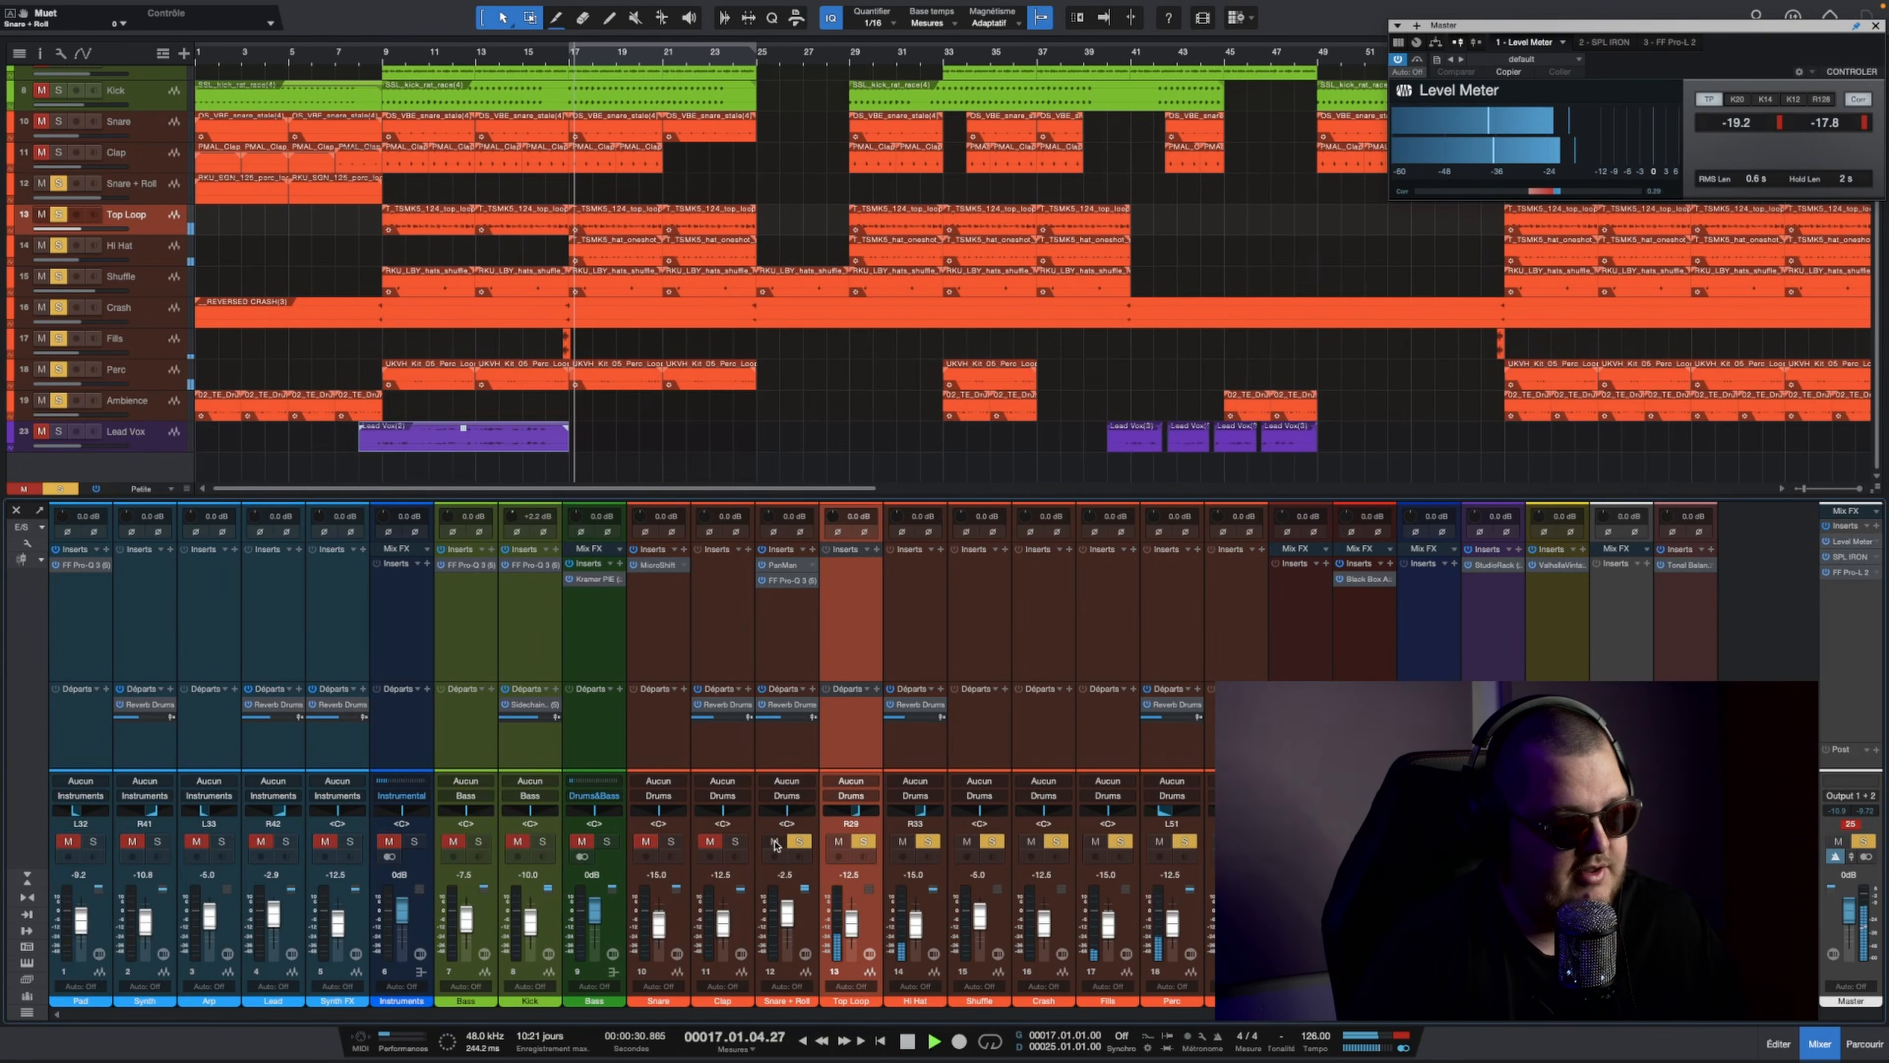
pyautogui.click(735, 842)
pyautogui.click(671, 842)
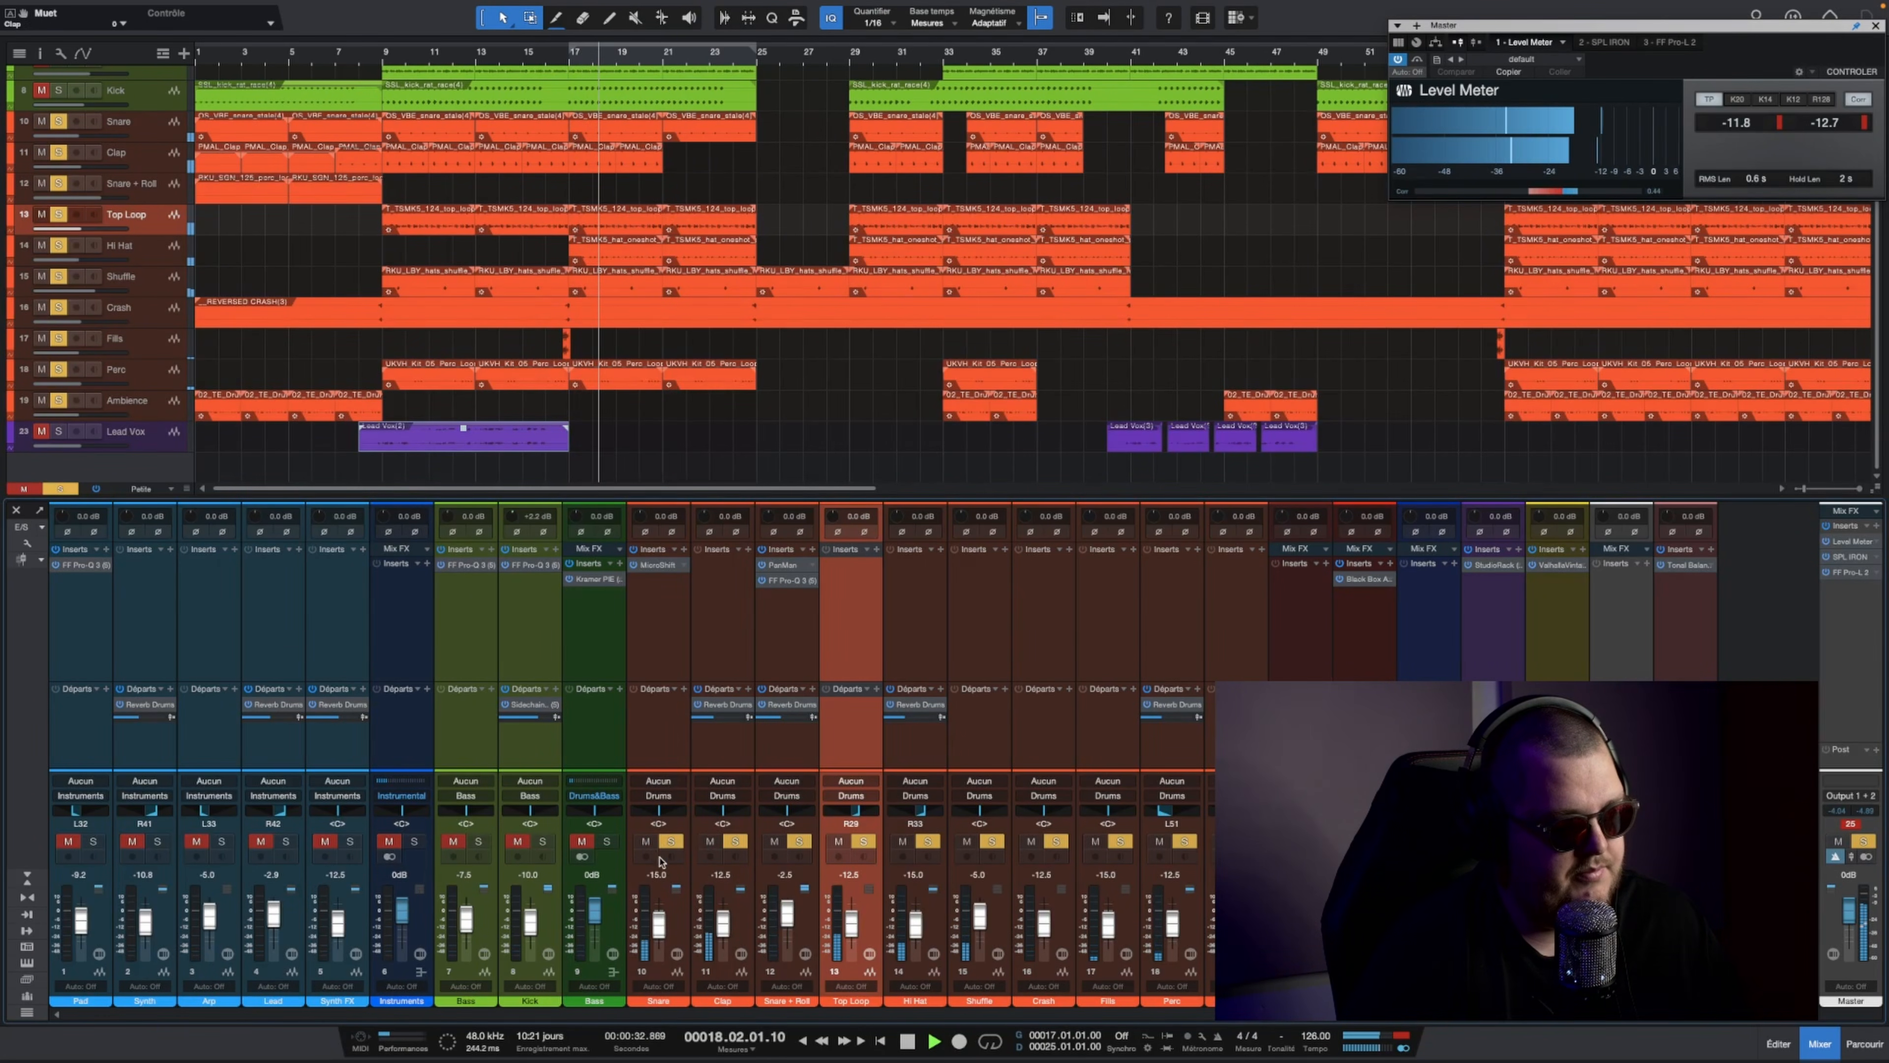
pyautogui.scroll(-1, 659, 925)
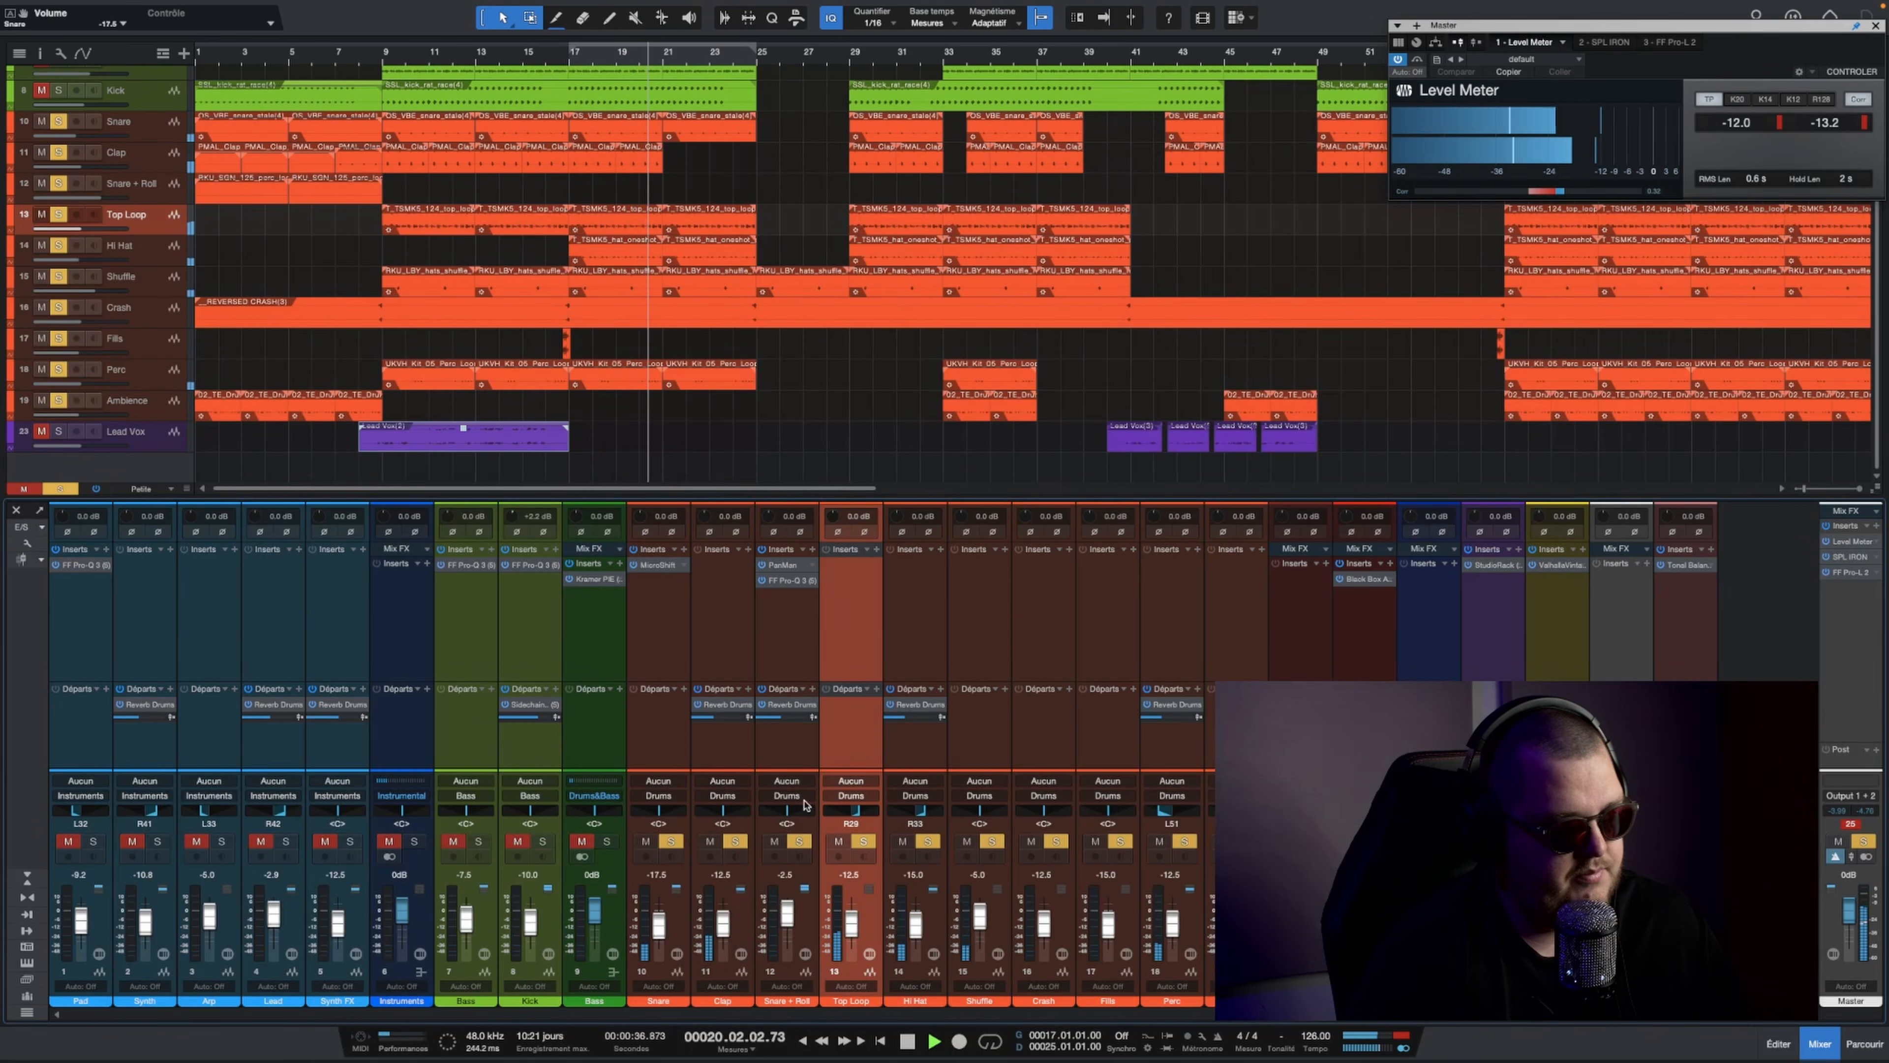
pyautogui.press('space')
# Step: Review the Black Box HG-2MS insert on the Drums&Bass bus and clear all solos and mutes
pyautogui.click(1296, 608)
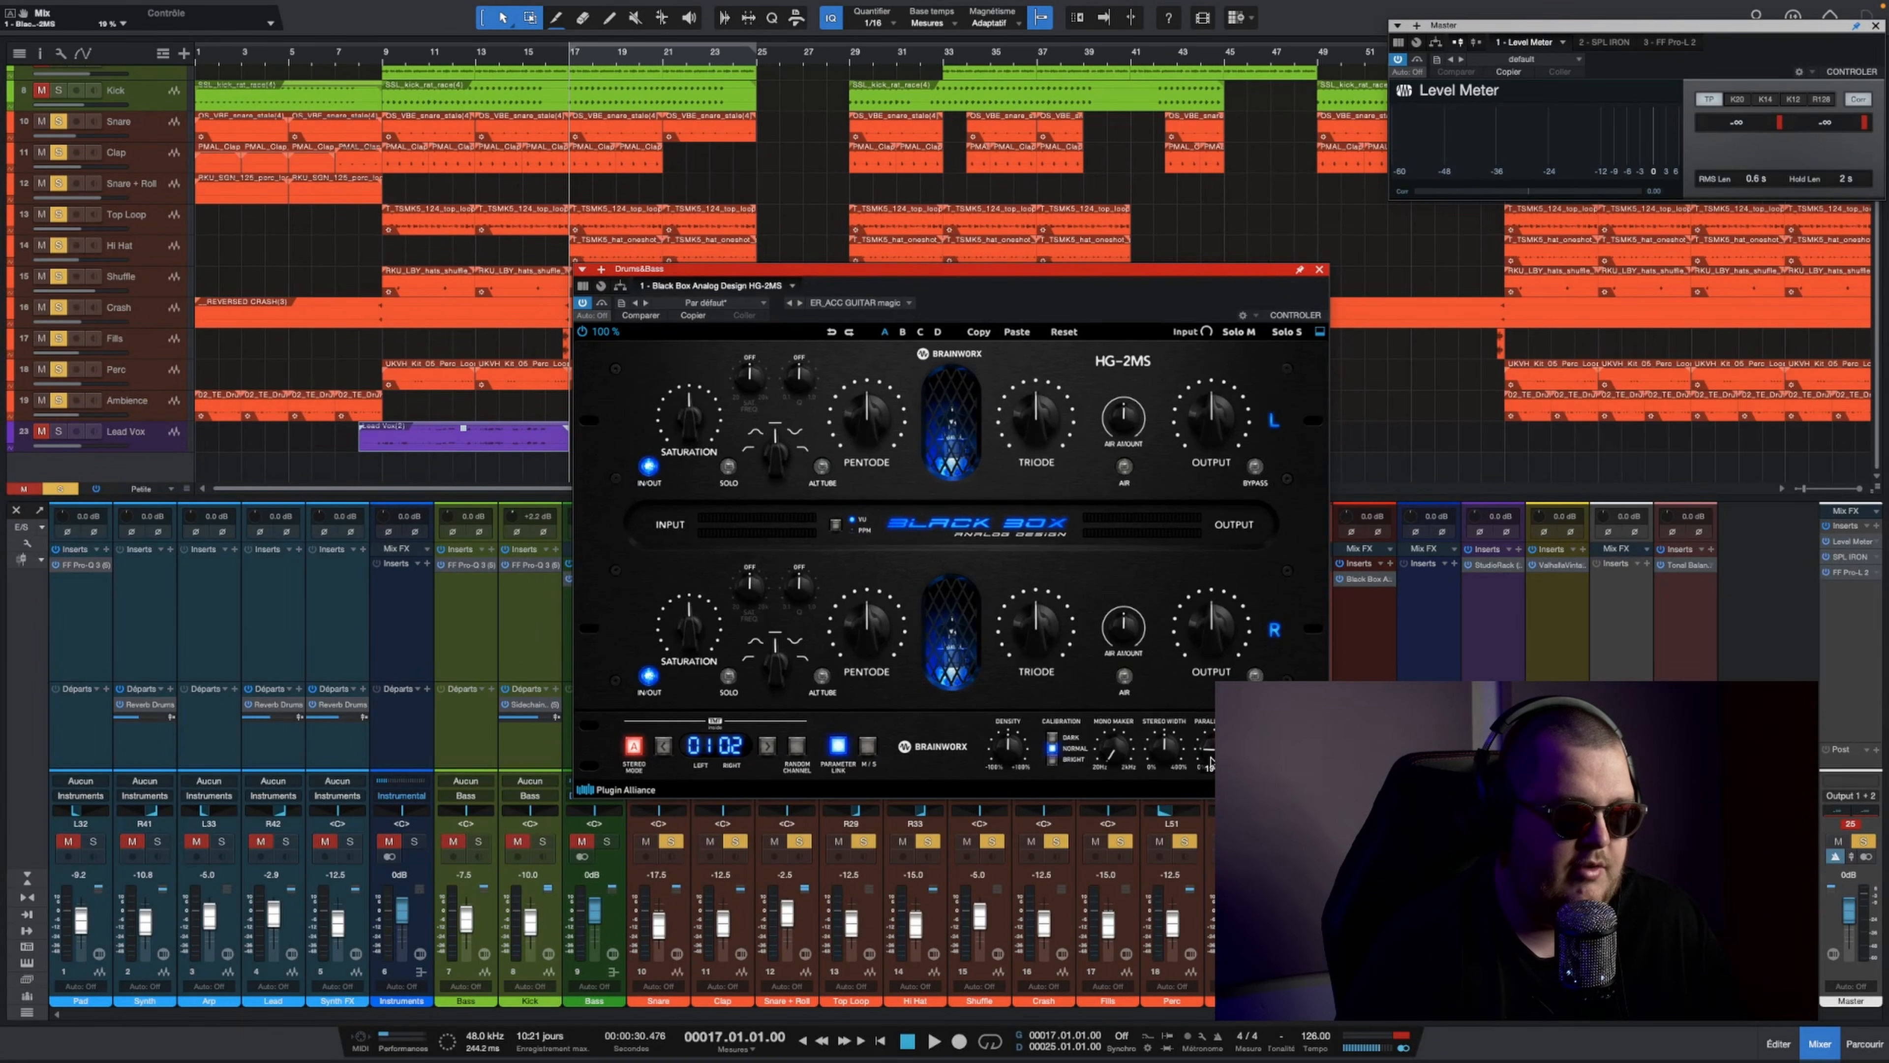
pyautogui.click(1318, 269)
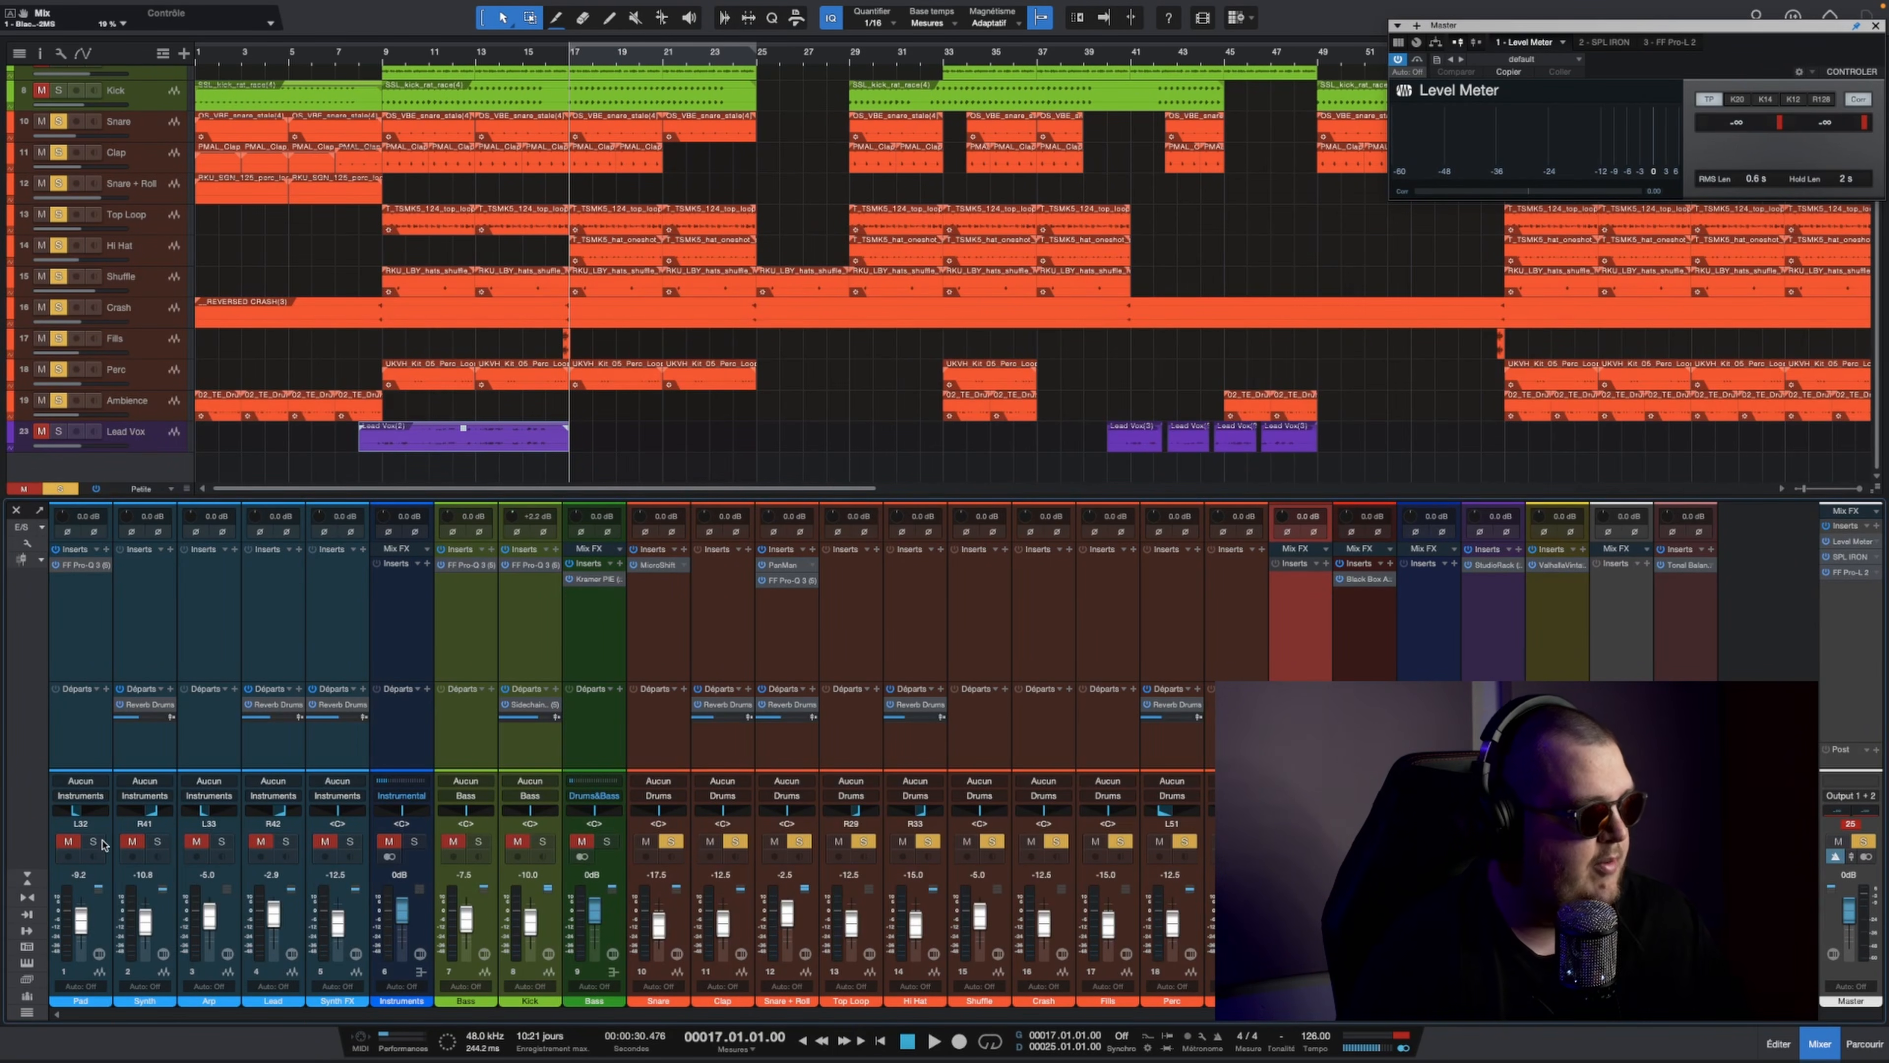
pyautogui.click(60, 489)
pyautogui.click(24, 490)
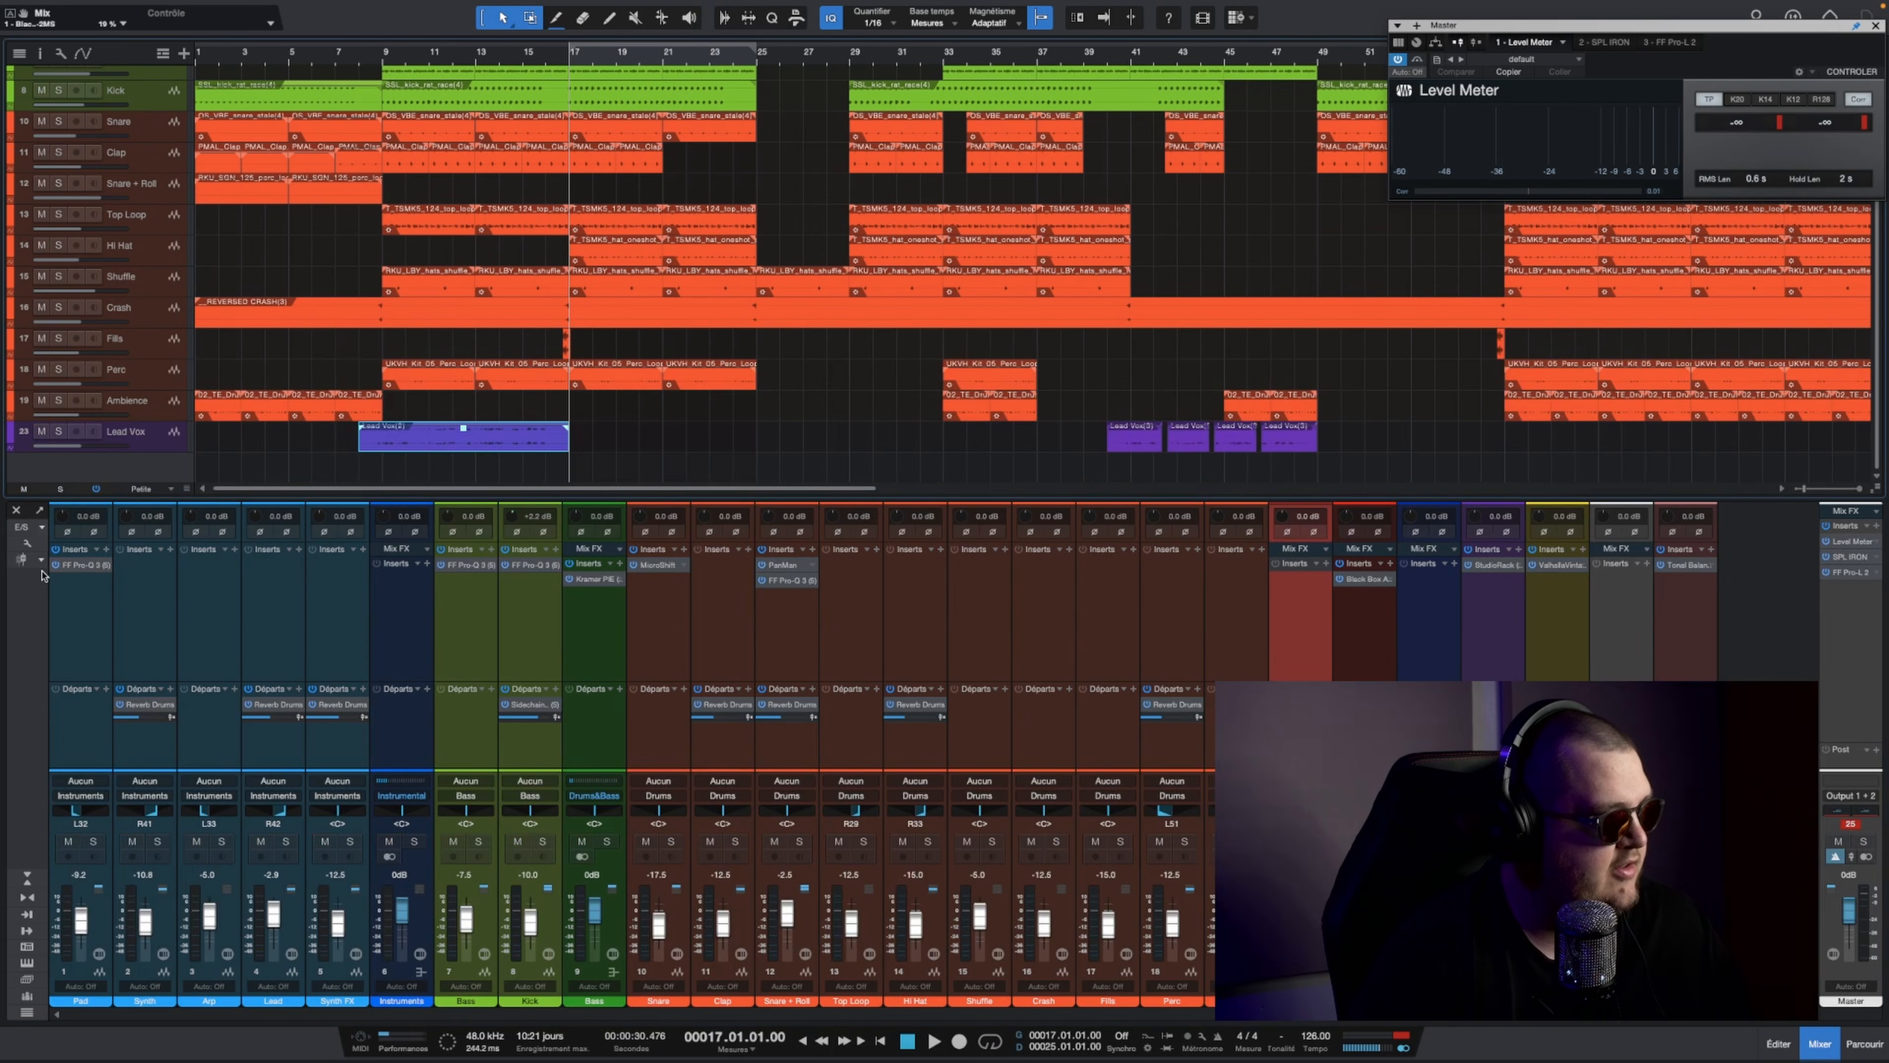
# Step: Solo Pad and deepen the bell cut in its FF Pro-Q 3 to about -3.6 dB near 338 Hz during playback
pyautogui.click(93, 841)
pyautogui.press('space')
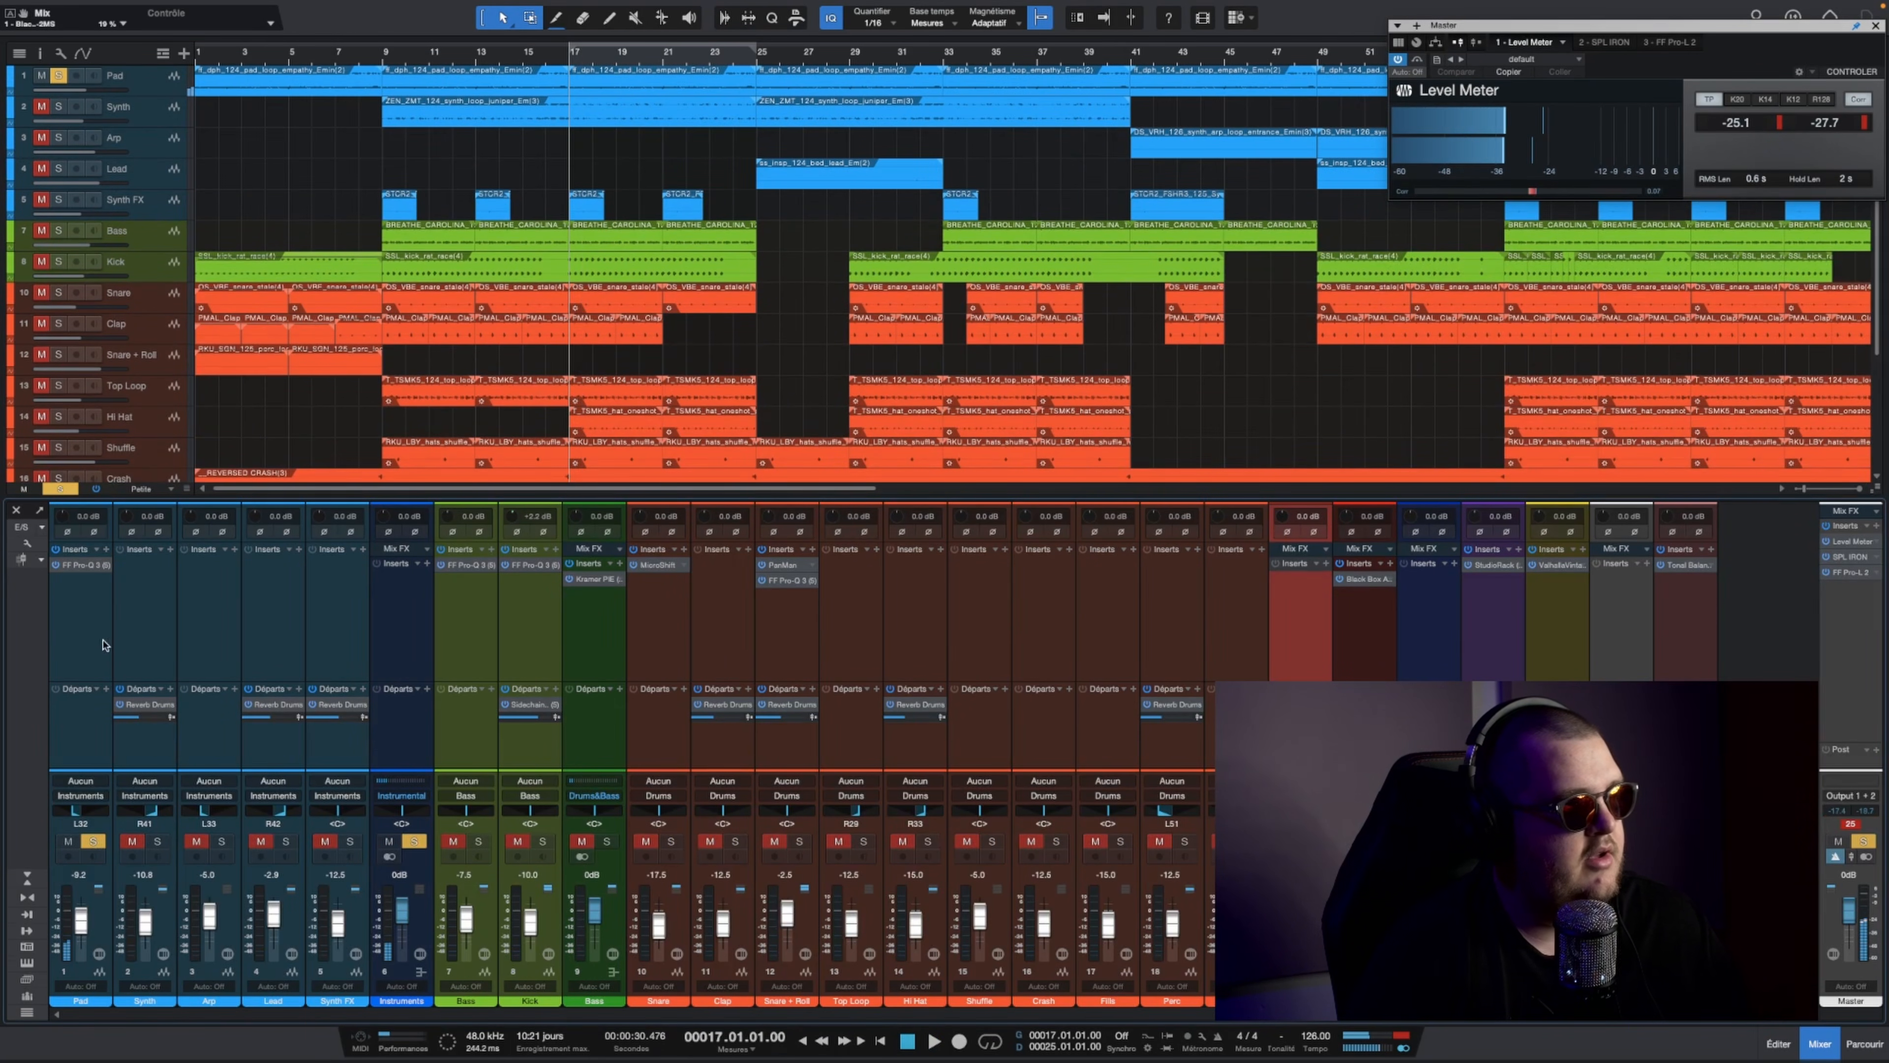
pyautogui.click(74, 560)
pyautogui.click(75, 568)
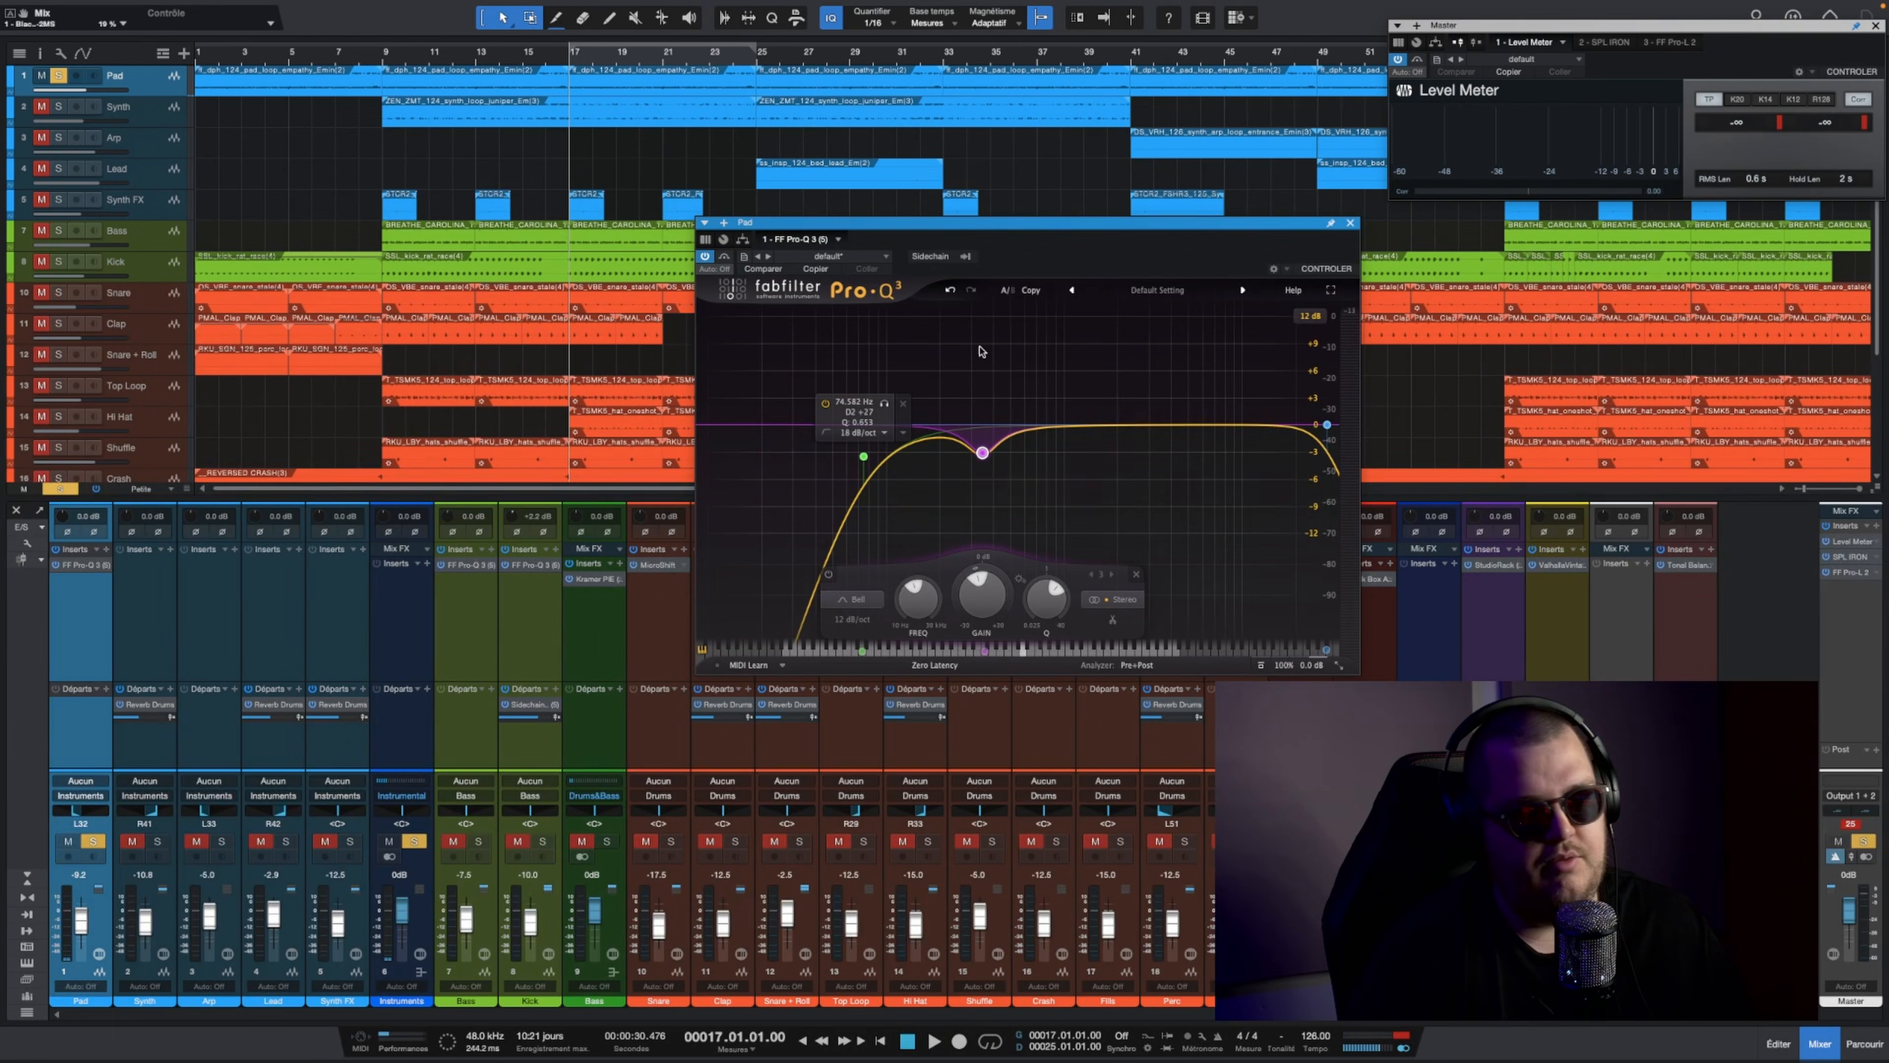
pyautogui.press('space')
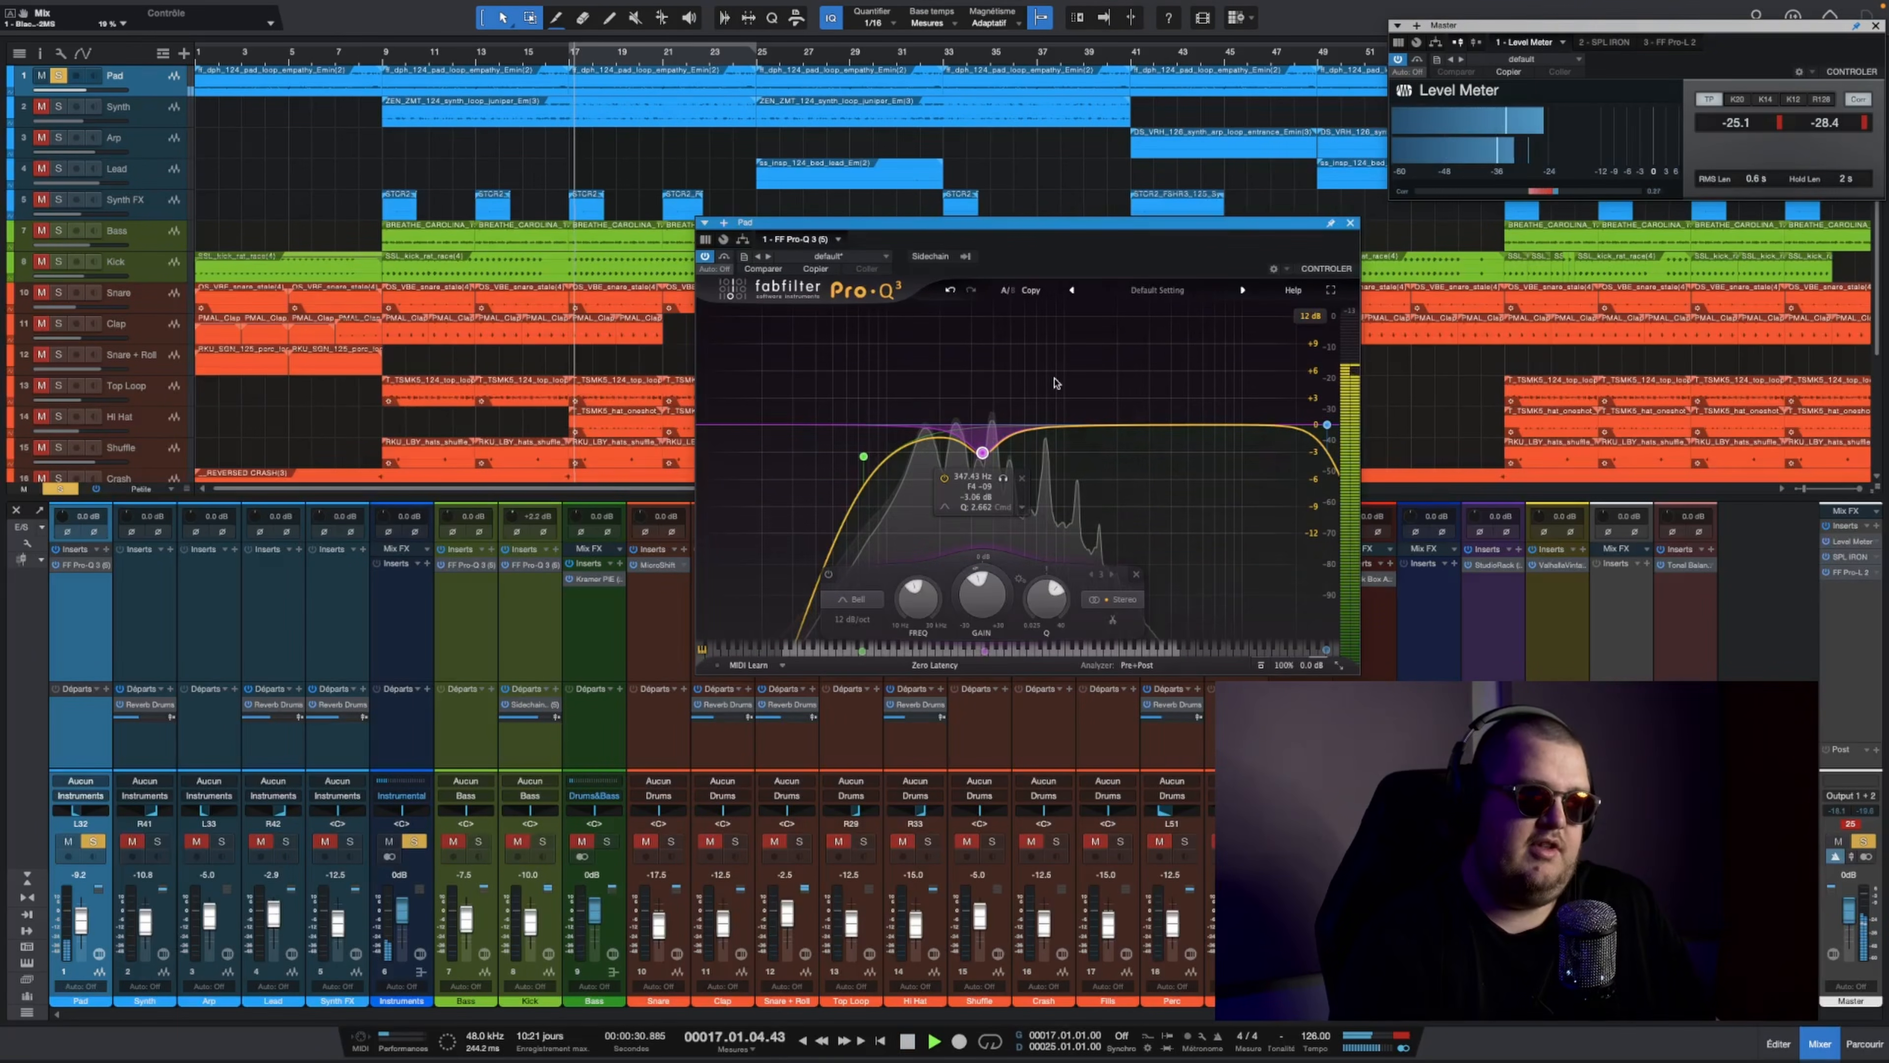
pyautogui.moveTo(983, 452); pyautogui.dragTo(981, 457)
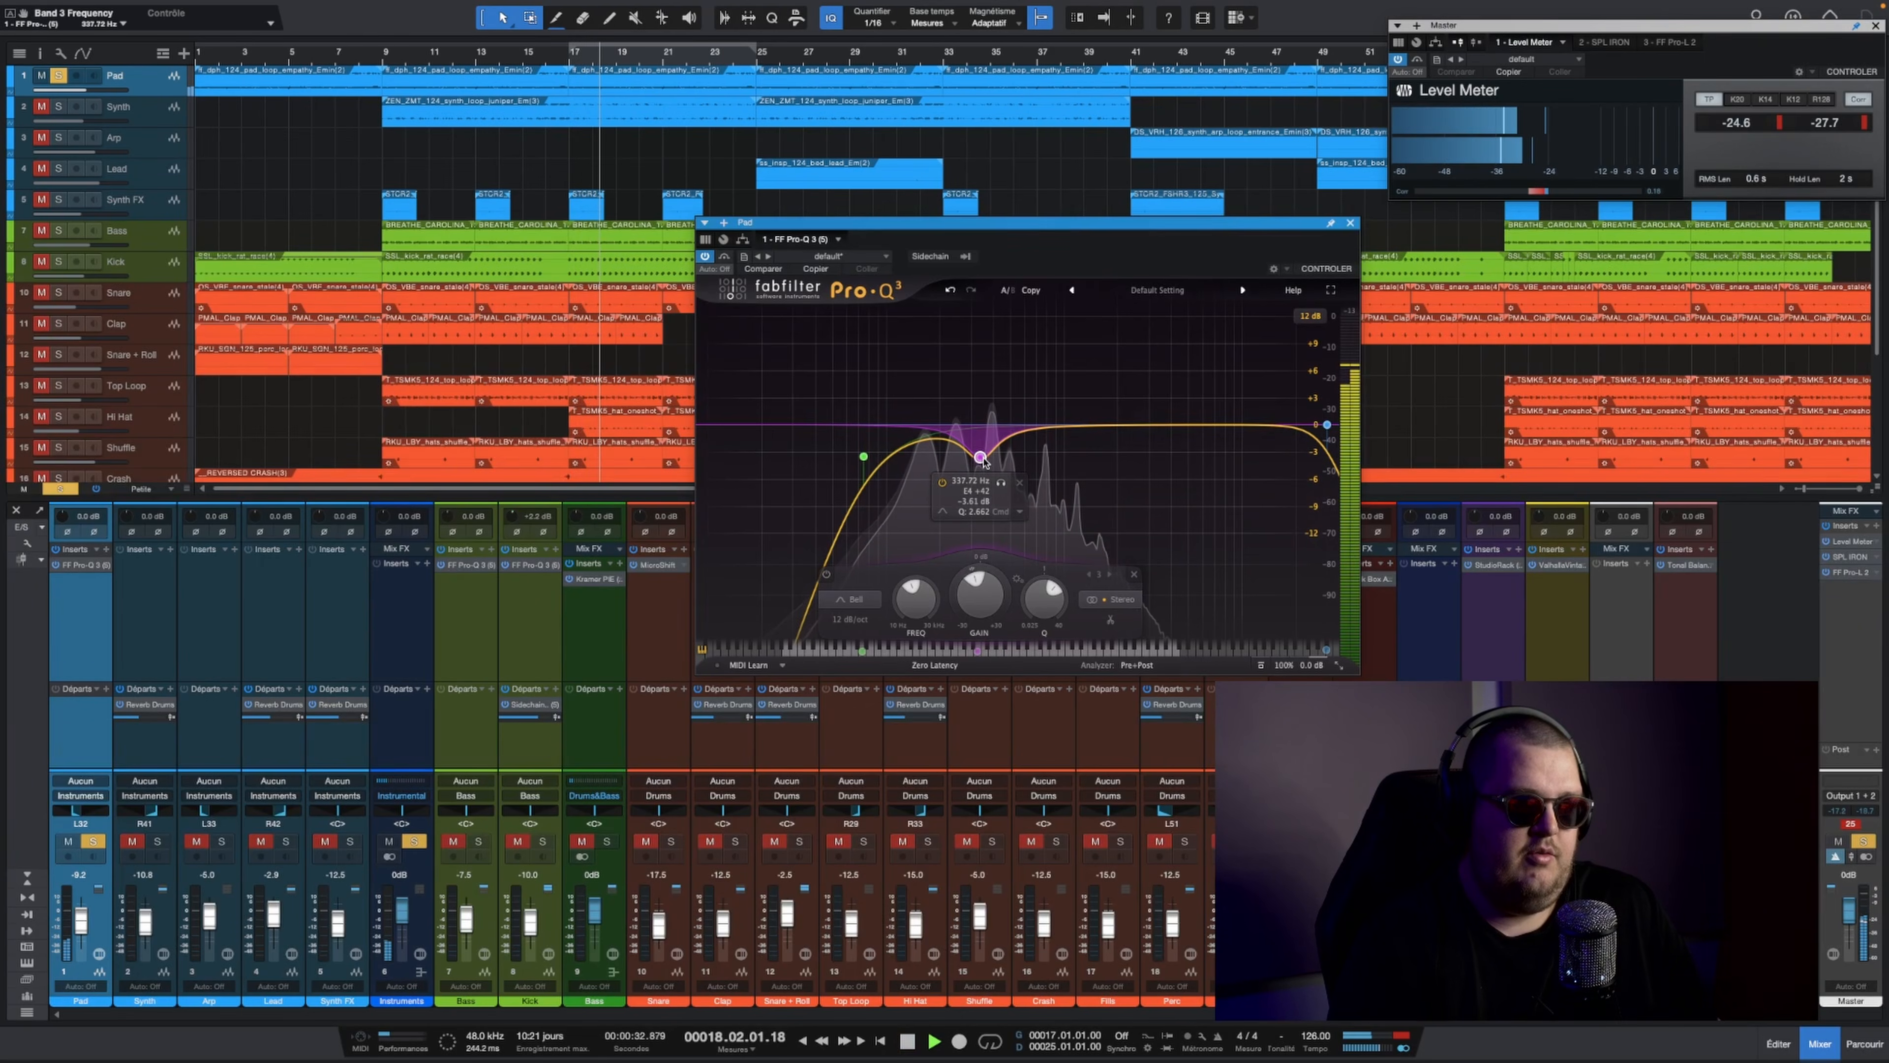
pyautogui.press('space')
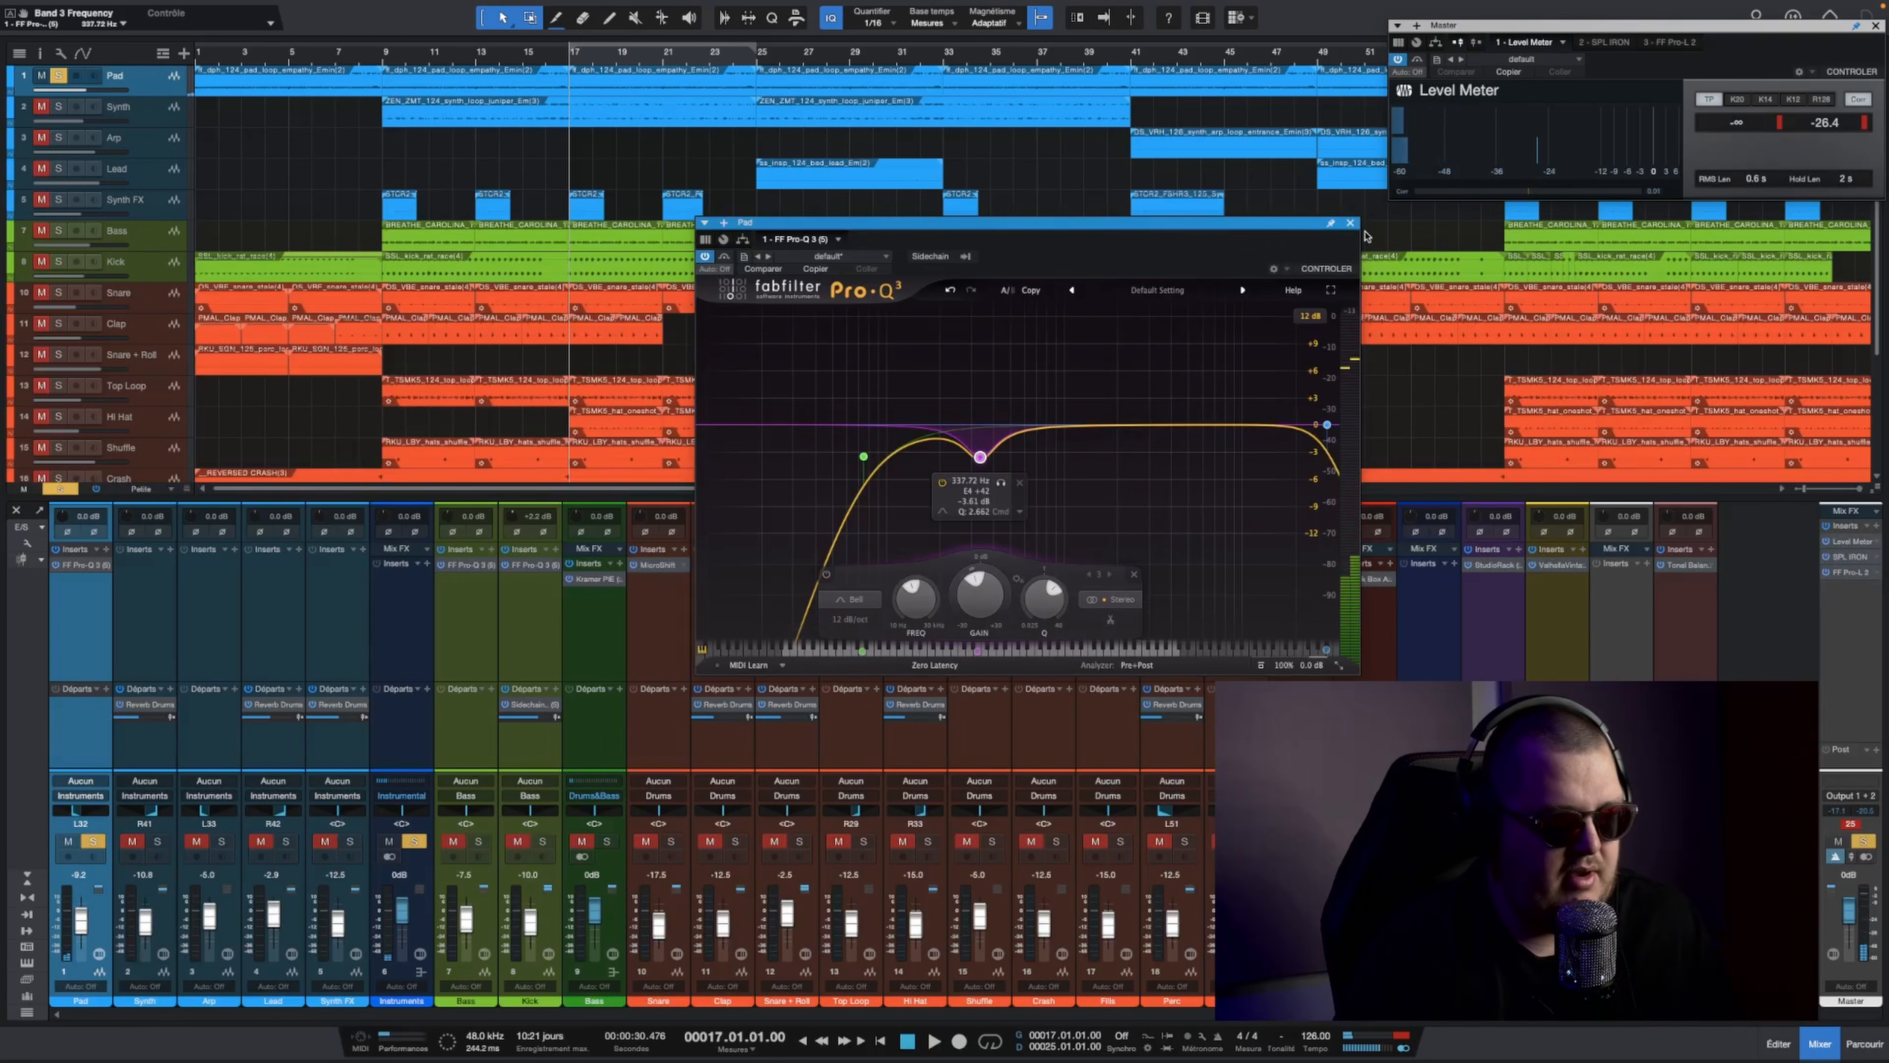
pyautogui.click(1350, 224)
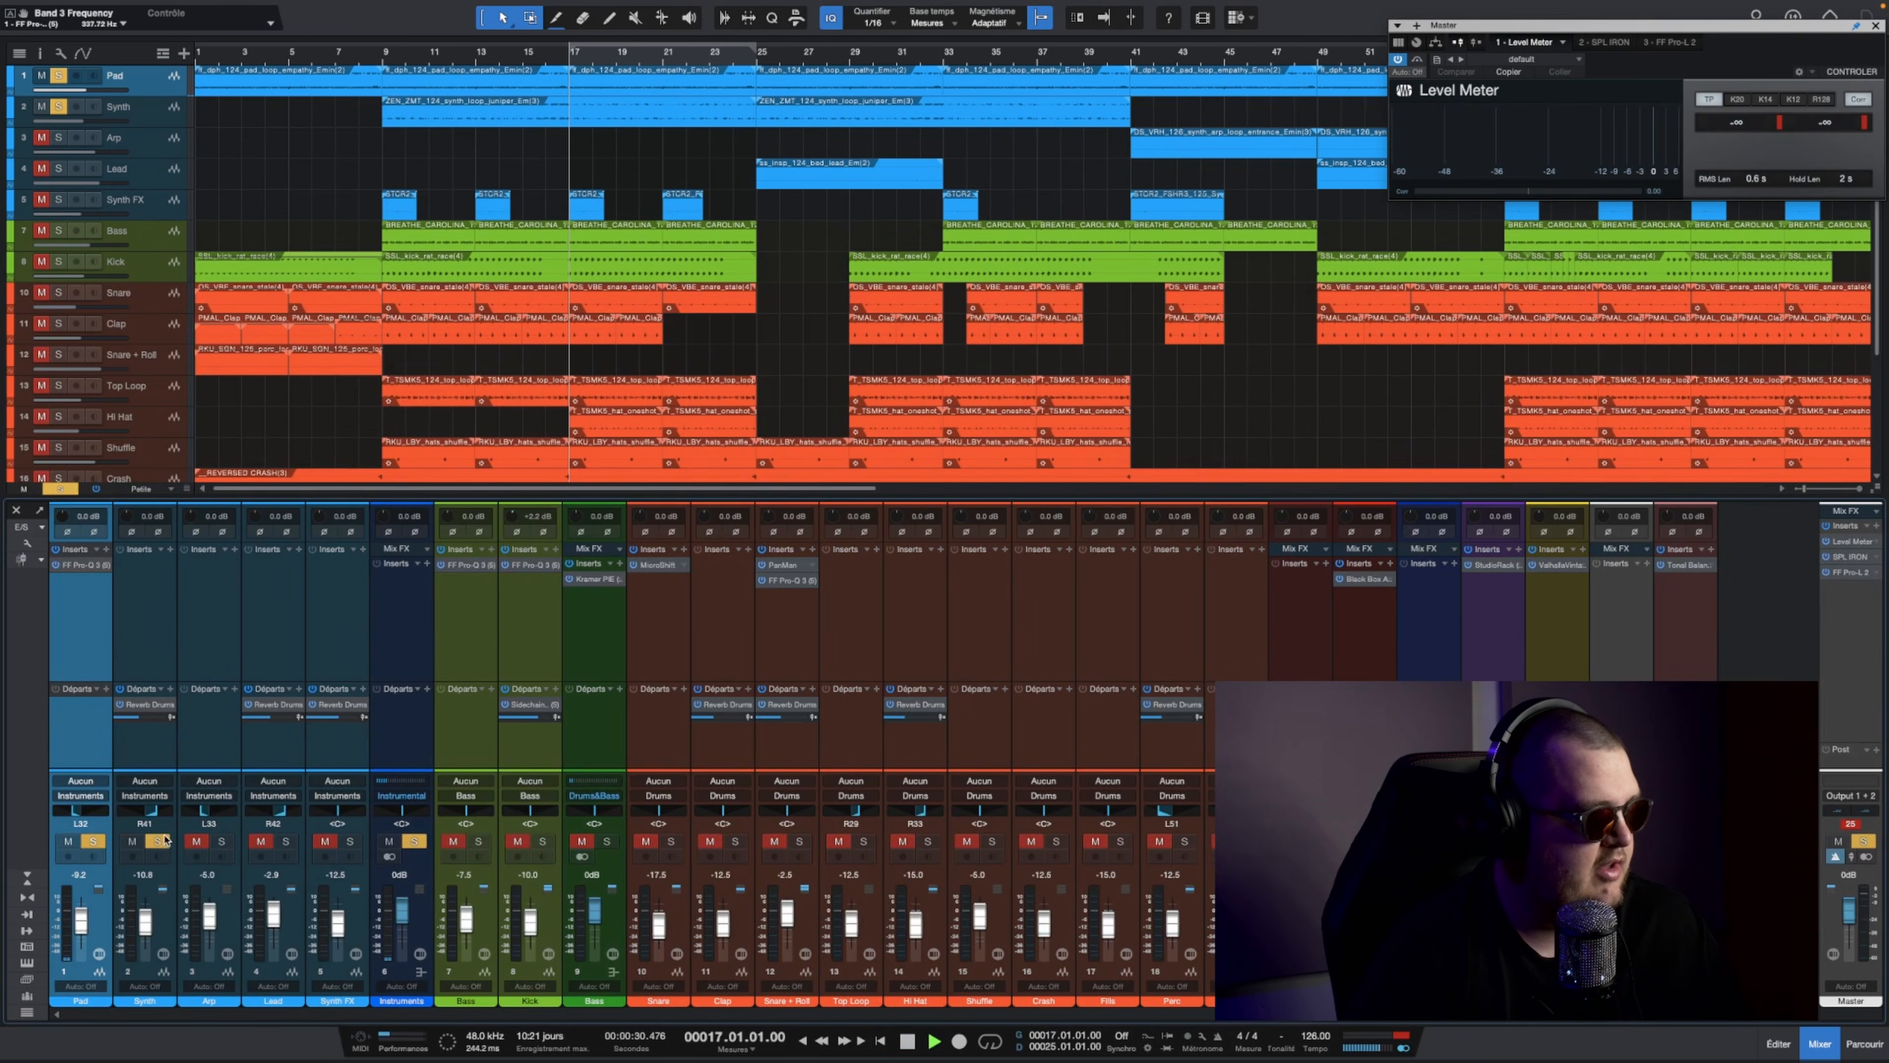
# Step: Solo Synth in place of Pad and lower the Synth volume to -14.2 dB during playback
pyautogui.click(93, 841)
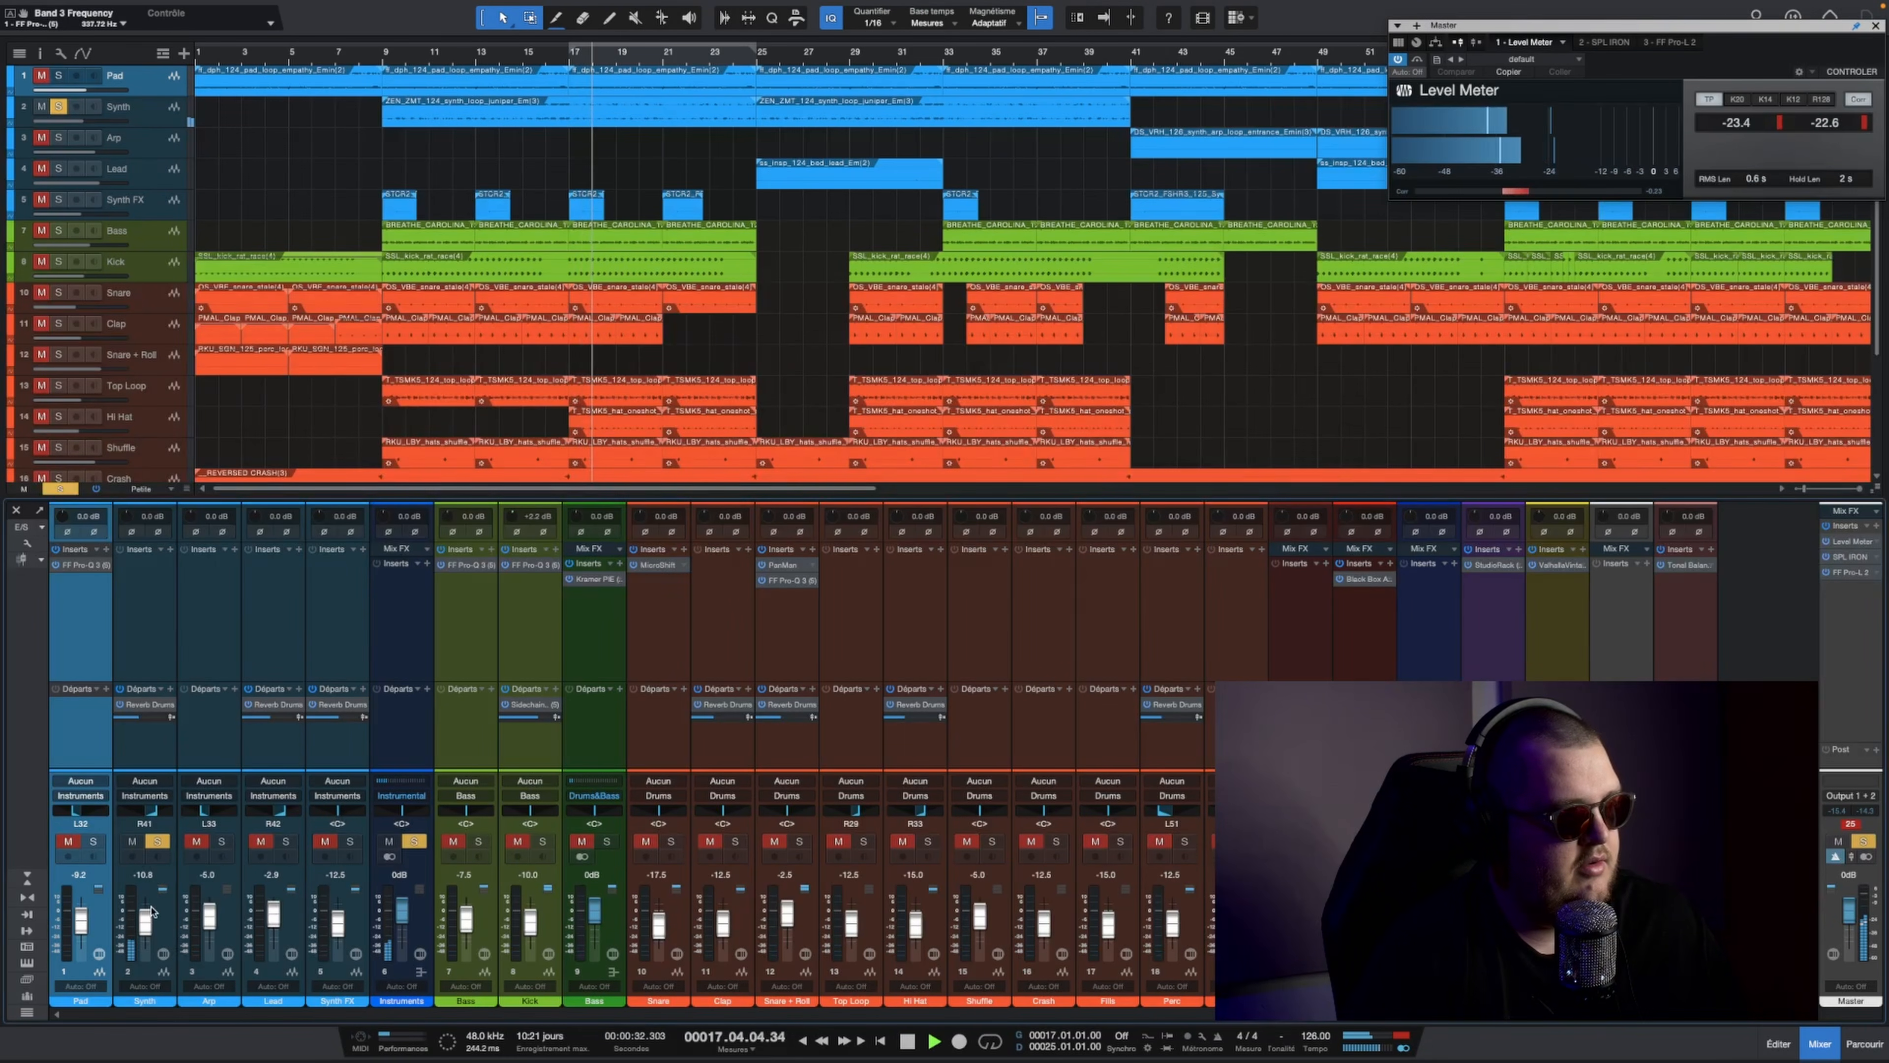
pyautogui.moveTo(151, 909); pyautogui.dragTo(151, 916)
pyautogui.press('space')
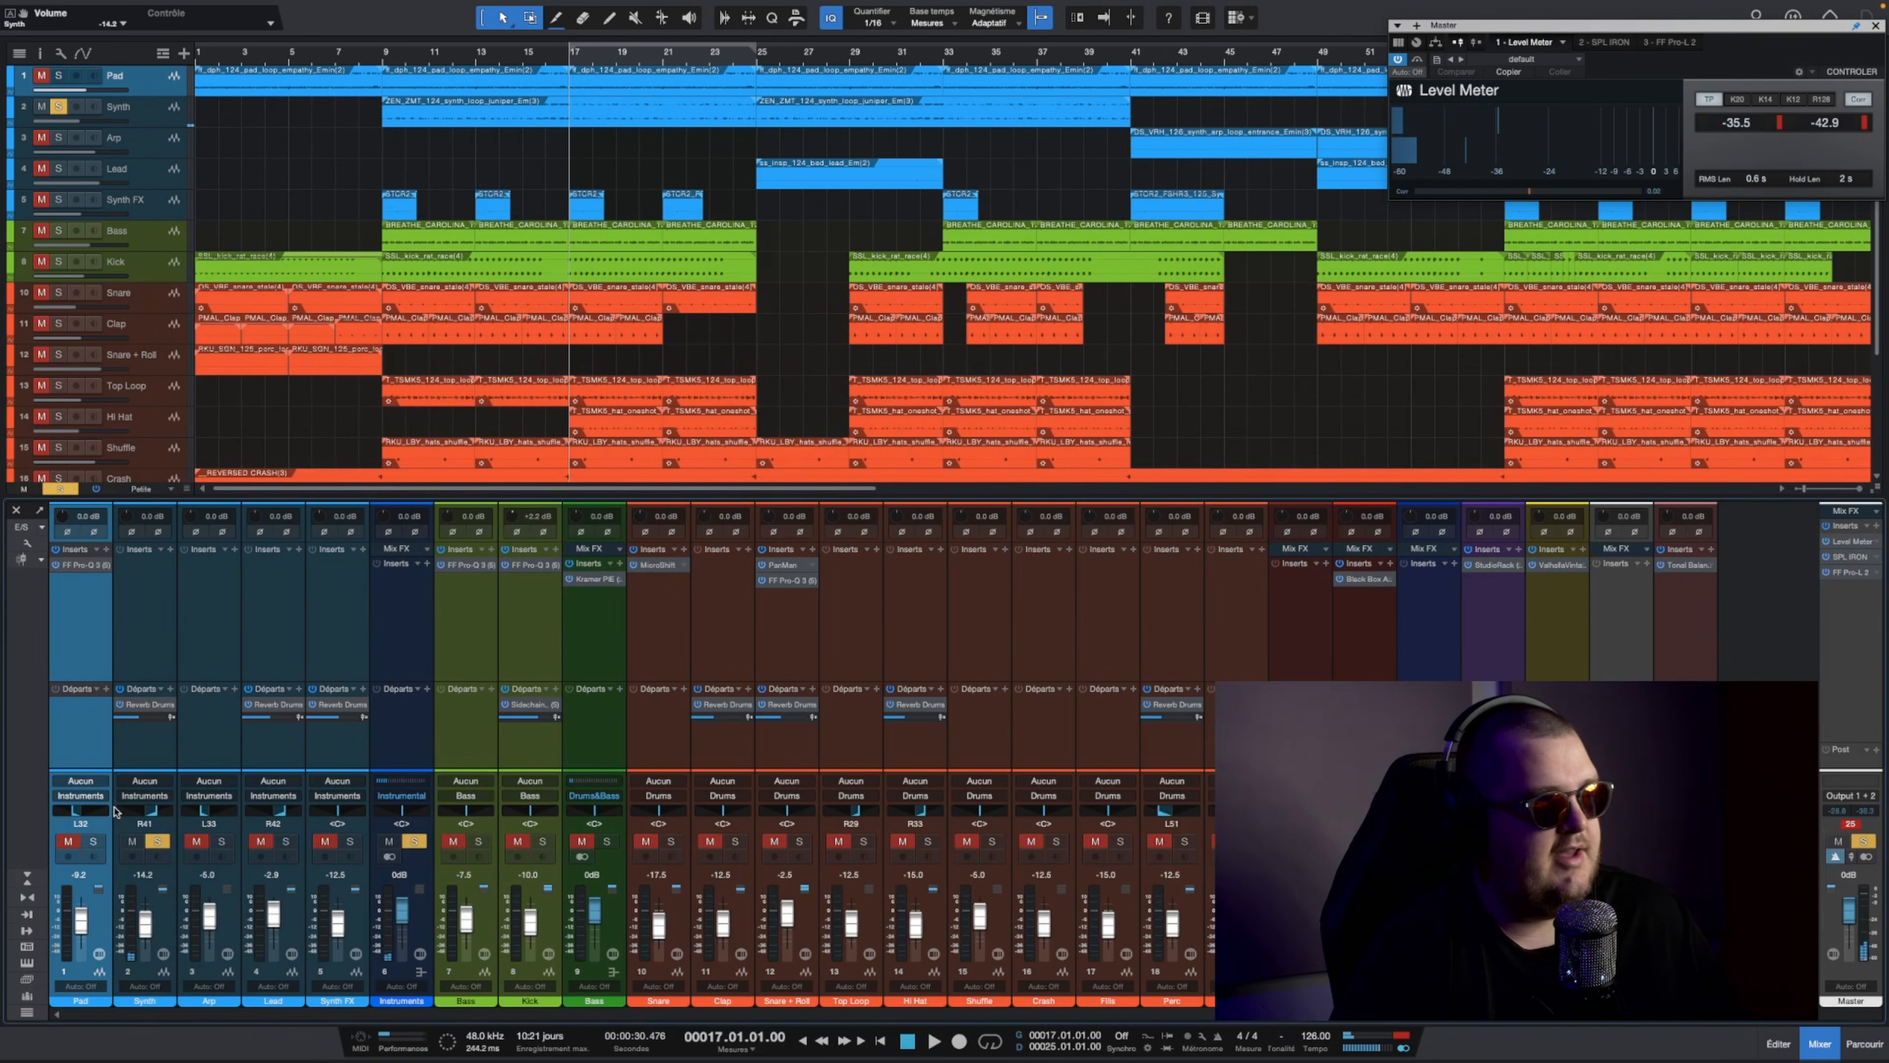
# Step: Solo Pad, Synth, Arp, Lead and Synth FX and listen to them together from bar 17
pyautogui.click(286, 841)
pyautogui.click(350, 841)
pyautogui.press('space')
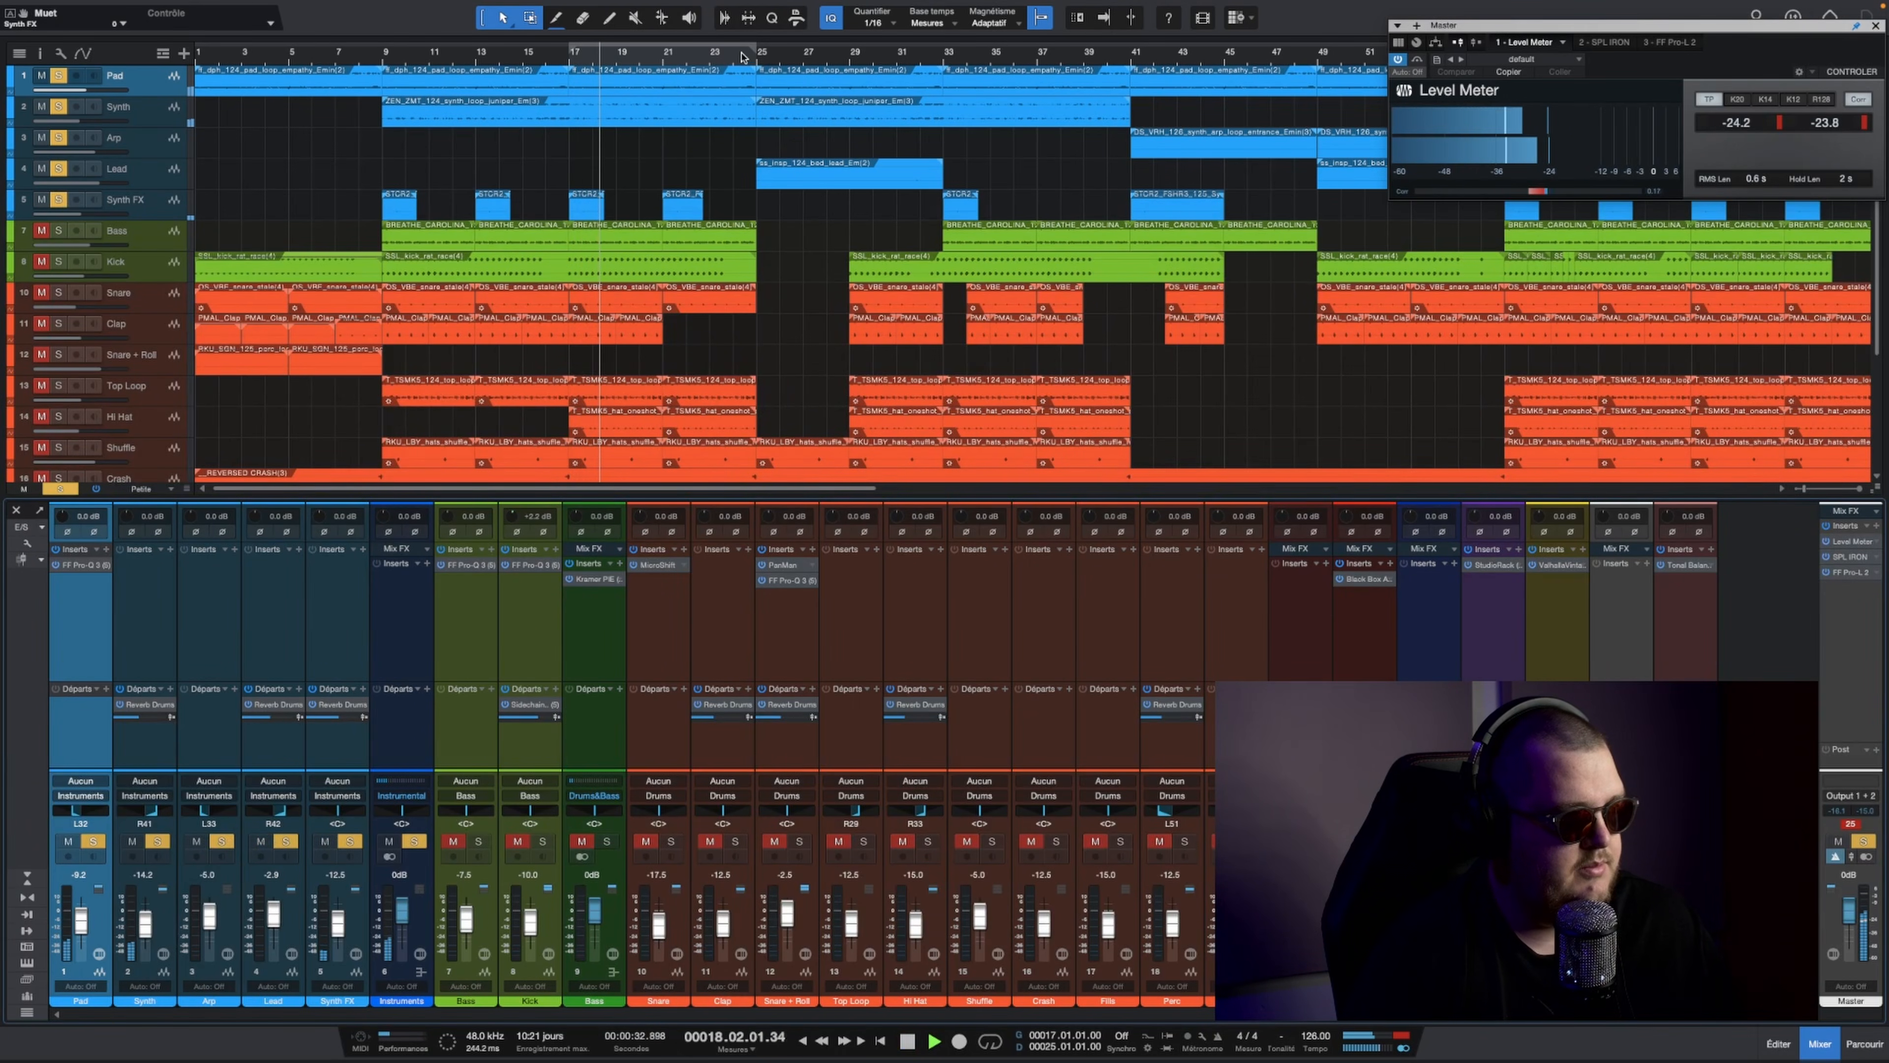
pyautogui.press('space')
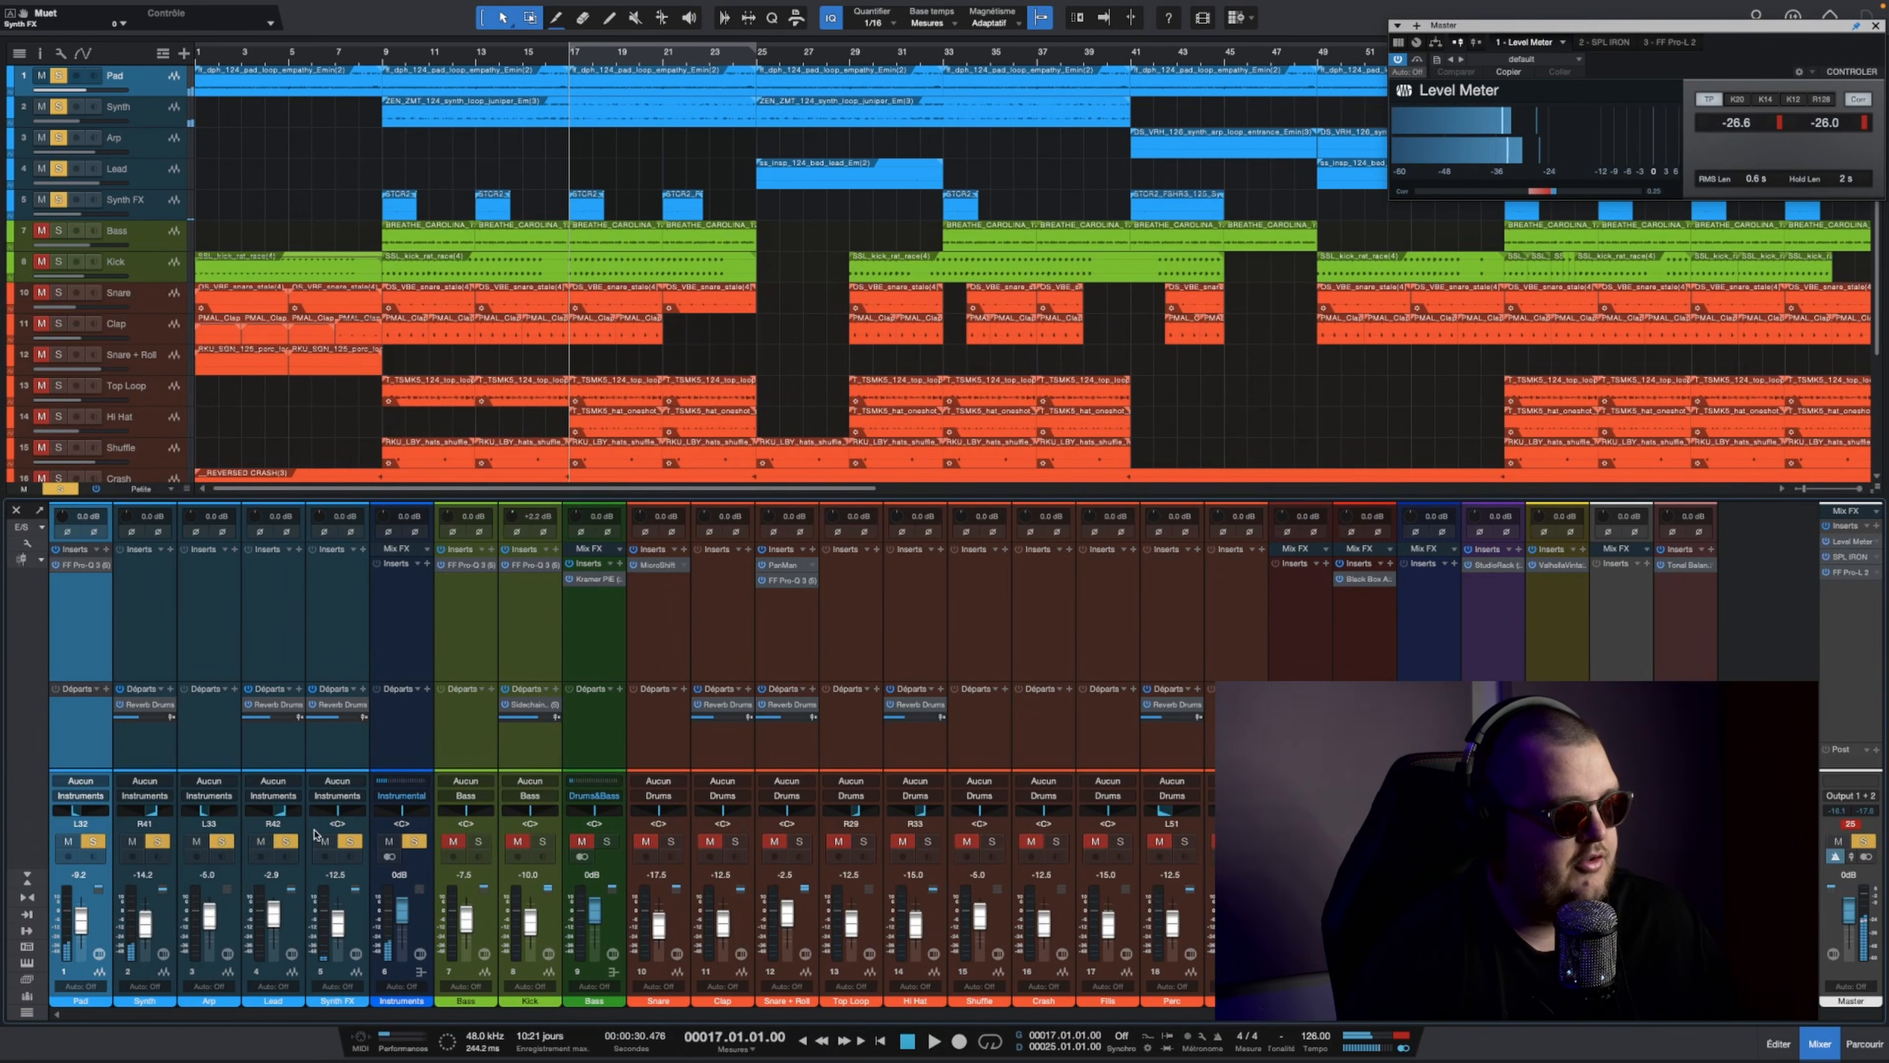
# Step: Solo only Synth FX from bar 17 and lower its Reverb Drums send level during playback
pyautogui.click(62, 489)
pyautogui.click(341, 763)
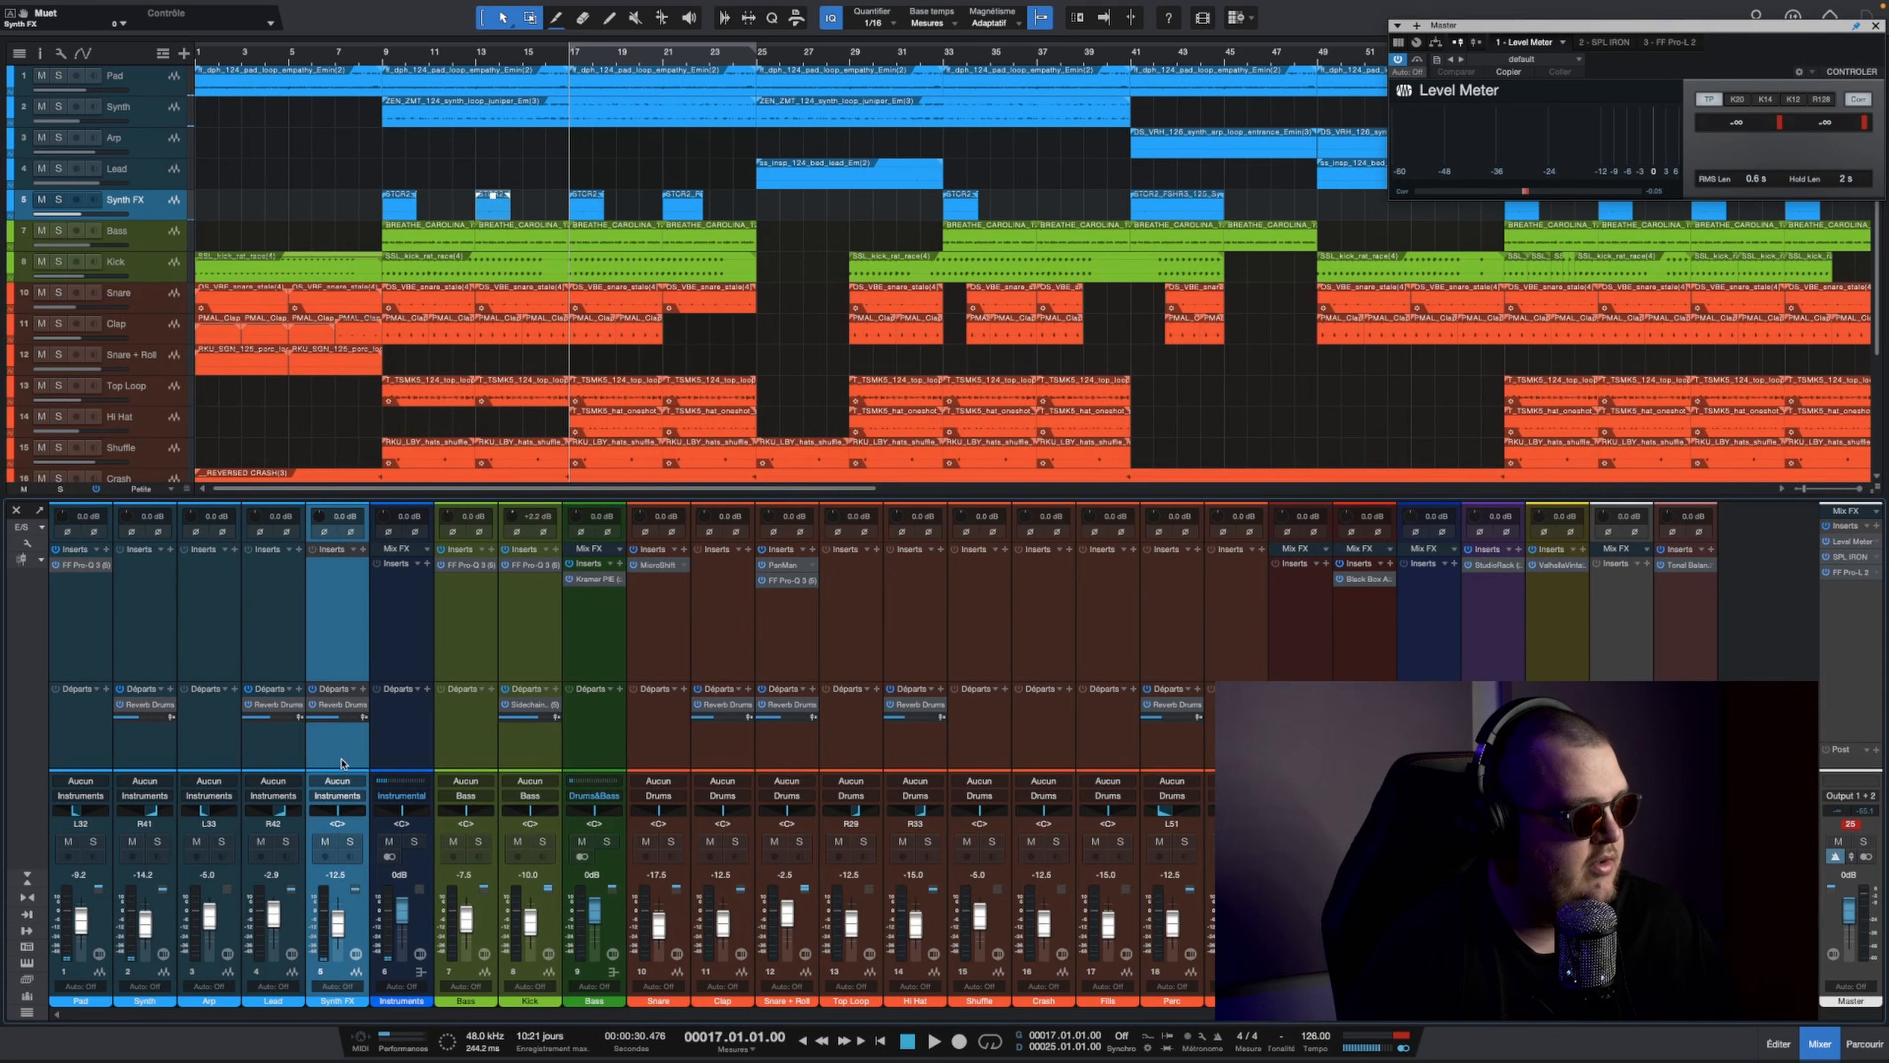
pyautogui.click(353, 844)
pyautogui.press('space')
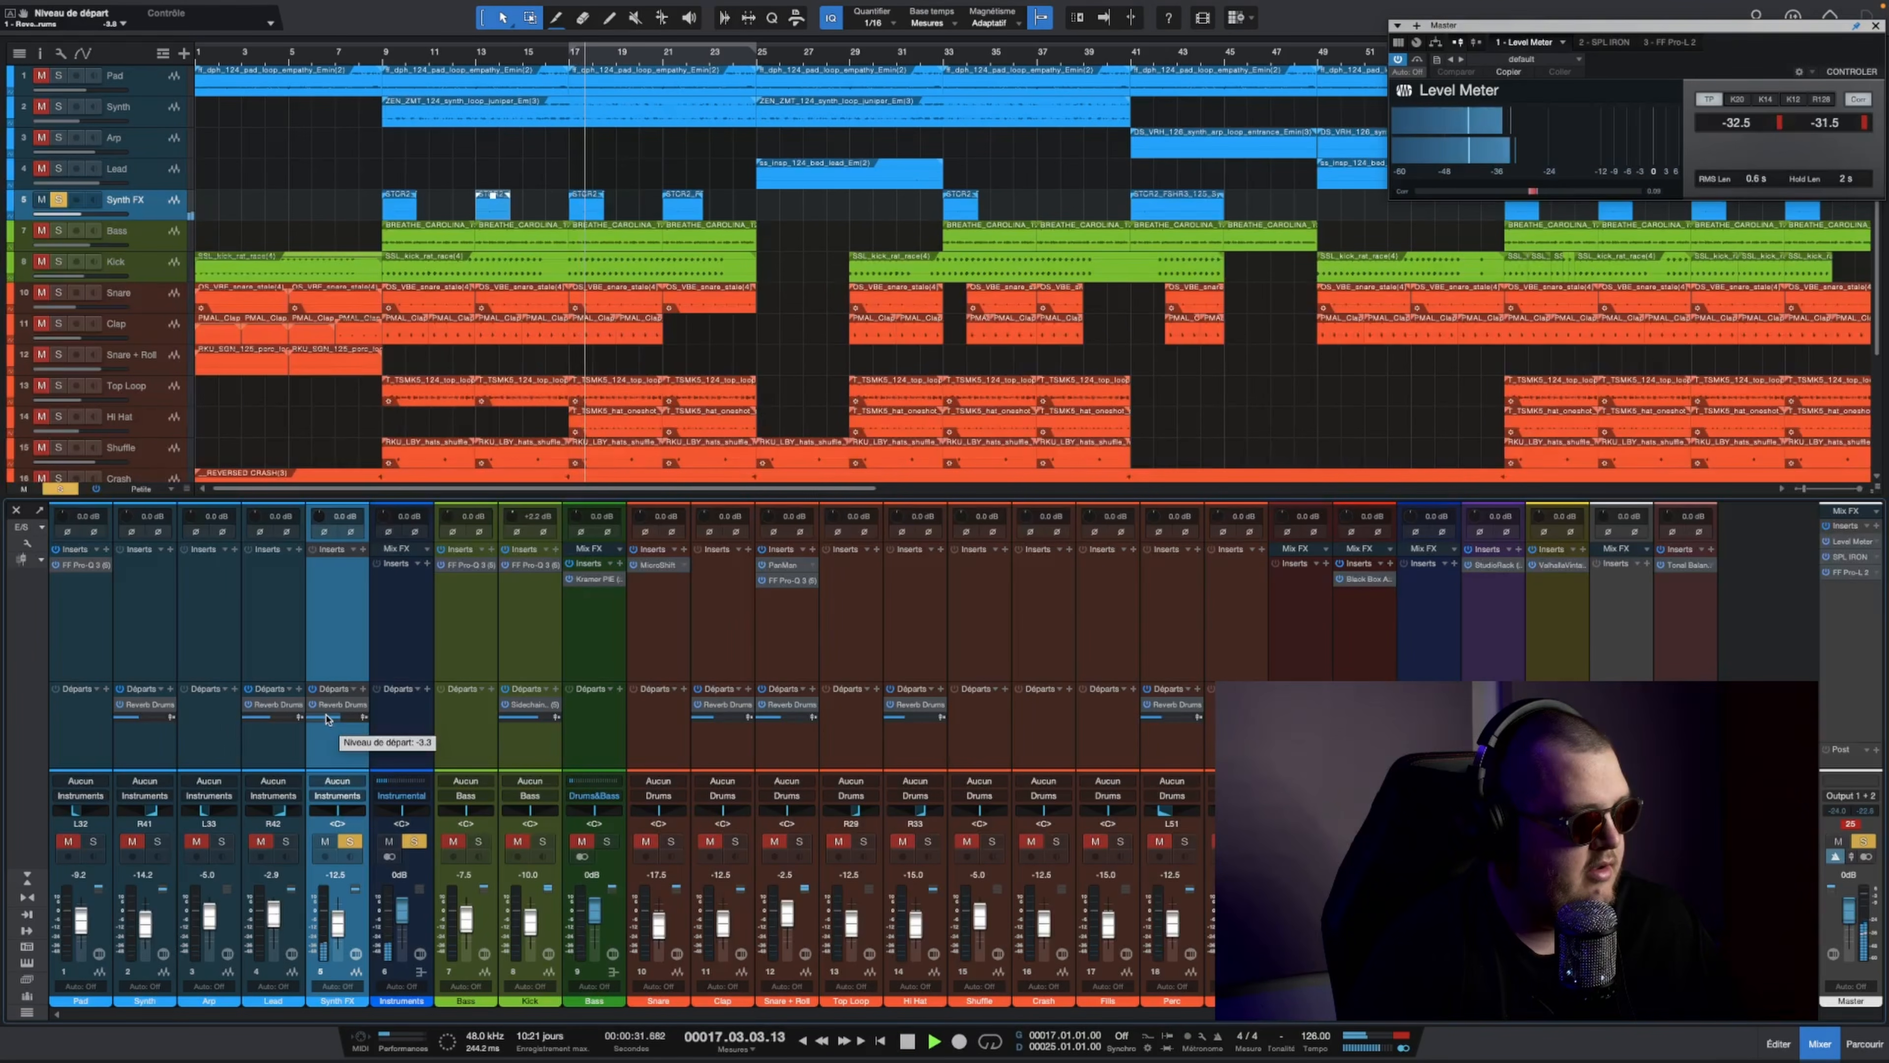
pyautogui.press('space')
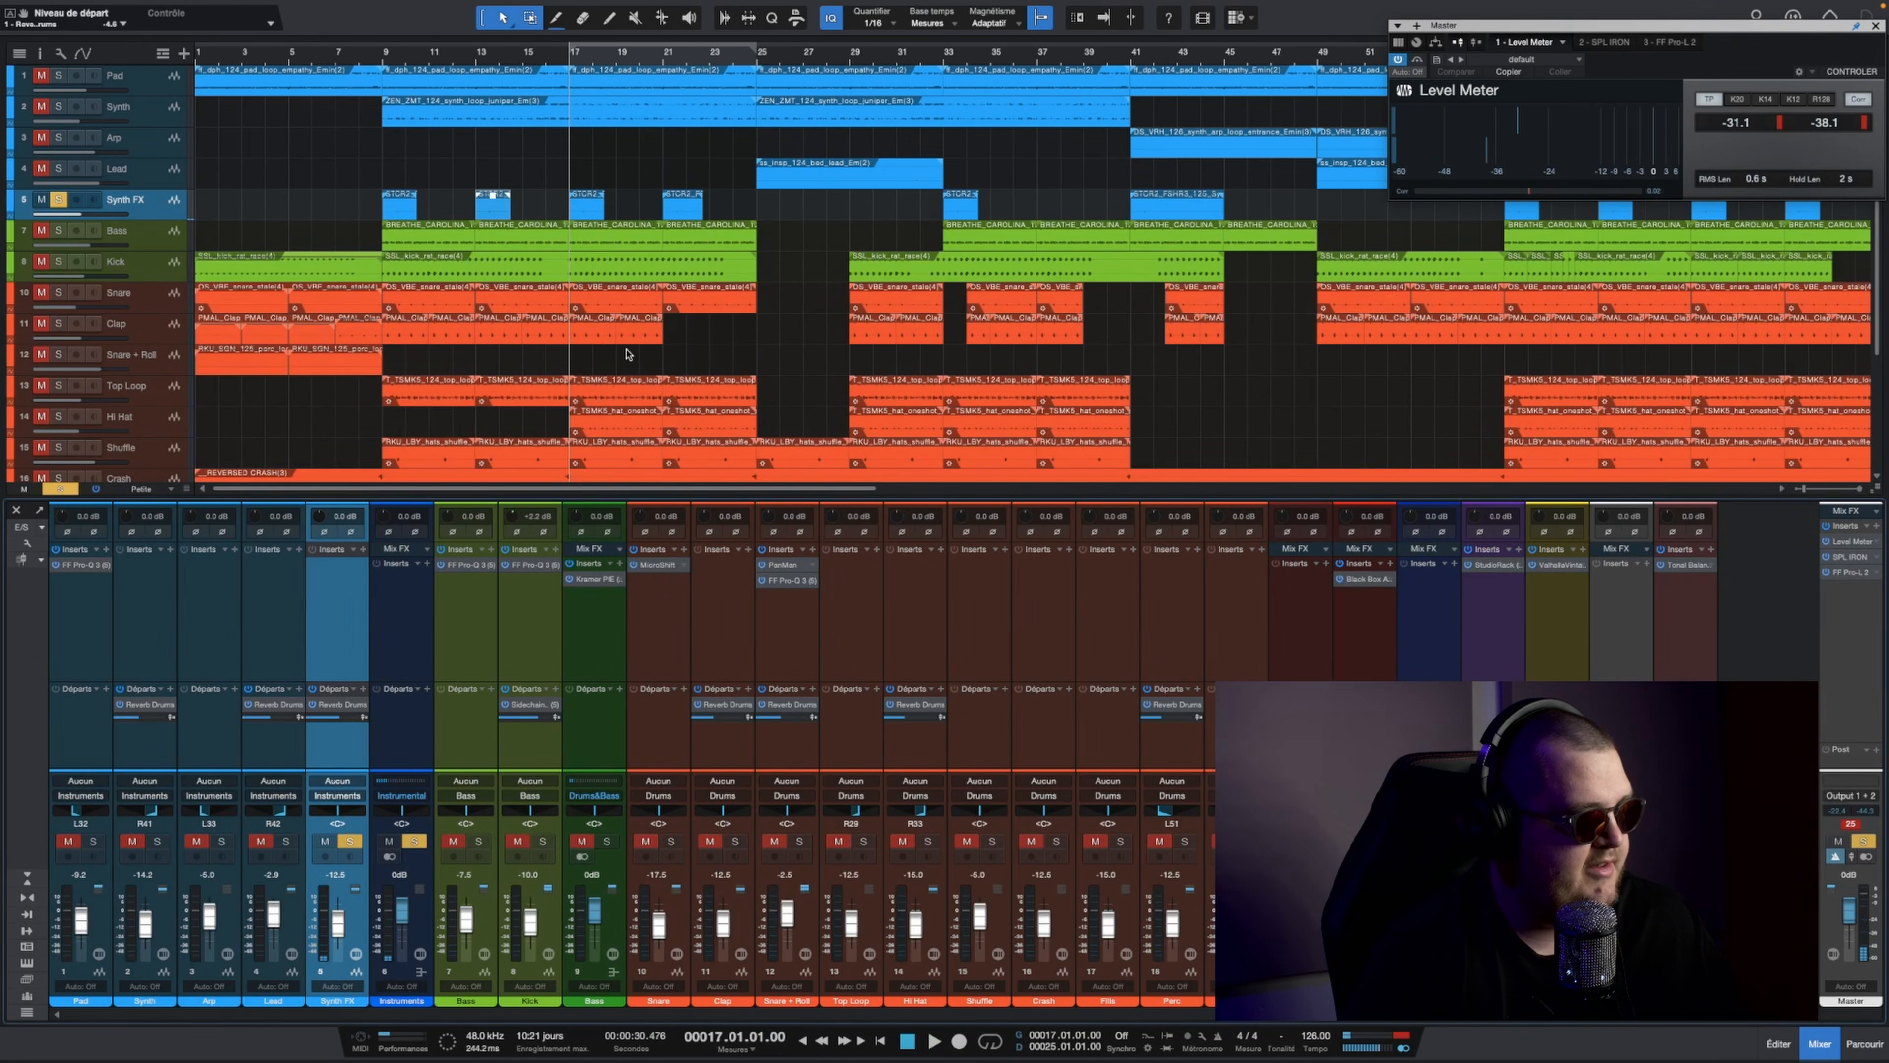
# Step: Solo only Arp, play it from bar 49, and pan it to L40
pyautogui.scroll(-5, 846, 63)
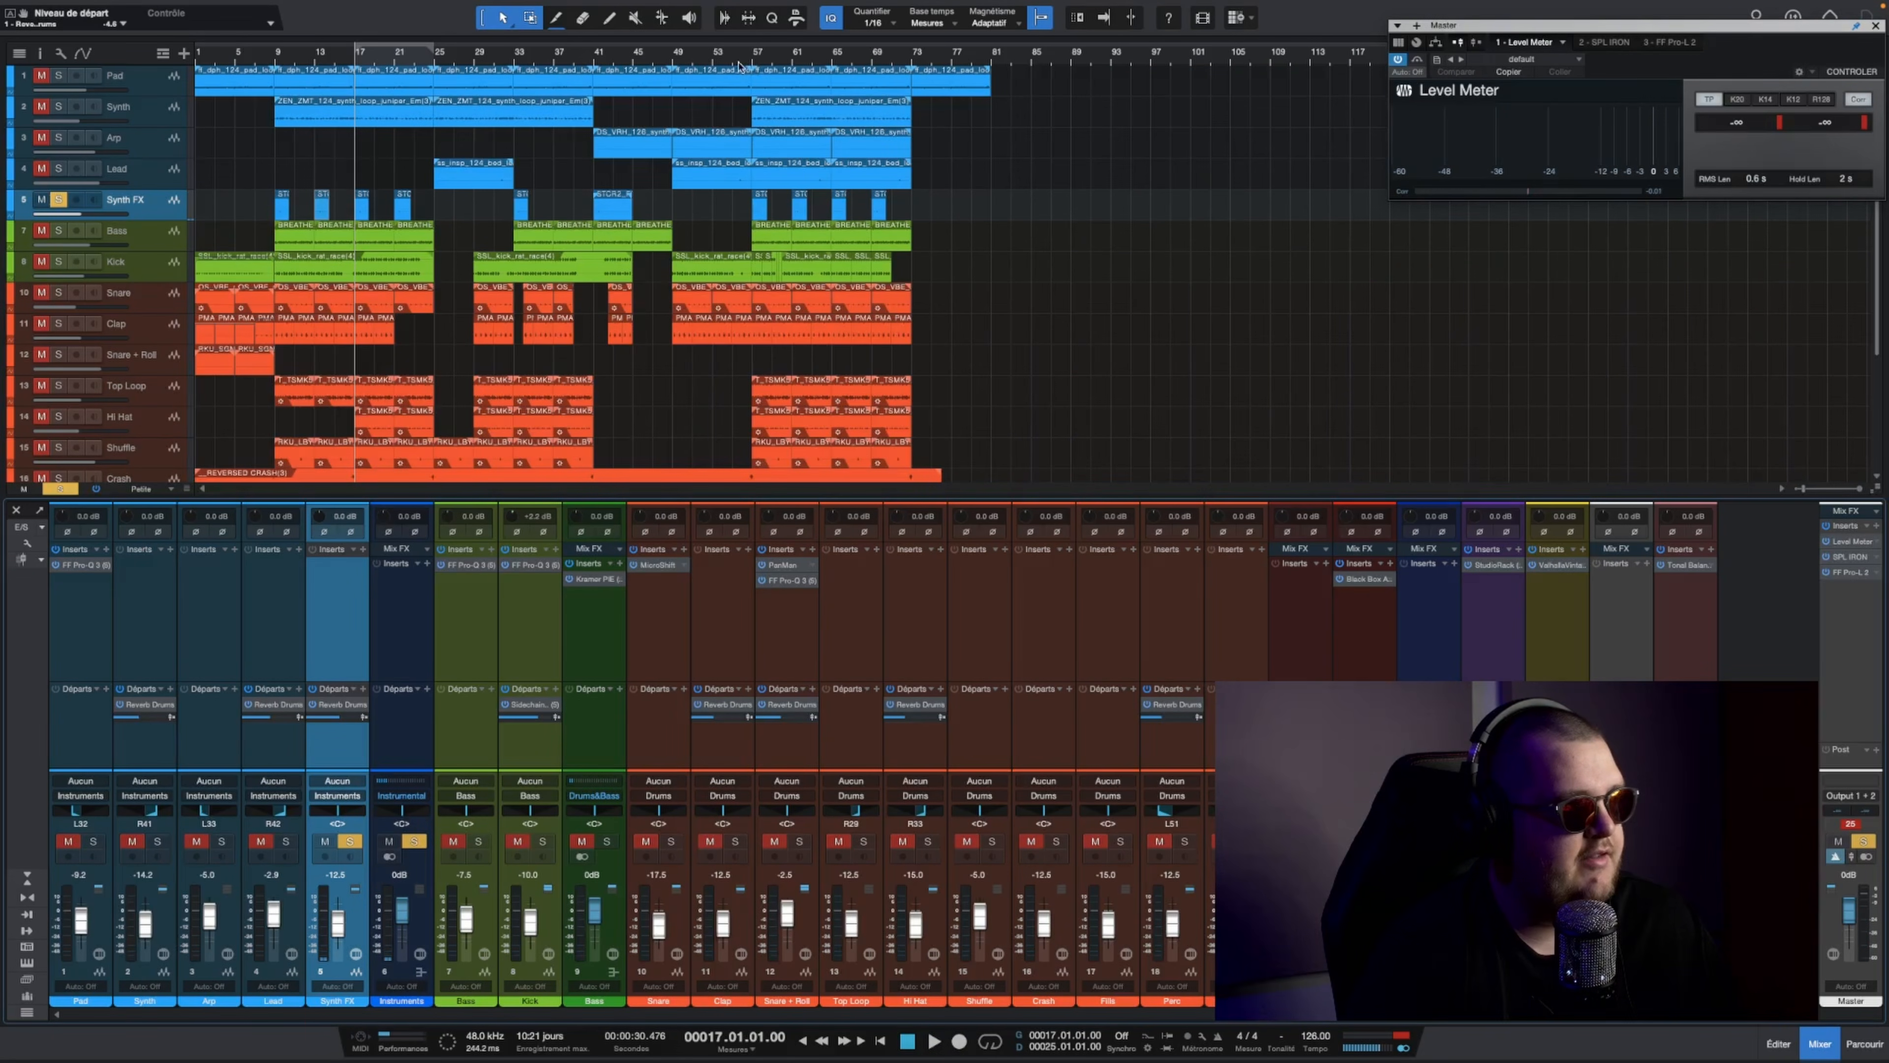
pyautogui.click(674, 62)
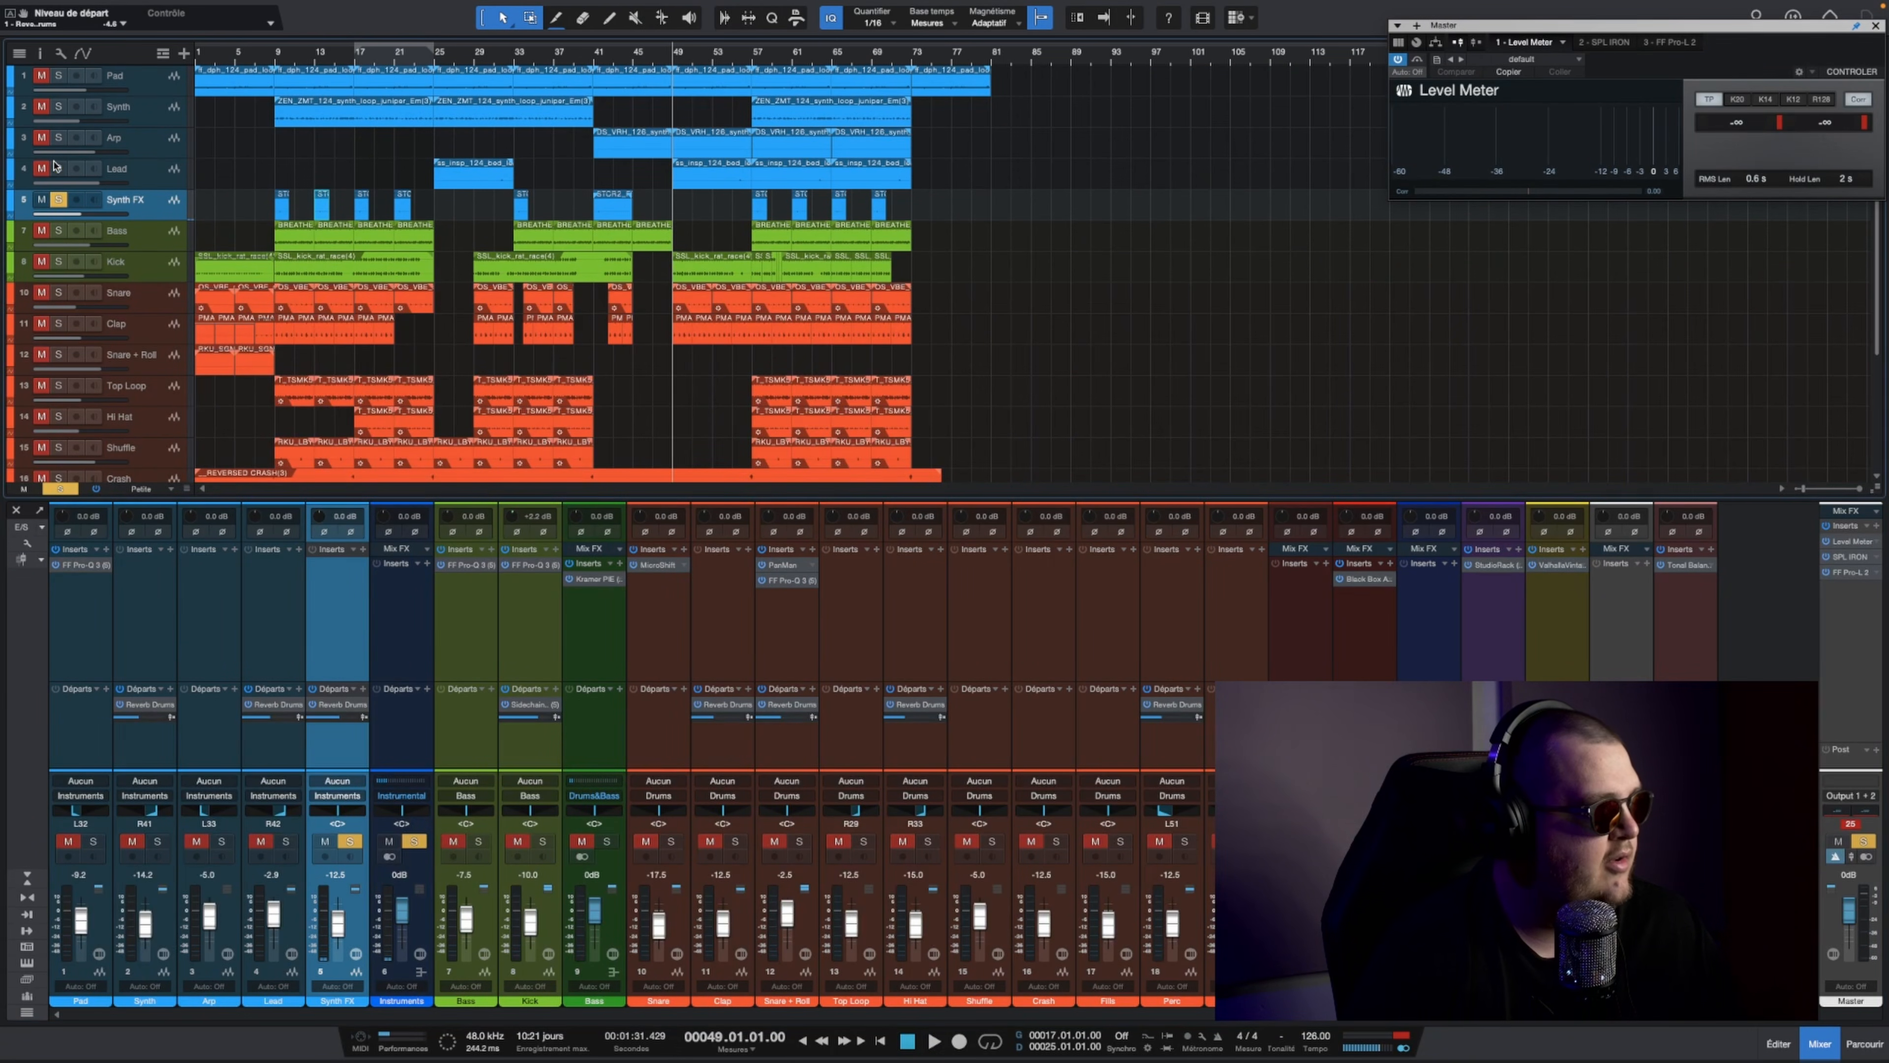
pyautogui.click(59, 139)
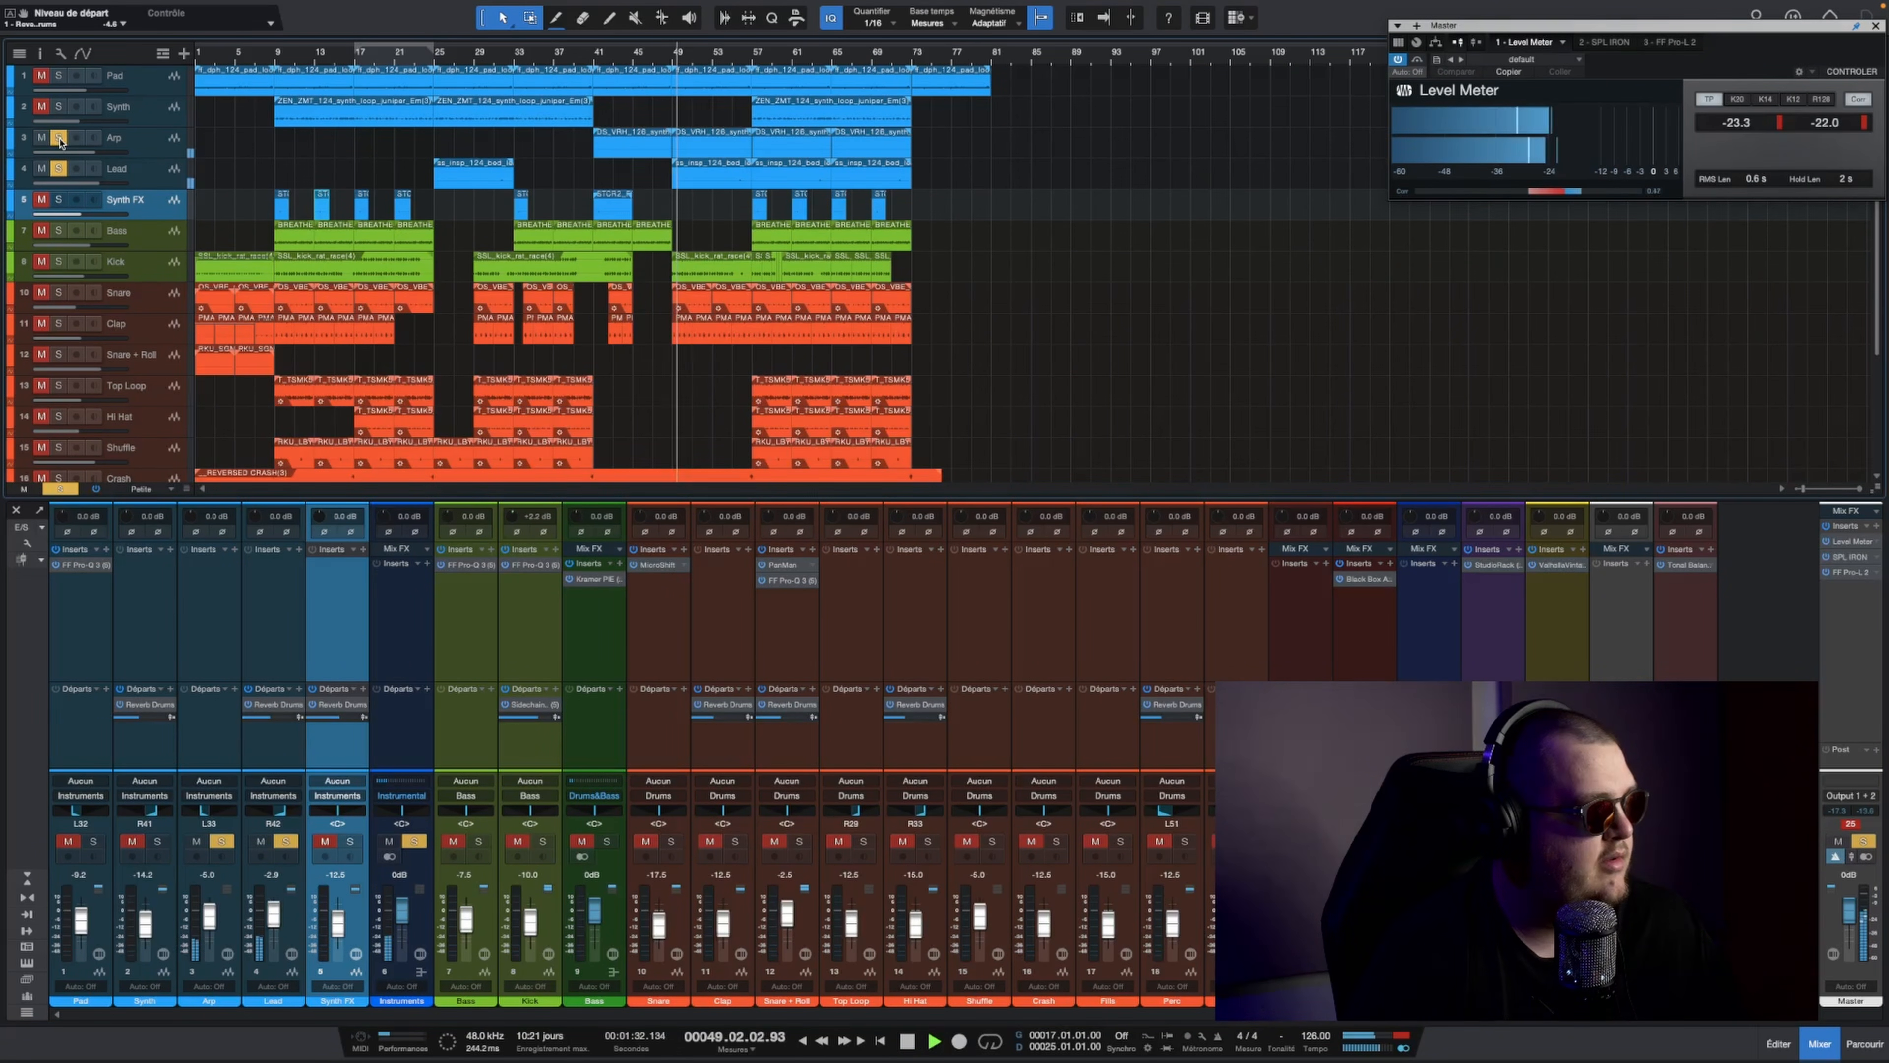
pyautogui.click(59, 170)
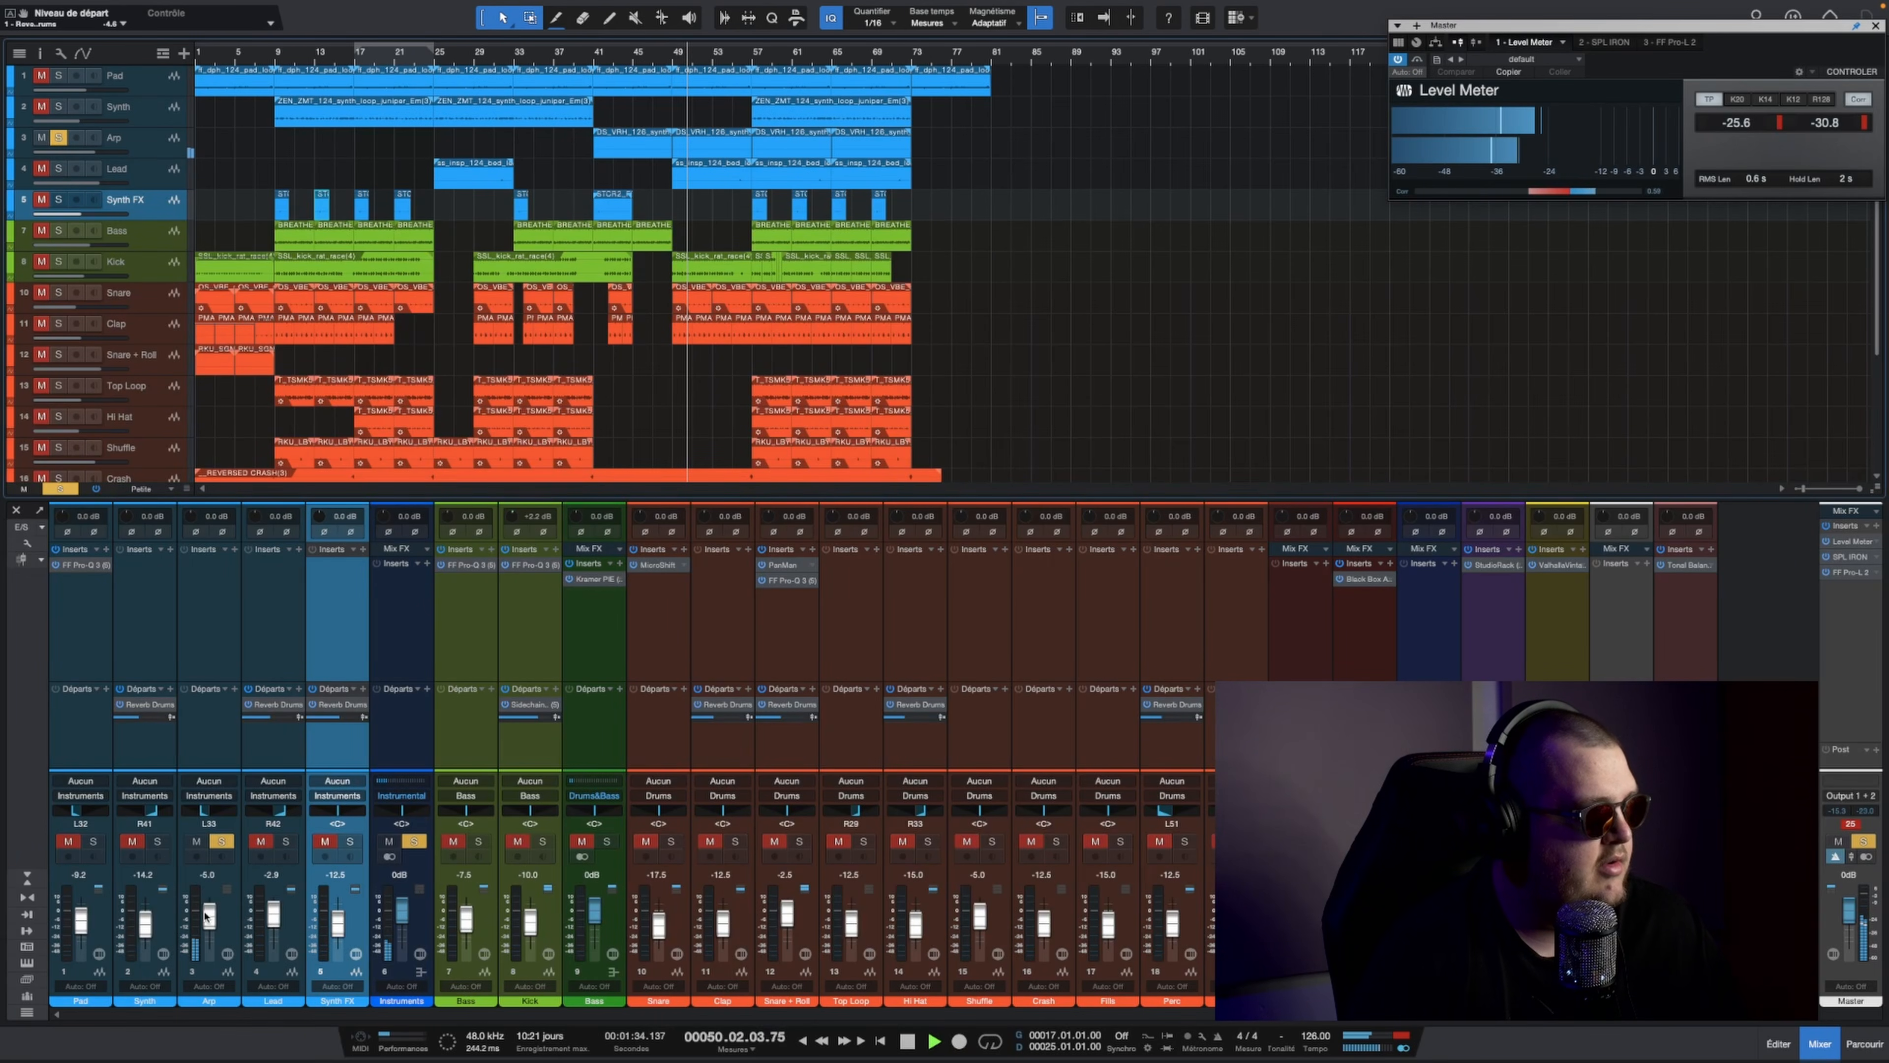
pyautogui.moveTo(202, 812); pyautogui.dragTo(197, 817)
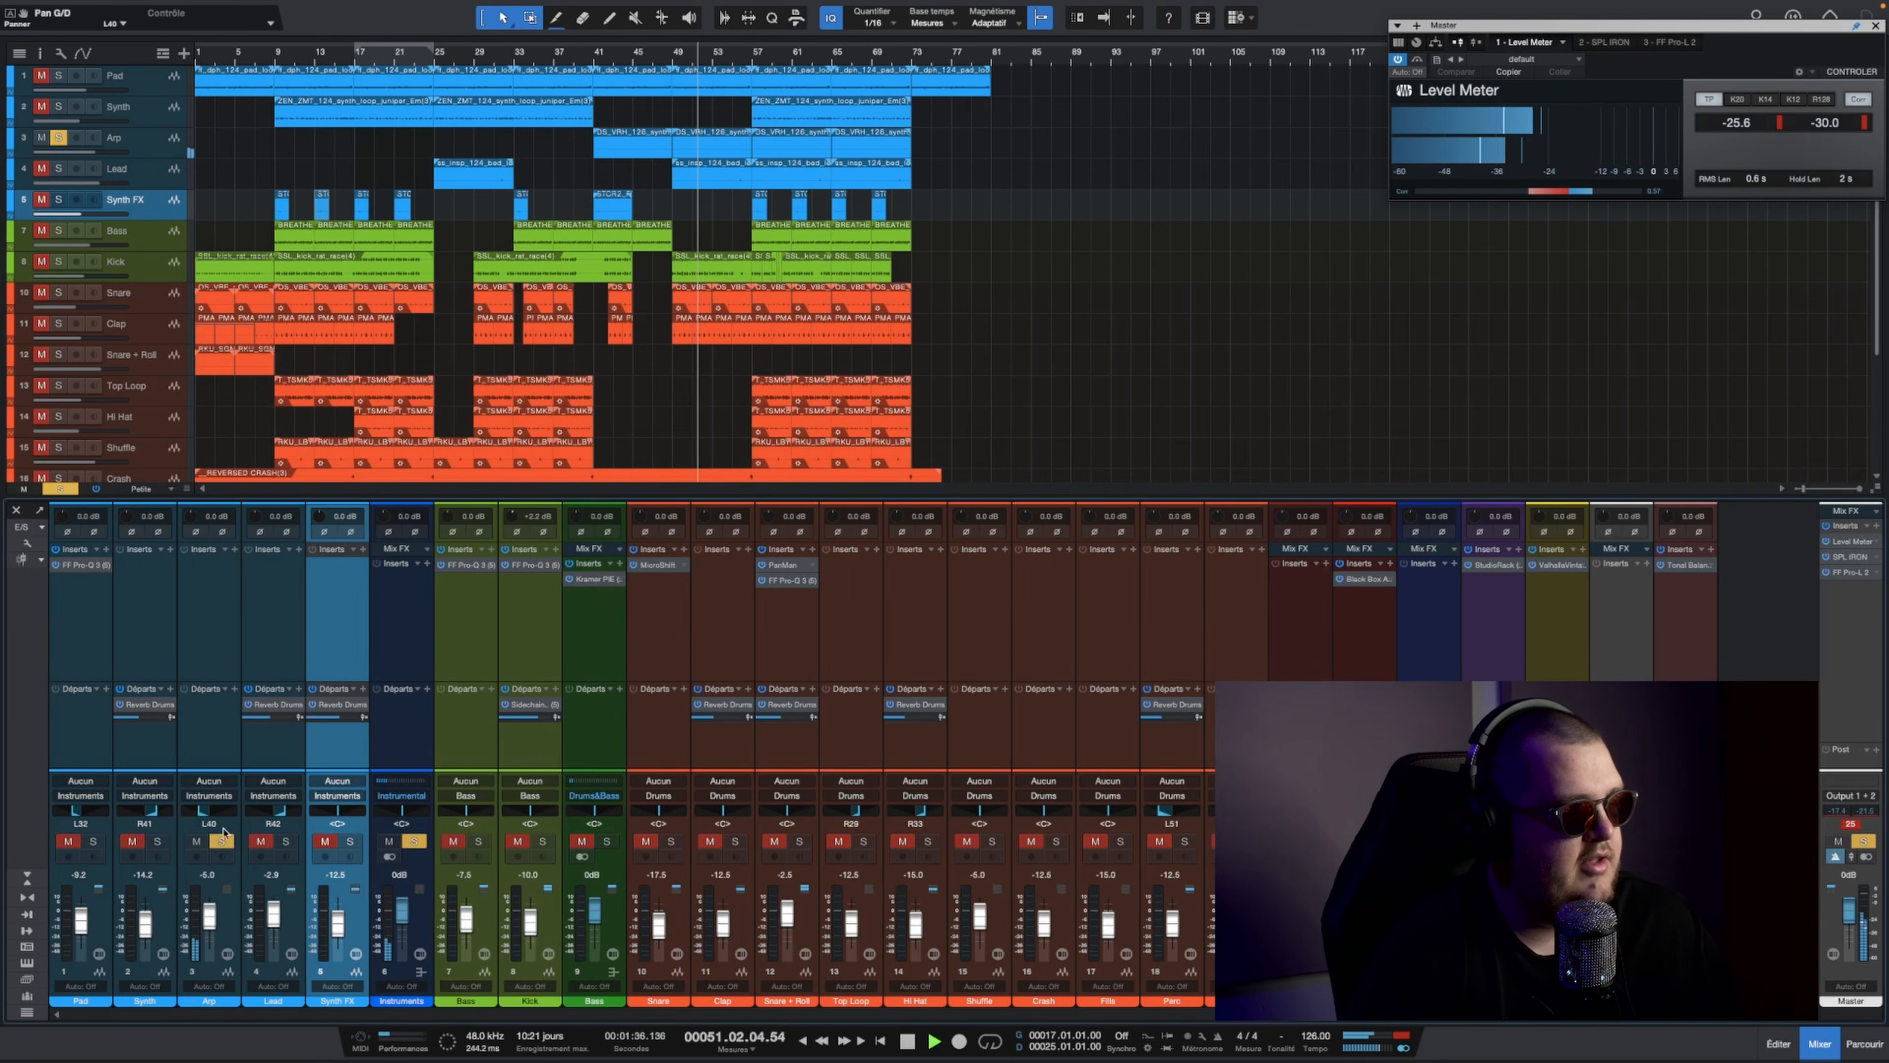
# Step: Solo Lead, Synth FX, Synth and Pad together with Arp, and raise Synth to -7.5 dB and Pad to -7.9 dB
pyautogui.click(286, 841)
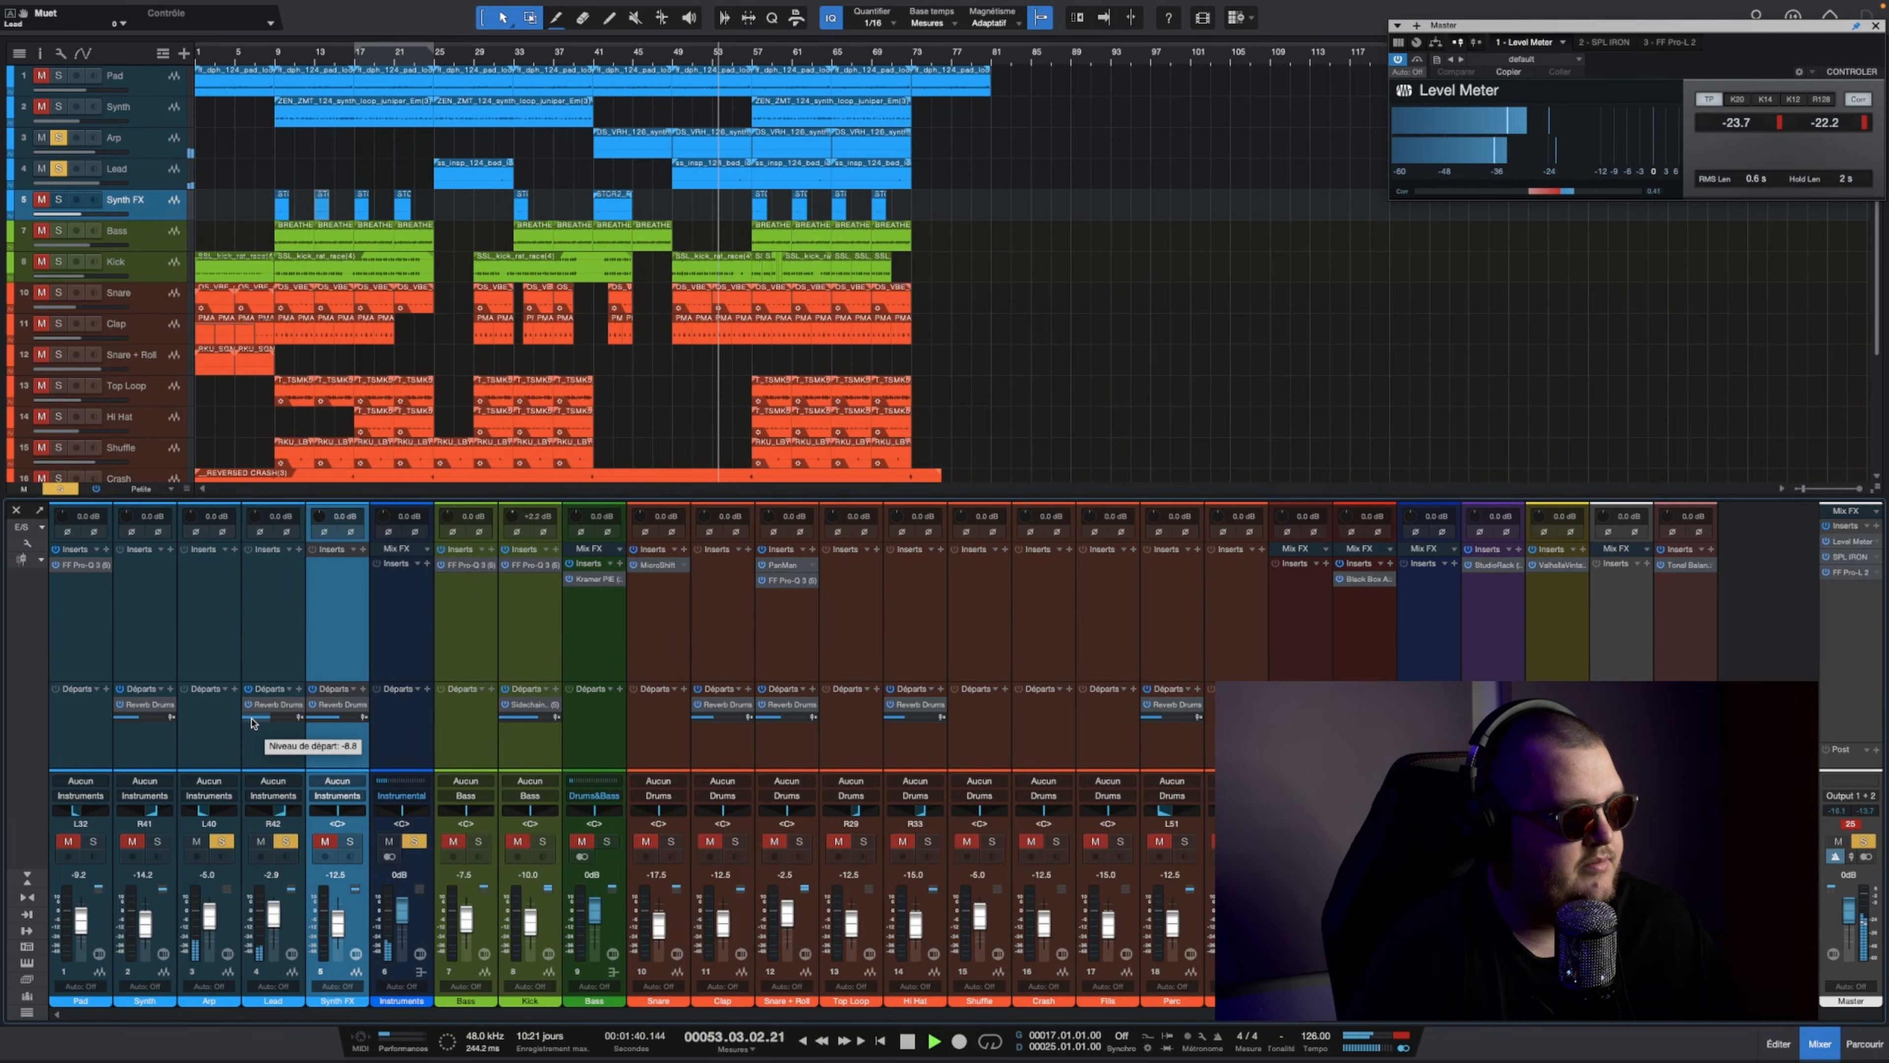
pyautogui.click(350, 841)
pyautogui.click(157, 841)
pyautogui.click(93, 841)
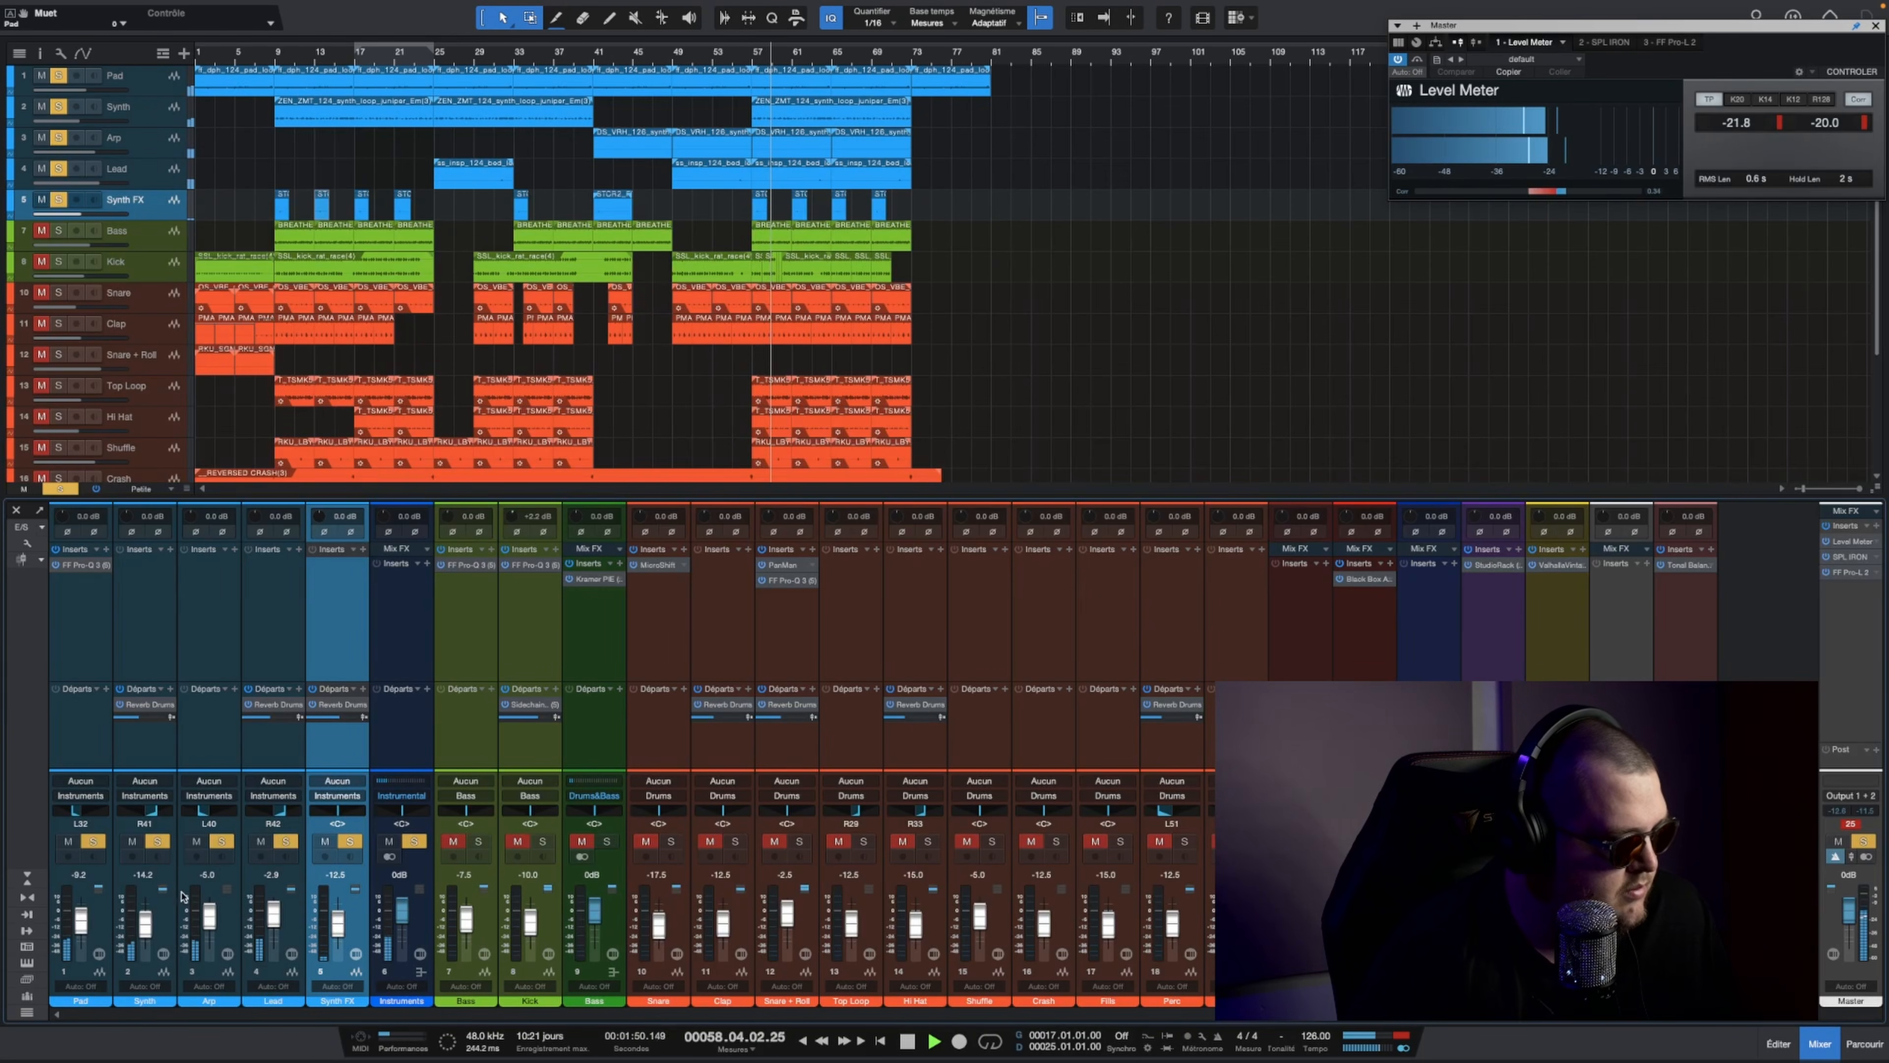
pyautogui.moveTo(146, 933); pyautogui.dragTo(83, 922)
pyautogui.press('space')
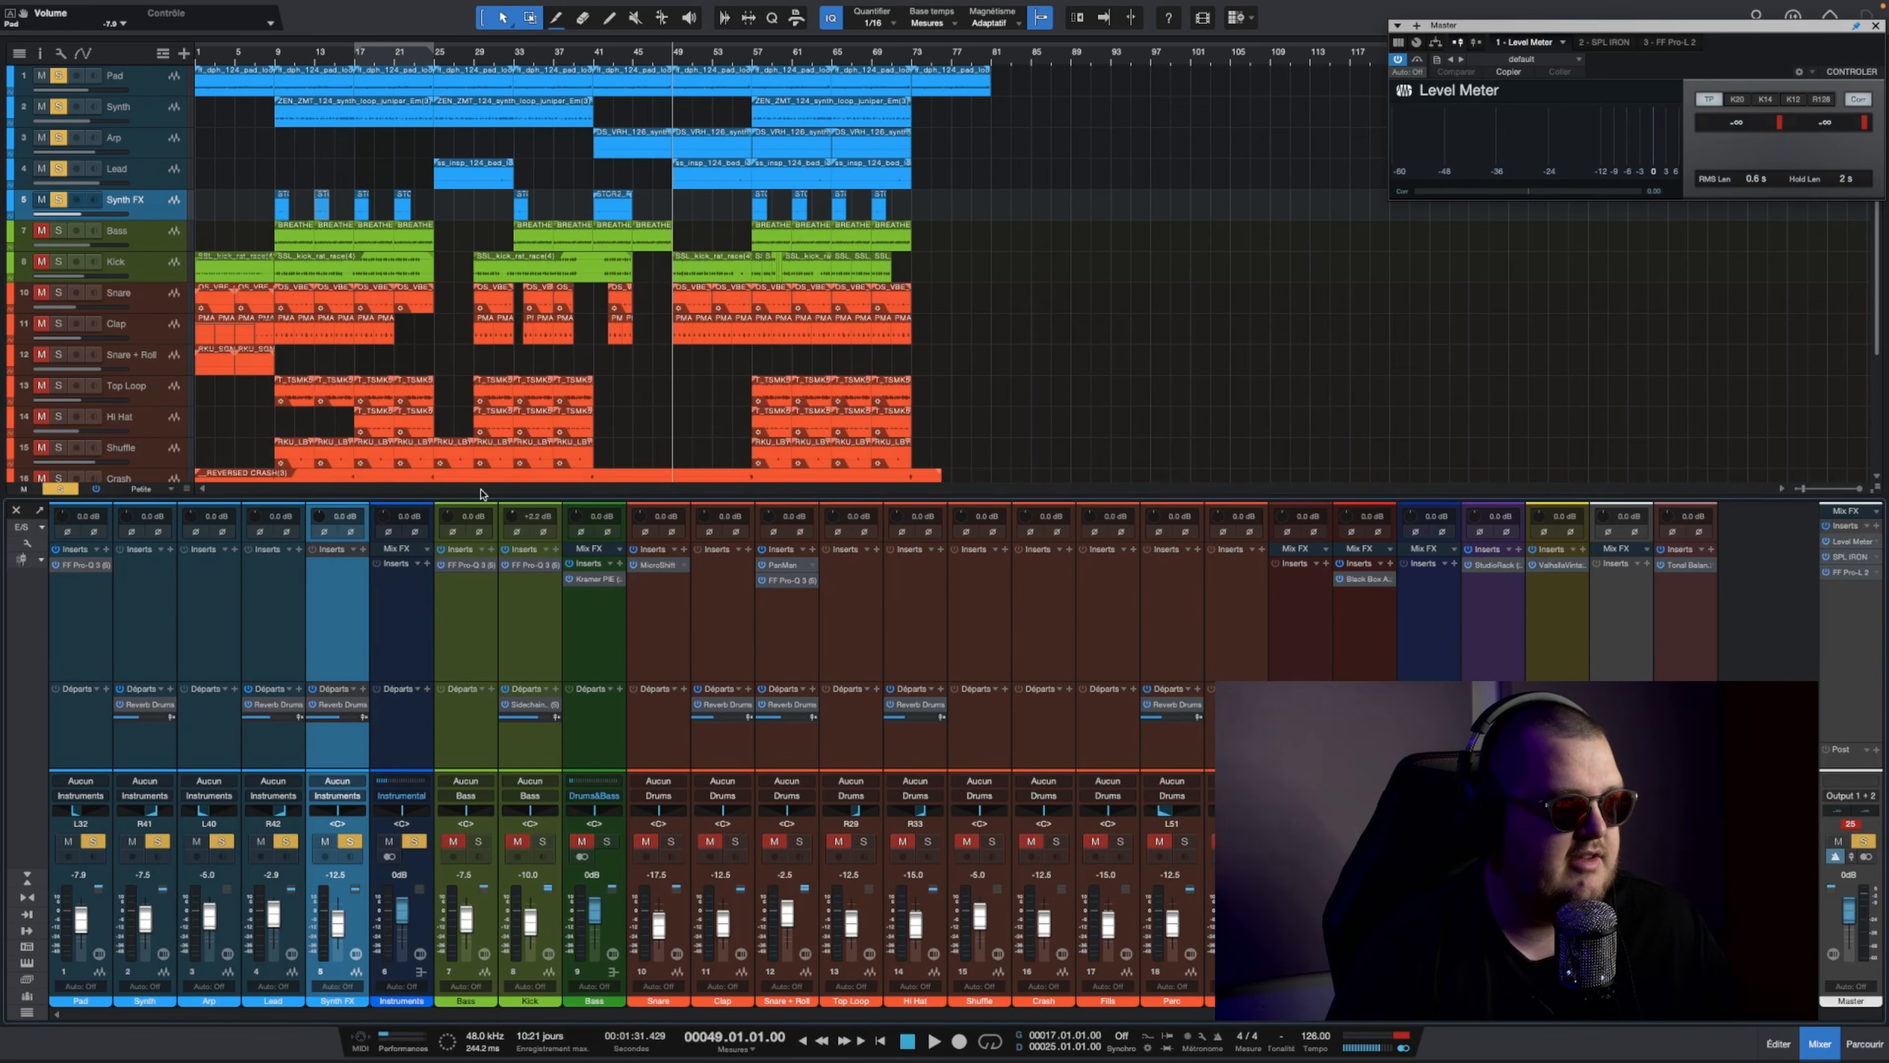
pyautogui.click(756, 62)
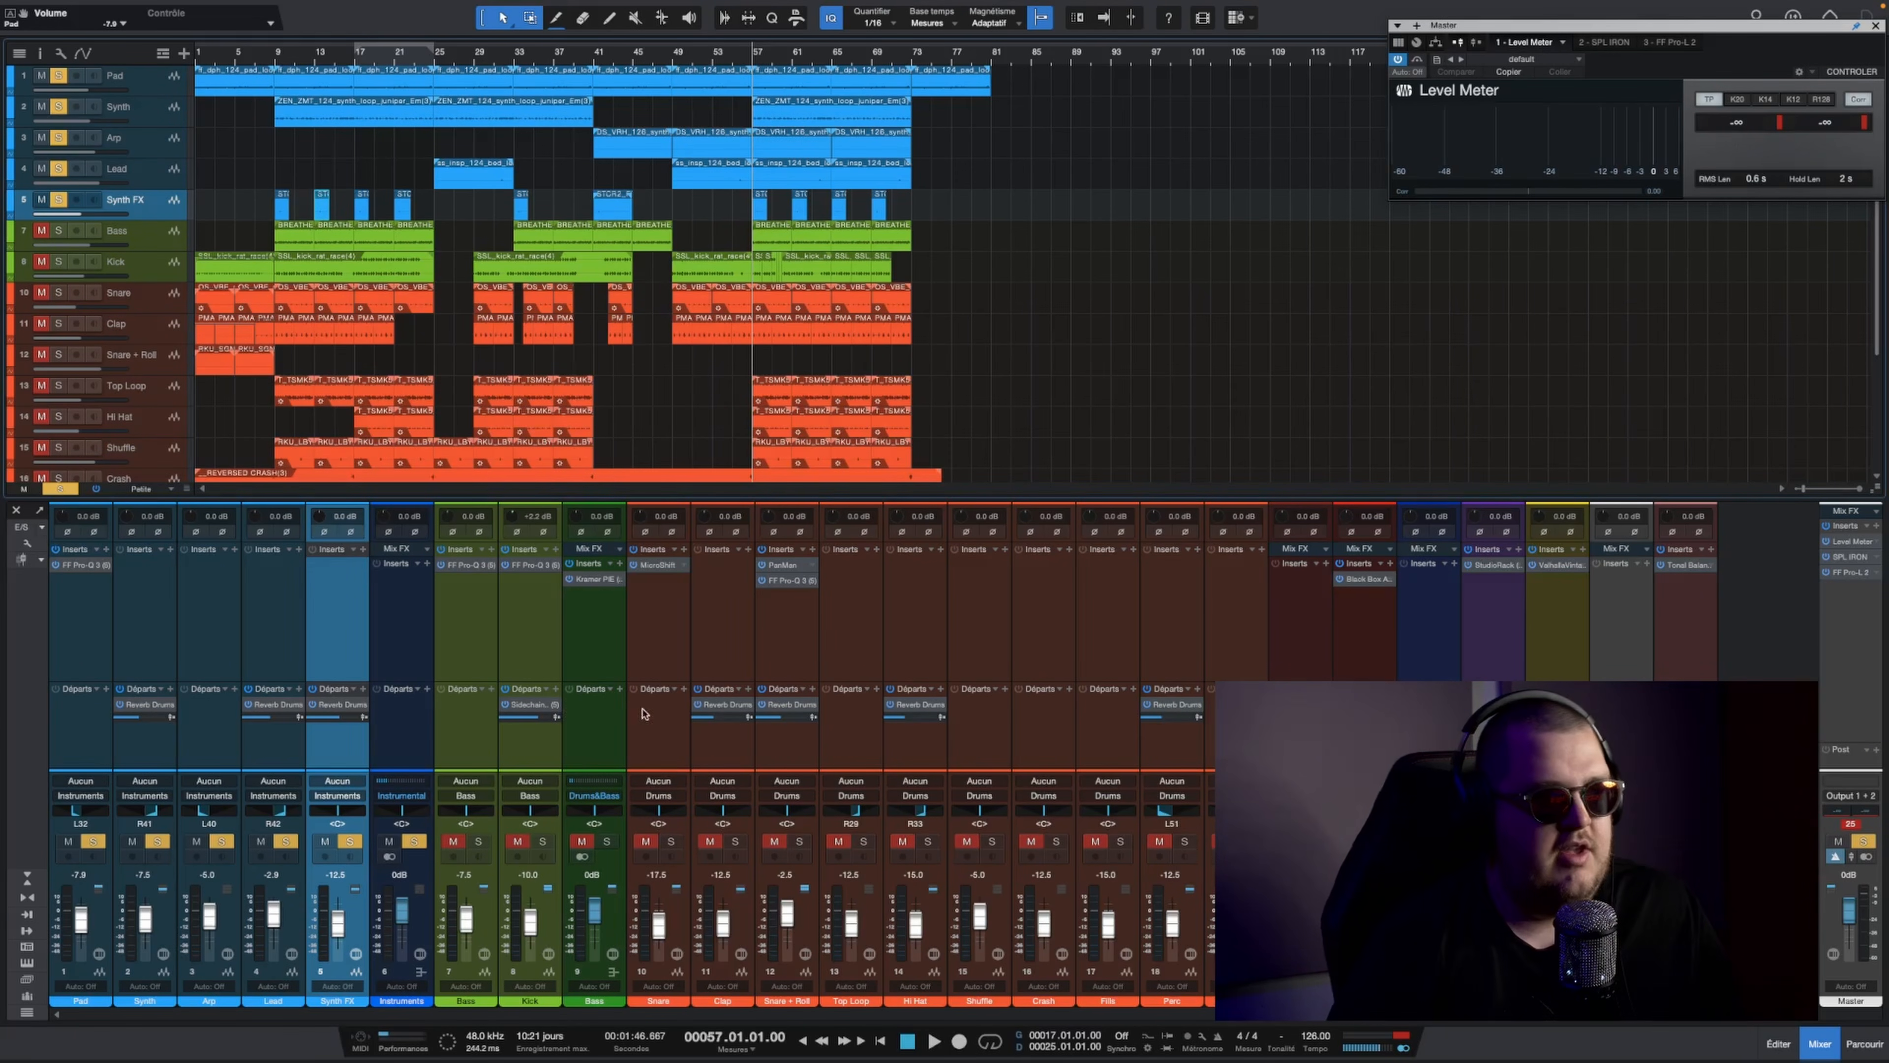
pyautogui.click(1866, 858)
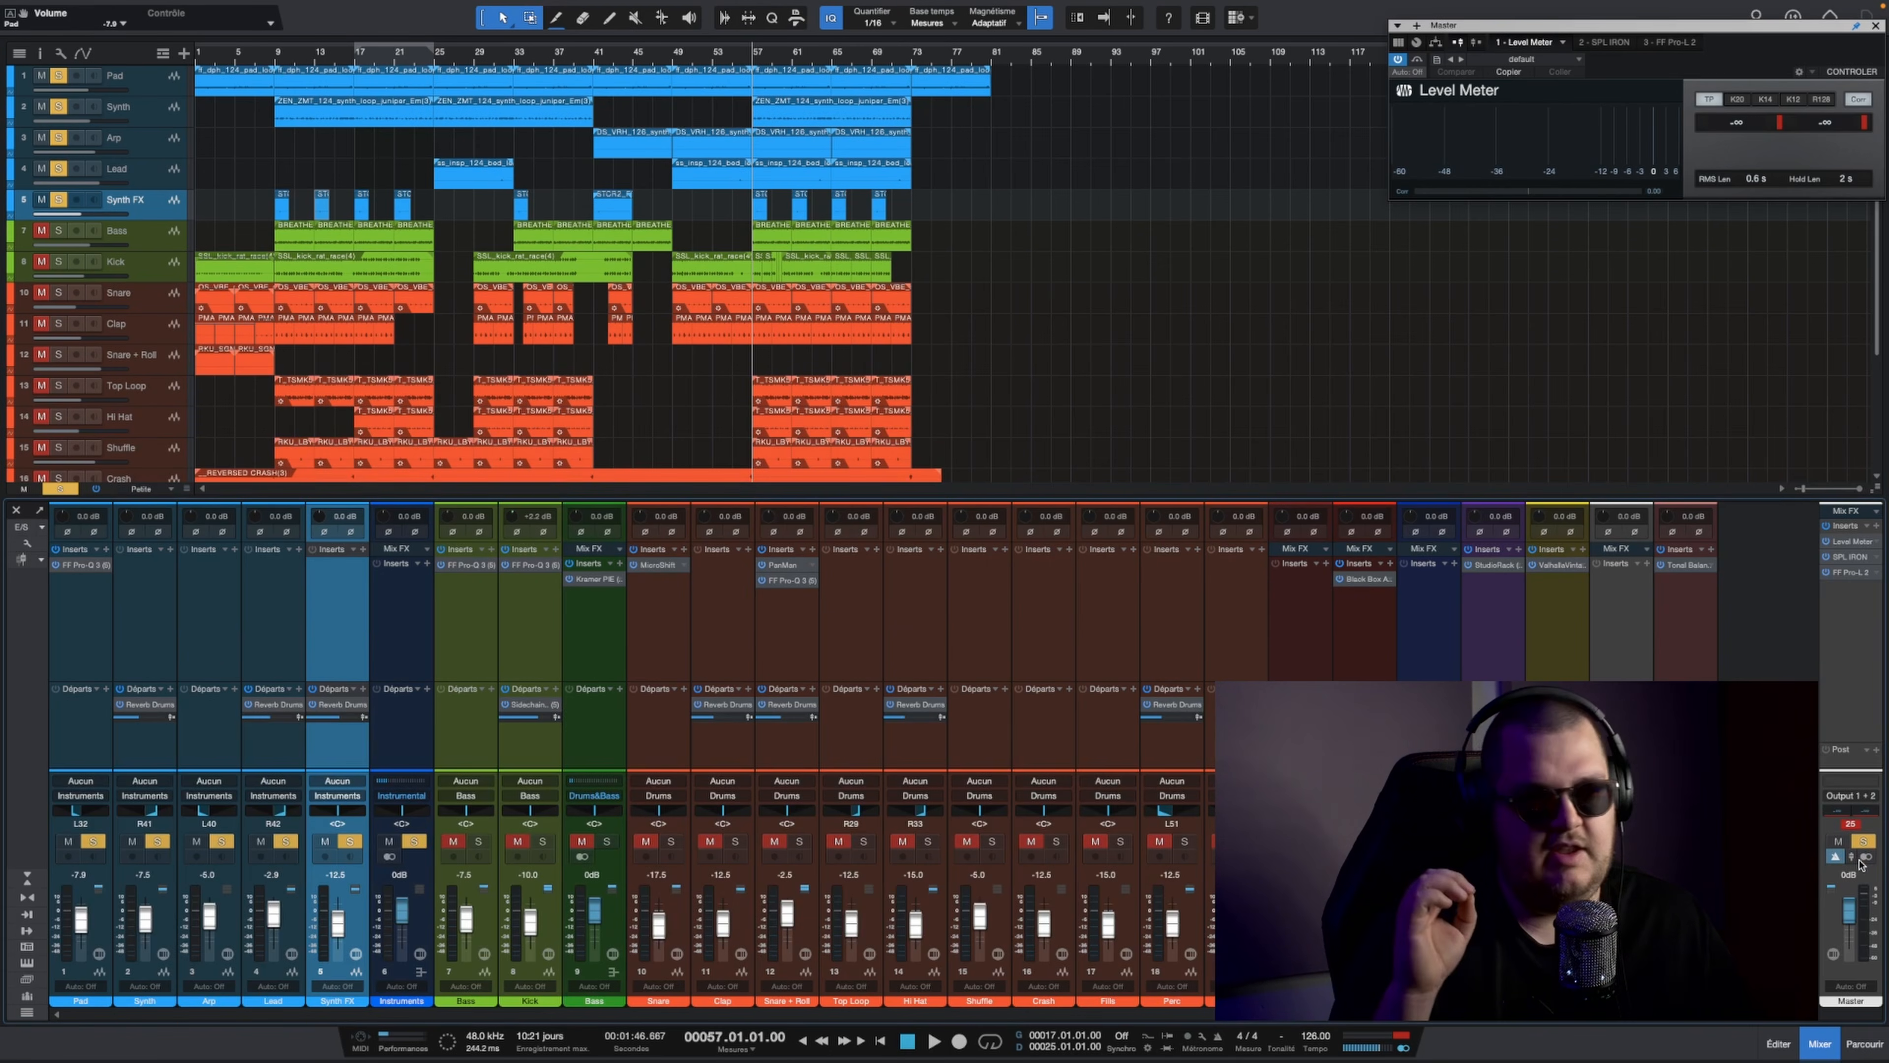
# Step: Solo only Lead Vox, play it from bar 8, and open its StudioRack insert for review
pyautogui.scroll(-3, 629, 364)
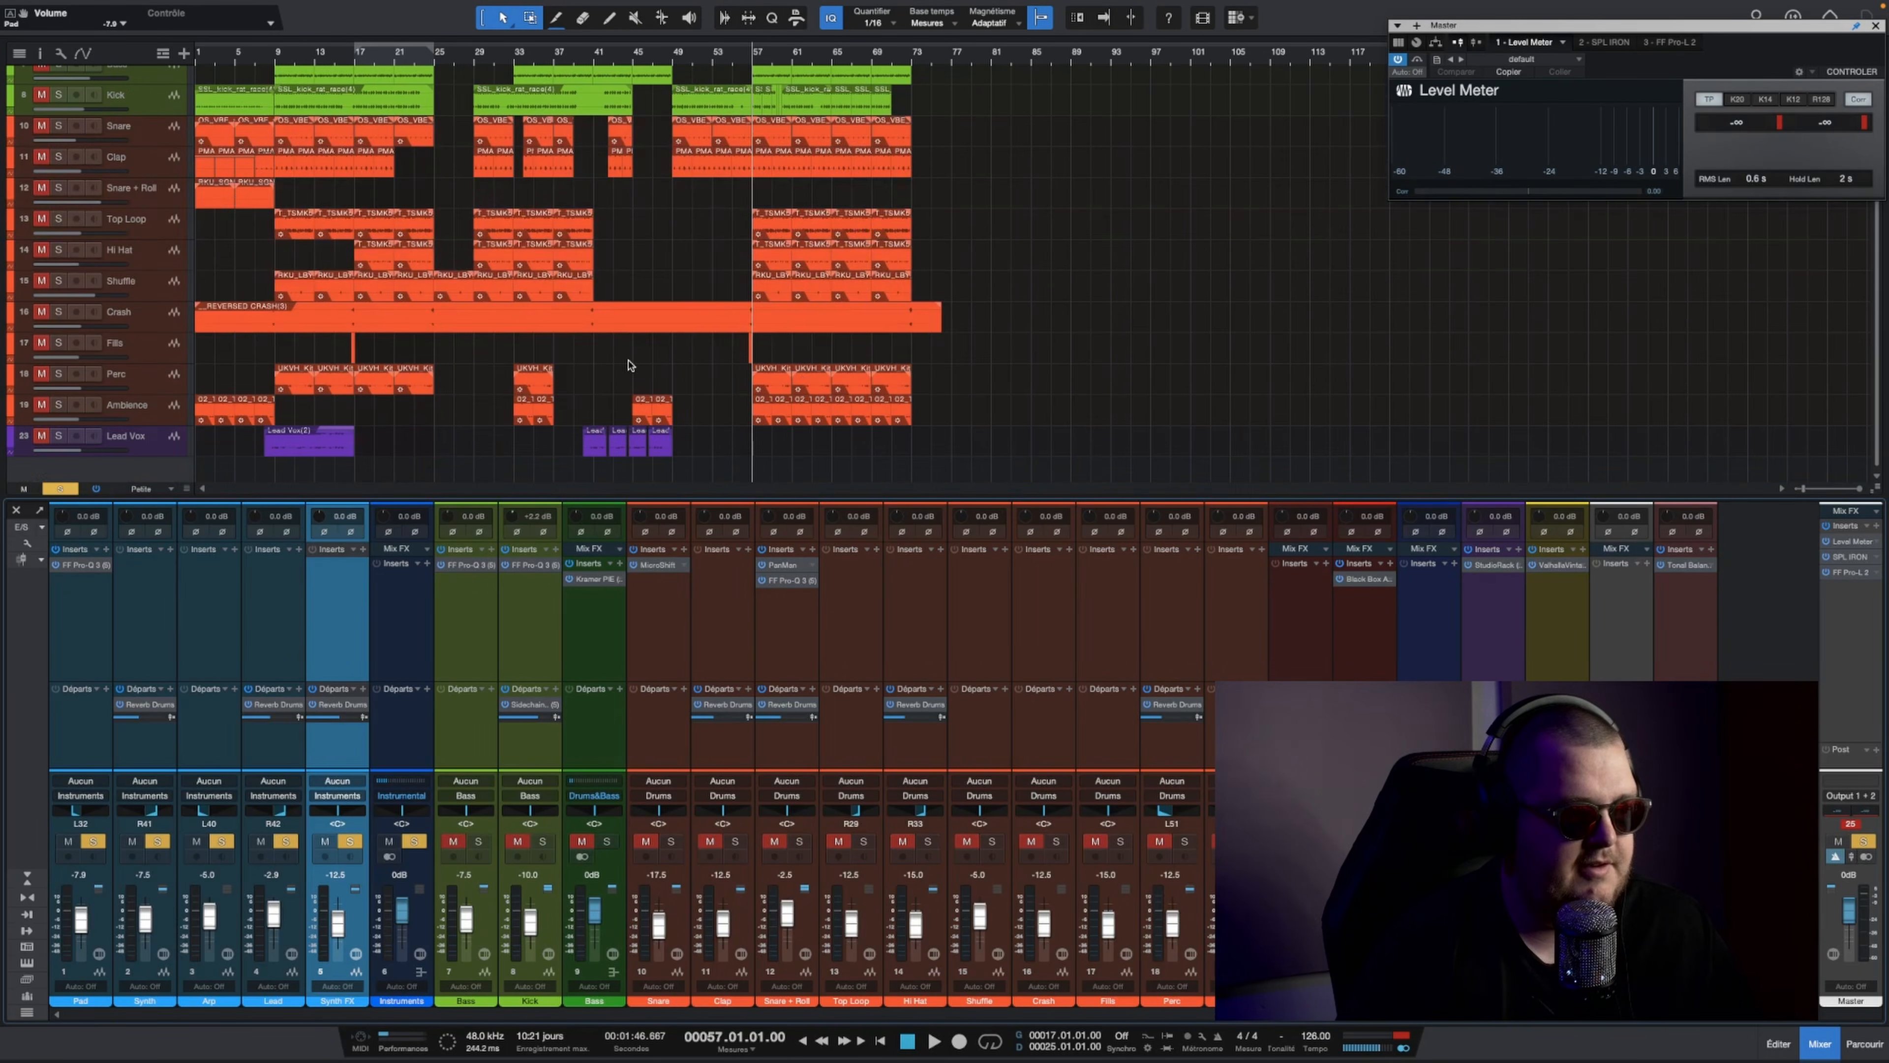
pyautogui.moveTo(585, 60); pyautogui.dragTo(522, 268)
pyautogui.click(60, 489)
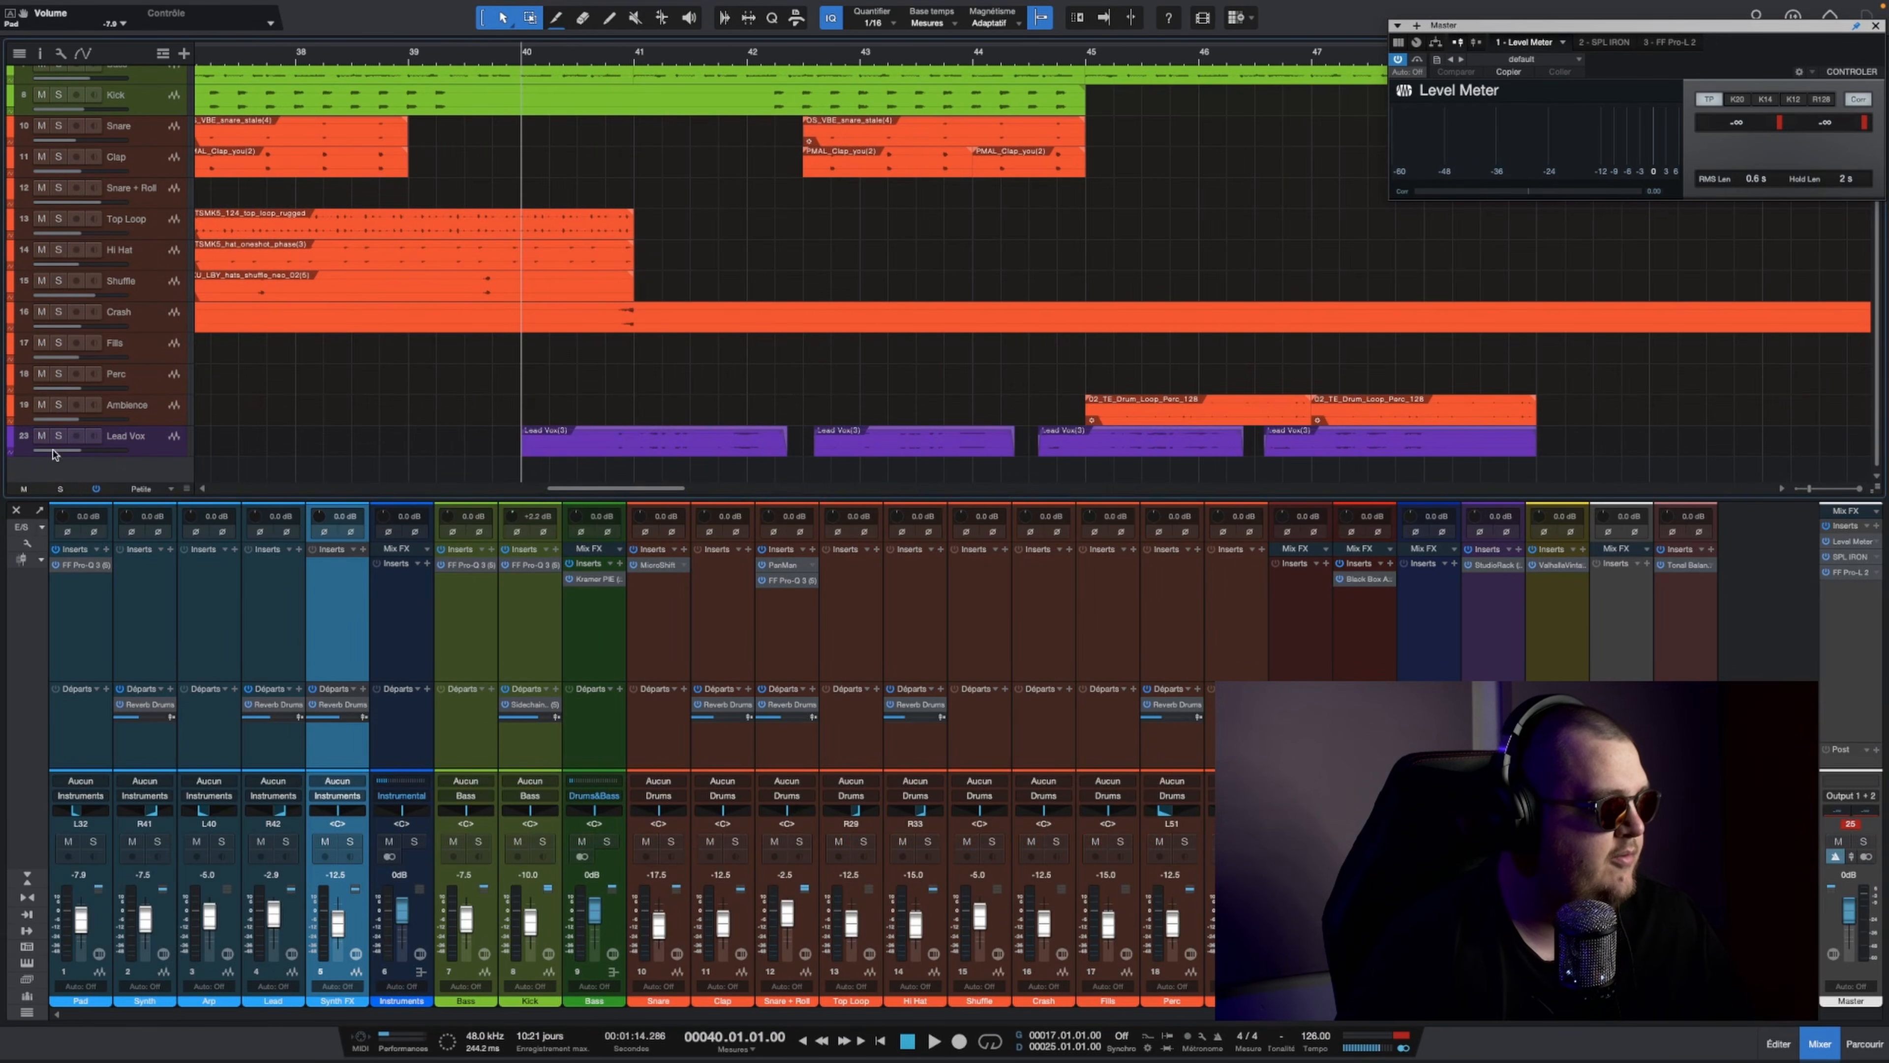
pyautogui.click(59, 436)
pyautogui.click(1461, 566)
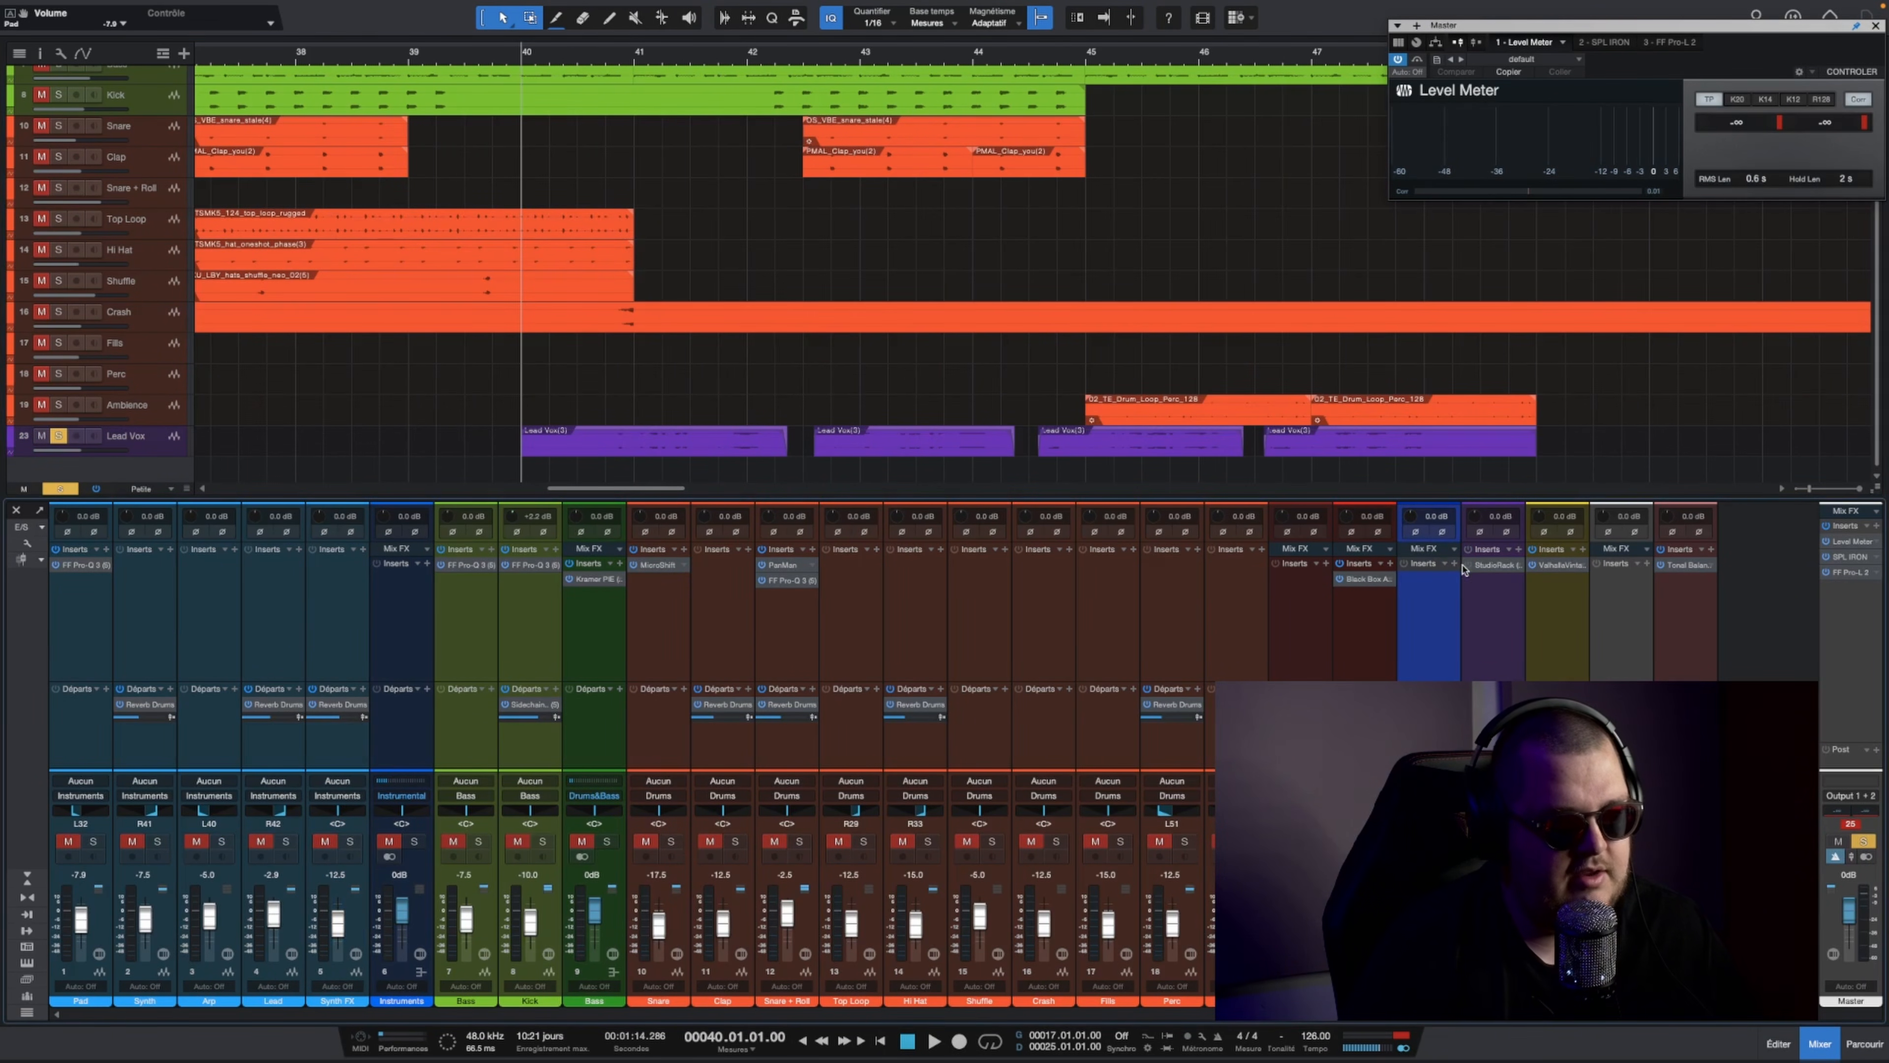
pyautogui.press('space')
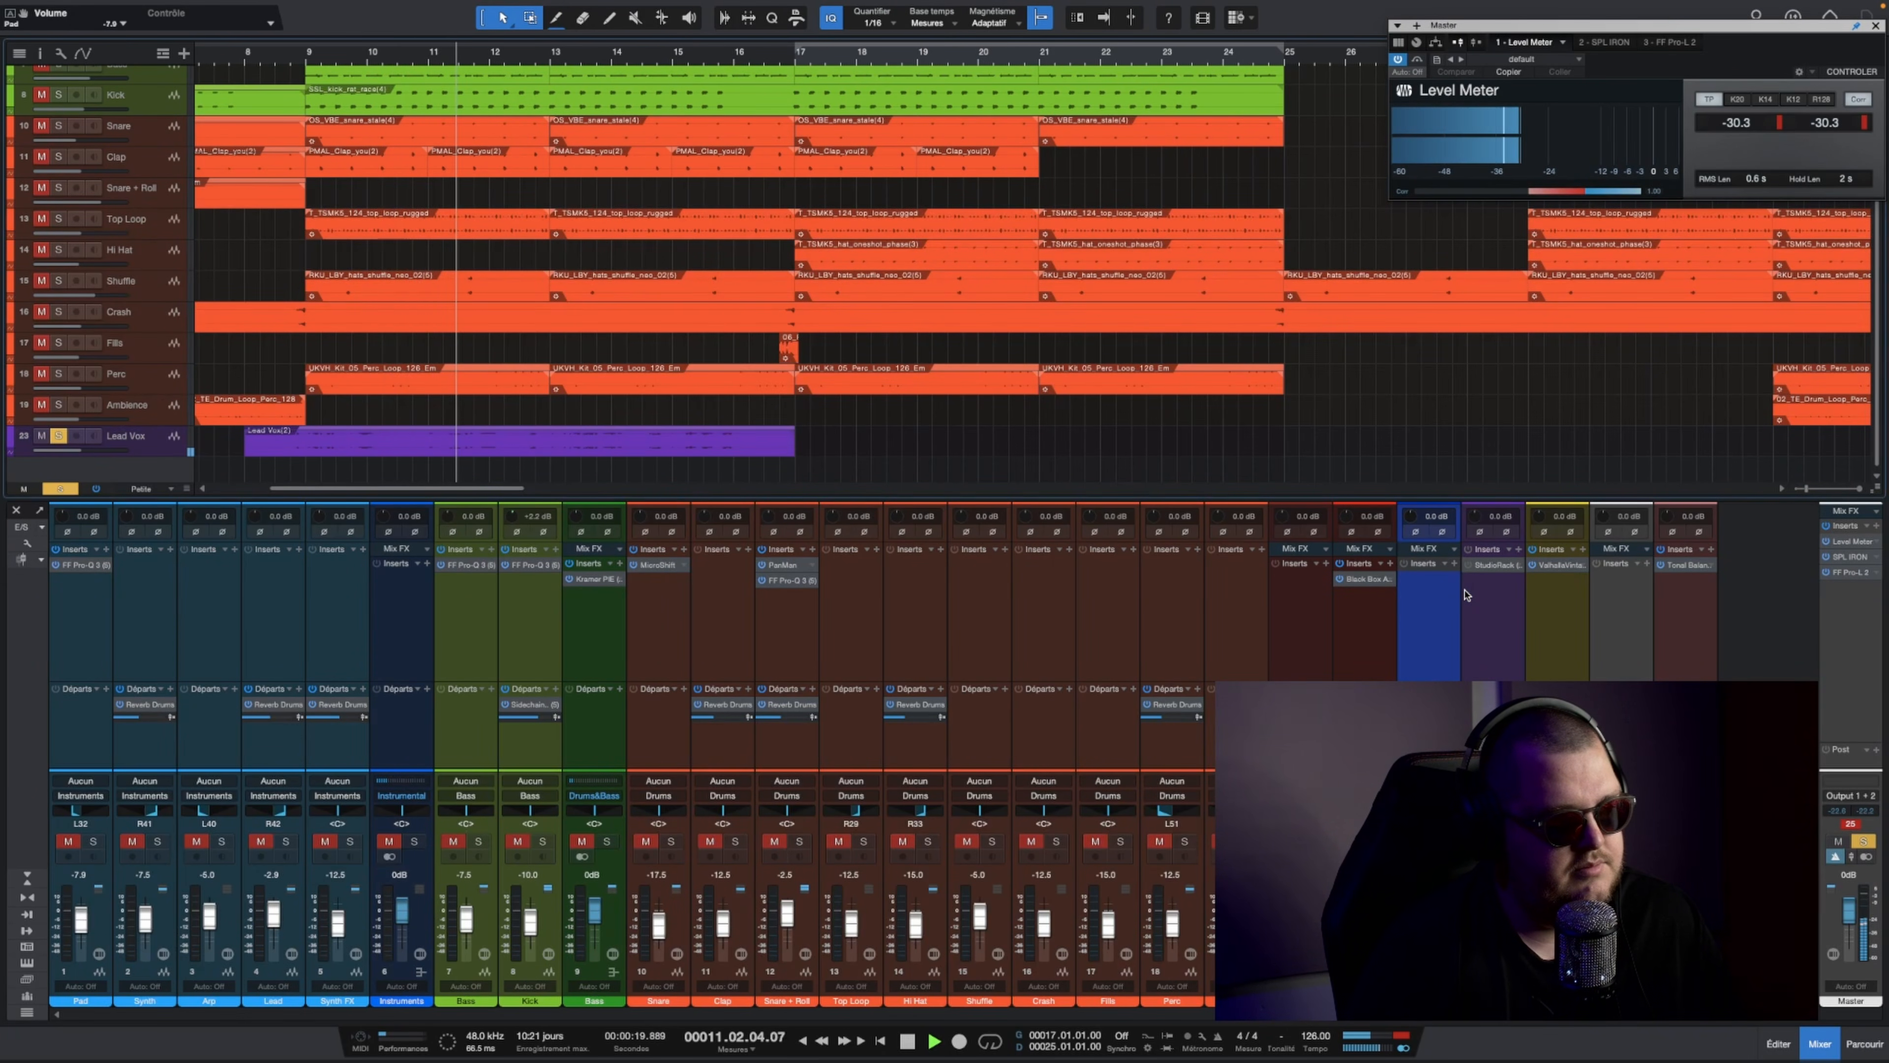
pyautogui.press('space')
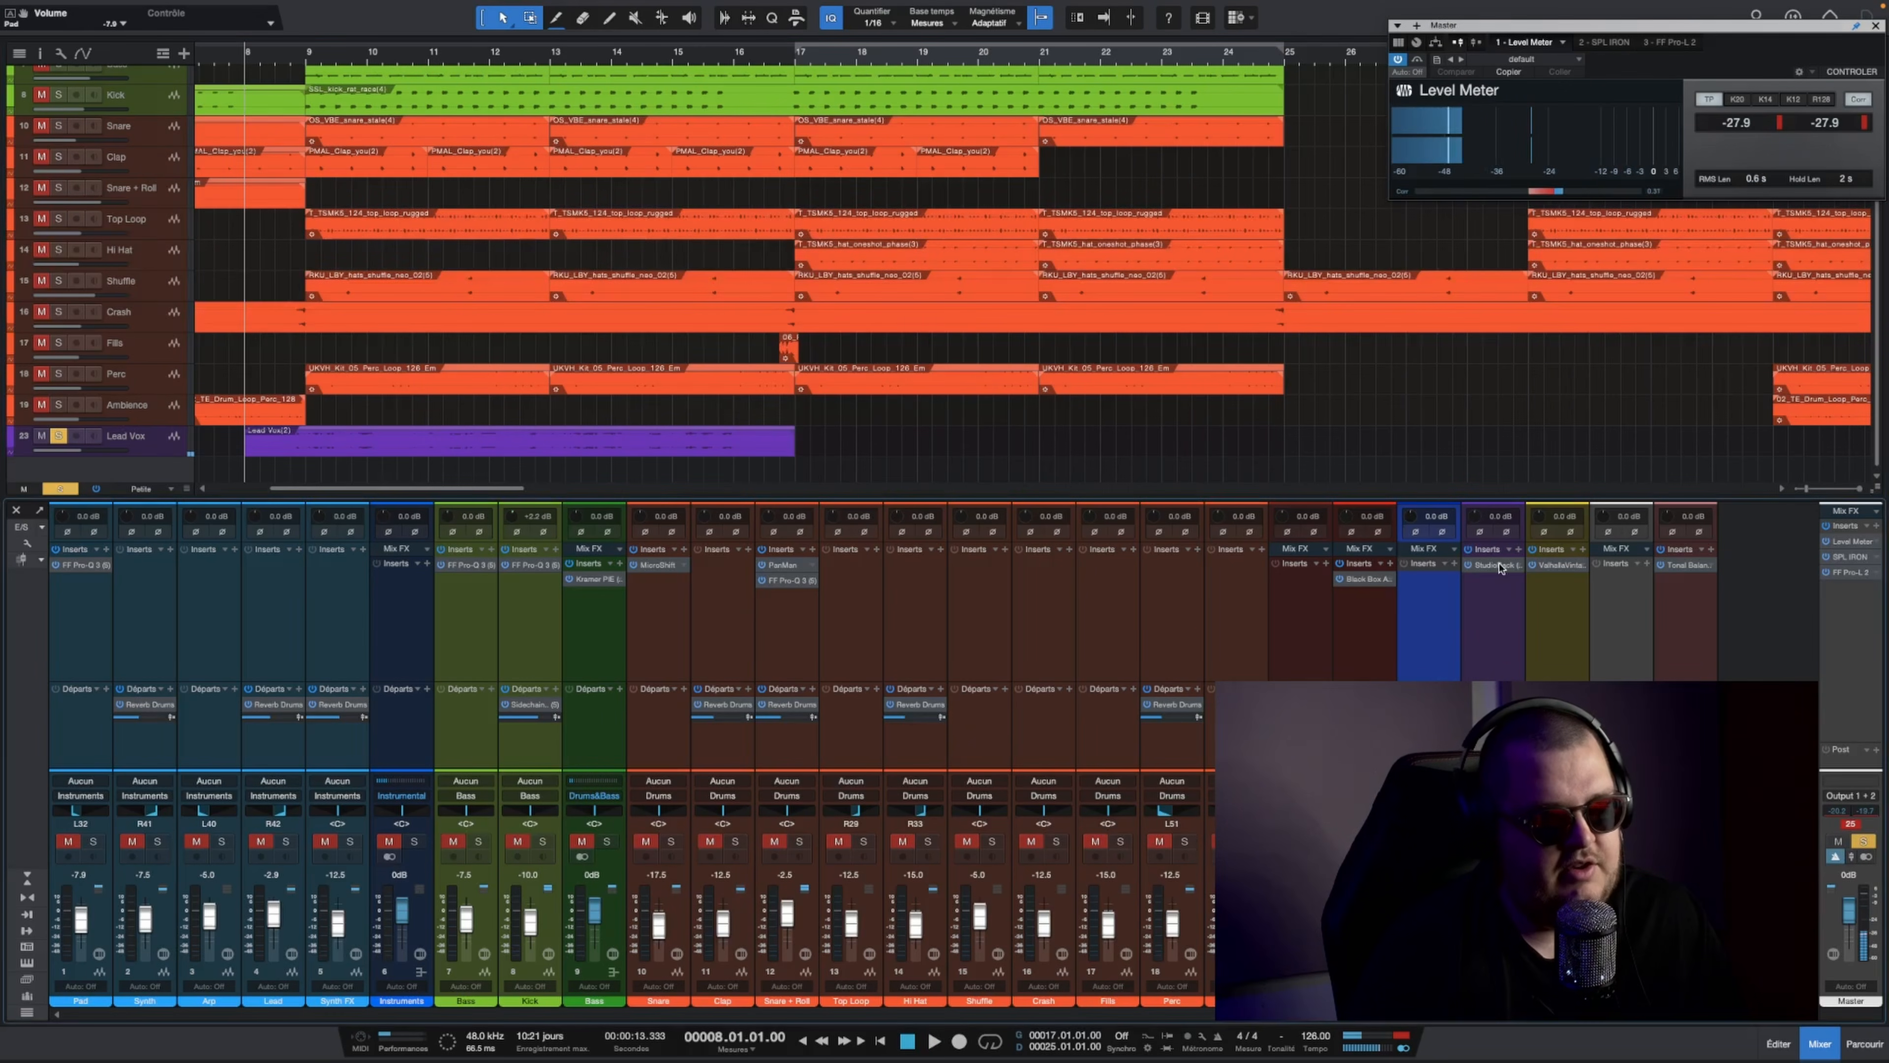
pyautogui.click(1497, 566)
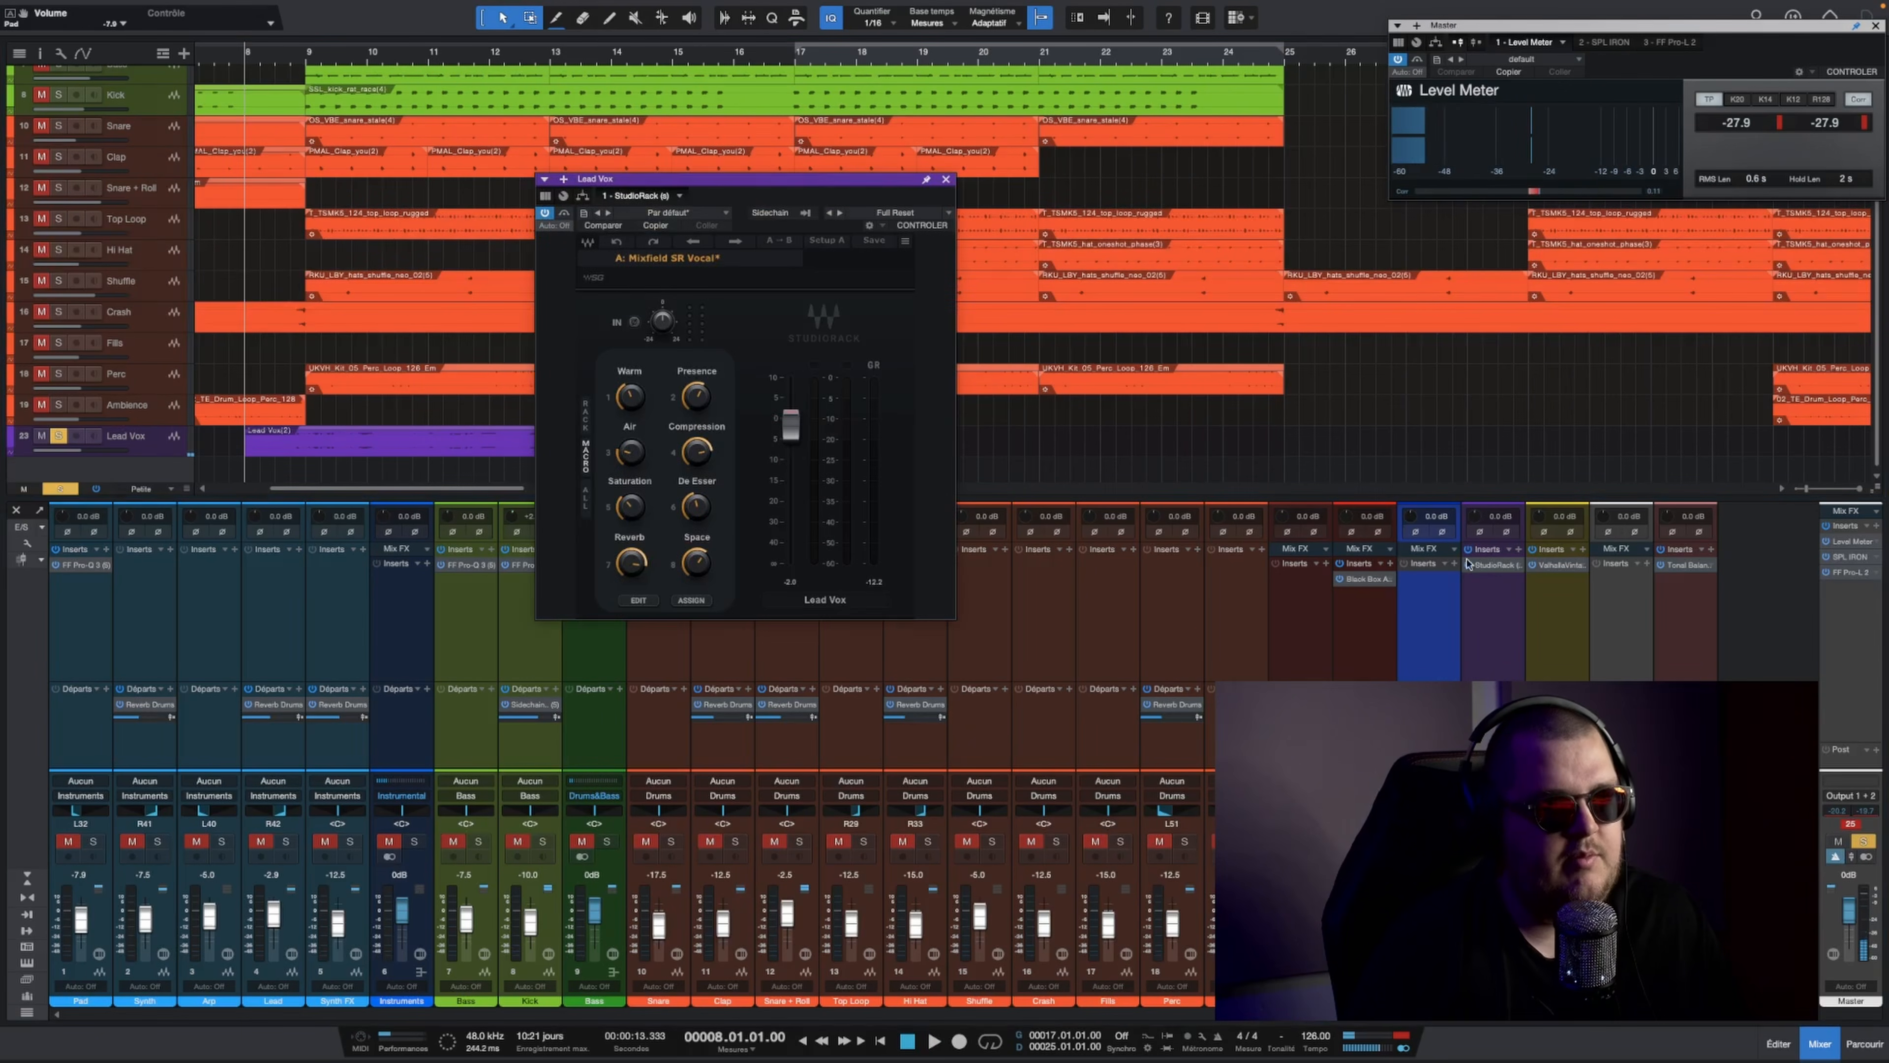
# Step: Close the Master channel's Level Meter window and inspect Lead Vox's full StudioRack plug-in chain before returning to the macro view
pyautogui.click(1876, 26)
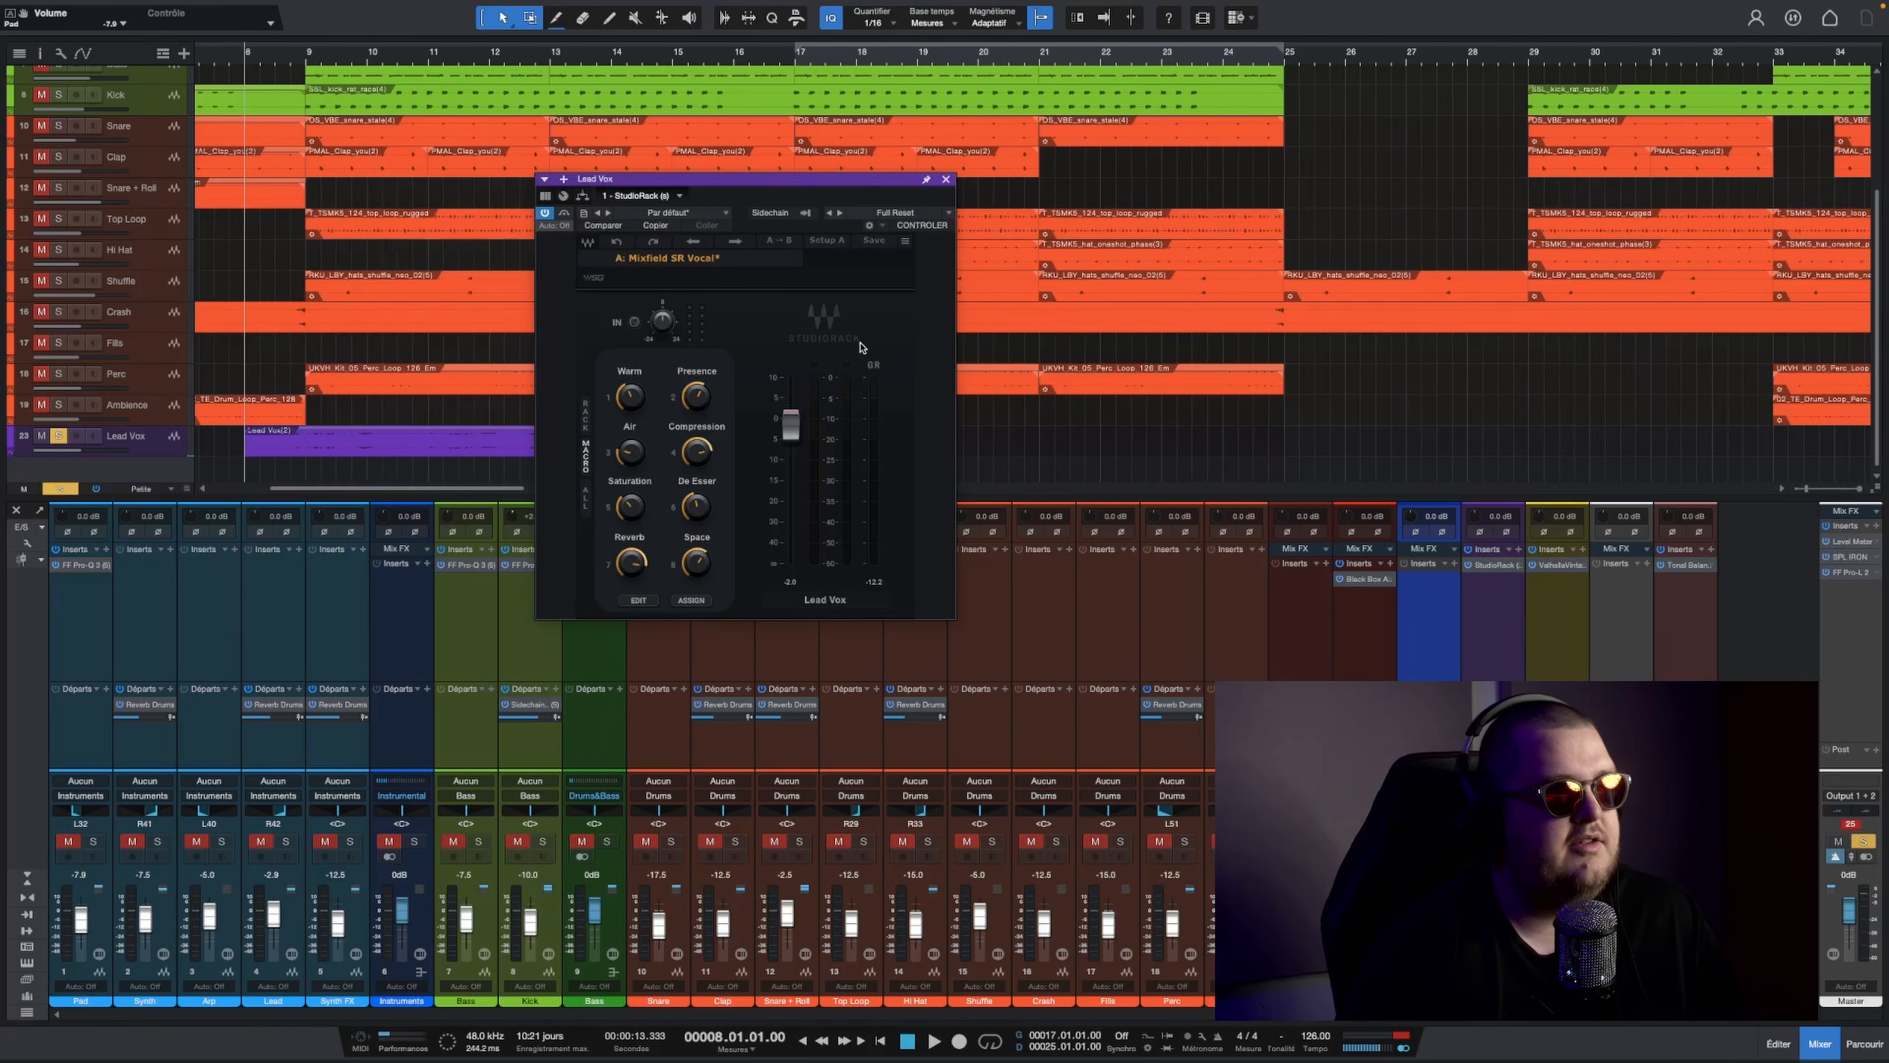
pyautogui.click(586, 500)
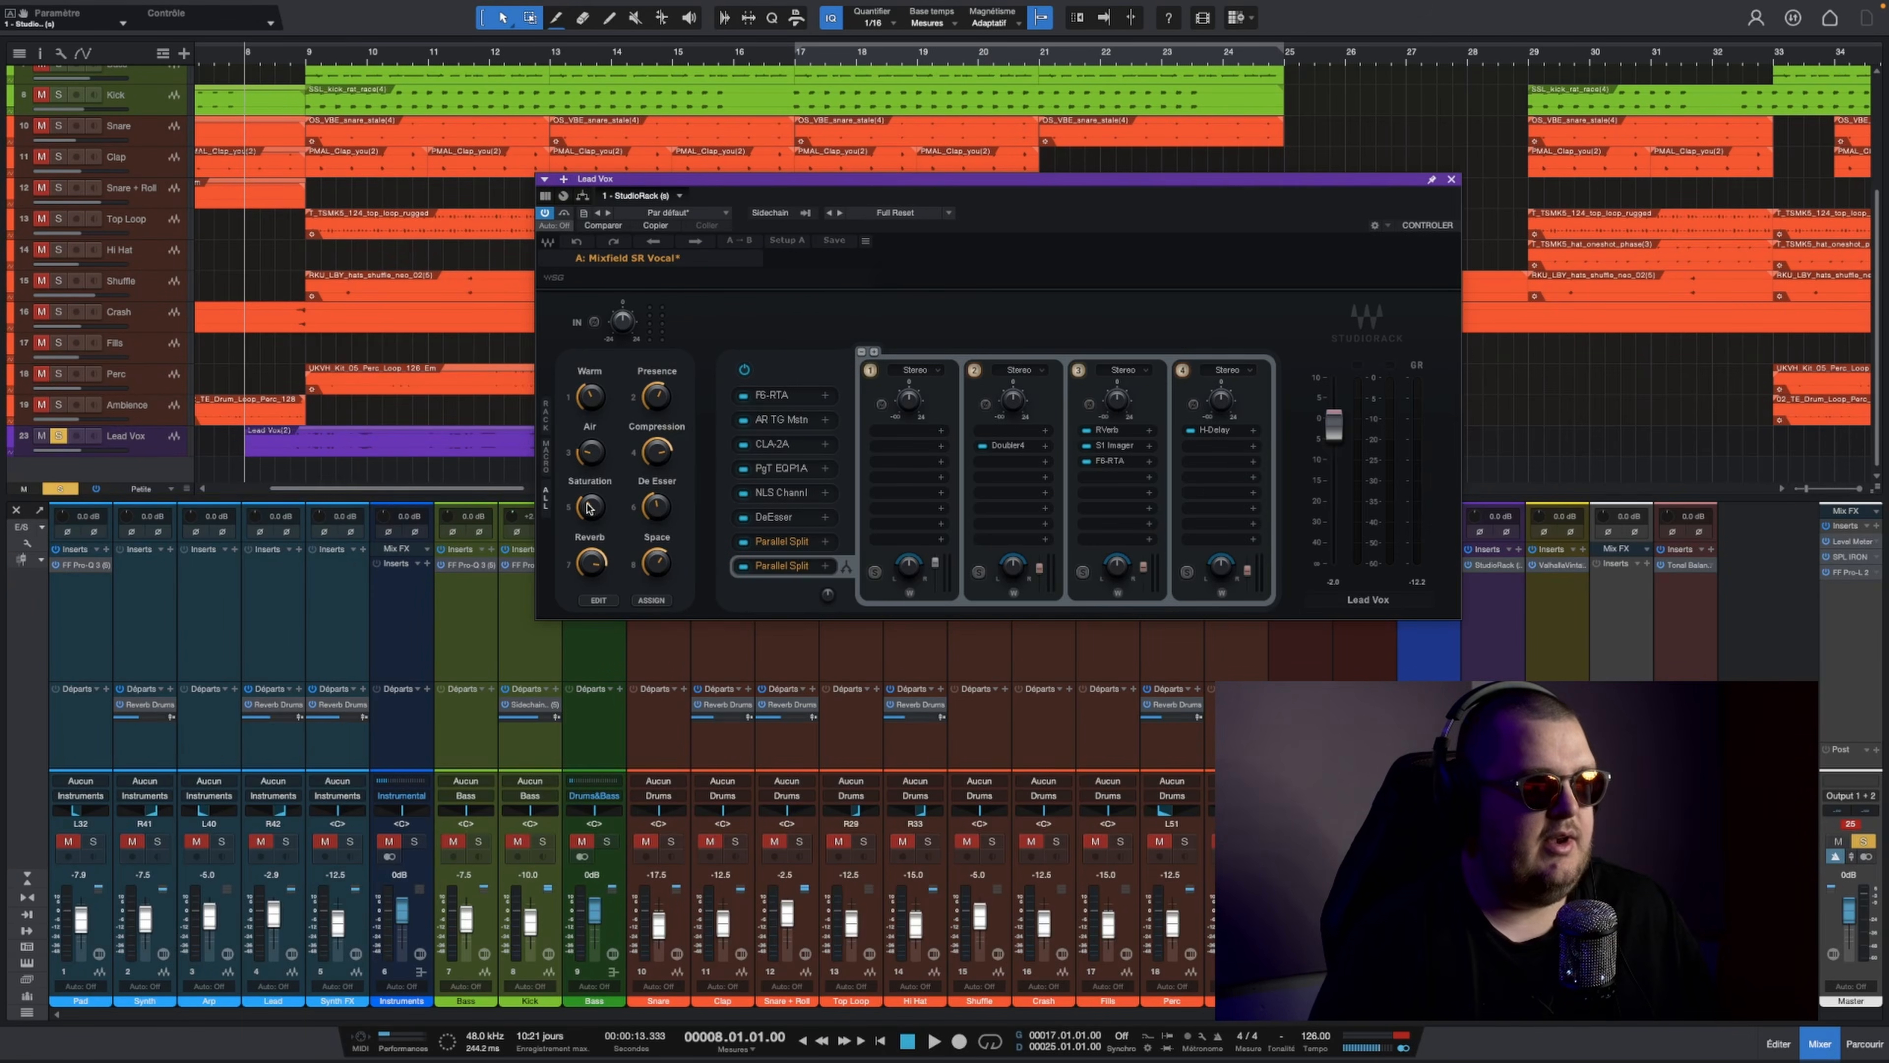
pyautogui.click(589, 402)
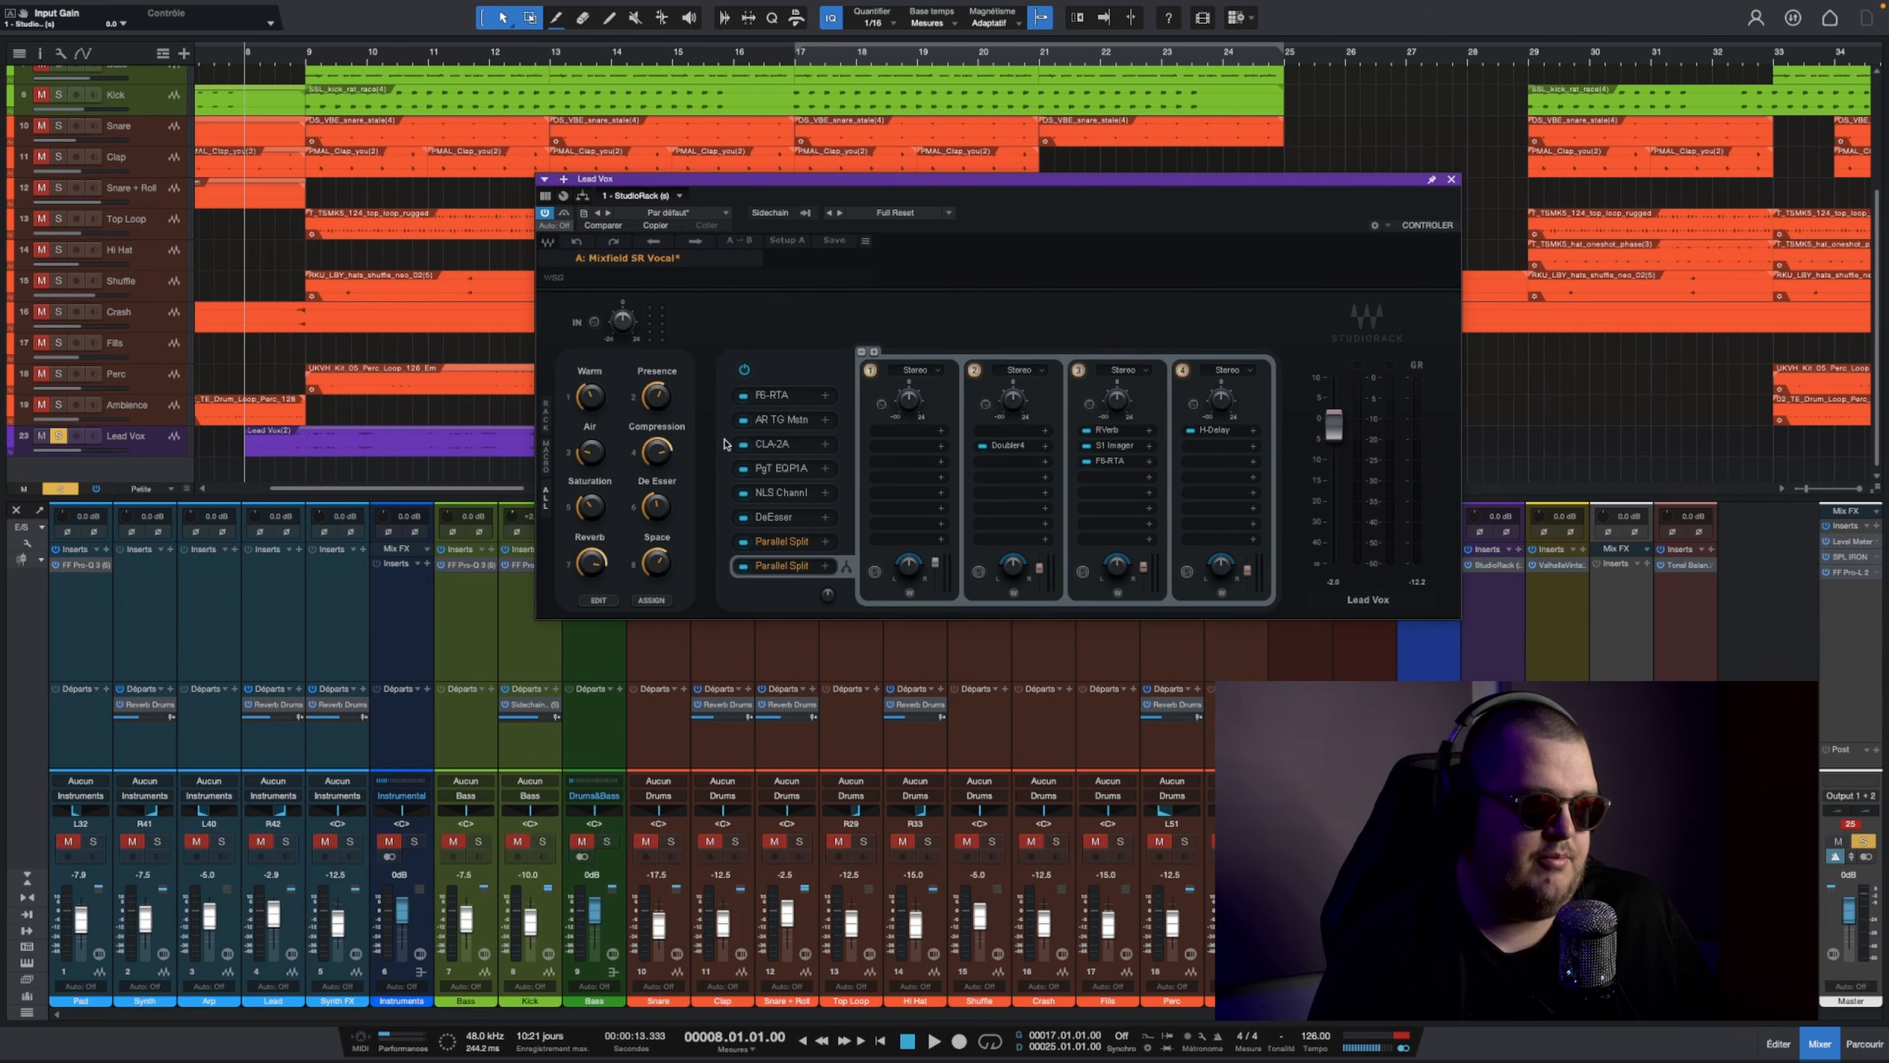
pyautogui.click(545, 463)
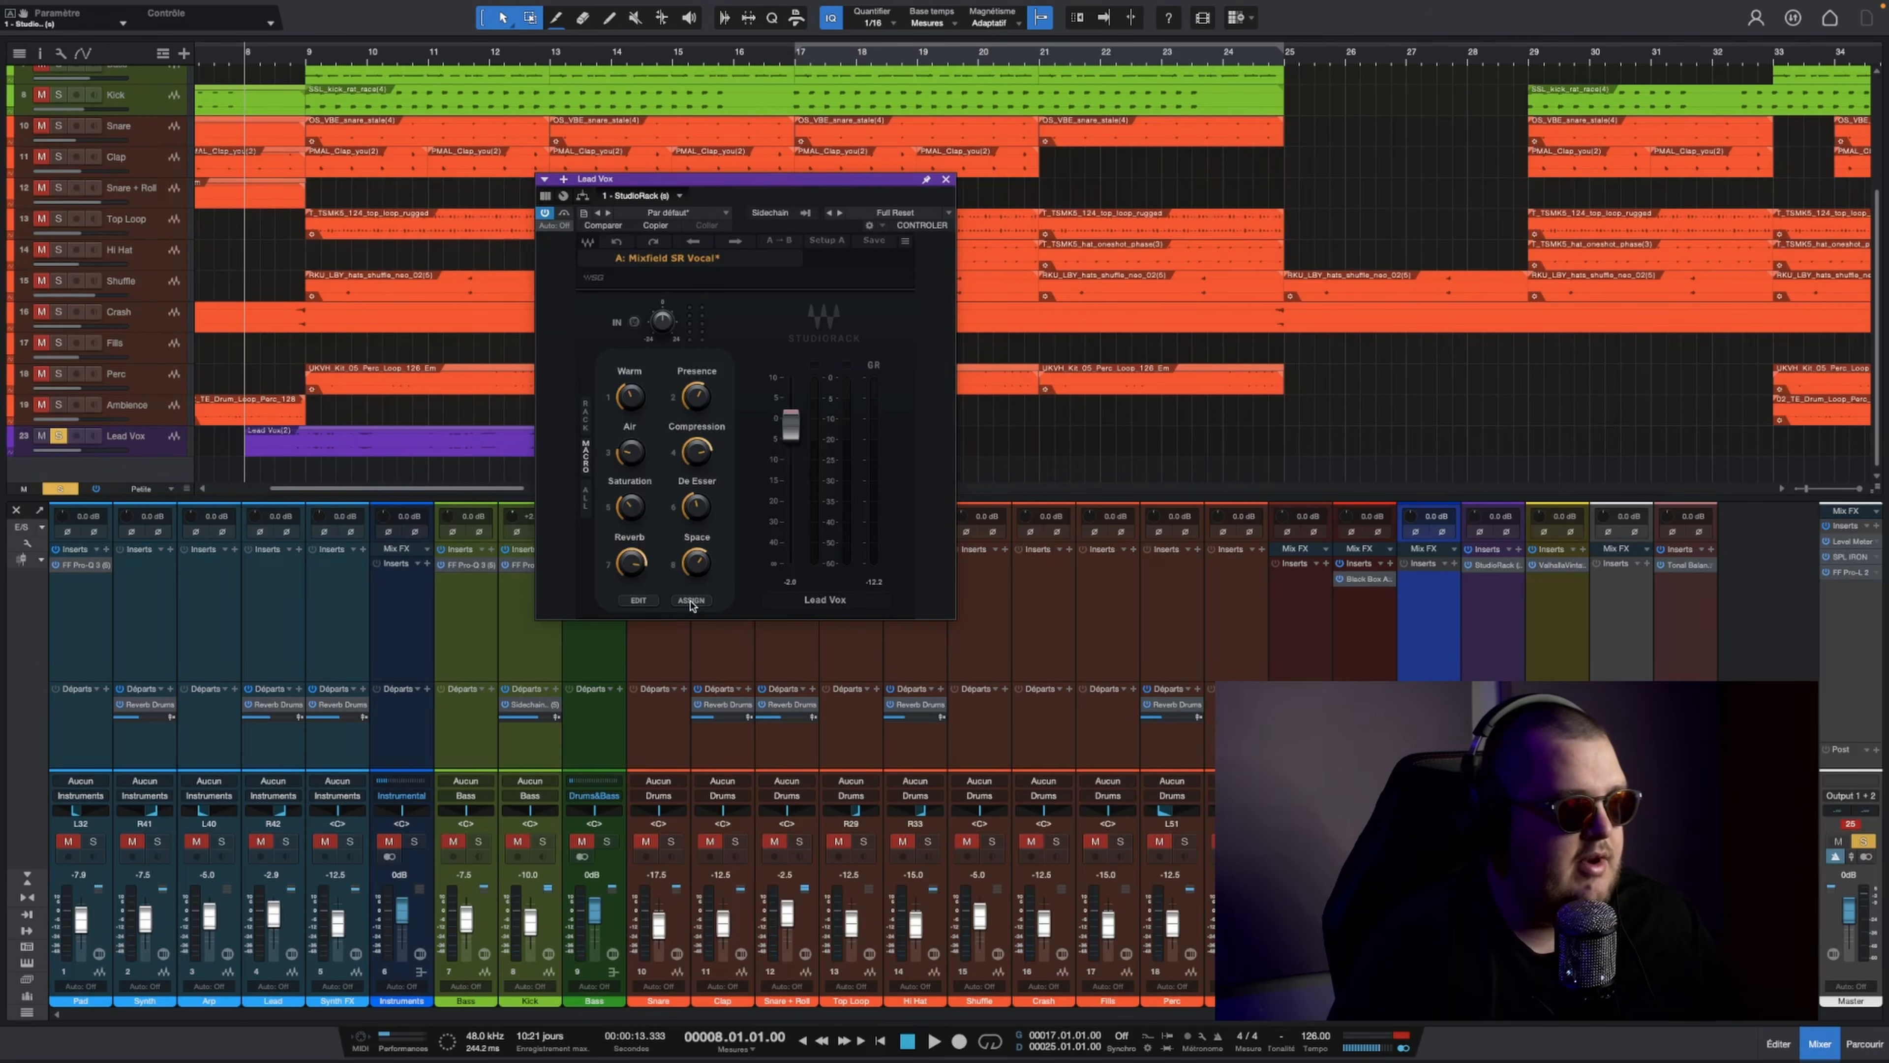
pyautogui.click(587, 506)
pyautogui.click(548, 456)
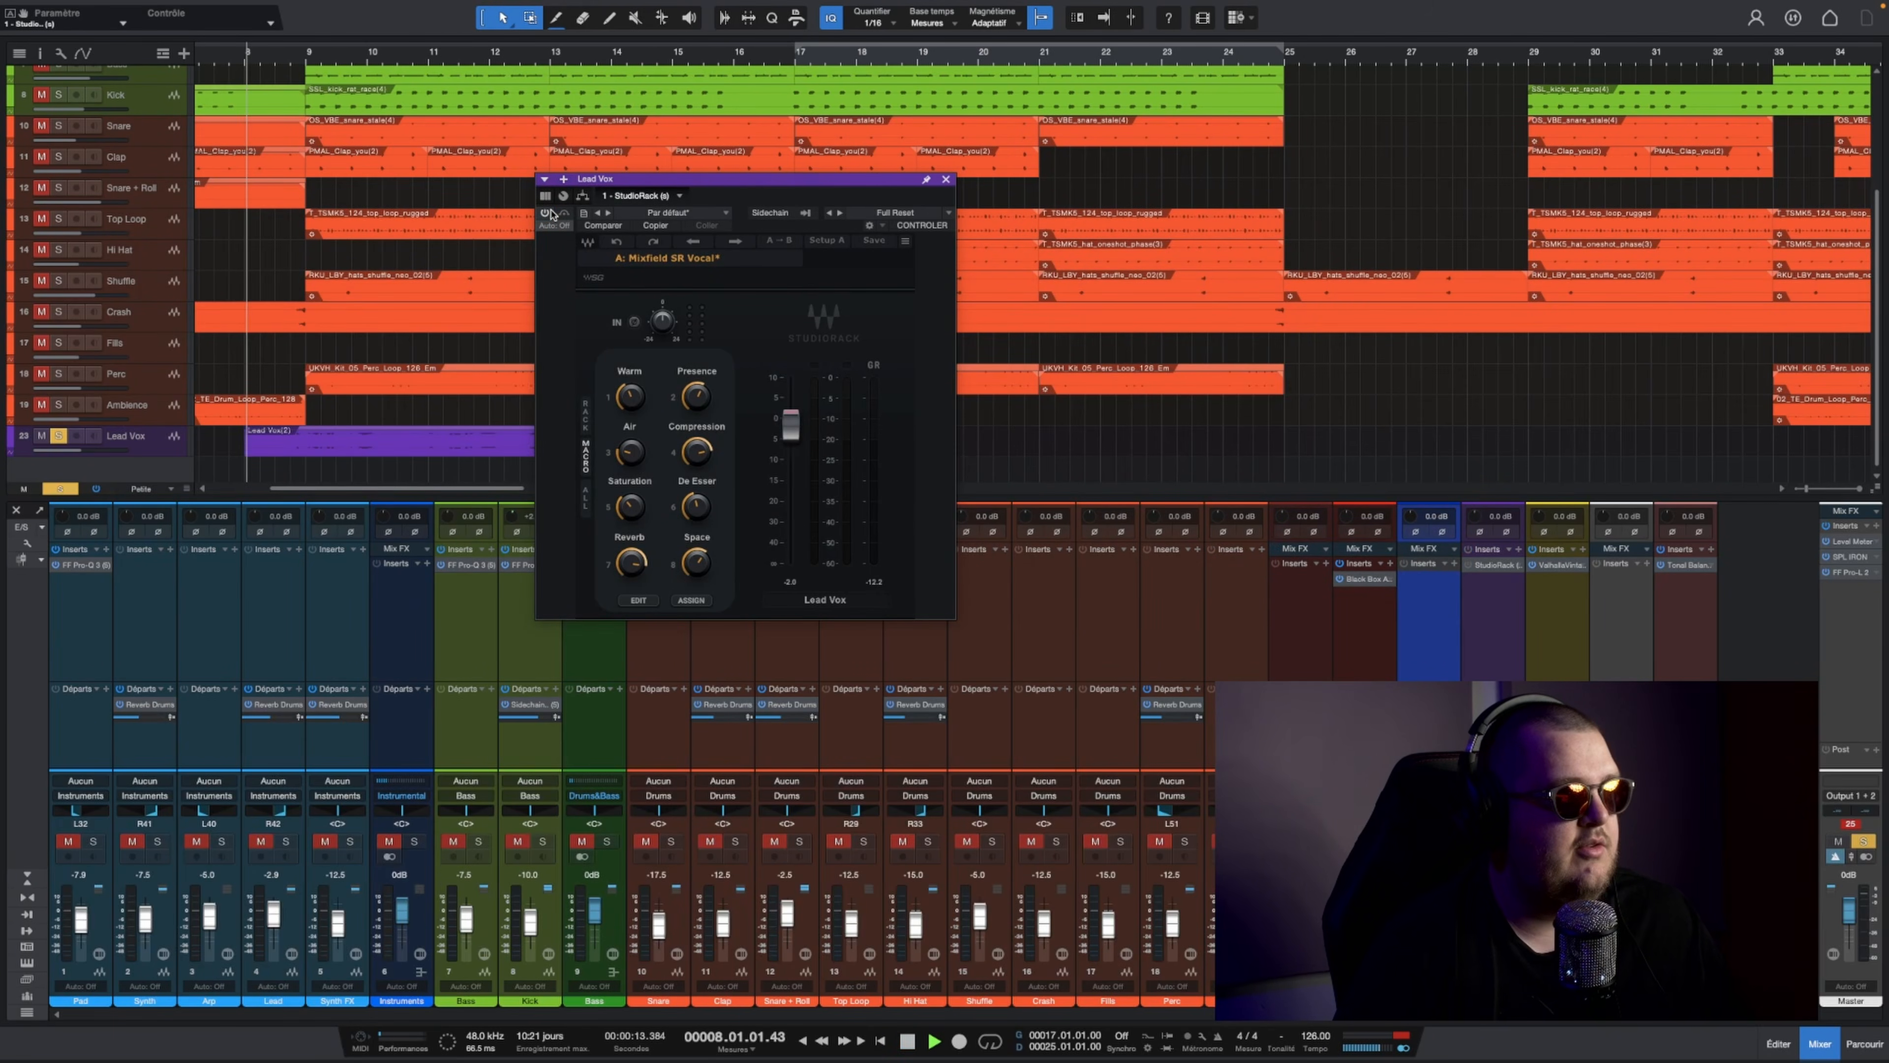
# Step: Compare Lead Vox with StudioRack bypassed and active during playback, slightly adjust its Compression macro, and close the plug-in window
pyautogui.press('space')
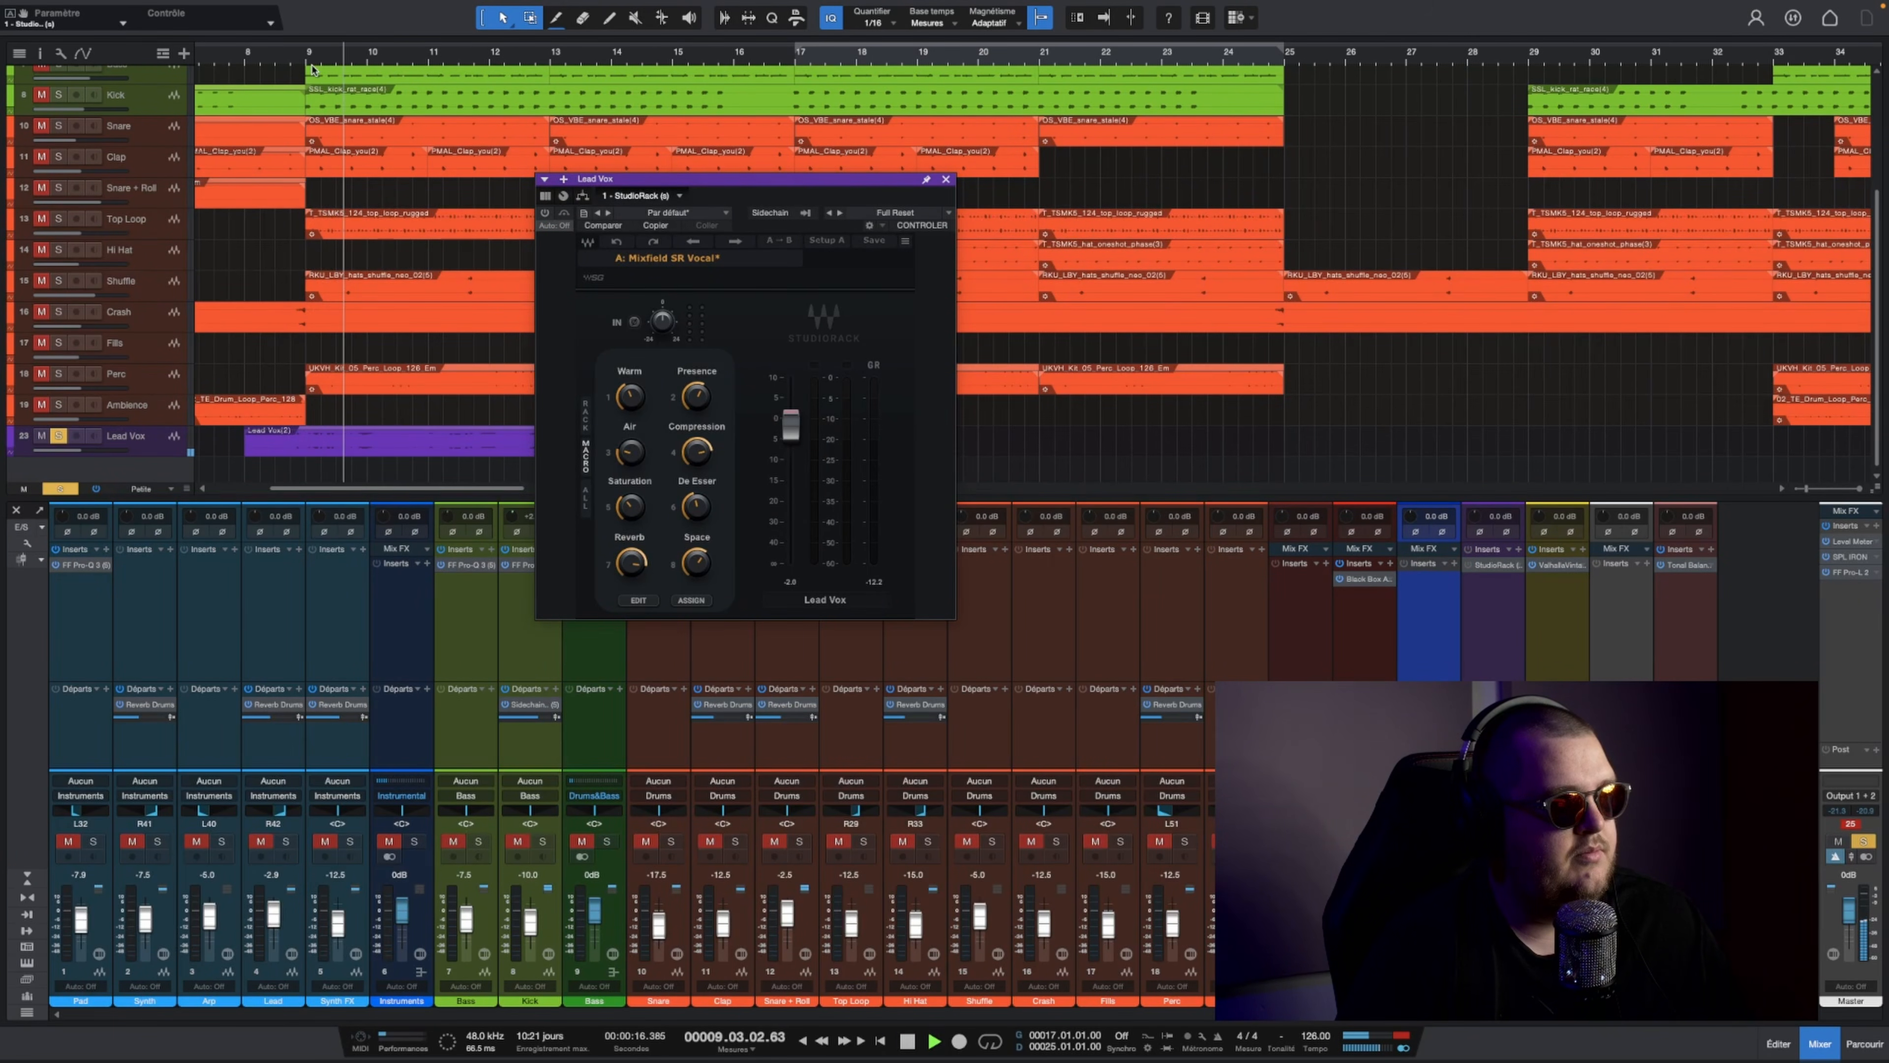
pyautogui.press('space')
pyautogui.click(545, 214)
pyautogui.press('space')
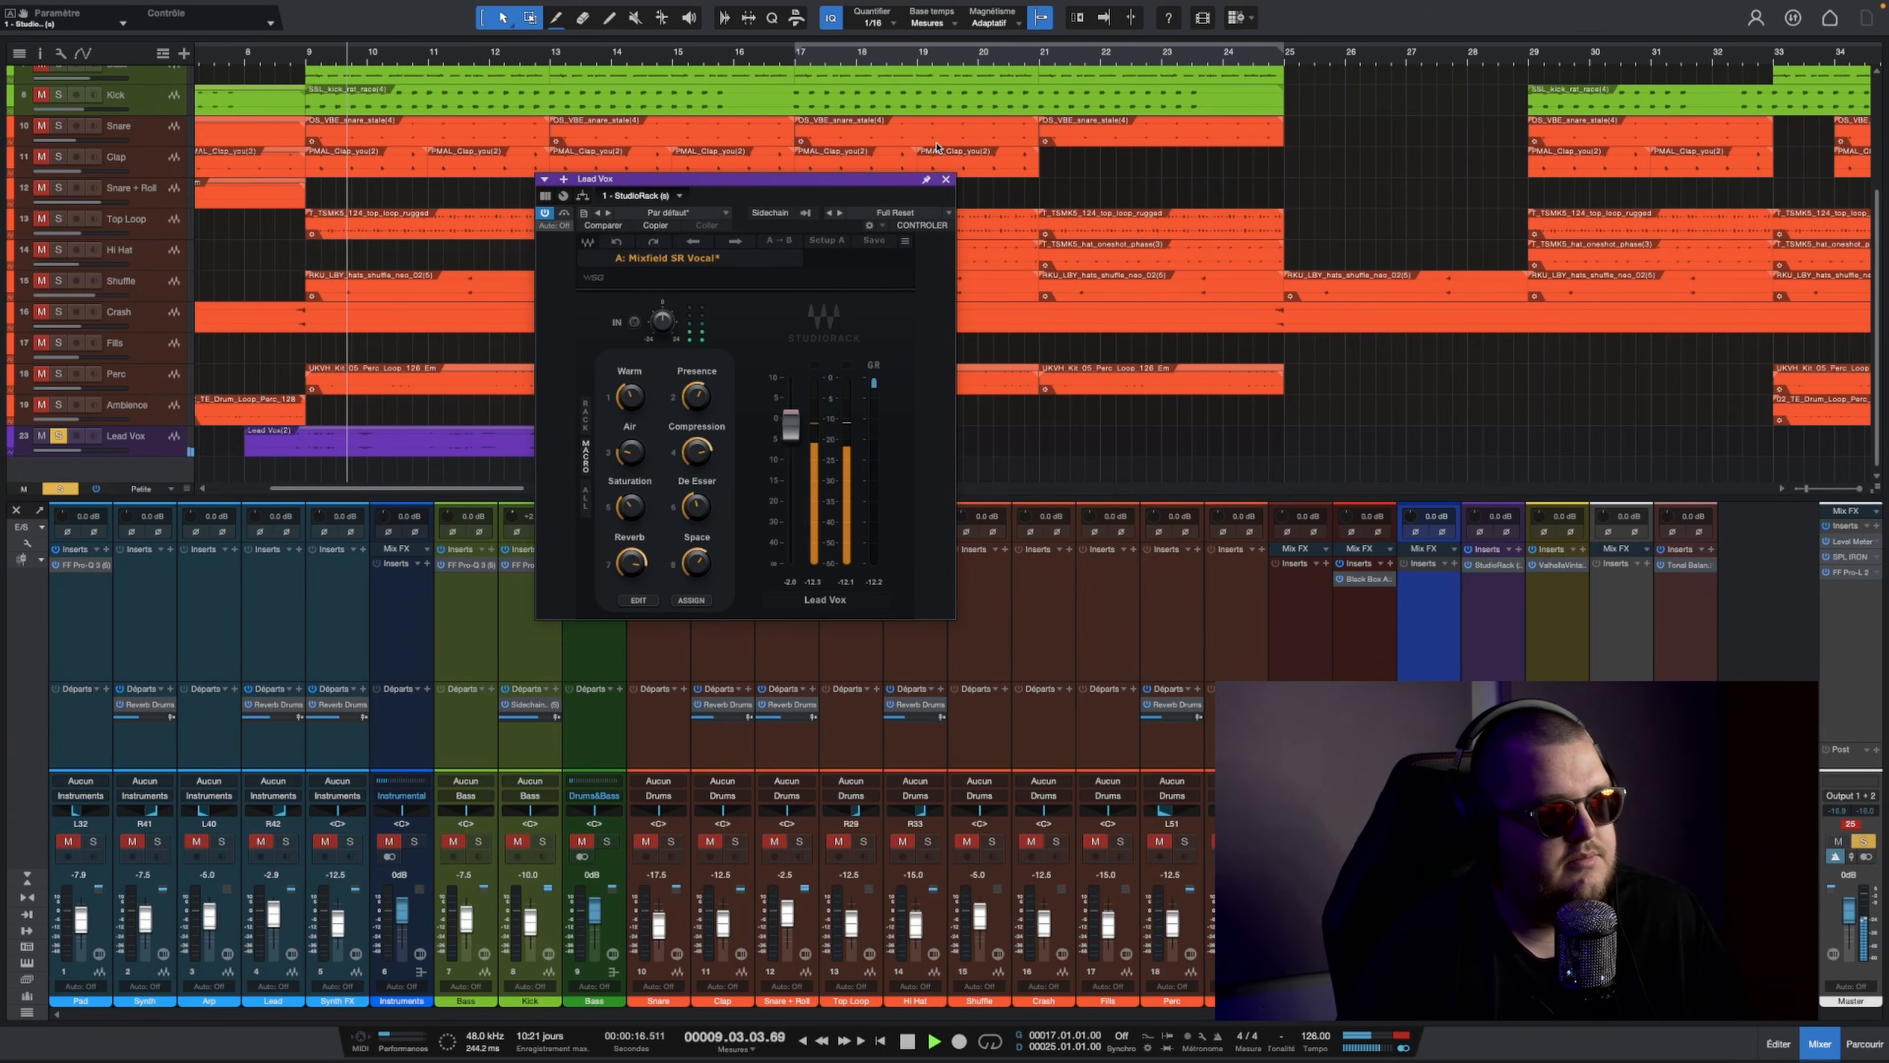
pyautogui.moveTo(697, 452); pyautogui.dragTo(697, 446)
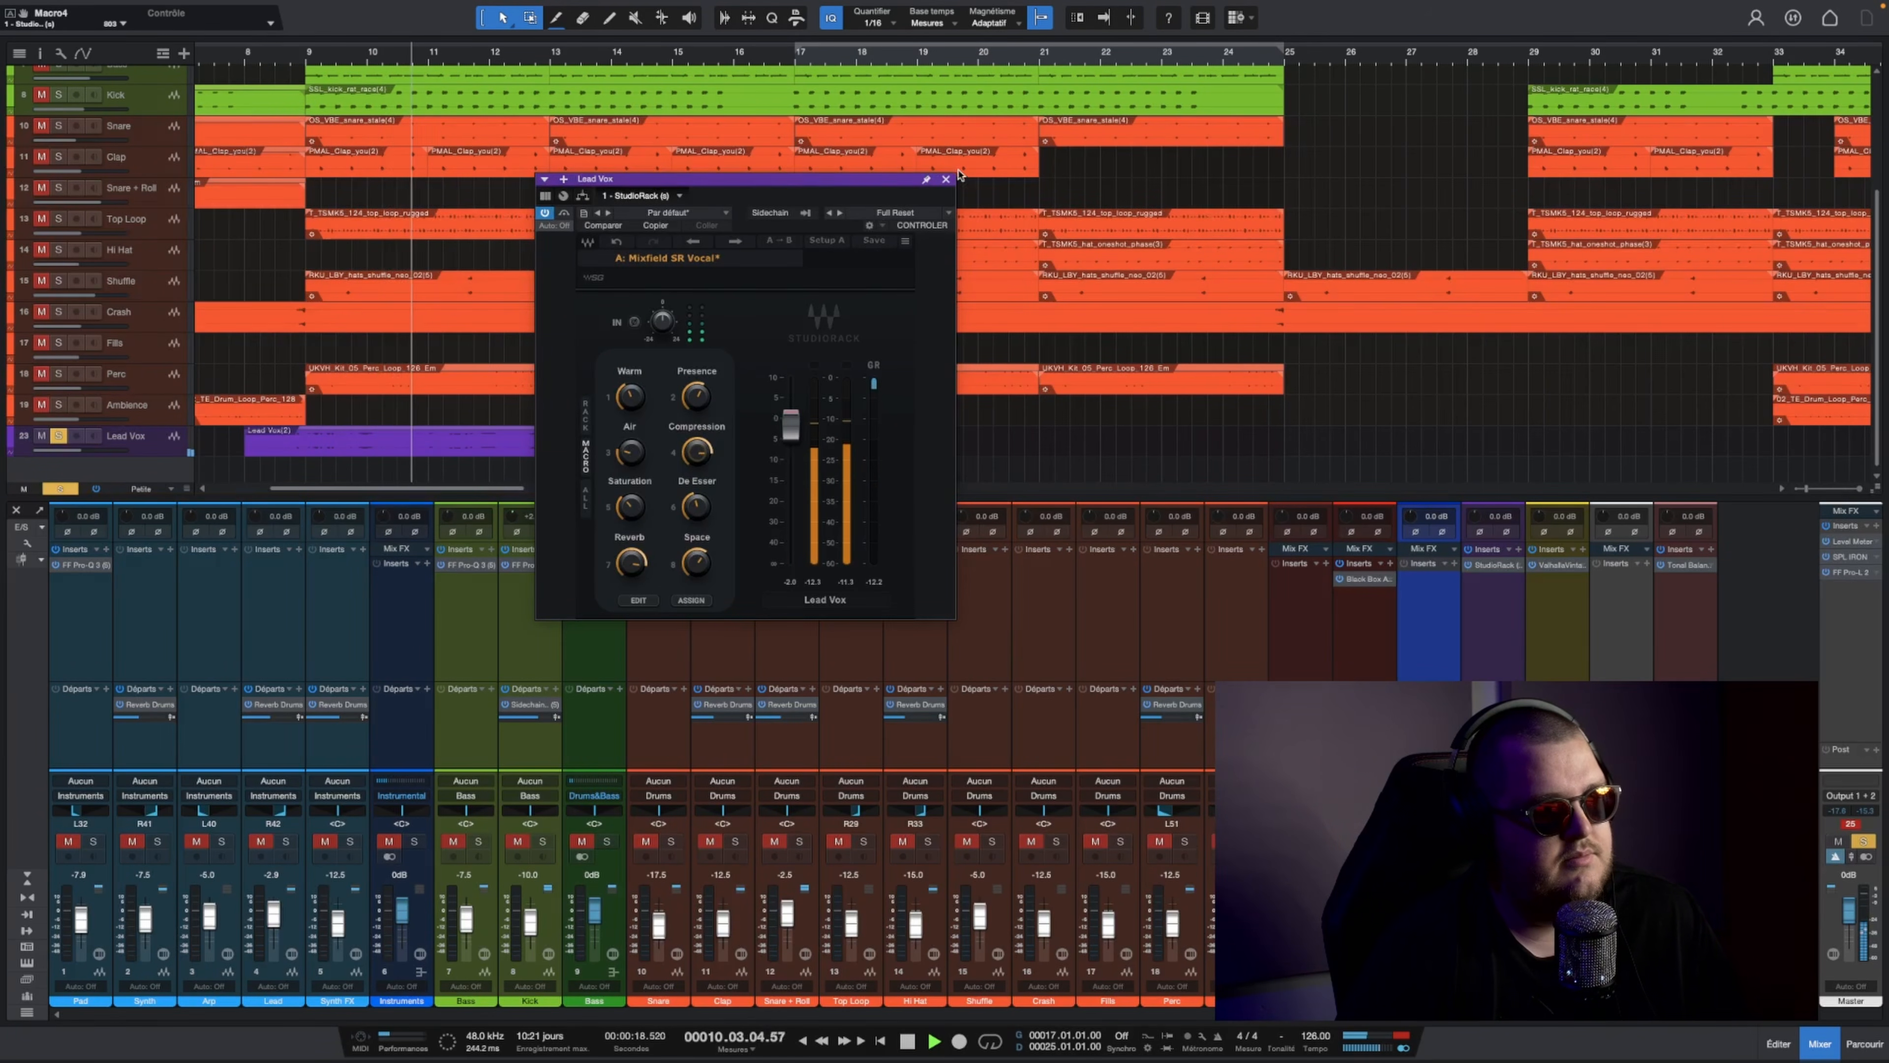
pyautogui.click(946, 180)
# Step: Play the soloed Lead Vox from bar 40 while checking its clips at an enlarged track height, and restore the compact height
pyautogui.scroll(-8, 907, 67)
pyautogui.press('space')
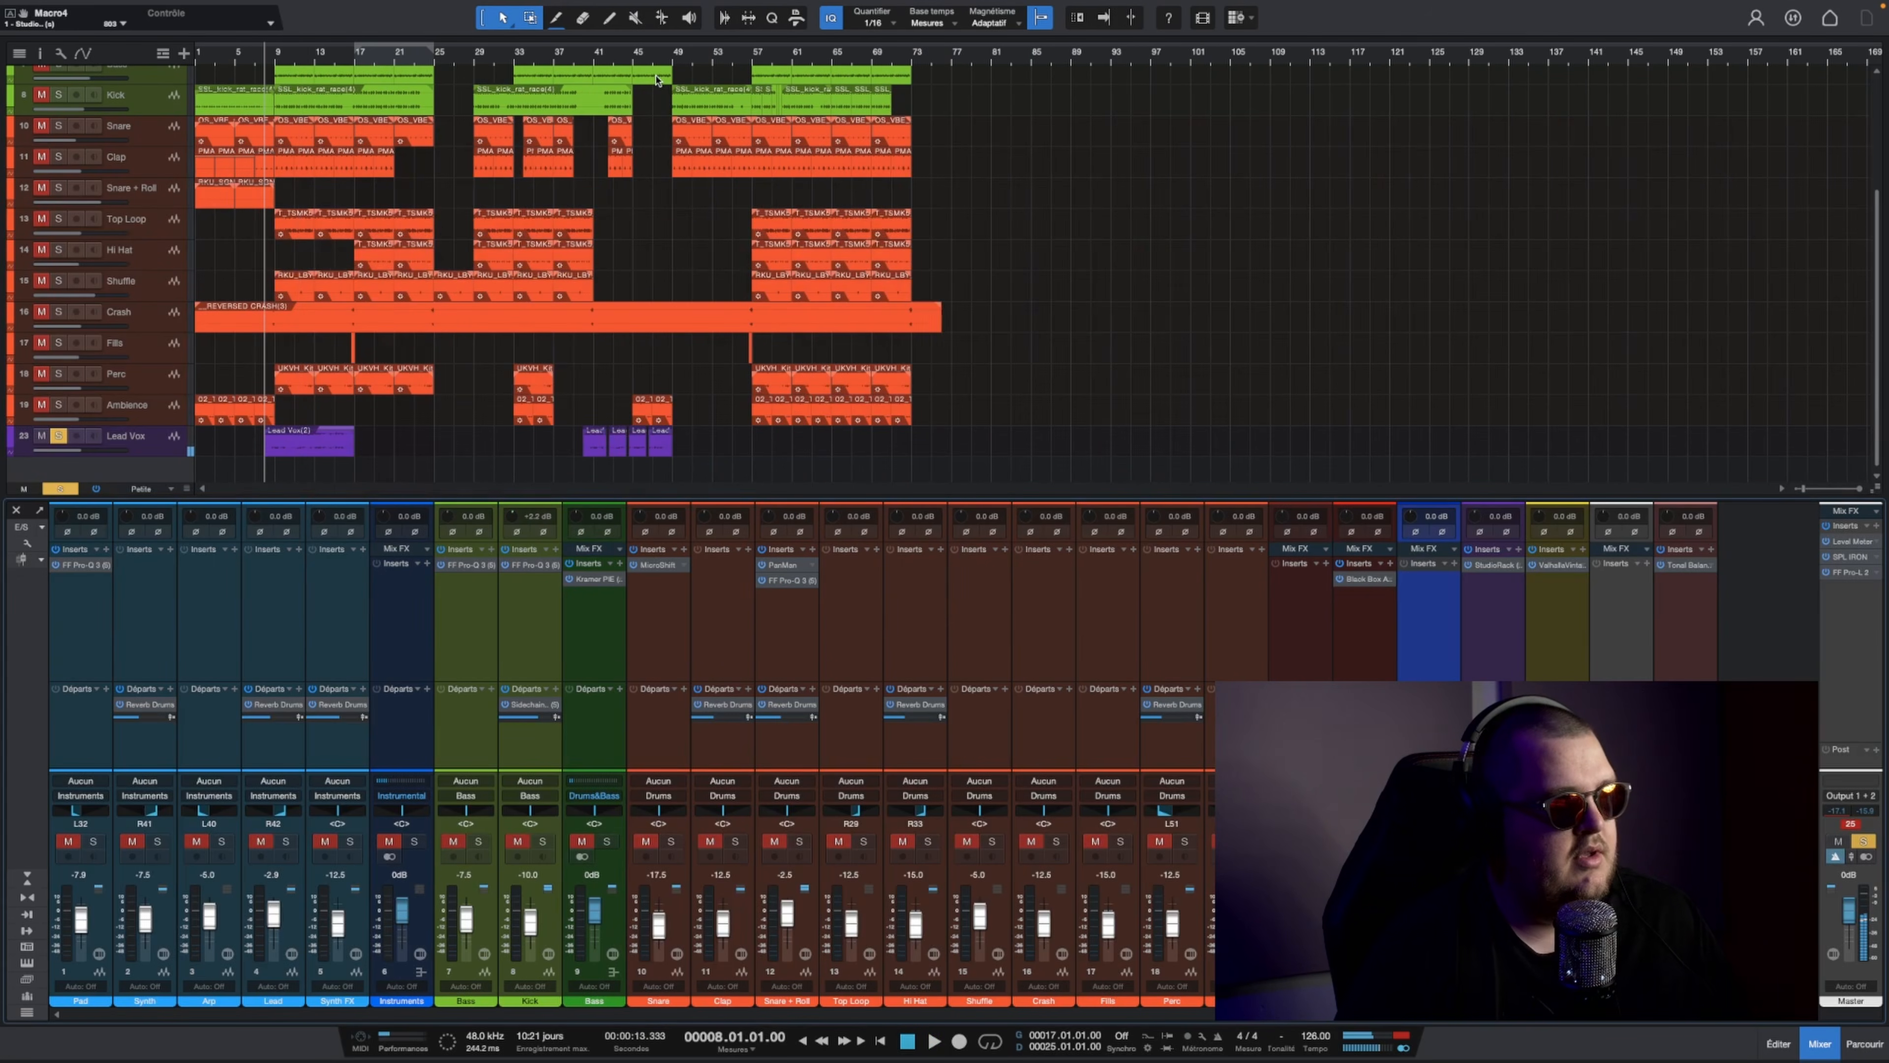
pyautogui.scroll(6, 264, 43)
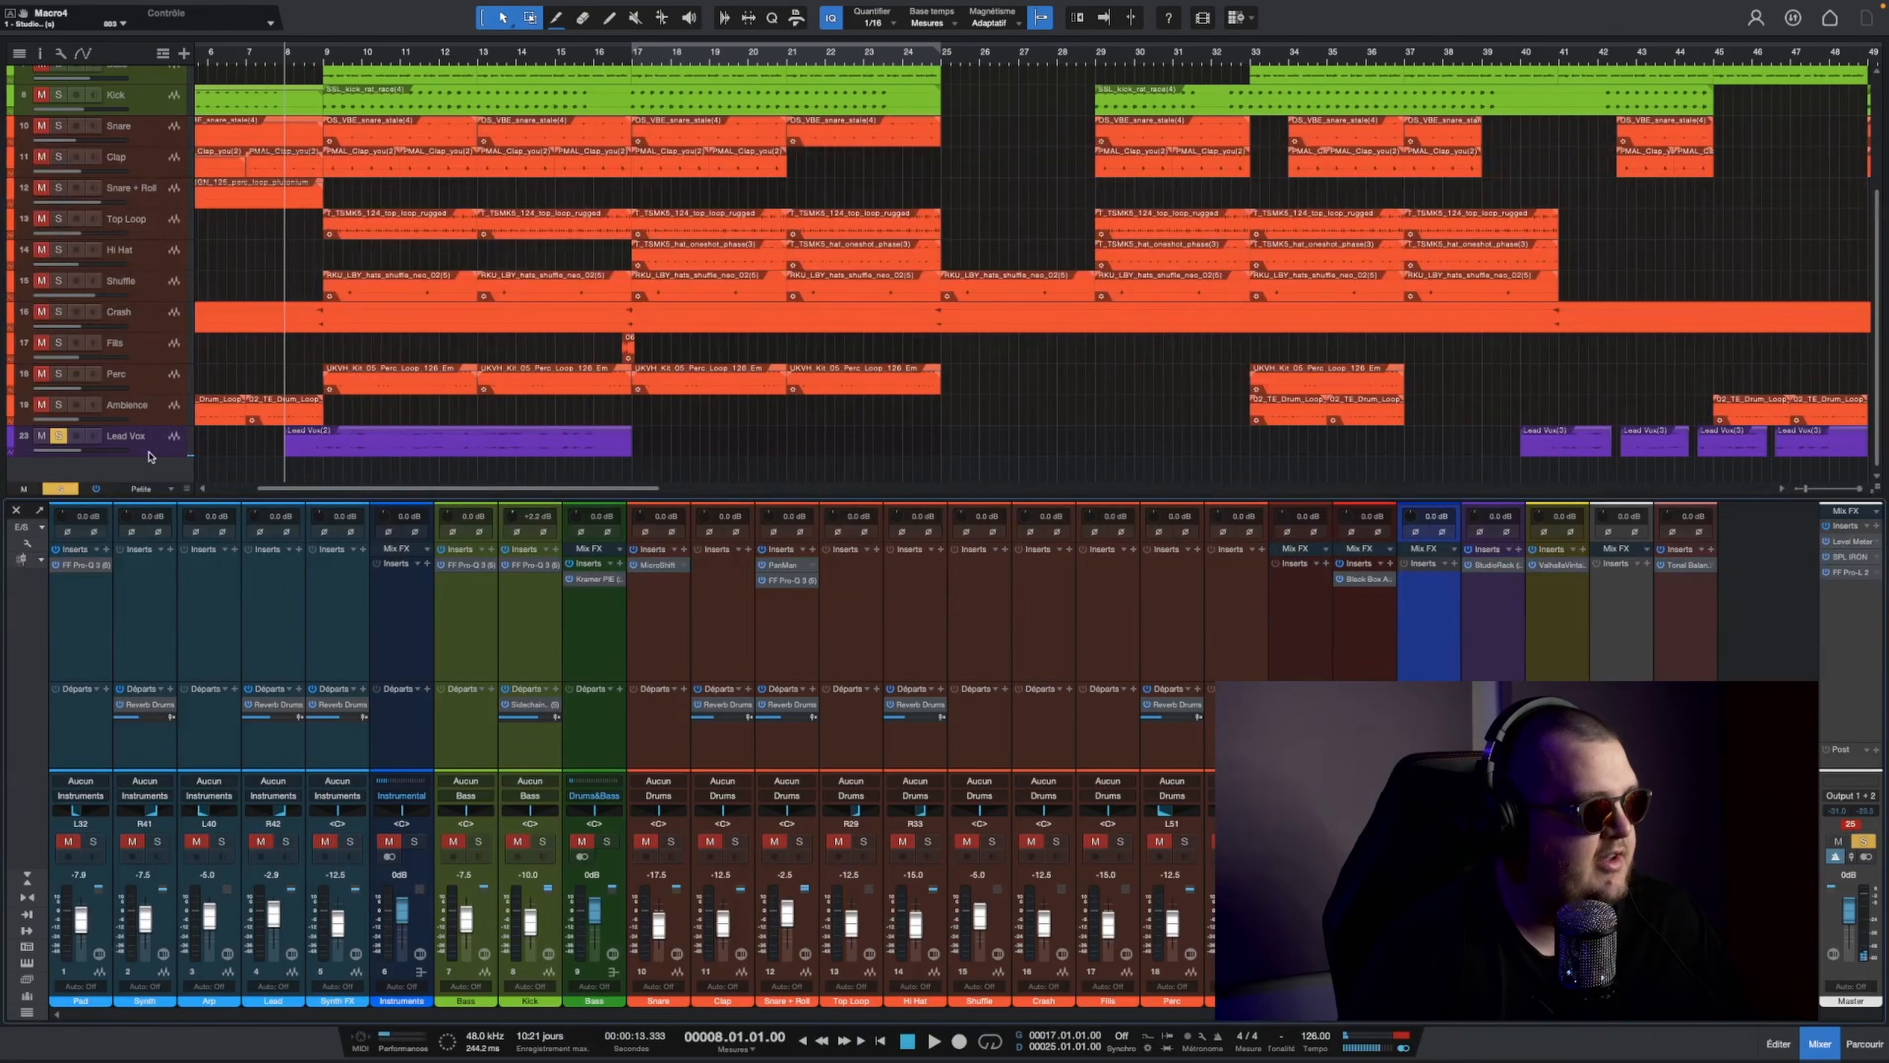
pyautogui.moveTo(148, 454); pyautogui.dragTo(148, 532)
pyautogui.click(1523, 62)
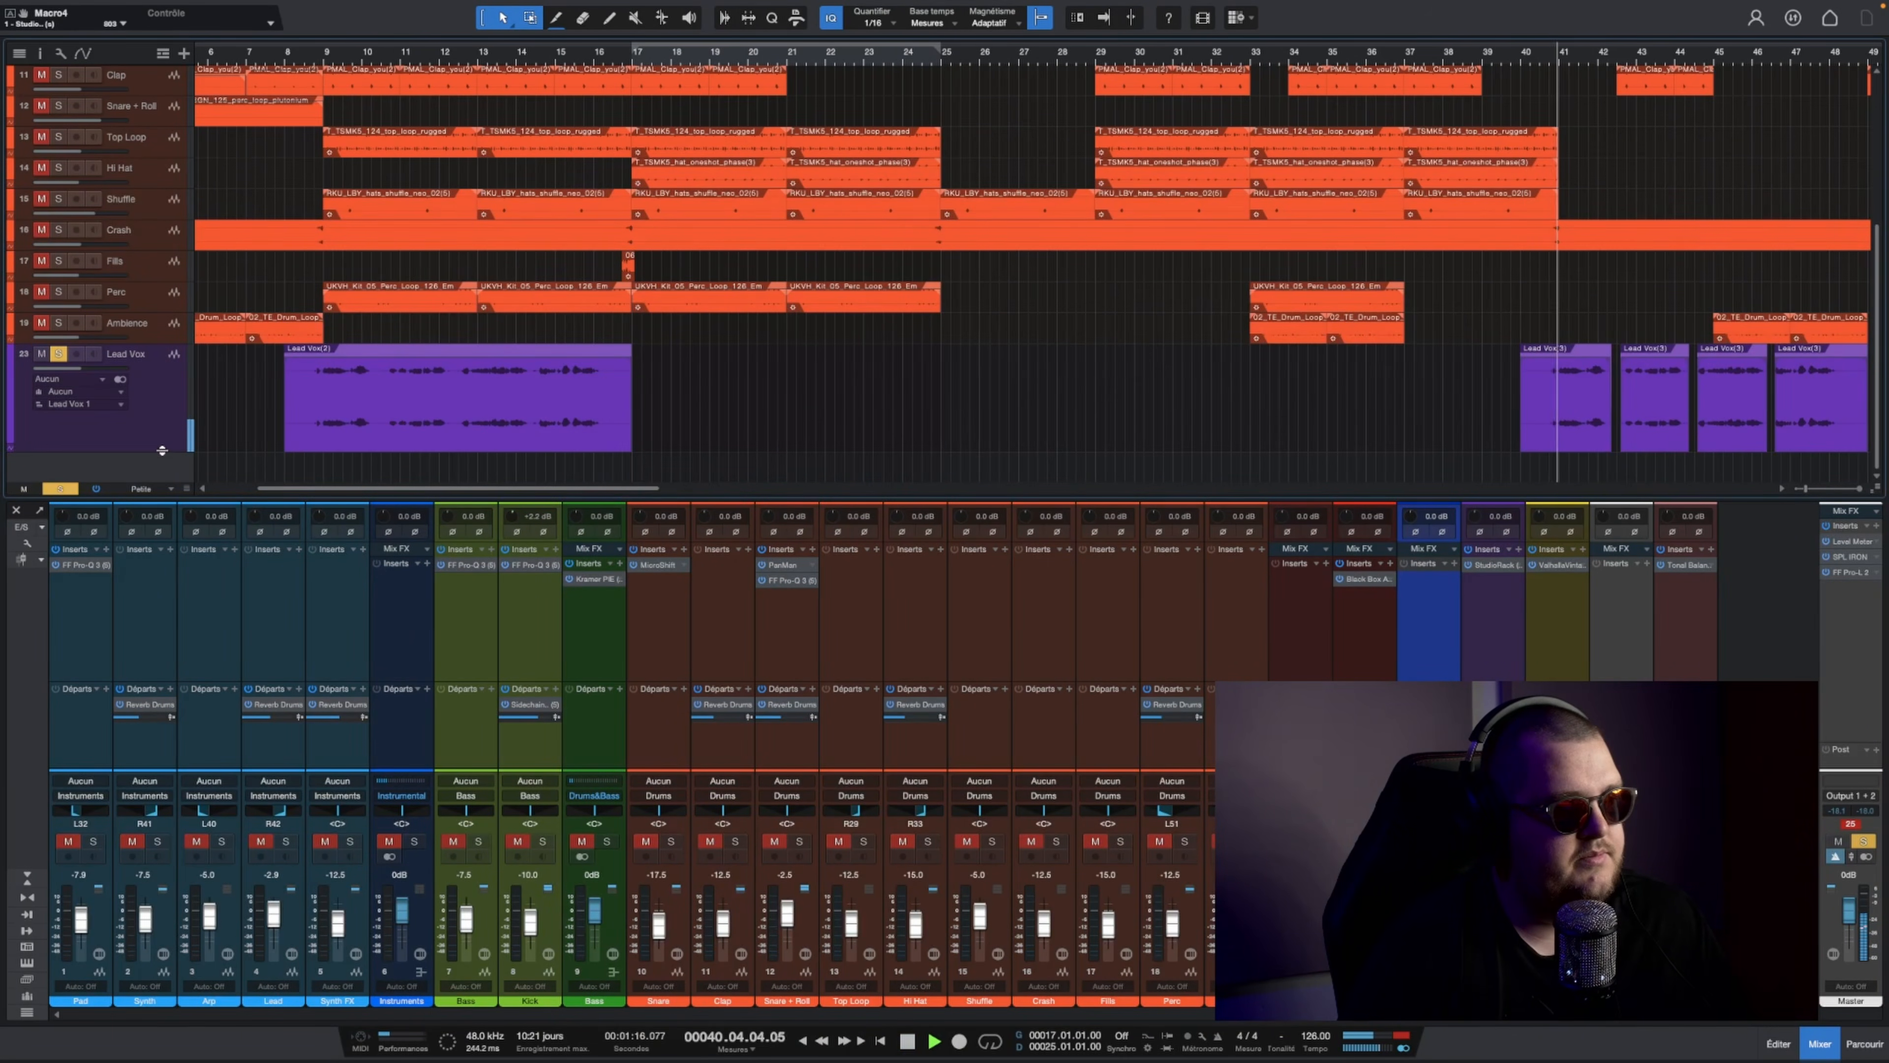
pyautogui.moveTo(168, 452); pyautogui.dragTo(175, 372)
pyautogui.moveTo(417, 486); pyautogui.dragTo(571, 486)
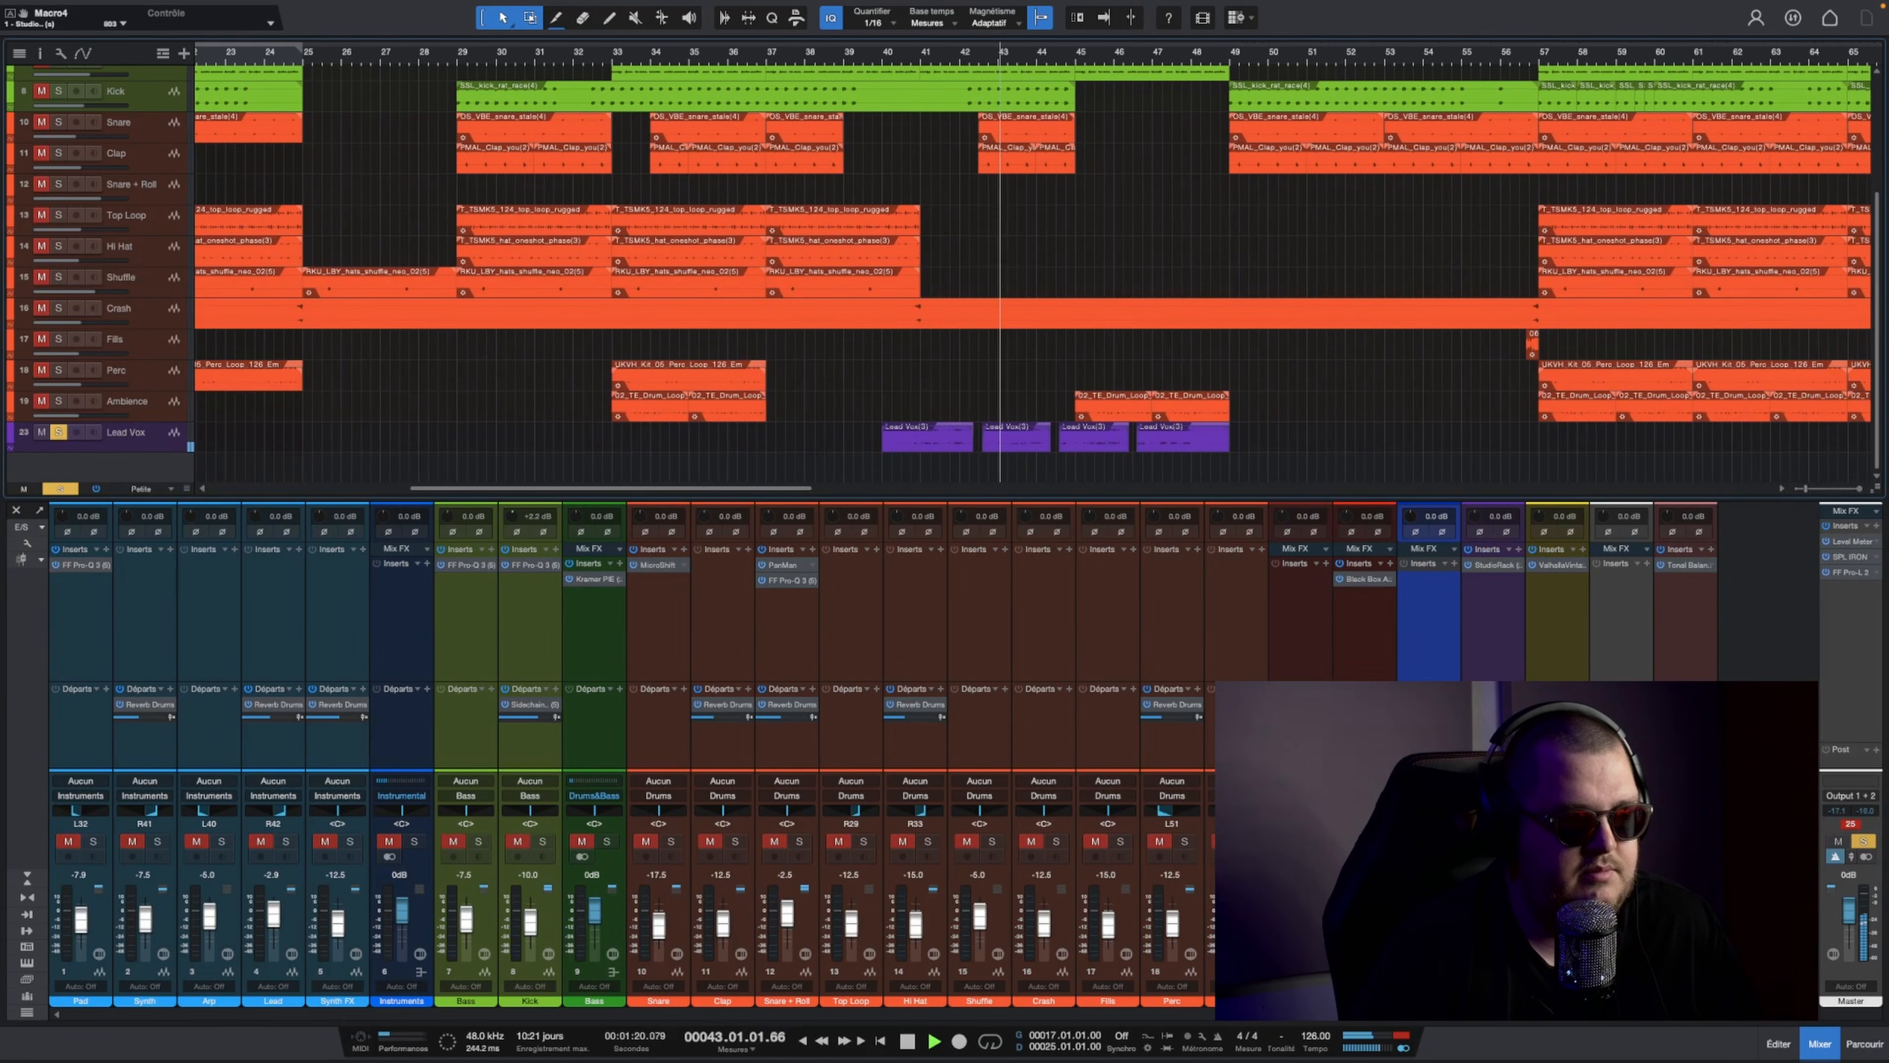
pyautogui.press('space')
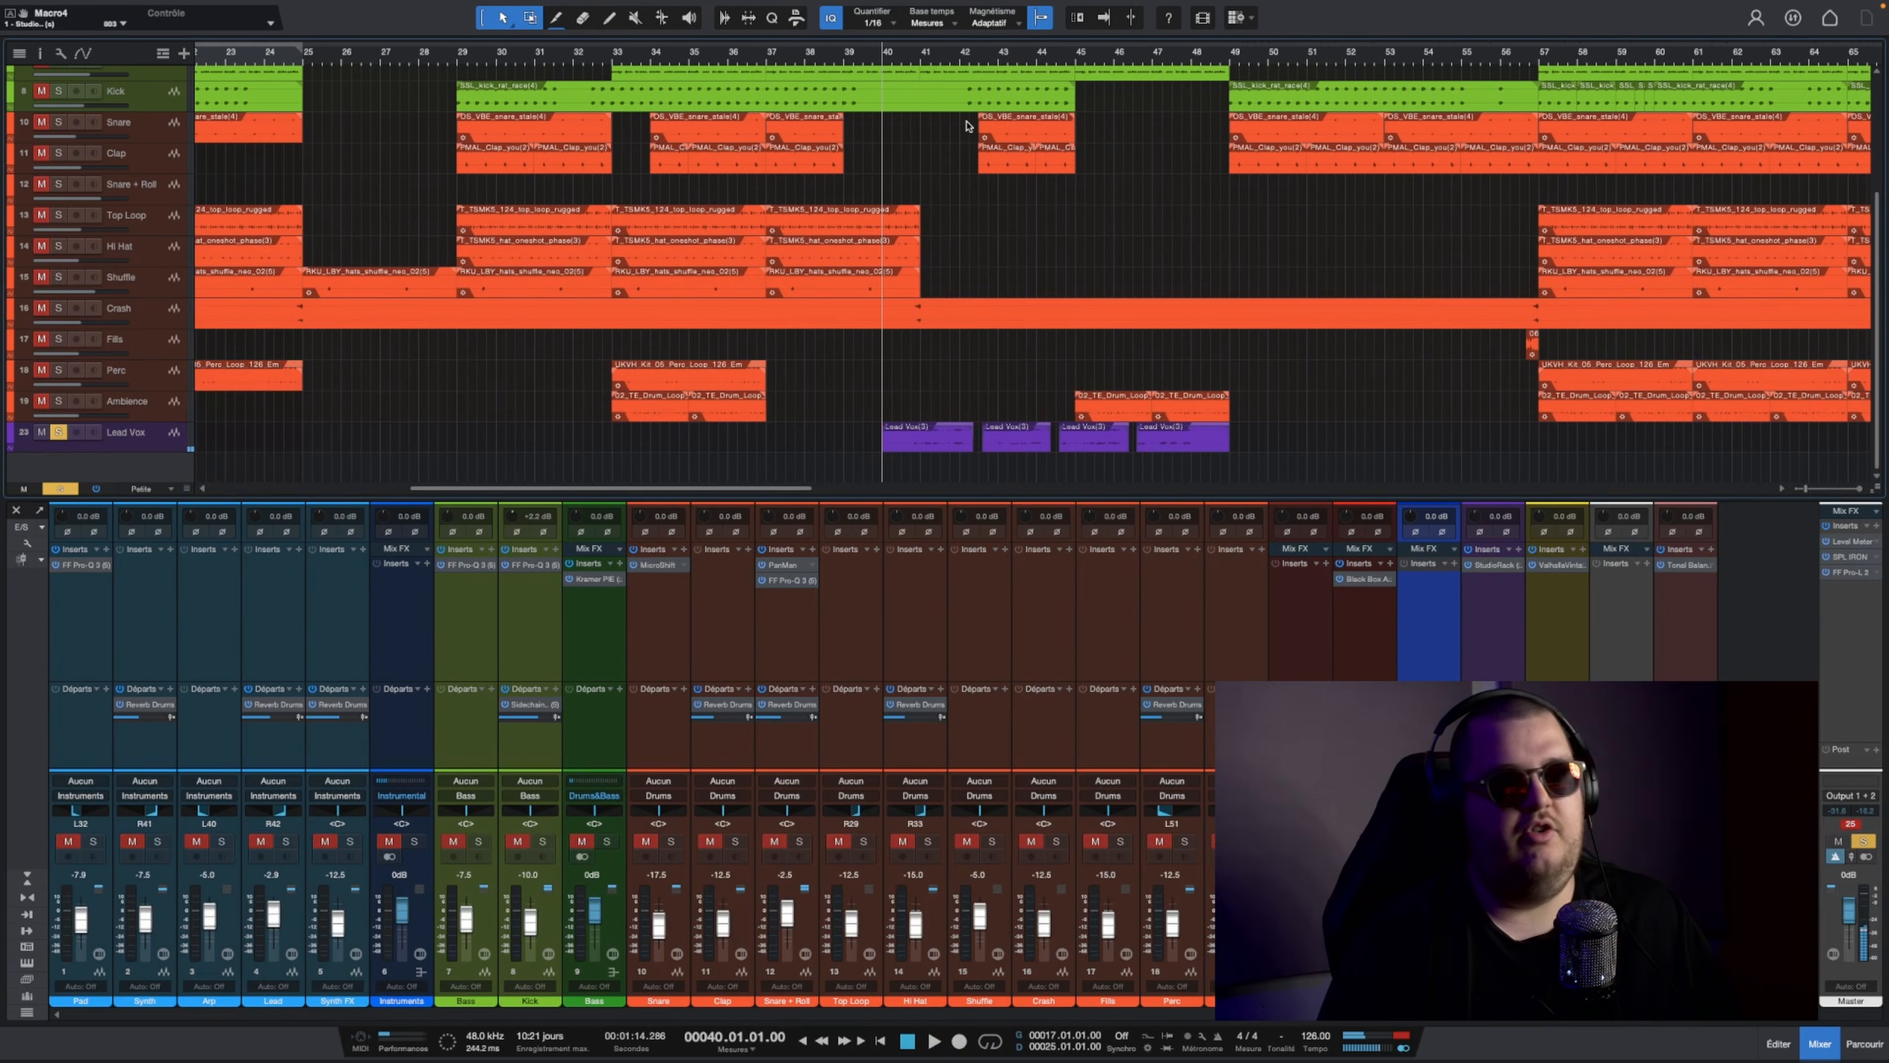
# Step: Enlarge the waveforms in the arrangement, solo all tracks together with Lead Vox, and play the mix from bar 40
pyautogui.click(164, 444)
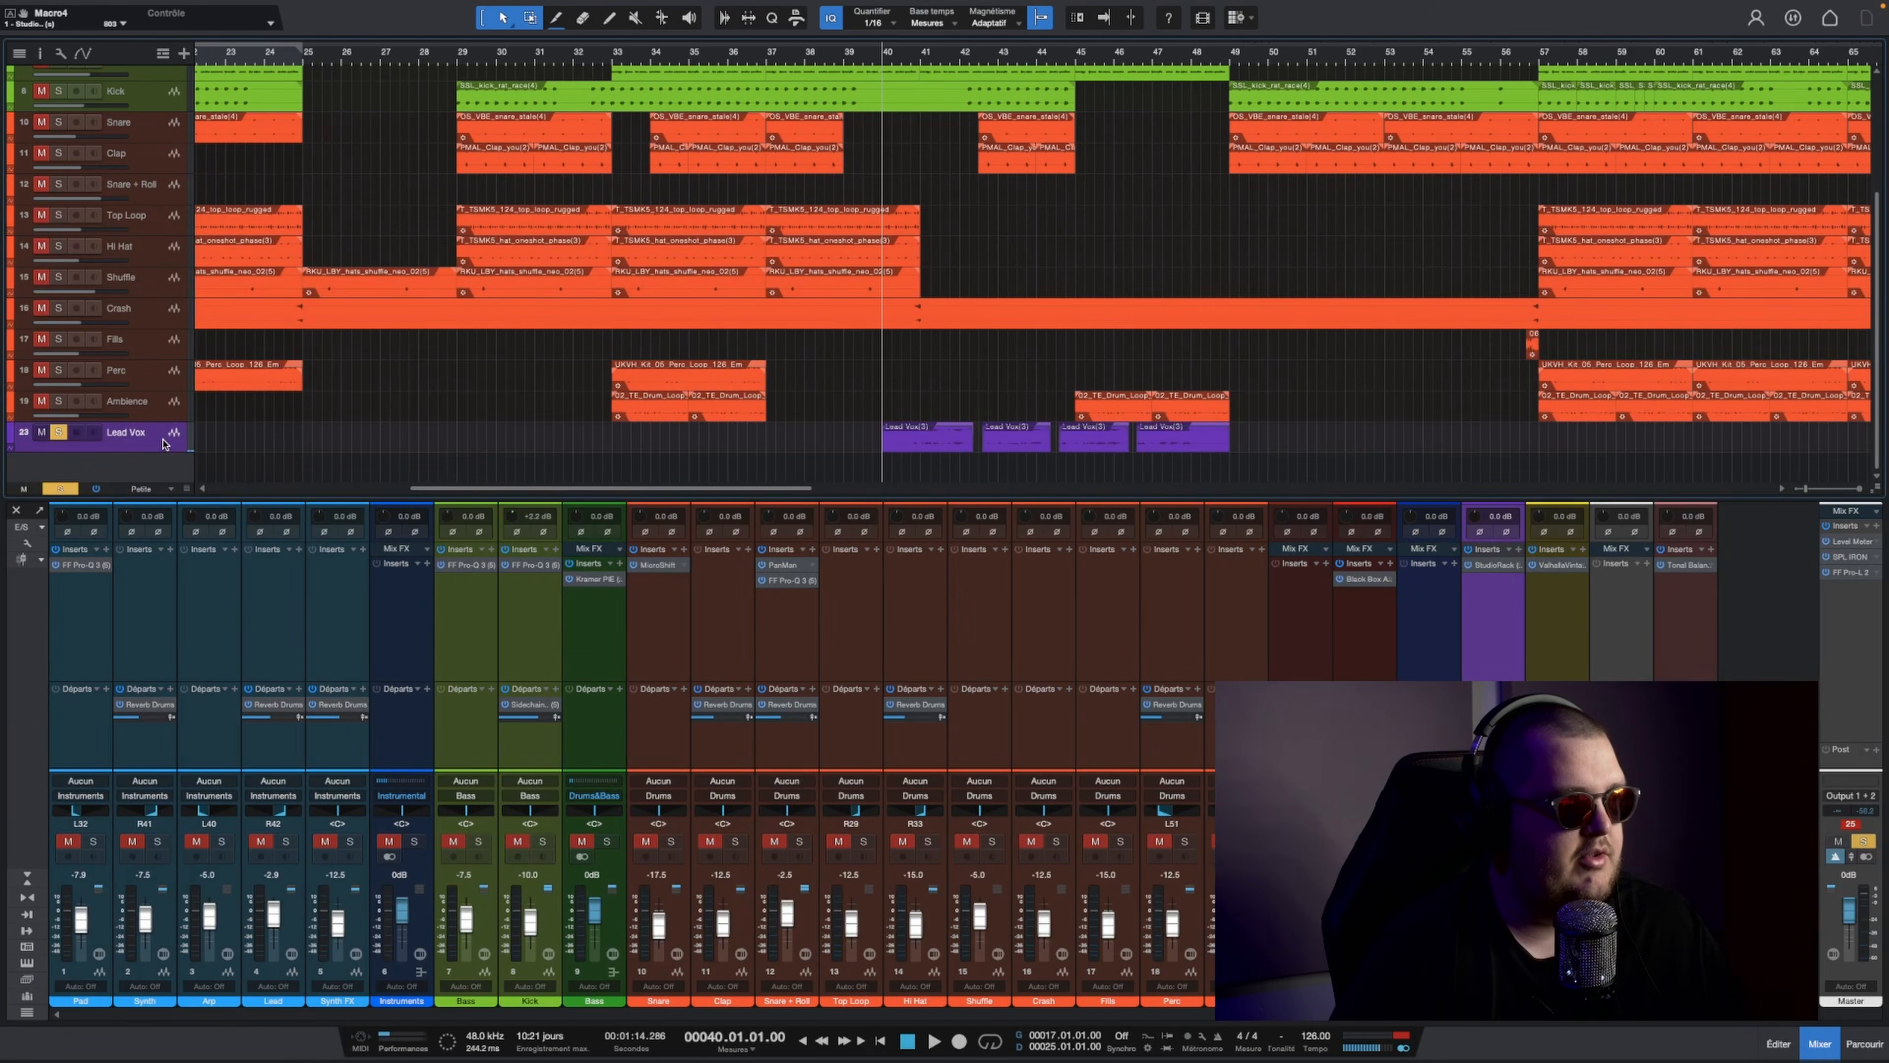
pyautogui.moveTo(1039, 55); pyautogui.dragTo(1035, 363)
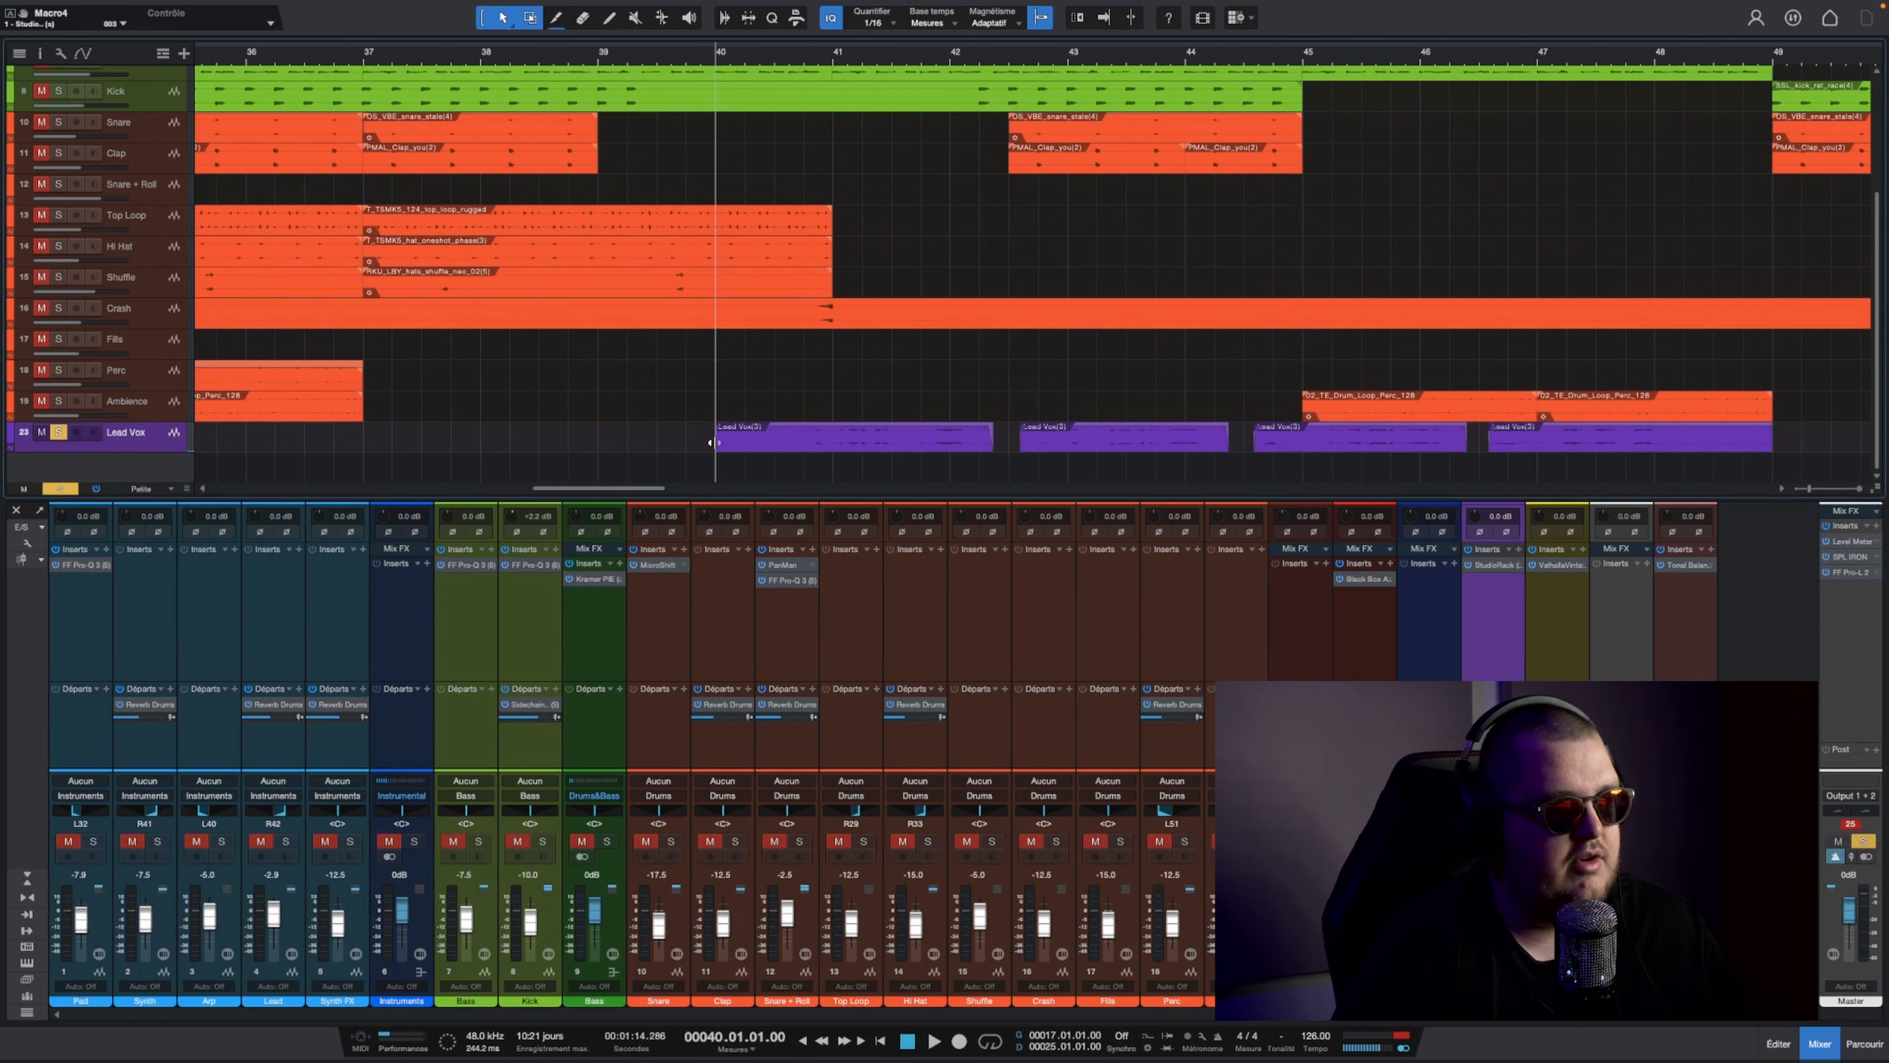
pyautogui.moveTo(1874, 572); pyautogui.dragTo(1880, 497)
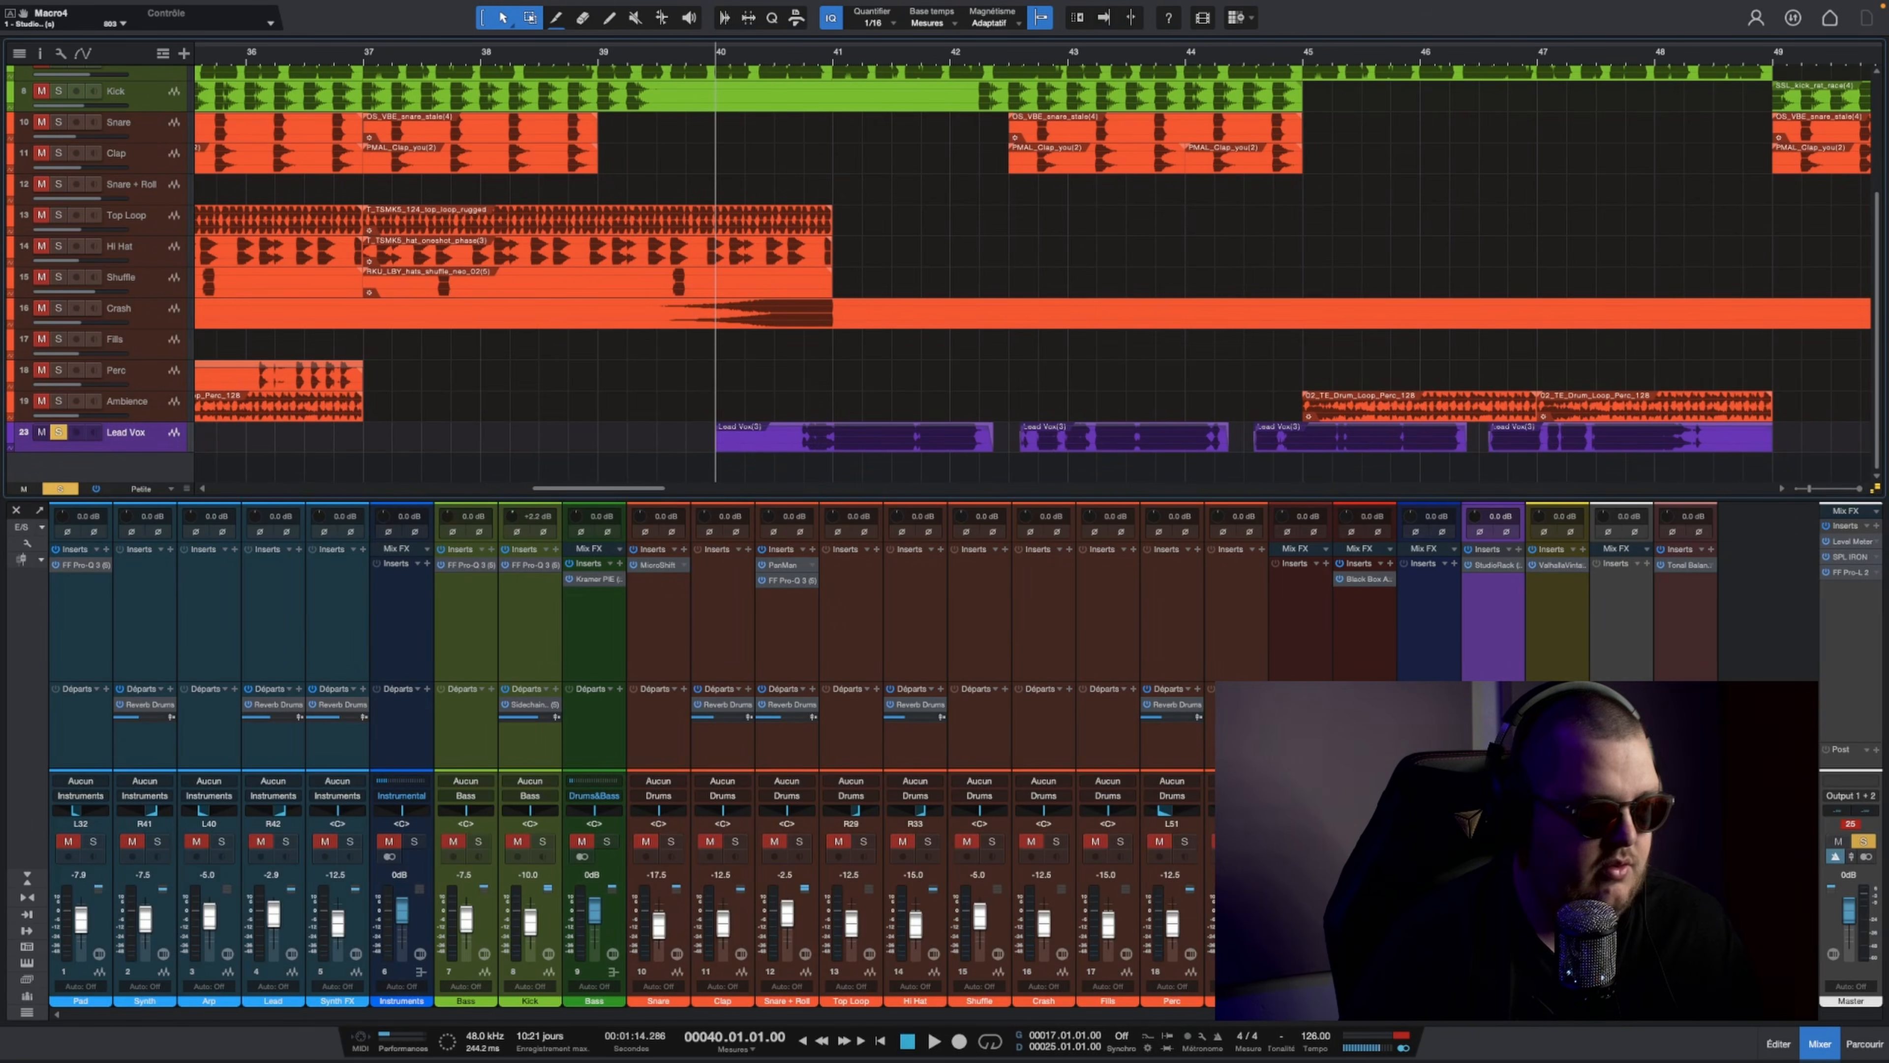
pyautogui.click(1441, 841)
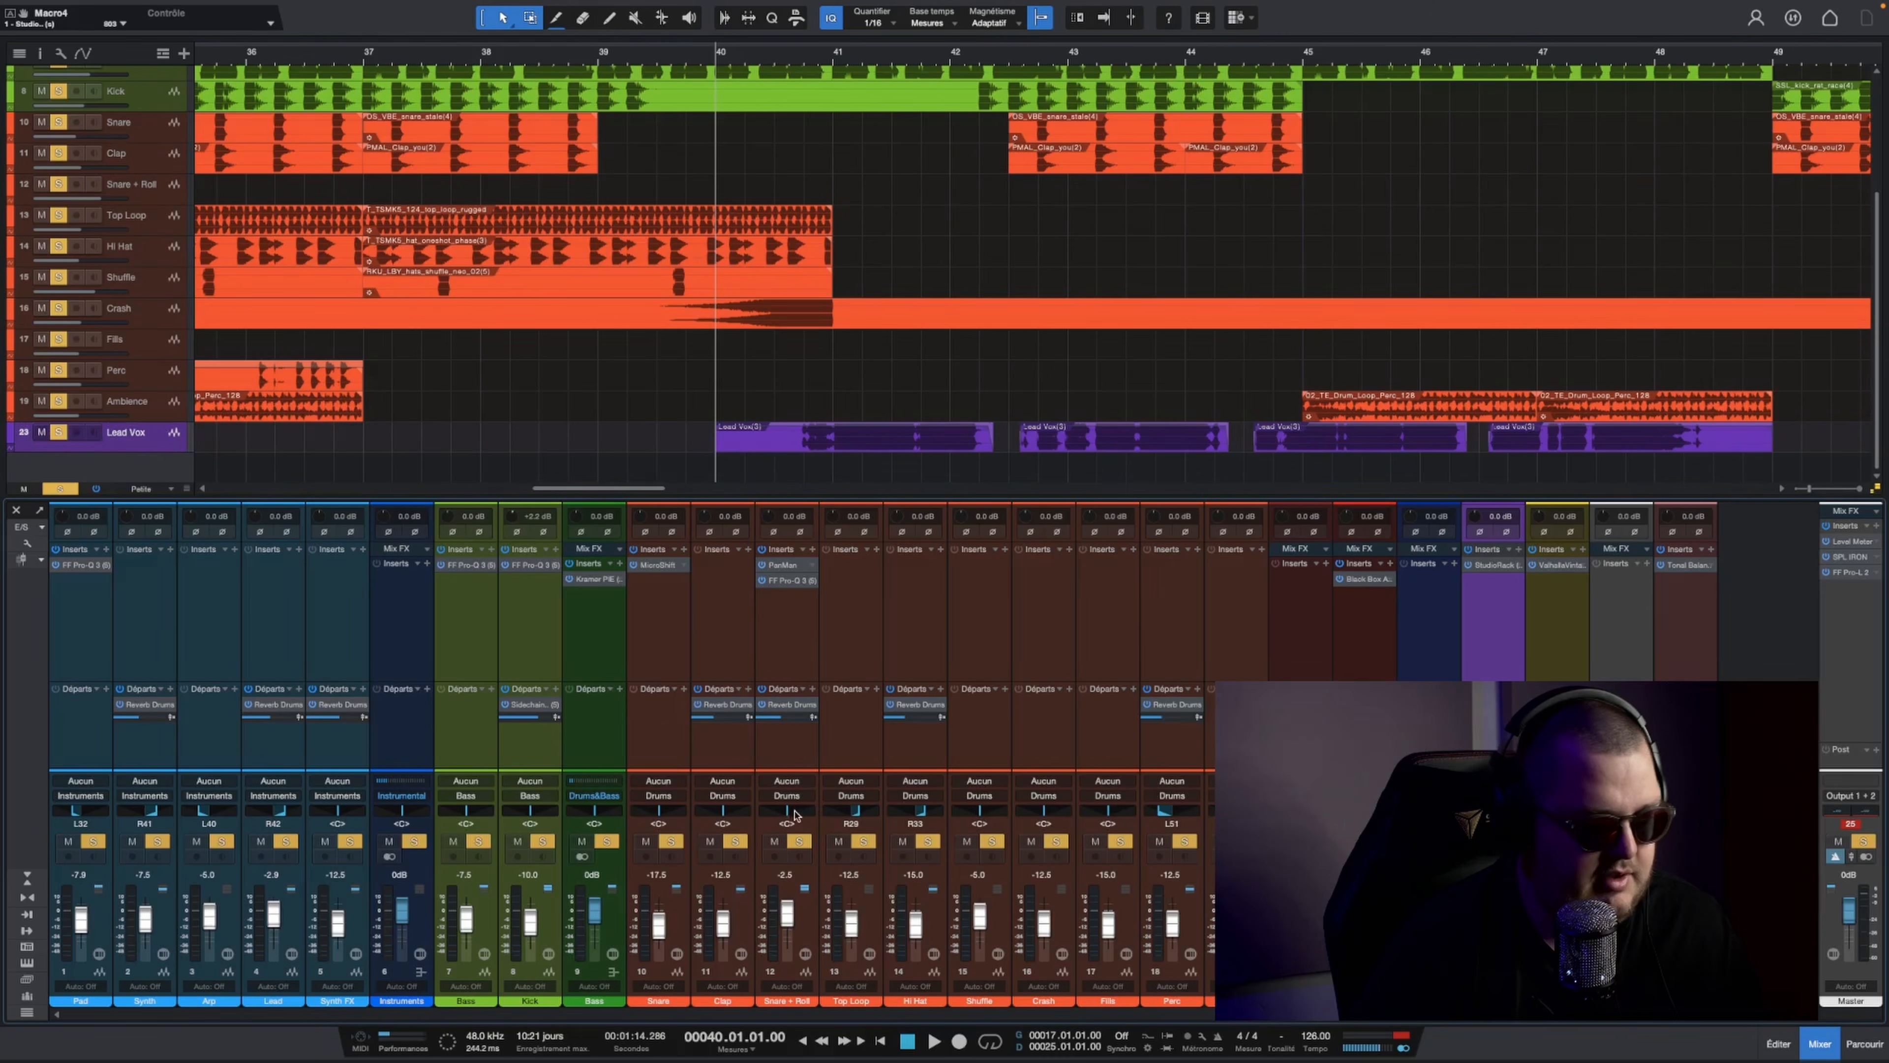
pyautogui.press('space')
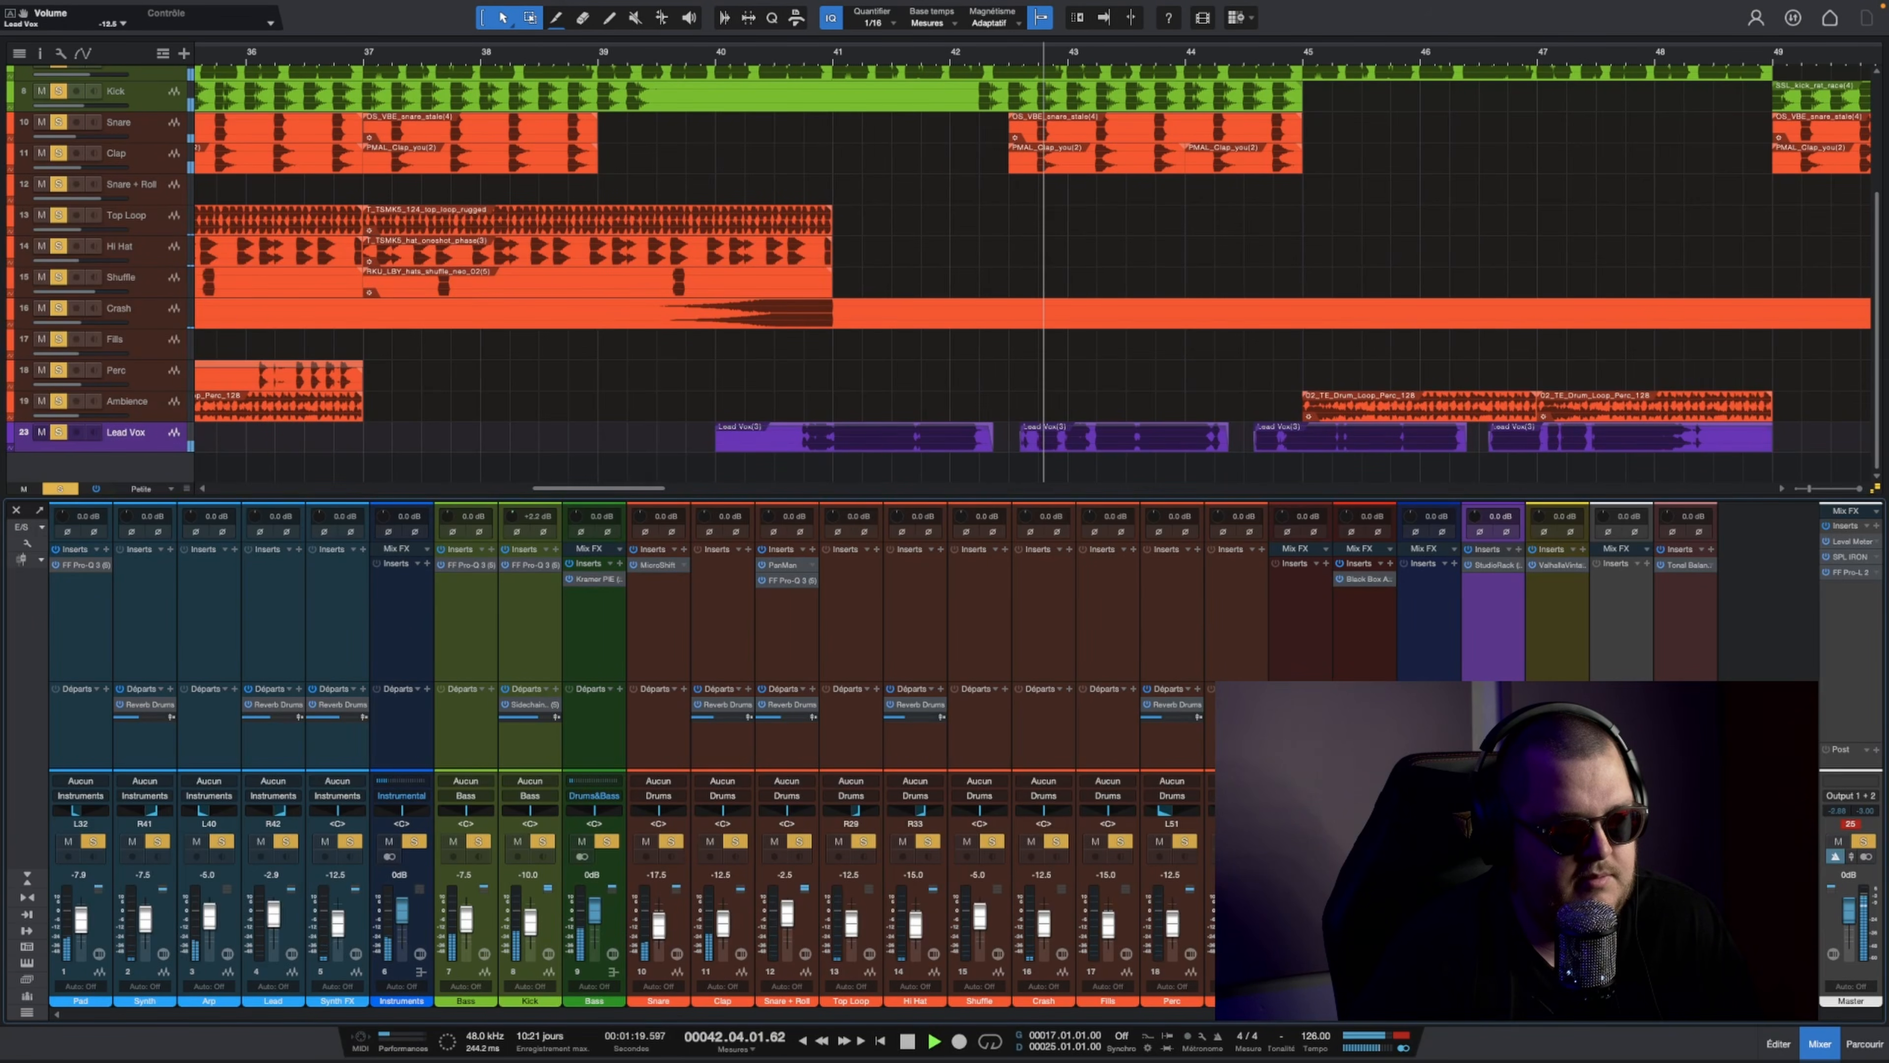
# Step: Fine-tune the Reverb and Space macros in Lead Vox's StudioRack while the full mix plays, and close the plug-in window
pyautogui.click(1488, 564)
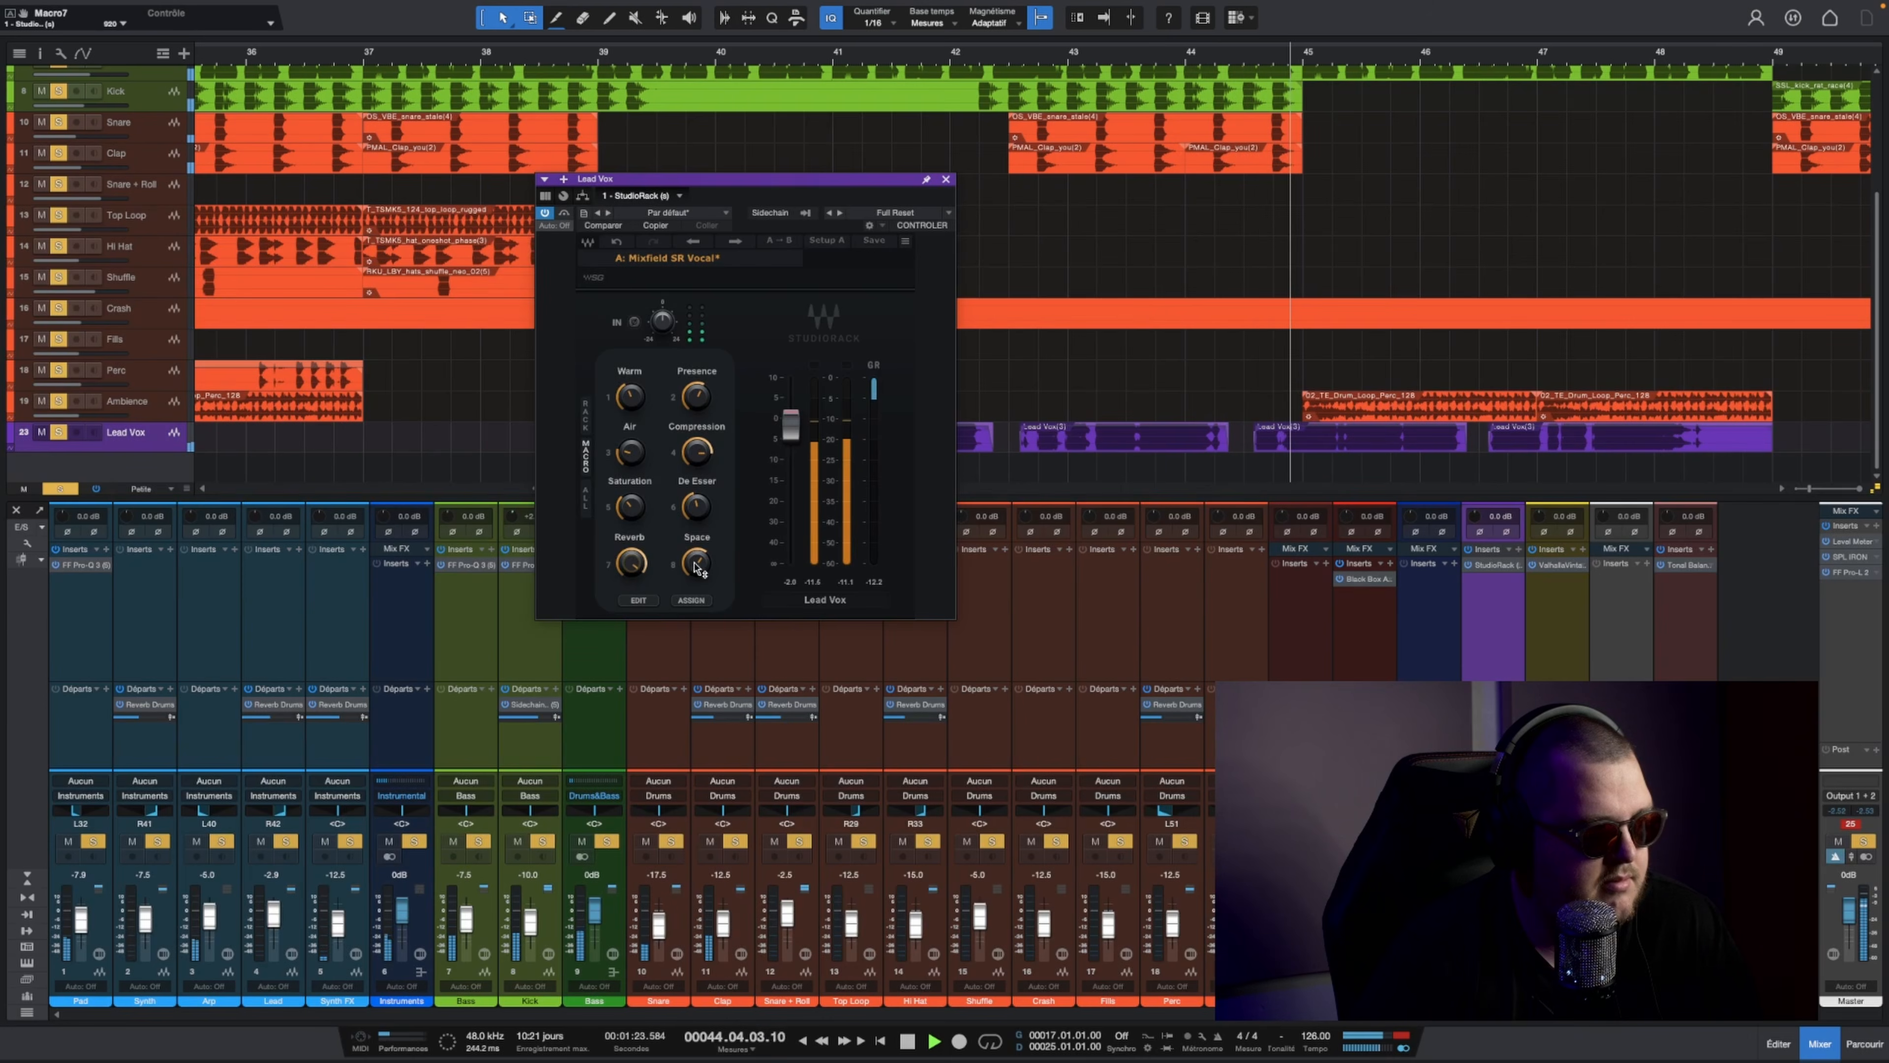
pyautogui.moveTo(696, 563); pyautogui.dragTo(697, 570)
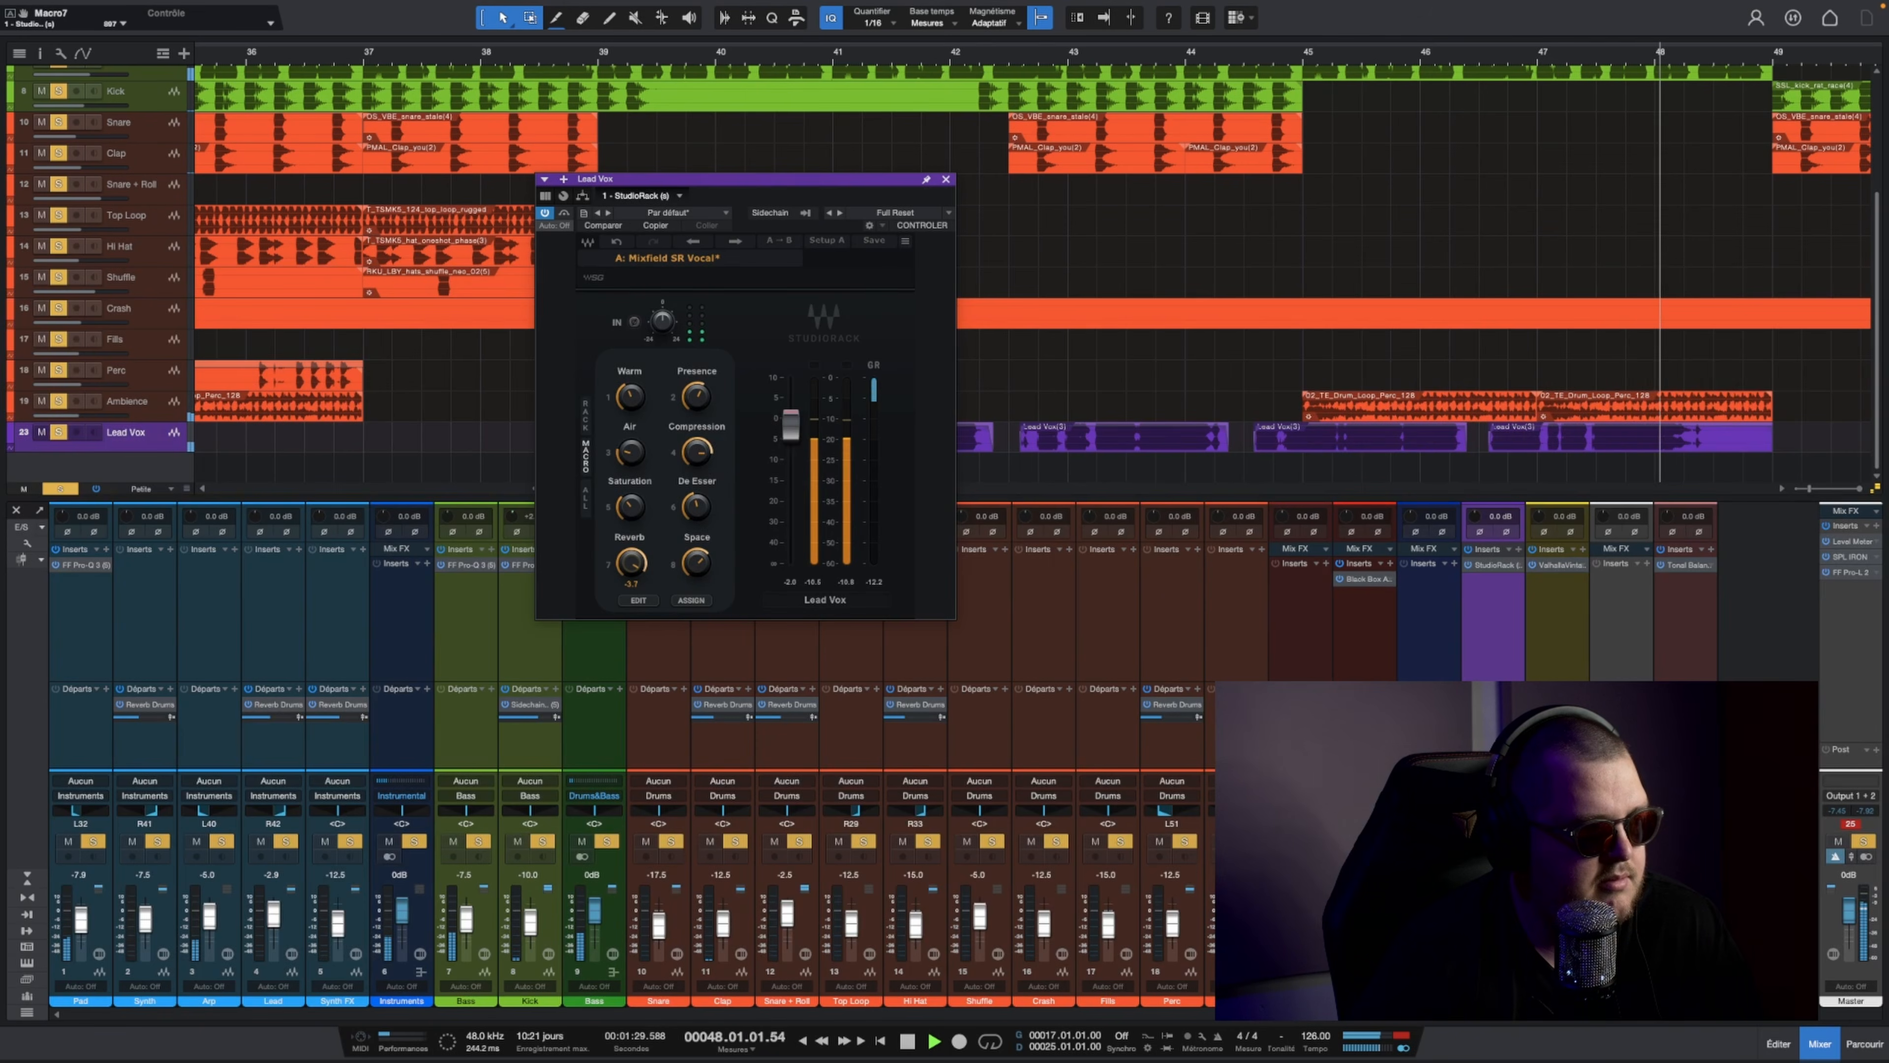
pyautogui.click(946, 179)
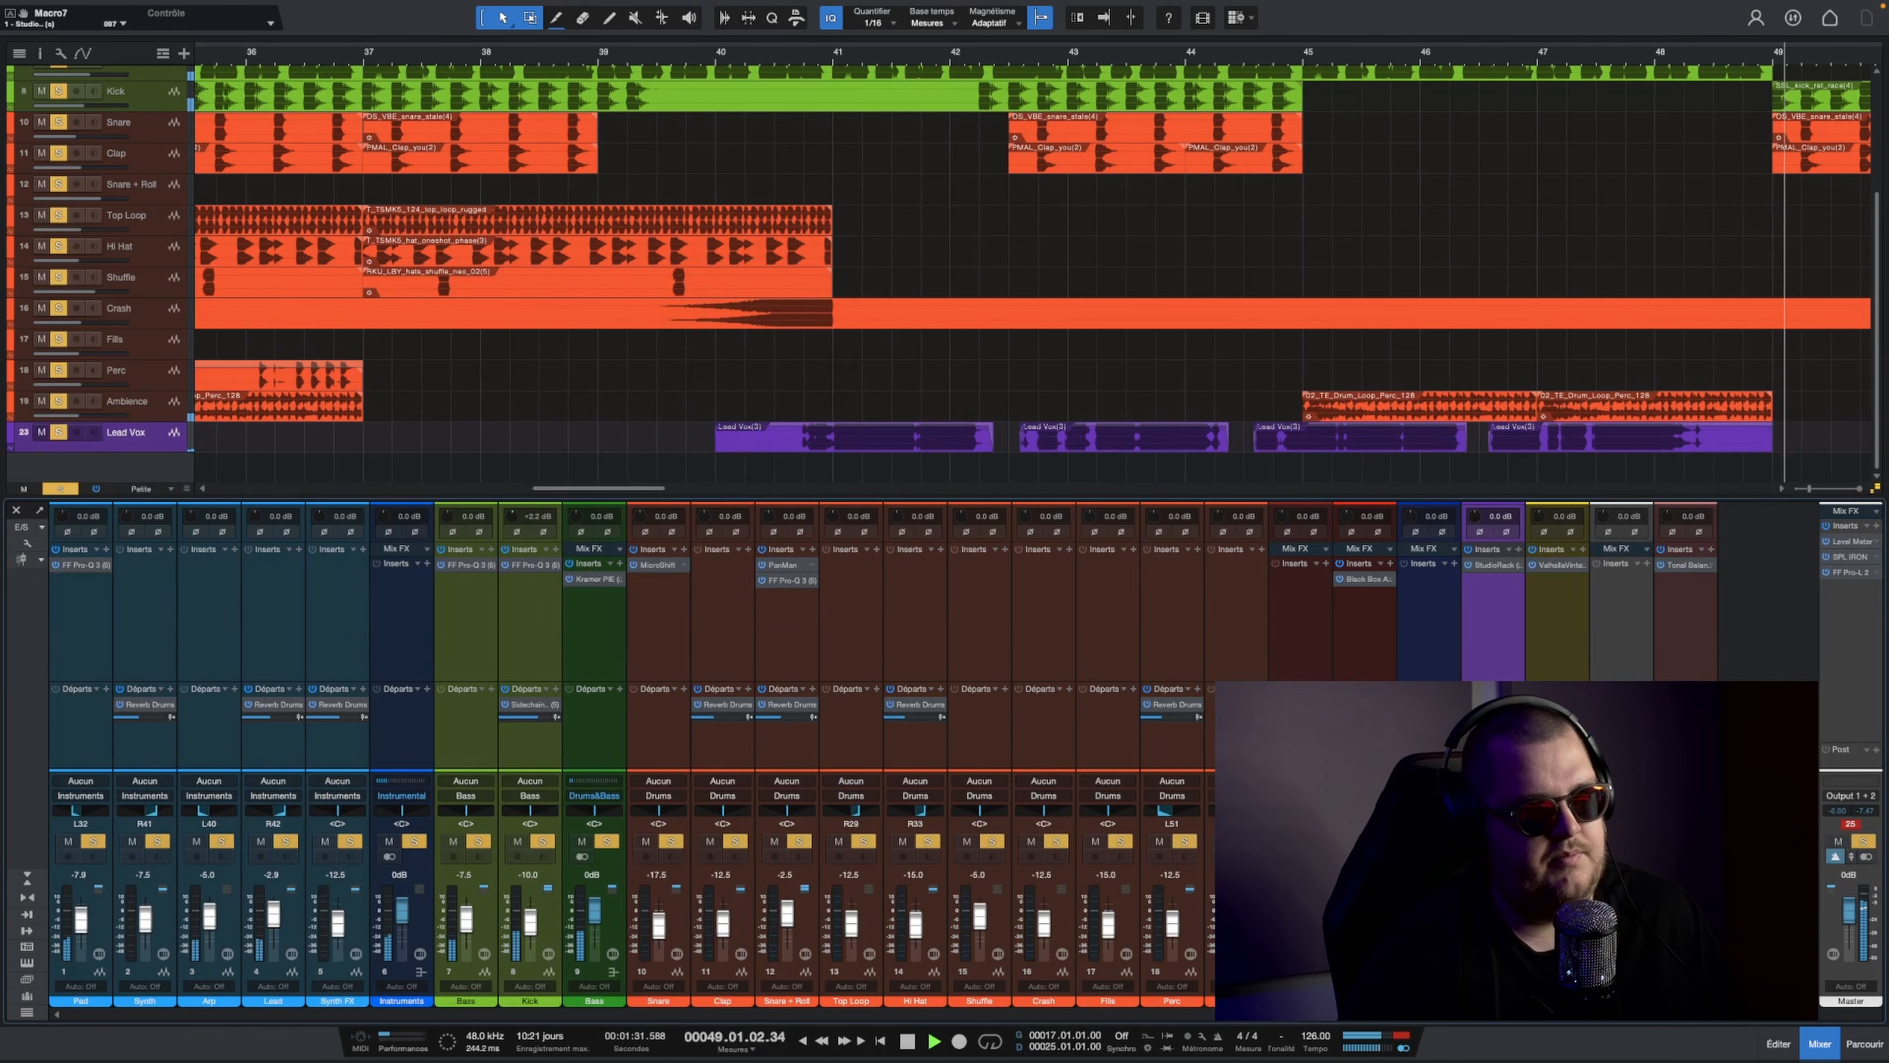